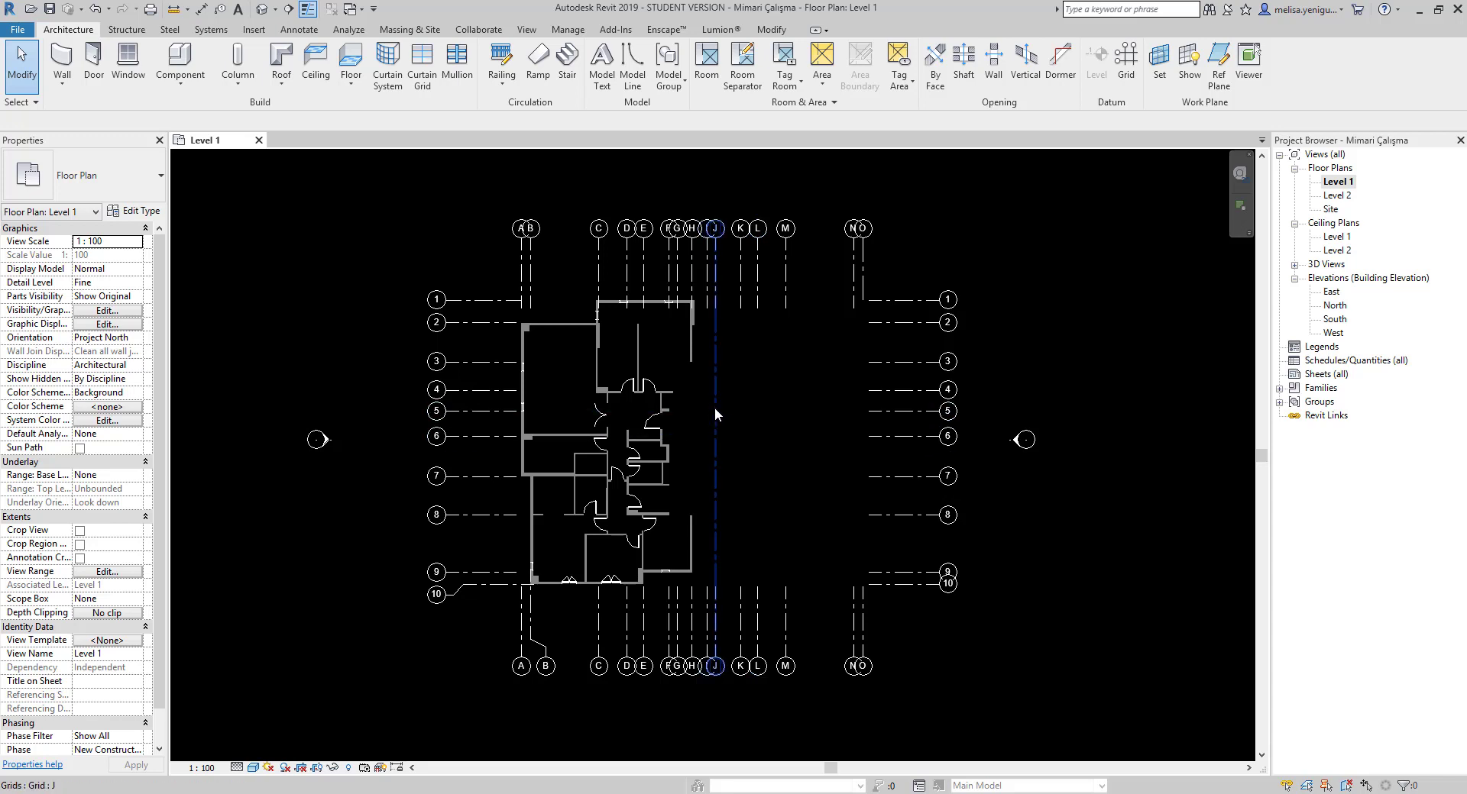
# Start a new floor on Level 1 and frame the whole building grid in view.
pyautogui.moveTo(727, 429); pyautogui.dragTo(692, 444, button='middle')
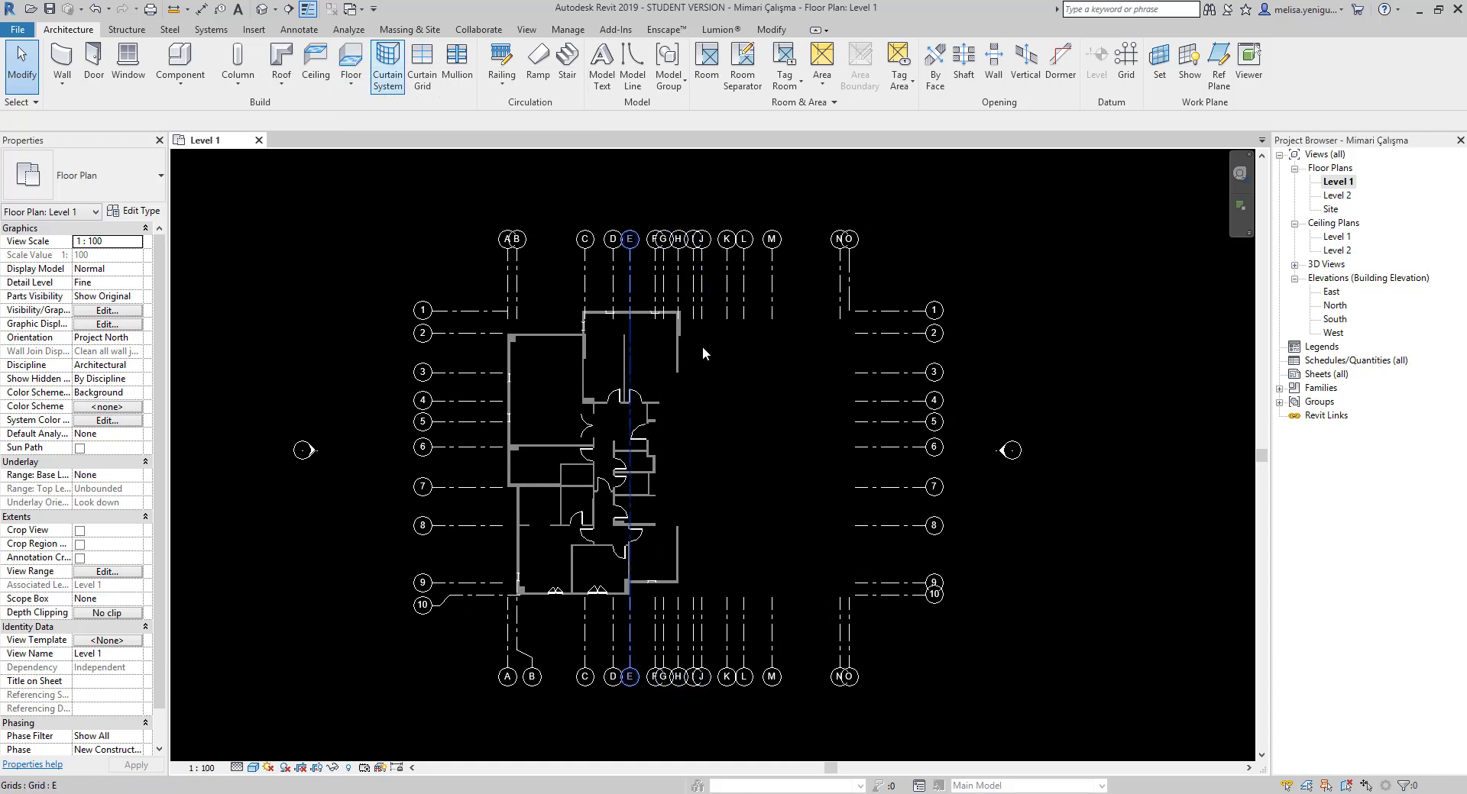
pyautogui.click(350, 60)
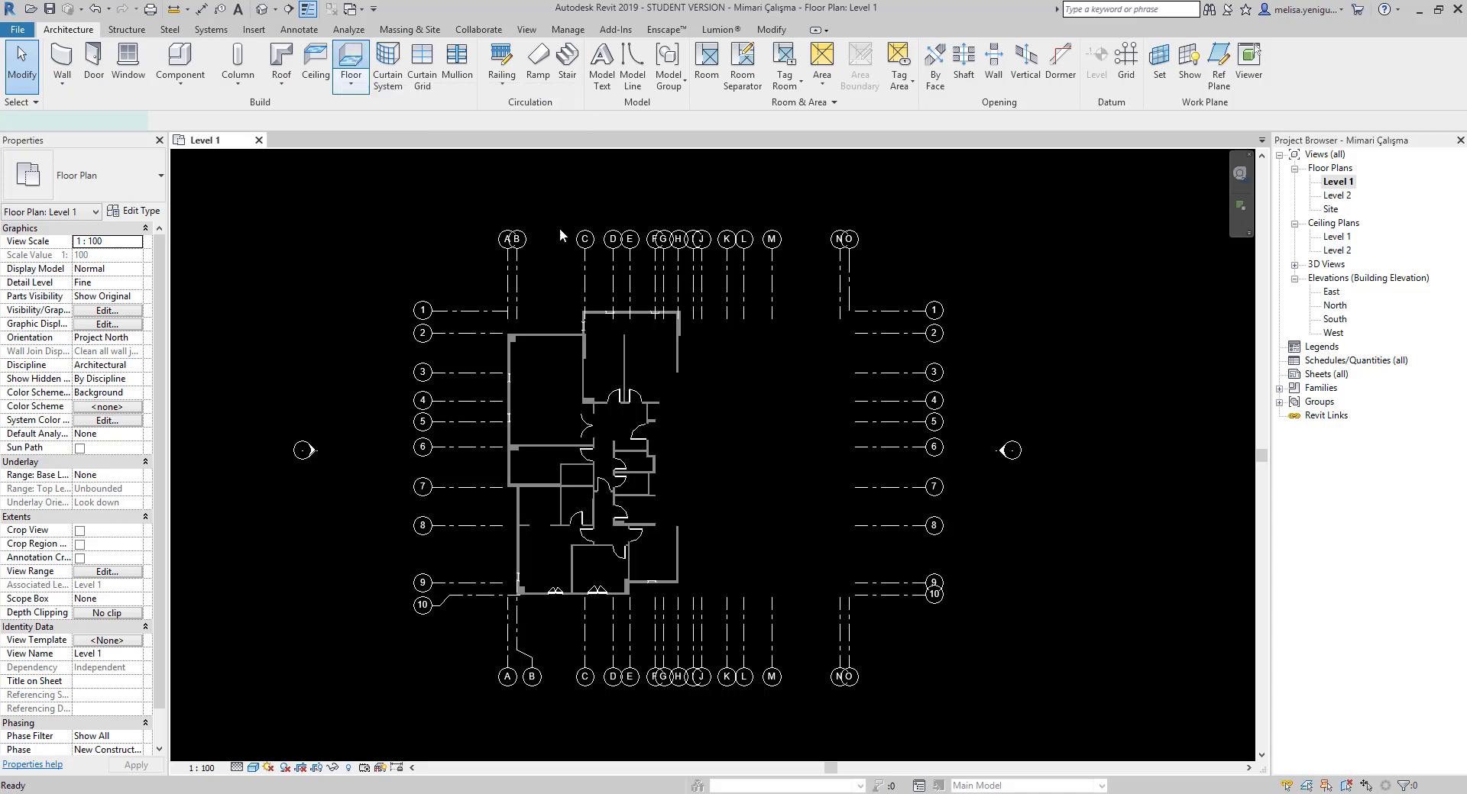
pyautogui.moveTo(580, 408); pyautogui.dragTo(619, 376, button='middle')
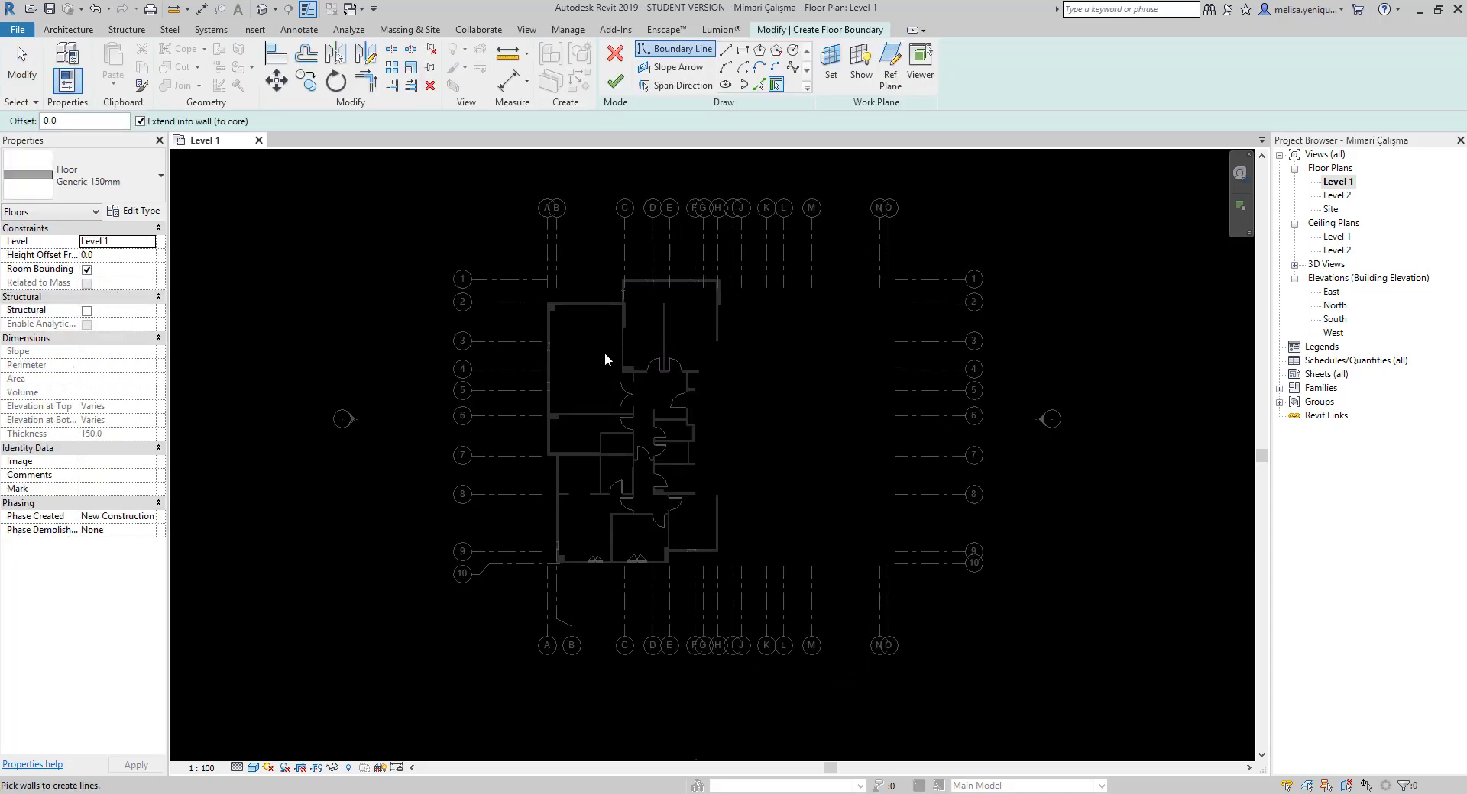
pyautogui.scroll(1, 572, 313)
pyautogui.scroll(1, 596, 359)
pyautogui.scroll(-1, 561, 339)
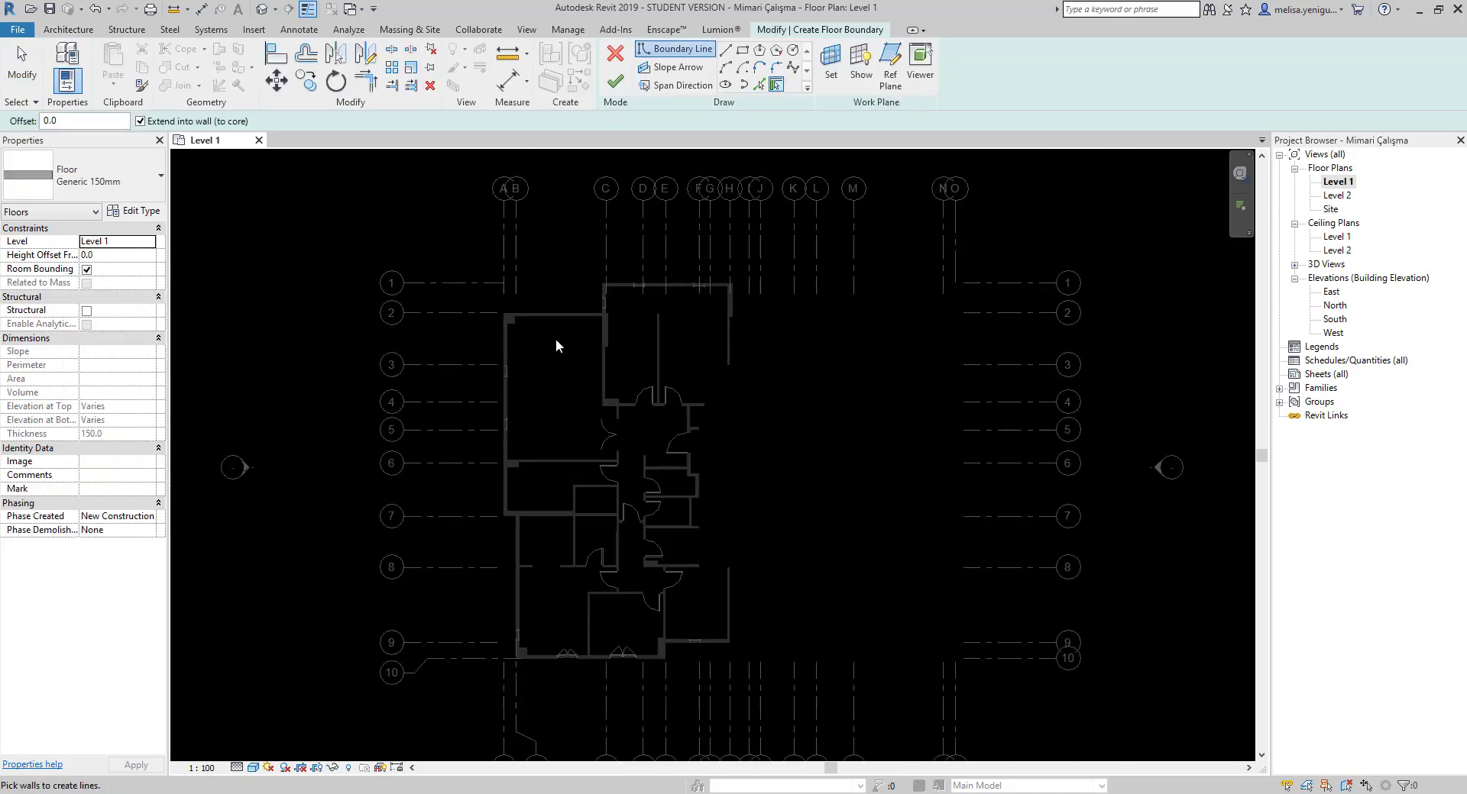
pyautogui.scroll(-1, 556, 338)
pyautogui.scroll(-1, 543, 342)
pyautogui.moveTo(583, 379); pyautogui.dragTo(603, 368, button='middle')
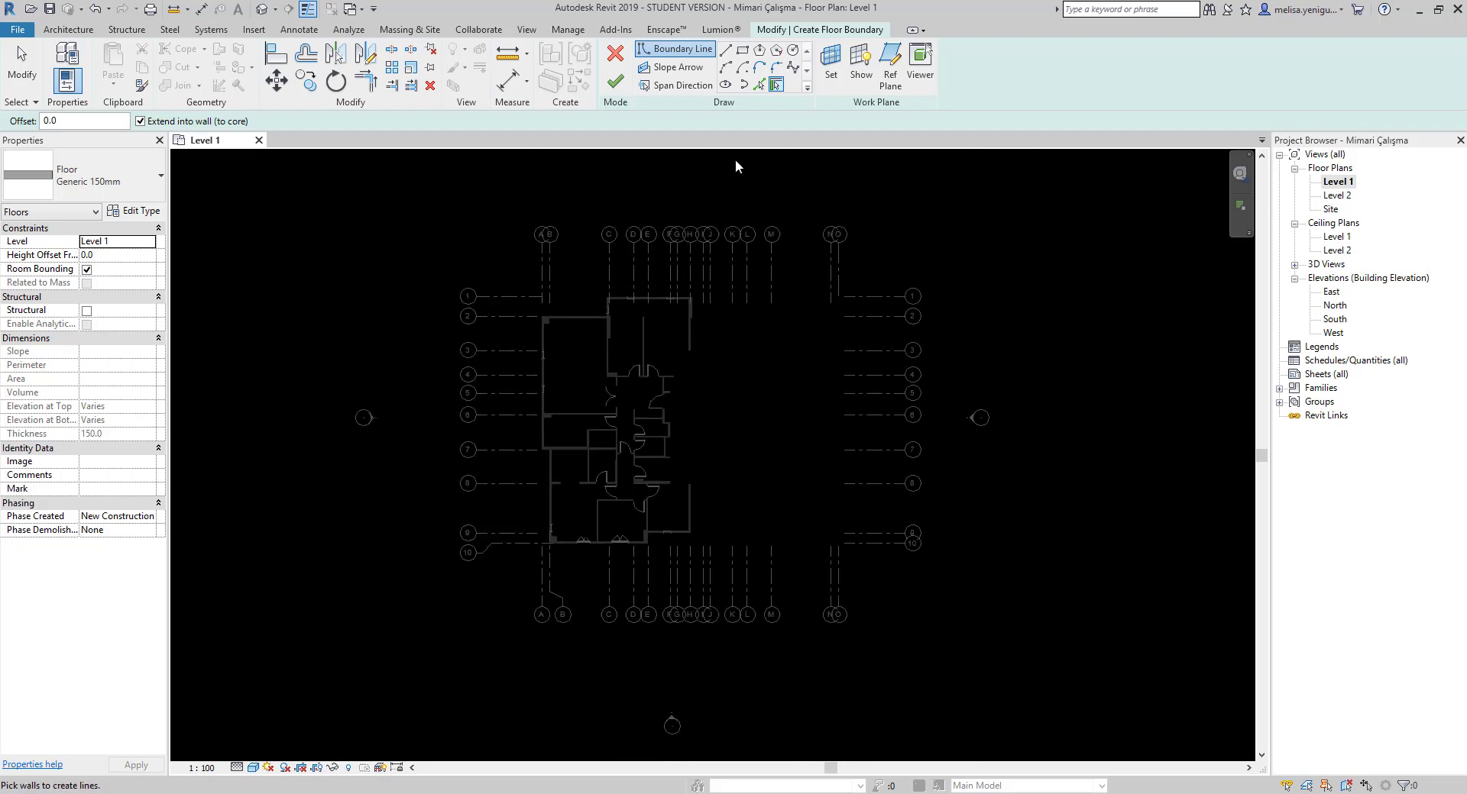
# Sketch four straight boundary lines around the building and finish the Generic 150mm floor.
pyautogui.click(726, 52)
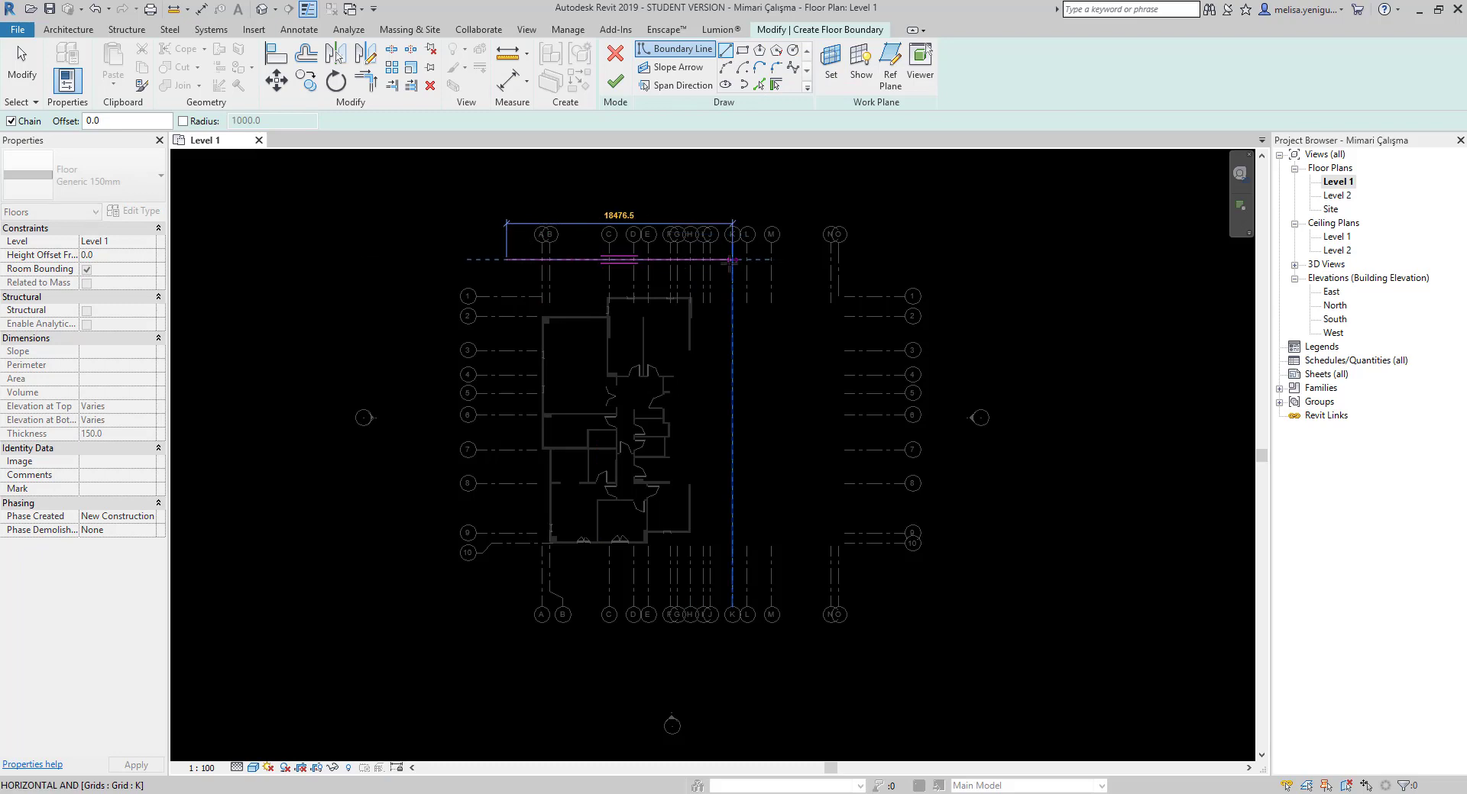
pyautogui.click(732, 260)
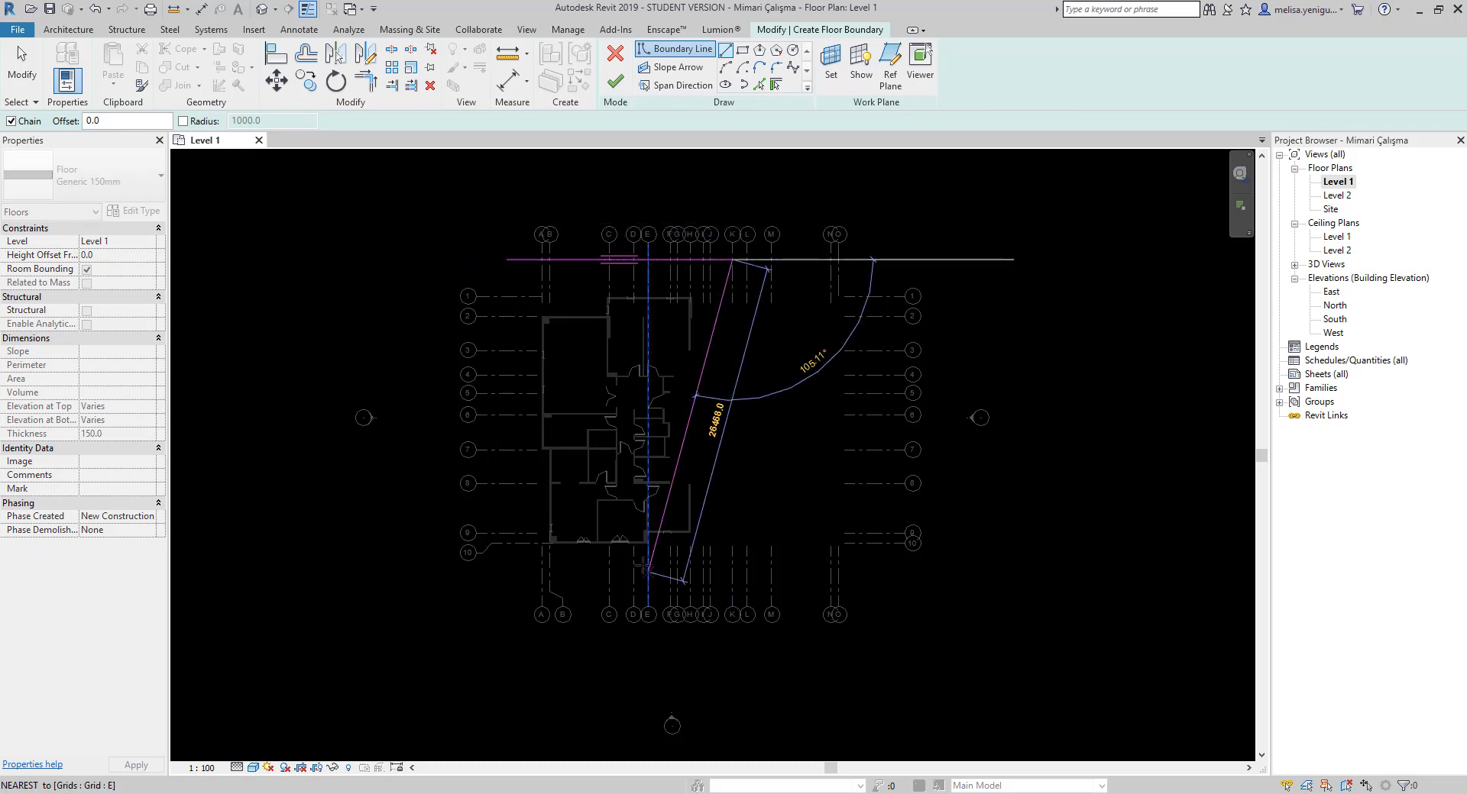
pyautogui.click(732, 591)
pyautogui.click(520, 591)
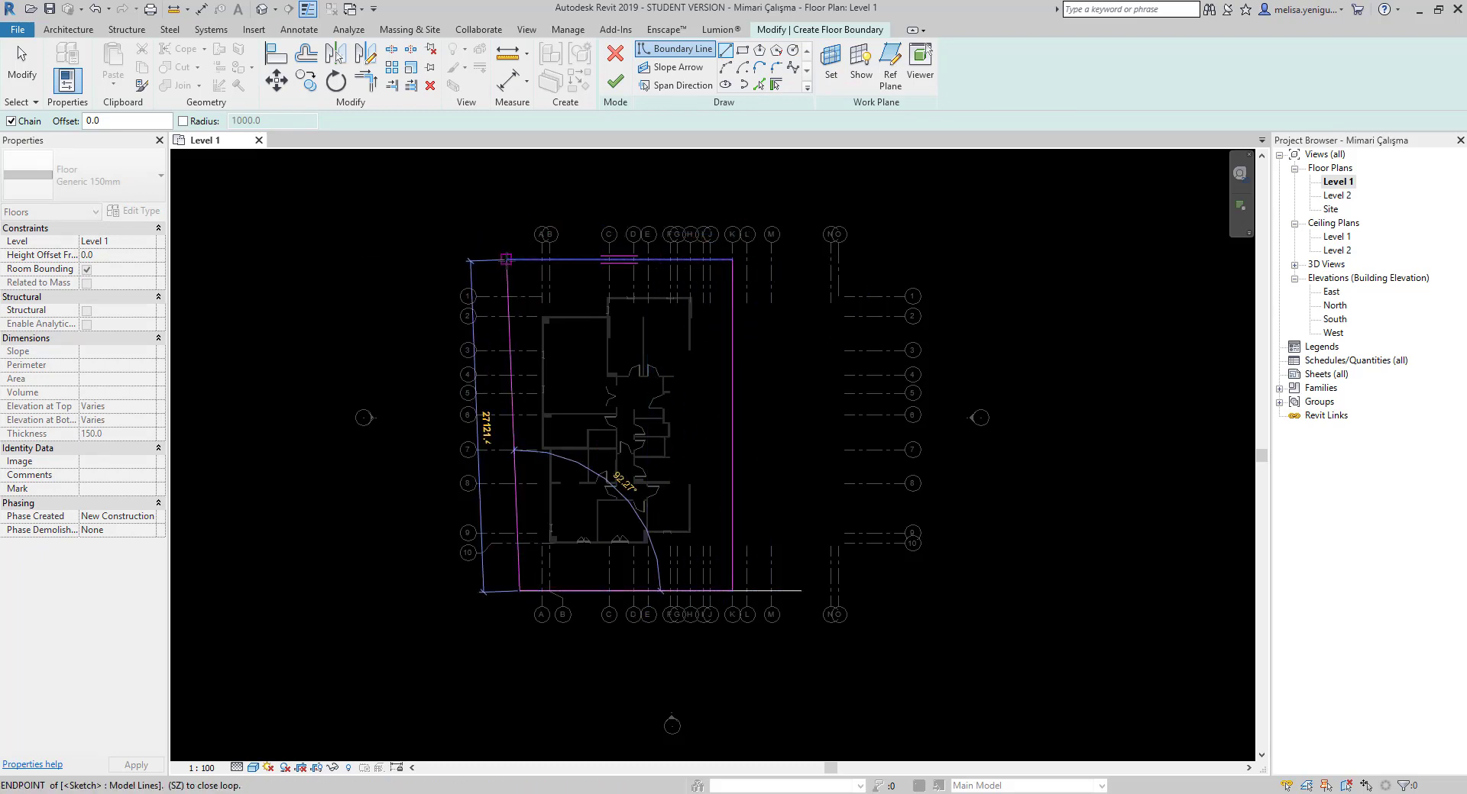
pyautogui.click(507, 260)
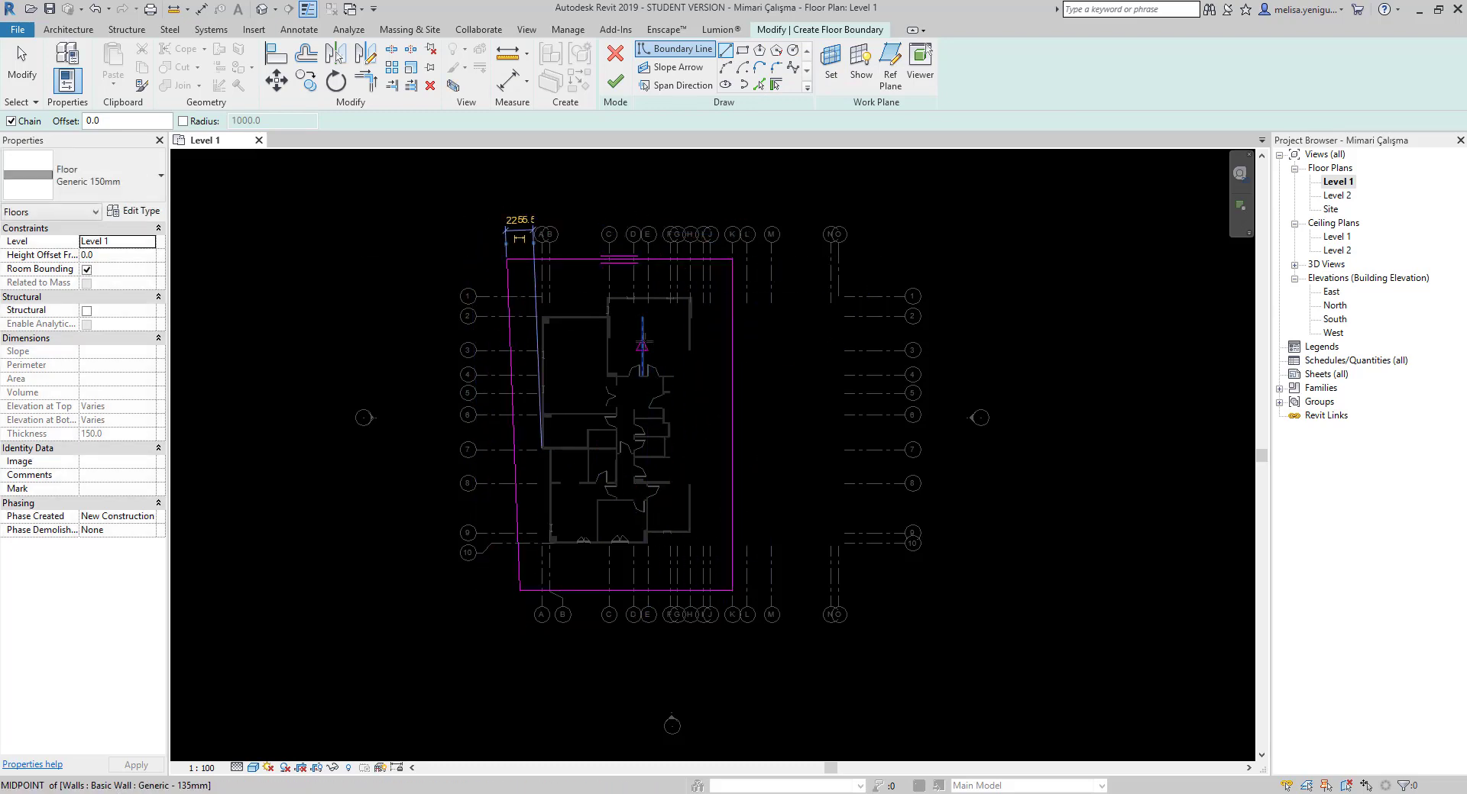
pyautogui.click(615, 81)
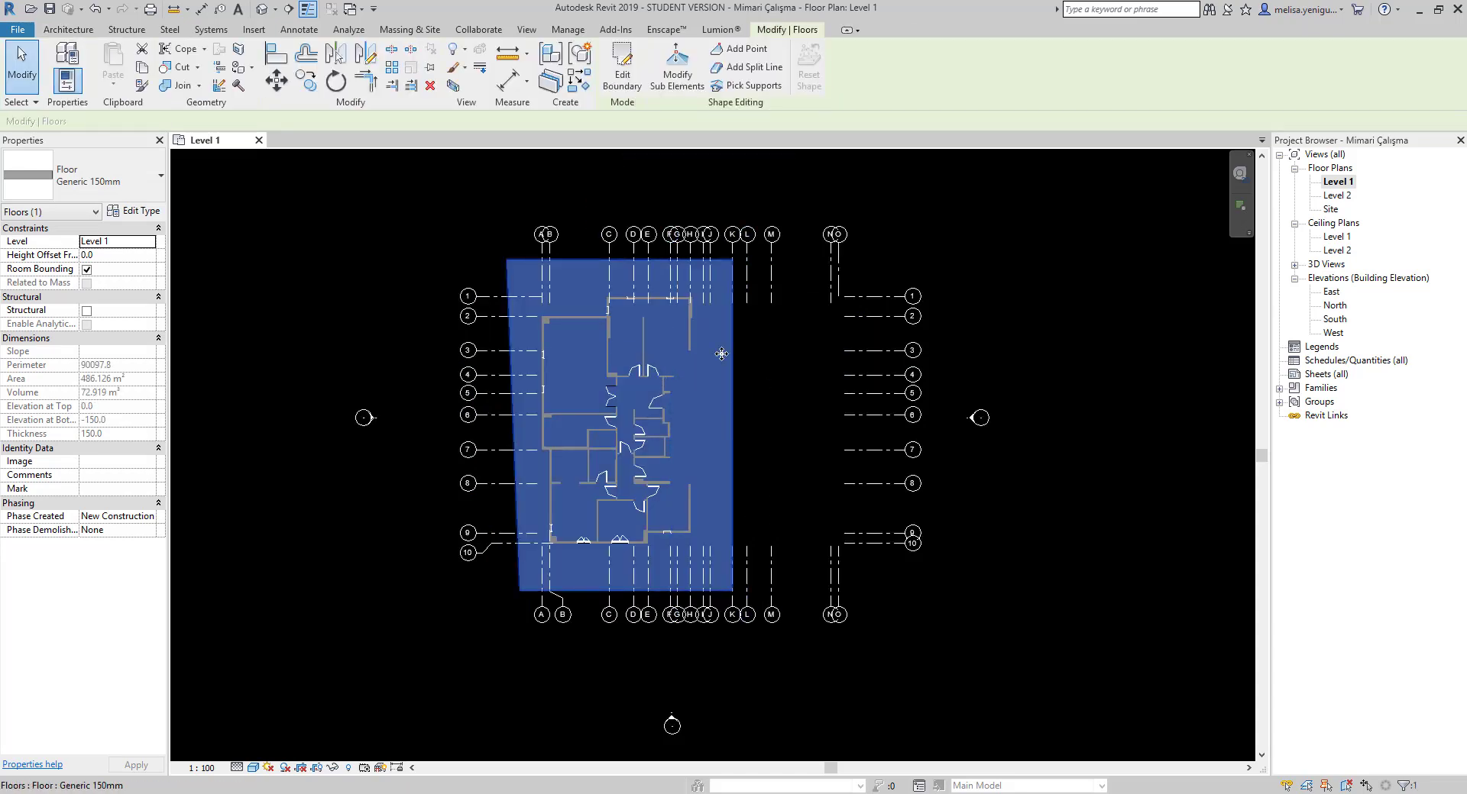
pyautogui.click(779, 445)
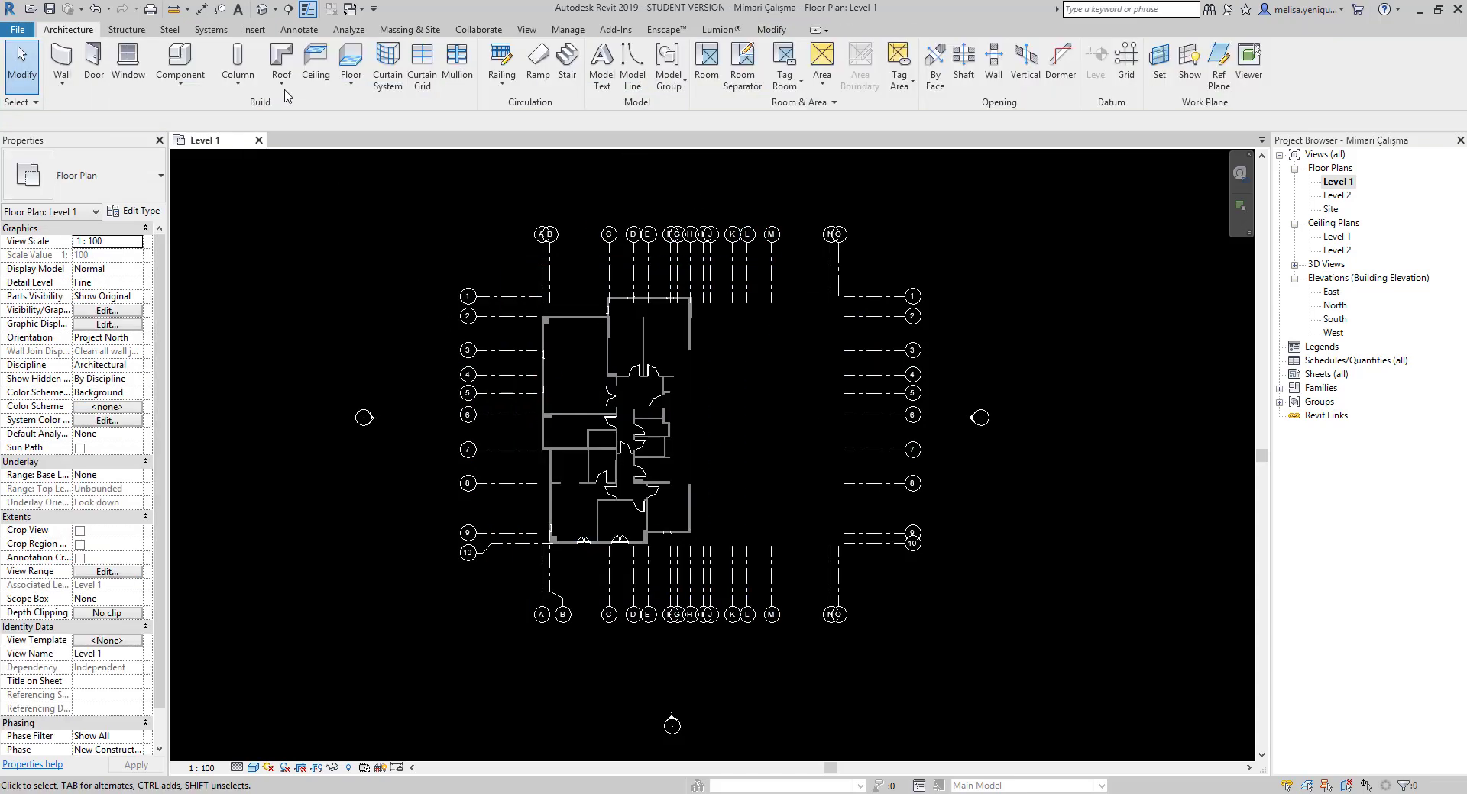
# Start another Level 1 floor with the Rectangle tool, cancelling the first corner attempt.
pyautogui.click(351, 61)
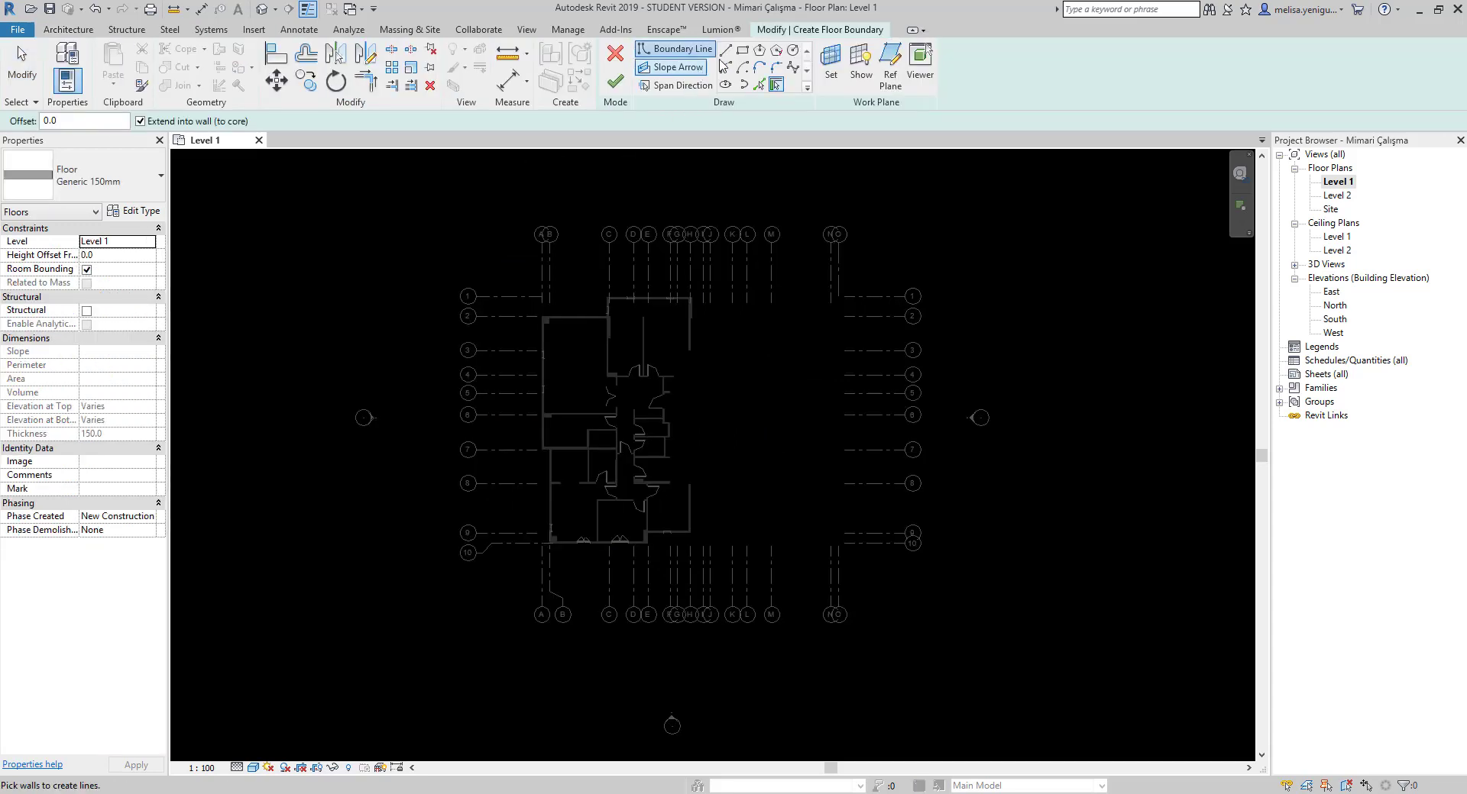
pyautogui.click(743, 58)
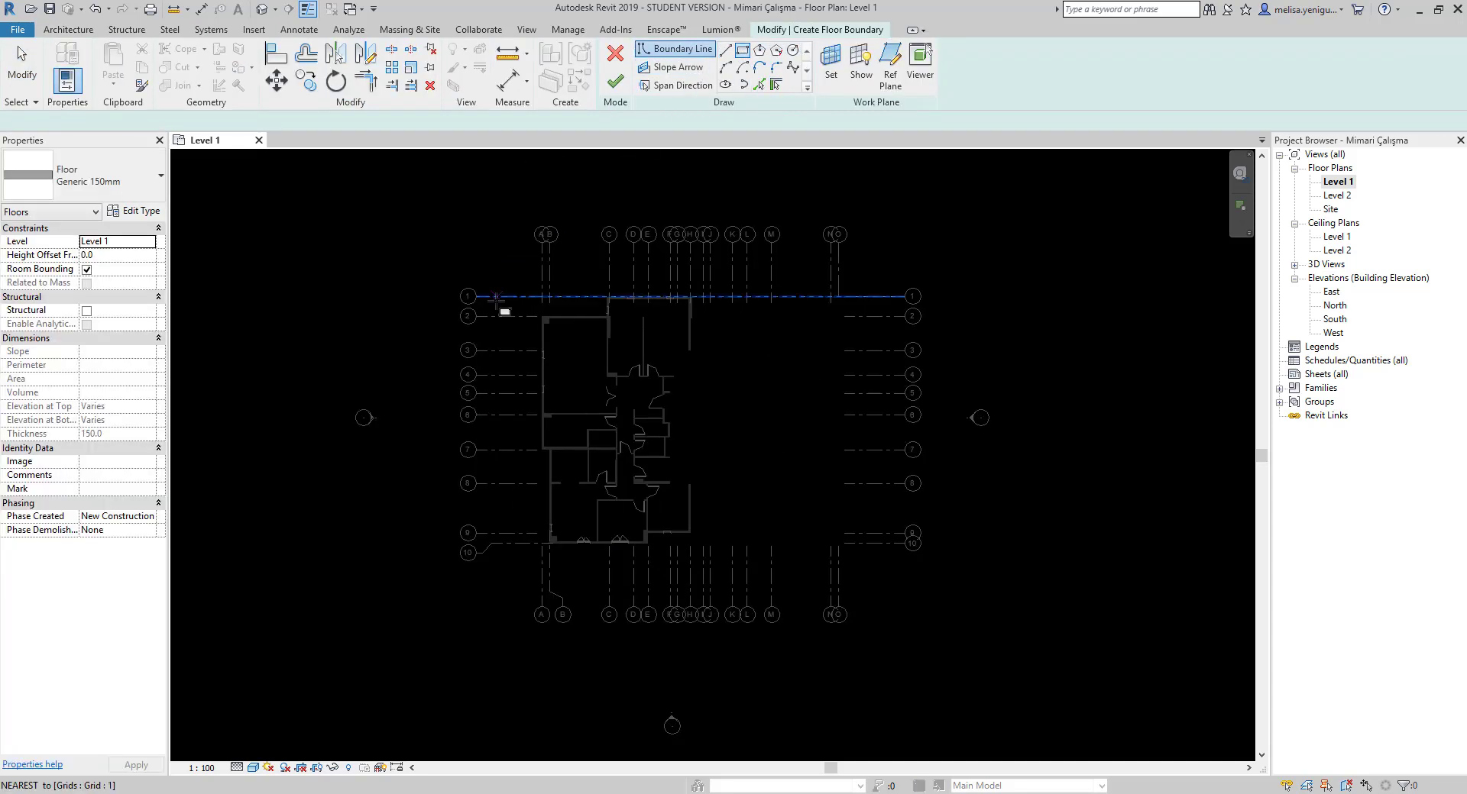
pyautogui.click(517, 272)
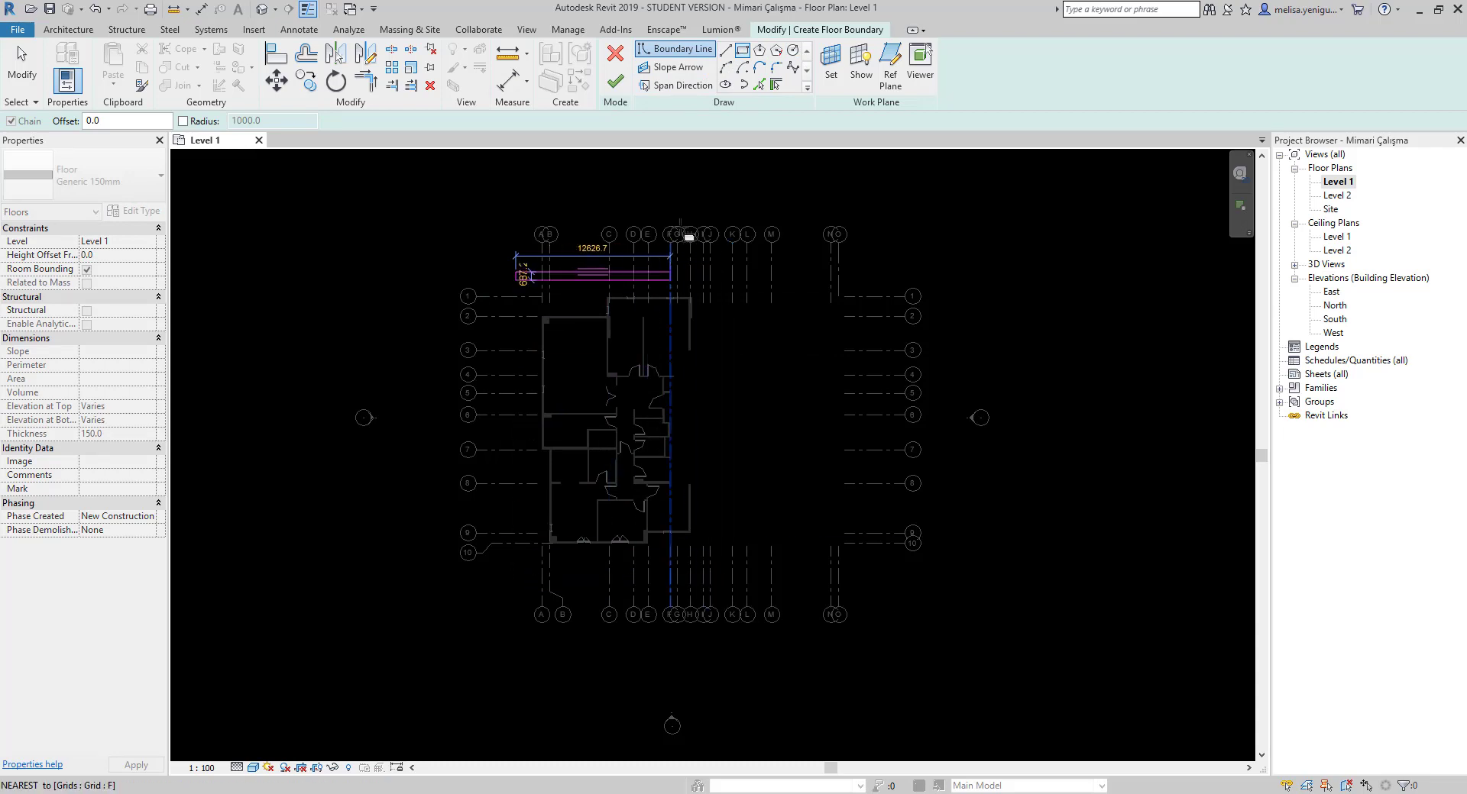
pyautogui.press('Escape')
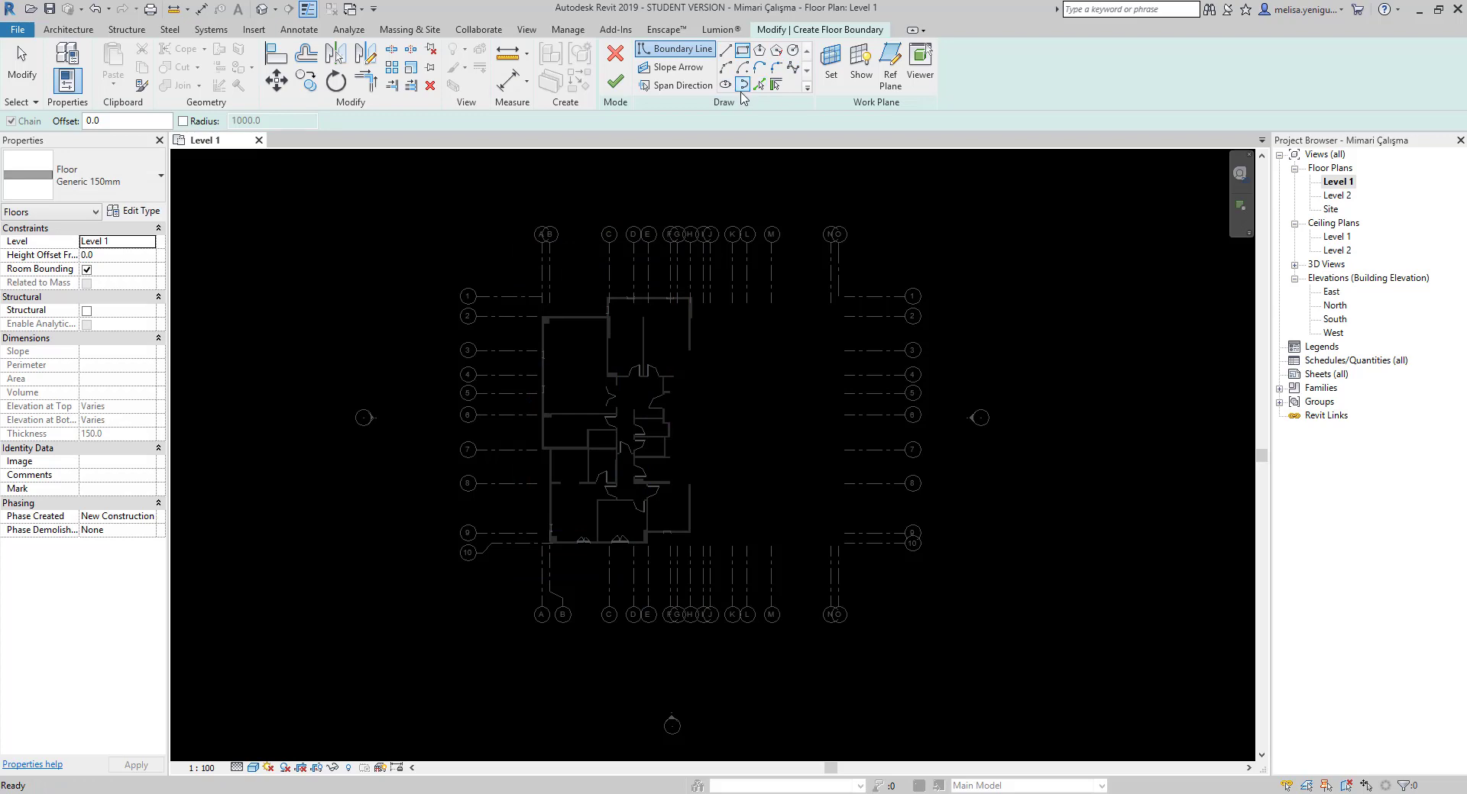
pyautogui.click(742, 51)
pyautogui.scroll(2, 714, 191)
pyautogui.scroll(-1, 750, 180)
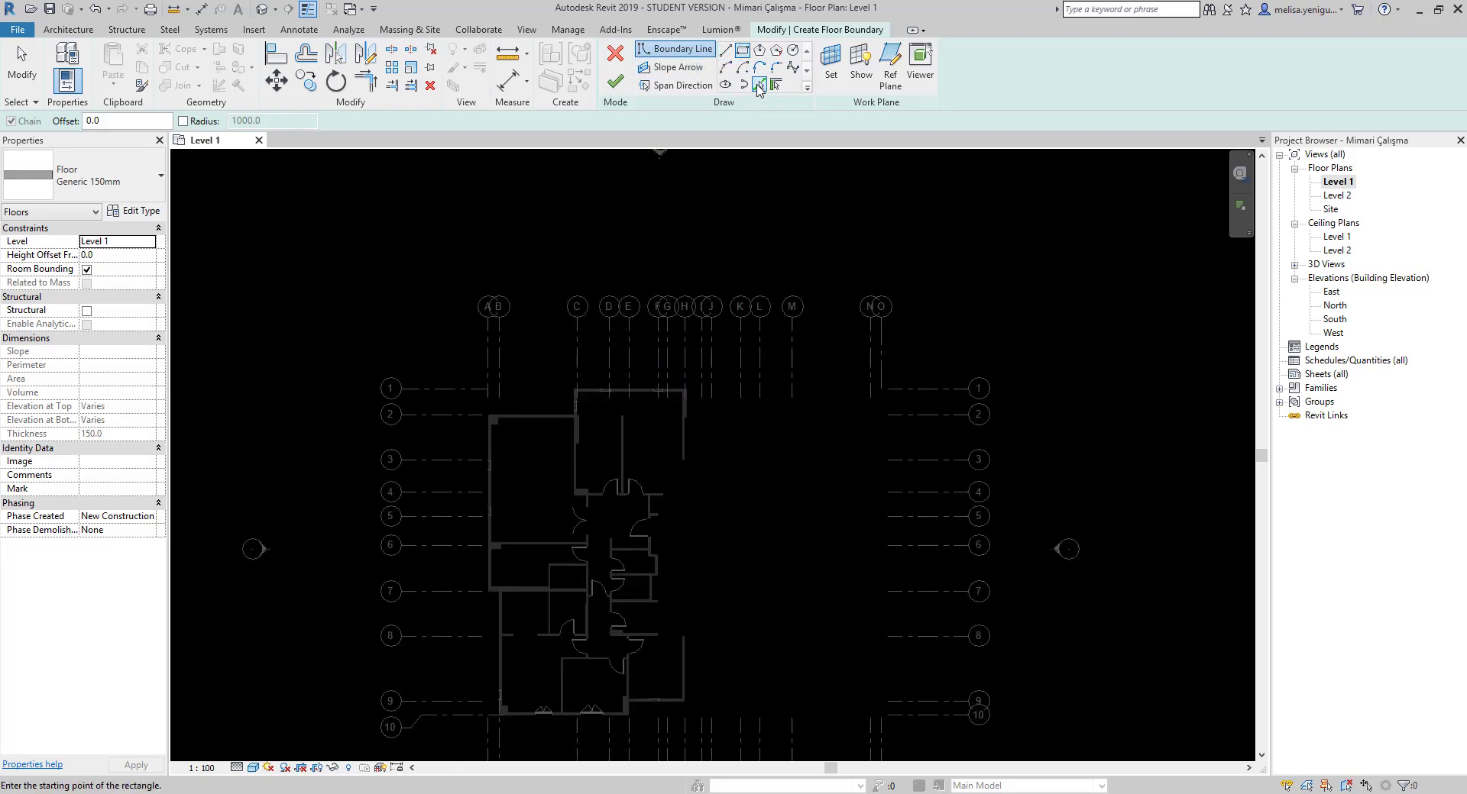
# Pick the top, right, upper and lower right walls as floor boundary lines.
pyautogui.click(759, 84)
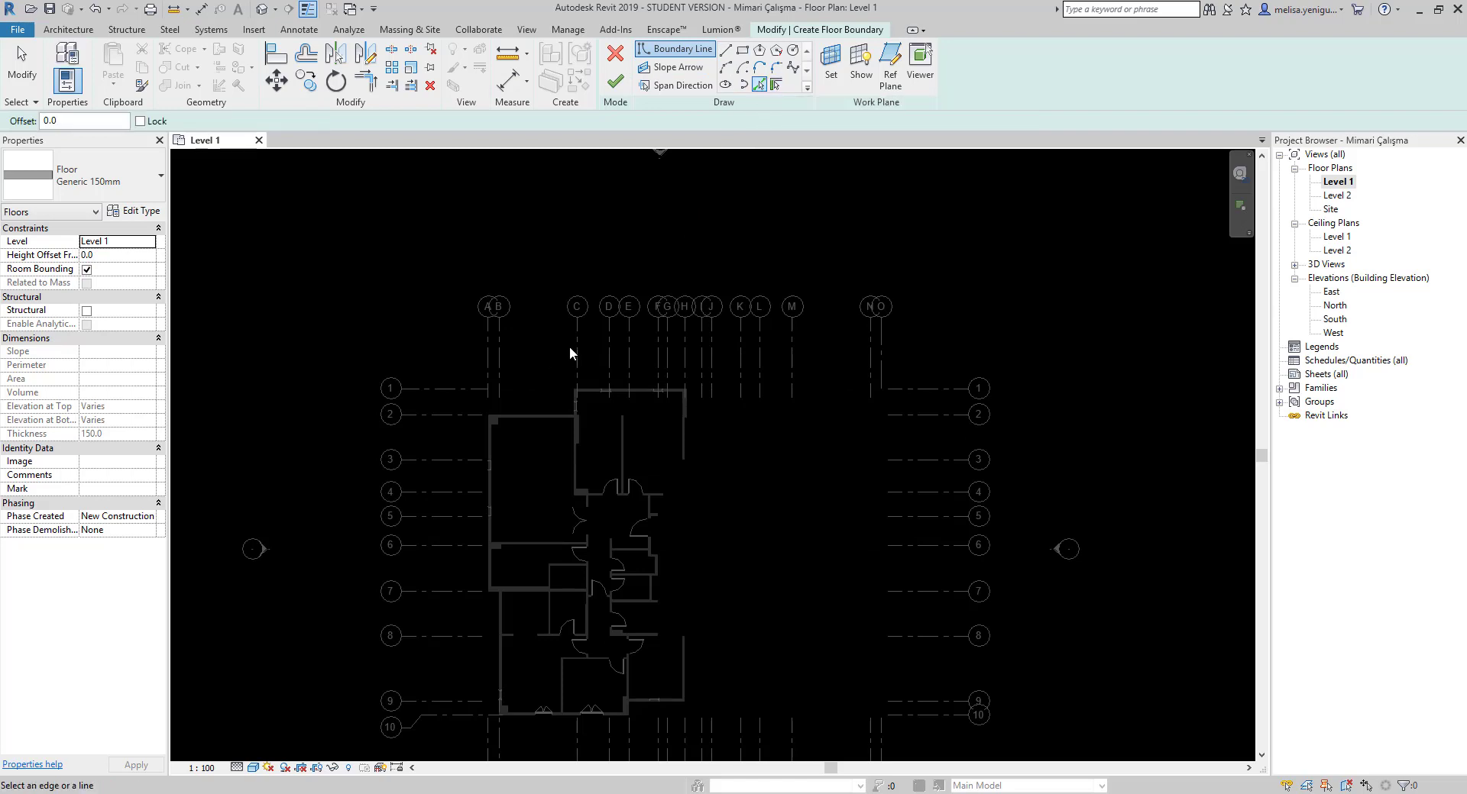
pyautogui.moveTo(579, 418); pyautogui.dragTo(609, 398, button='middle')
pyautogui.scroll(5, 579, 373)
pyautogui.scroll(1, 598, 360)
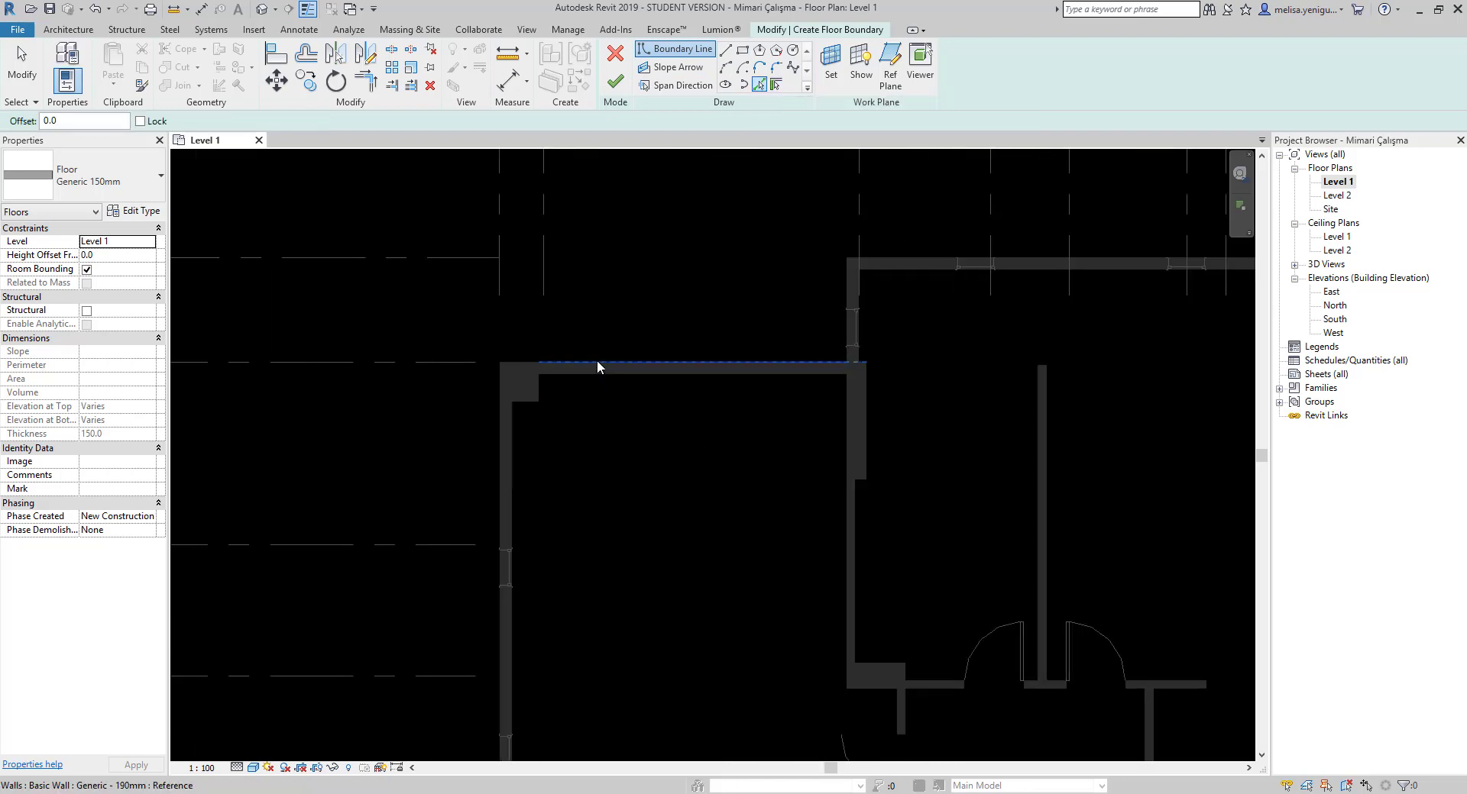
pyautogui.click(528, 362)
pyautogui.scroll(2, 845, 359)
pyautogui.click(845, 357)
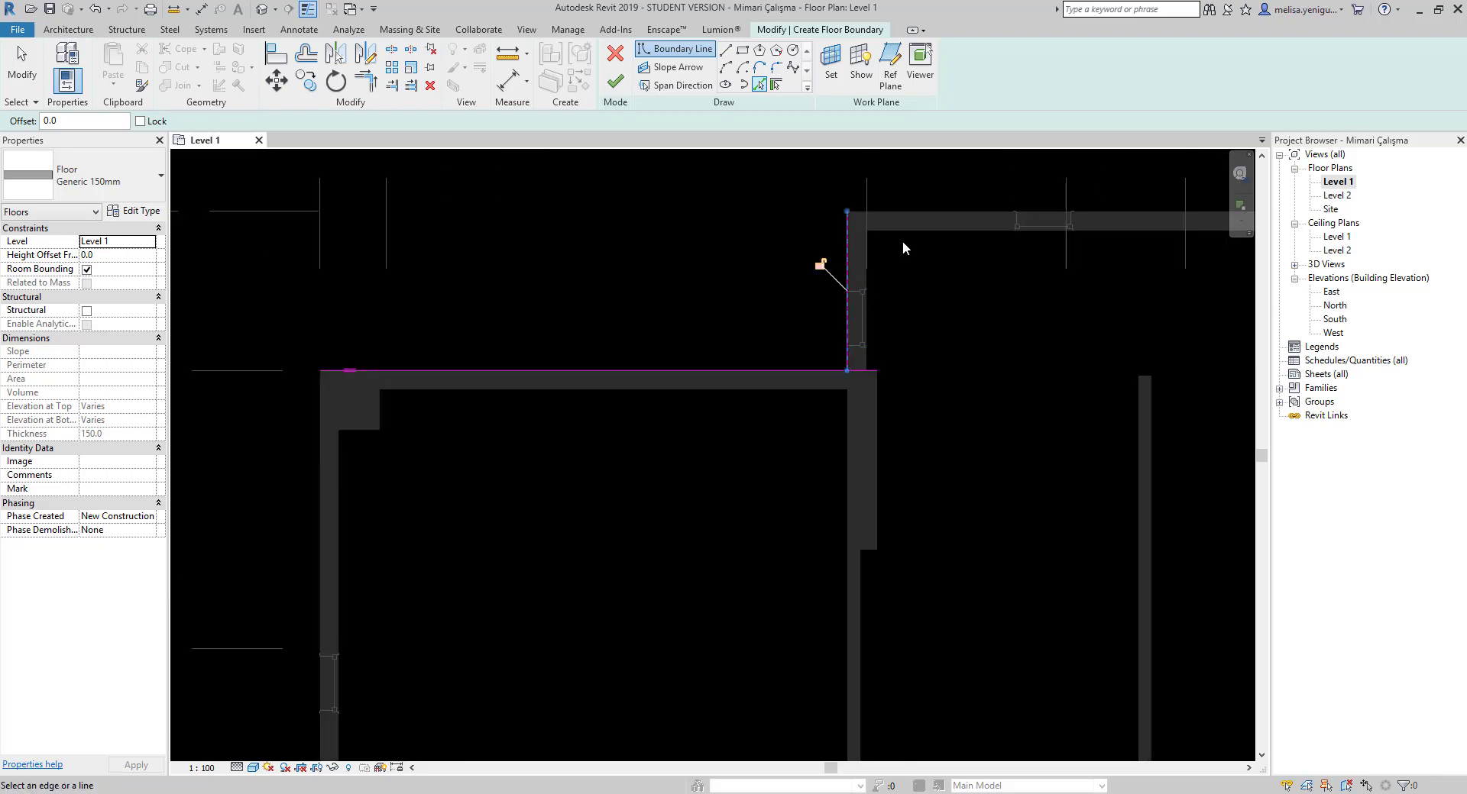
pyautogui.moveTo(902, 240); pyautogui.dragTo(804, 333, button='middle')
pyautogui.click(802, 331)
pyautogui.scroll(-3, 724, 310)
pyautogui.moveTo(1032, 425); pyautogui.dragTo(987, 355, button='middle')
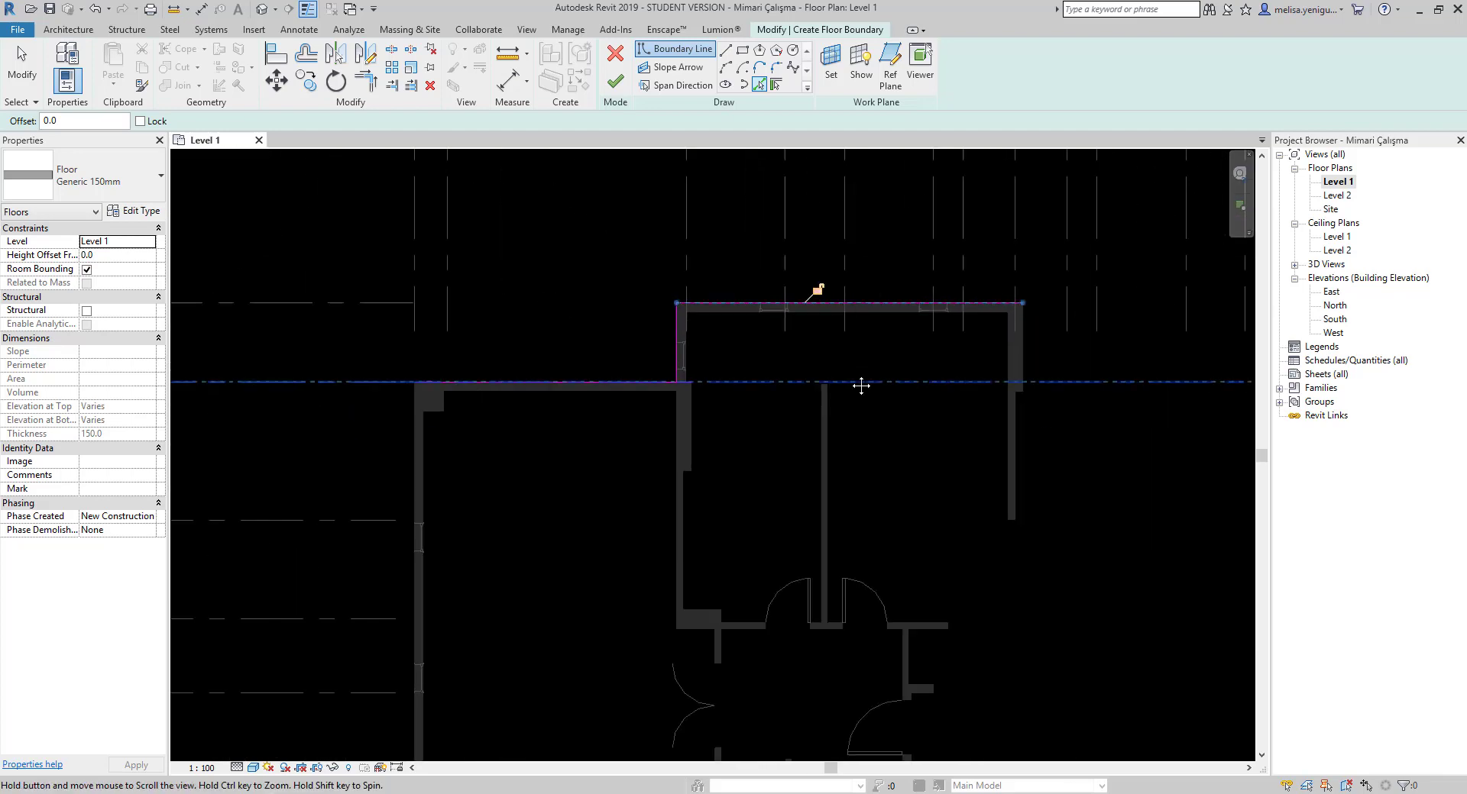
pyautogui.click(983, 412)
pyautogui.scroll(-1, 848, 428)
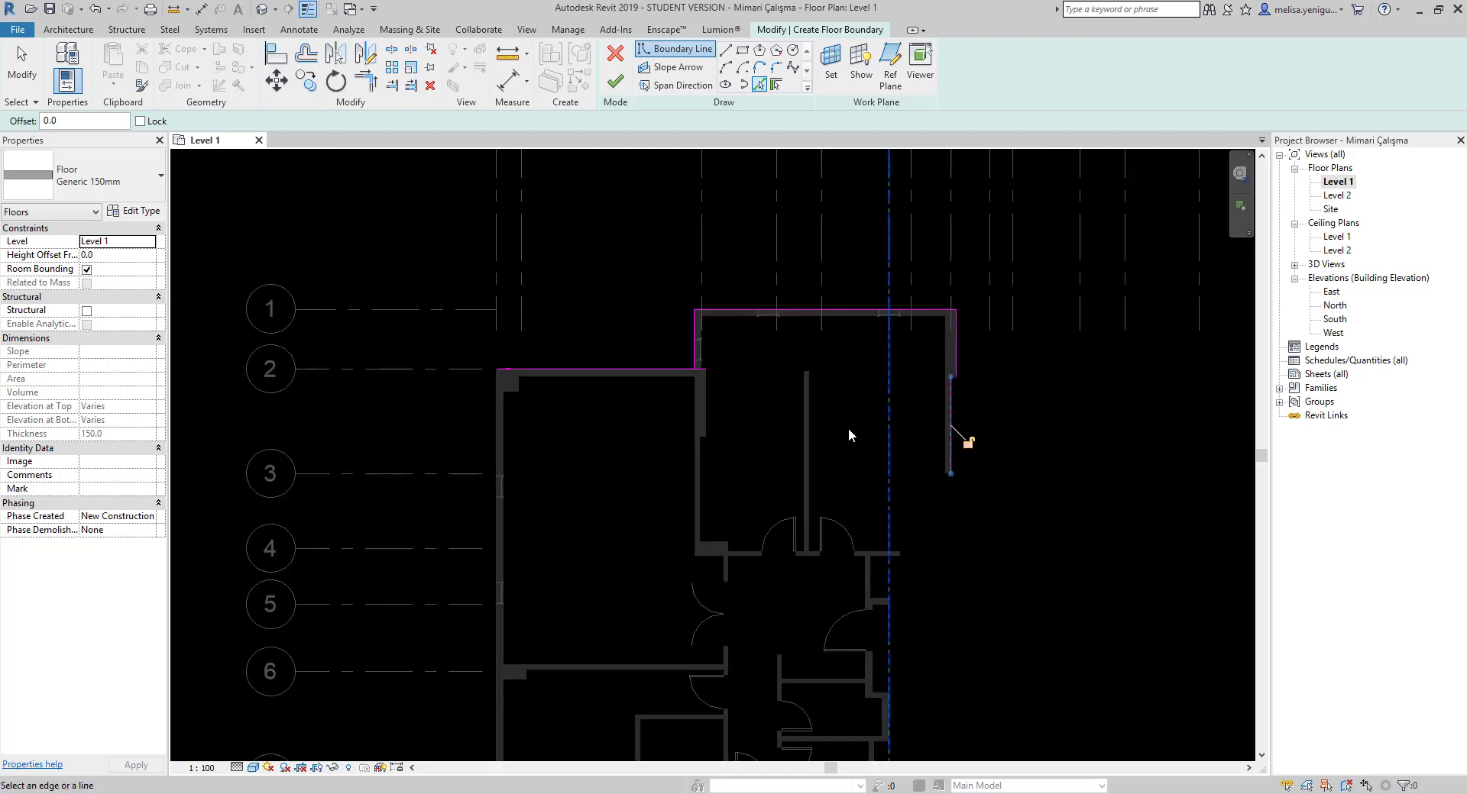
pyautogui.scroll(-1, 759, 338)
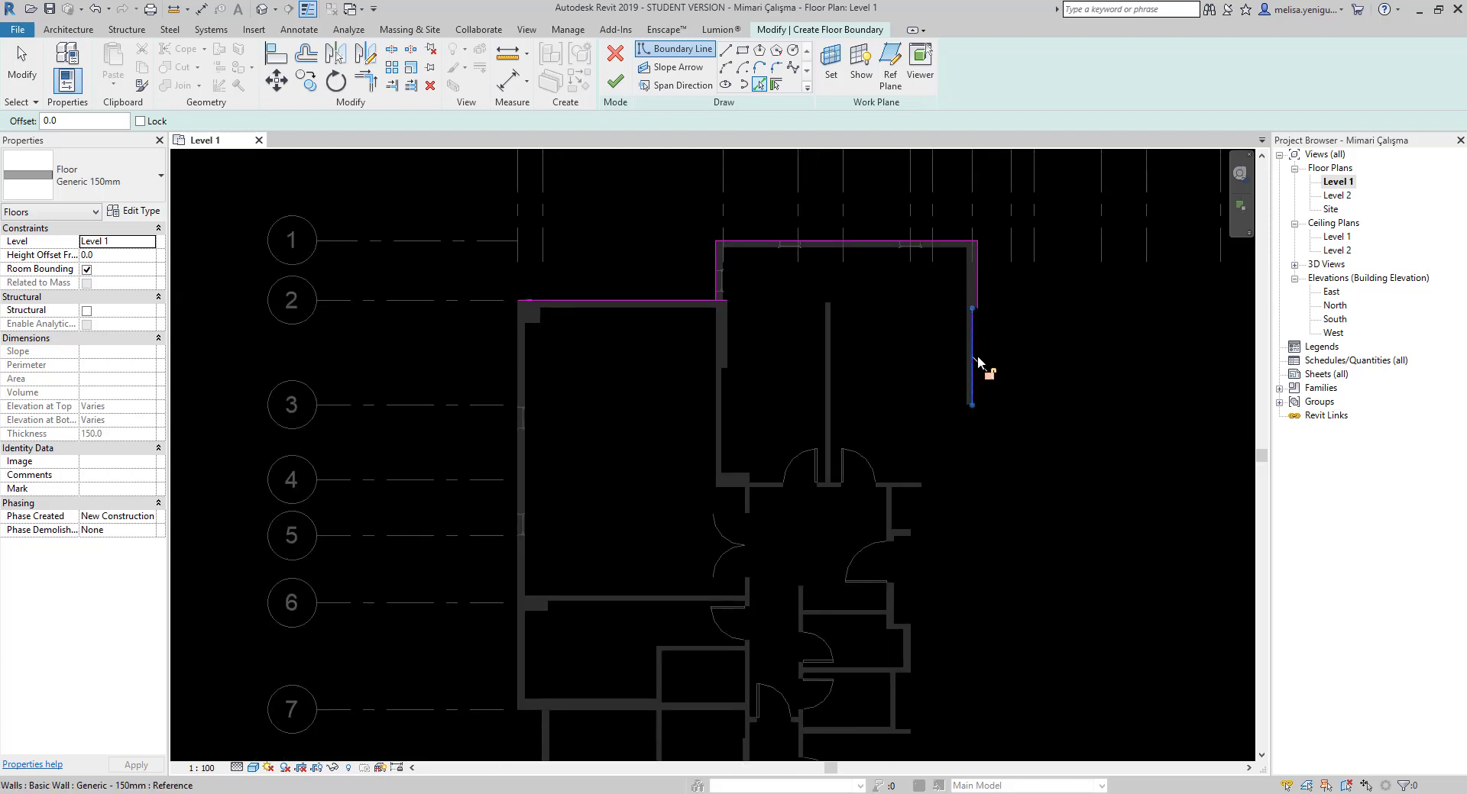
pyautogui.scroll(4, 578, 324)
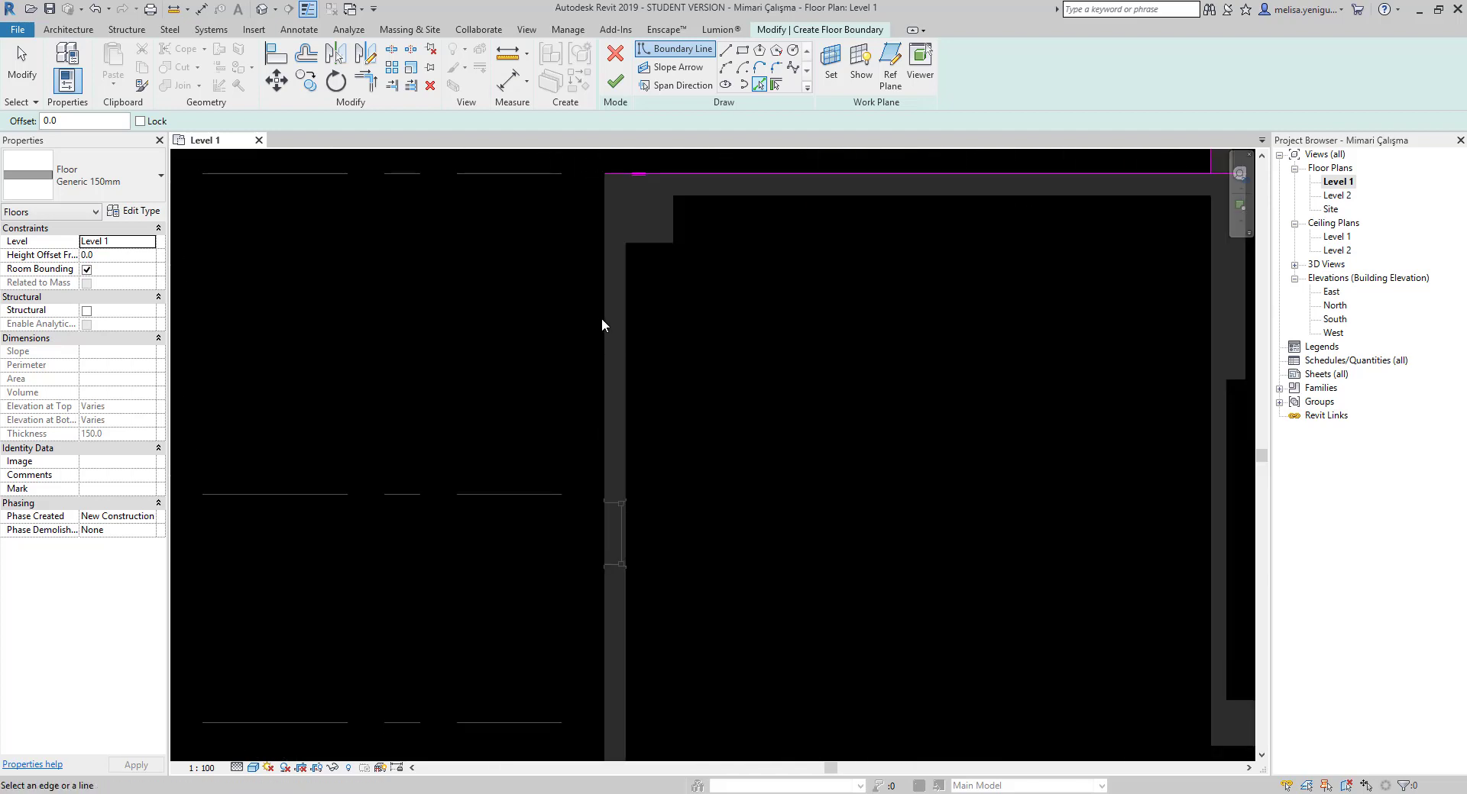
# Set the offset to 50 and pick the left and bottom walls as boundary lines.
pyautogui.moveTo(602, 317); pyautogui.dragTo(638, 393, button='middle')
pyautogui.write('50')
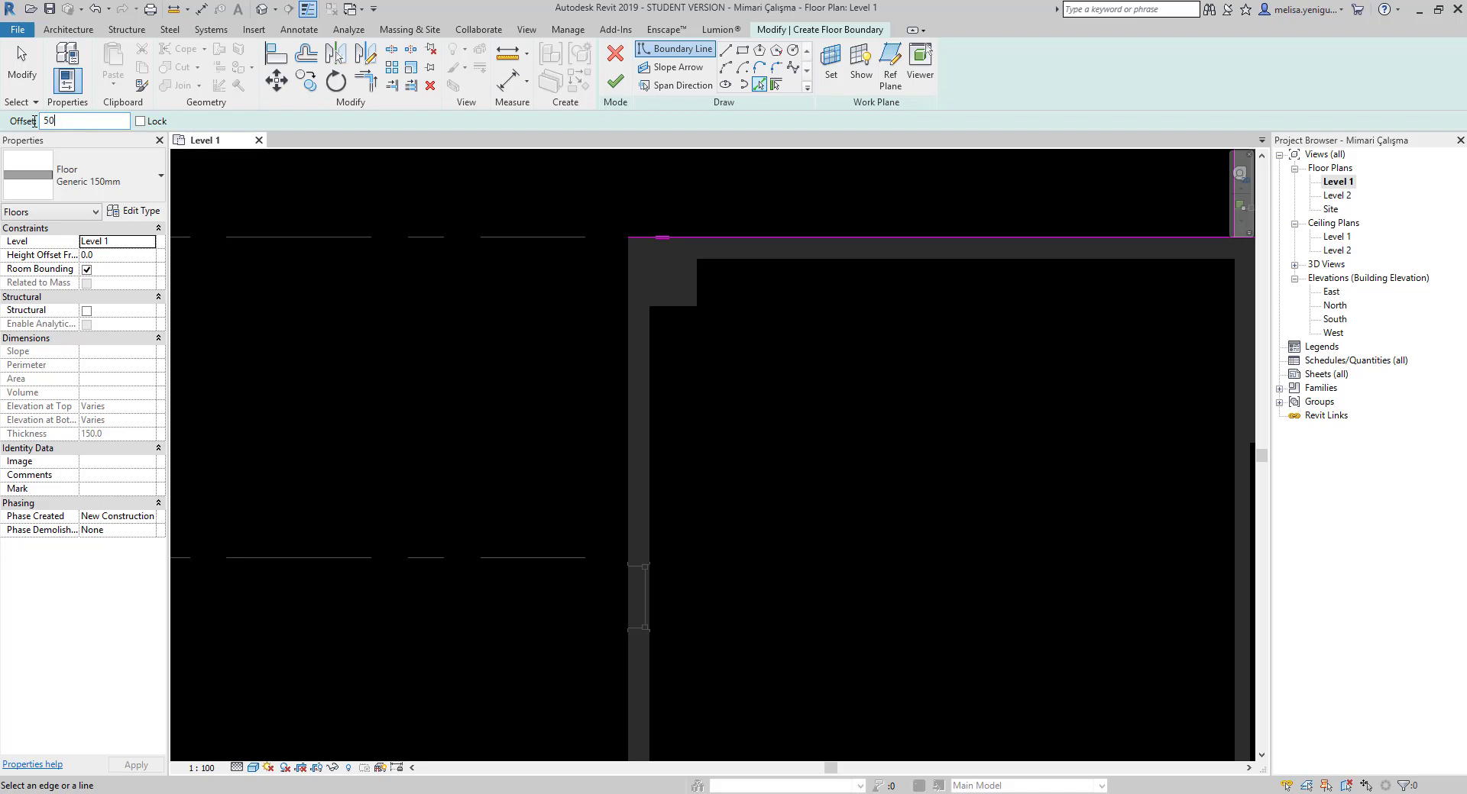
pyautogui.press('Return')
pyautogui.click(627, 320)
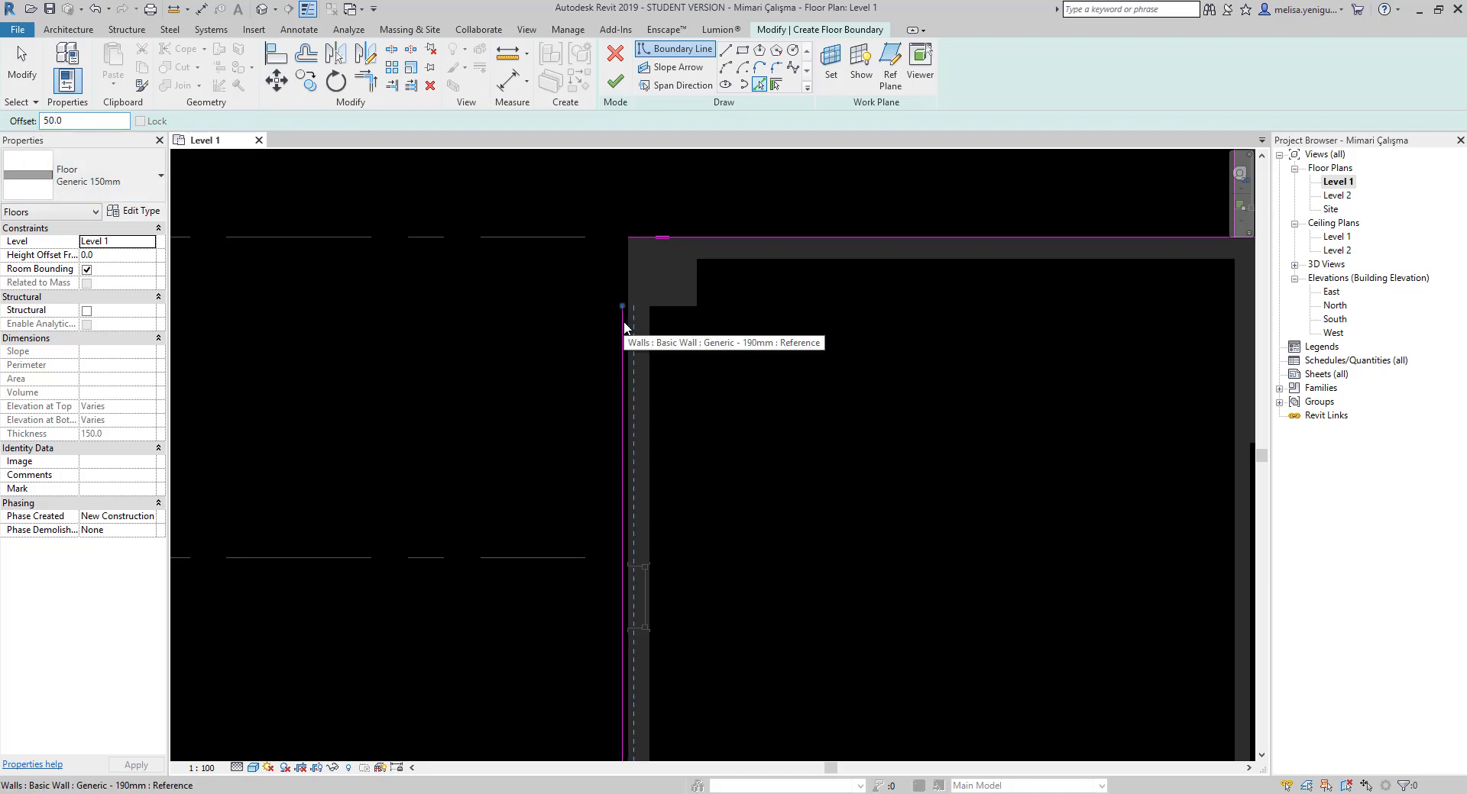
pyautogui.scroll(2, 625, 319)
pyautogui.scroll(-2, 618, 286)
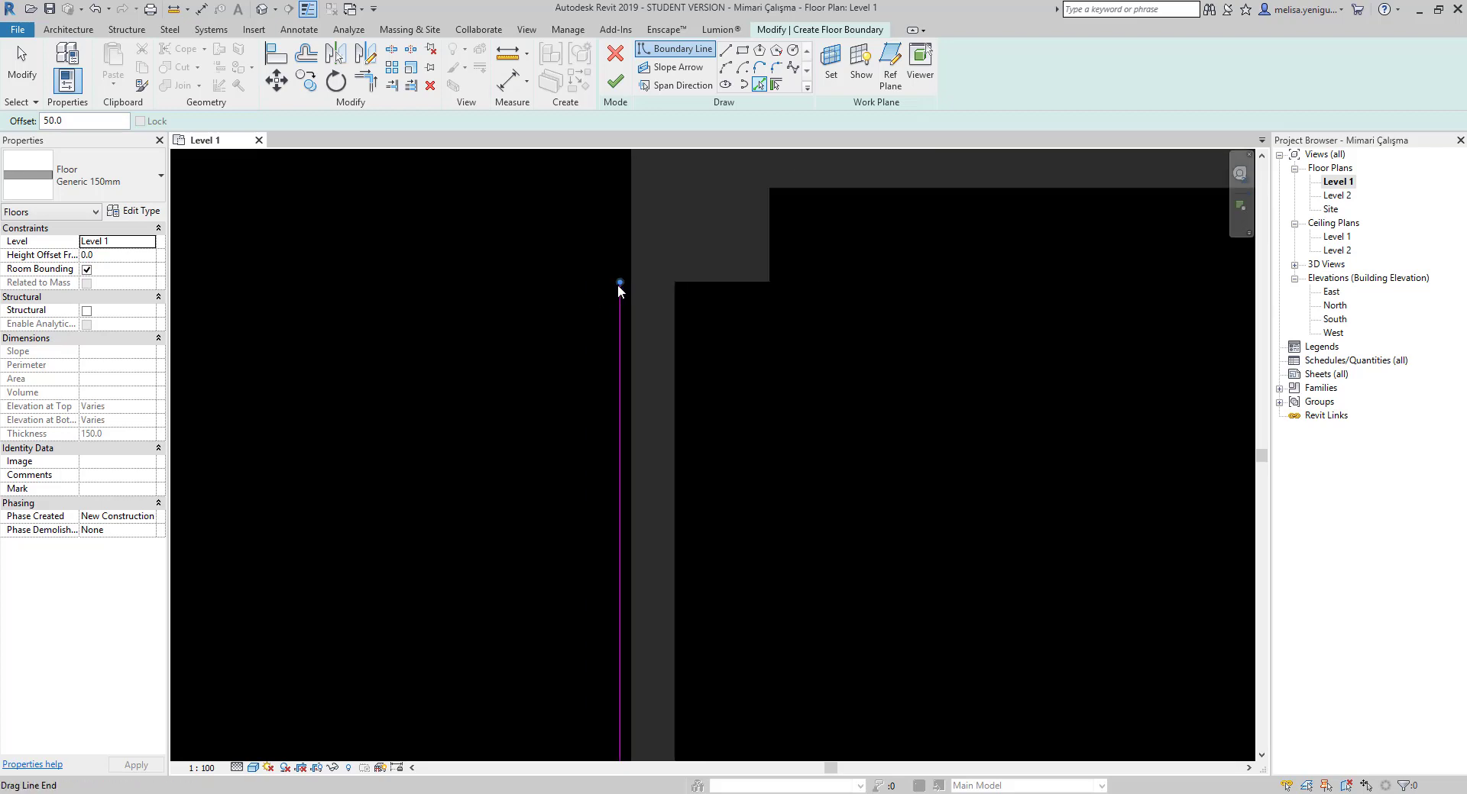
pyautogui.scroll(-3, 618, 284)
pyautogui.scroll(-2, 611, 330)
pyautogui.scroll(-1, 607, 413)
pyautogui.scroll(3, 604, 512)
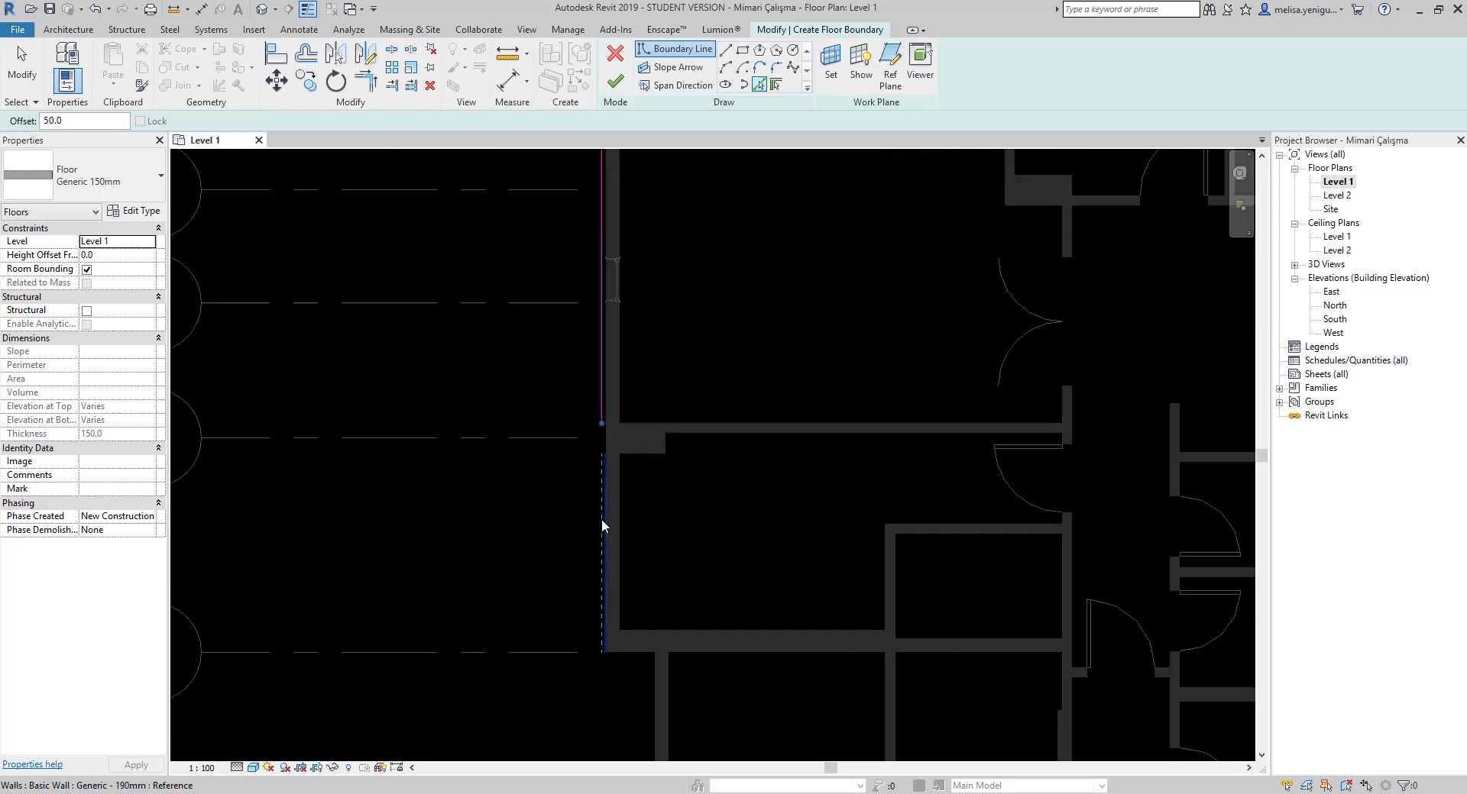
pyautogui.scroll(-2, 671, 406)
pyautogui.scroll(-2, 622, 280)
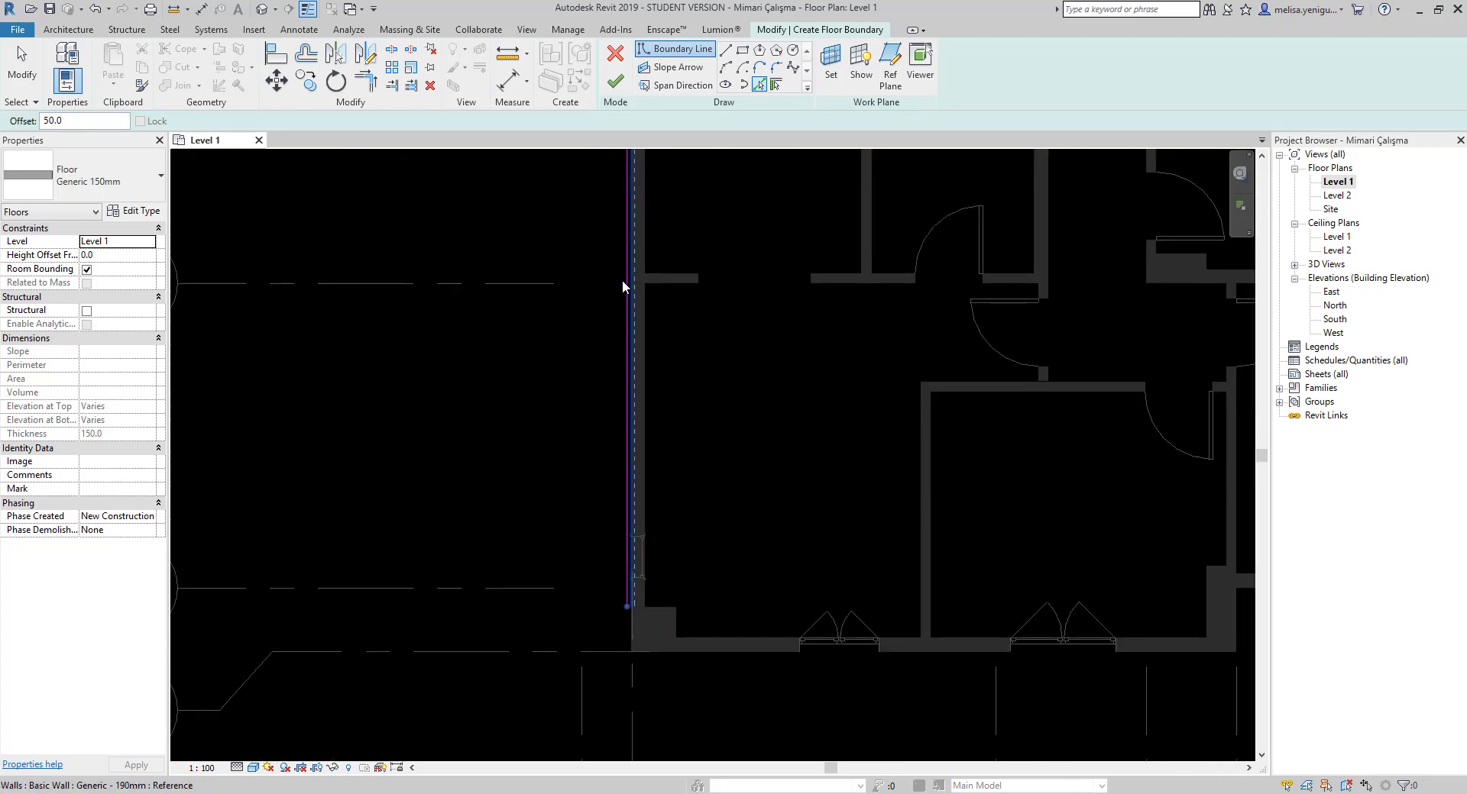
pyautogui.scroll(1, 674, 511)
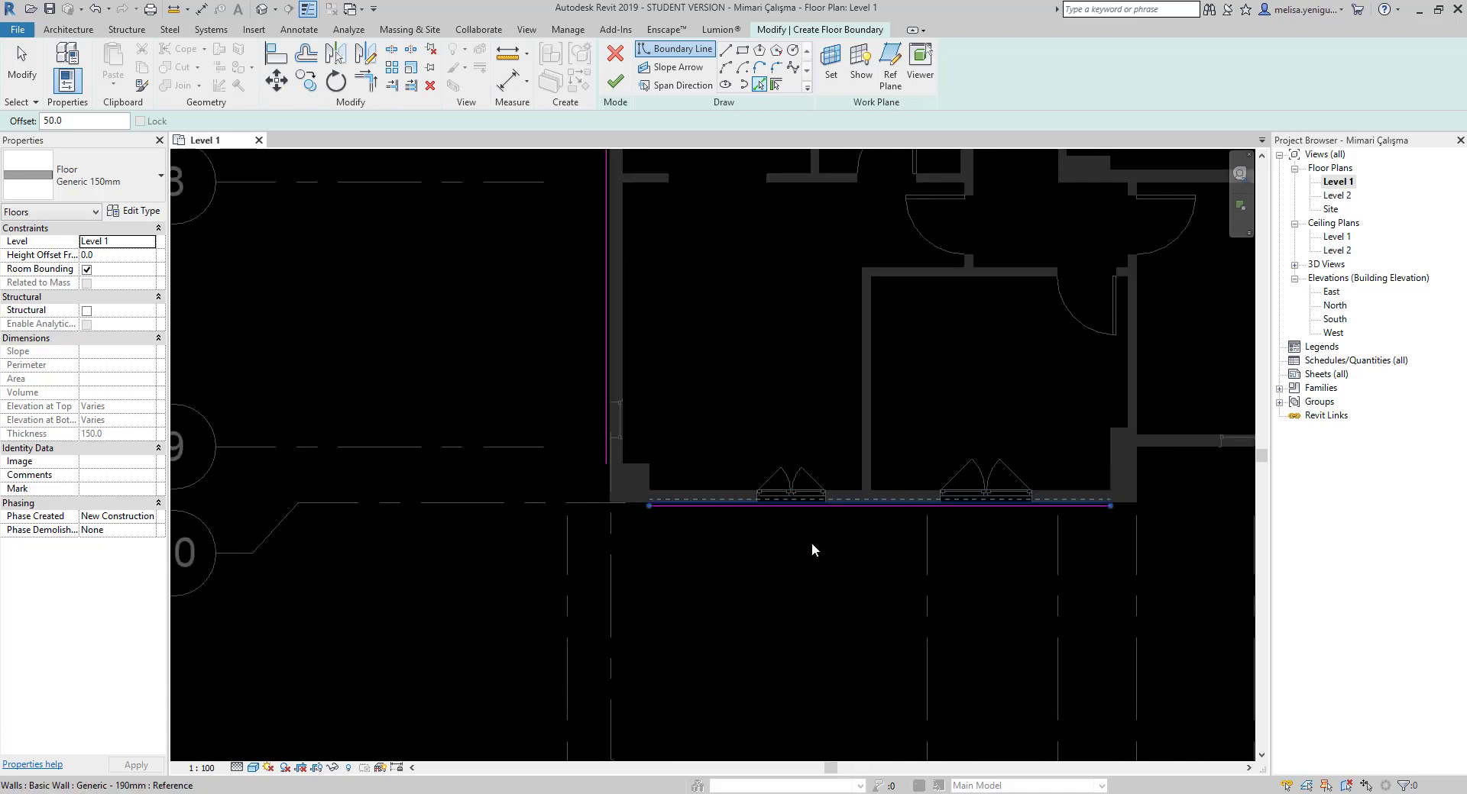
pyautogui.click(811, 506)
pyautogui.scroll(-2, 773, 603)
pyautogui.scroll(-3, 773, 602)
pyautogui.scroll(1, 775, 369)
pyautogui.scroll(1, 776, 369)
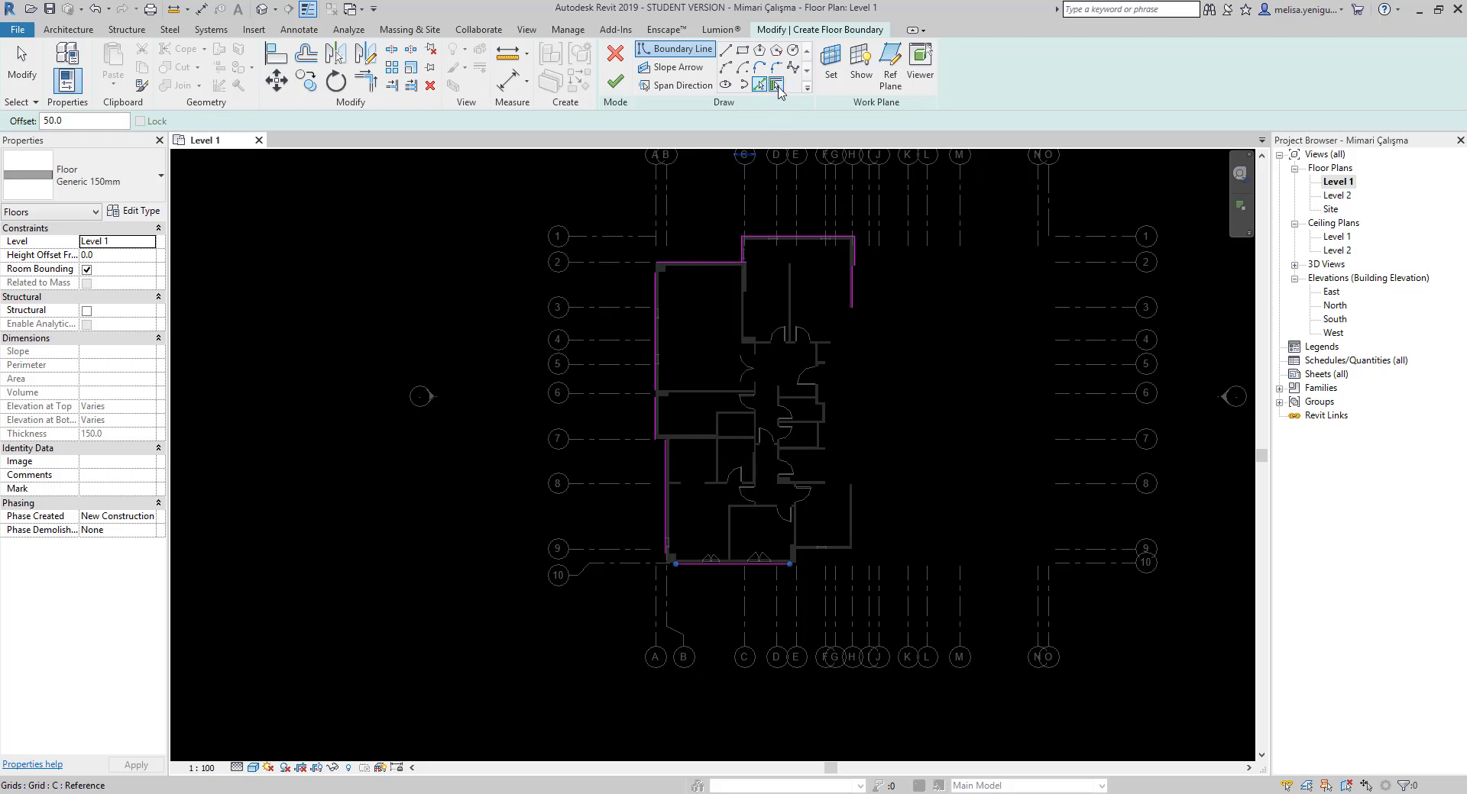
# Pick the right, bottom, left and top walls as floor boundary lines.
pyautogui.click(778, 85)
pyautogui.scroll(3, 813, 561)
pyautogui.scroll(2, 814, 538)
pyautogui.scroll(2, 814, 538)
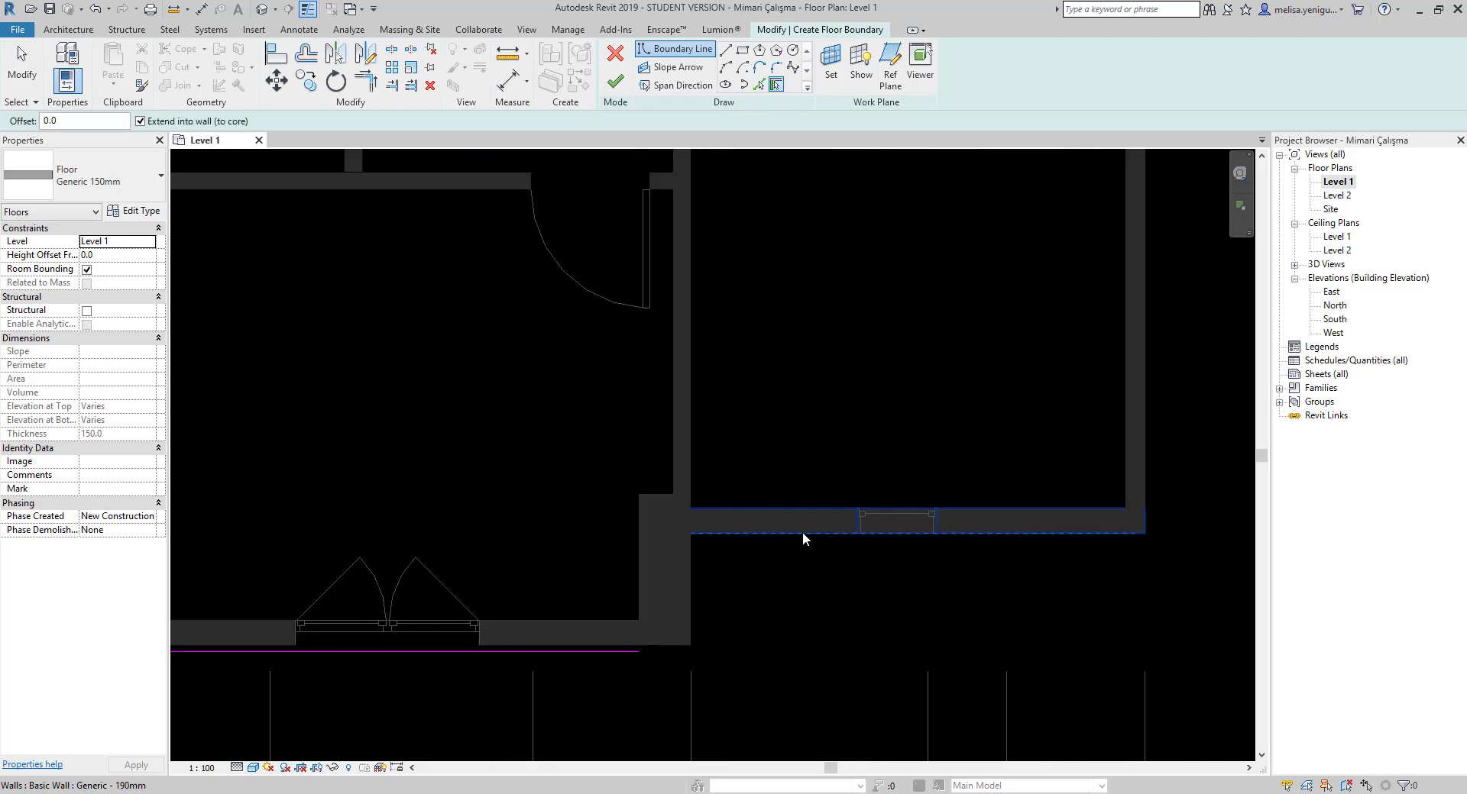
pyautogui.scroll(-2, 819, 539)
pyautogui.click(978, 442)
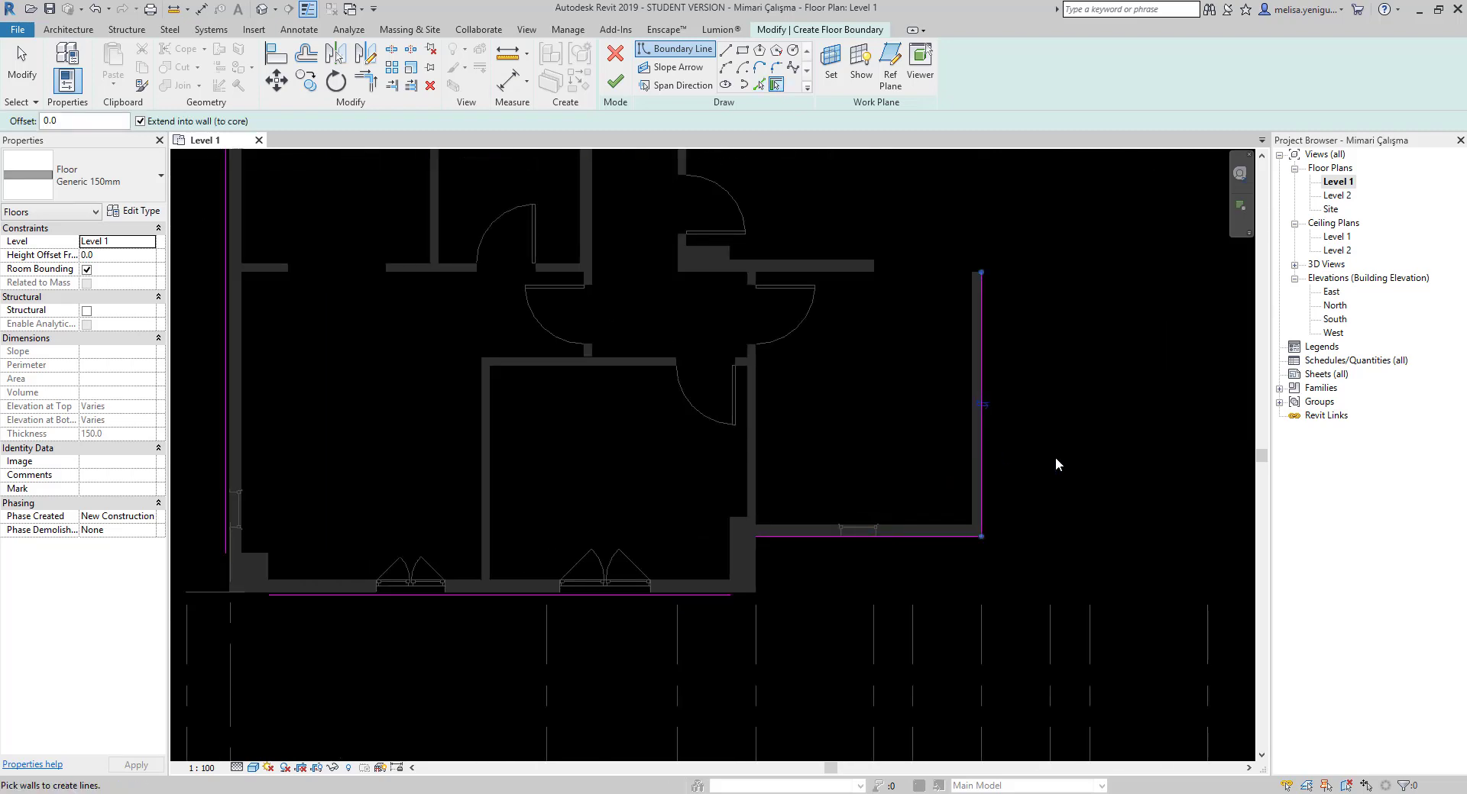
pyautogui.click(781, 536)
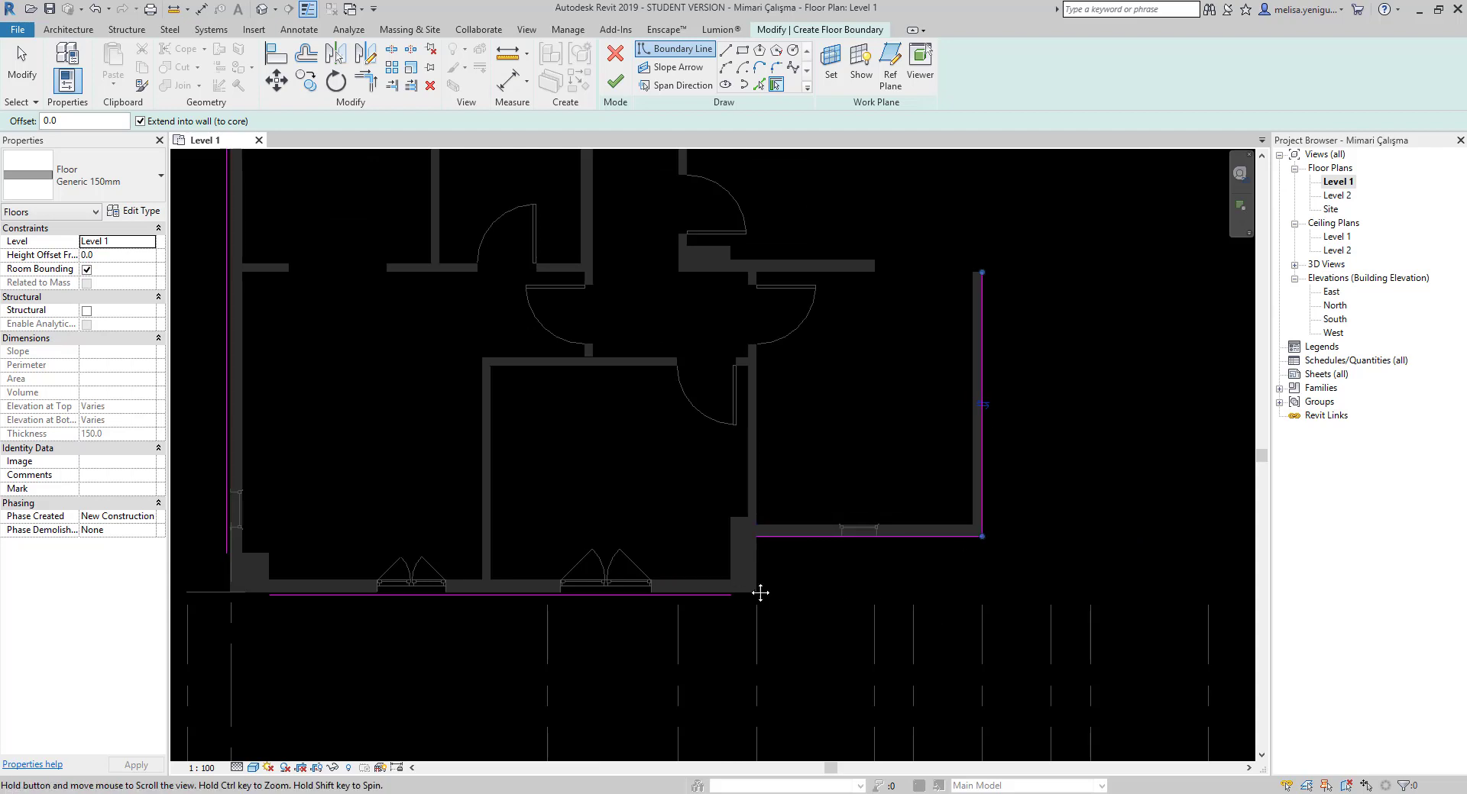
pyautogui.scroll(-2, 759, 588)
pyautogui.scroll(-1, 643, 611)
pyautogui.scroll(3, 707, 584)
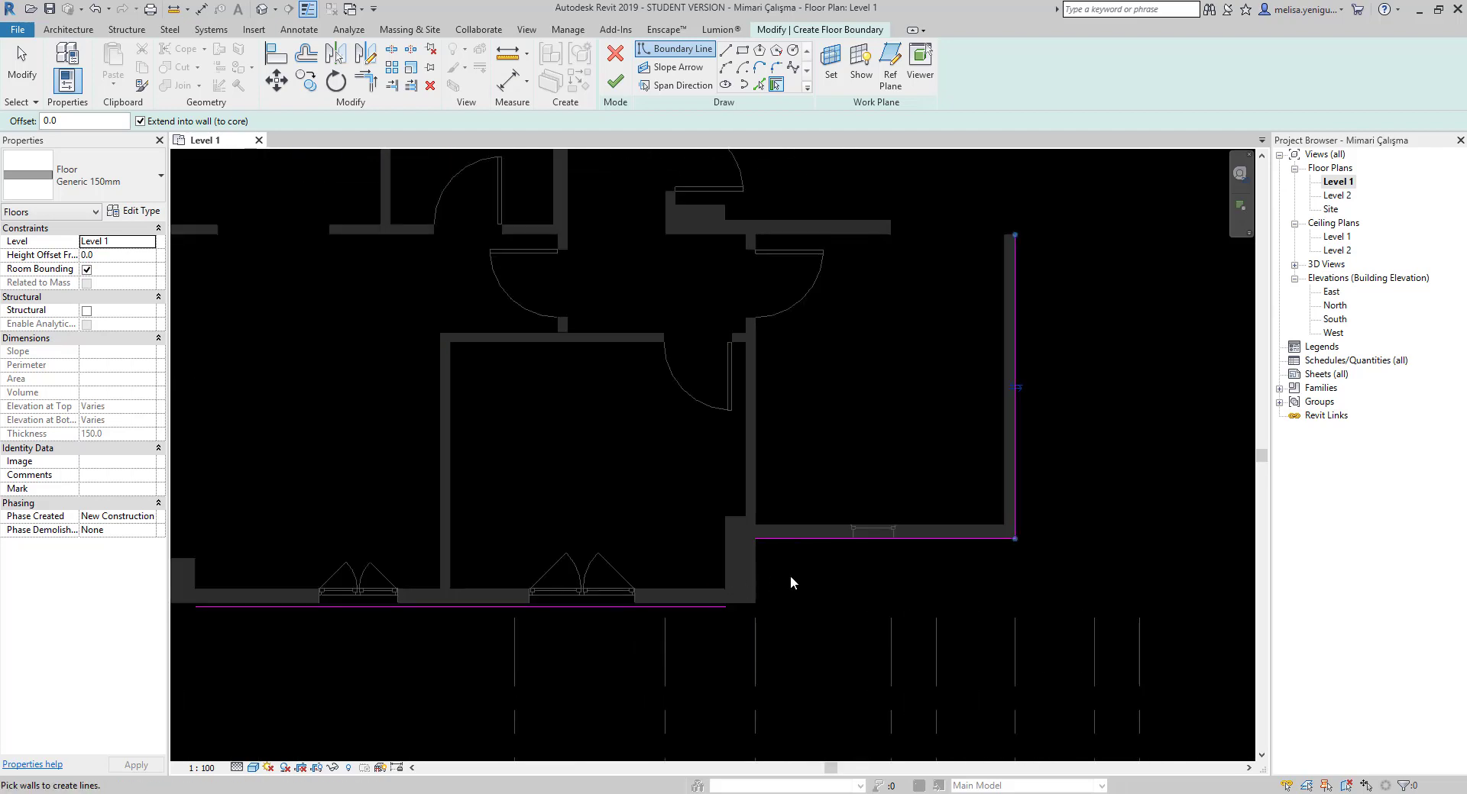
pyautogui.scroll(2, 747, 577)
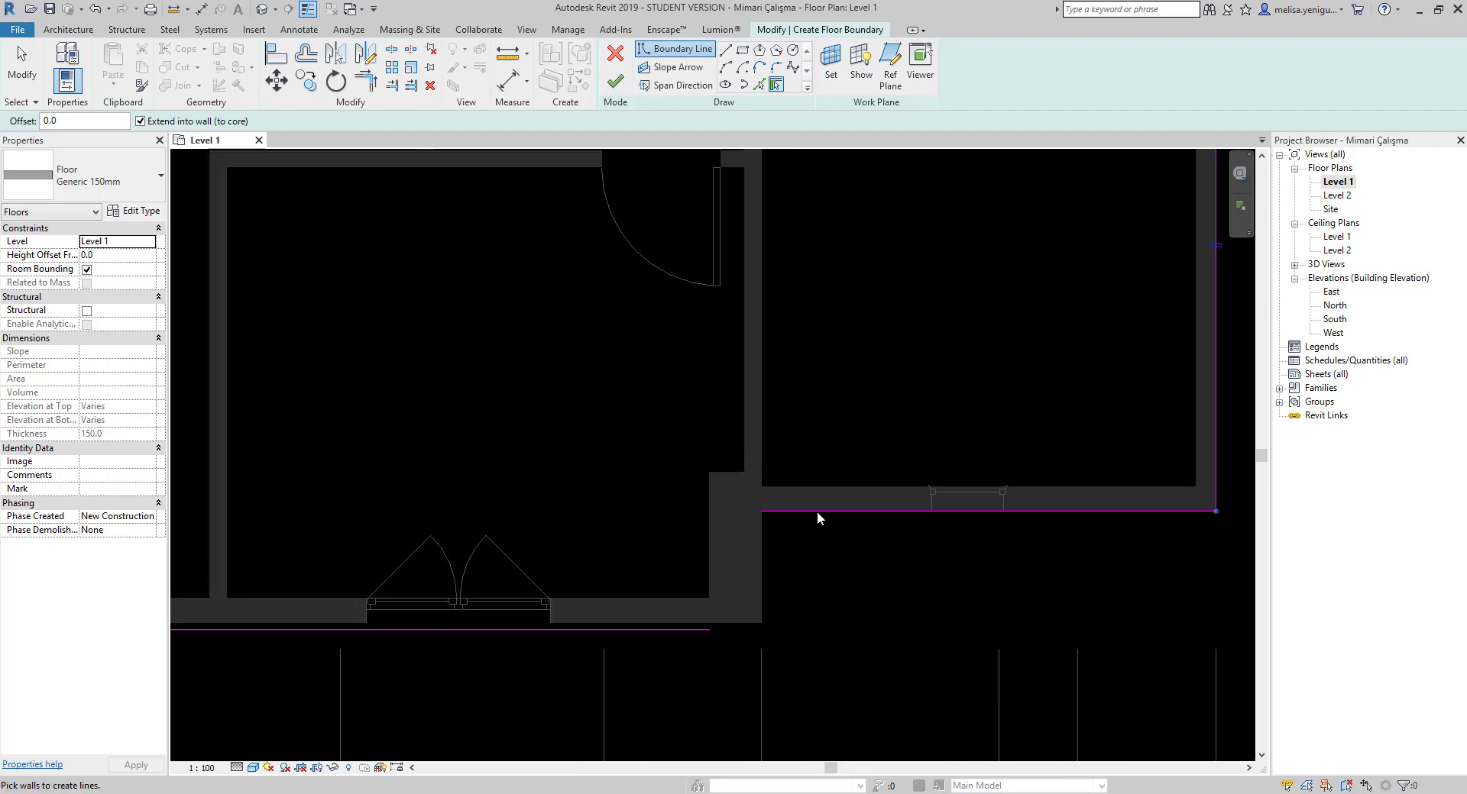
pyautogui.scroll(-2, 621, 616)
pyautogui.scroll(-1, 774, 611)
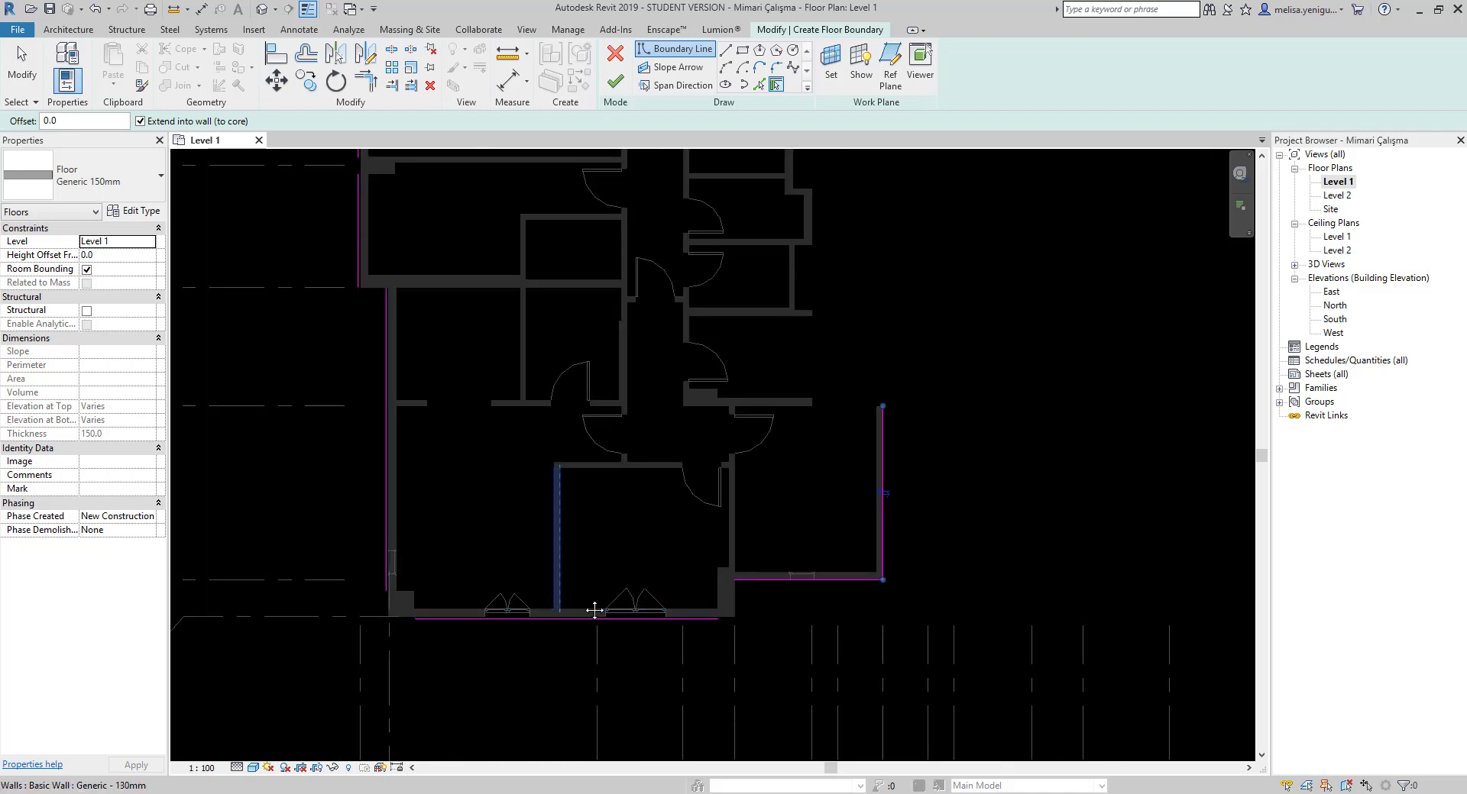
pyautogui.scroll(2, 466, 577)
pyautogui.click(635, 540)
pyautogui.click(695, 378)
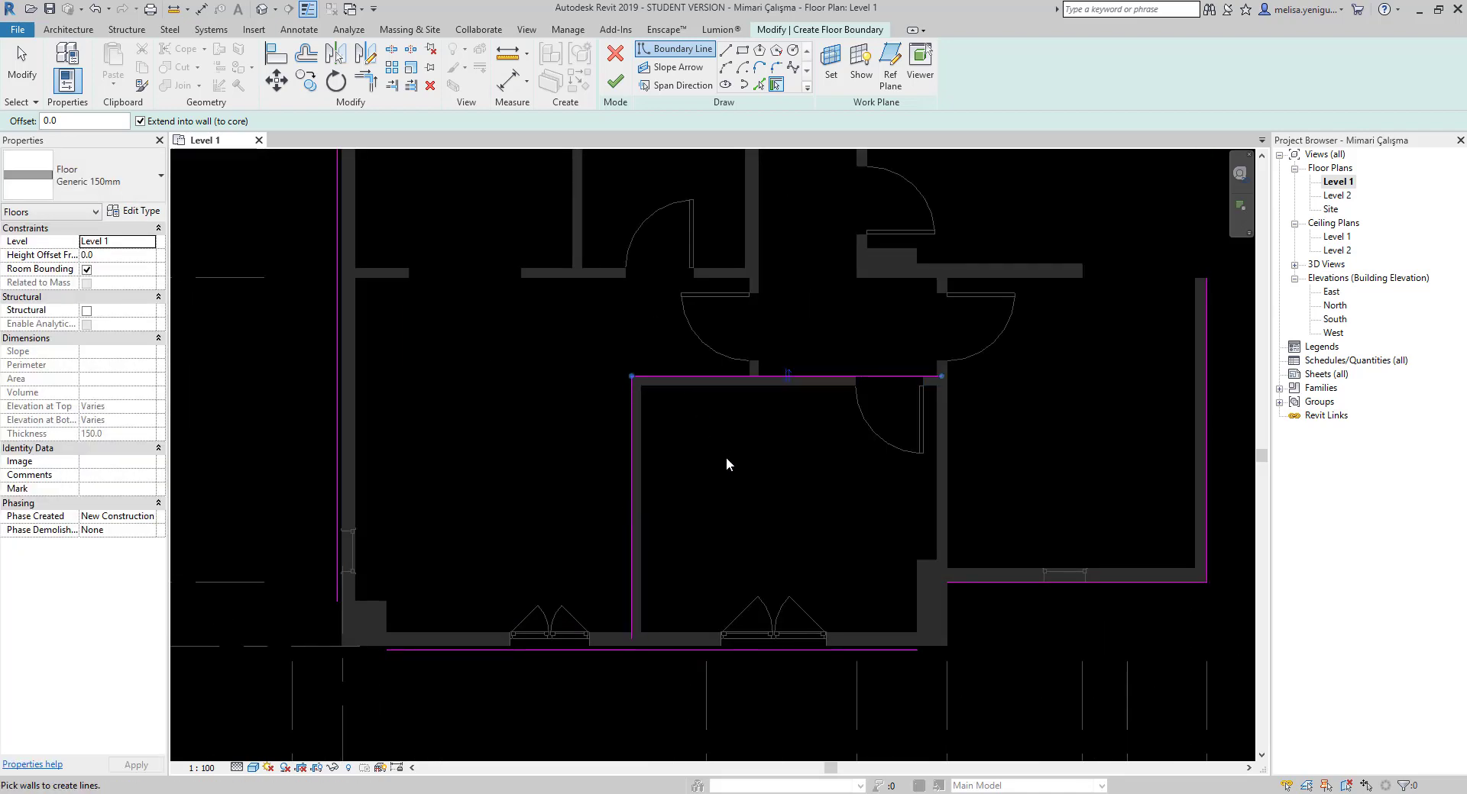
# Delete the stray top, left, bottom and right boundary lines, then try finishing the floor.
pyautogui.press('Escape')
pyautogui.click(874, 375)
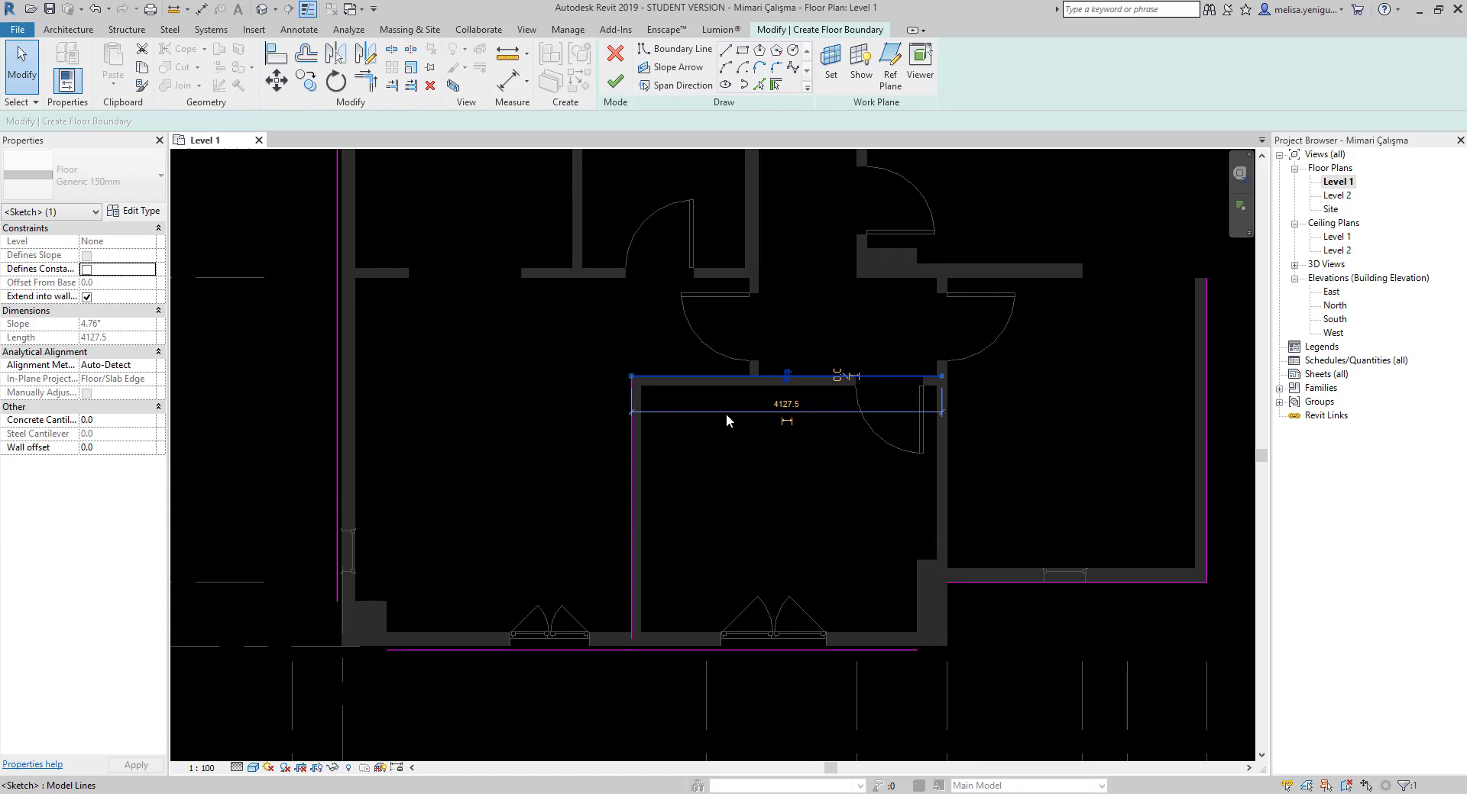
pyautogui.rightClick(670, 466)
pyautogui.moveTo(730, 283)
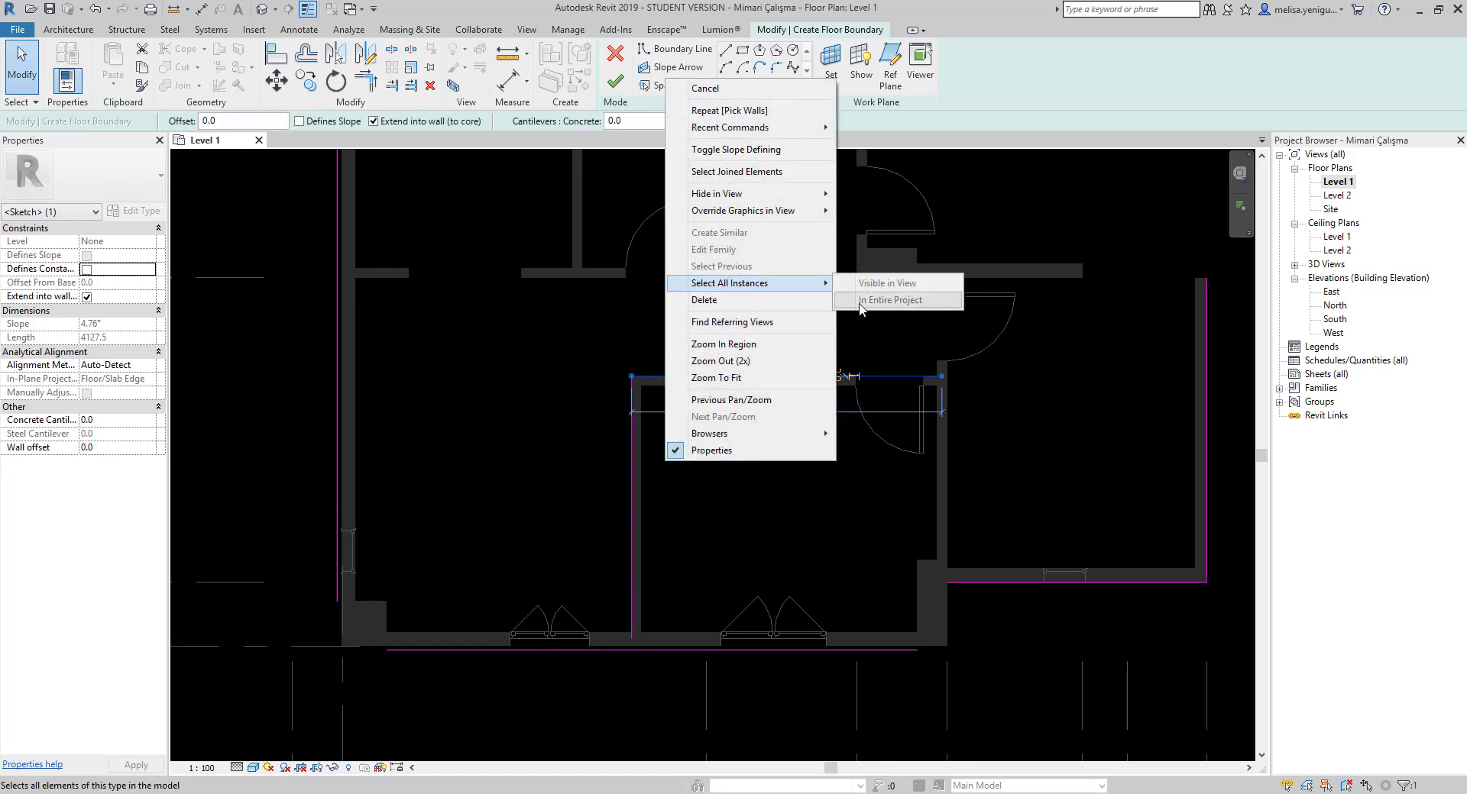
pyautogui.press('Escape')
pyautogui.press('Delete')
pyautogui.click(619, 485)
pyautogui.press('Delete')
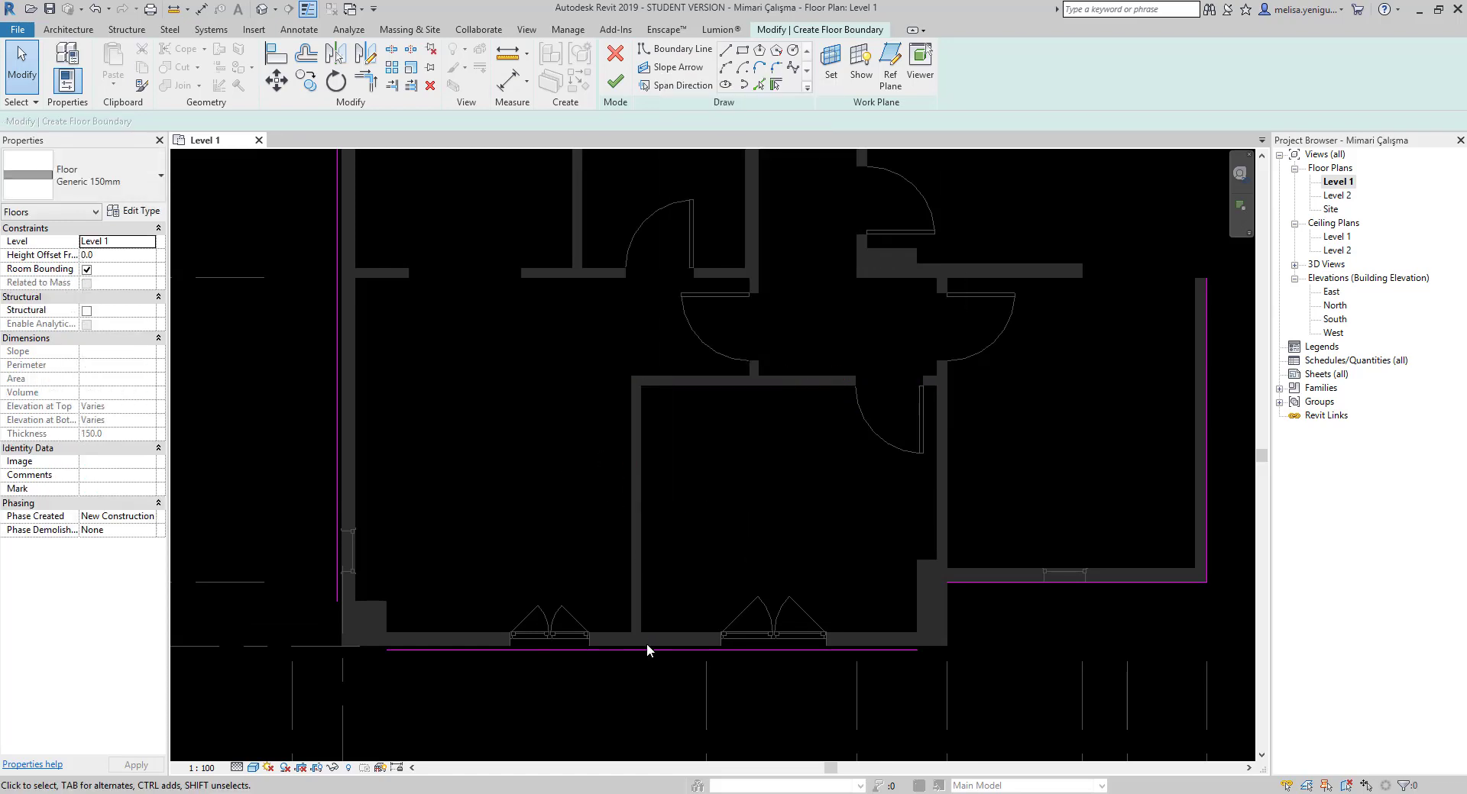
pyautogui.click(646, 649)
pyautogui.press('Delete')
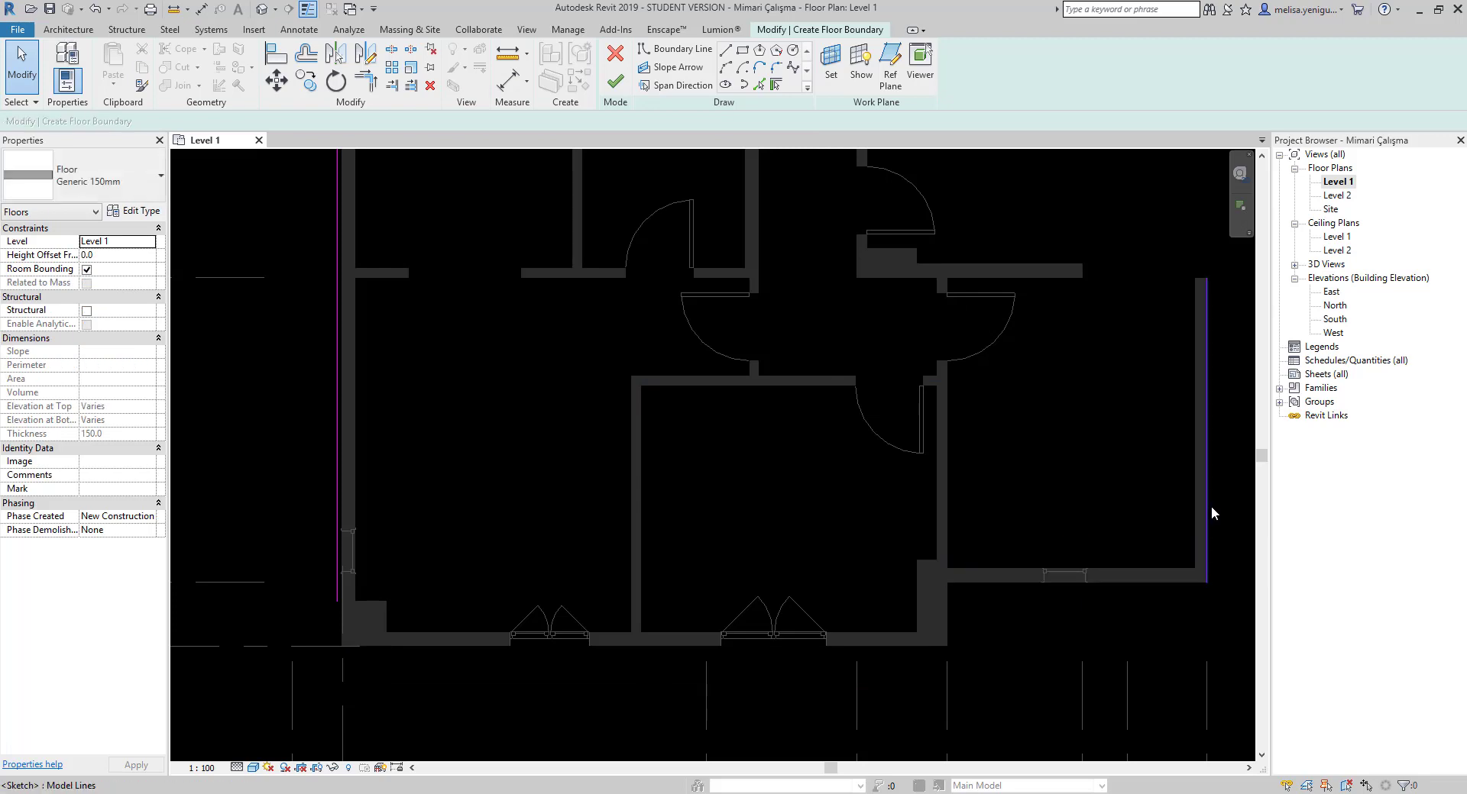
pyautogui.click(1211, 506)
pyautogui.scroll(-5, 802, 576)
pyautogui.press('Delete')
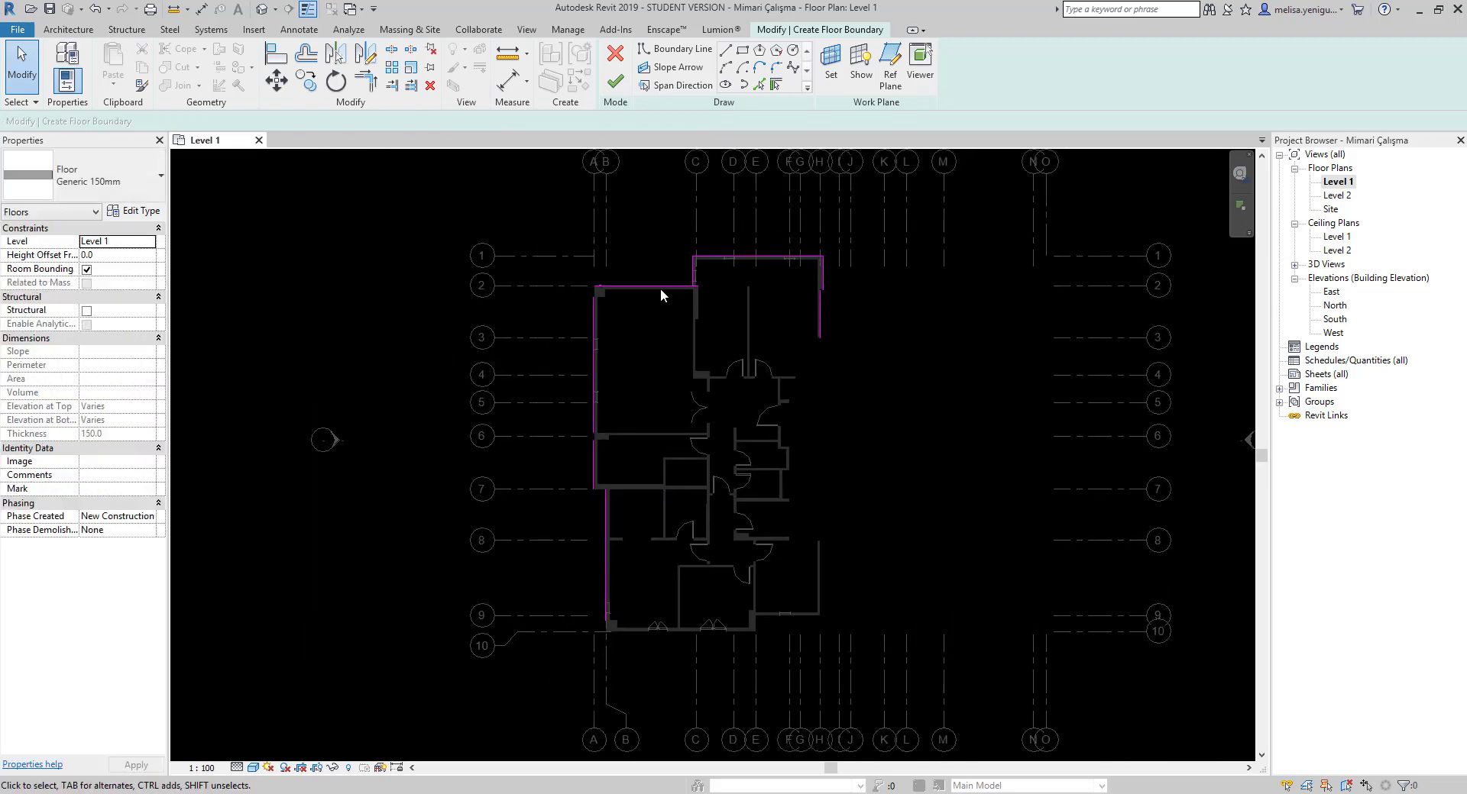
pyautogui.click(616, 81)
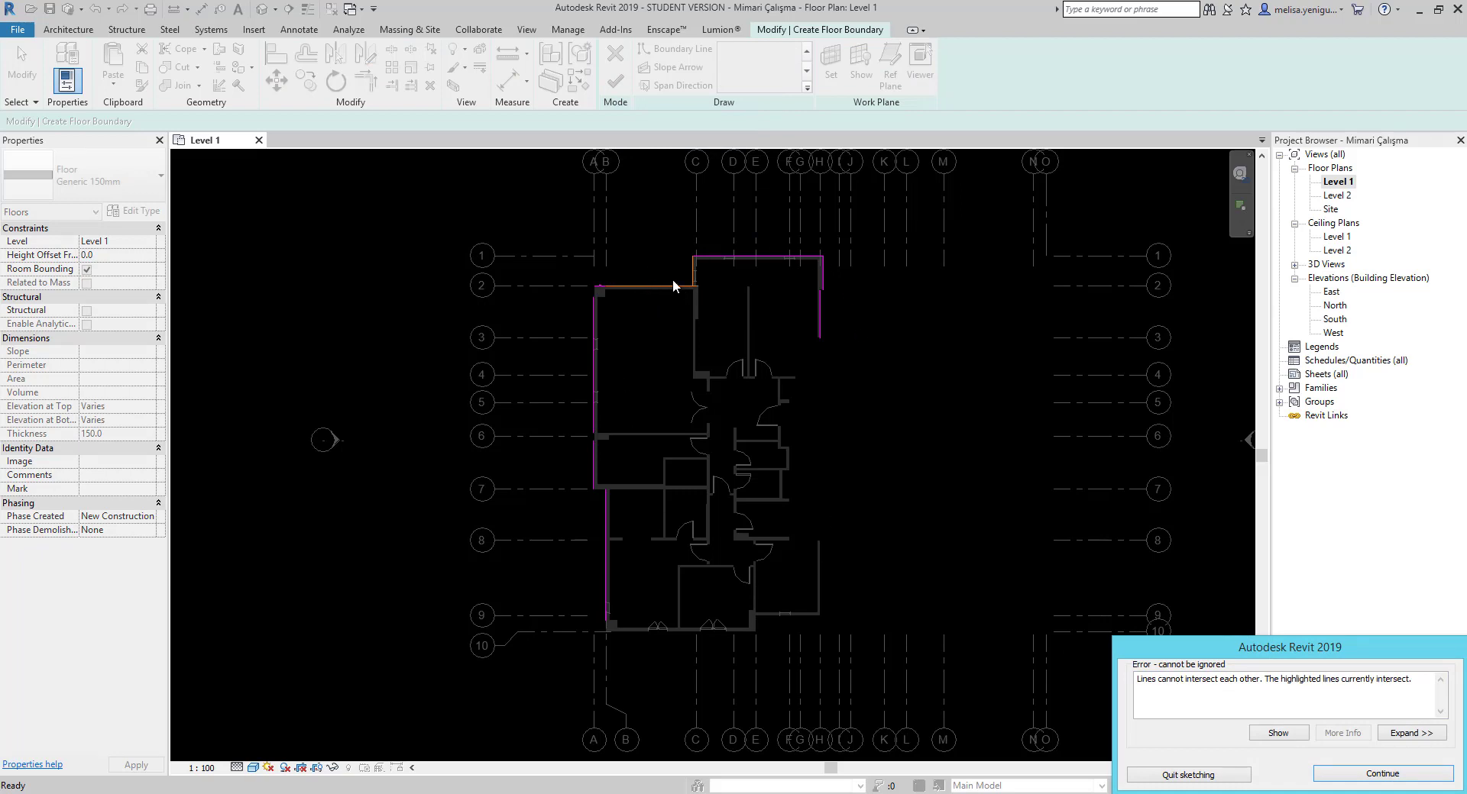
# Dismiss the intersecting-lines error and delete the top-wall and upper room's left and top boundaries.
pyautogui.click(1381, 774)
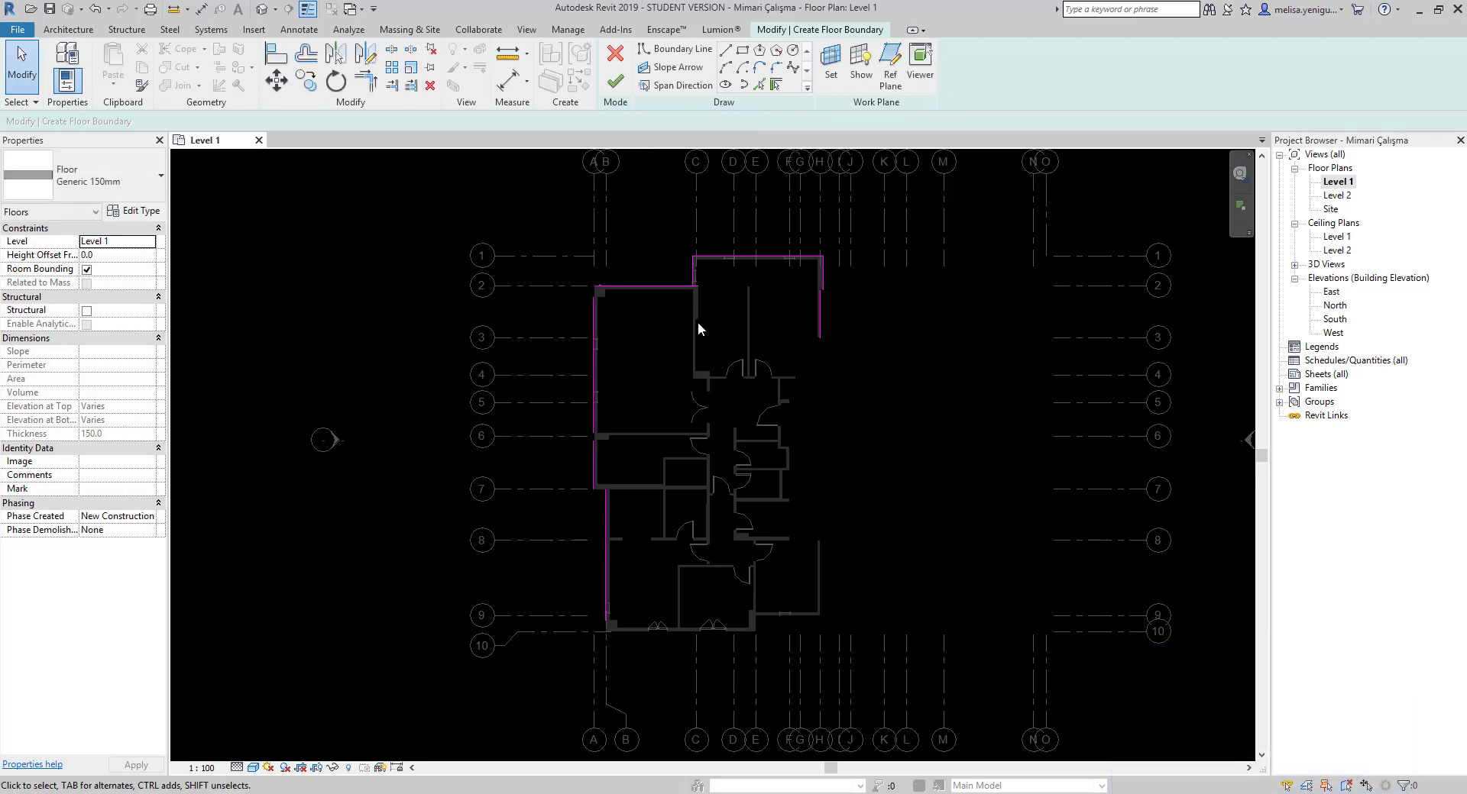
pyautogui.scroll(2, 682, 278)
pyautogui.scroll(1, 680, 317)
pyautogui.scroll(1, 686, 319)
pyautogui.click(686, 319)
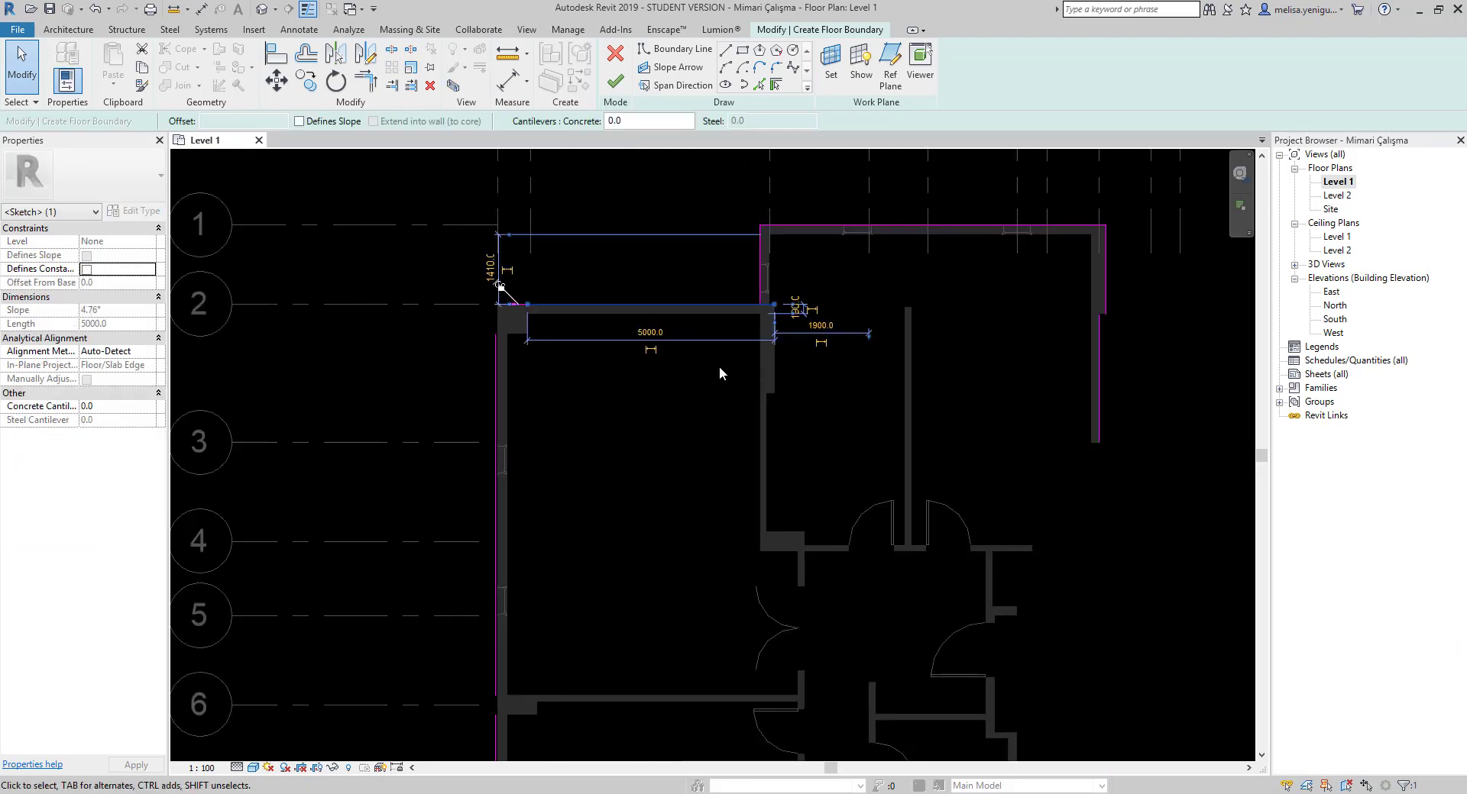
pyautogui.press('Delete')
pyautogui.click(762, 271)
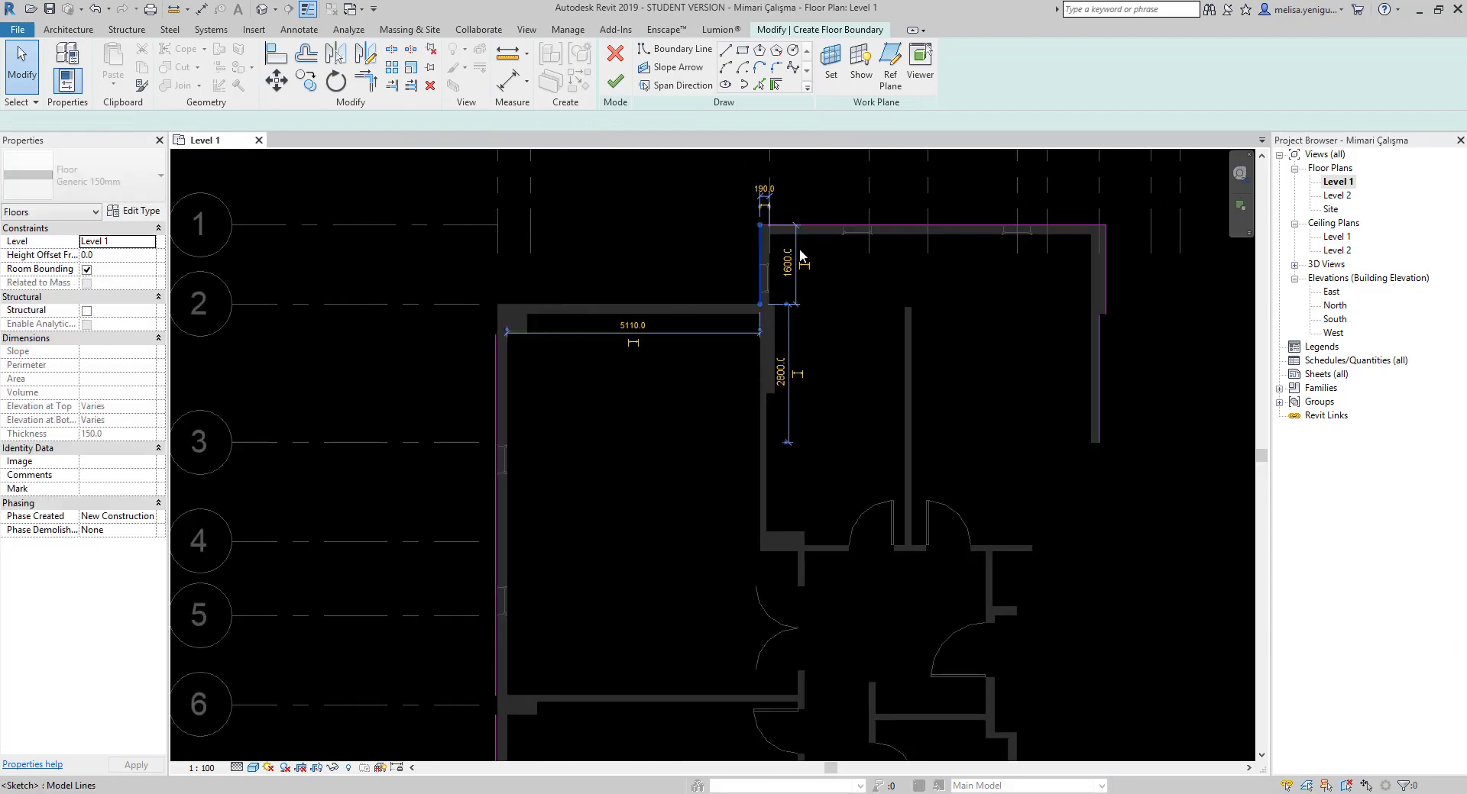
pyautogui.press('Delete')
pyautogui.click(814, 227)
pyautogui.press('Delete')
# Delete both right-wall boundary segments and the left boundary line.
pyautogui.click(1105, 306)
pyautogui.press('Delete')
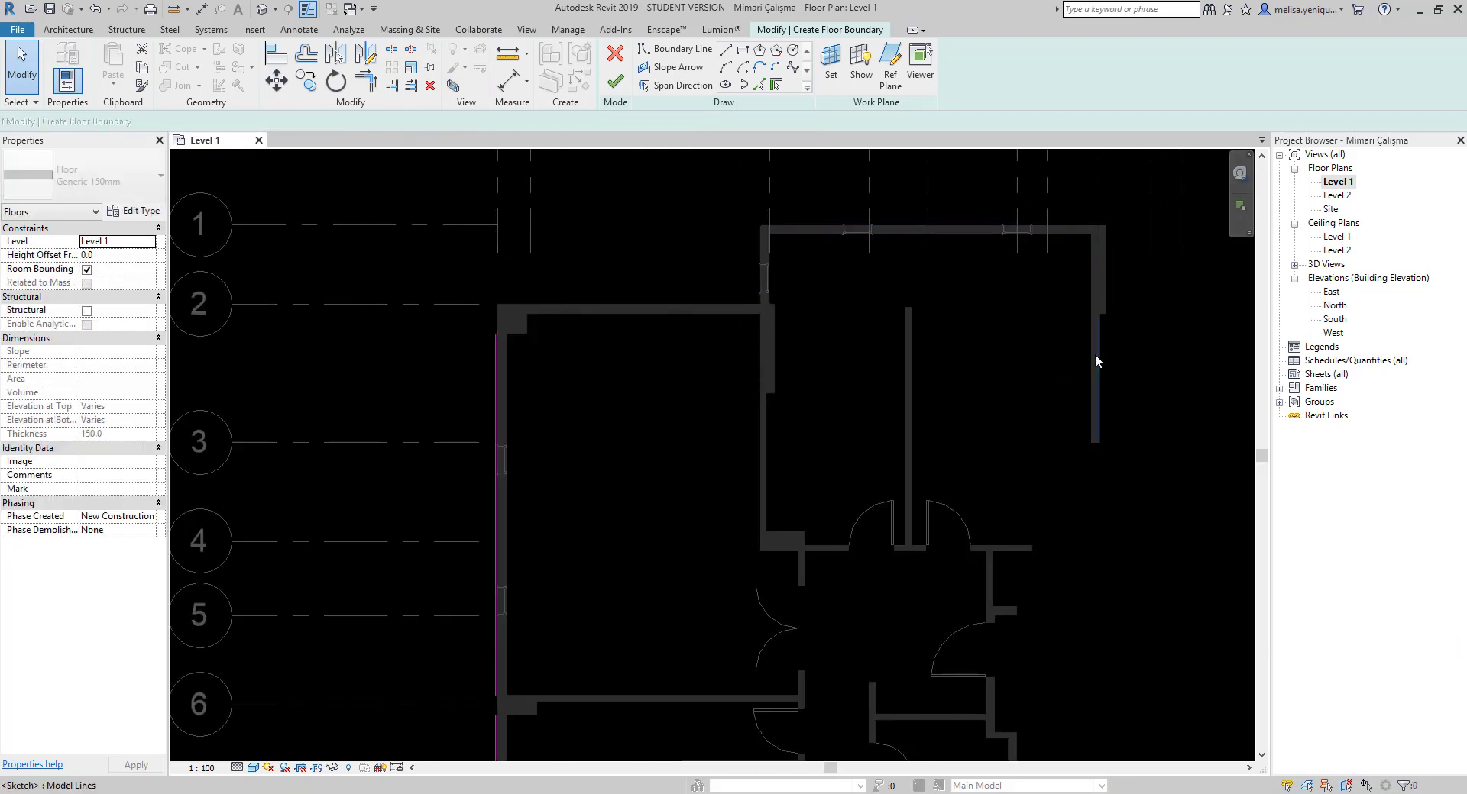
pyautogui.click(1095, 355)
pyautogui.press('Delete')
pyautogui.moveTo(501, 398); pyautogui.dragTo(562, 516, button='middle')
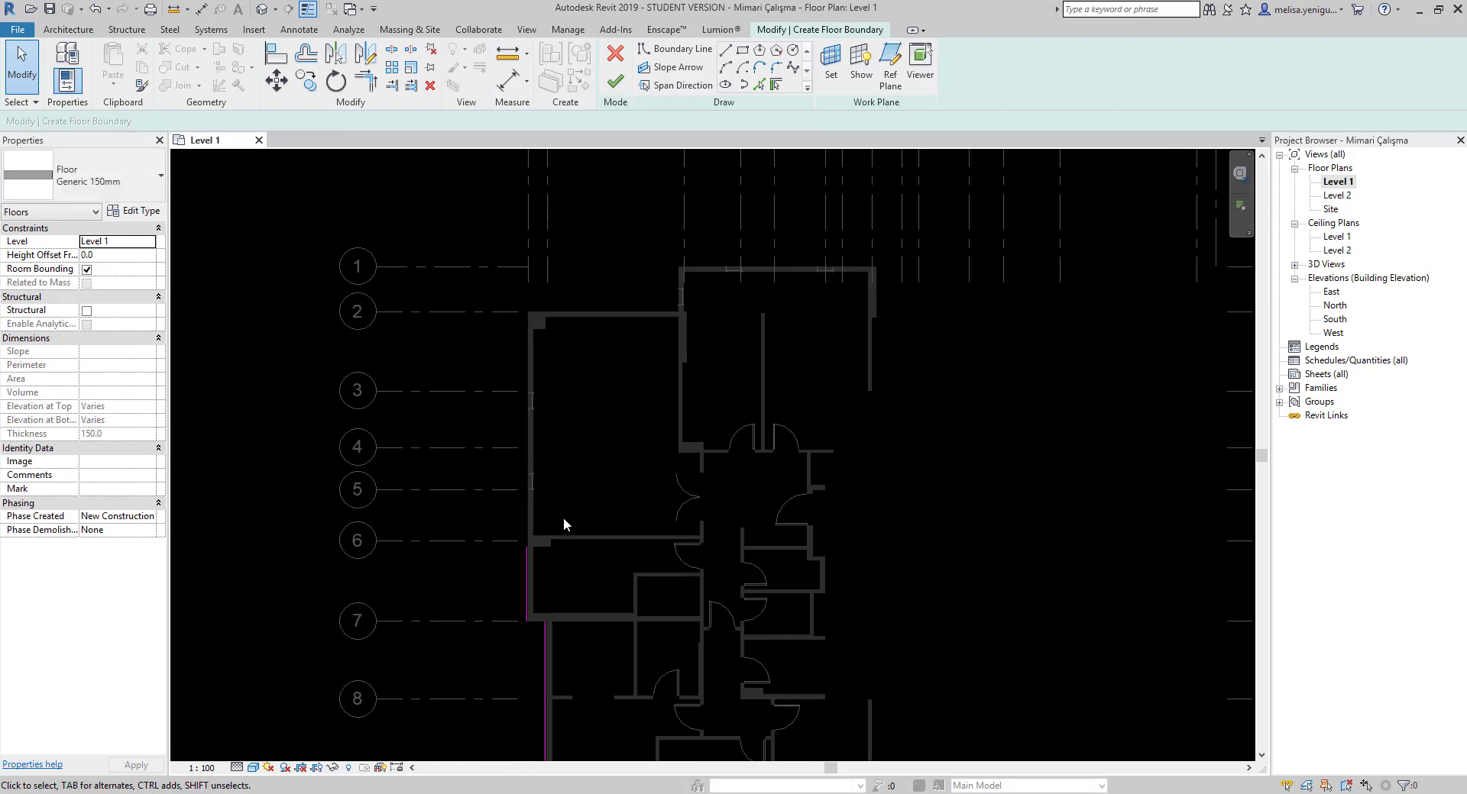
pyautogui.moveTo(607, 646)
pyautogui.mouseDown(button='middle')
pyautogui.moveTo(621, 356)
pyautogui.moveTo(682, 449)
pyautogui.moveTo(657, 538)
pyautogui.mouseUp(button='middle')
pyautogui.click(619, 359)
pyautogui.scroll(-3, 666, 384)
pyautogui.scroll(-2, 667, 383)
pyautogui.press('Delete')
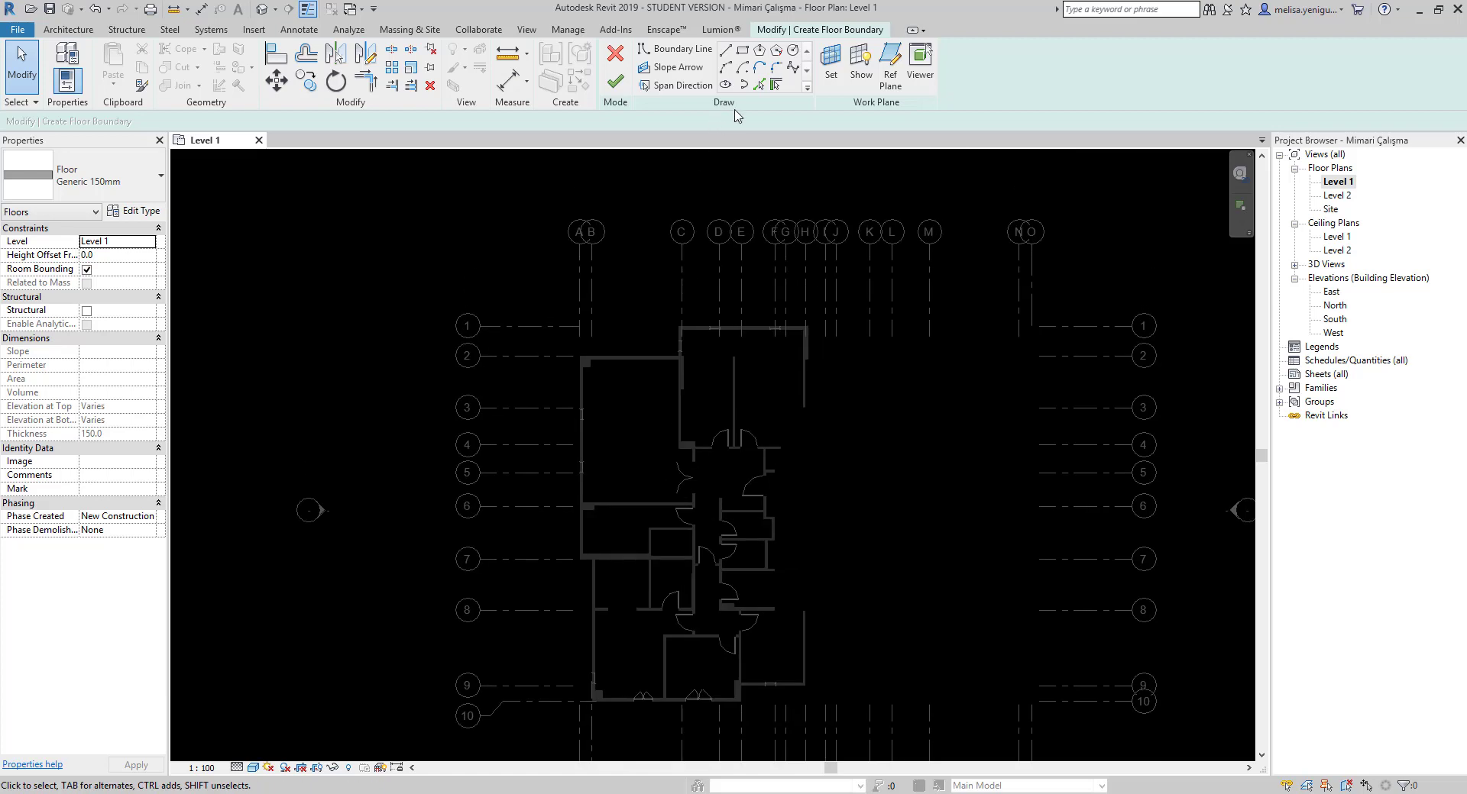
# Pick the left room's top wall and the upper room's top and right walls as boundaries.
pyautogui.click(760, 85)
pyautogui.scroll(3, 611, 321)
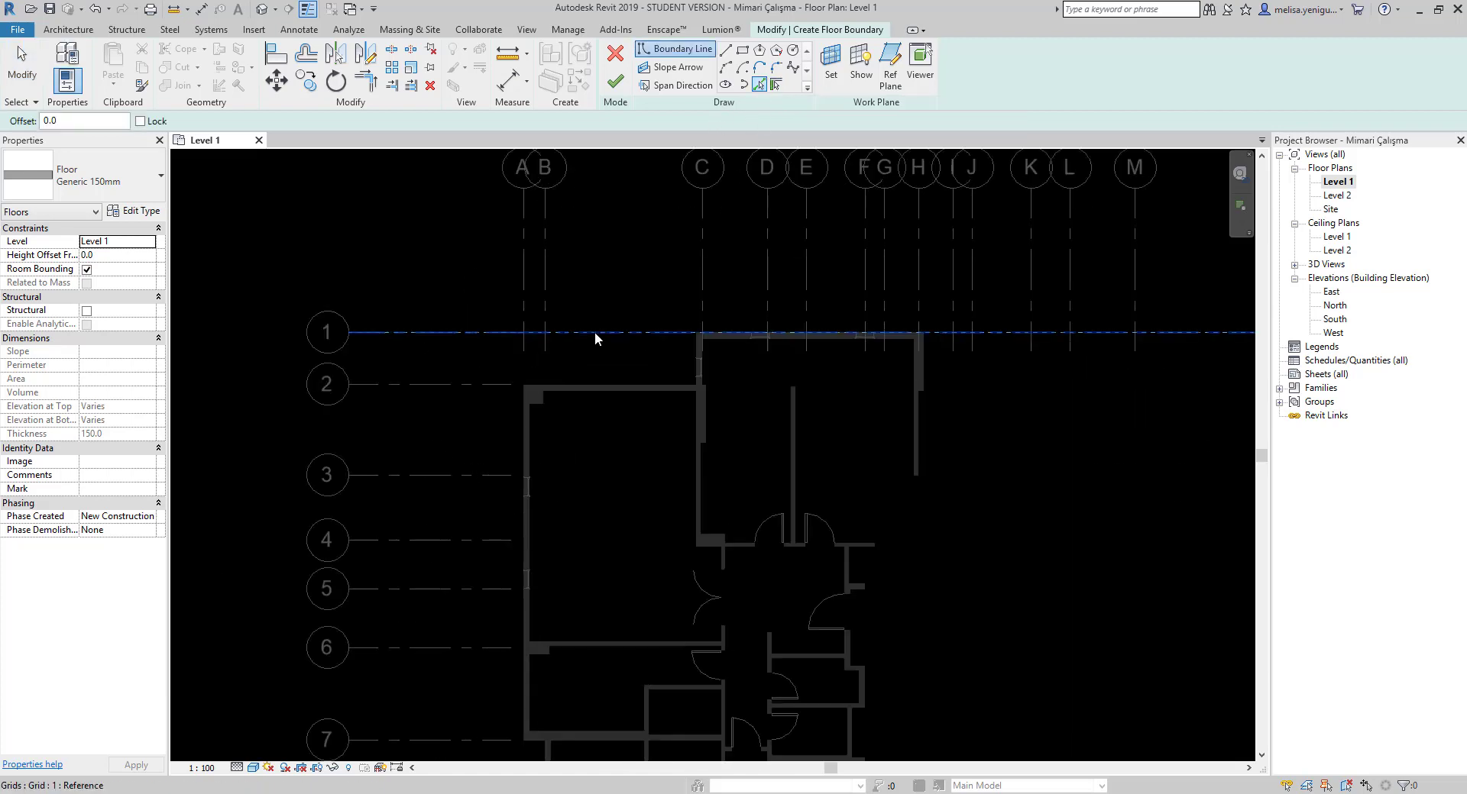
pyautogui.scroll(2, 527, 386)
pyautogui.click(502, 405)
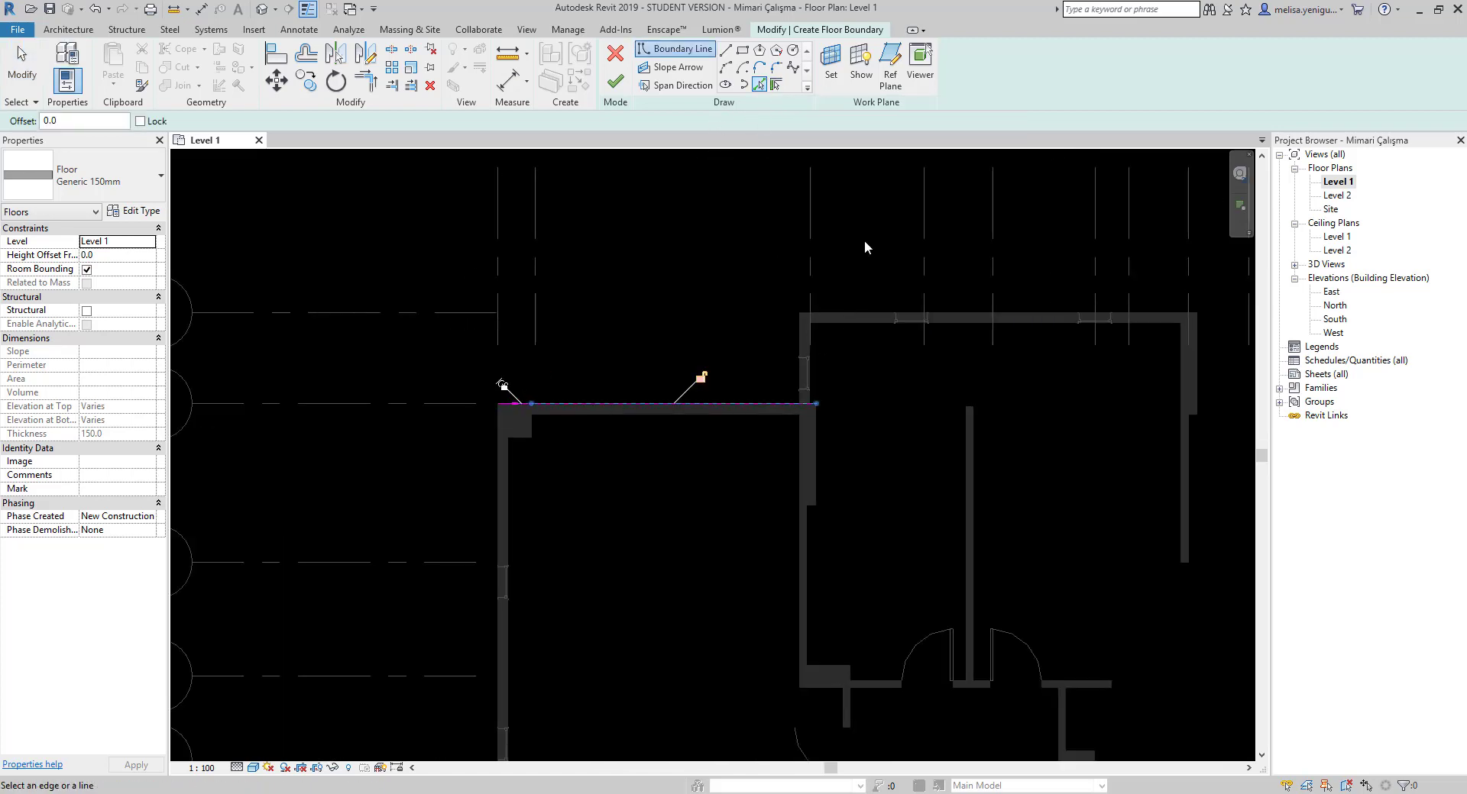
pyautogui.click(776, 84)
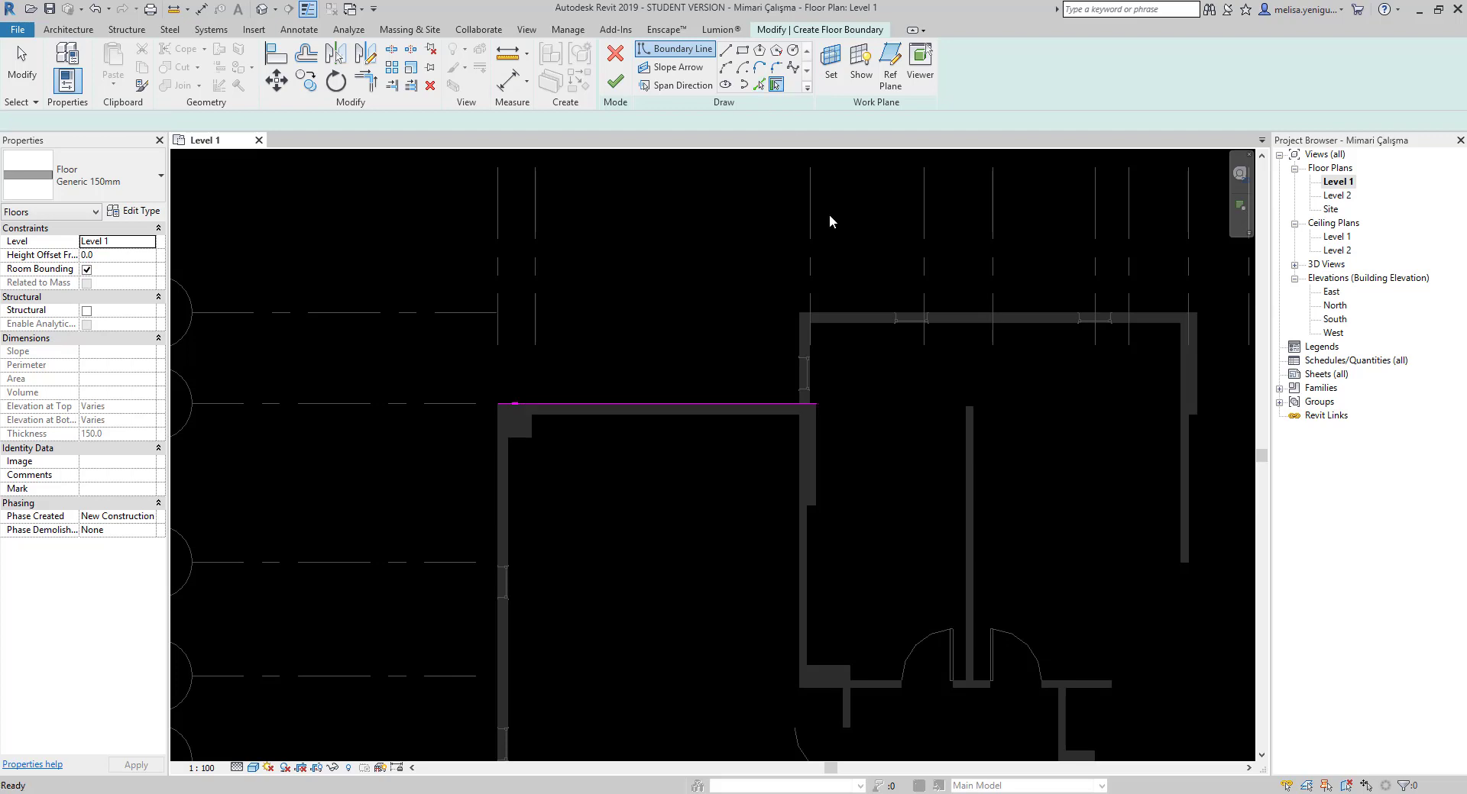
pyautogui.moveTo(945, 410); pyautogui.dragTo(598, 372, button='middle')
pyautogui.click(853, 323)
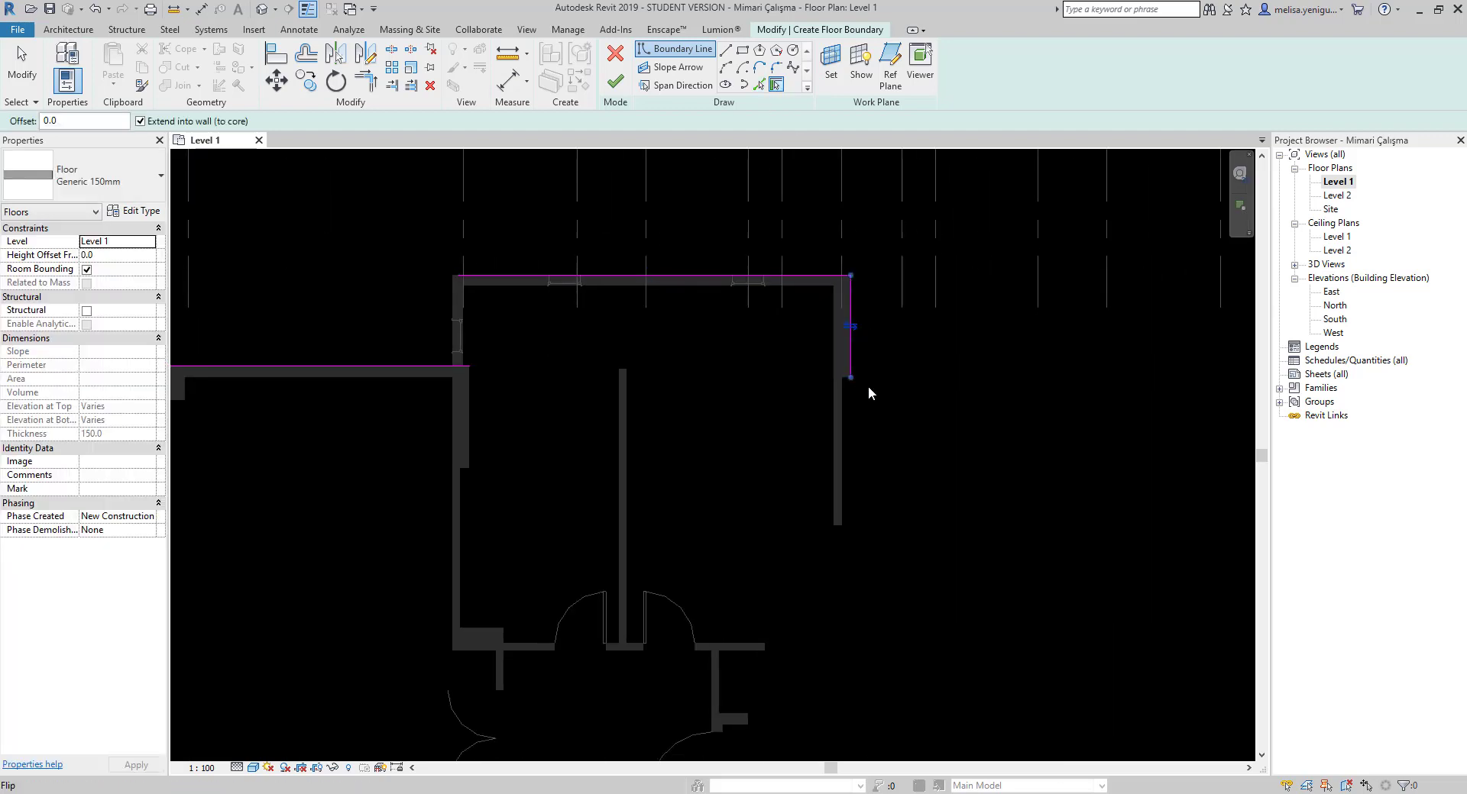
pyautogui.click(849, 436)
# Add boundary lines along the left, lower left and lower right walls.
pyautogui.moveTo(838, 434); pyautogui.dragTo(1001, 343, button='middle')
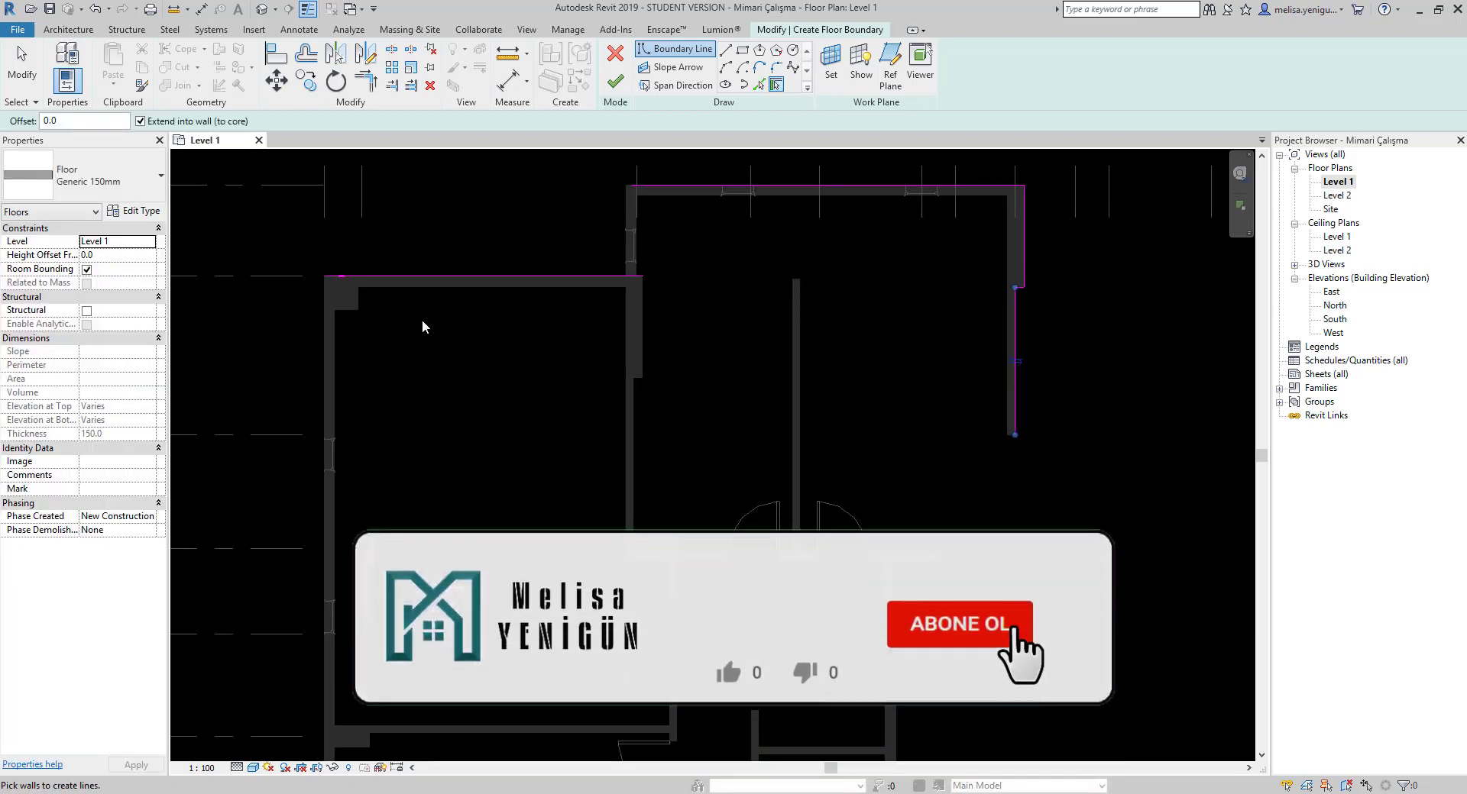
pyautogui.moveTo(422, 326); pyautogui.dragTo(606, 336, button='middle')
pyautogui.click(633, 308)
pyautogui.moveTo(631, 677); pyautogui.dragTo(599, 351, button='middle')
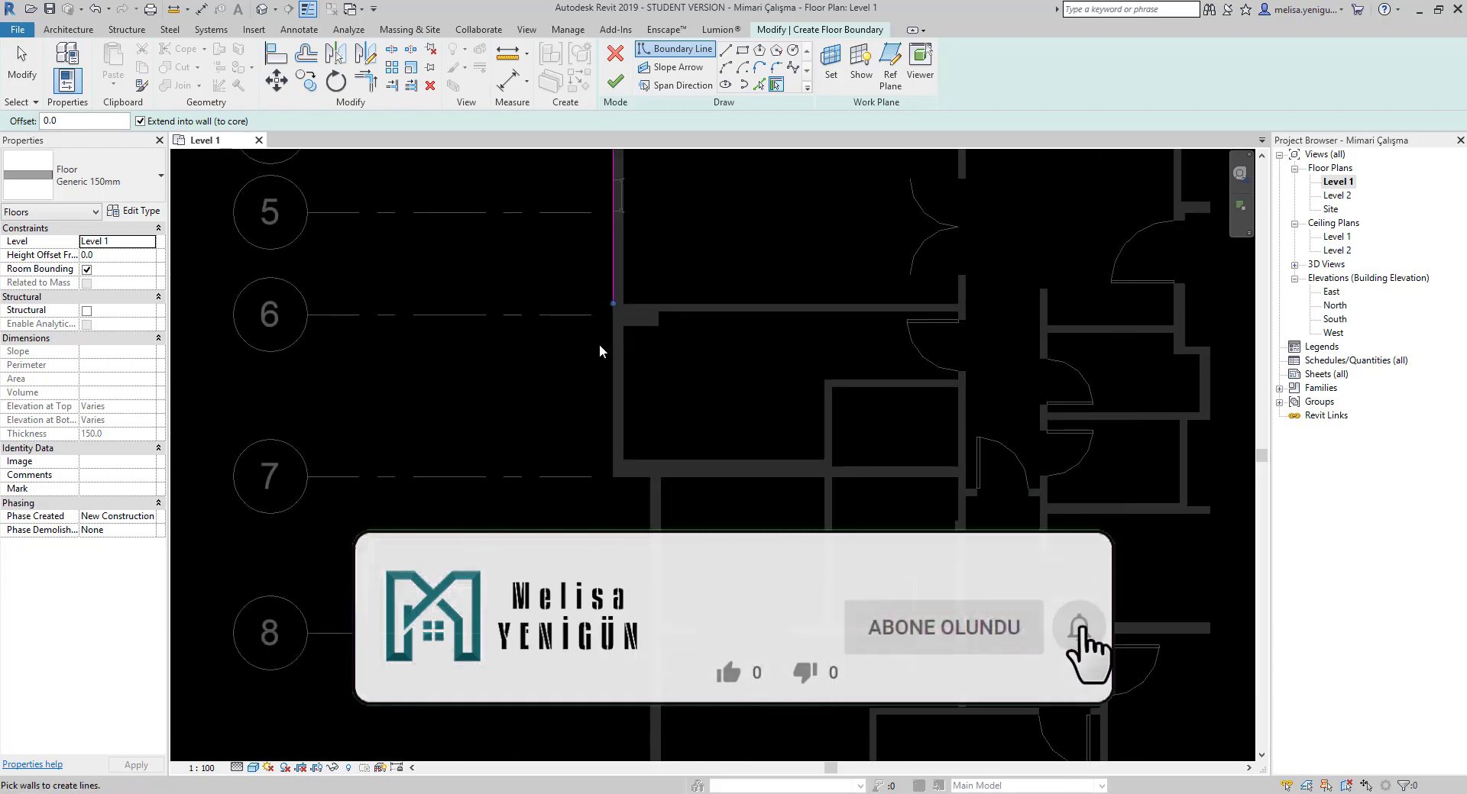
pyautogui.moveTo(641, 603); pyautogui.dragTo(648, 306, button='middle')
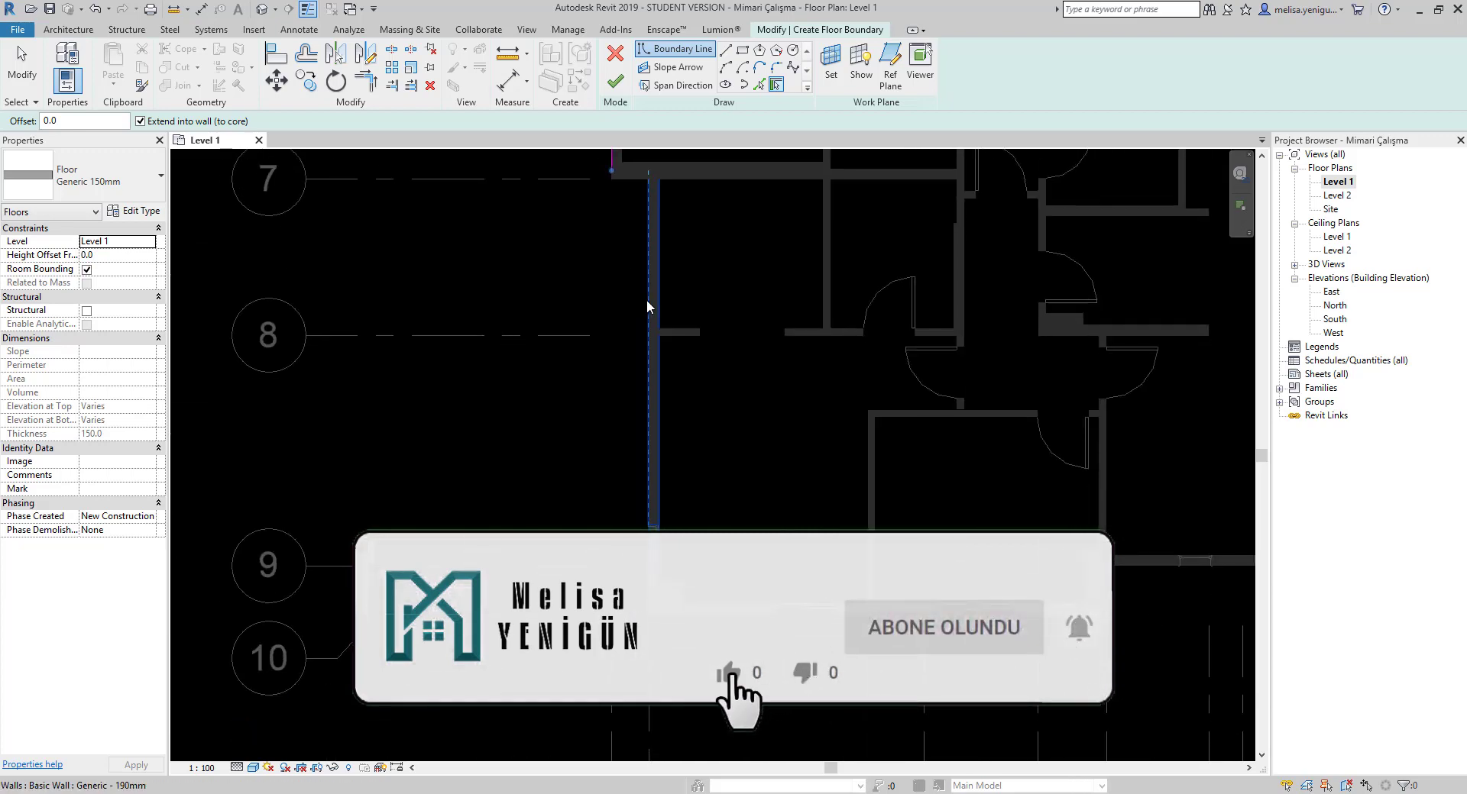
pyautogui.click(648, 306)
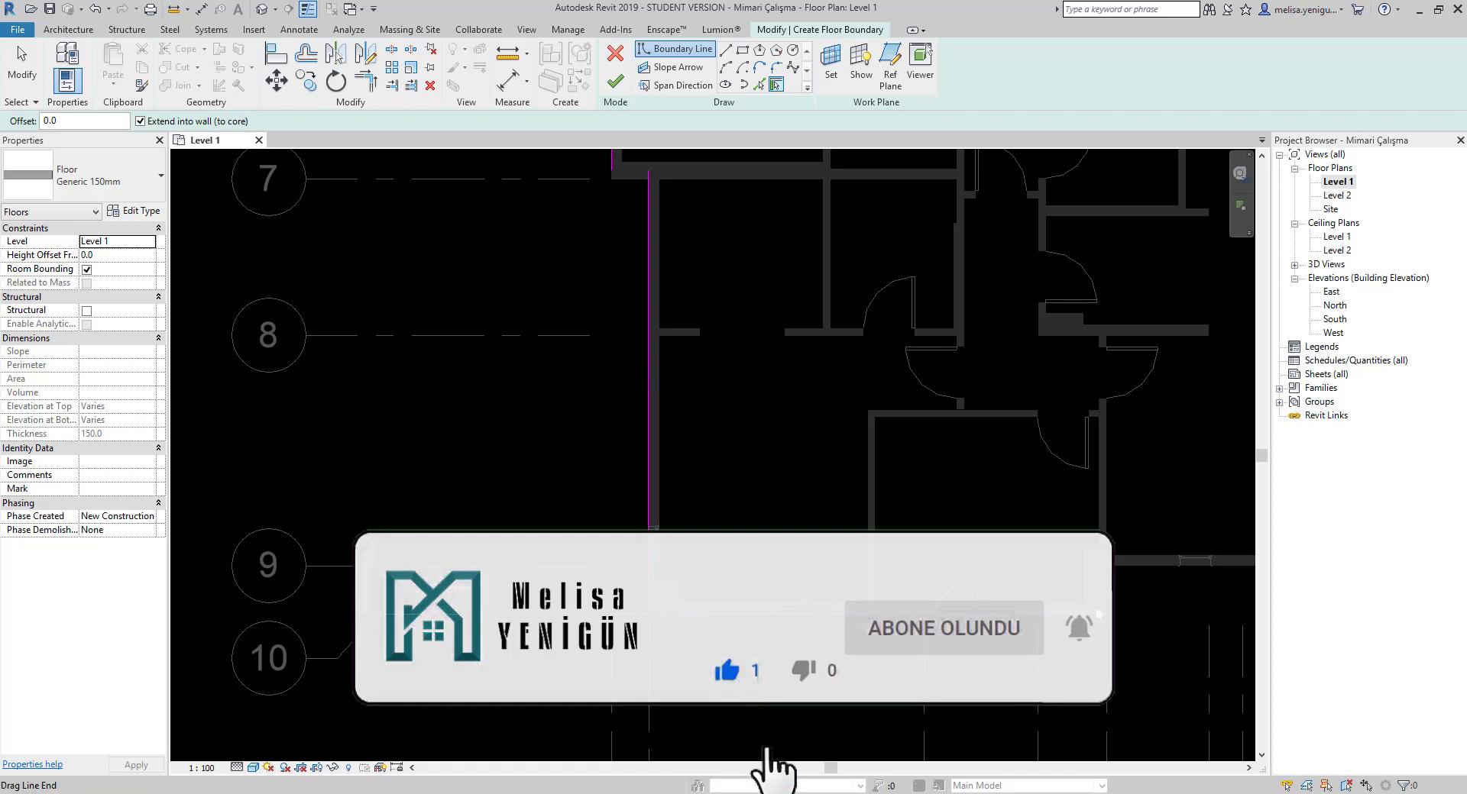
pyautogui.scroll(-3, 646, 538)
pyautogui.click(825, 505)
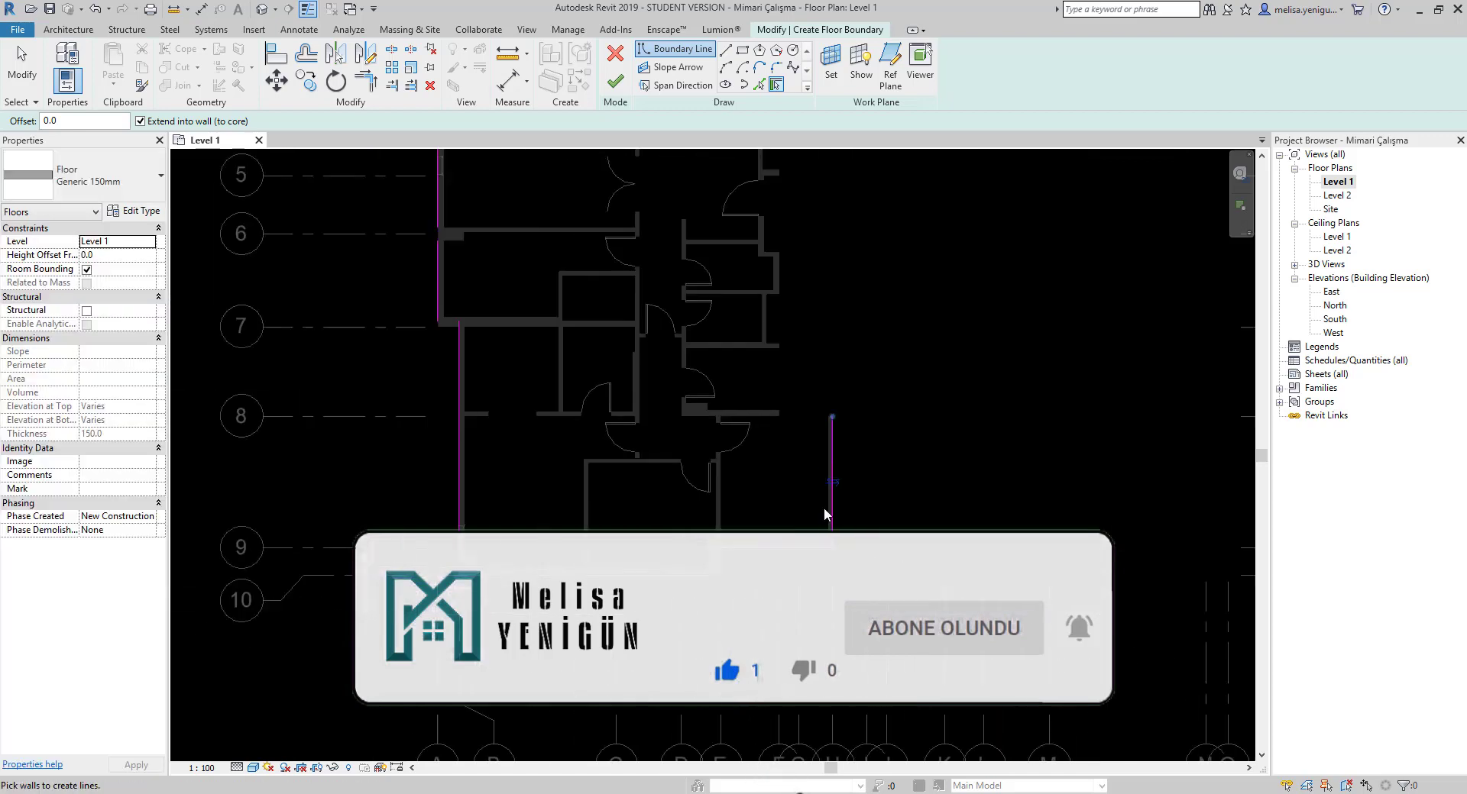
pyautogui.scroll(-2, 809, 473)
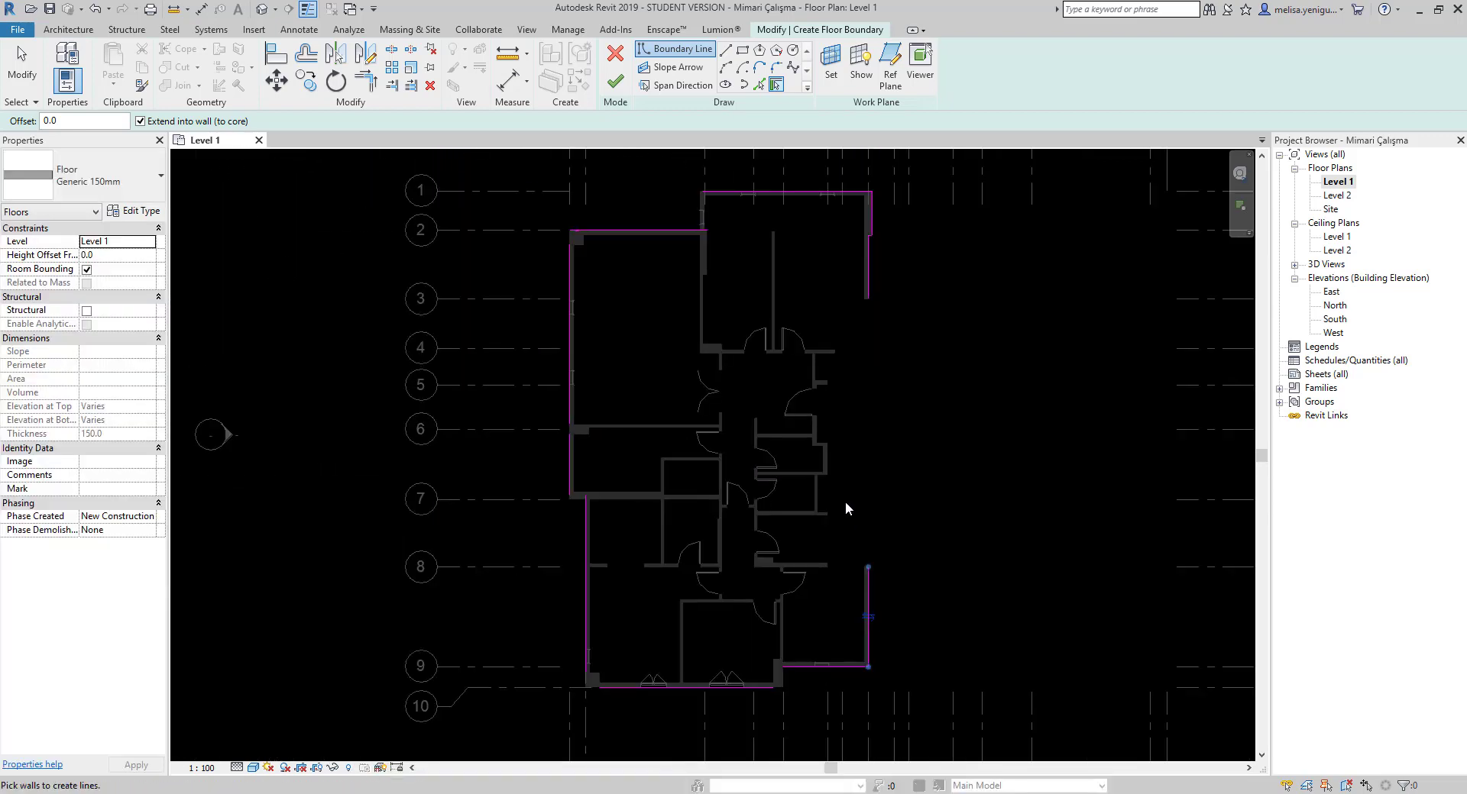
pyautogui.moveTo(744, 391); pyautogui.dragTo(730, 418, button='middle')
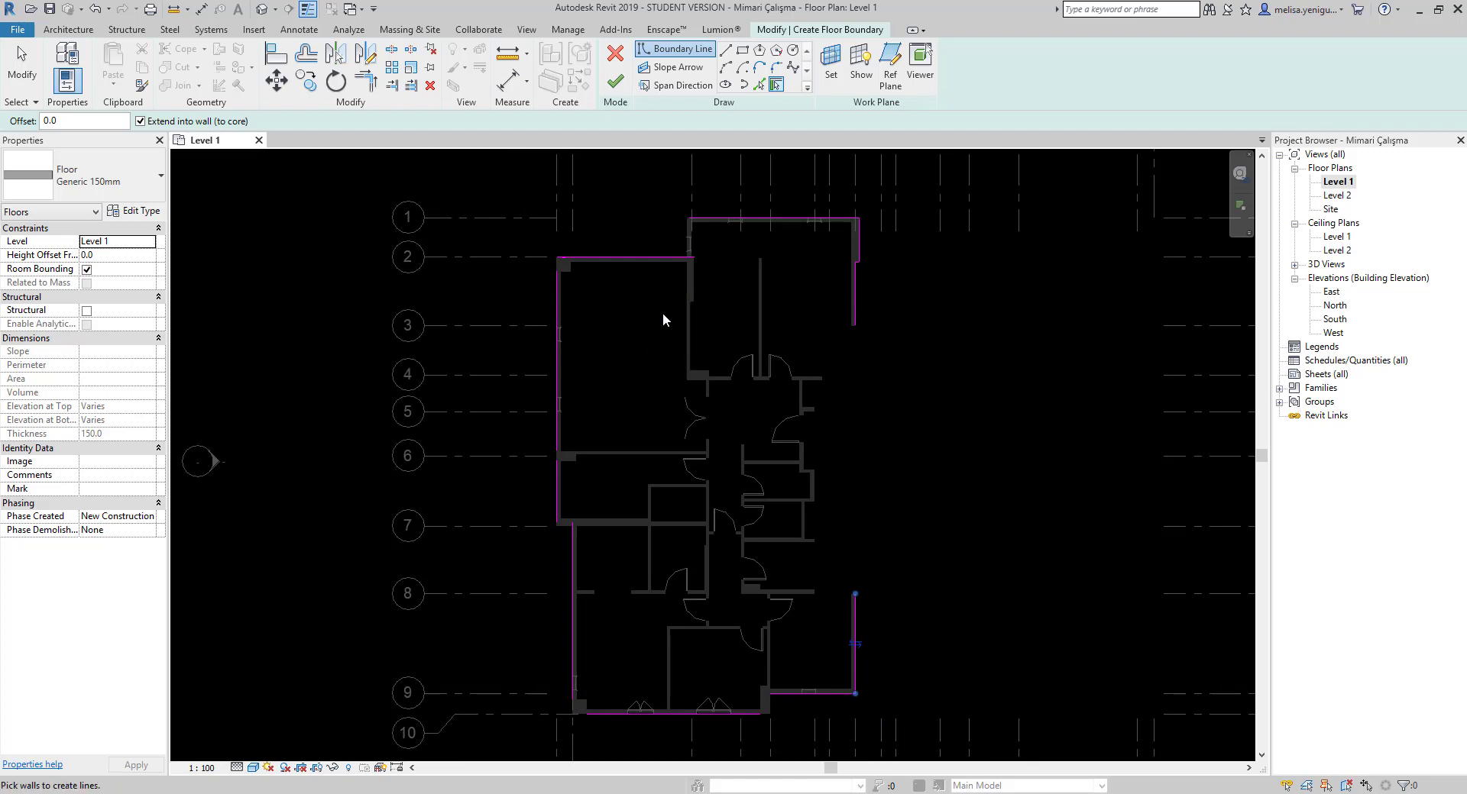
pyautogui.scroll(2, 681, 231)
pyautogui.scroll(3, 685, 231)
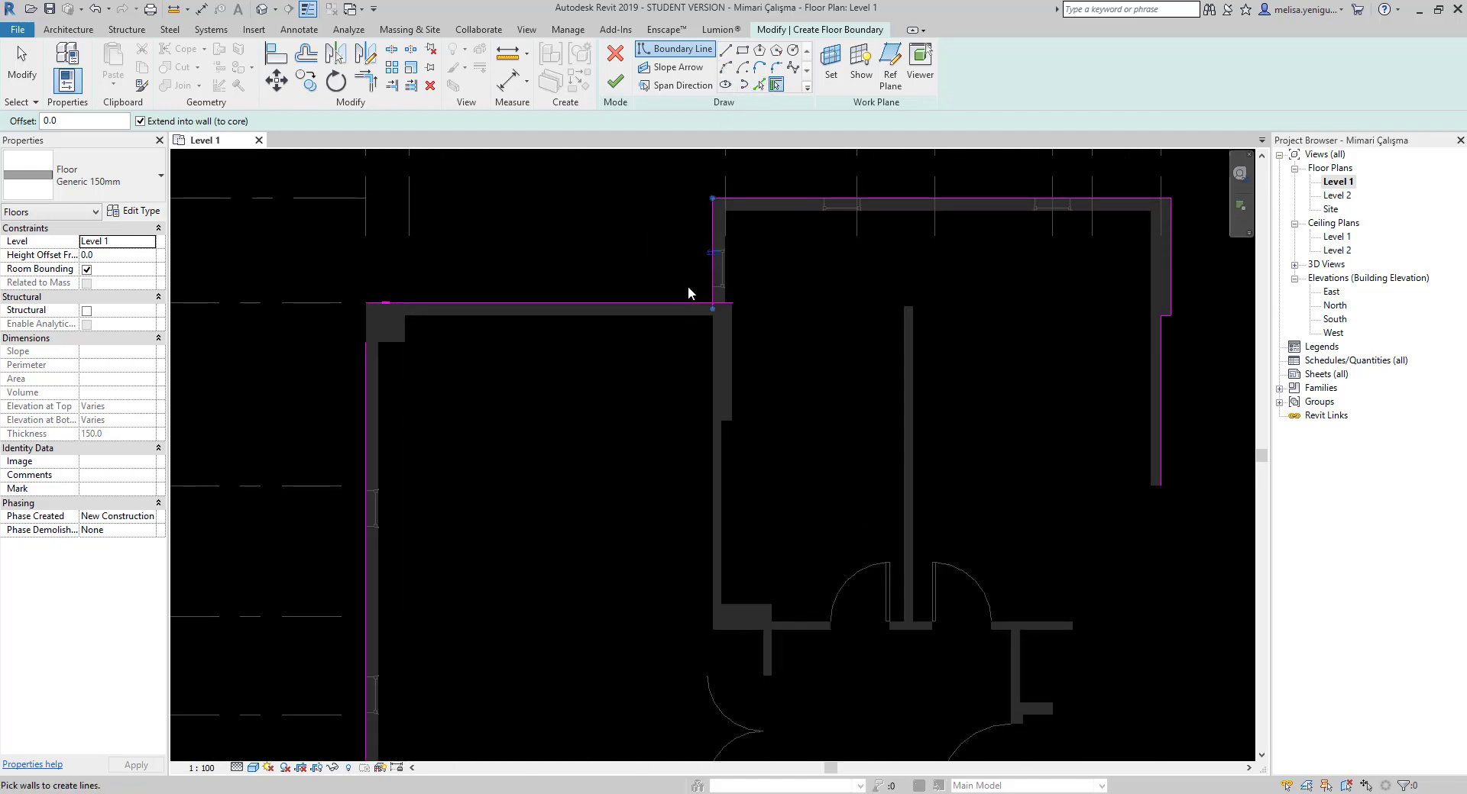
# Trim the top boundary line and its neighbouring line into a corner with Trim/Extend to Corner.
pyautogui.press('Escape')
pyautogui.scroll(-3, 632, 283)
pyautogui.scroll(3, 691, 266)
pyautogui.scroll(2, 726, 346)
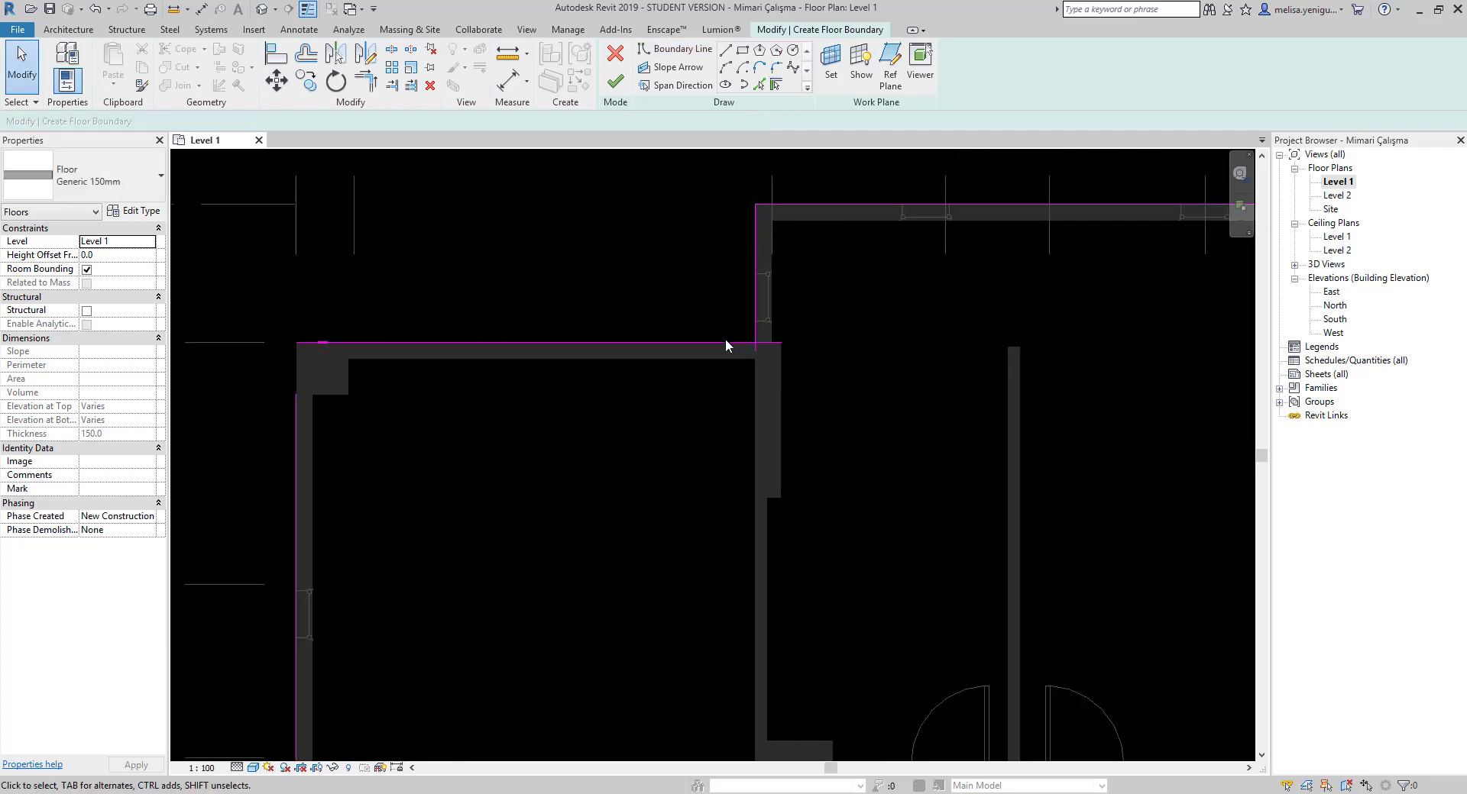
pyautogui.scroll(1, 725, 345)
pyautogui.moveTo(726, 345); pyautogui.dragTo(738, 388, button='middle')
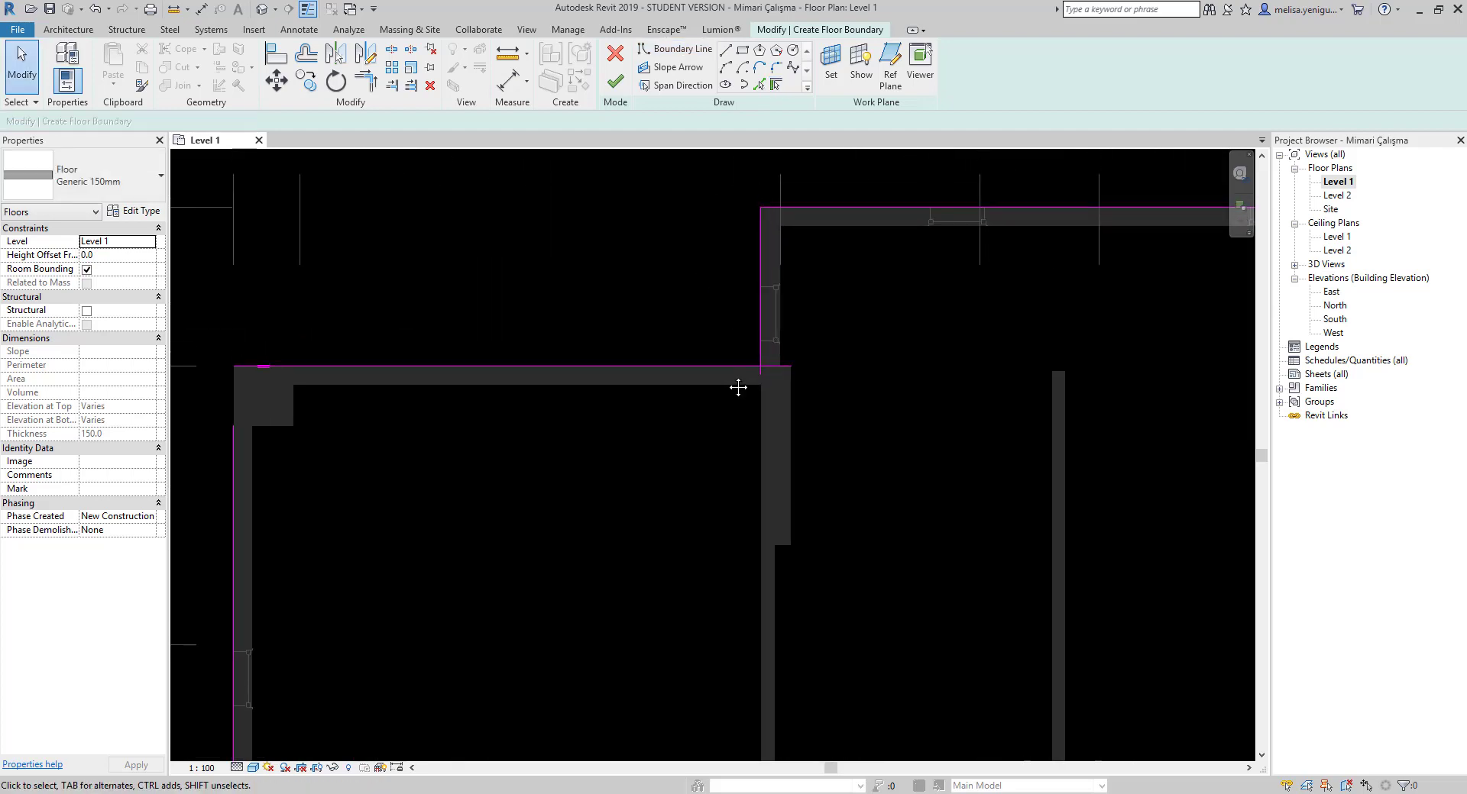
pyautogui.click(368, 83)
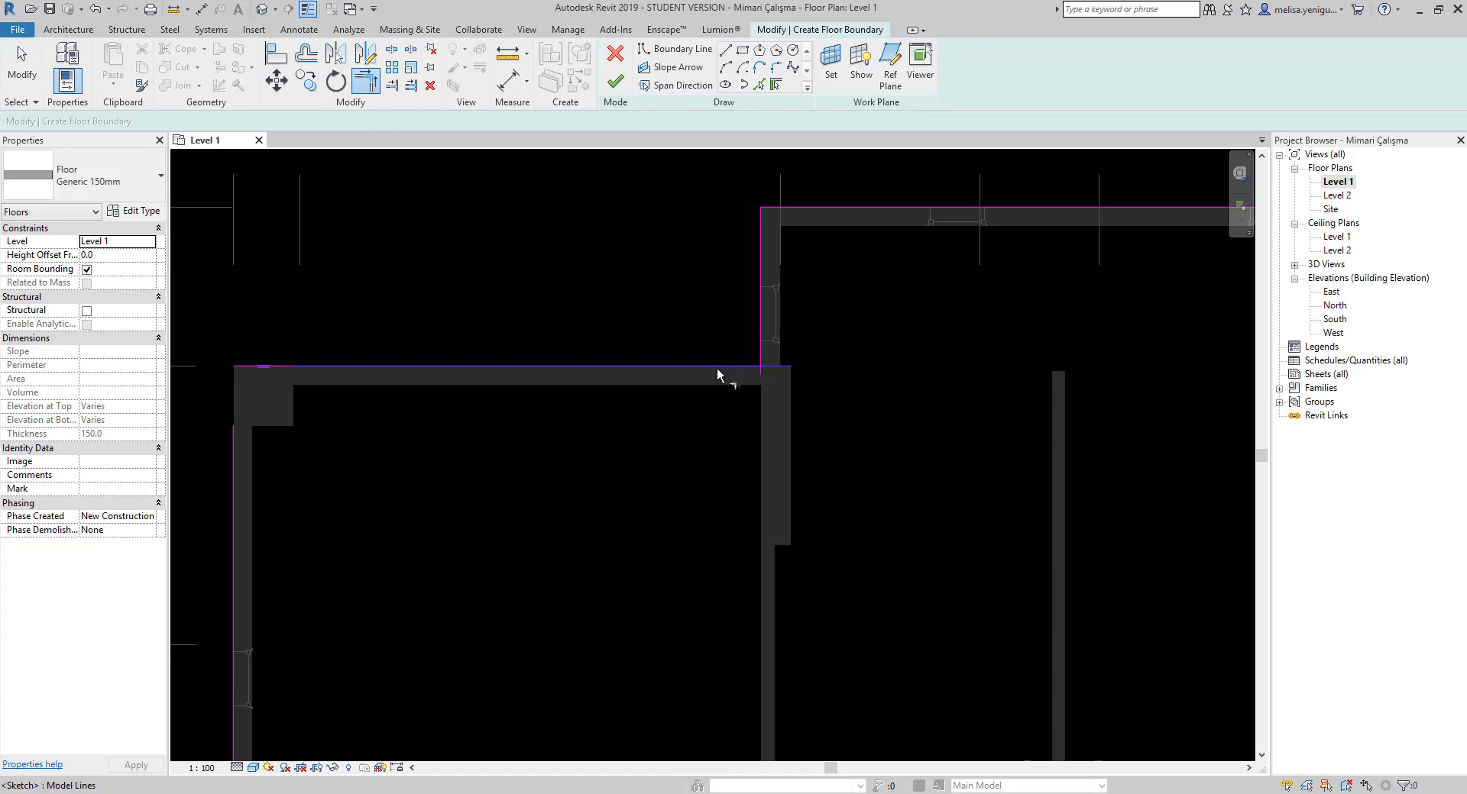
pyautogui.click(717, 367)
pyautogui.click(756, 313)
# Trim the left room's upper-left corner, deleting the too-short segments, then exit the trim command.
pyautogui.scroll(-3, 707, 315)
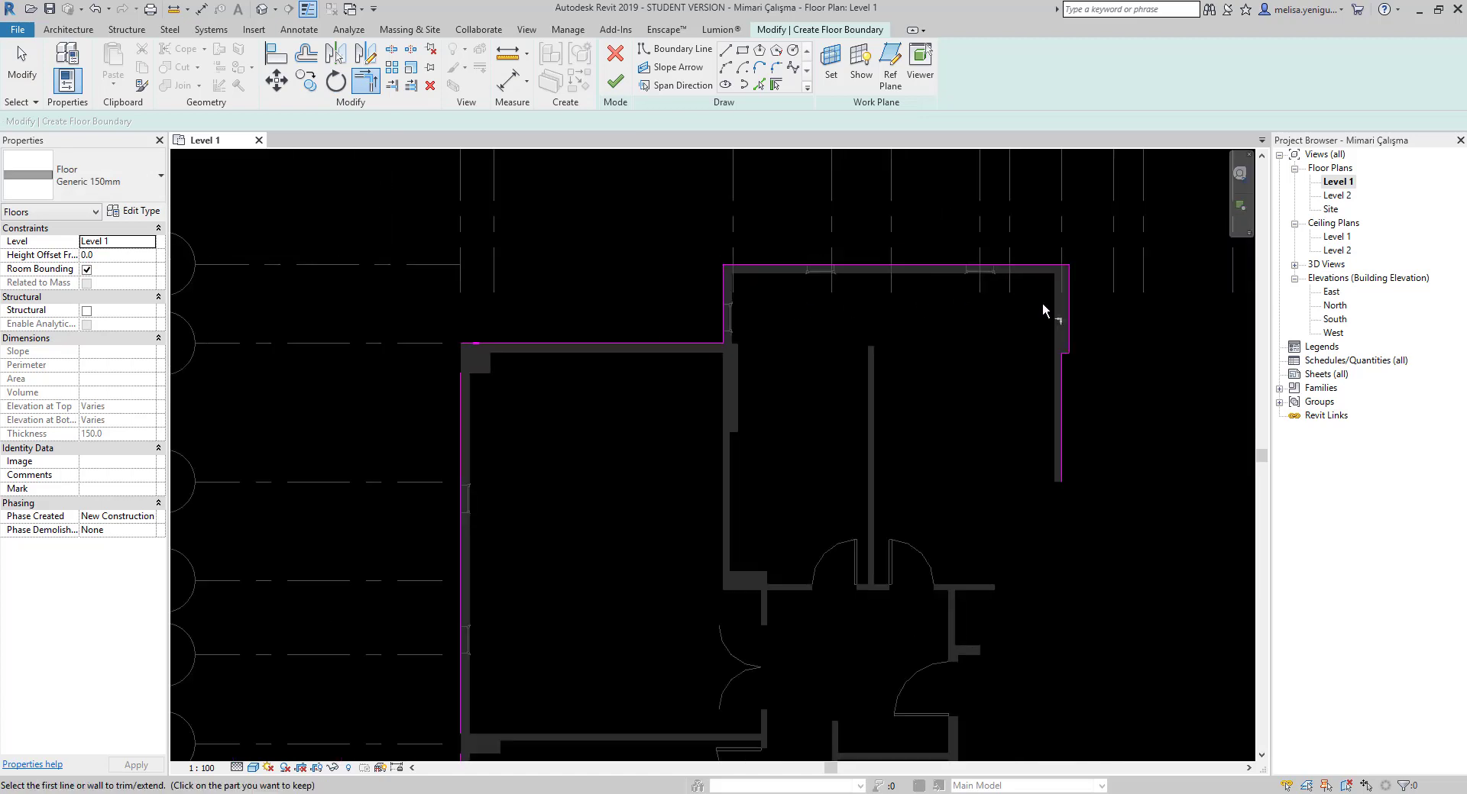
pyautogui.scroll(2, 1042, 303)
pyautogui.scroll(-2, 1083, 471)
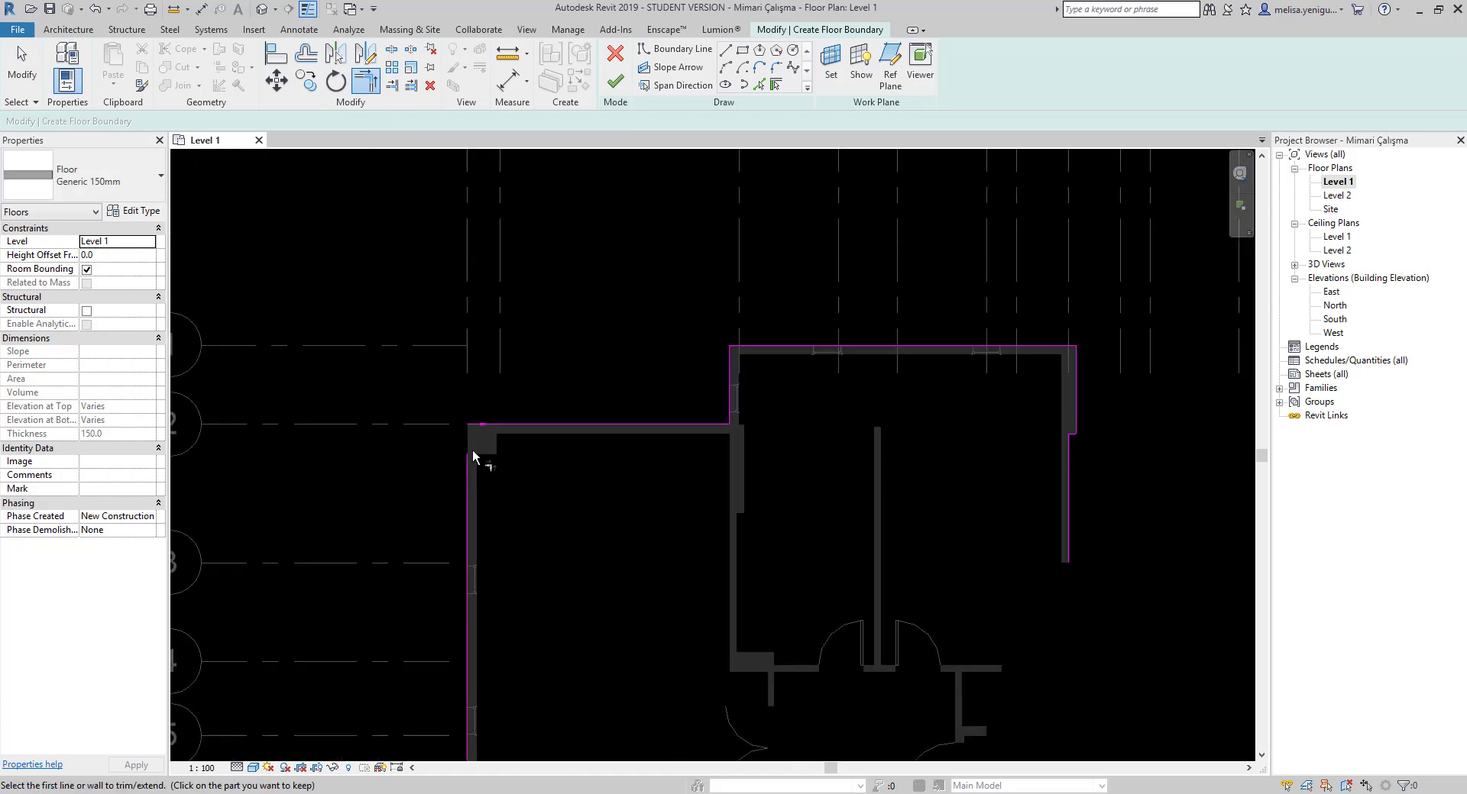
pyautogui.scroll(2, 473, 451)
pyautogui.click(466, 481)
pyautogui.click(535, 403)
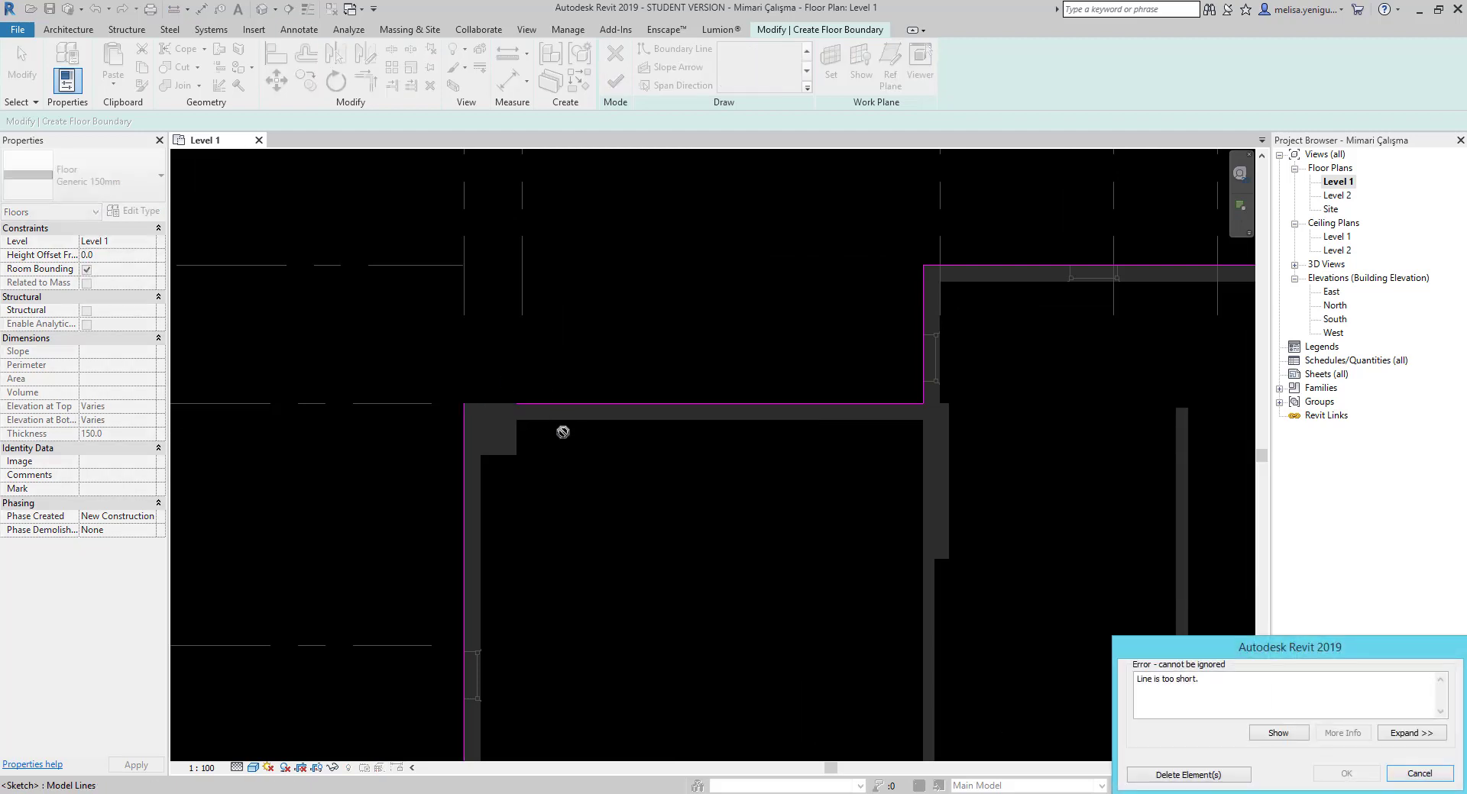
pyautogui.press('Escape')
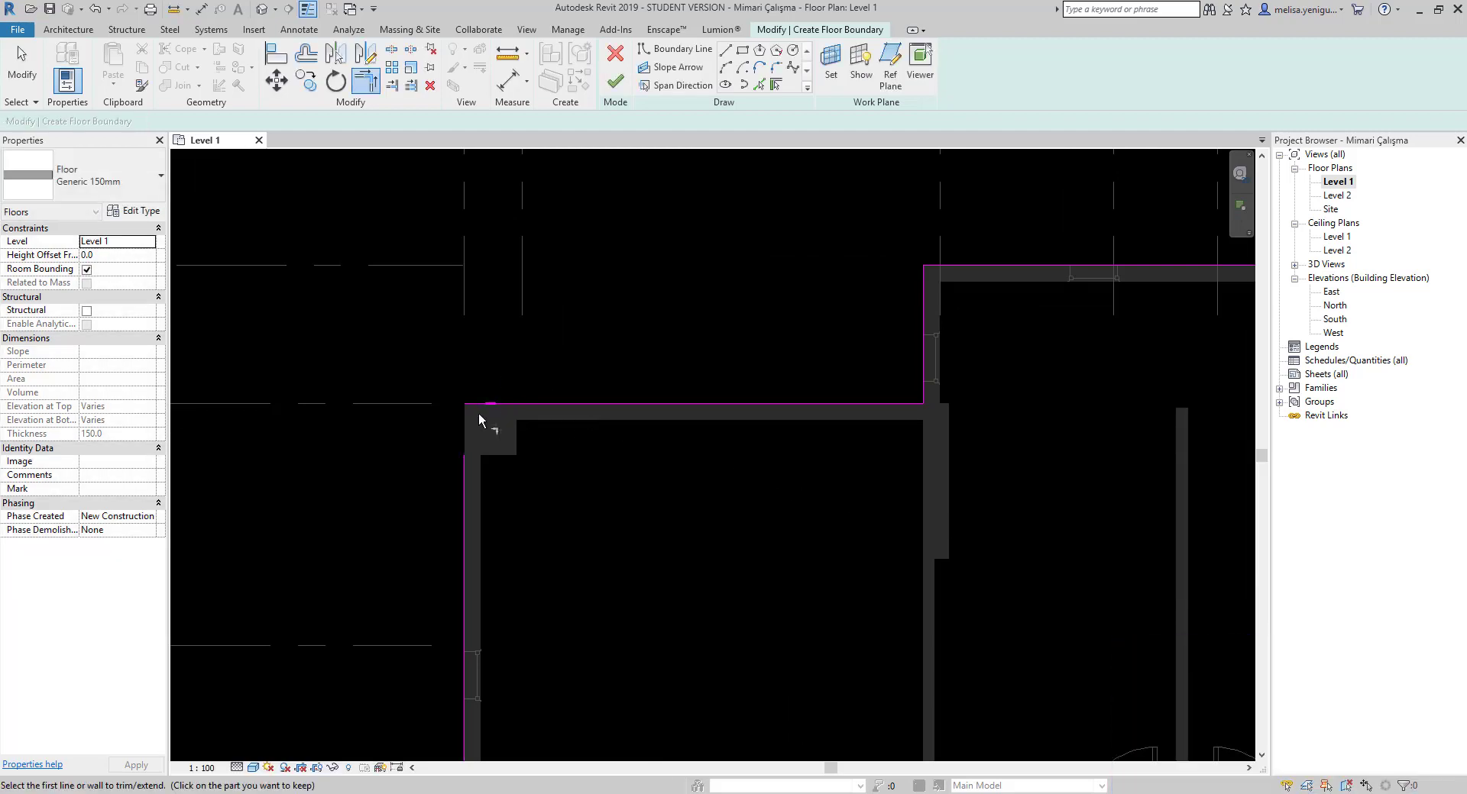
pyautogui.press('Escape')
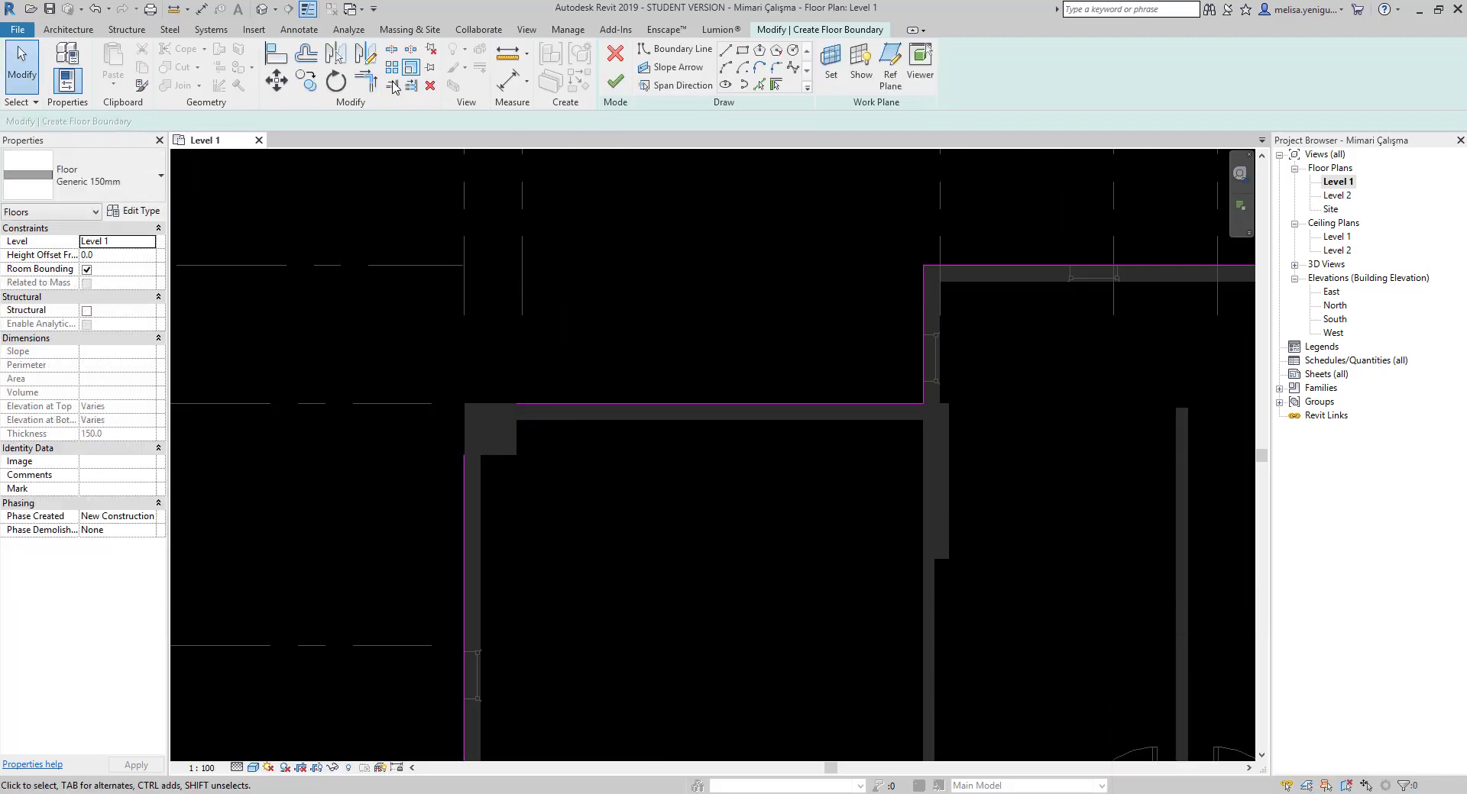
pyautogui.click(549, 407)
pyautogui.scroll(-3, 518, 390)
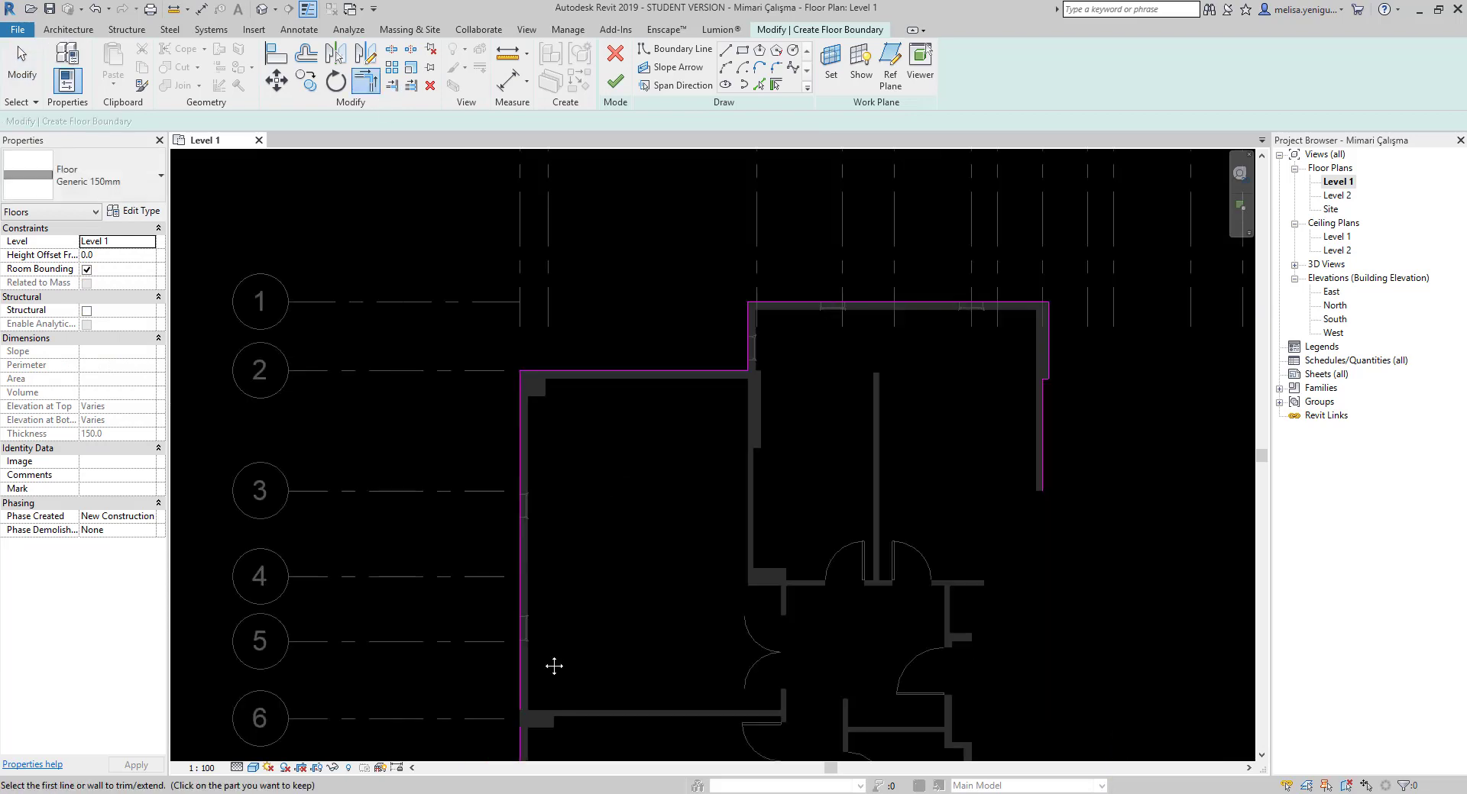
pyautogui.moveTo(554, 667); pyautogui.dragTo(573, 410, button='middle')
# Select the left vertical boundary segment, then start a boundary line at the wall corner and cancel it.
pyautogui.scroll(2, 609, 366)
pyautogui.scroll(2, 611, 362)
pyautogui.click(610, 362)
pyautogui.scroll(1, 632, 464)
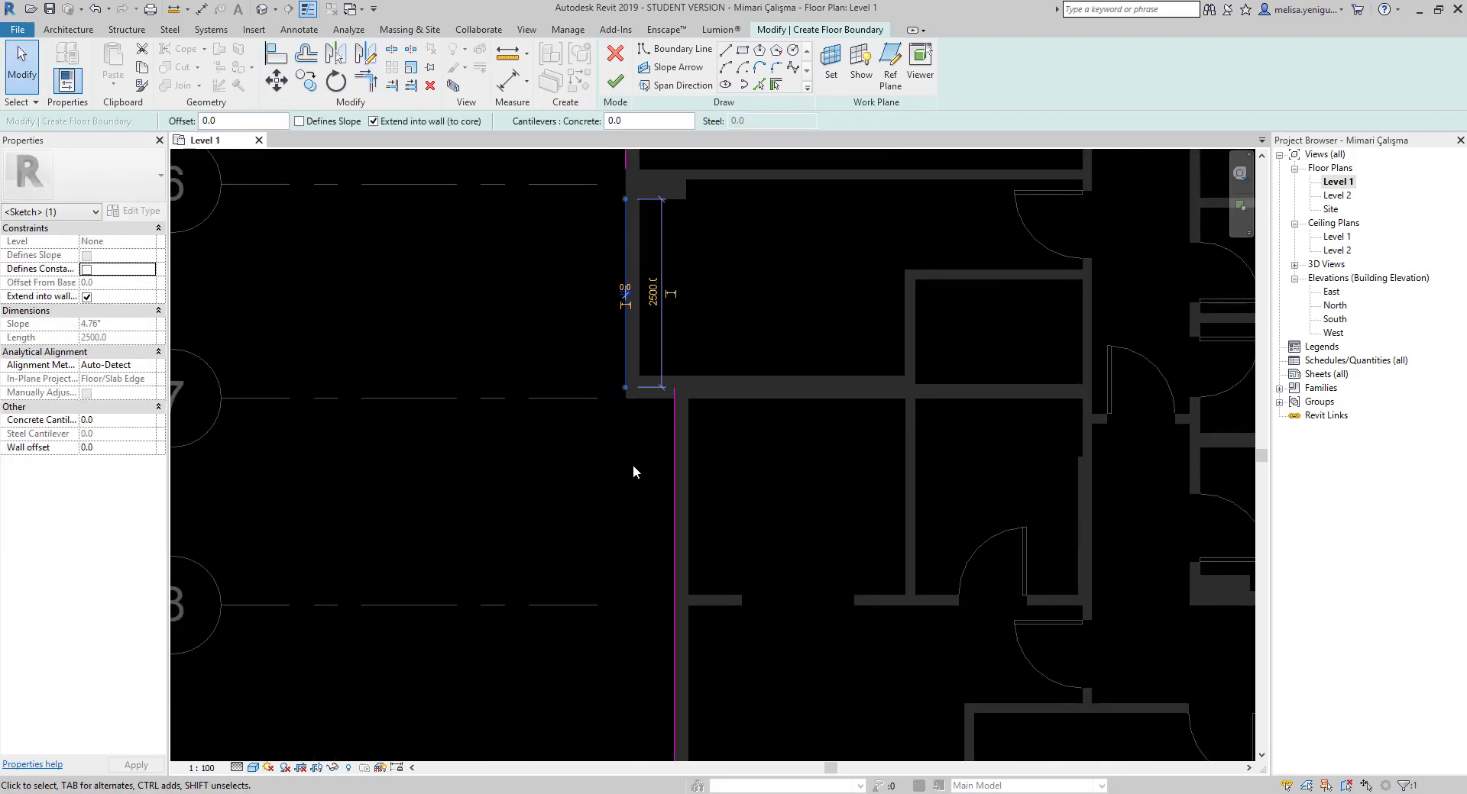
pyautogui.scroll(1, 643, 401)
pyautogui.scroll(1, 718, 399)
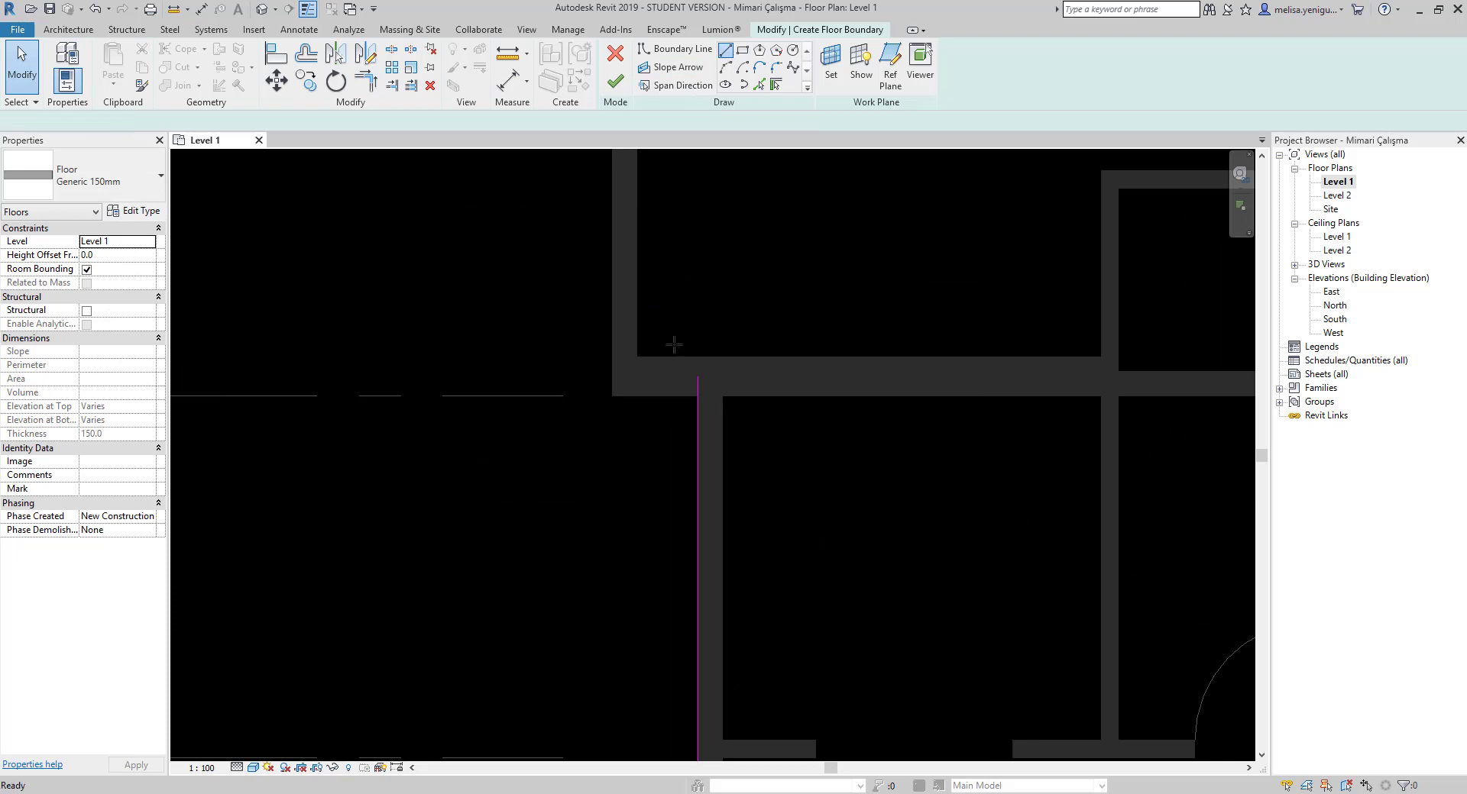
pyautogui.click(726, 50)
pyautogui.click(698, 396)
pyautogui.press('Escape')
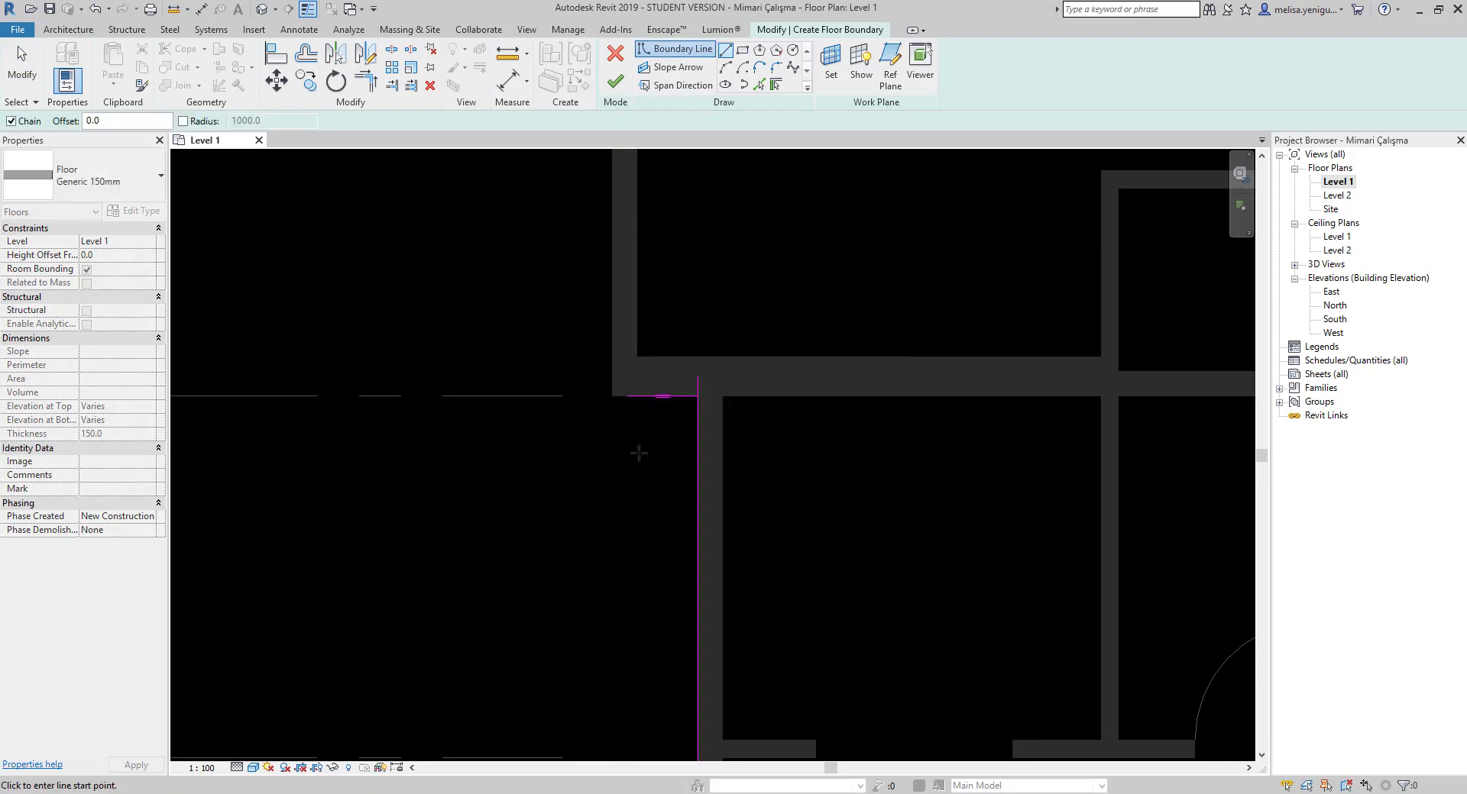
pyautogui.press('Escape')
# Use TR to trim the vertical boundary line to the bottom wall line's corner.
pyautogui.press('t')
pyautogui.press('r')
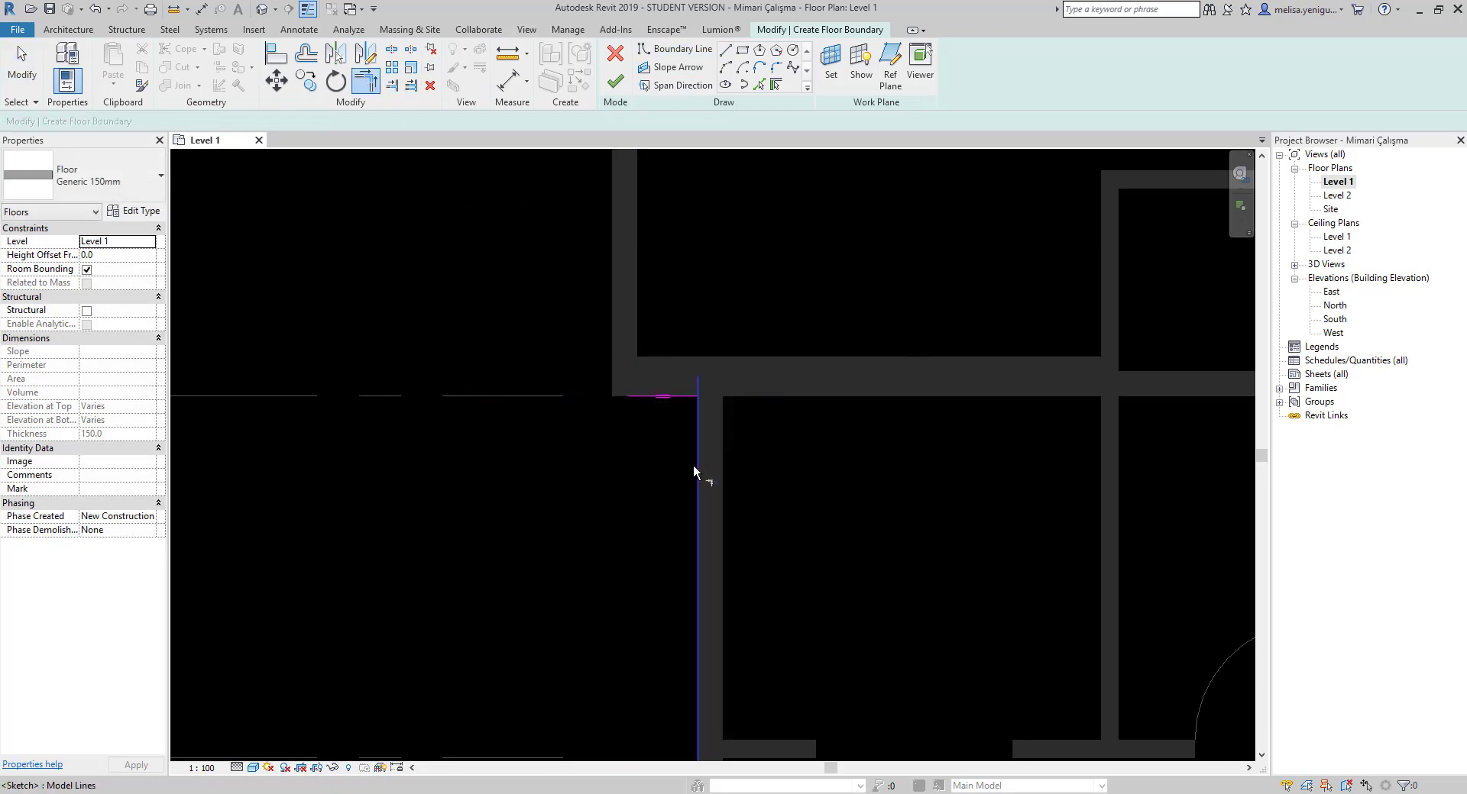
pyautogui.click(693, 464)
pyautogui.scroll(-2, 573, 270)
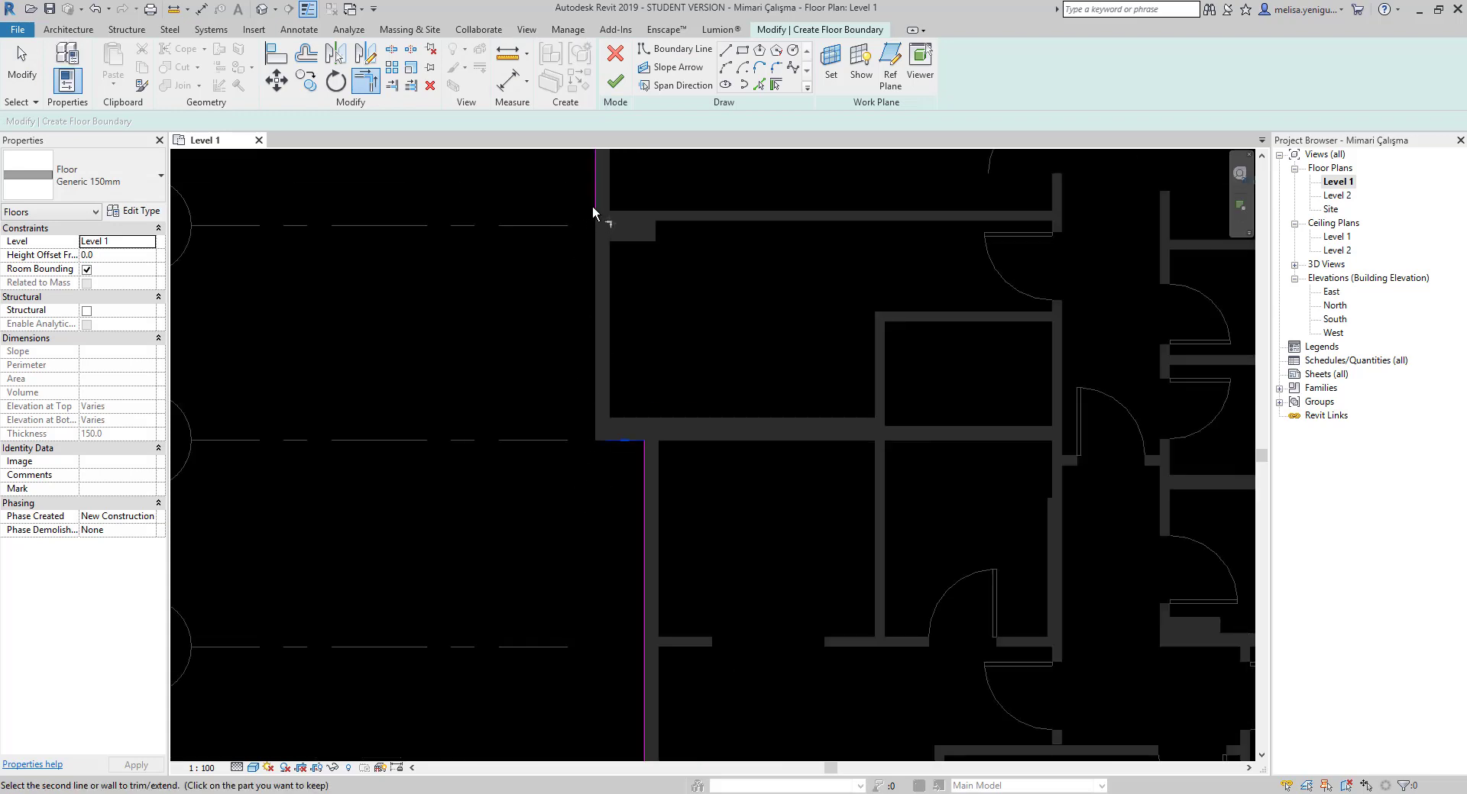
pyautogui.scroll(-3, 684, 547)
pyautogui.scroll(3, 656, 413)
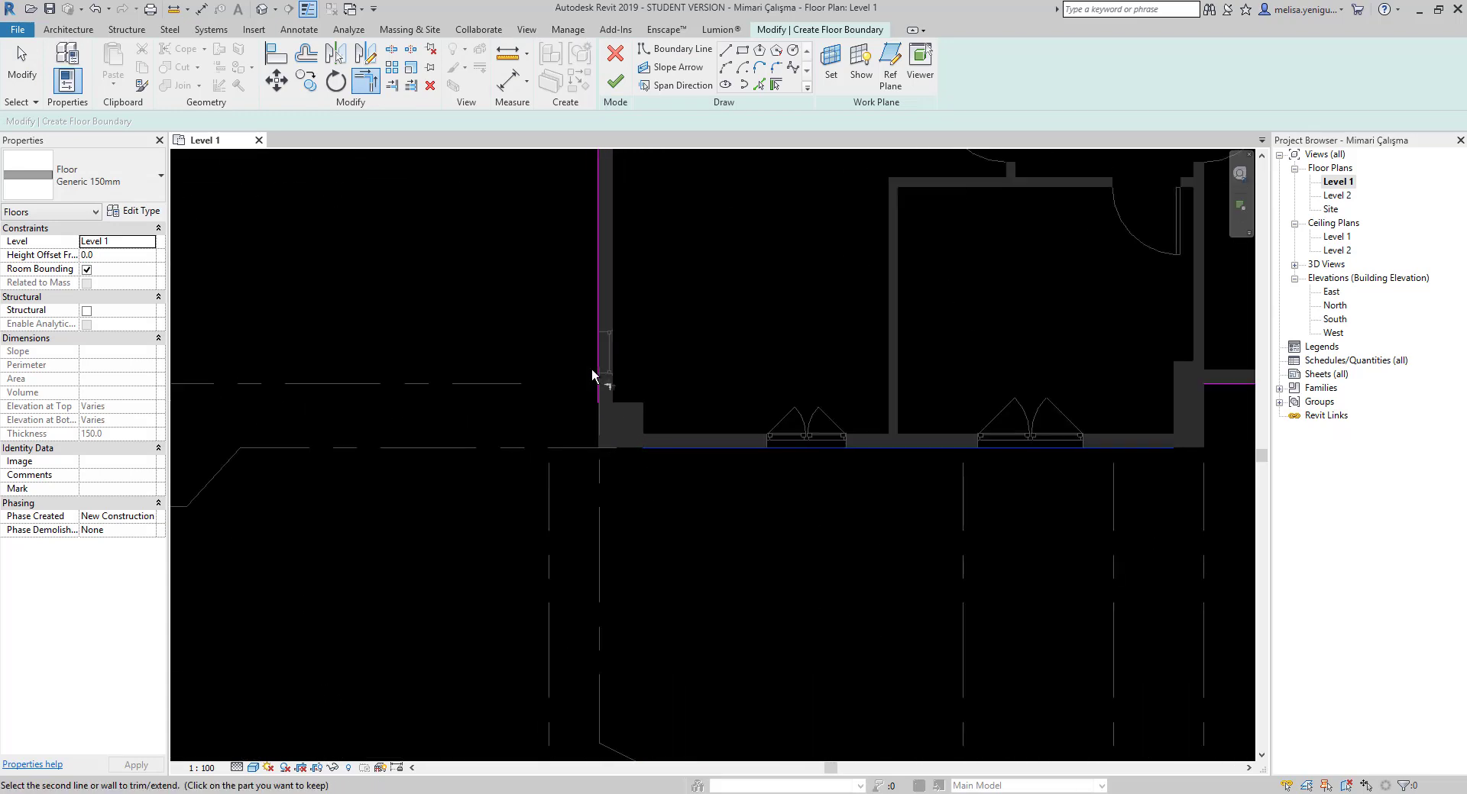
pyautogui.click(646, 450)
pyautogui.scroll(-2, 734, 470)
pyautogui.scroll(4, 722, 344)
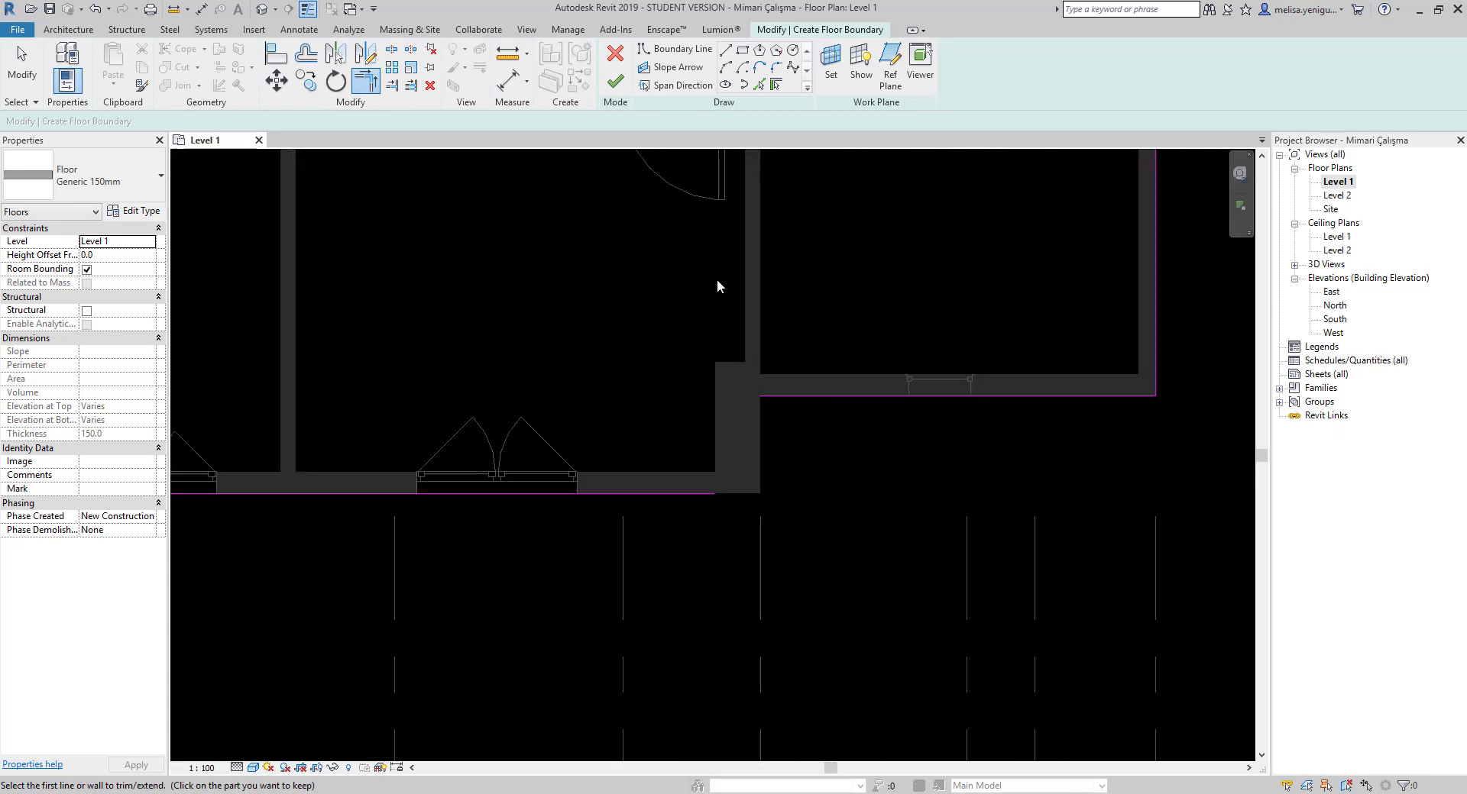
pyautogui.press('Escape')
# Draw a short vertical boundary line from the upper step corner down to the bottom wall.
pyautogui.click(725, 50)
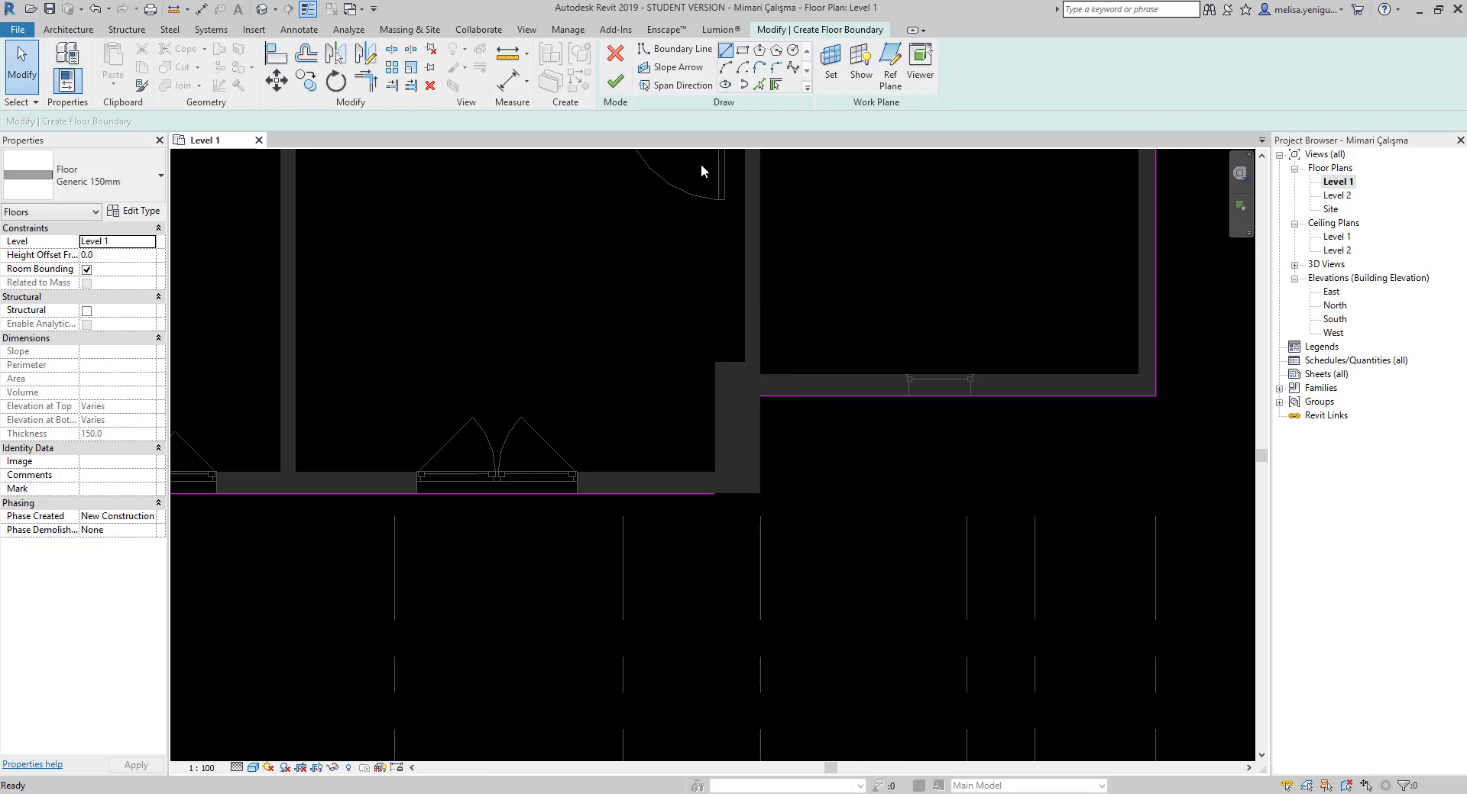
pyautogui.click(762, 397)
pyautogui.click(760, 477)
pyautogui.press('Escape')
pyautogui.press('Escape')
# Trim the bottom boundary line and the new vertical line into a clean corner.
pyautogui.click(366, 79)
pyautogui.click(710, 494)
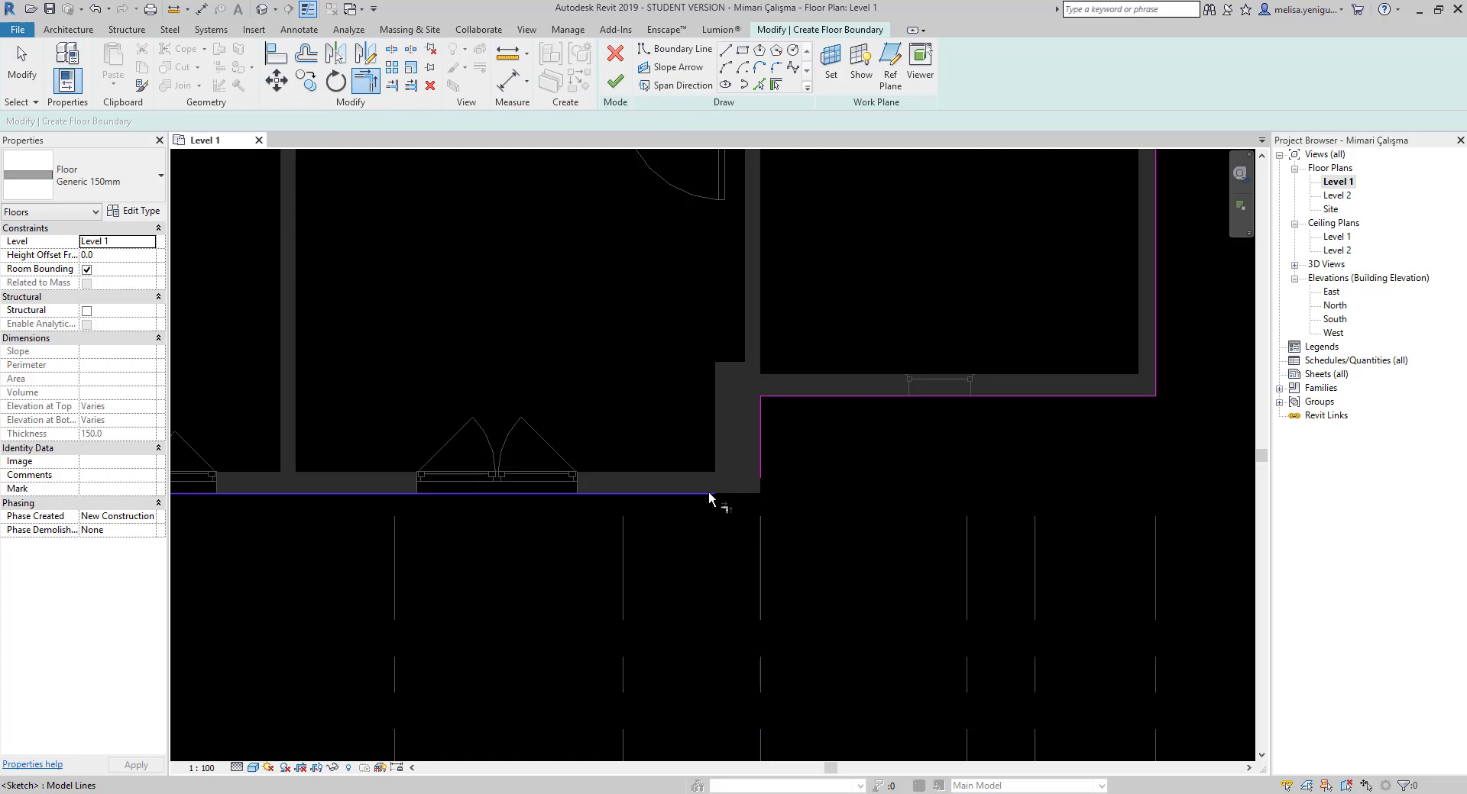
pyautogui.click(769, 461)
pyautogui.scroll(-3, 849, 471)
pyautogui.moveTo(887, 321); pyautogui.dragTo(849, 534, button='middle')
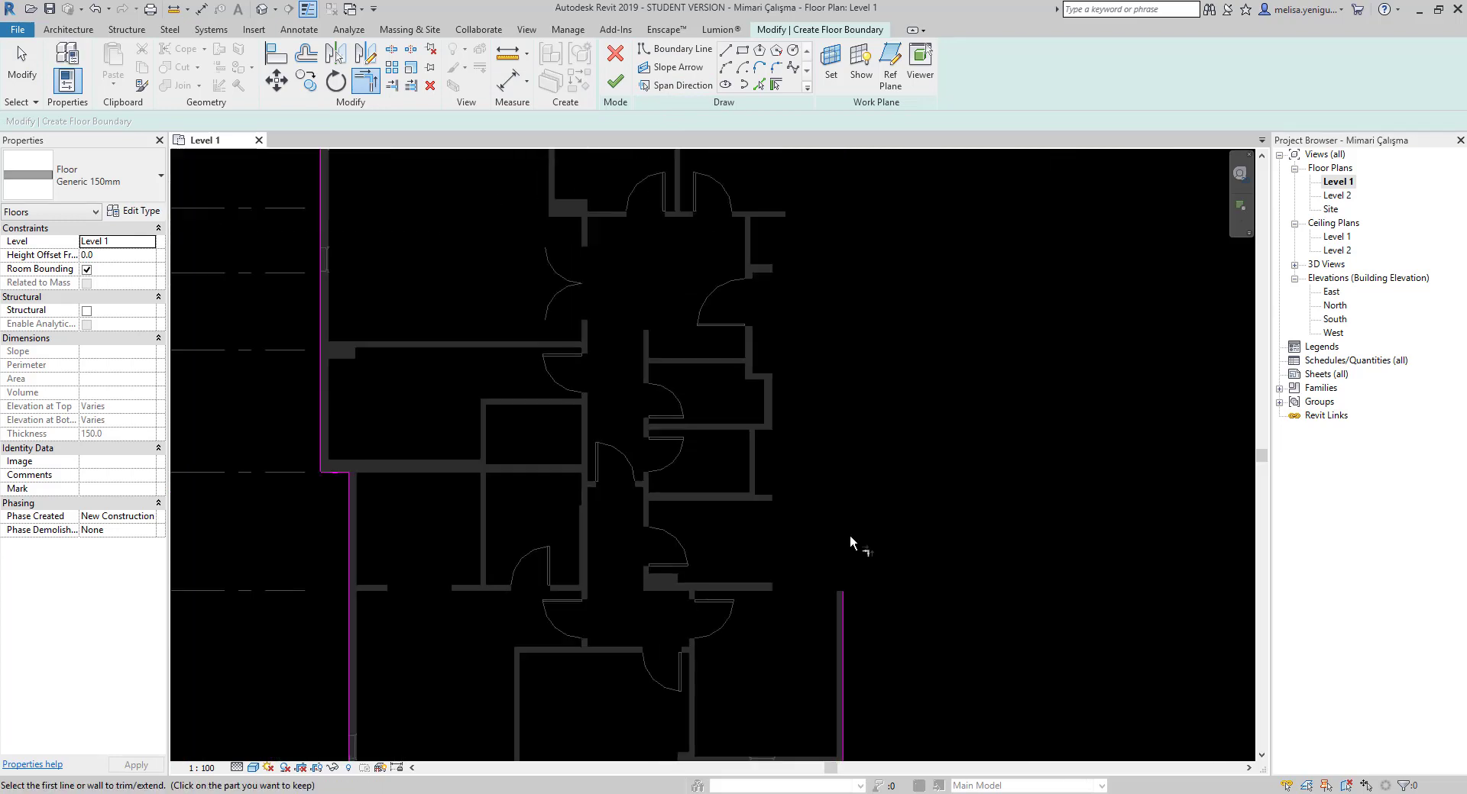
pyautogui.scroll(-3, 850, 538)
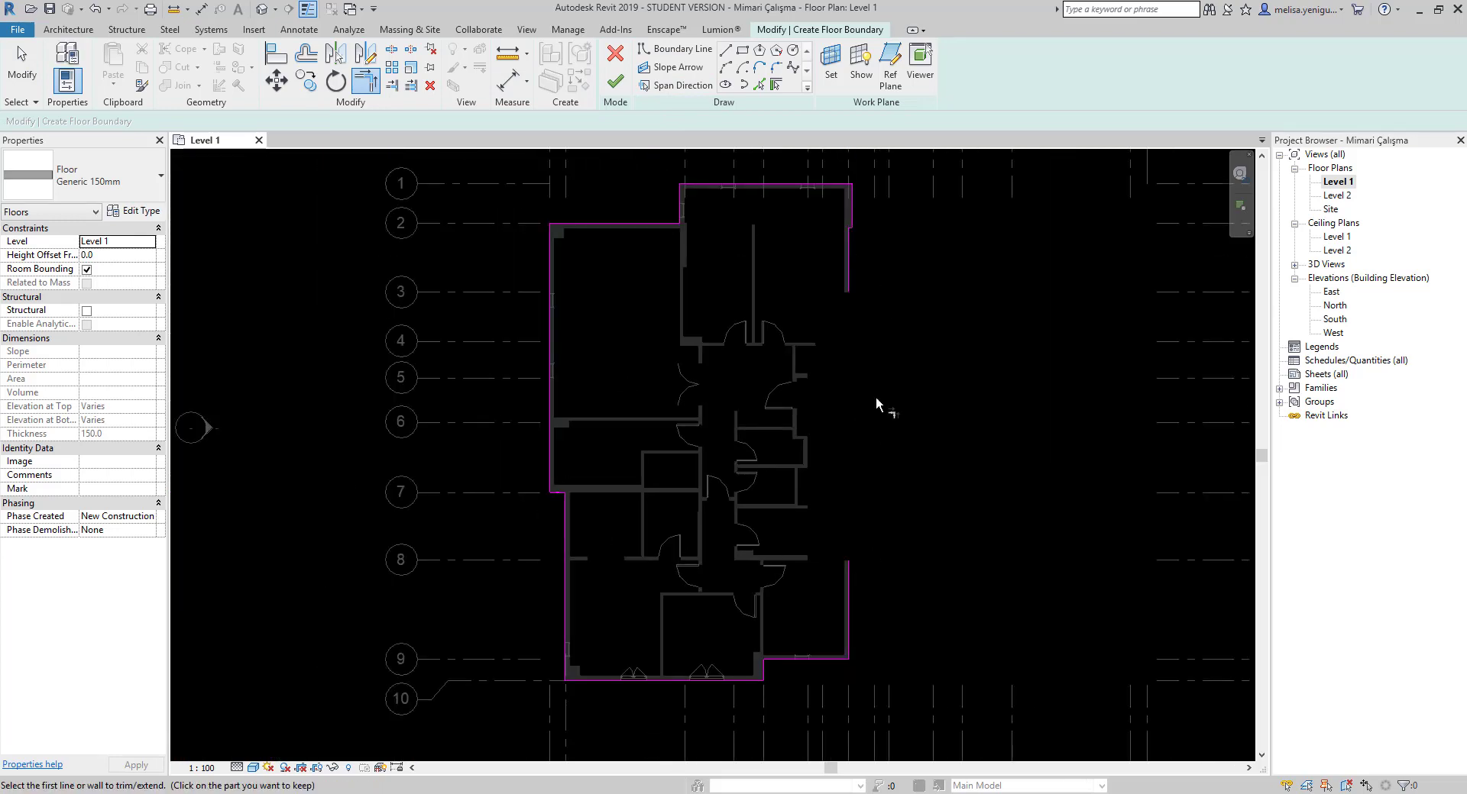
pyautogui.press('Escape')
# Draw a boundary line joining the open ends on the right side to close the loop.
pyautogui.click(725, 49)
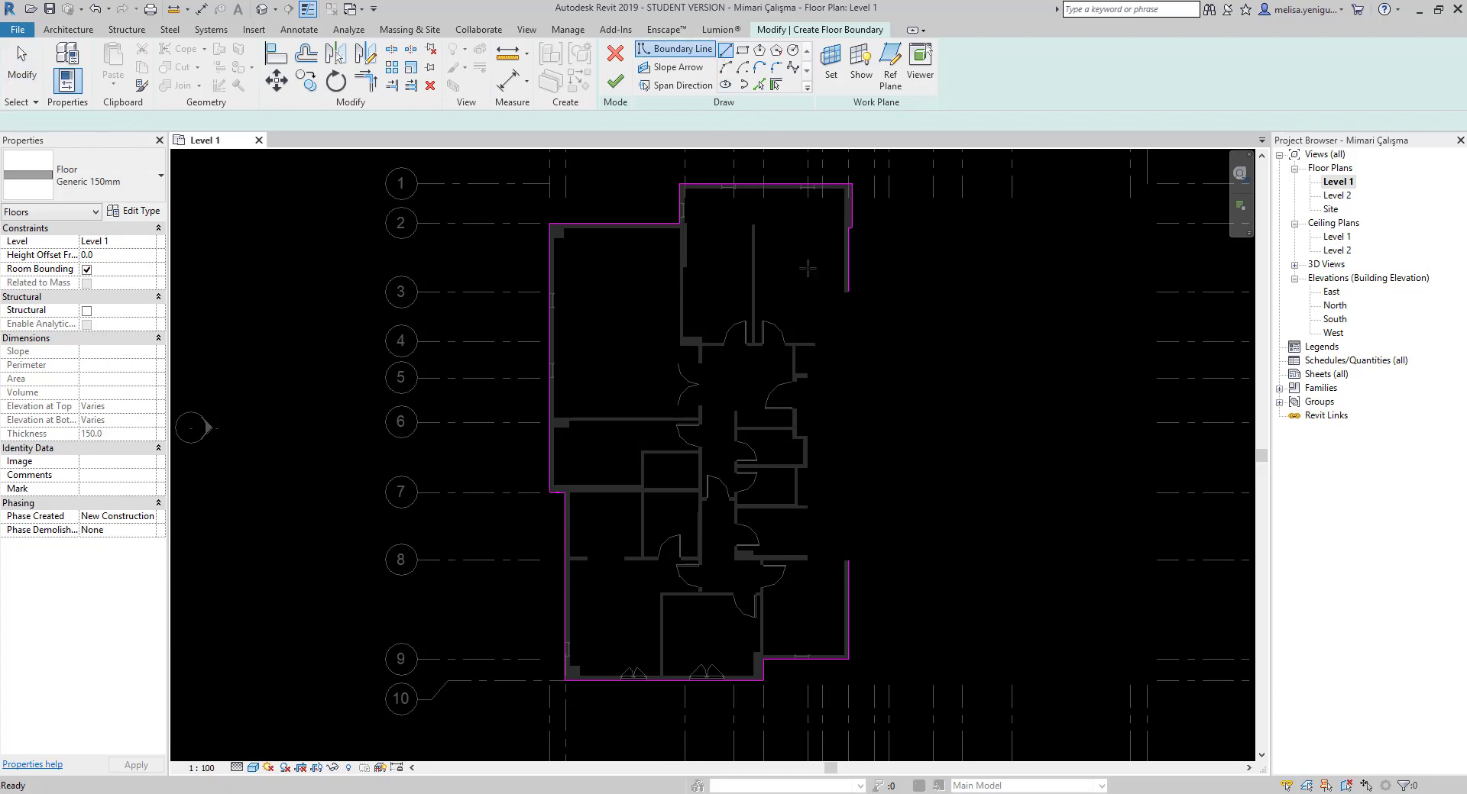
pyautogui.scroll(2, 863, 316)
pyautogui.click(854, 304)
pyautogui.moveTo(854, 535); pyautogui.dragTo(867, 308, button='middle')
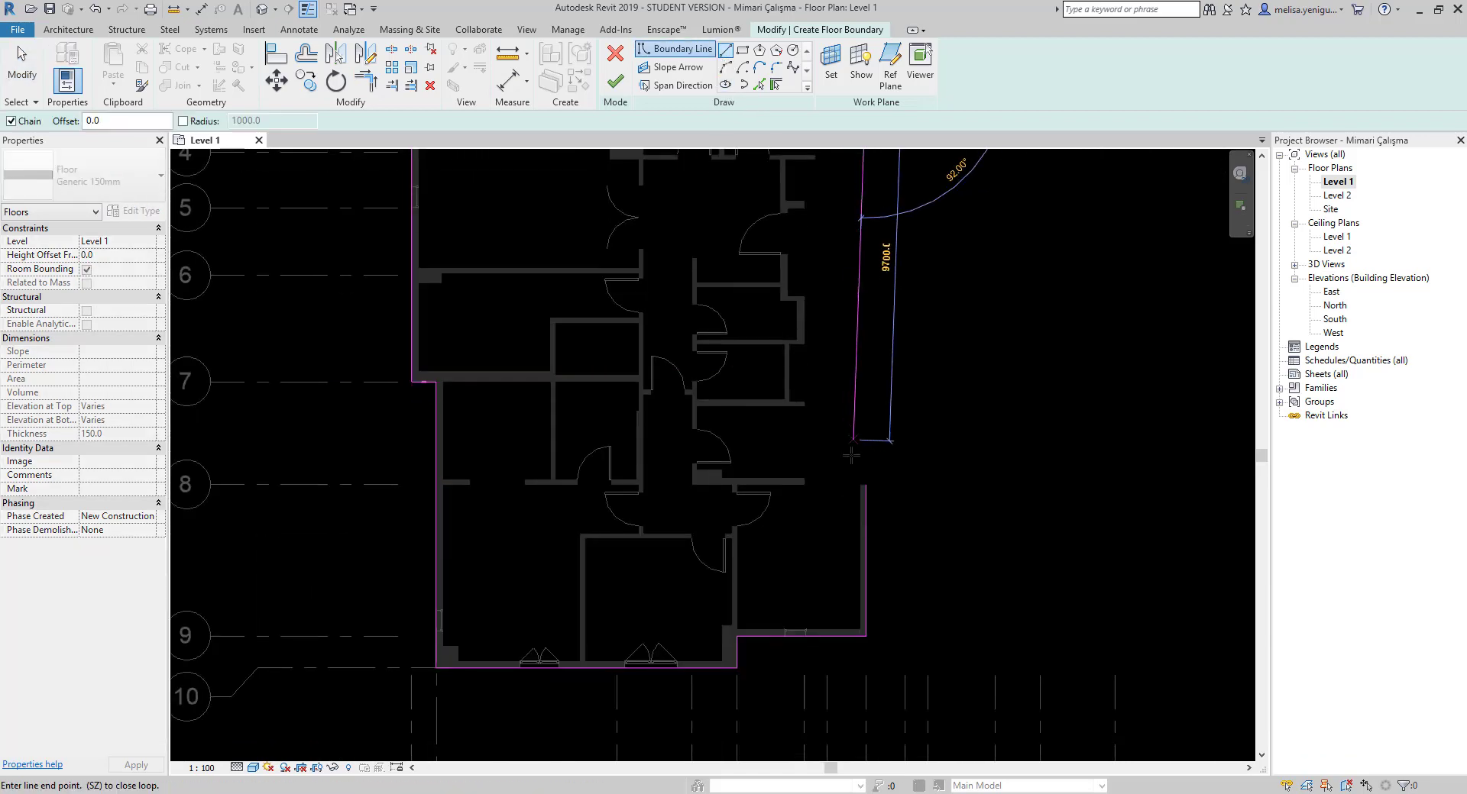
pyautogui.click(865, 484)
pyautogui.scroll(-3, 866, 485)
pyautogui.press('Escape')
pyautogui.press('Escape')
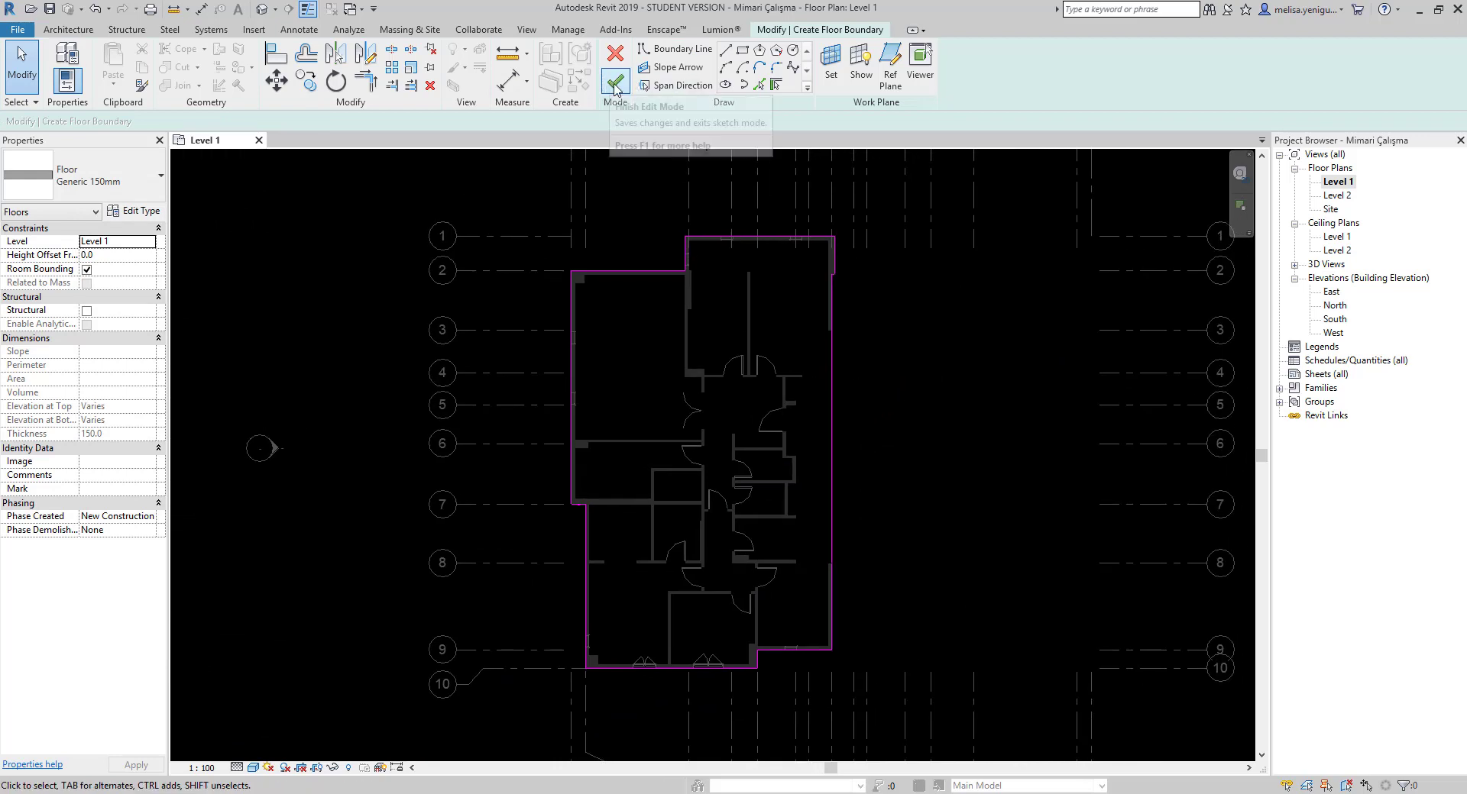
# Finish edit mode to create the 229.315 m² Level 1 floor.
pyautogui.scroll(-2, 785, 593)
pyautogui.moveTo(795, 607); pyautogui.dragTo(826, 598, button='middle')
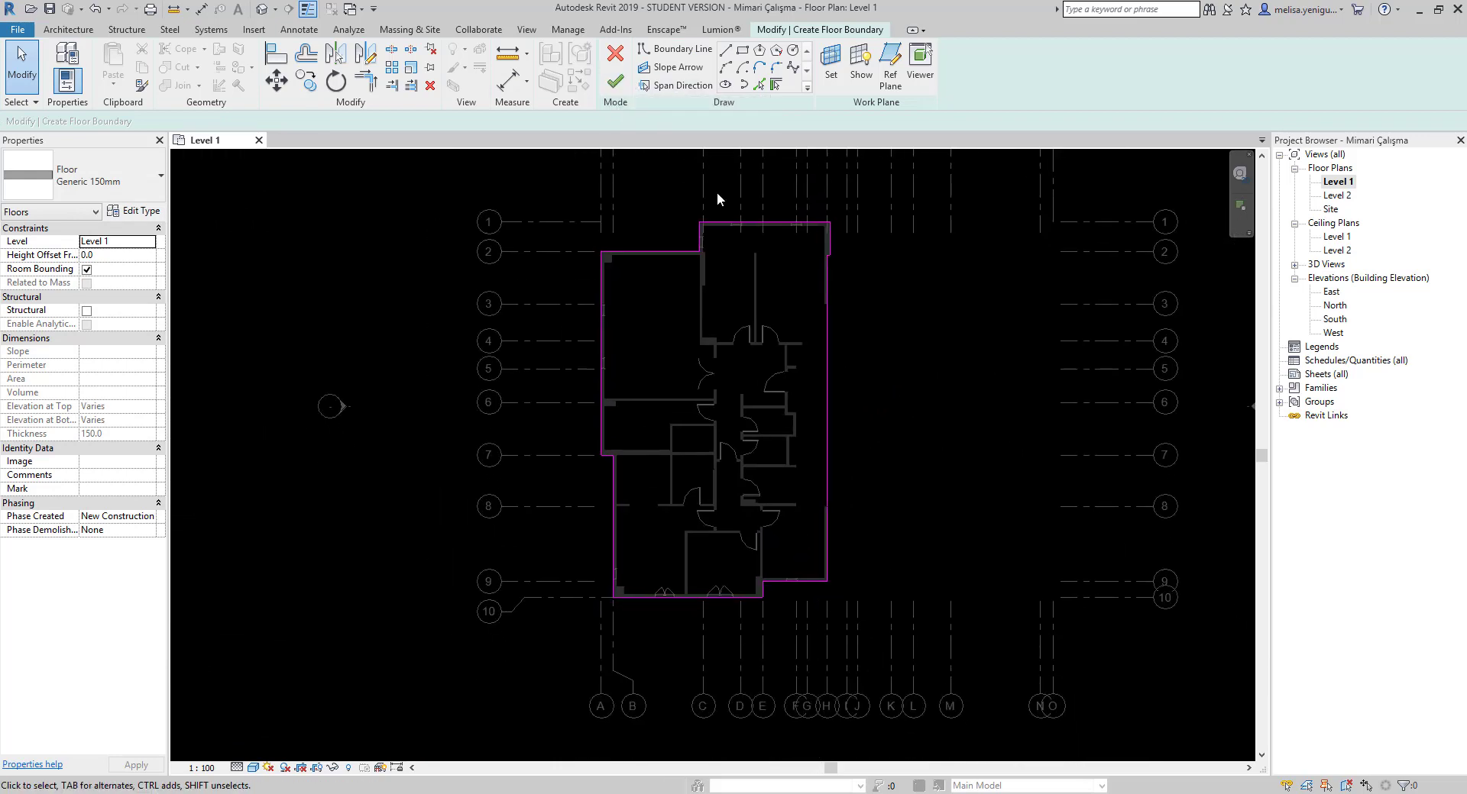
pyautogui.click(617, 94)
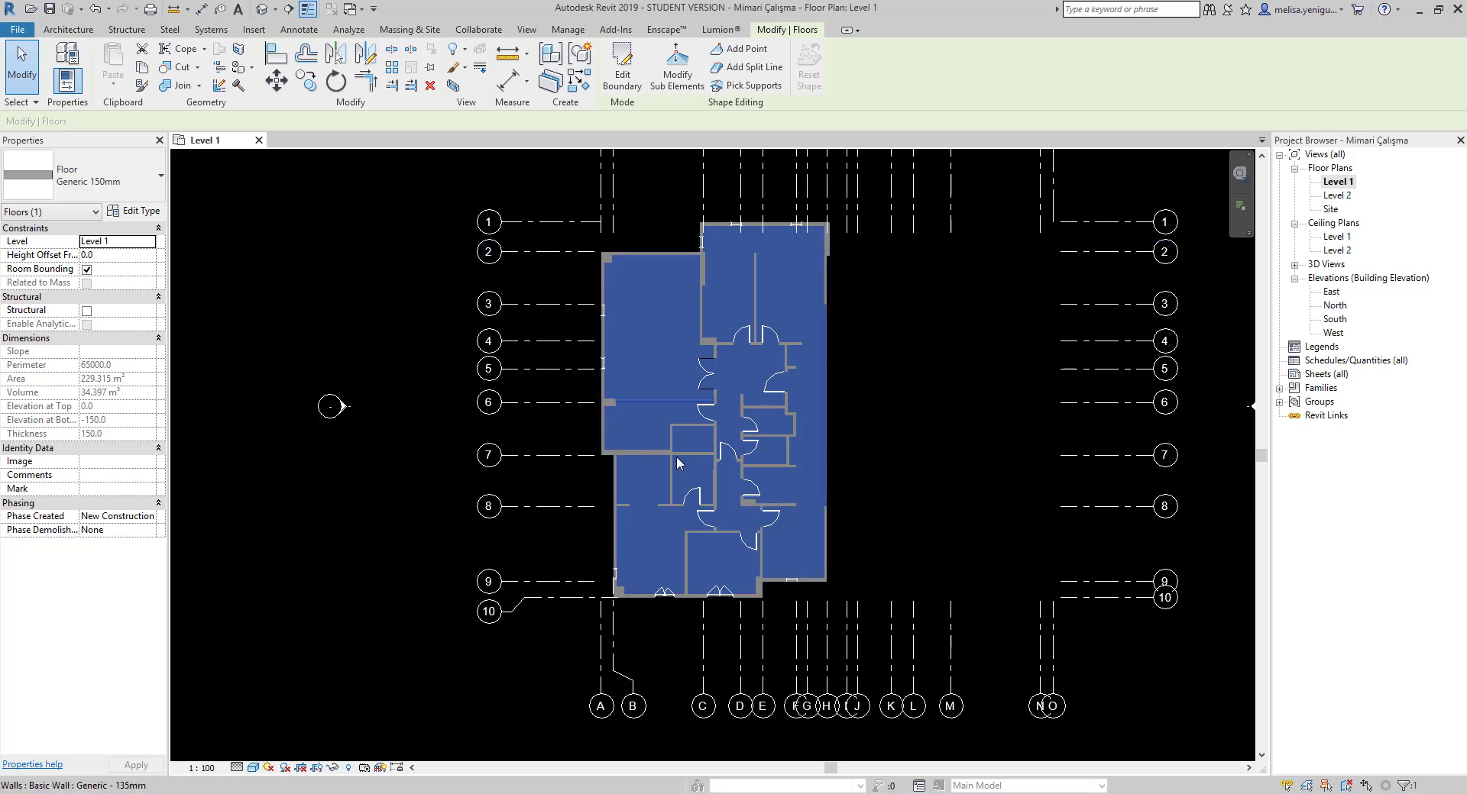
pyautogui.scroll(-1, 694, 458)
# Switch to the default 3D view, orbit, and select the new floor.
pyautogui.click(262, 9)
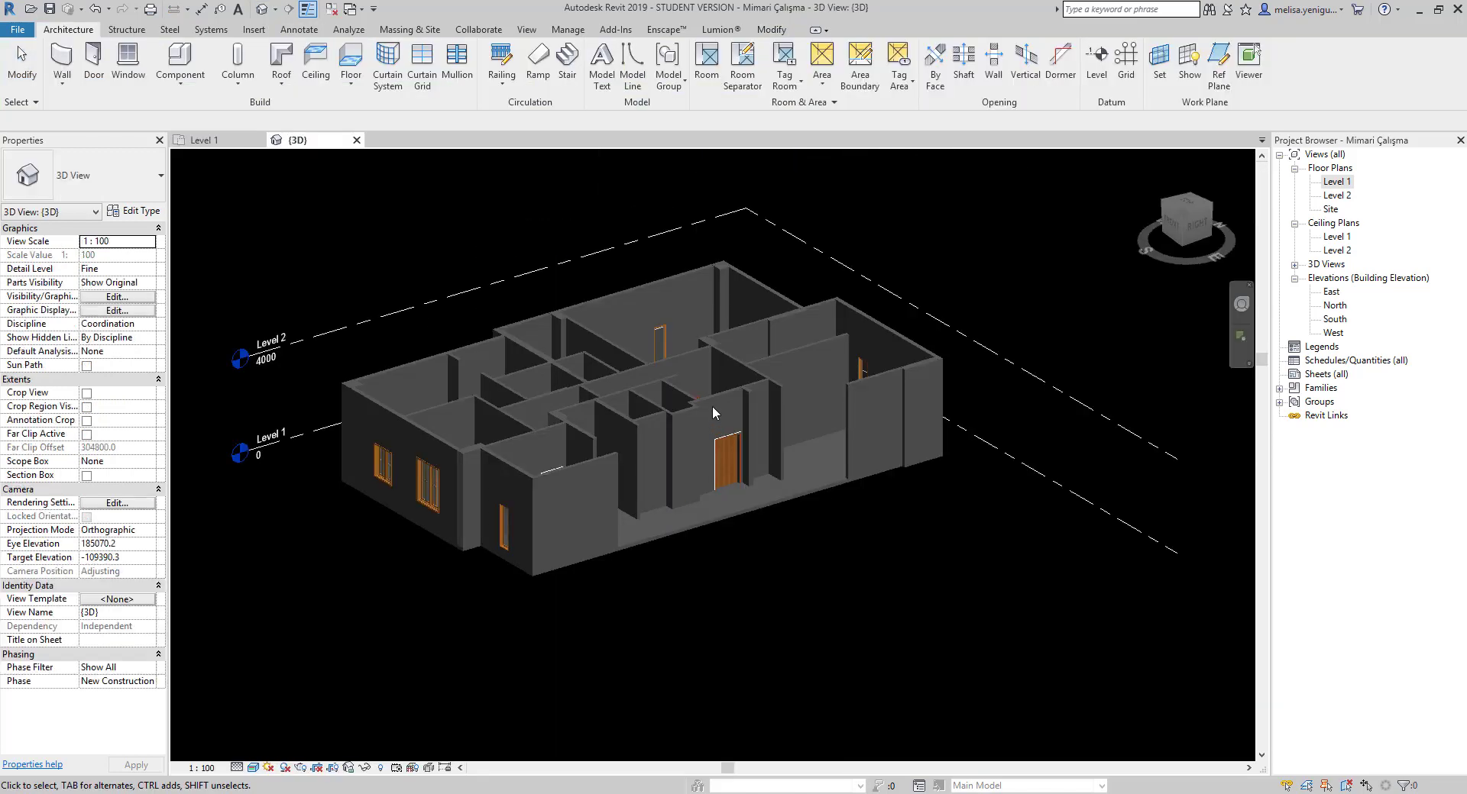
pyautogui.keyDown('shift'); pyautogui.moveTo(665, 567); pyautogui.dragTo(871, 422, button='middle'); pyautogui.keyUp('shift')
pyautogui.click(916, 416)
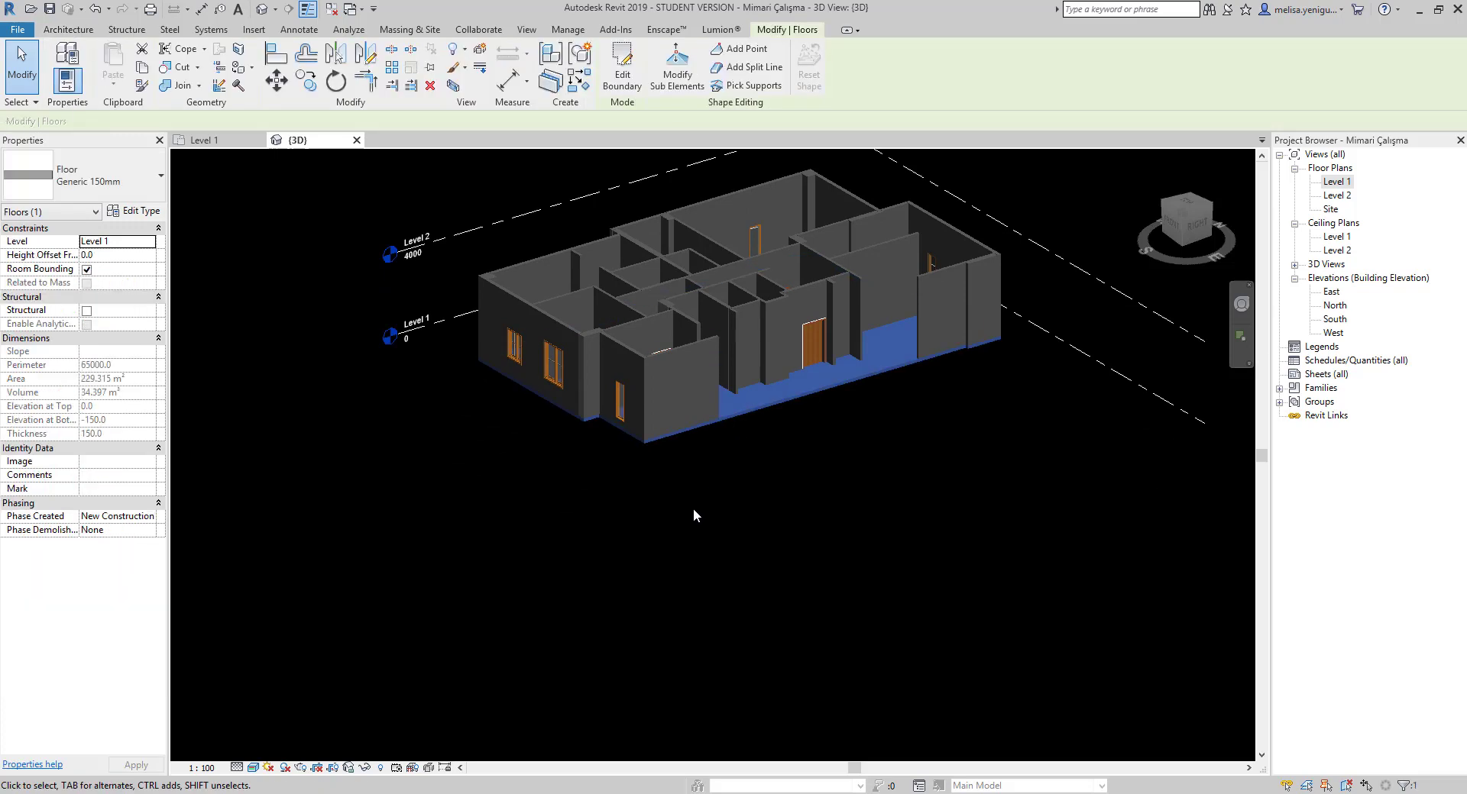
pyautogui.moveTo(693, 514)
pyautogui.keyDown('shift'); pyautogui.mouseDown(button='middle')
pyautogui.moveTo(699, 405)
pyautogui.moveTo(654, 382)
pyautogui.moveTo(713, 605)
pyautogui.moveTo(841, 425)
pyautogui.moveTo(631, 499)
pyautogui.moveTo(919, 462)
pyautogui.moveTo(712, 574)
pyautogui.moveTo(423, 414)
pyautogui.mouseUp(button='middle'); pyautogui.keyUp('shift')
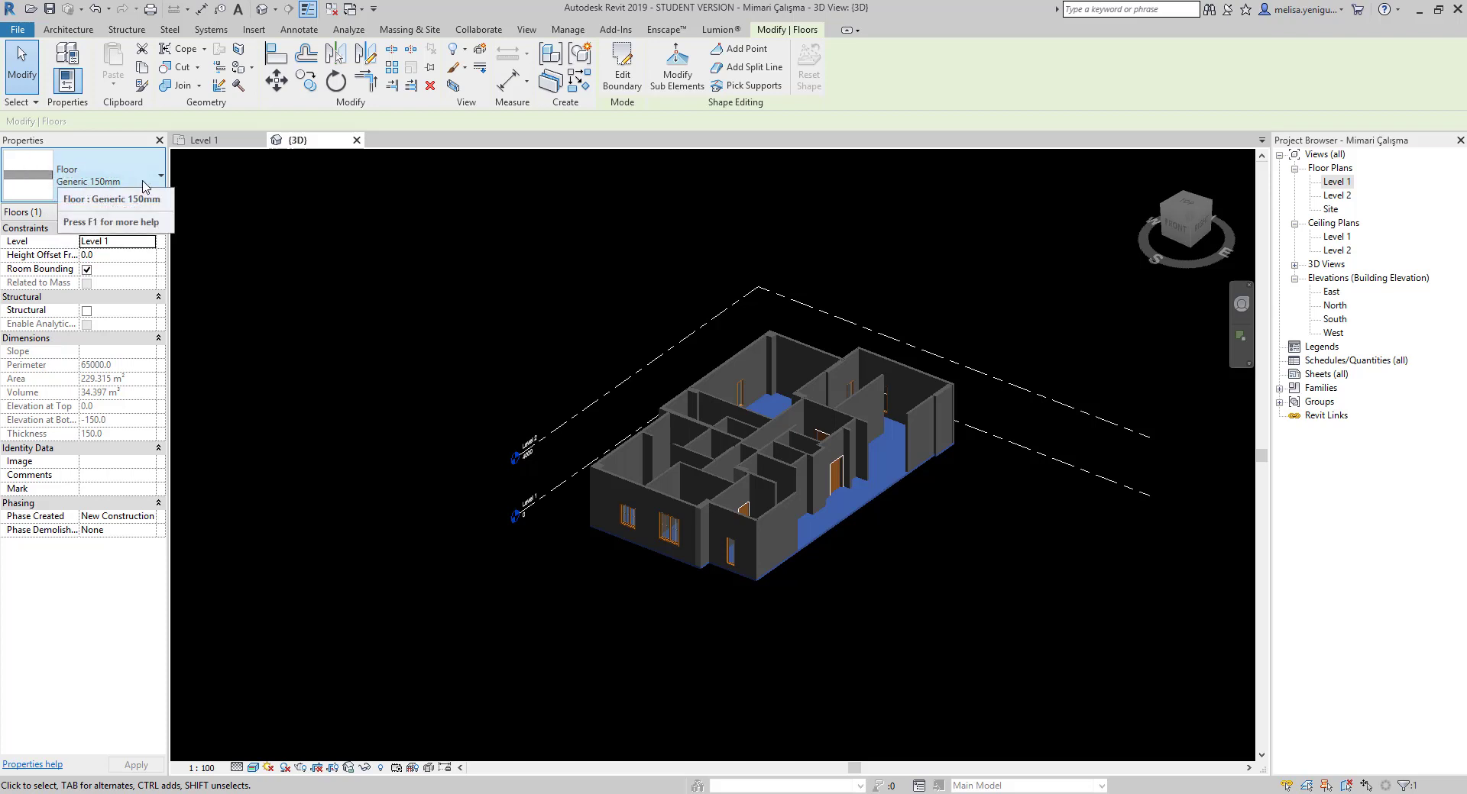
# Change the floor type to Generic 300mm, then return it to Generic 150mm.
pyautogui.click(143, 187)
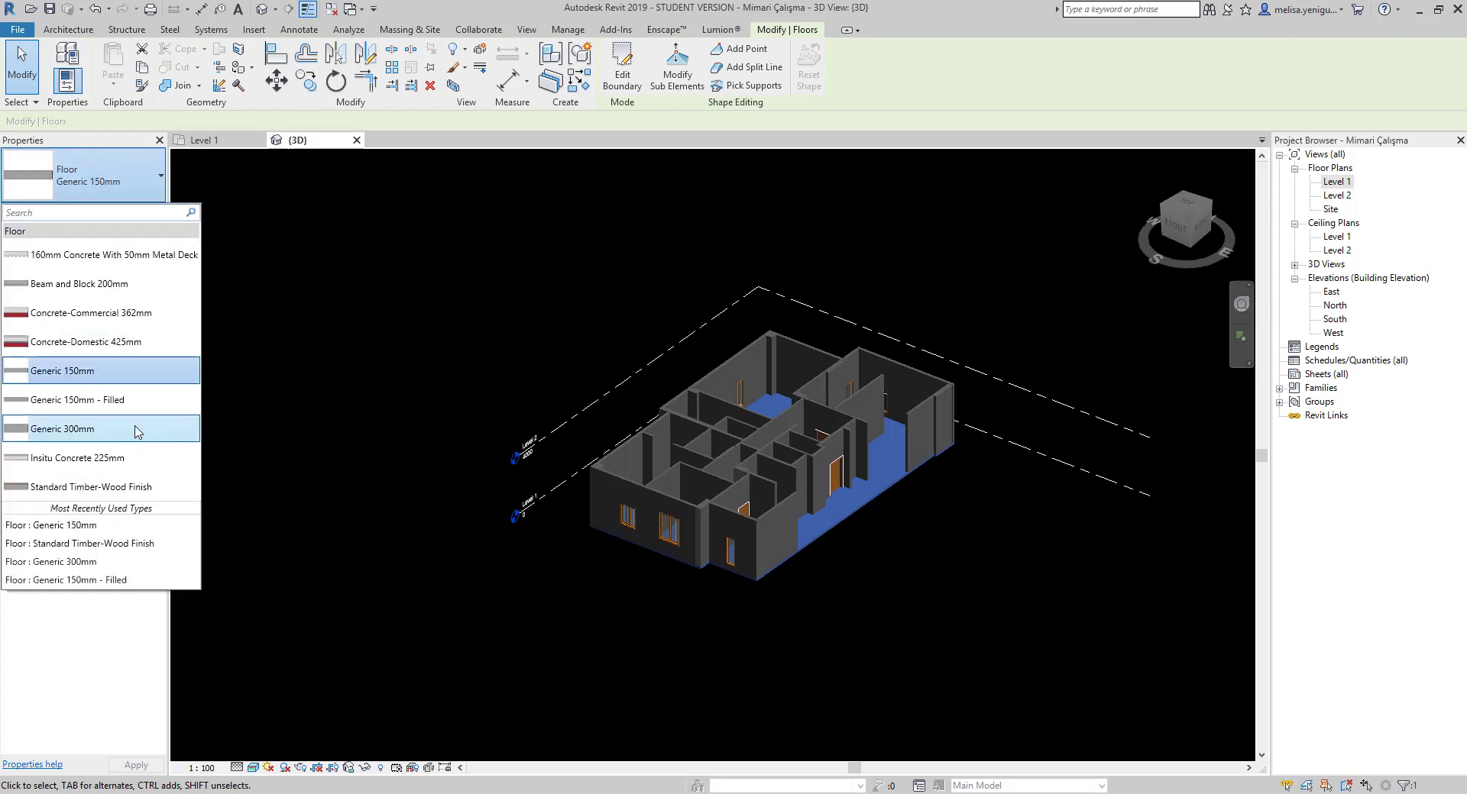
pyautogui.click(137, 432)
pyautogui.scroll(3, 808, 571)
pyautogui.scroll(5, 756, 588)
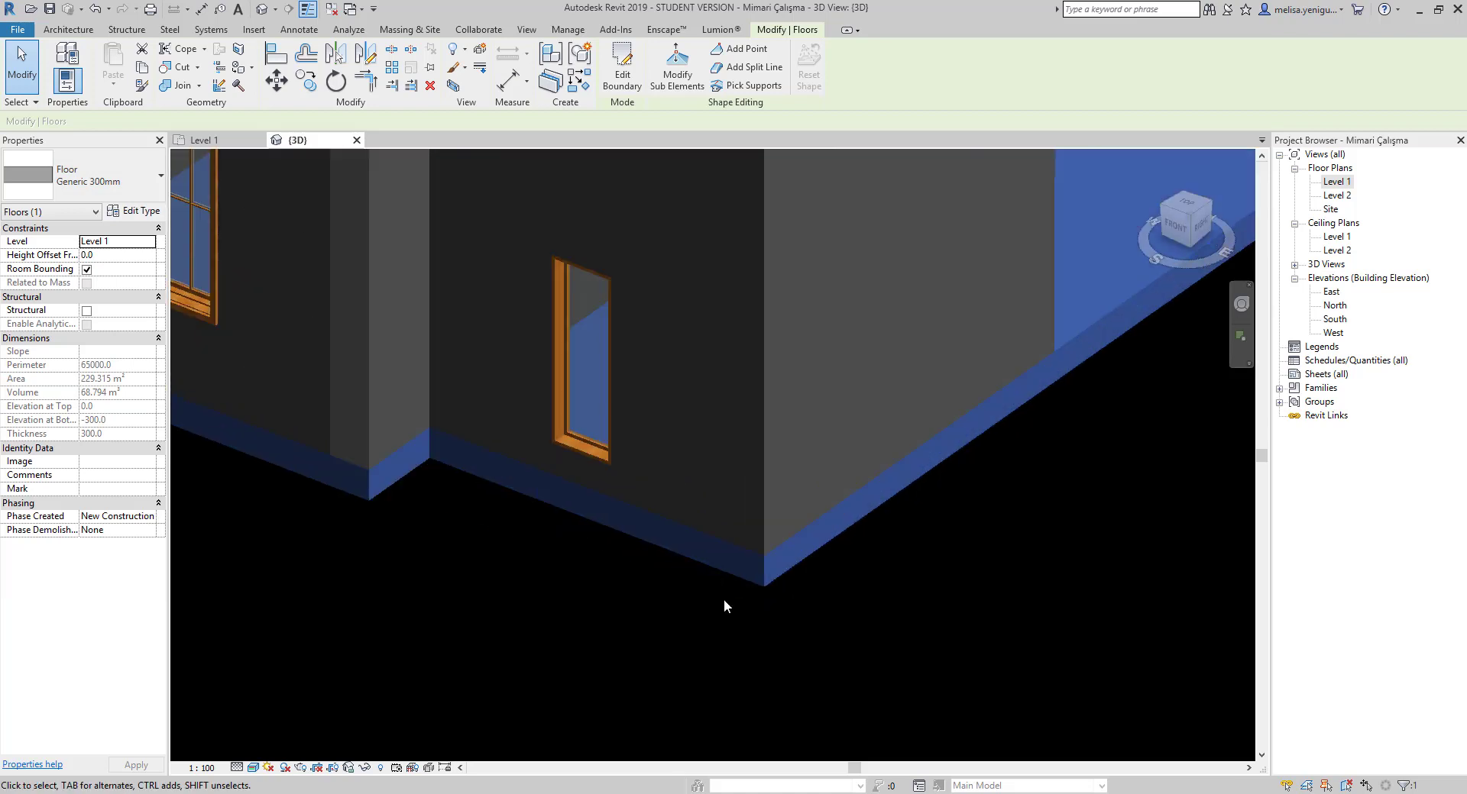
pyautogui.moveTo(724, 605)
pyautogui.mouseDown(button='middle')
pyautogui.moveTo(740, 534)
pyautogui.moveTo(878, 481)
pyautogui.mouseUp(button='middle')
pyautogui.click(114, 181)
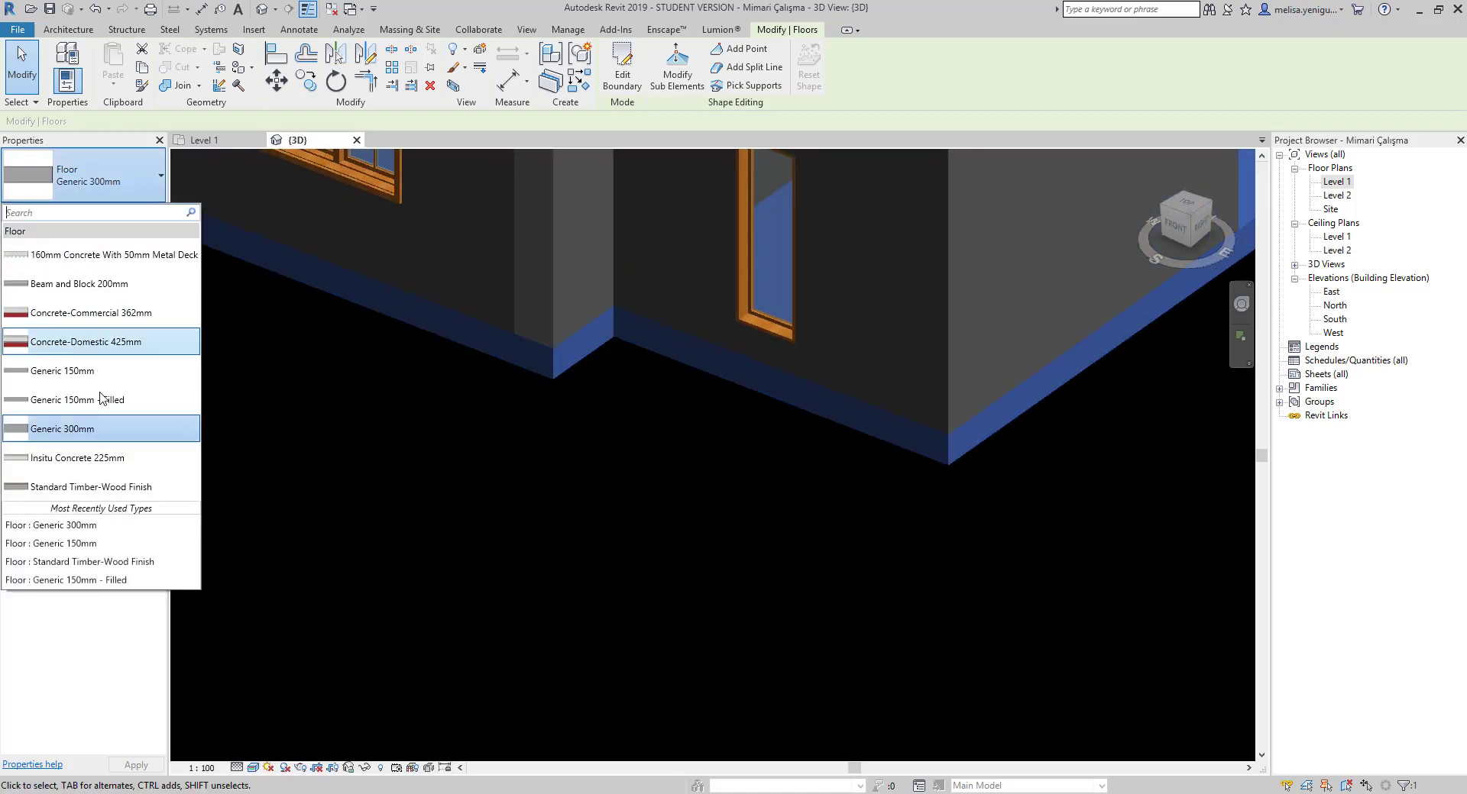
pyautogui.click(97, 373)
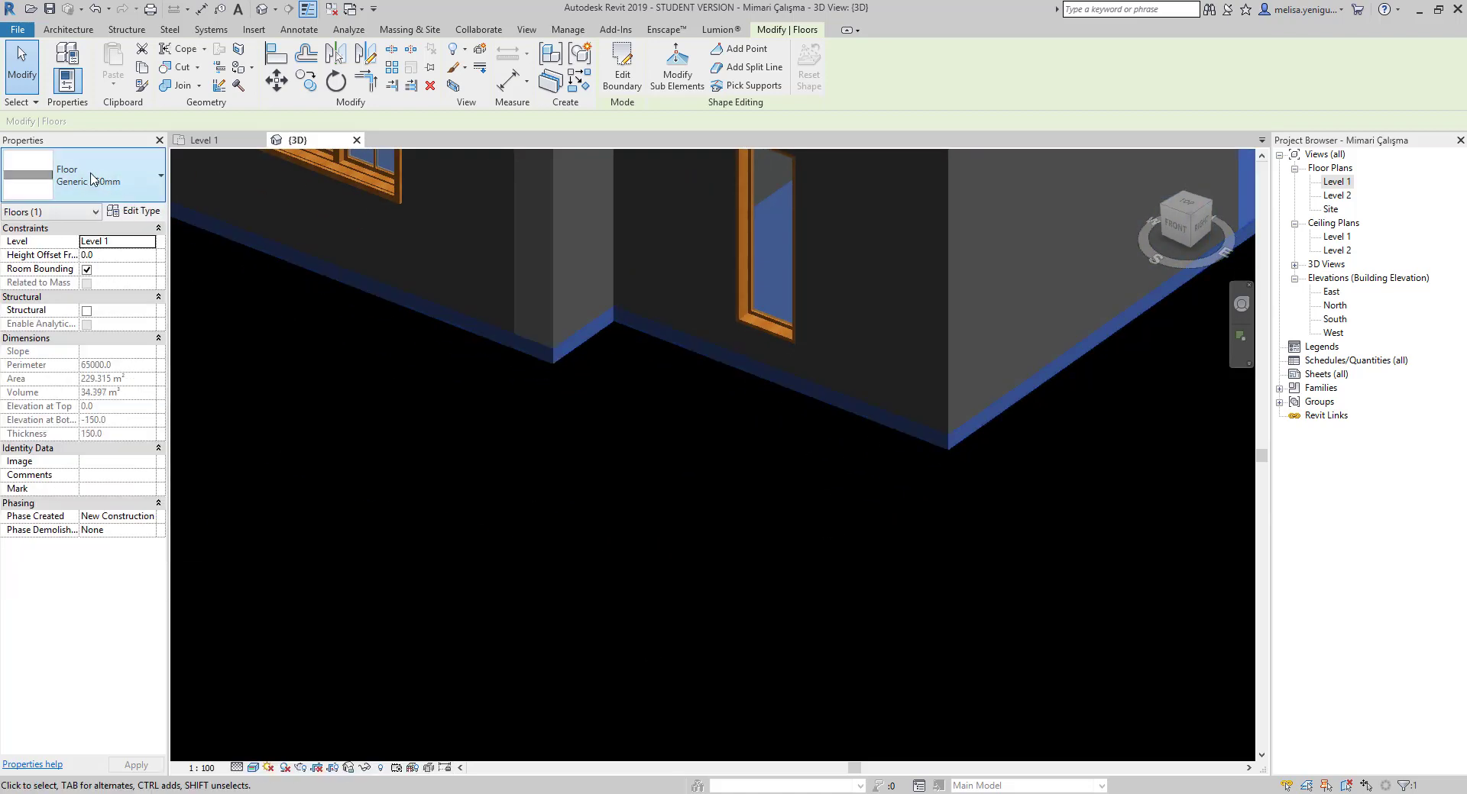
pyautogui.click(92, 181)
pyautogui.click(94, 372)
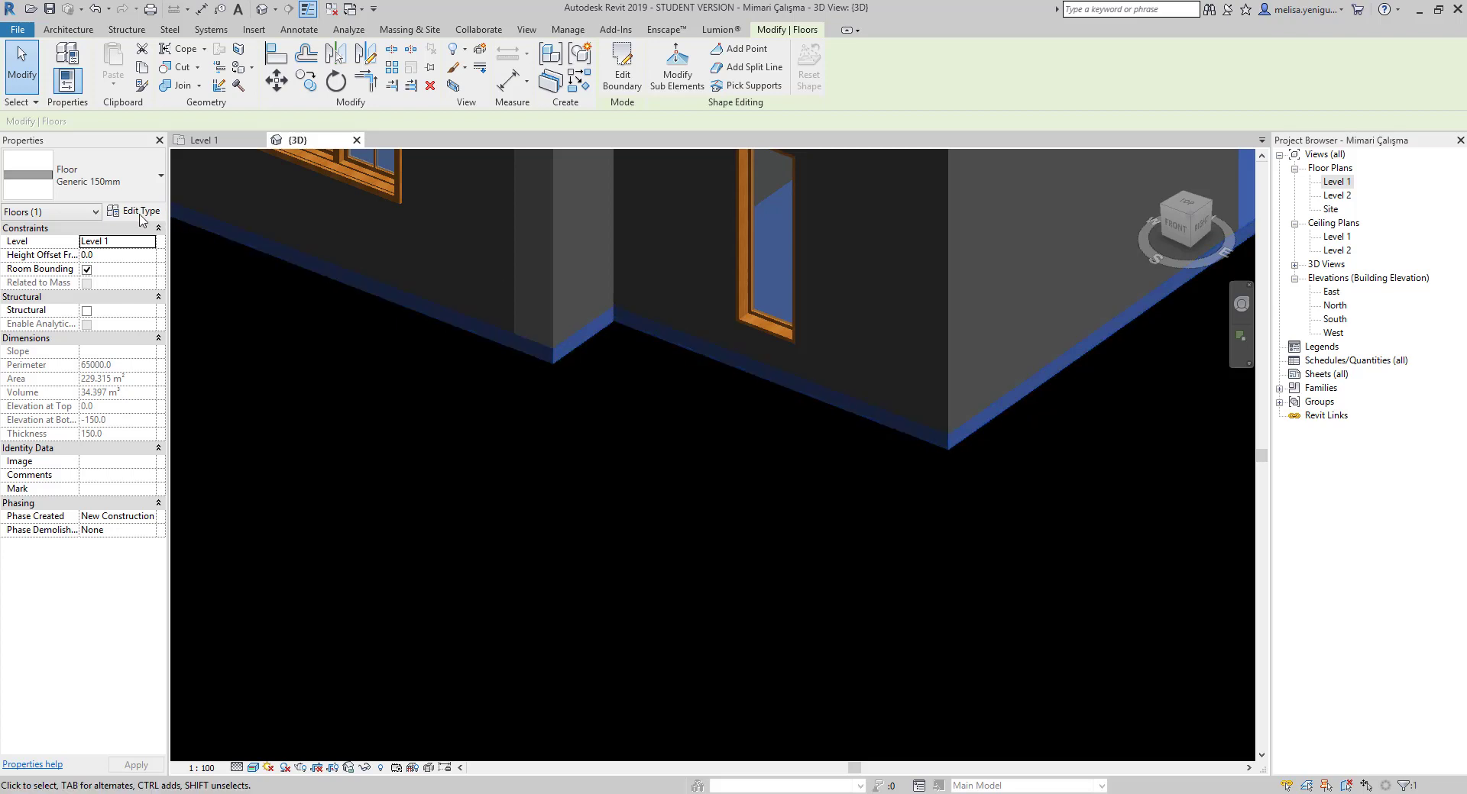
pyautogui.click(133, 214)
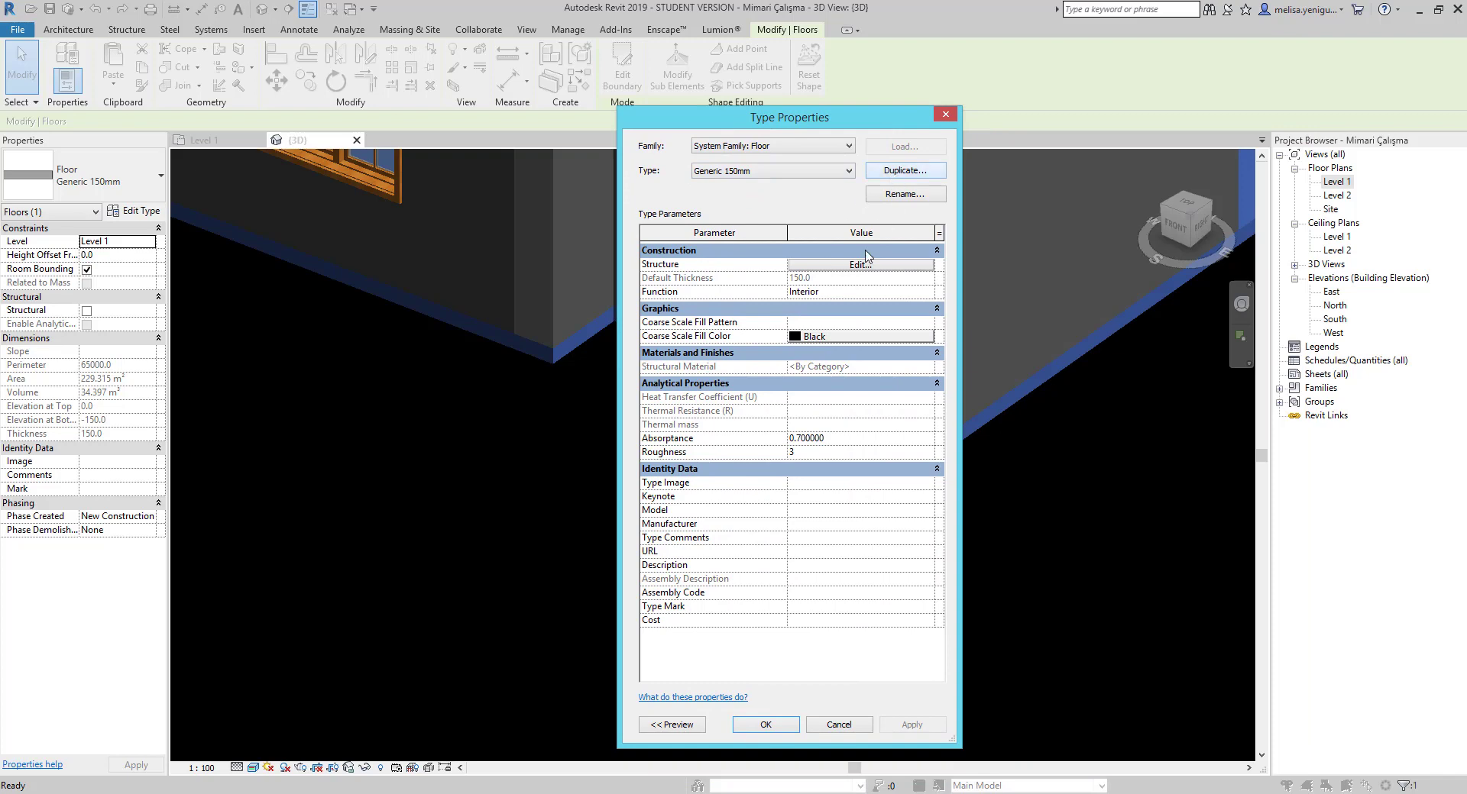
pyautogui.click(857, 271)
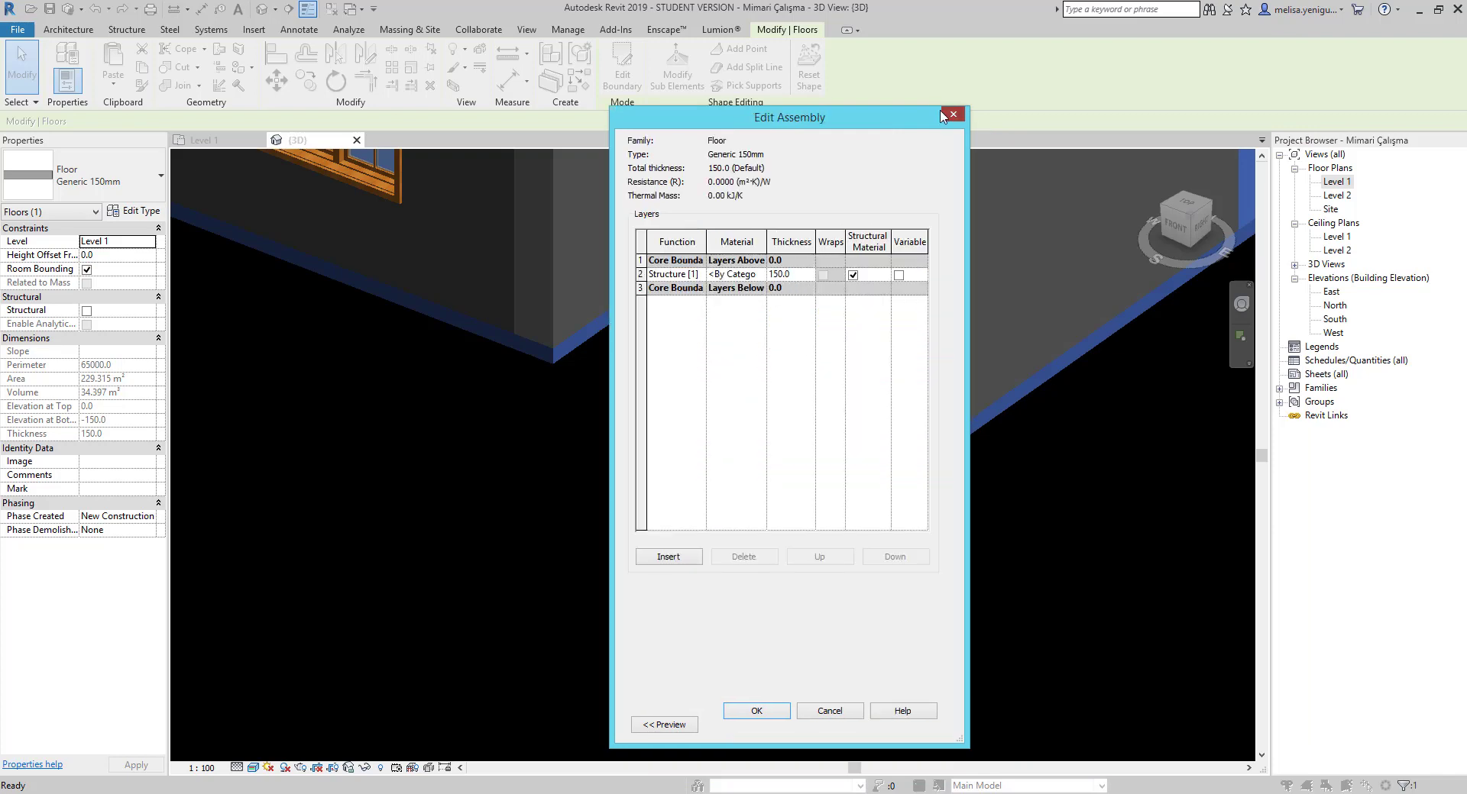
pyautogui.click(945, 115)
pyautogui.click(838, 726)
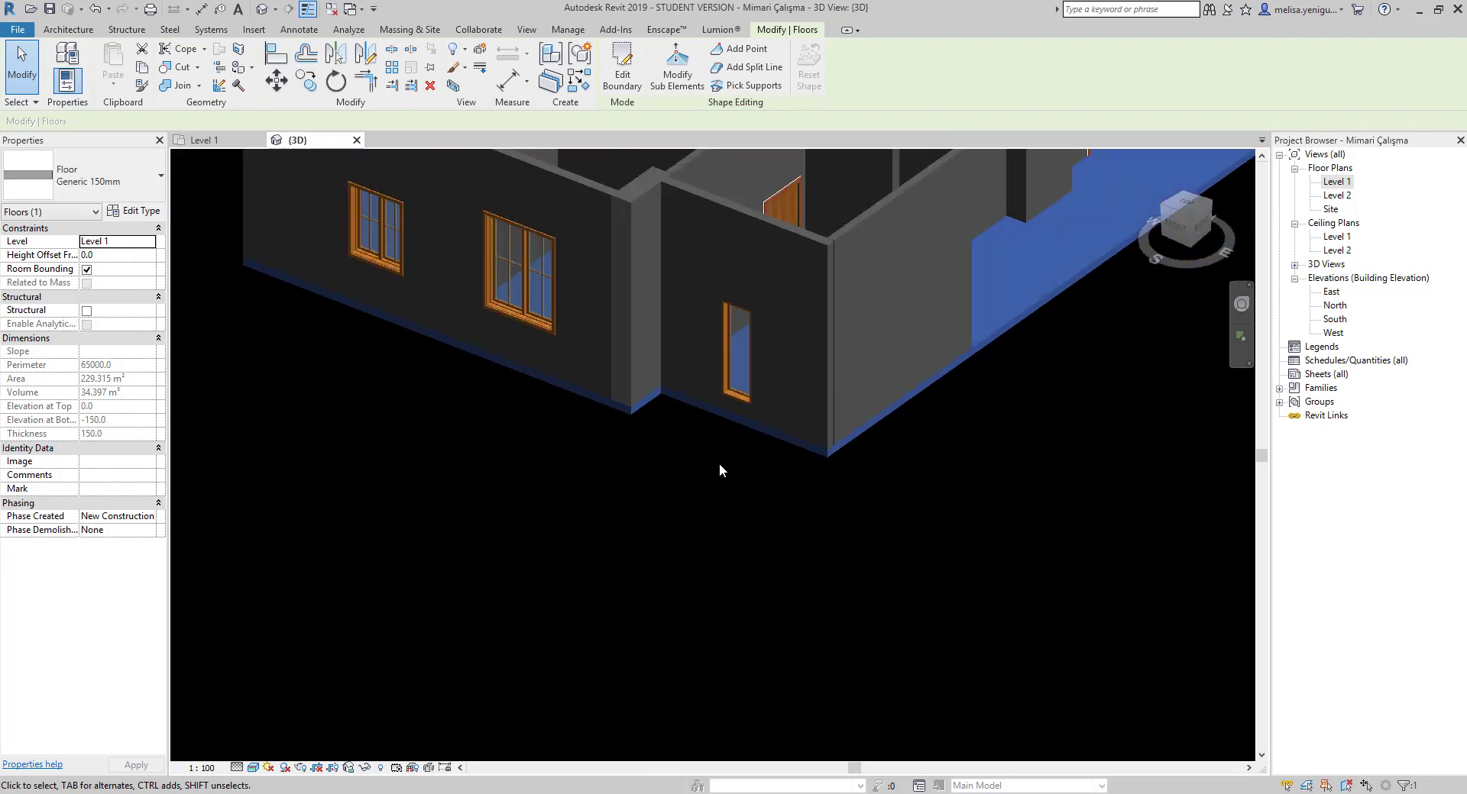
pyautogui.scroll(-5, 719, 463)
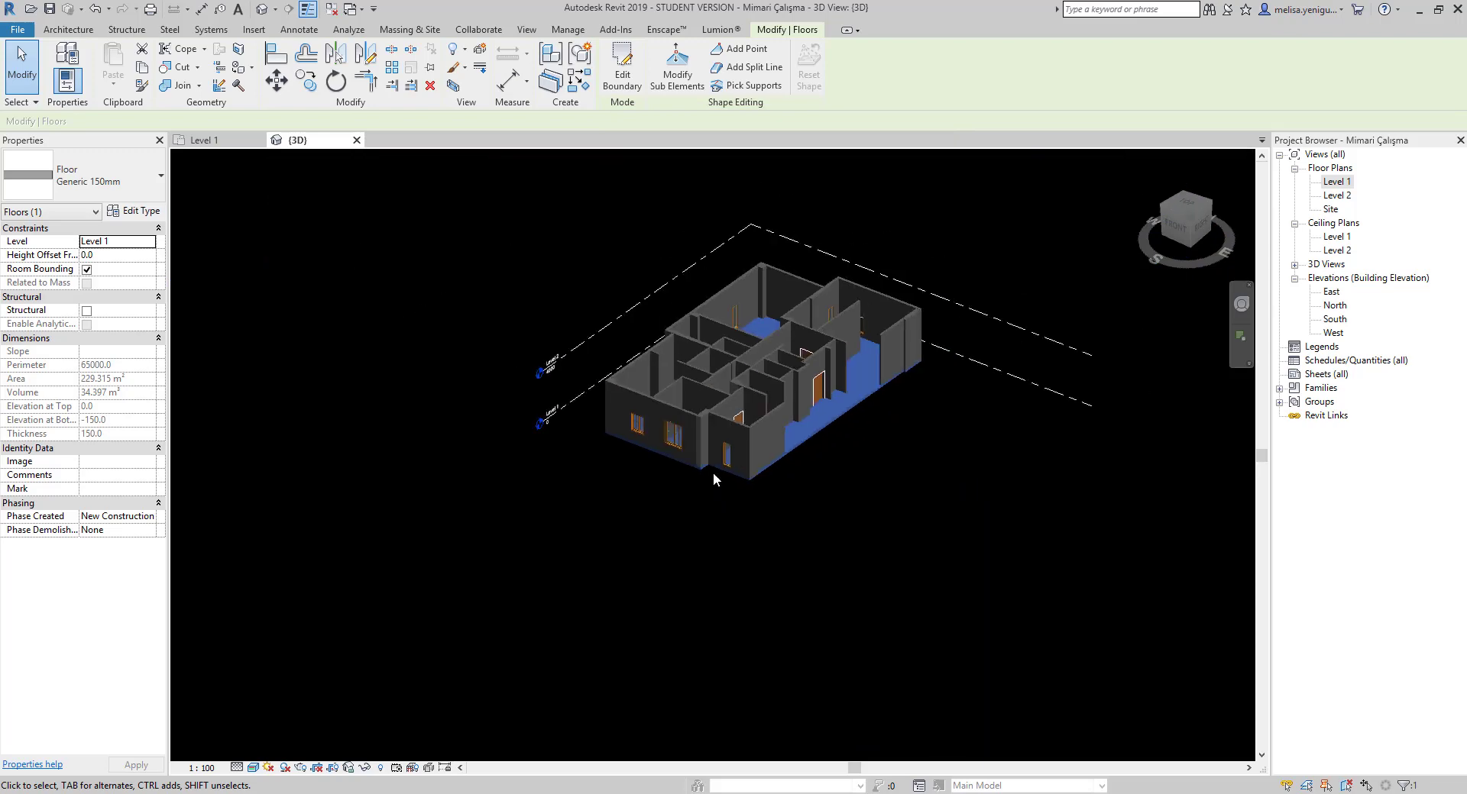
pyautogui.click(357, 140)
# Open the Level 2 floor plan and centre the building in the view.
pyautogui.doubleClick(1336, 195)
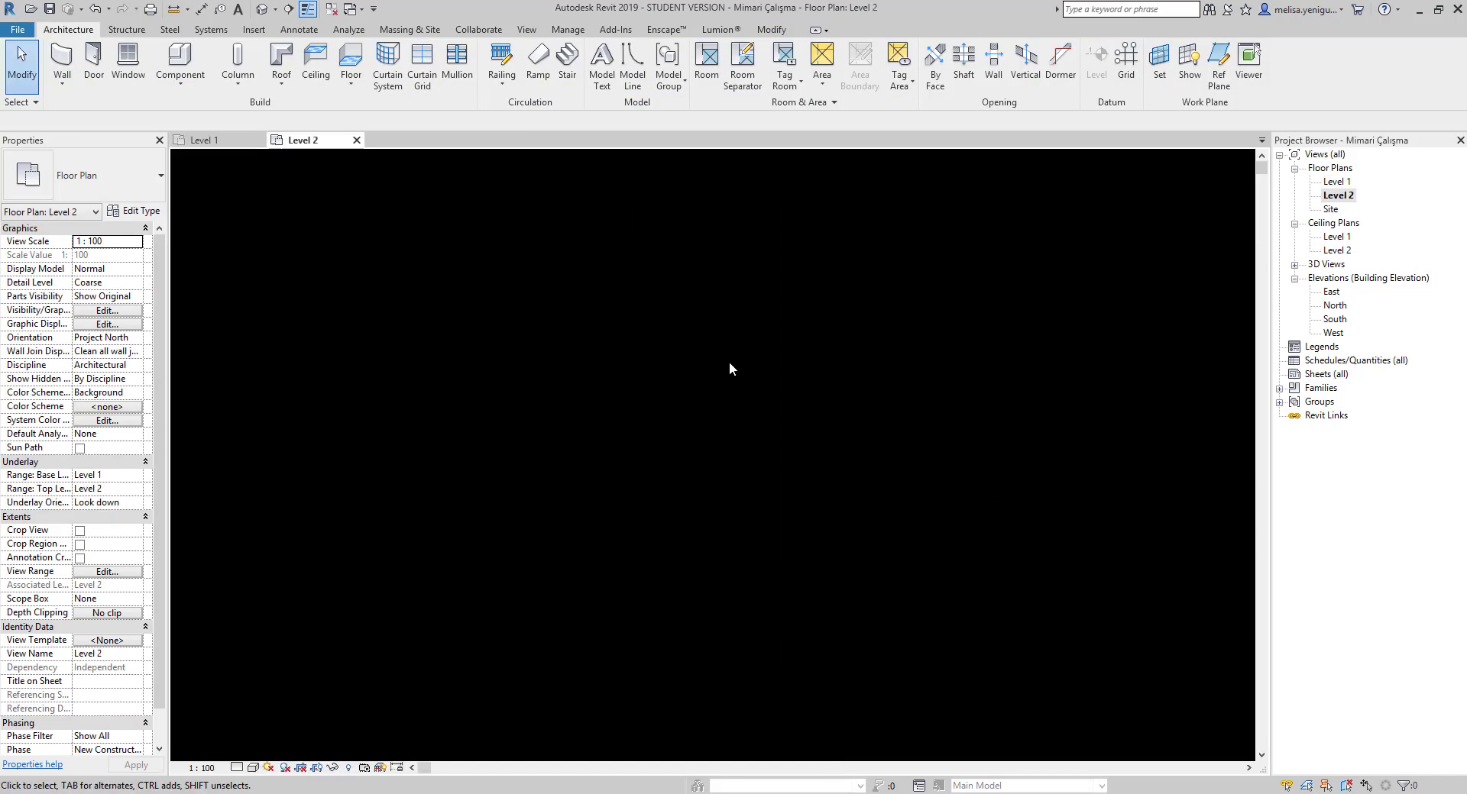
pyautogui.scroll(2, 813, 406)
pyautogui.scroll(2, 795, 359)
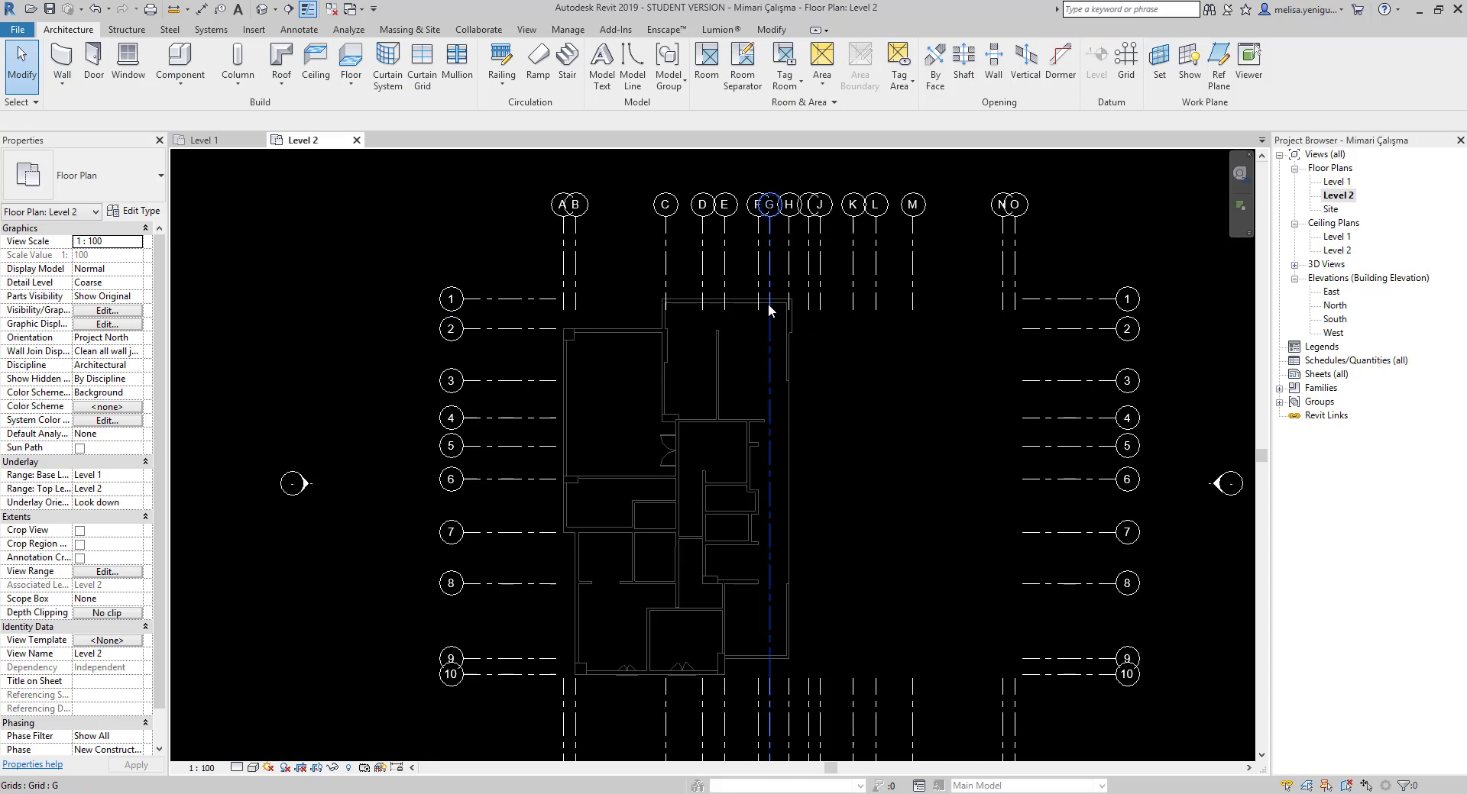
pyautogui.scroll(-2, 767, 304)
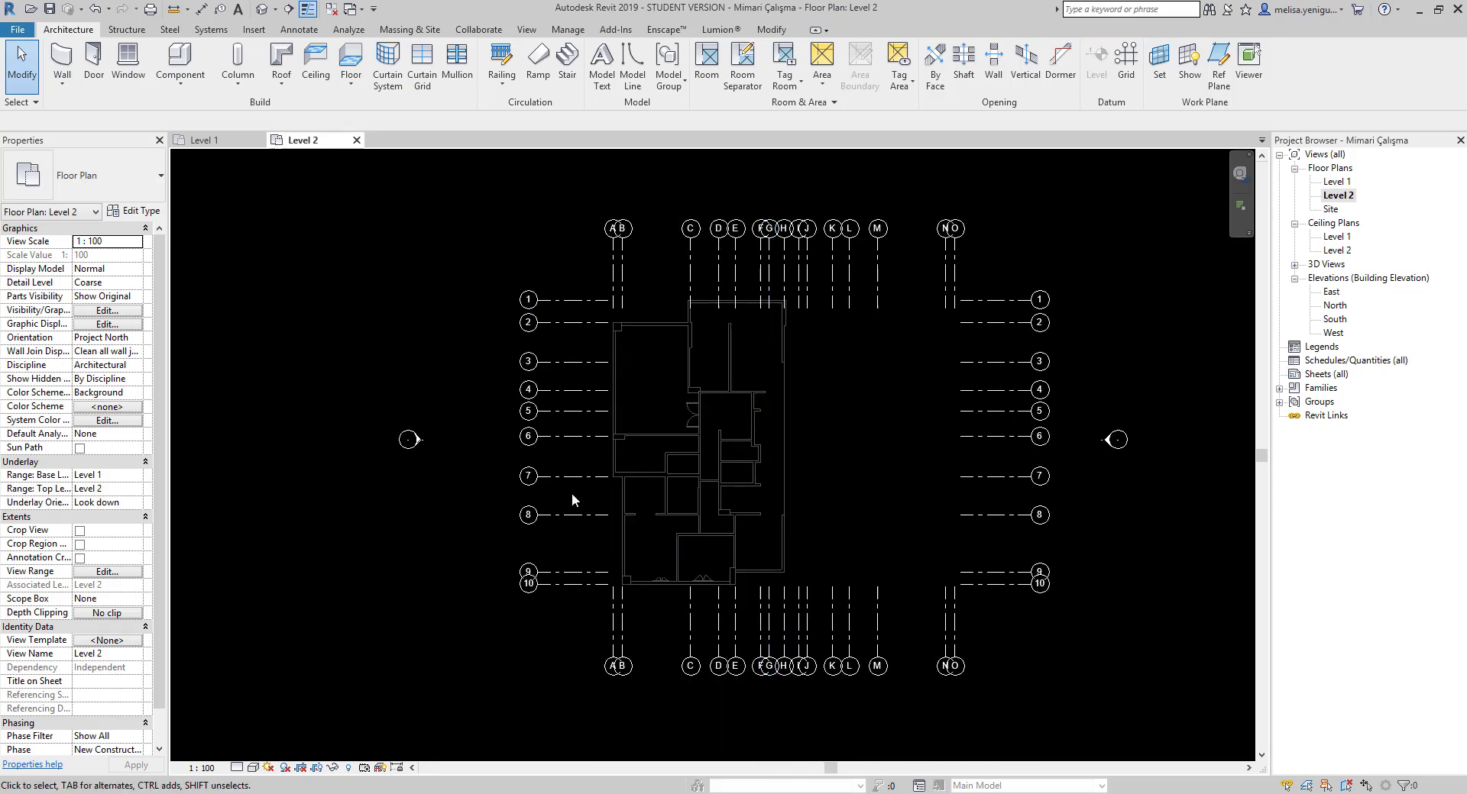
pyautogui.moveTo(489, 532); pyautogui.dragTo(505, 493, button='middle')
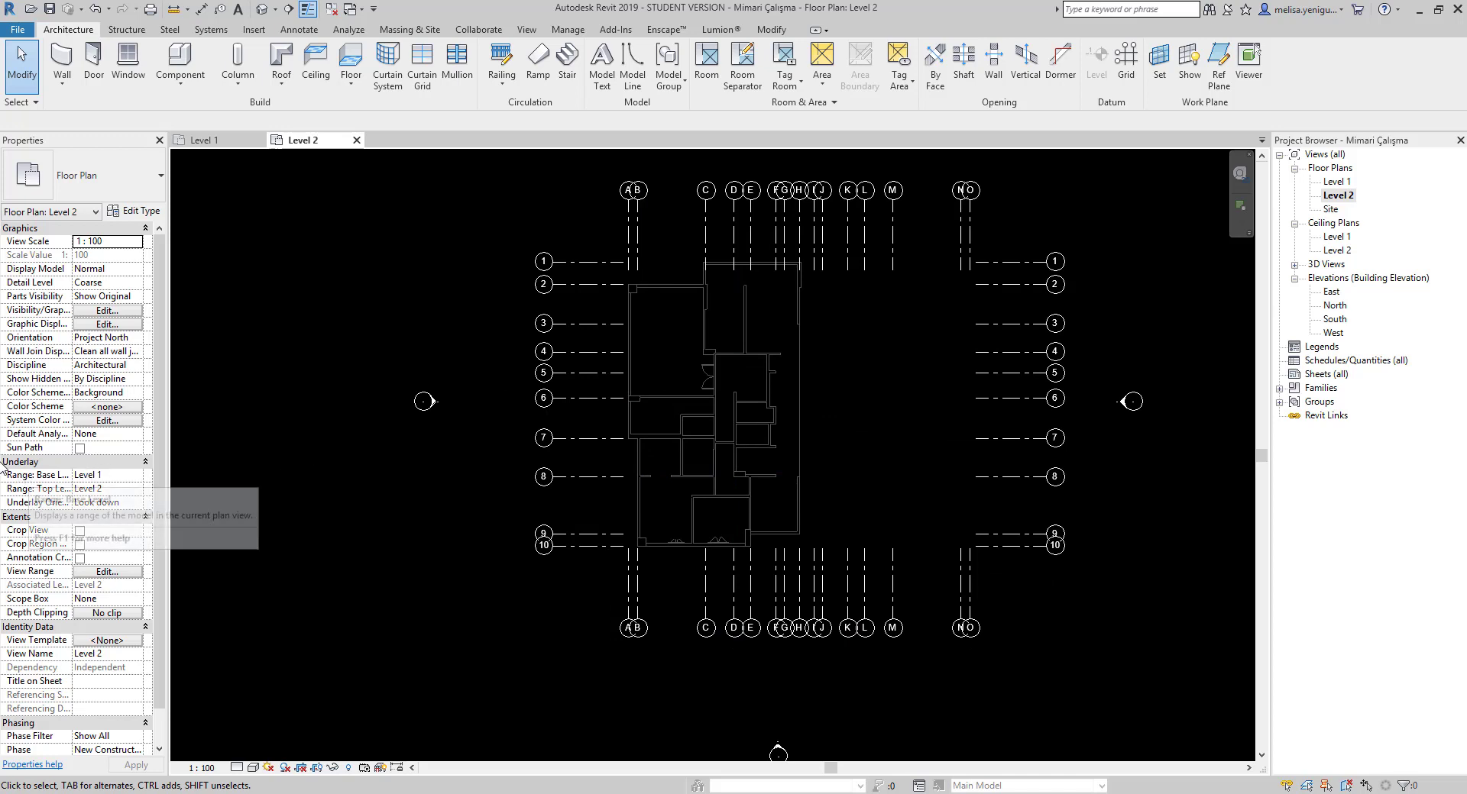
# Set the underlay base level to None, then restore it to Level 1.
pyautogui.click(141, 476)
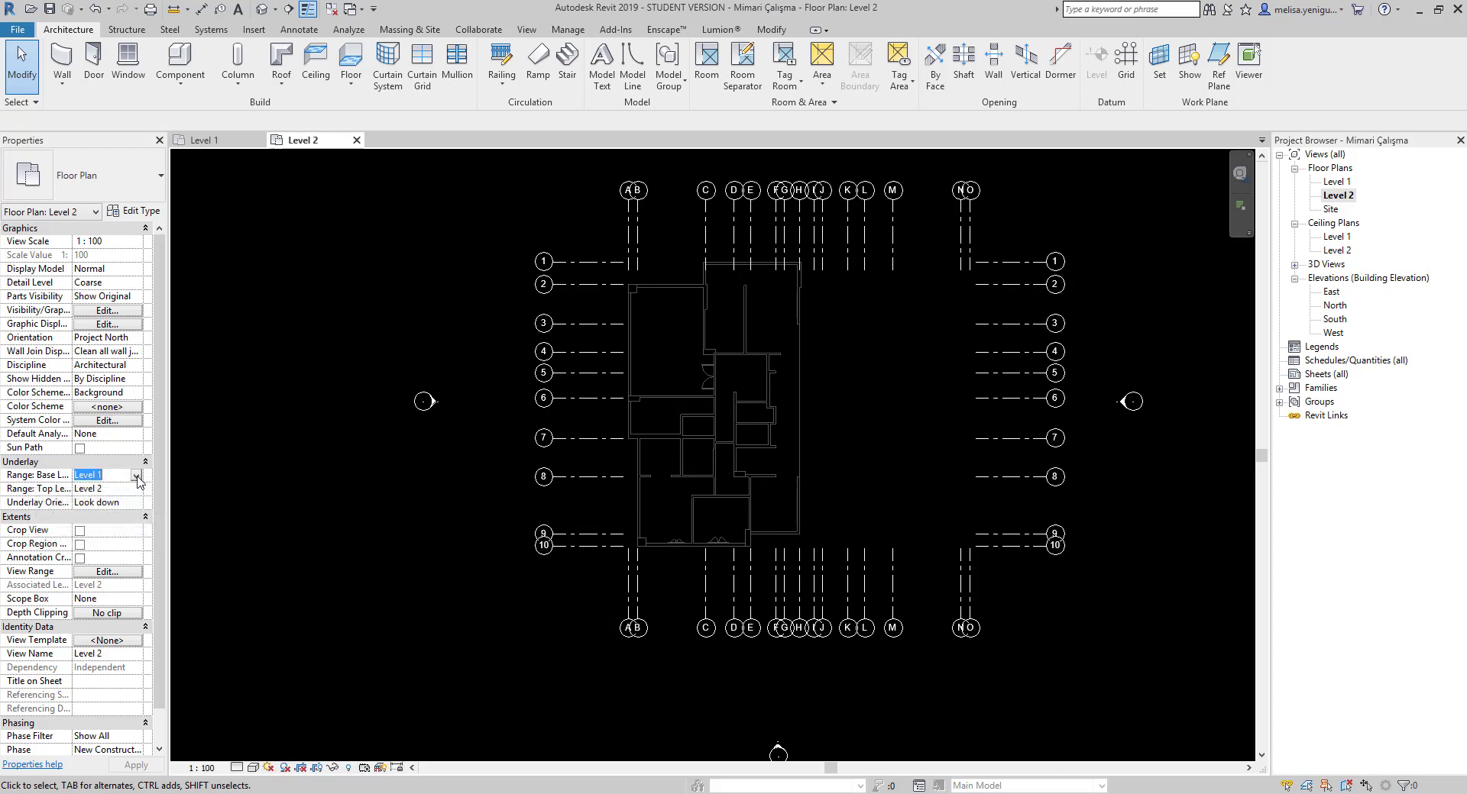
pyautogui.click(137, 475)
pyautogui.click(99, 488)
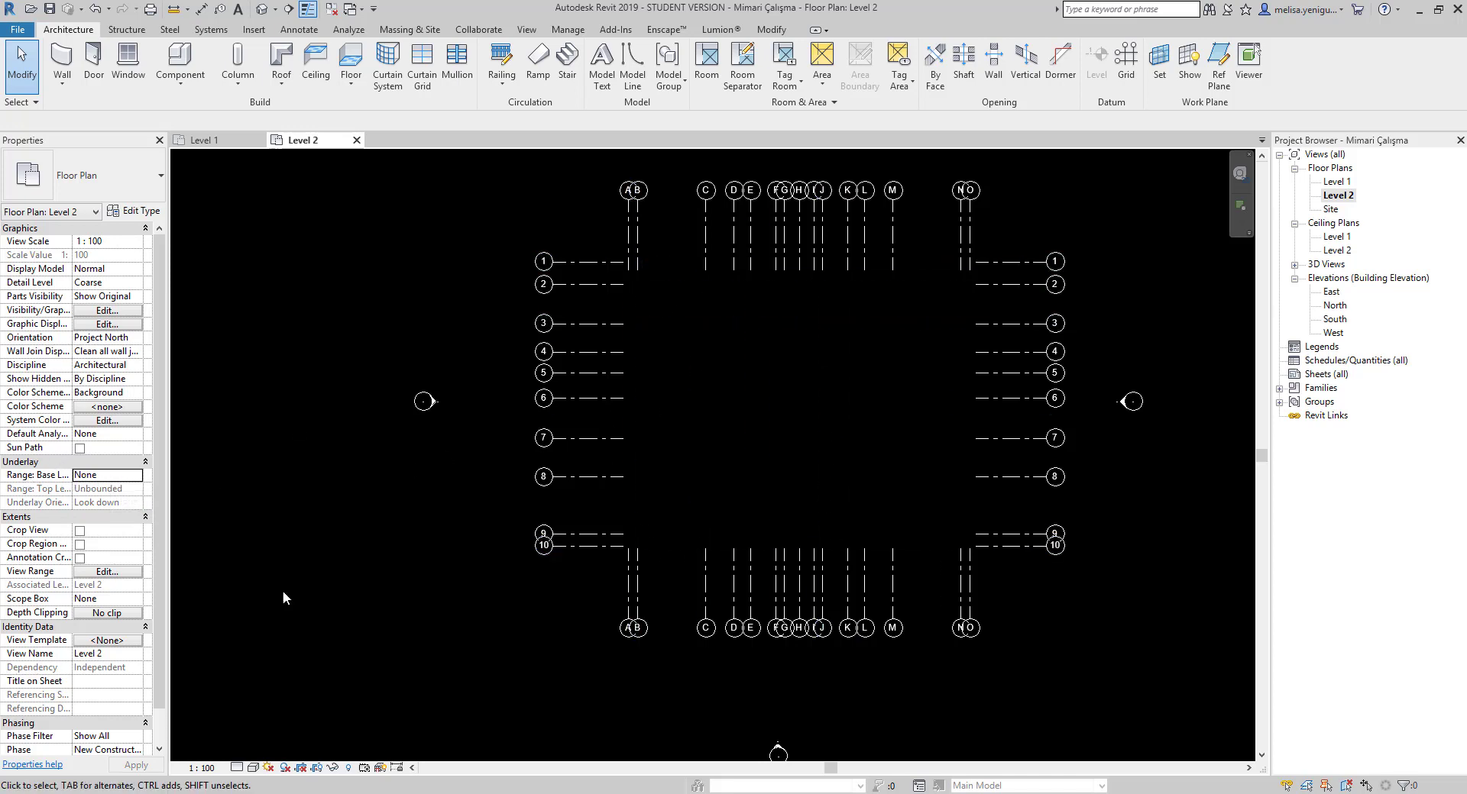
pyautogui.click(137, 476)
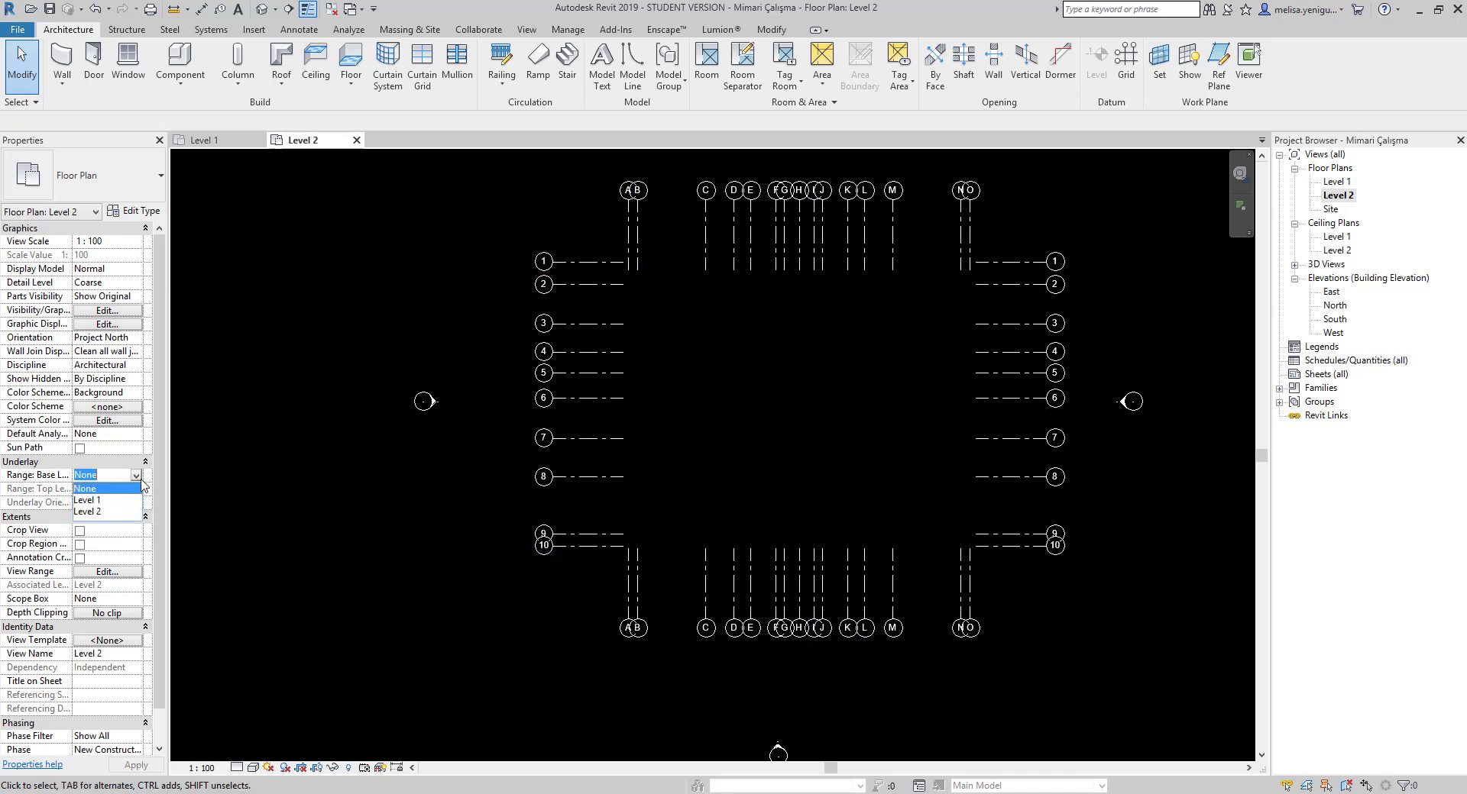
pyautogui.click(87, 500)
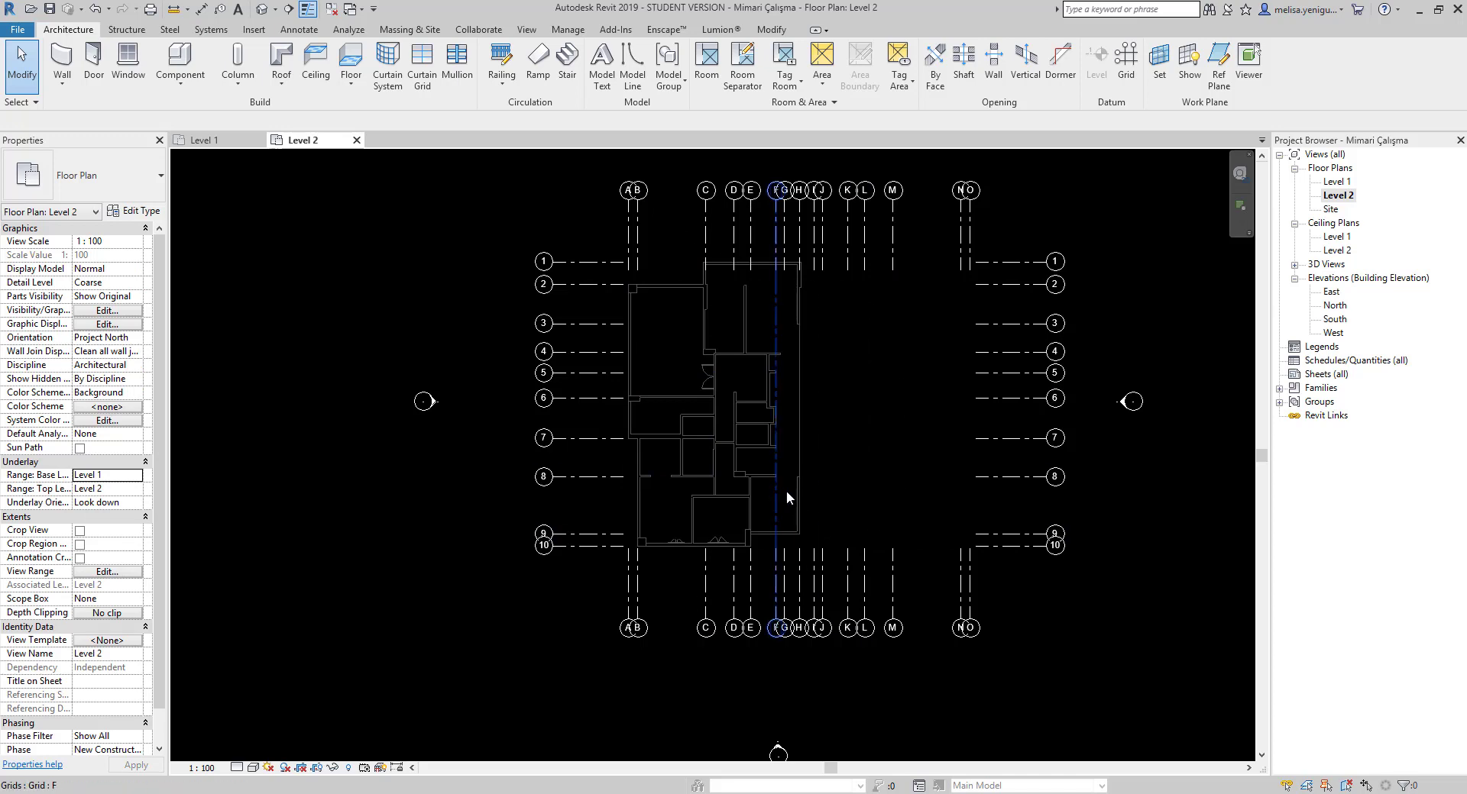
pyautogui.scroll(1, 730, 406)
pyautogui.scroll(1, 730, 406)
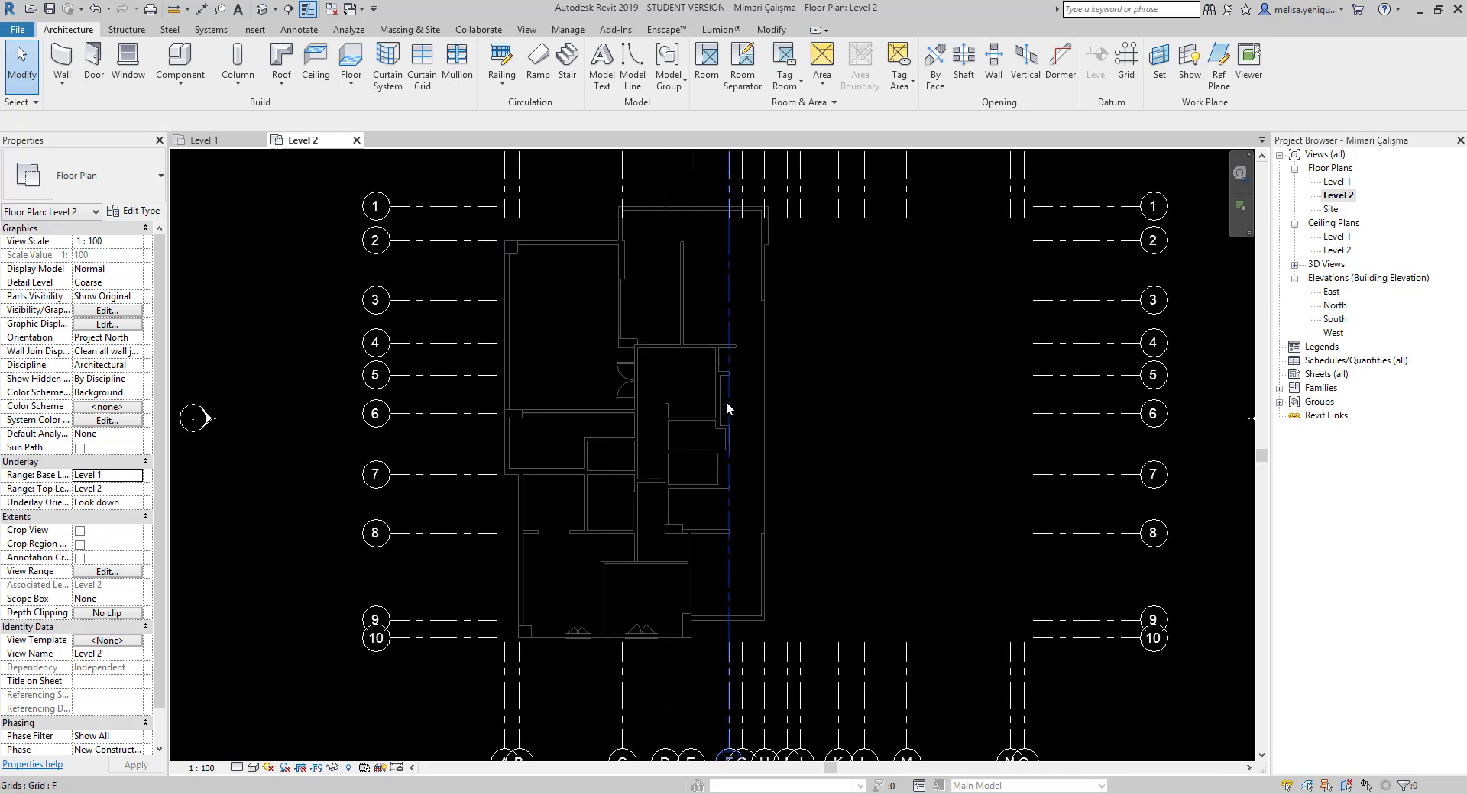
pyautogui.scroll(1, 725, 401)
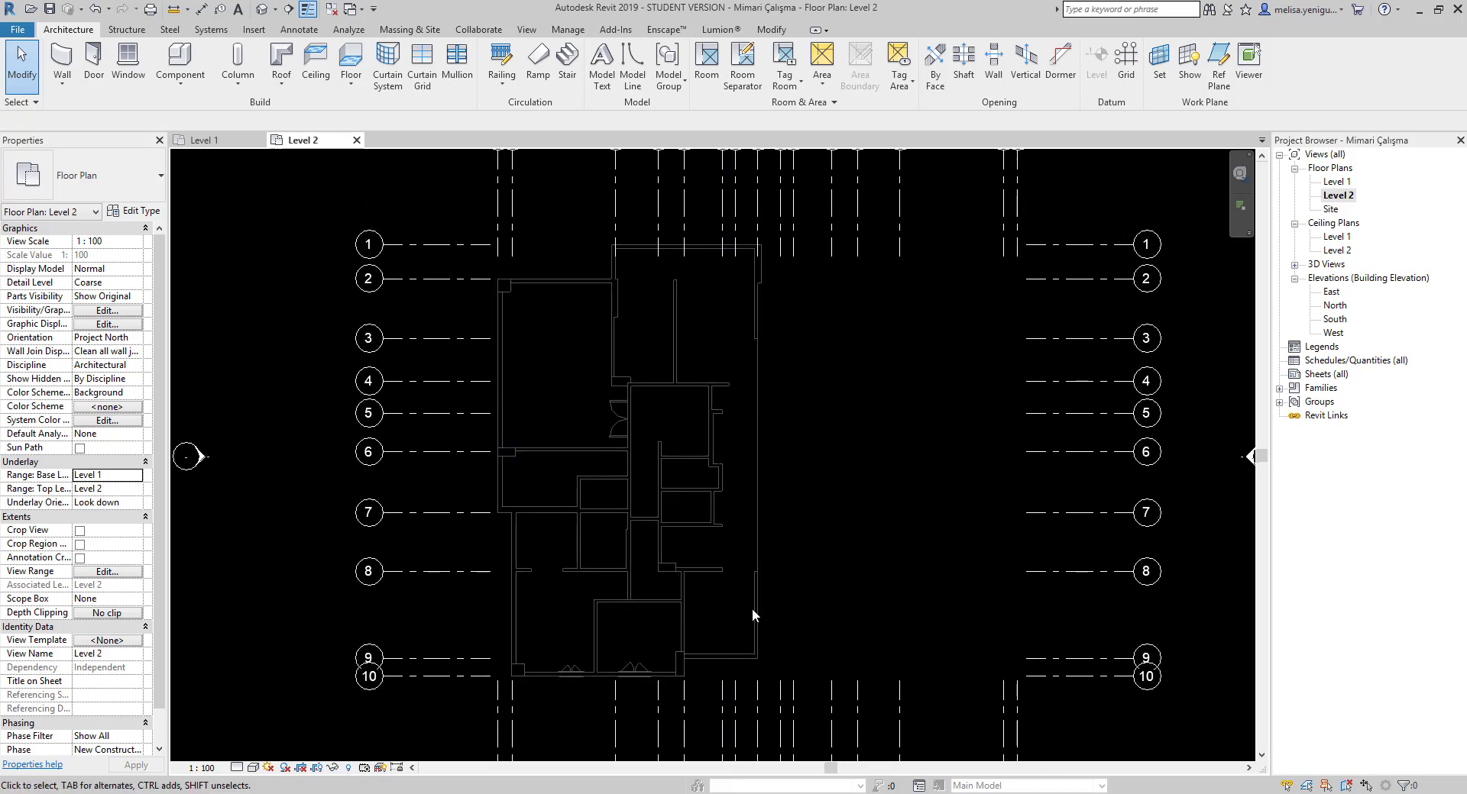
pyautogui.moveTo(719, 647); pyautogui.dragTo(588, 383, button='middle')
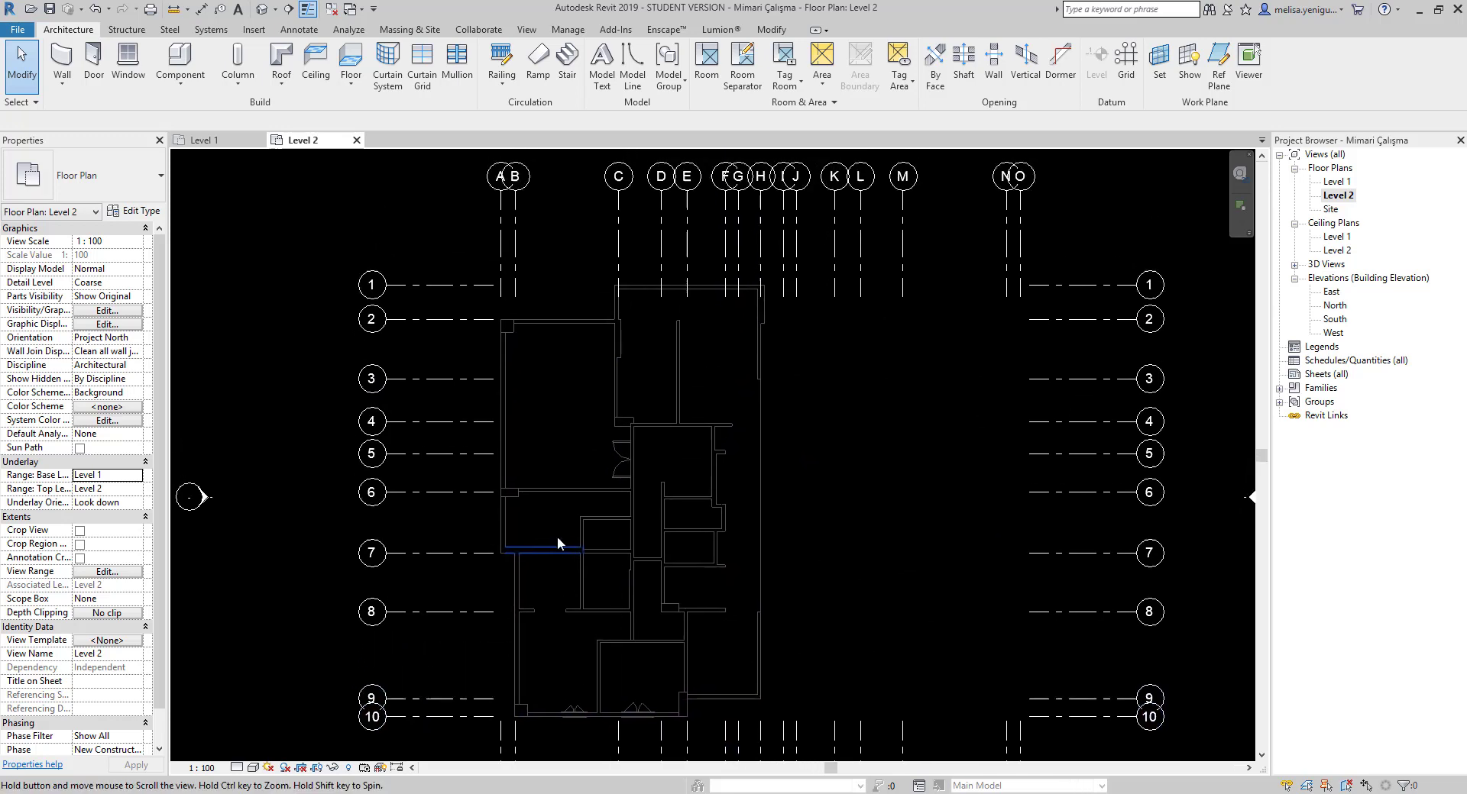
# Zoom to fit, start a new Level 2 floor, and choose Pick Lines.
pyautogui.press('z')
pyautogui.press('f')
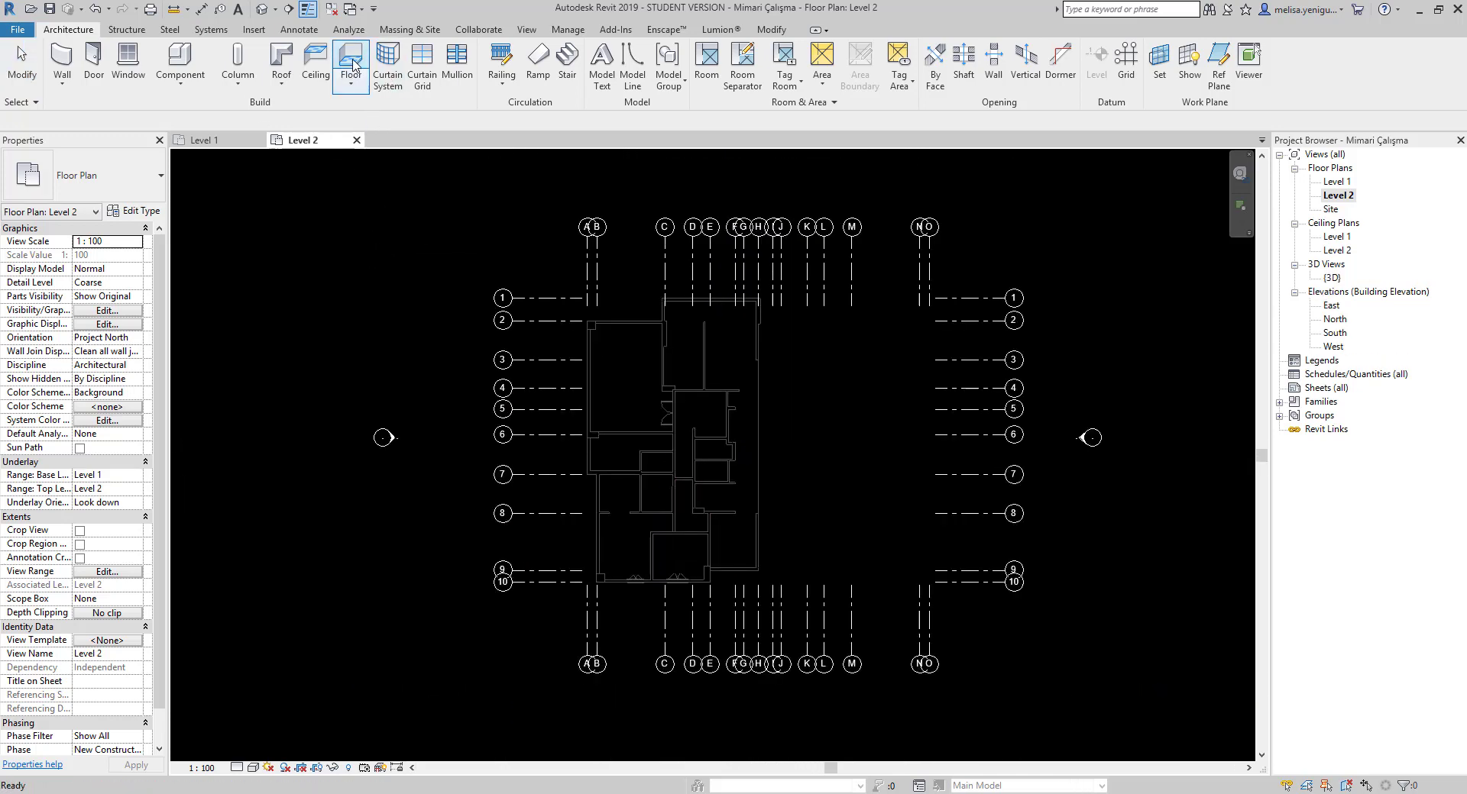
pyautogui.click(352, 61)
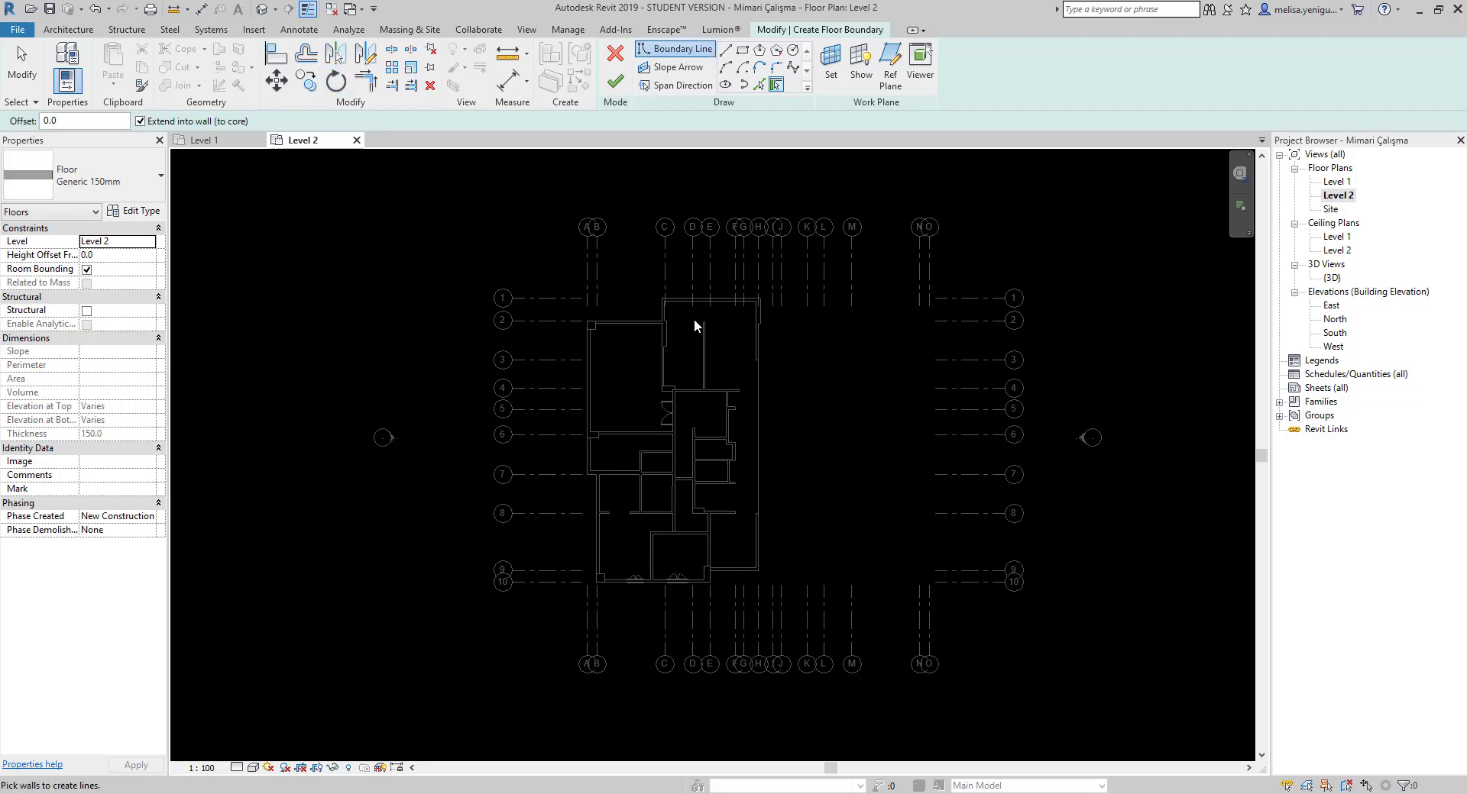
pyautogui.click(760, 85)
# Pick boundary lines along grid 2, grid 1 and two vertical wall edges.
pyautogui.scroll(2, 599, 310)
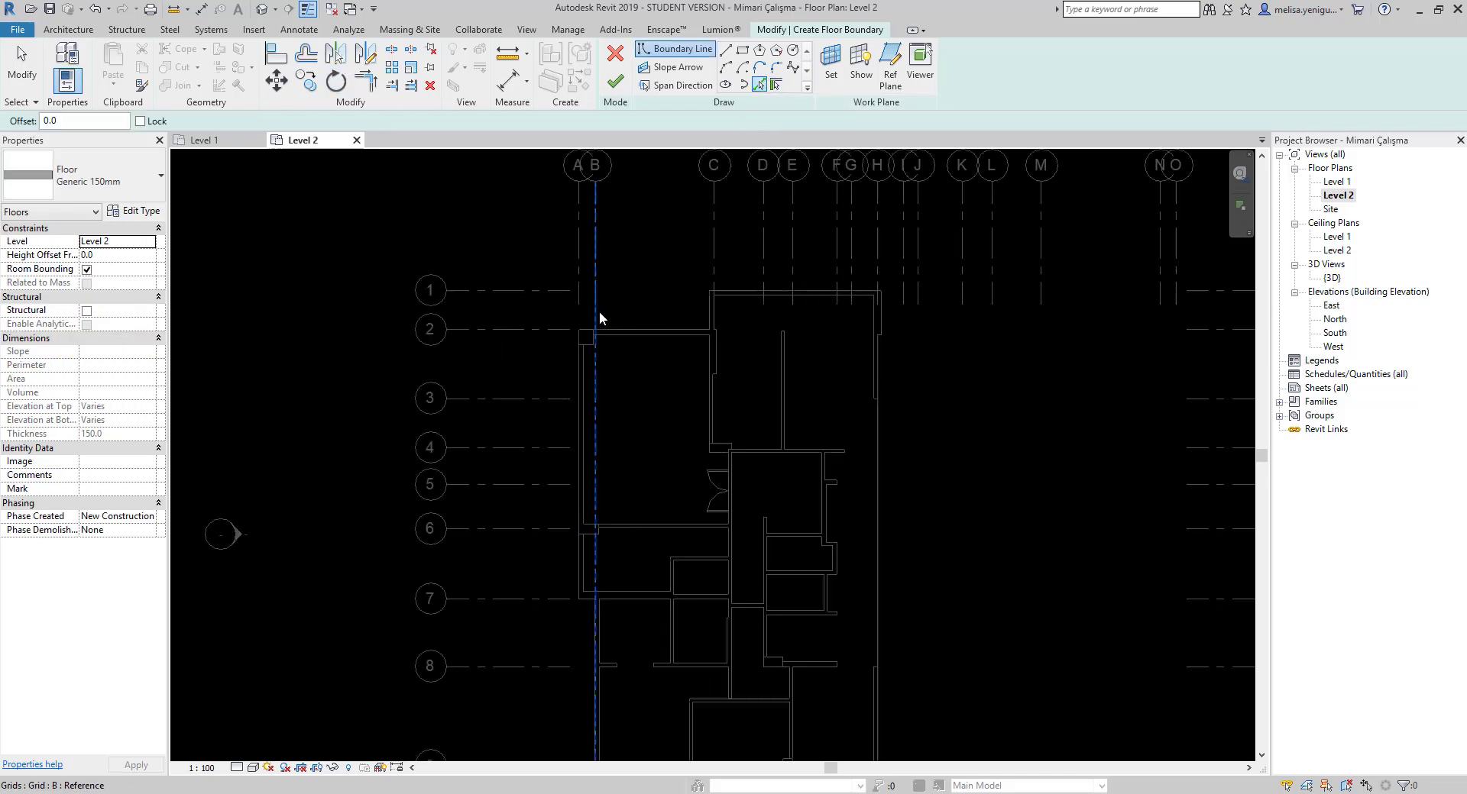
pyautogui.scroll(3, 587, 328)
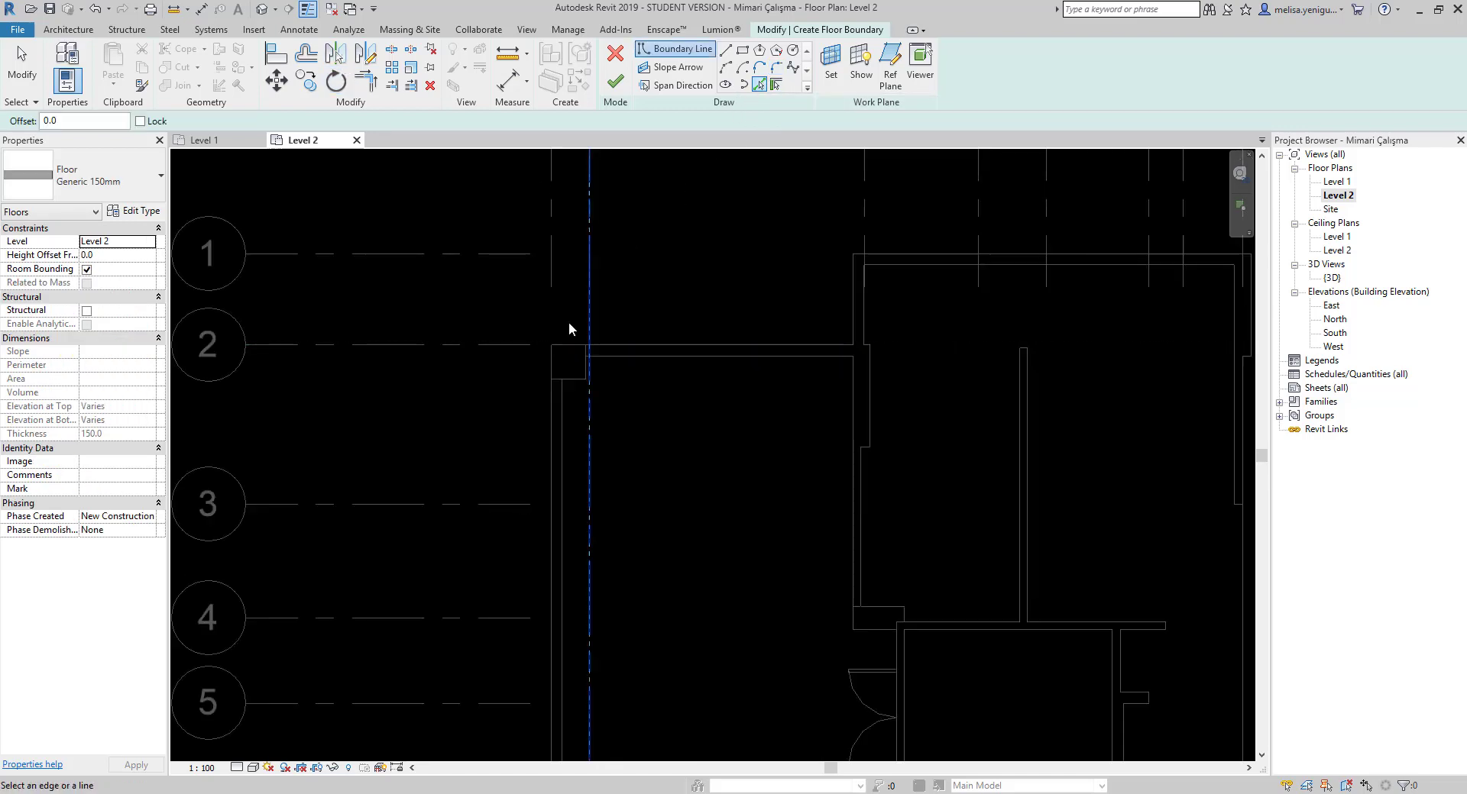
pyautogui.click(575, 345)
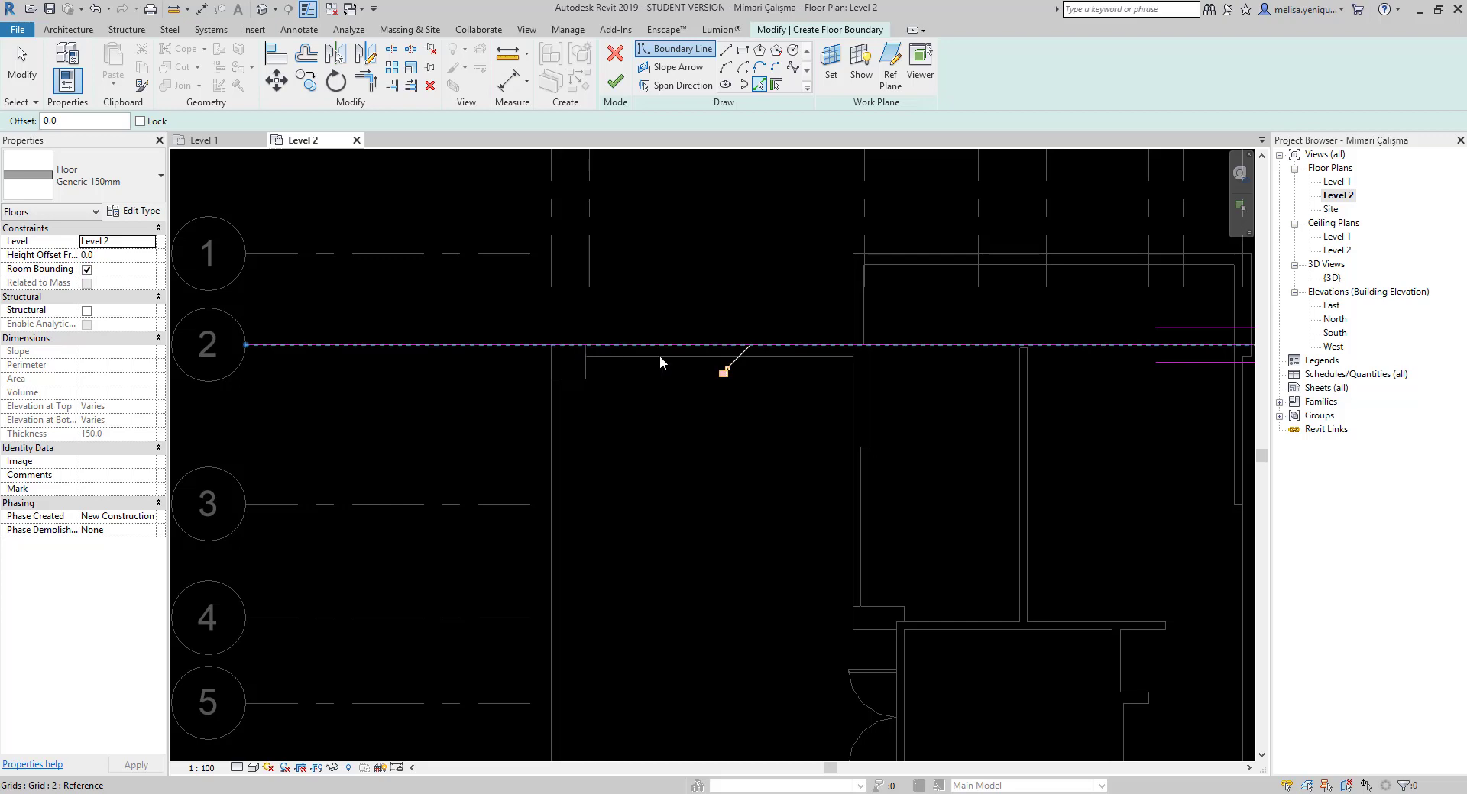
pyautogui.click(854, 333)
pyautogui.scroll(-1, 856, 291)
pyautogui.click(895, 258)
pyautogui.scroll(-1, 959, 356)
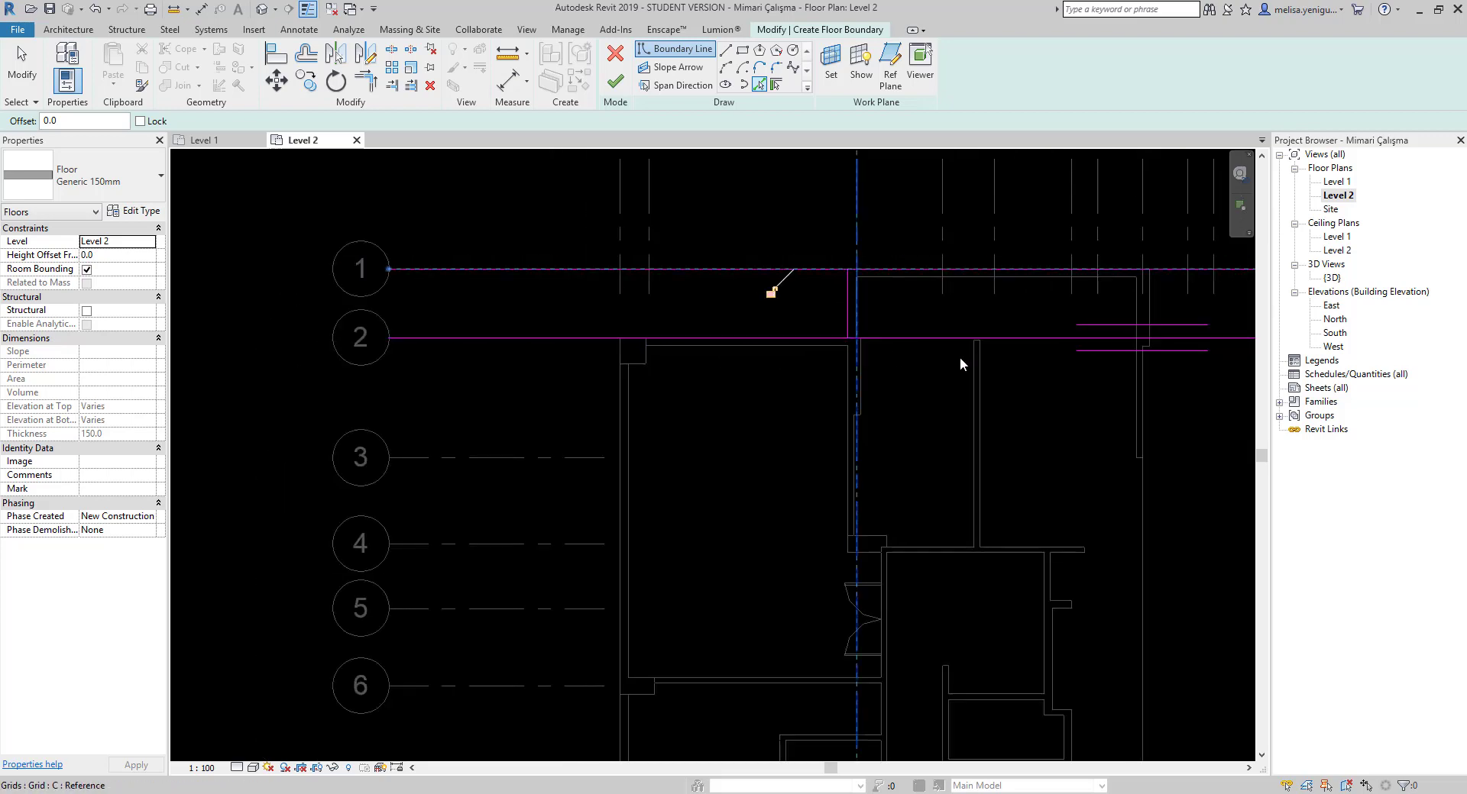
pyautogui.moveTo(959, 356); pyautogui.dragTo(809, 338, button='middle')
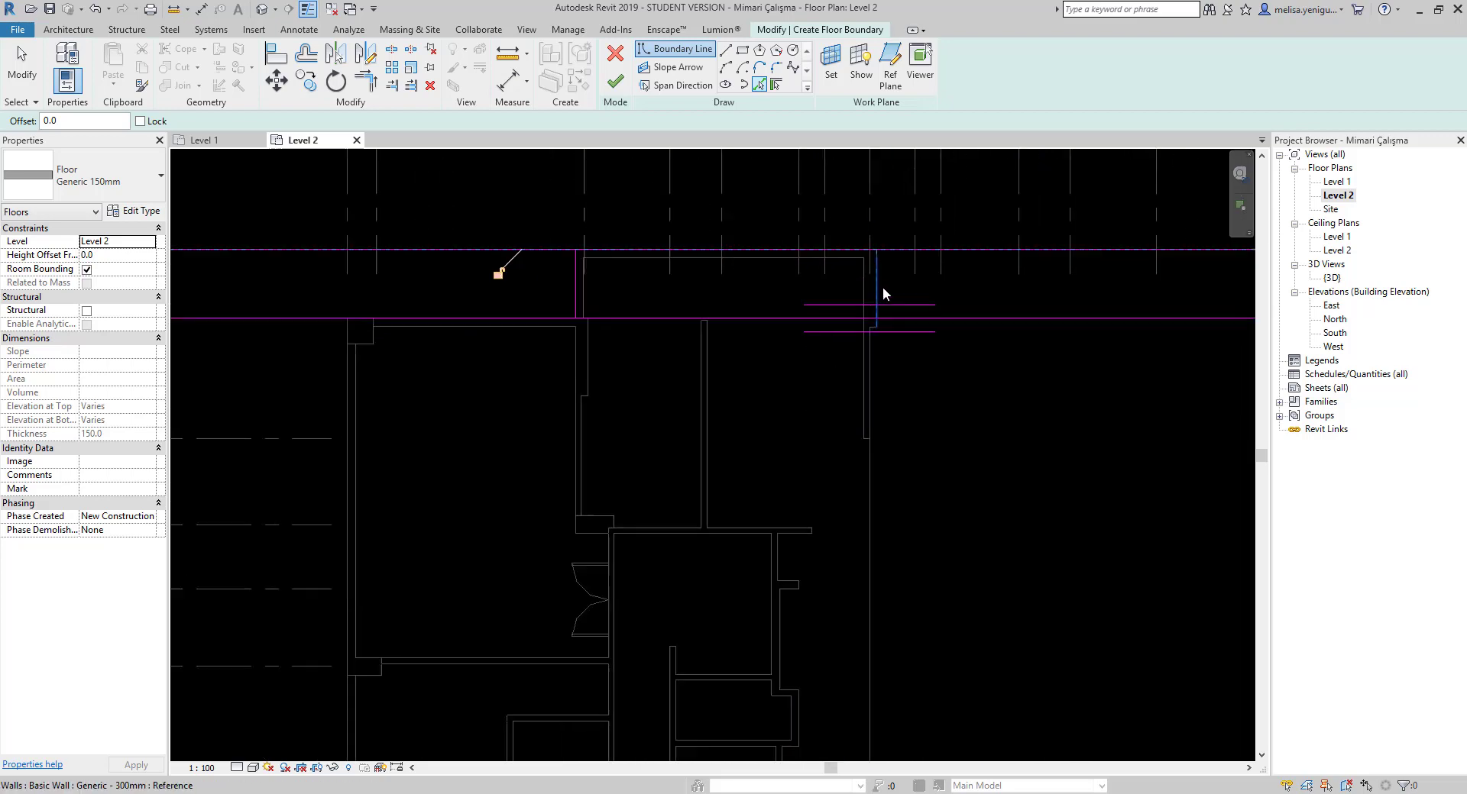
pyautogui.click(880, 305)
# Pick boundary lines along grids H, 10 and A, then stop picking.
pyautogui.scroll(-1, 872, 393)
pyautogui.scroll(-2, 915, 382)
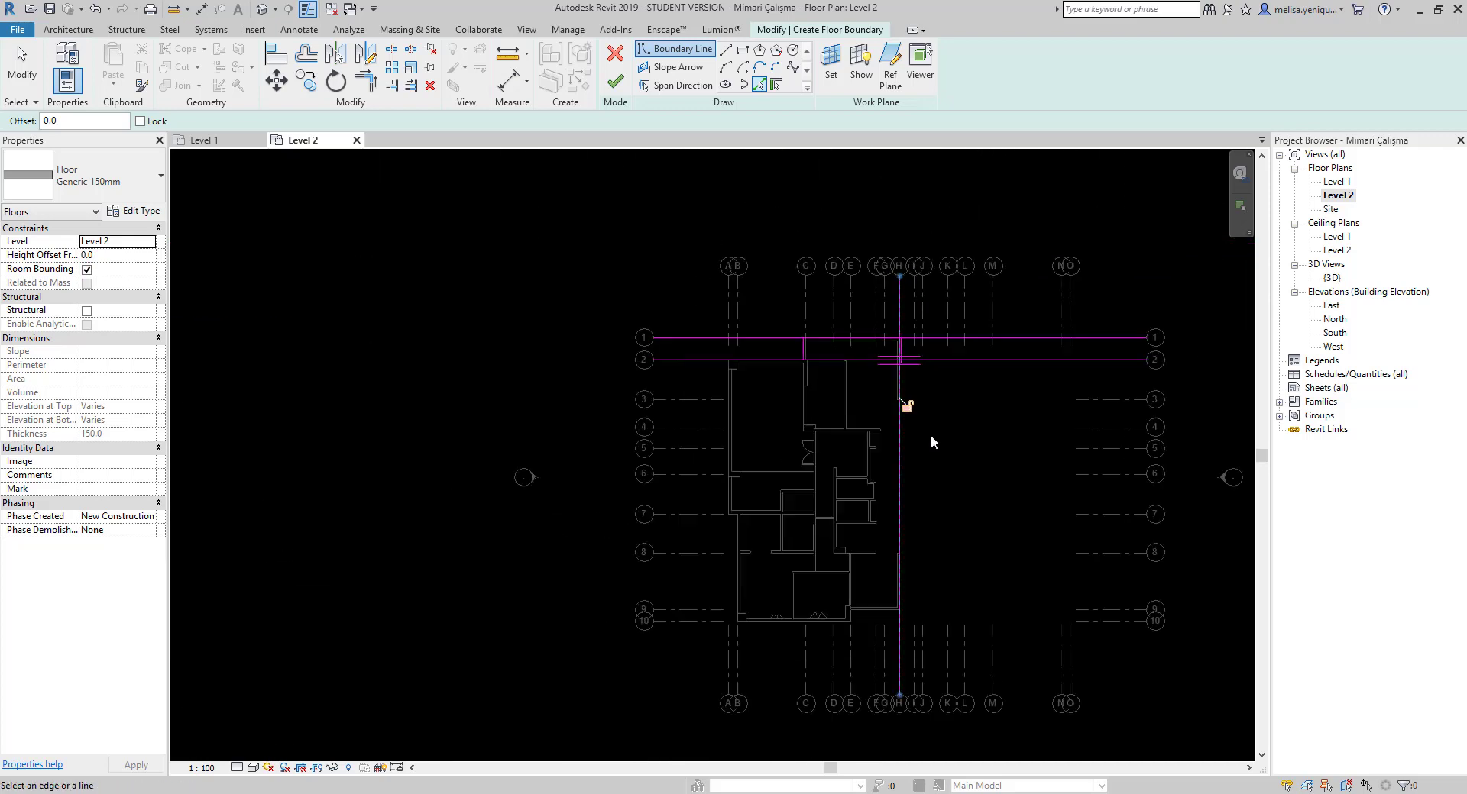
pyautogui.scroll(-1, 930, 434)
pyautogui.click(885, 493)
pyautogui.scroll(1, 866, 538)
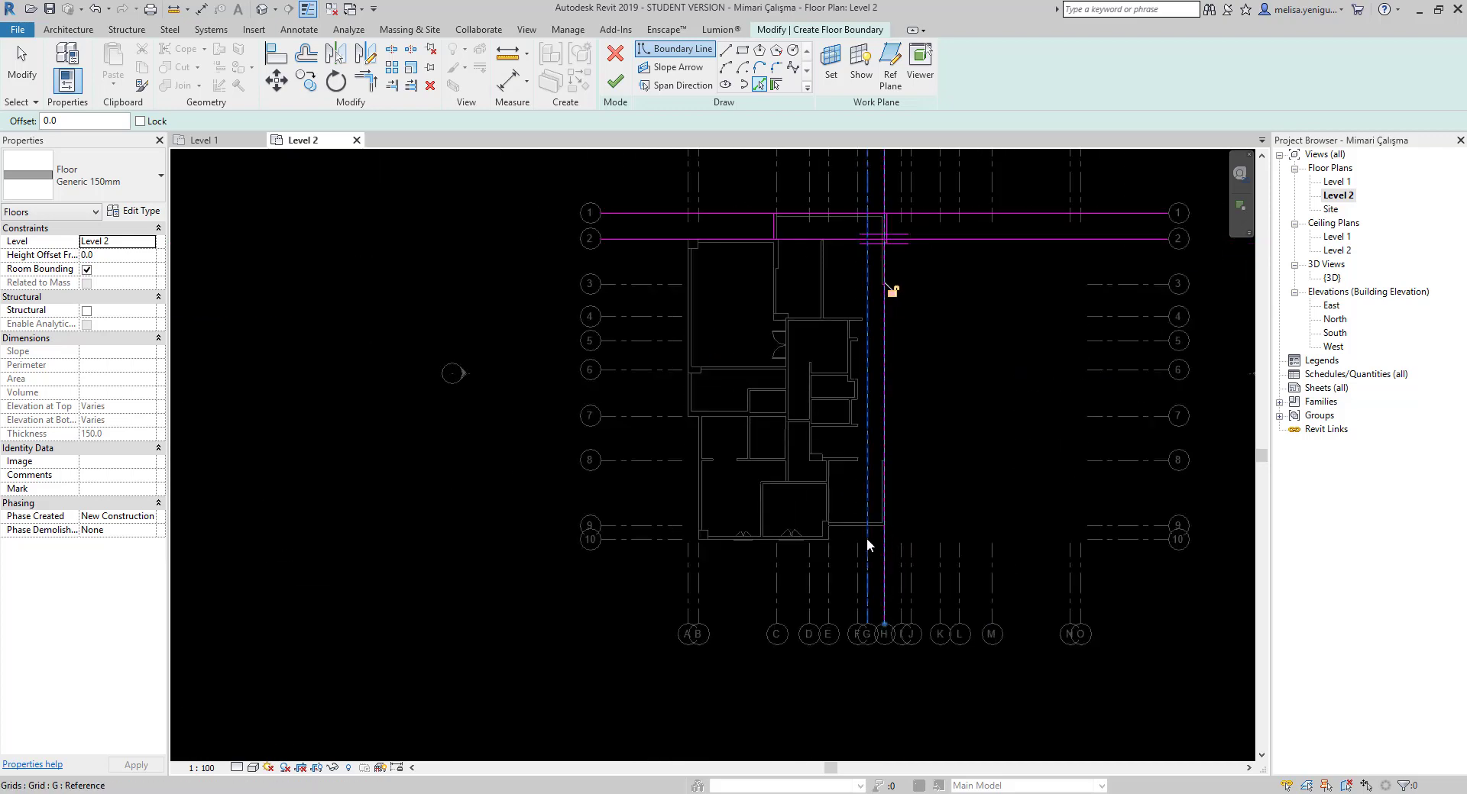
pyautogui.scroll(2, 842, 524)
pyautogui.scroll(1, 848, 509)
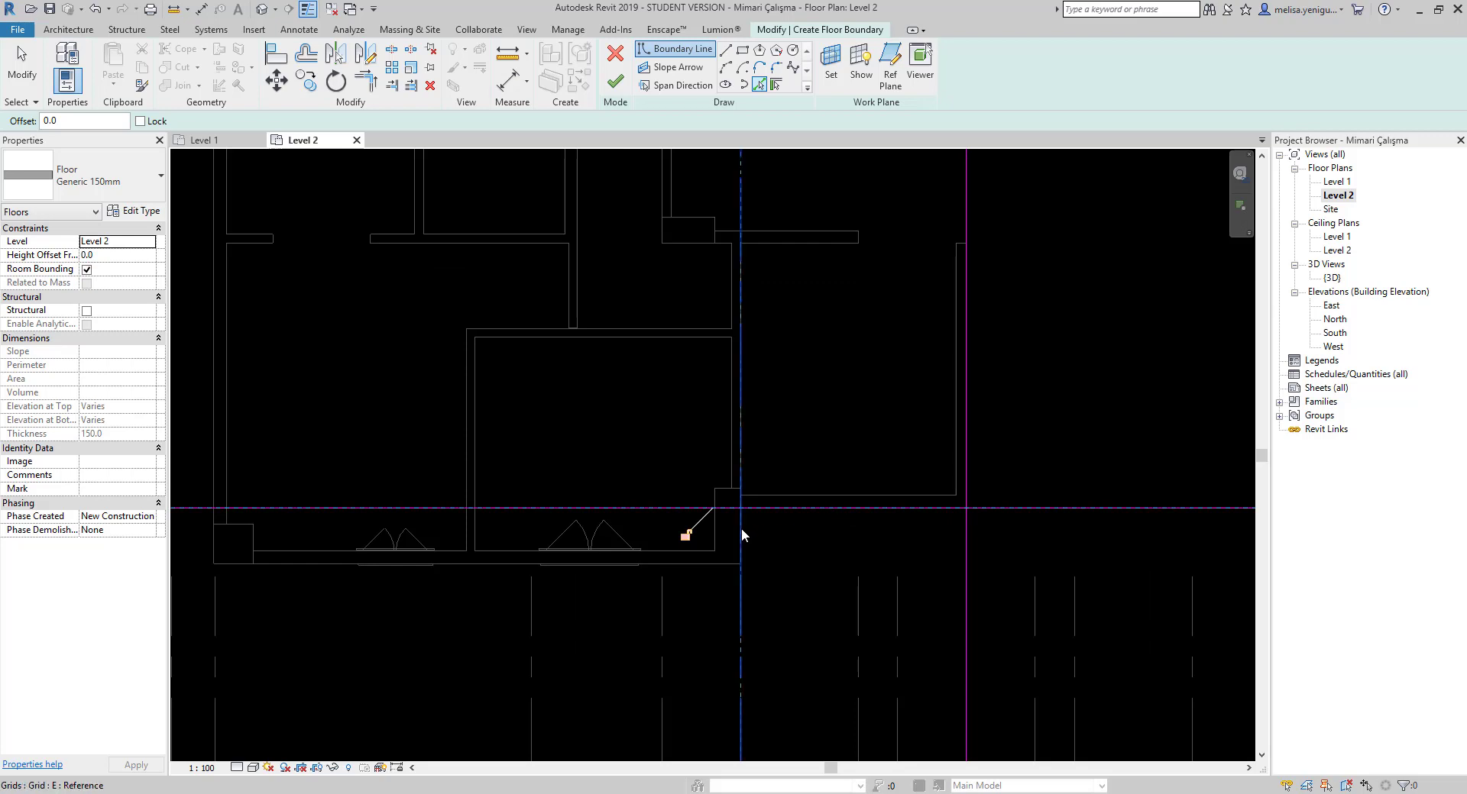
pyautogui.click(690, 567)
pyautogui.scroll(-2, 702, 535)
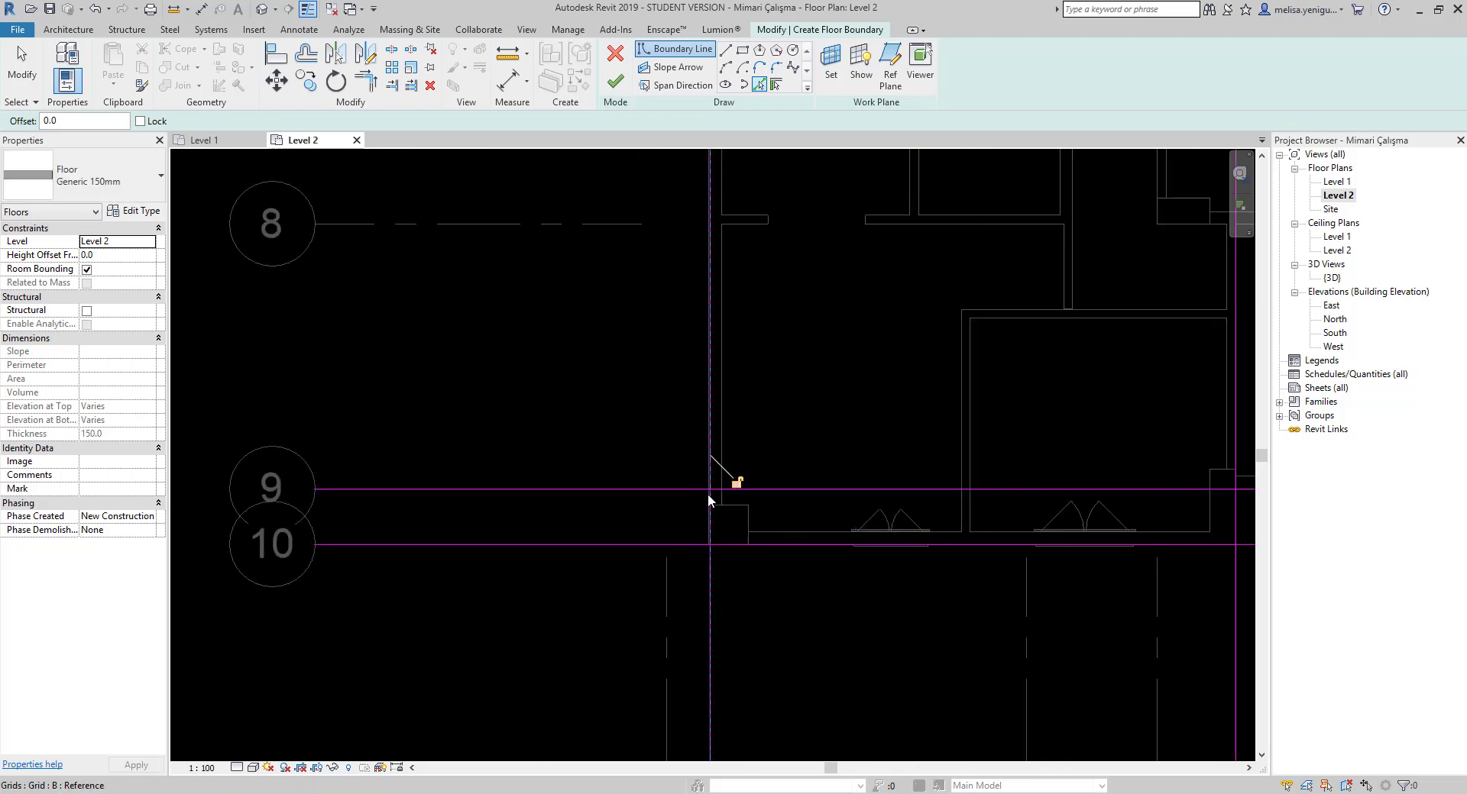
pyautogui.scroll(2, 741, 493)
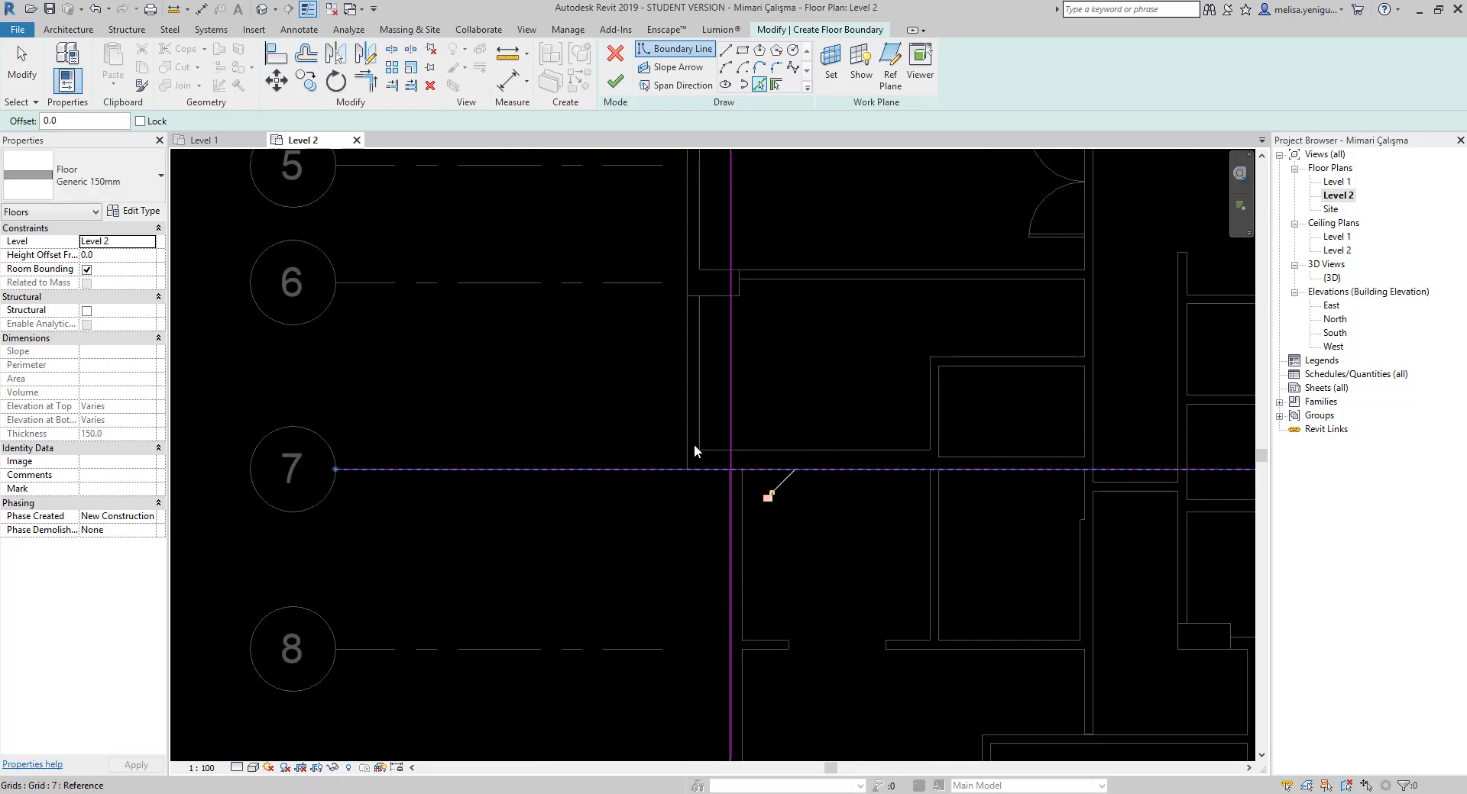
pyautogui.click(692, 466)
pyautogui.scroll(-2, 701, 487)
pyautogui.scroll(-2, 697, 550)
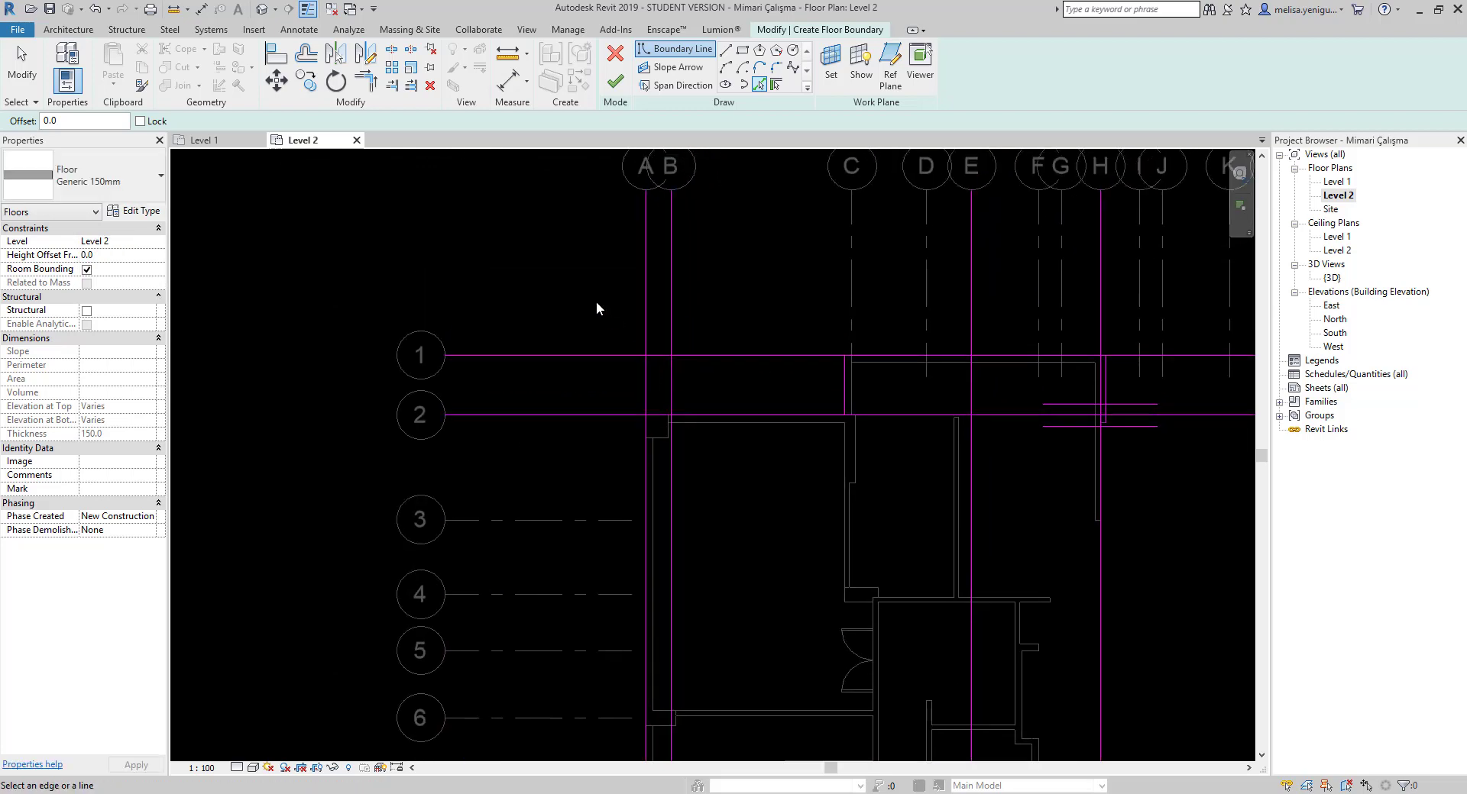
pyautogui.press('Escape')
# Trim the grid A and top boundary lines into clean corners with Trim/Extend to Corner.
pyautogui.click(366, 80)
pyautogui.scroll(1, 663, 472)
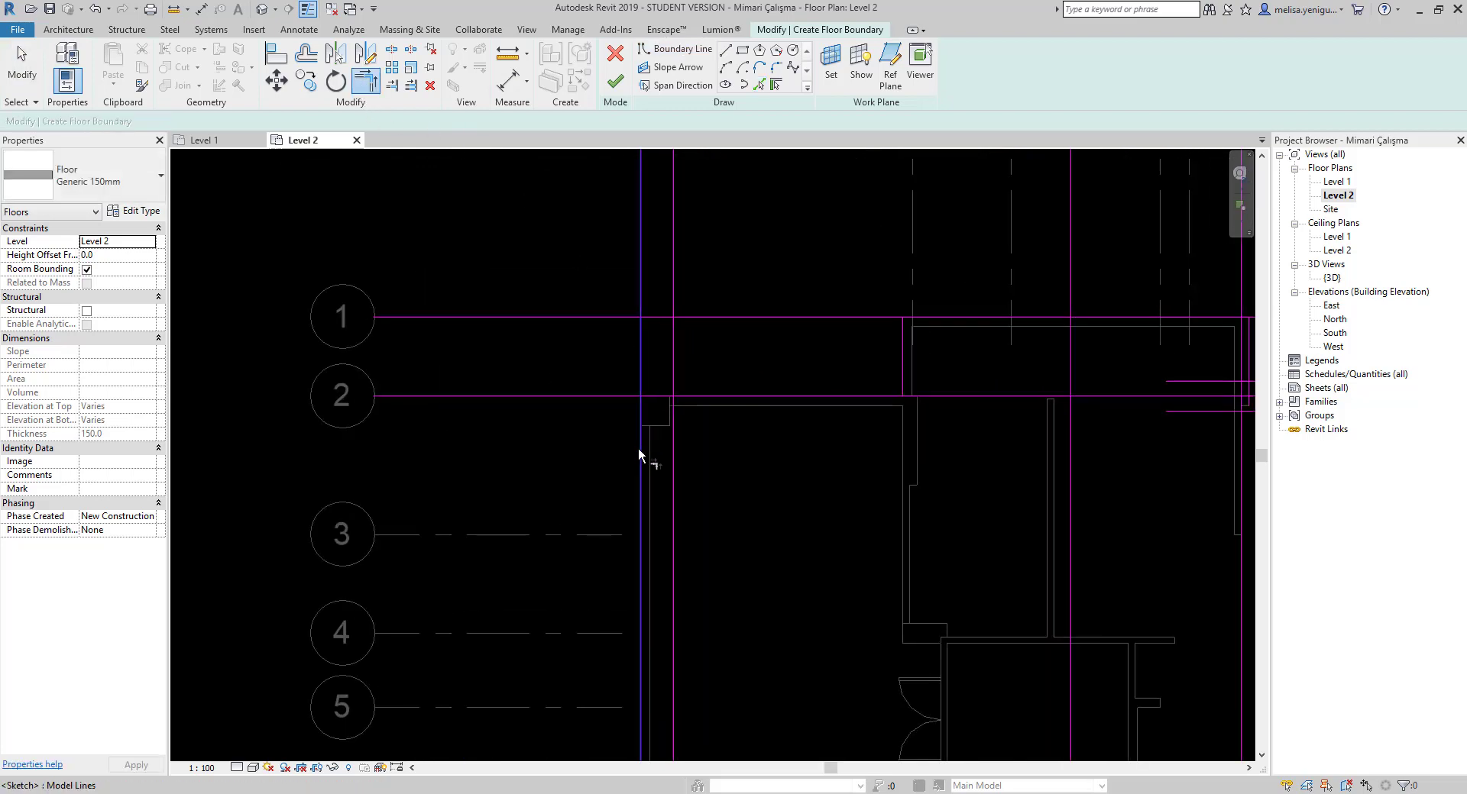
pyautogui.click(640, 447)
pyautogui.moveTo(1029, 428); pyautogui.dragTo(534, 488, button='middle')
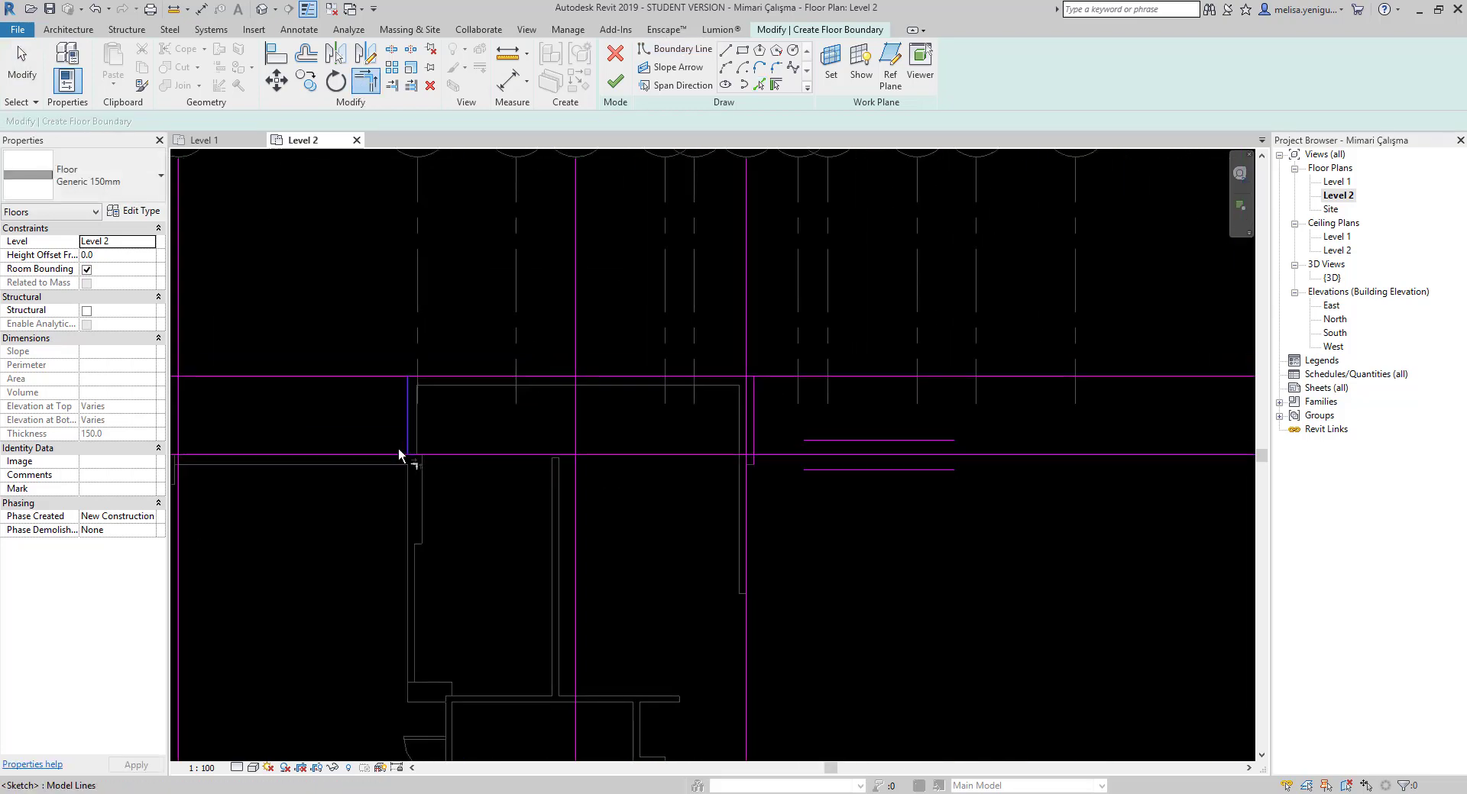
pyautogui.click(406, 417)
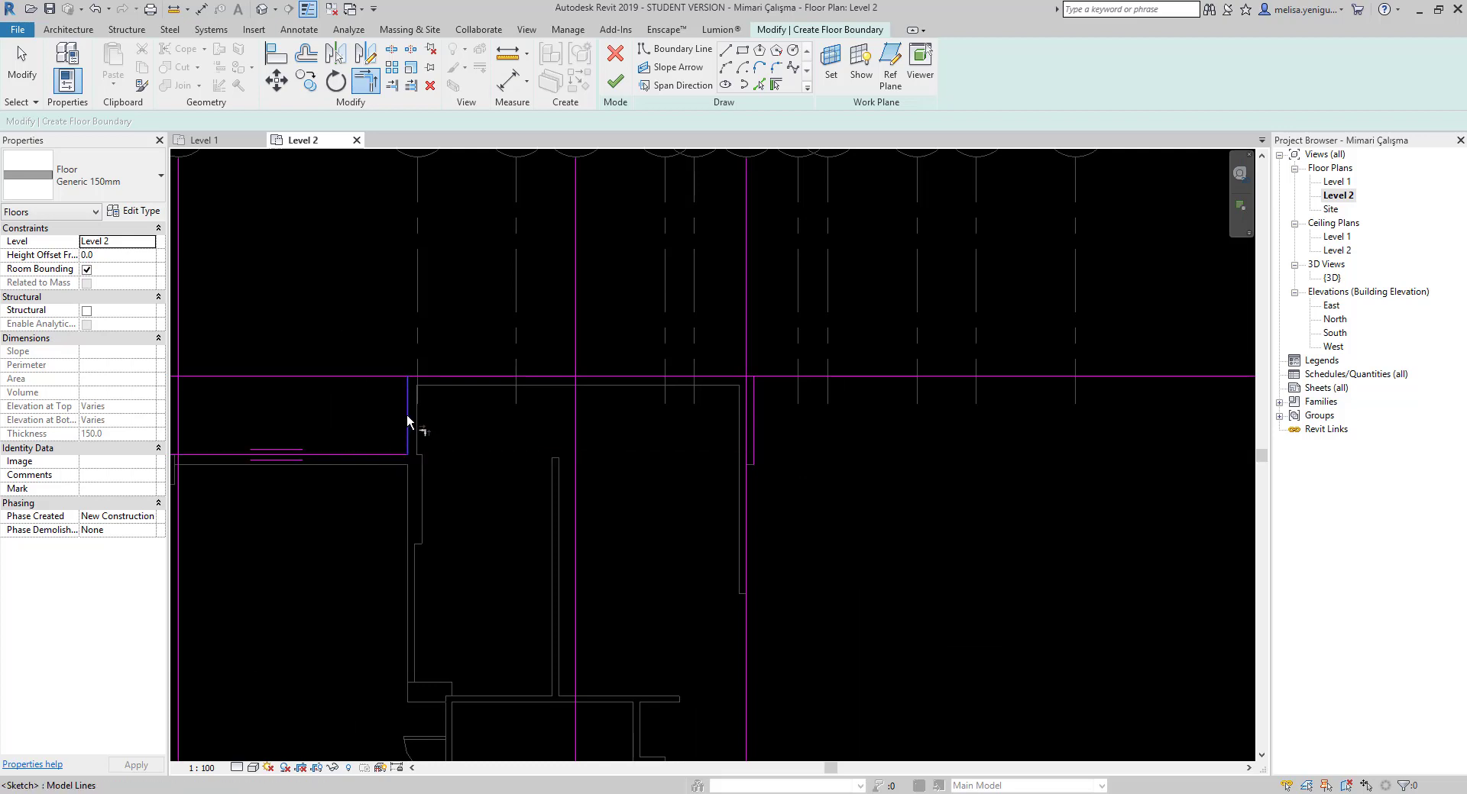
pyautogui.click(611, 375)
pyautogui.click(754, 420)
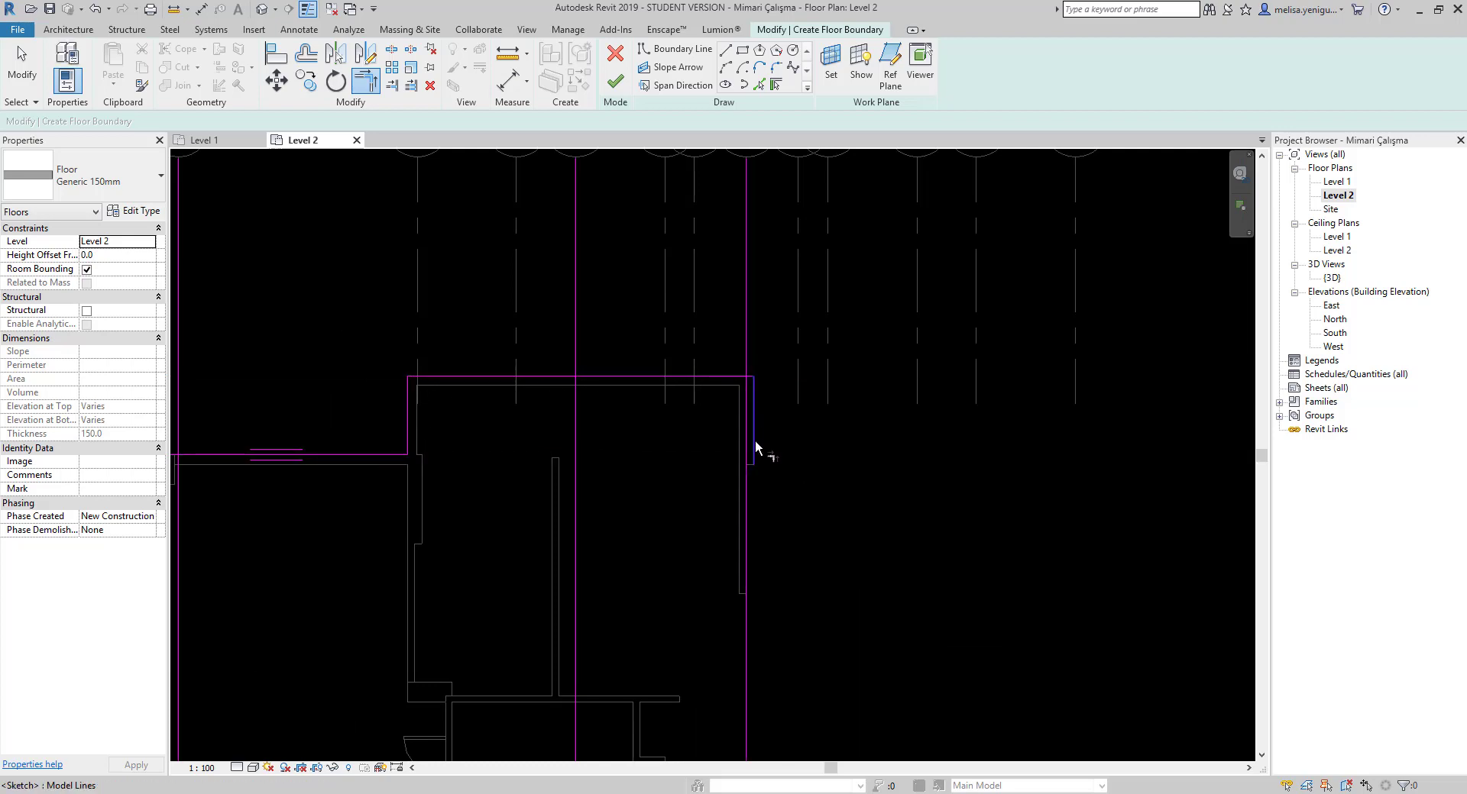
pyautogui.scroll(2, 755, 442)
pyautogui.scroll(1, 741, 458)
pyautogui.press('Escape')
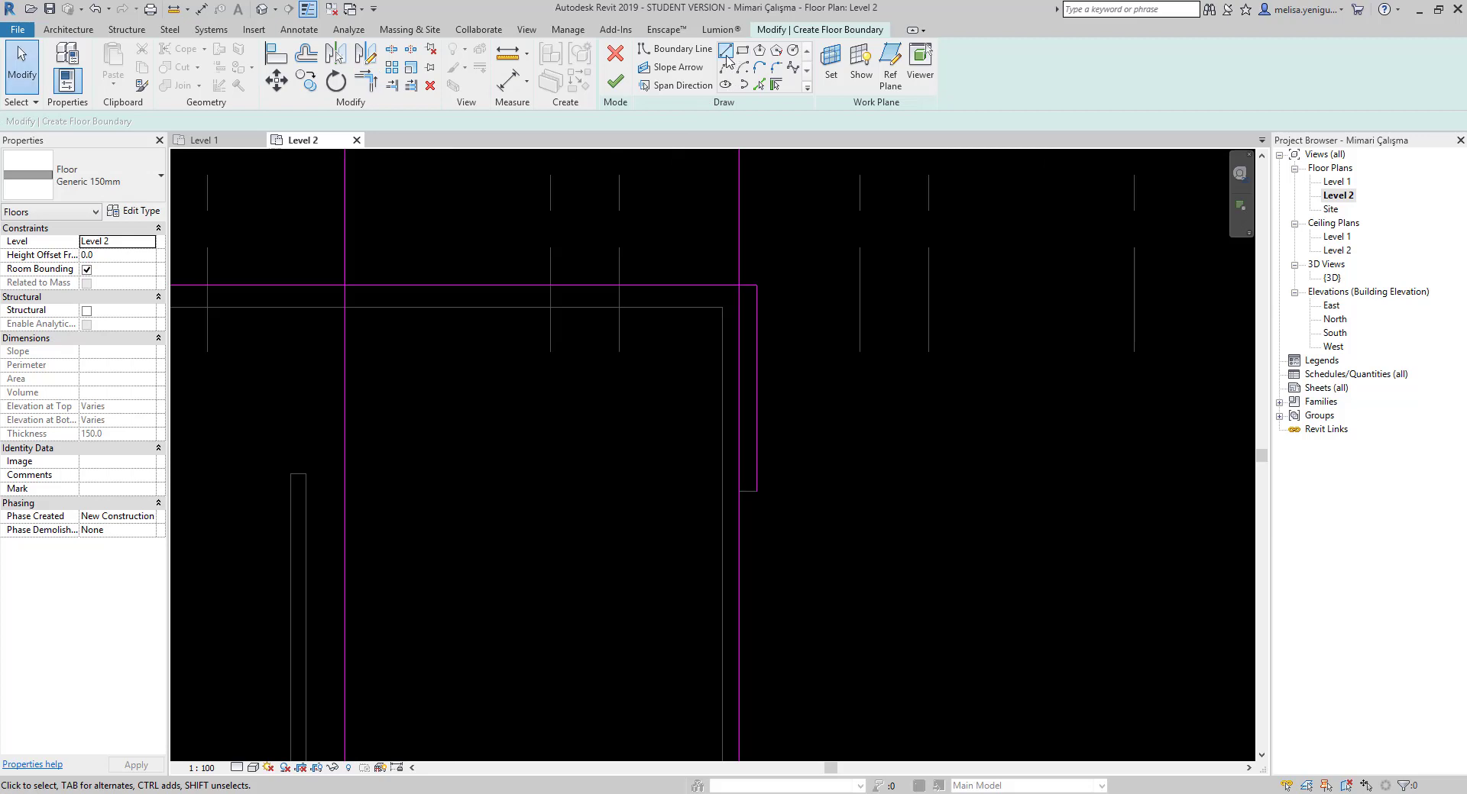
# Drop an accidental new boundary line, then join the next two boundary lines into a closed corner.
pyautogui.click(725, 50)
pyautogui.scroll(2, 735, 490)
pyautogui.click(735, 491)
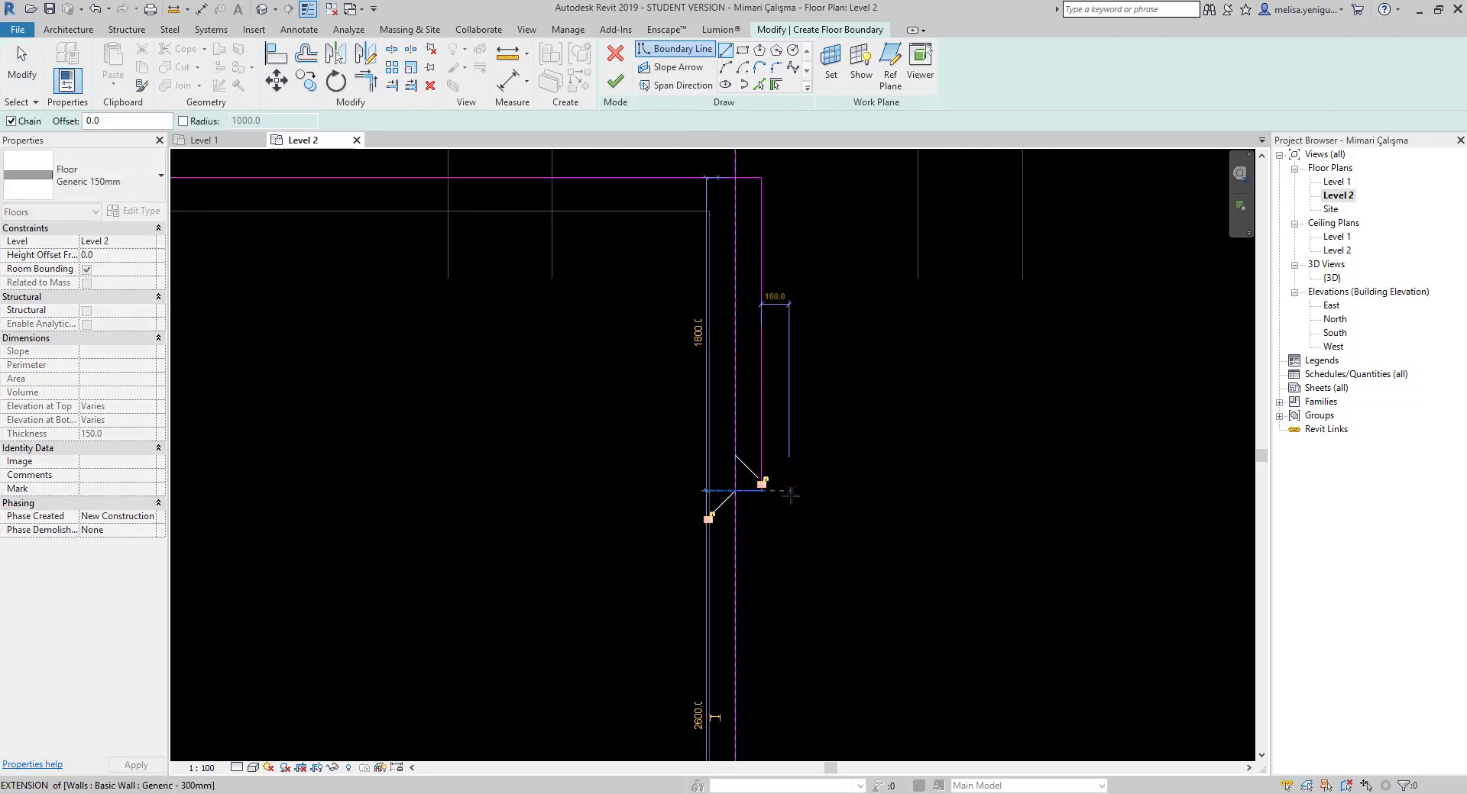
pyautogui.press('Escape')
pyautogui.press('Escape')
pyautogui.click(486, 180)
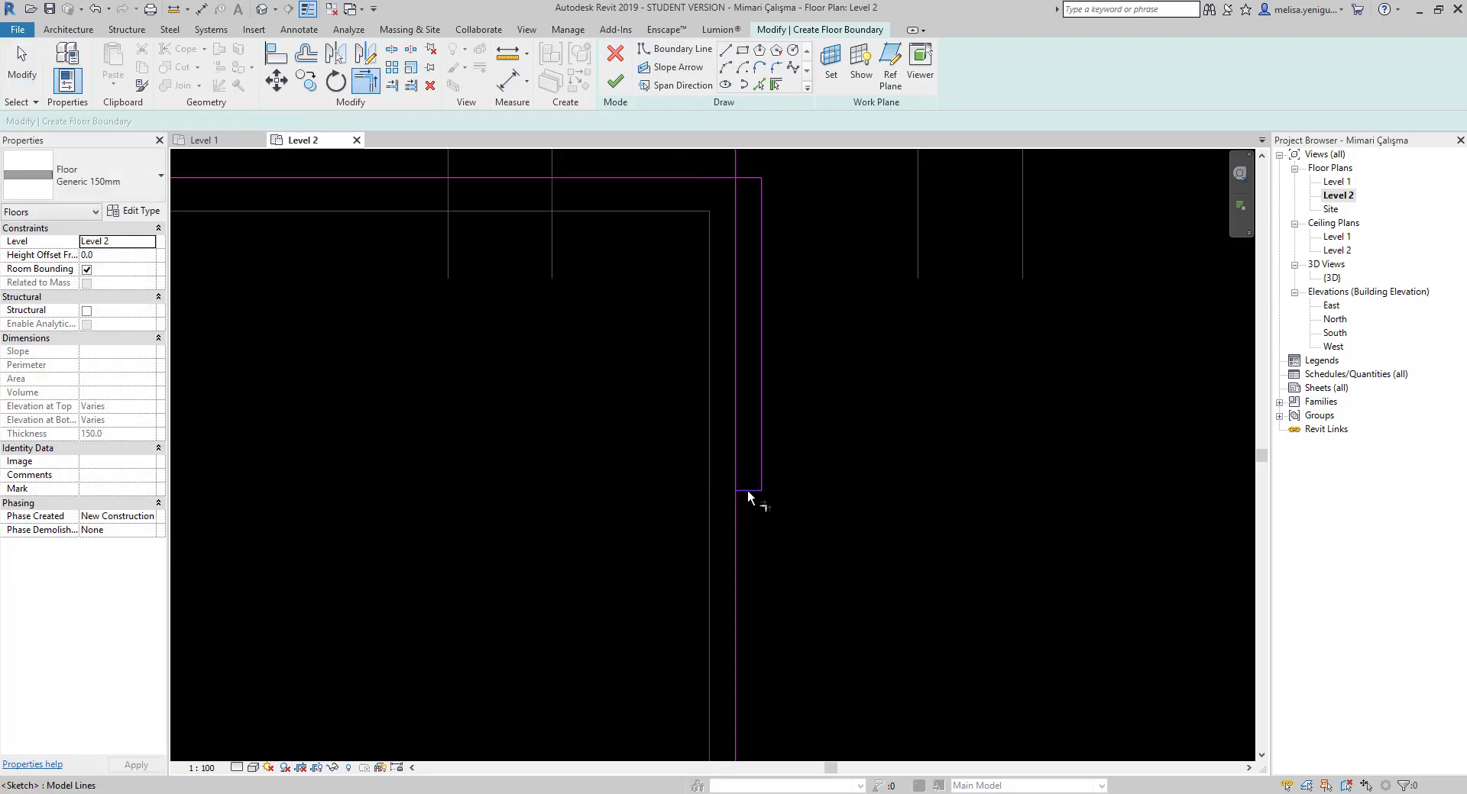
pyautogui.click(737, 512)
pyautogui.scroll(-2, 763, 459)
pyautogui.scroll(-2, 810, 535)
pyautogui.scroll(2, 833, 454)
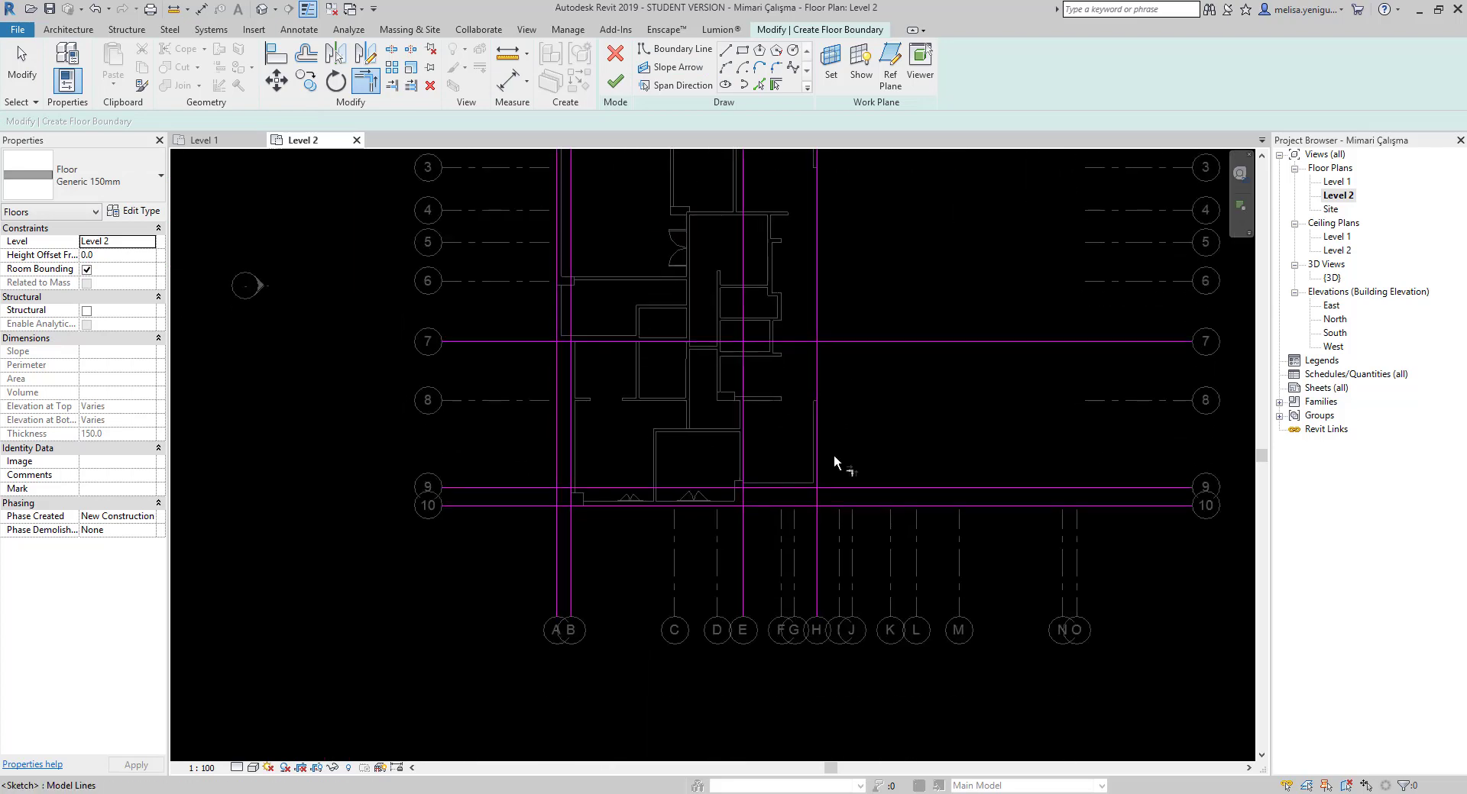
pyautogui.scroll(2, 817, 449)
pyautogui.scroll(2, 800, 465)
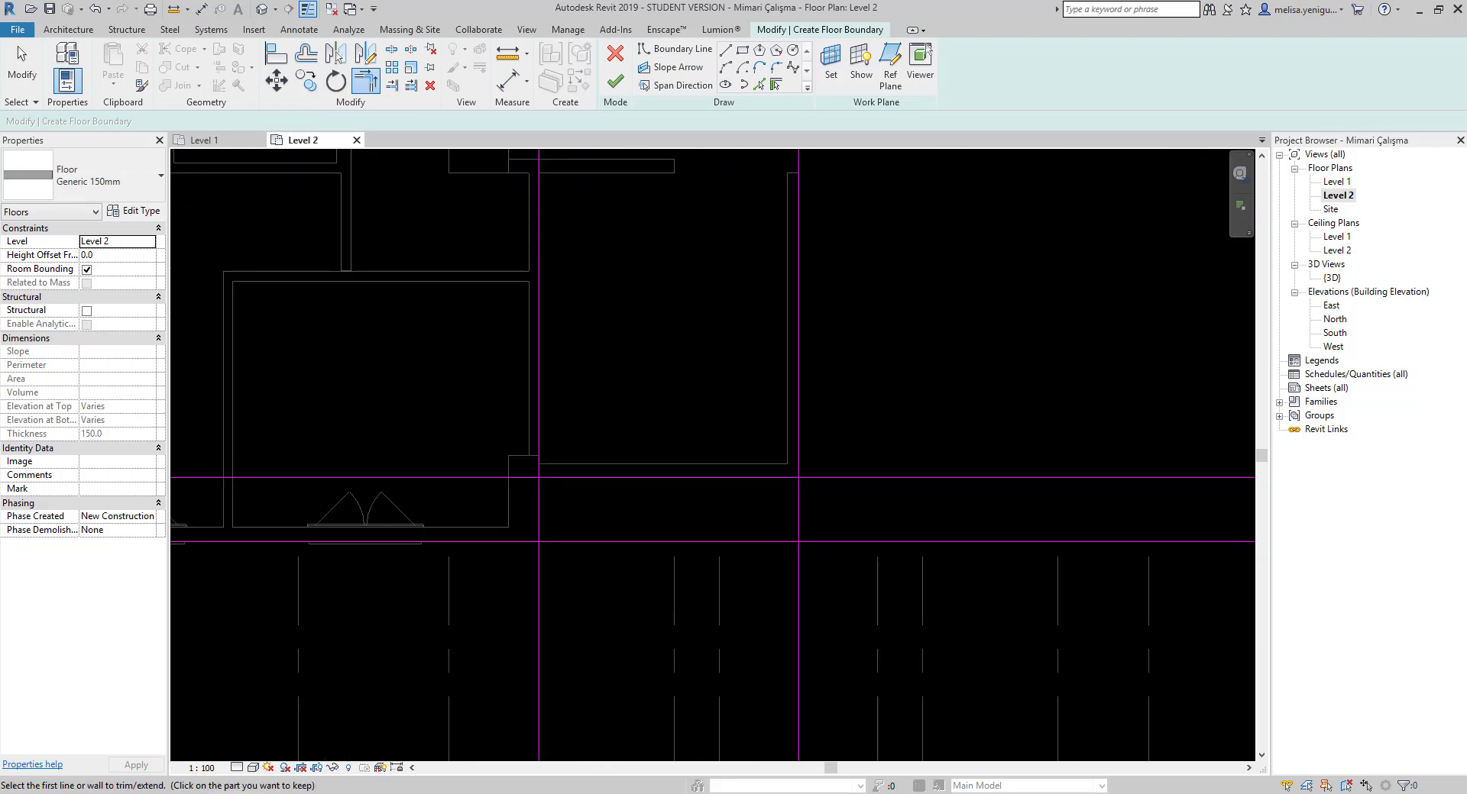
# Trim the remaining crossing lines into L corners, including the bottom-left corner at grid 10.
pyautogui.click(799, 466)
pyautogui.click(773, 478)
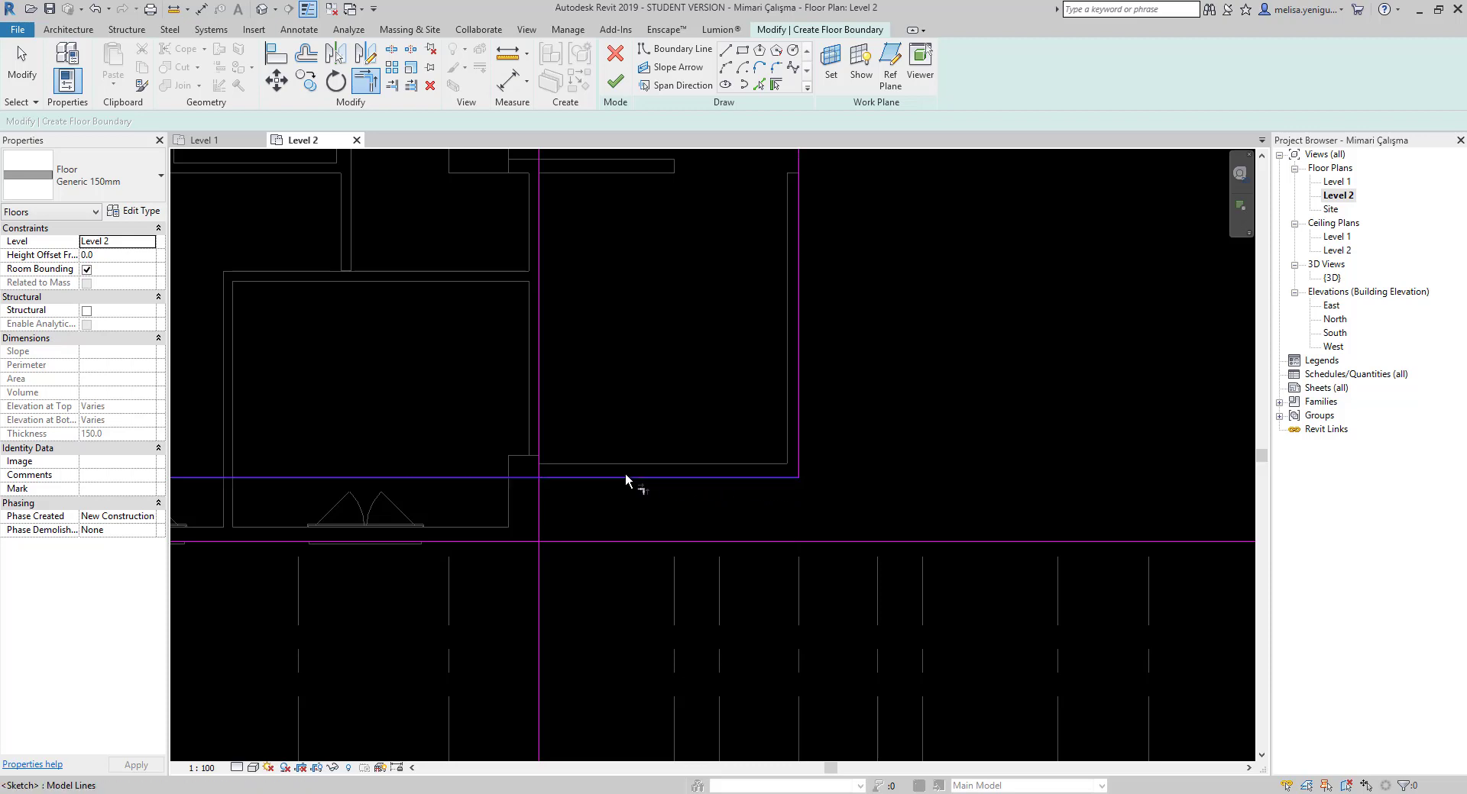
pyautogui.click(546, 490)
pyautogui.moveTo(559, 533); pyautogui.dragTo(708, 438, button='middle')
pyautogui.click(679, 468)
pyautogui.scroll(-2, 680, 473)
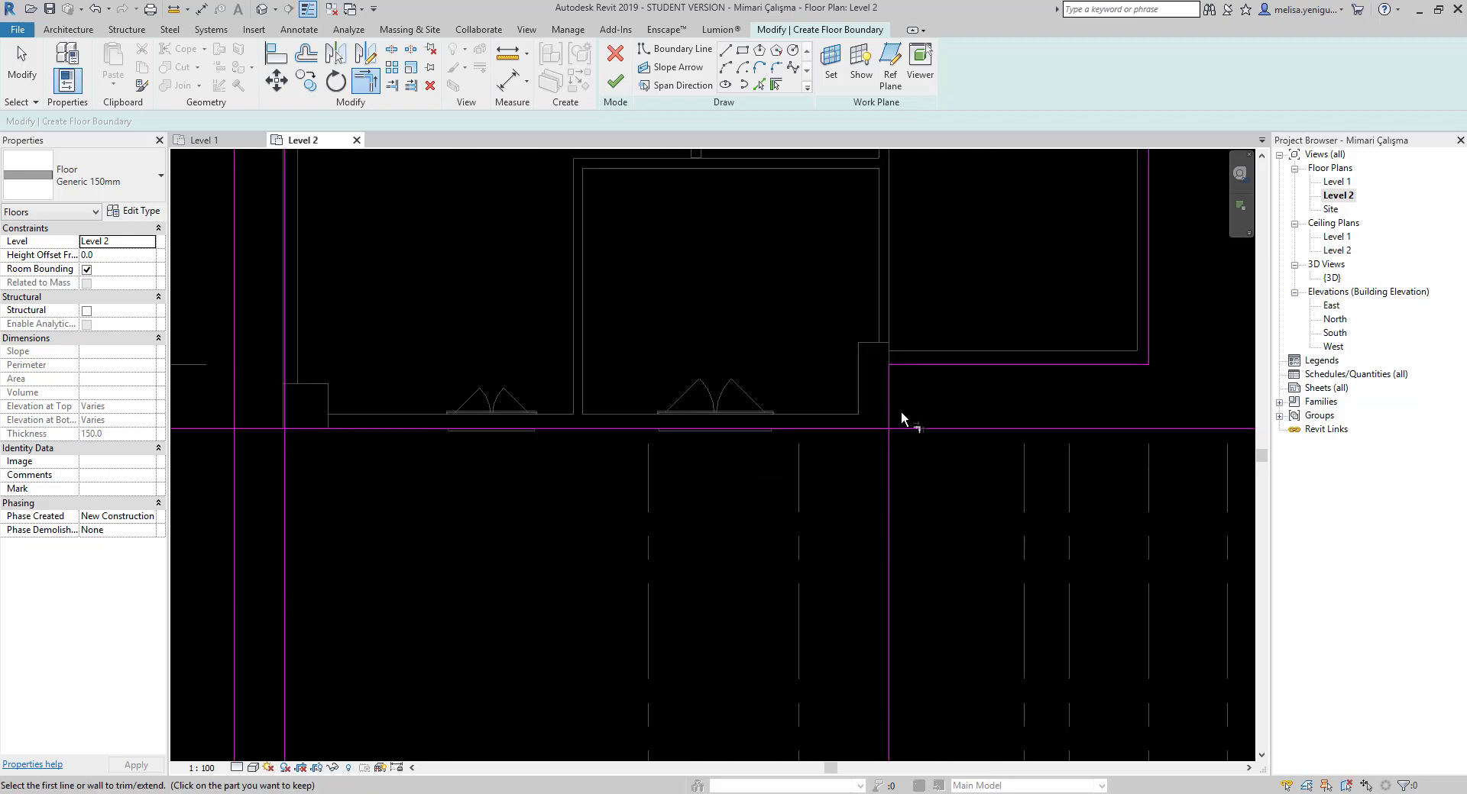
pyautogui.click(873, 422)
pyautogui.scroll(-1, 923, 428)
pyautogui.moveTo(923, 428)
pyautogui.mouseDown(button='middle')
pyautogui.moveTo(762, 466)
pyautogui.moveTo(924, 420)
pyautogui.mouseUp(button='middle')
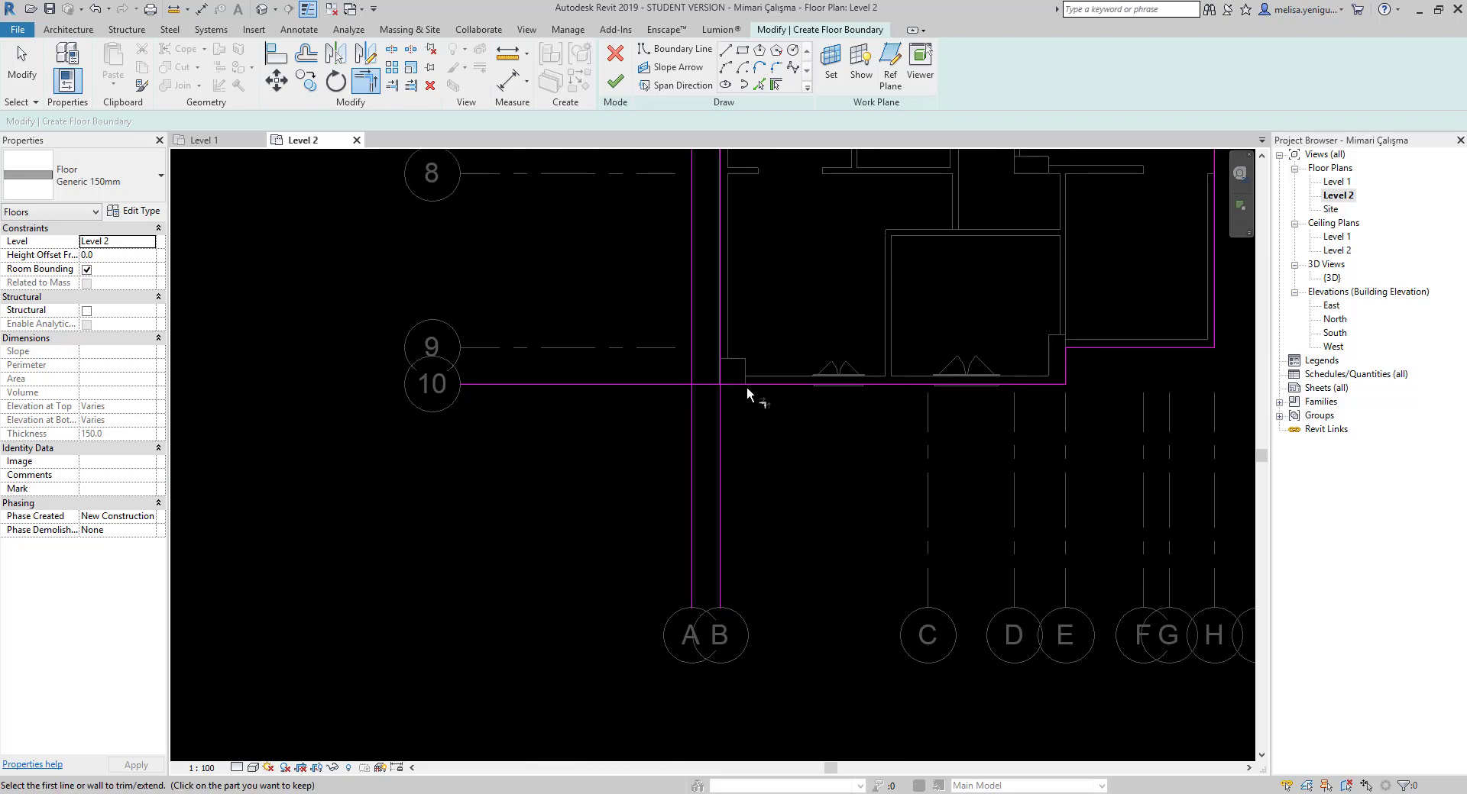
pyautogui.click(744, 385)
pyautogui.click(720, 371)
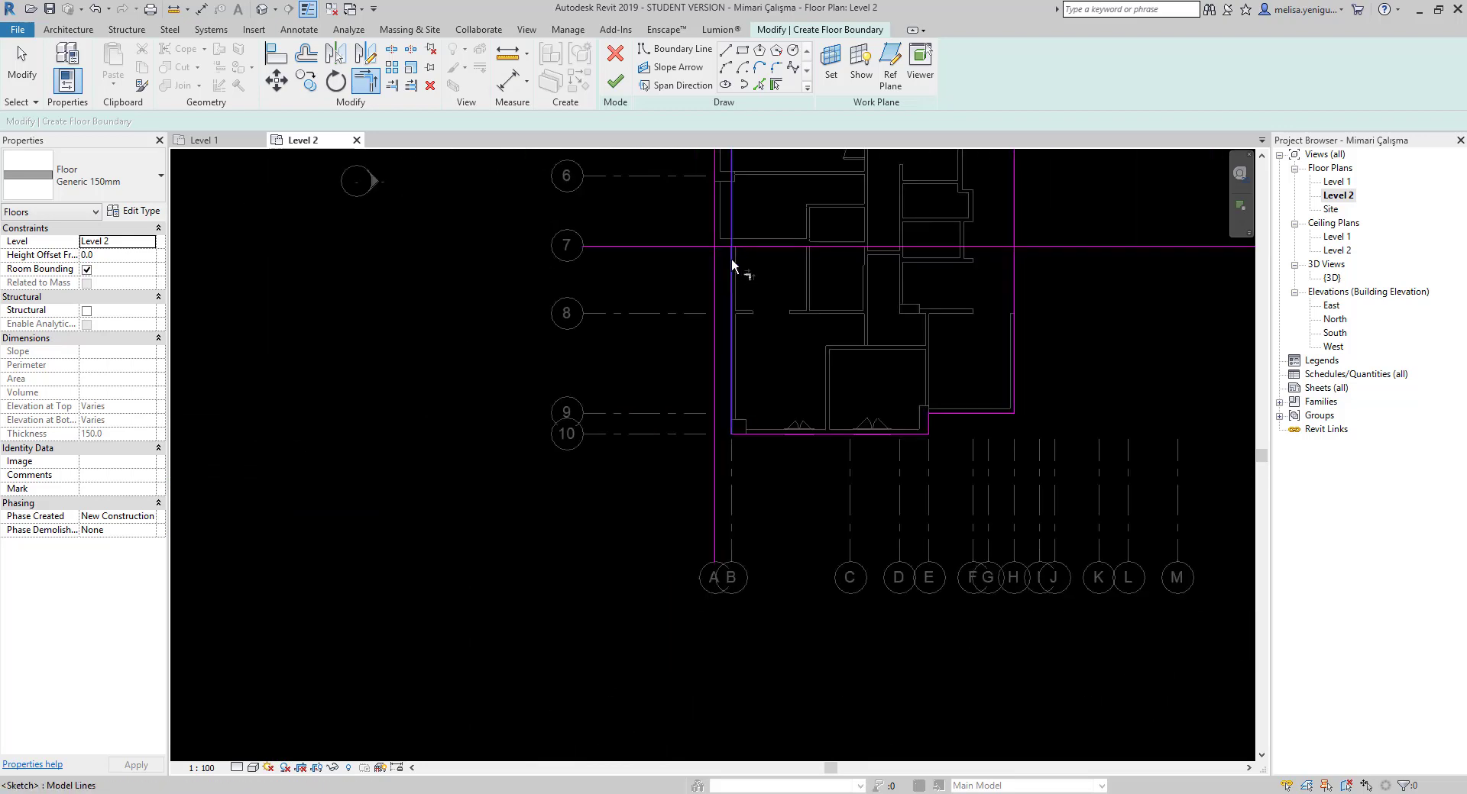
pyautogui.scroll(-2, 731, 268)
pyautogui.scroll(2, 740, 370)
# Close the last boundary corner at grid 7 and exit the trim tool.
pyautogui.click(732, 460)
pyautogui.click(722, 446)
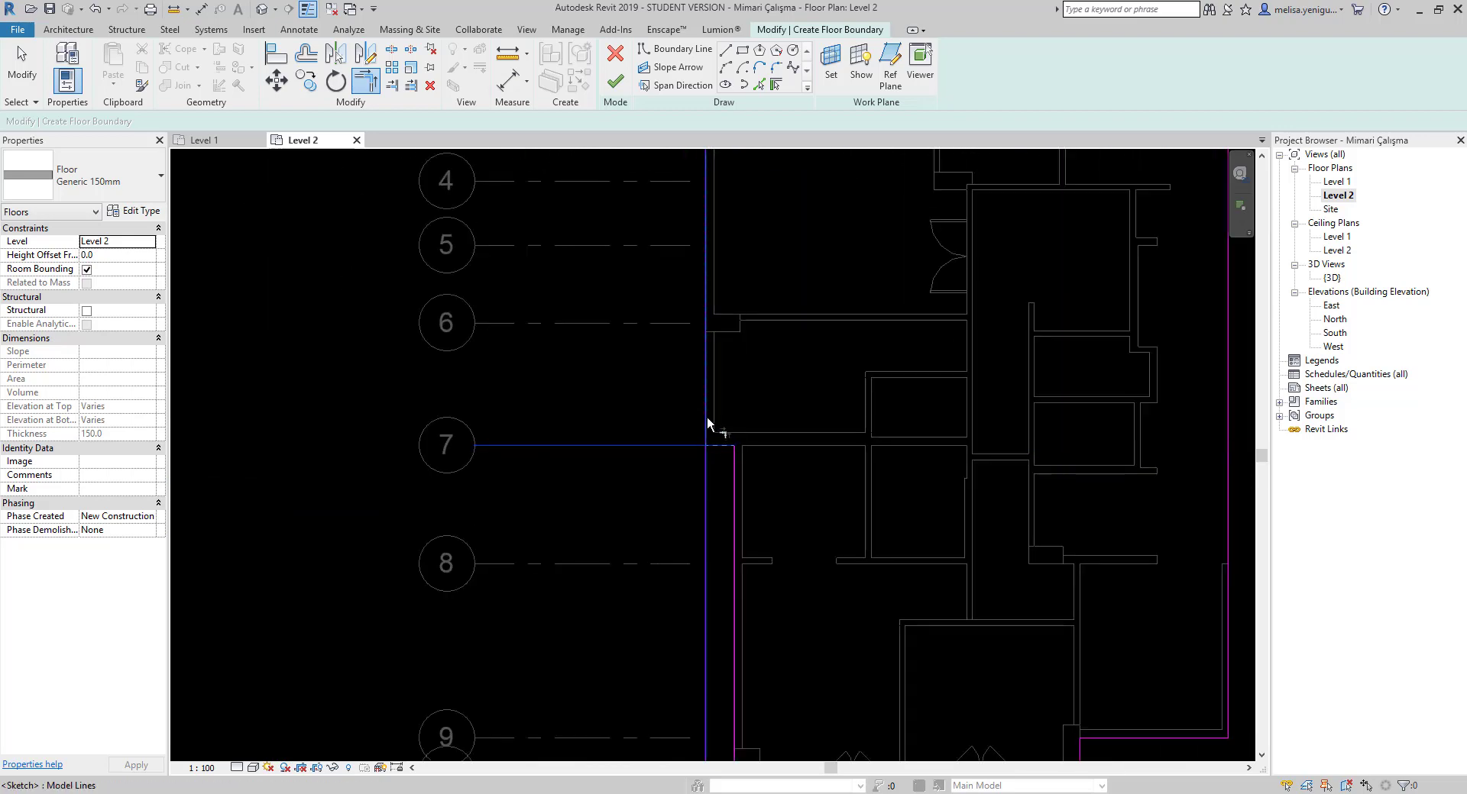
pyautogui.click(707, 431)
pyautogui.scroll(-3, 712, 466)
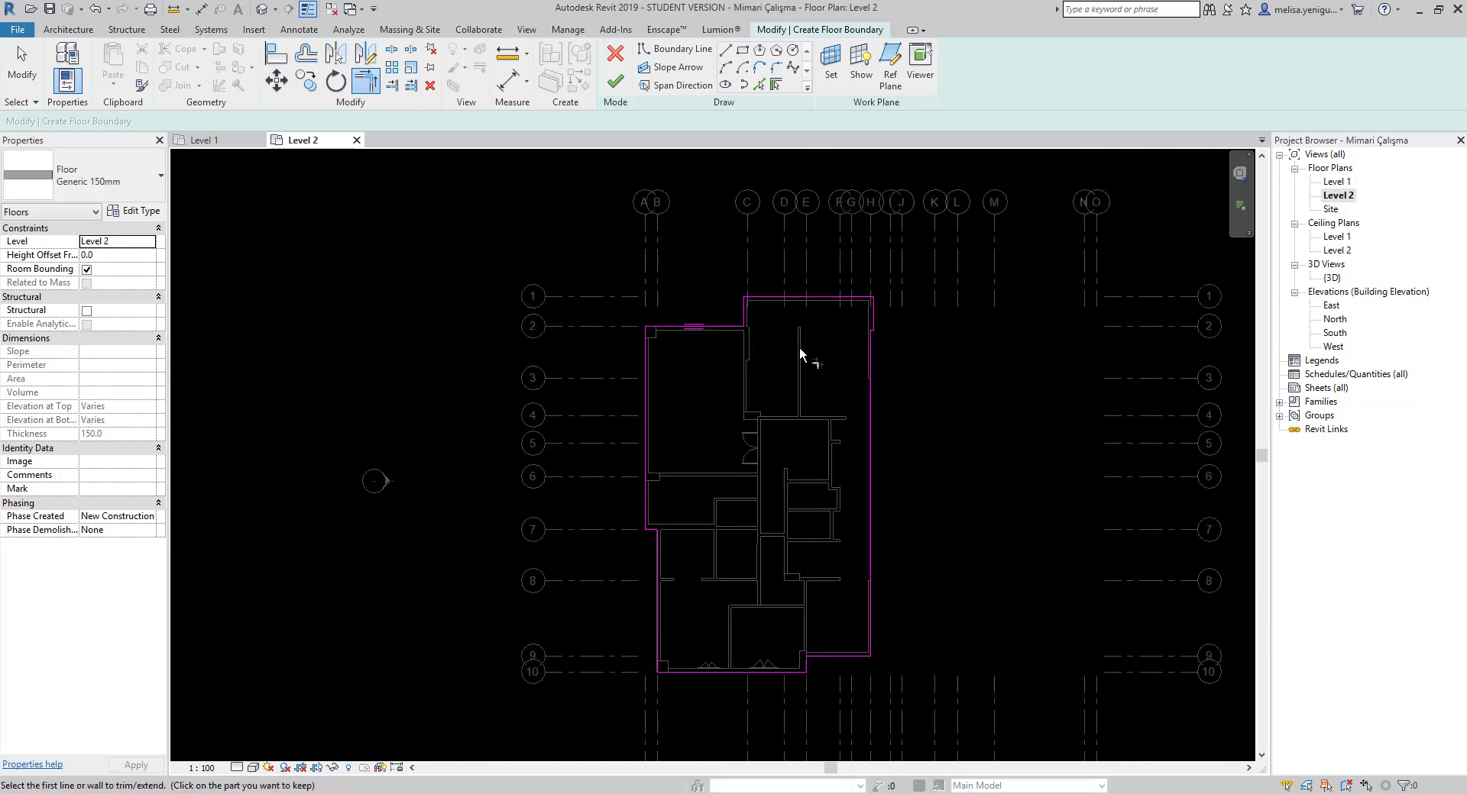
pyautogui.press('Escape')
pyautogui.scroll(1, 873, 310)
pyautogui.scroll(-1, 762, 325)
pyautogui.scroll(-1, 755, 427)
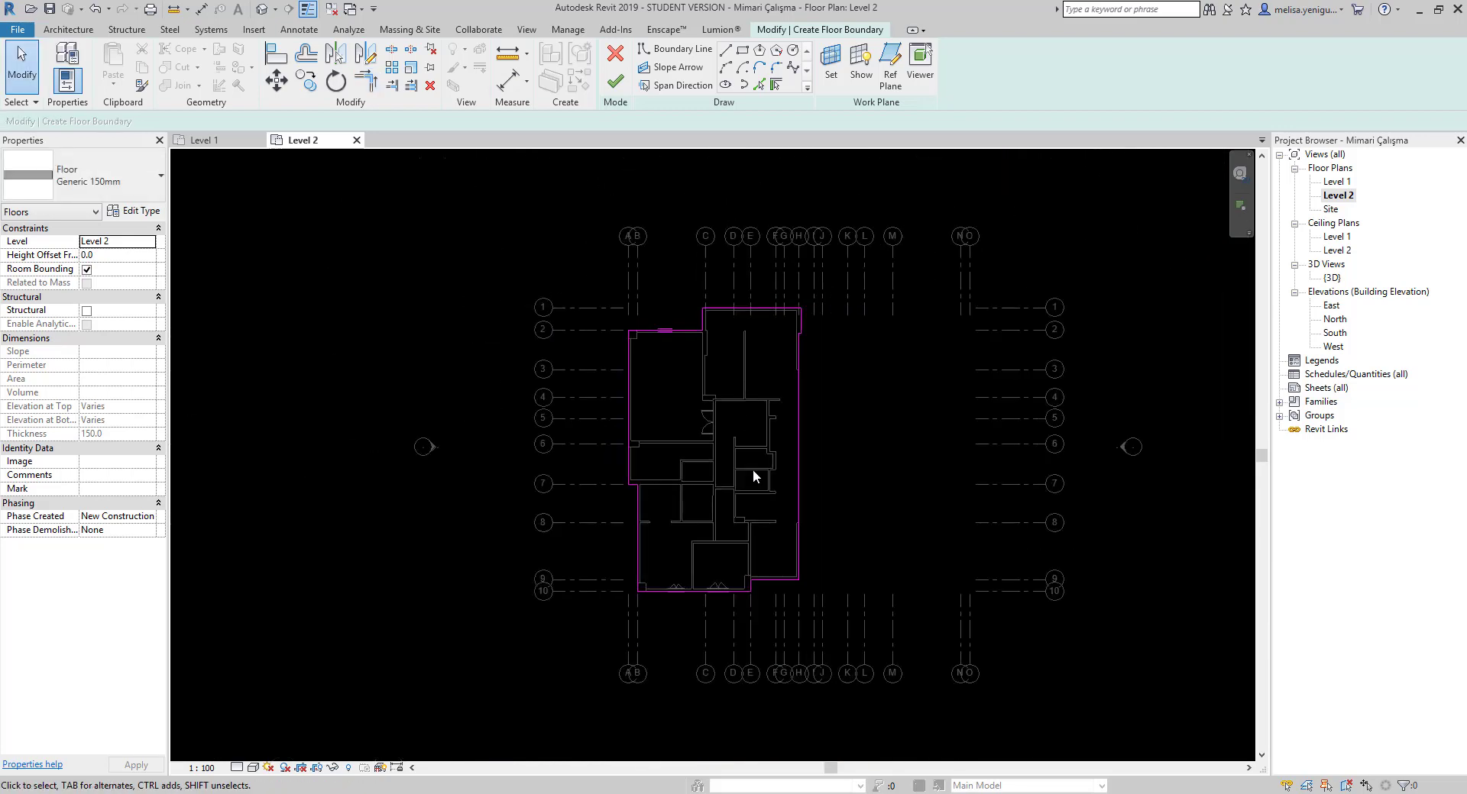
pyautogui.scroll(-1, 754, 469)
# Finish the Level 2 floor sketch, attach the walls below, and check the 229.181 m² floor in 3D.
pyautogui.click(615, 82)
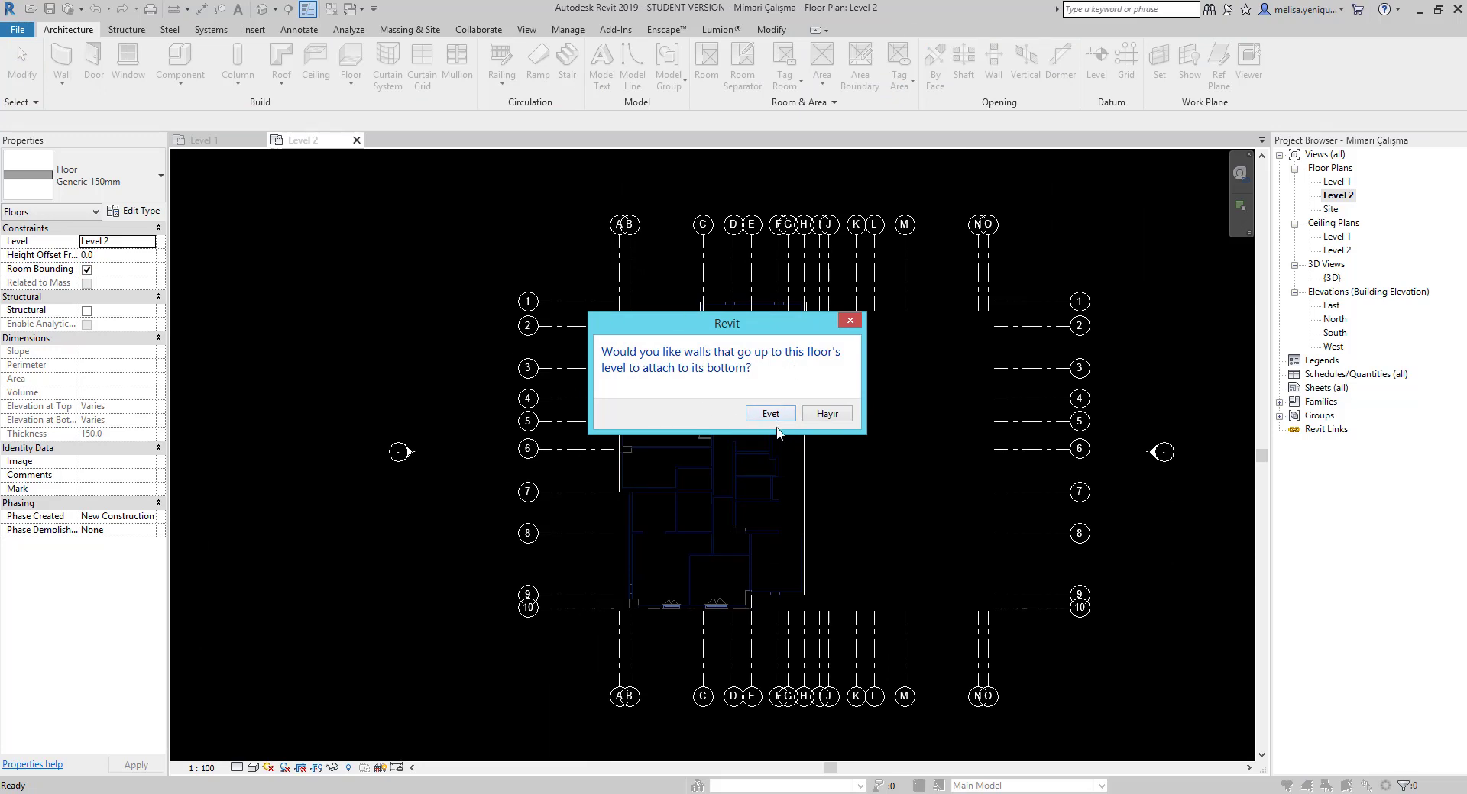
pyautogui.click(770, 414)
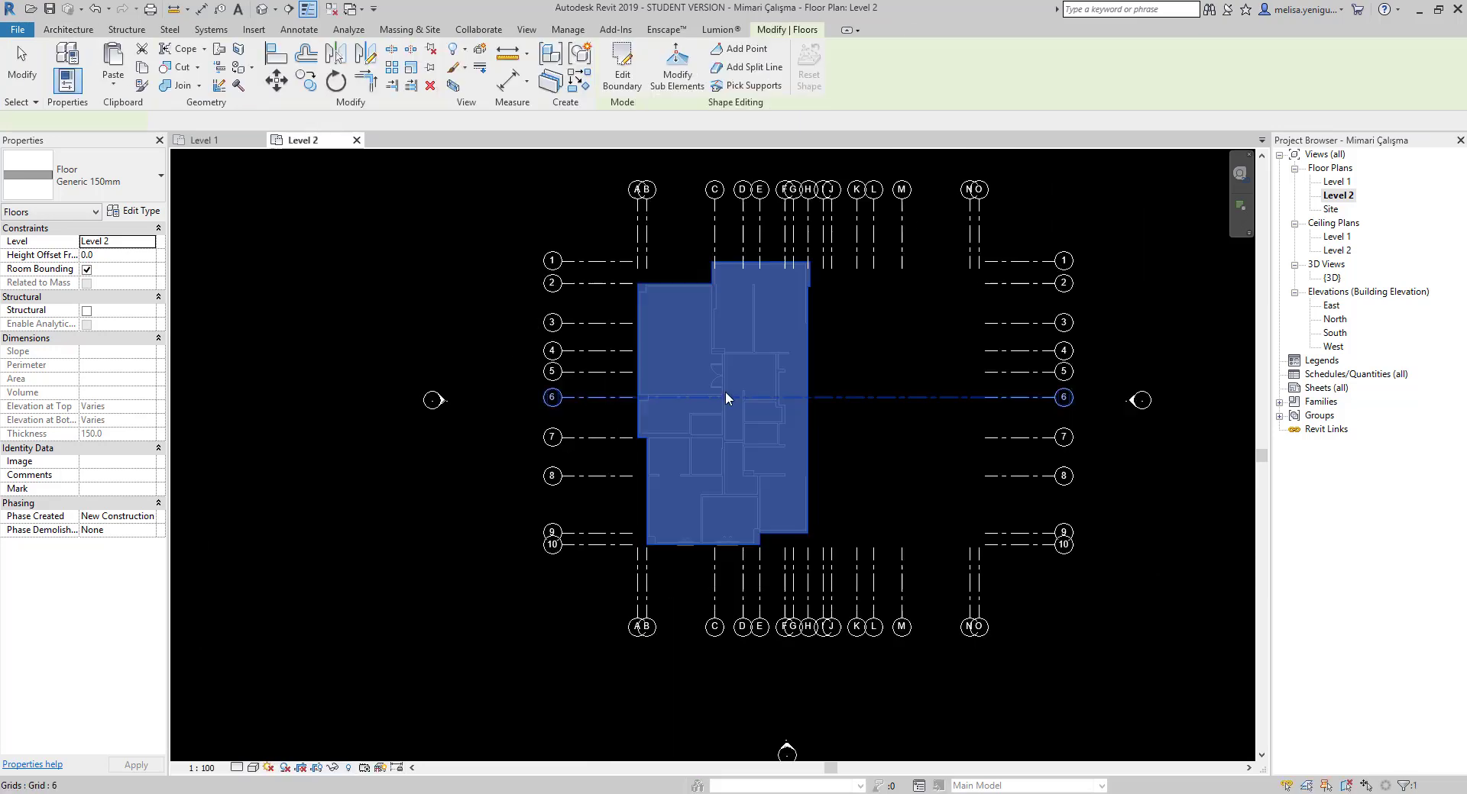
pyautogui.click(262, 9)
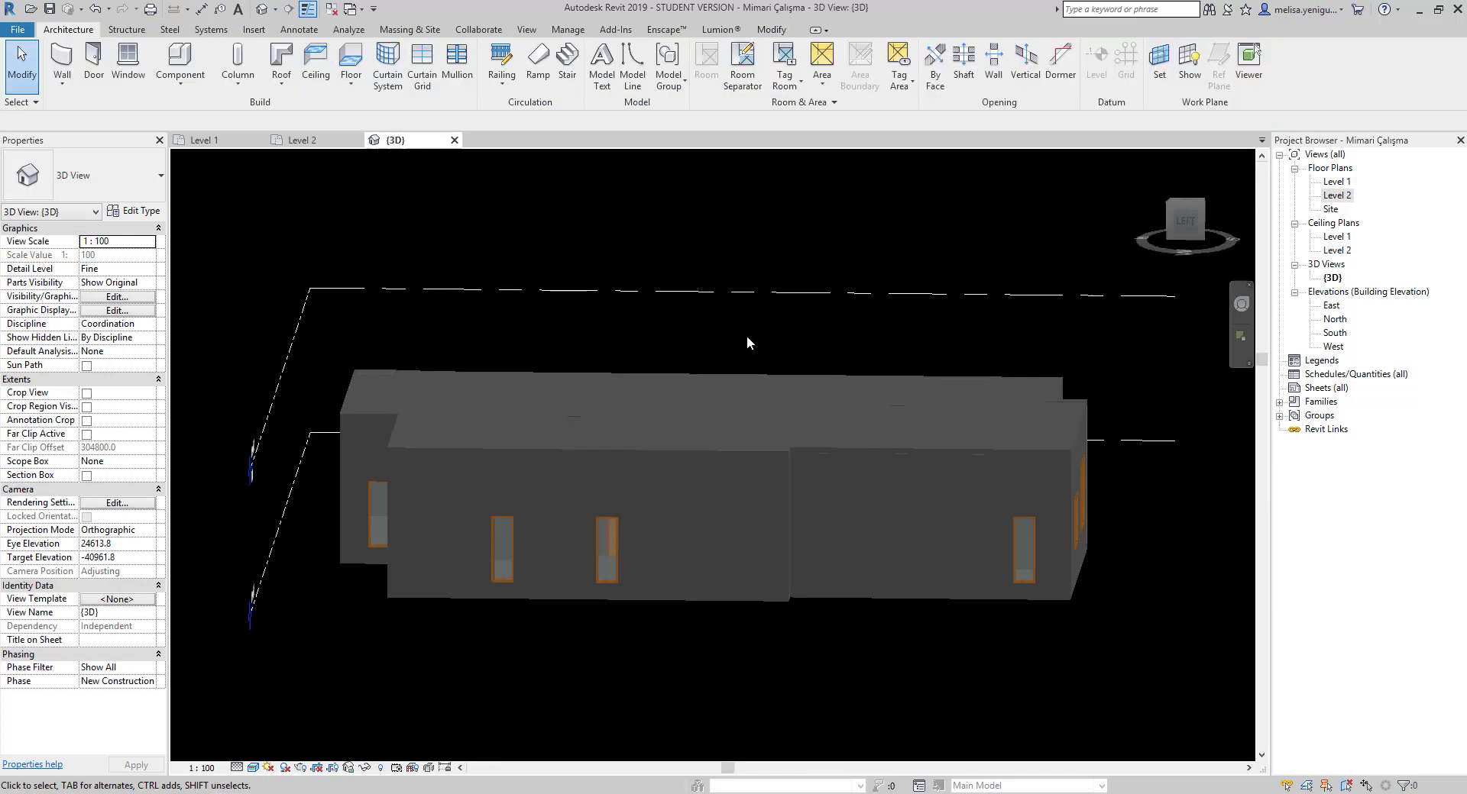
pyautogui.moveTo(745, 337)
pyautogui.keyDown('shift'); pyautogui.mouseDown(button='middle')
pyautogui.moveTo(770, 401)
pyautogui.moveTo(870, 425)
pyautogui.moveTo(786, 451)
pyautogui.moveTo(815, 452)
pyautogui.moveTo(531, 458)
pyautogui.moveTo(435, 497)
pyautogui.moveTo(835, 516)
pyautogui.moveTo(915, 443)
pyautogui.mouseUp(button='middle'); pyautogui.keyUp('shift')
pyautogui.scroll(3, 915, 443)
pyautogui.scroll(2, 821, 436)
pyautogui.click(803, 450)
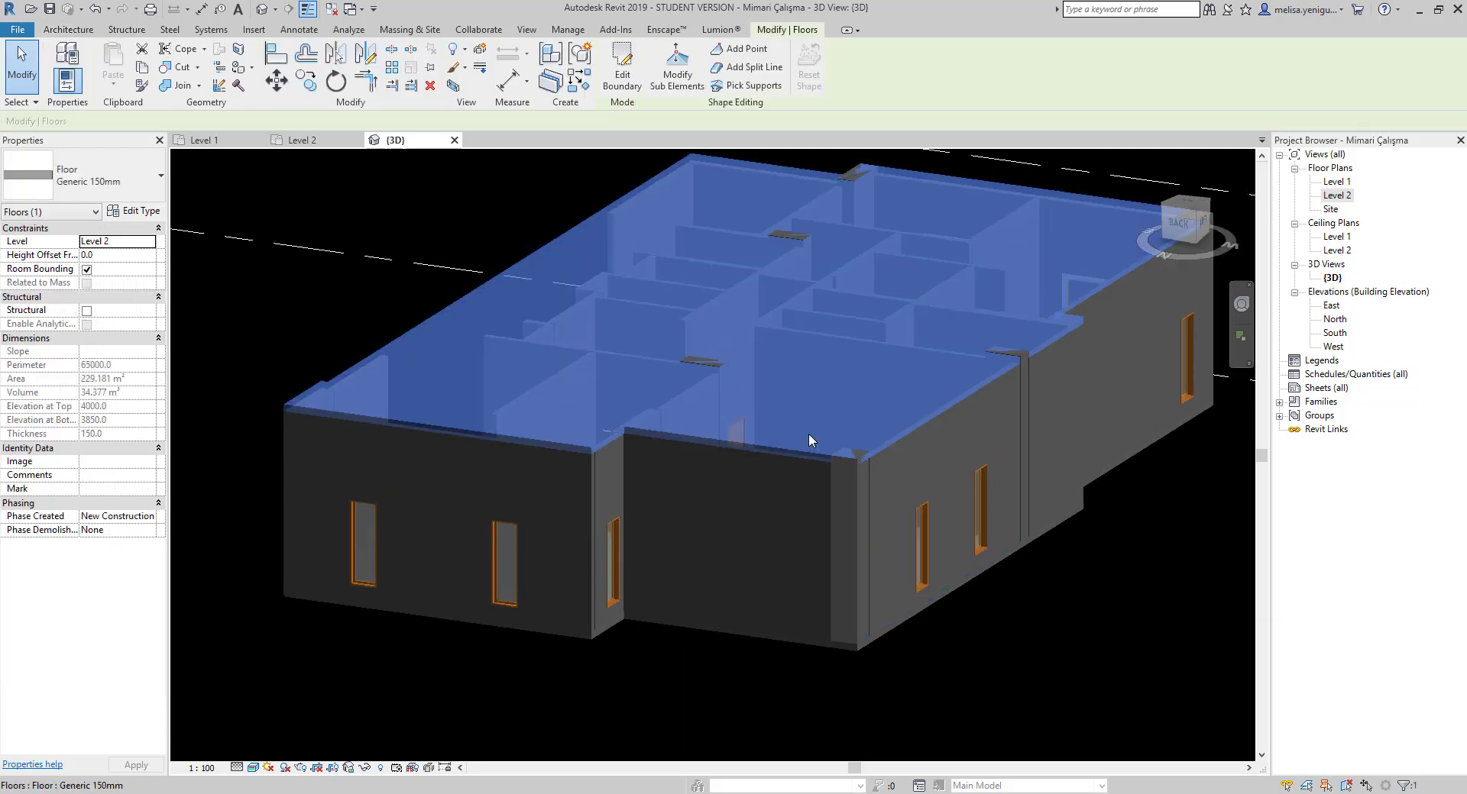
pyautogui.scroll(-3, 808, 433)
pyautogui.scroll(-2, 823, 476)
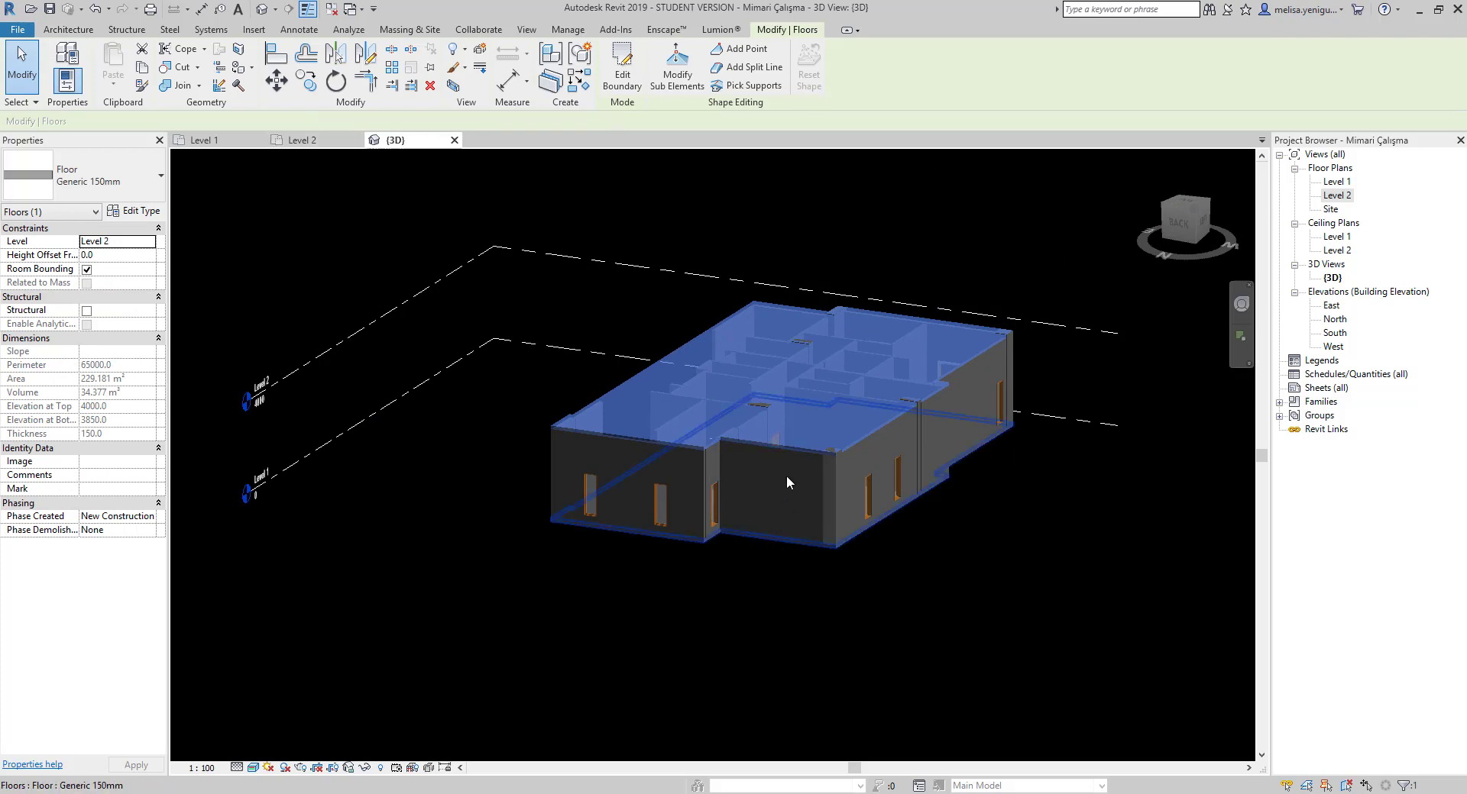
pyautogui.click(302, 140)
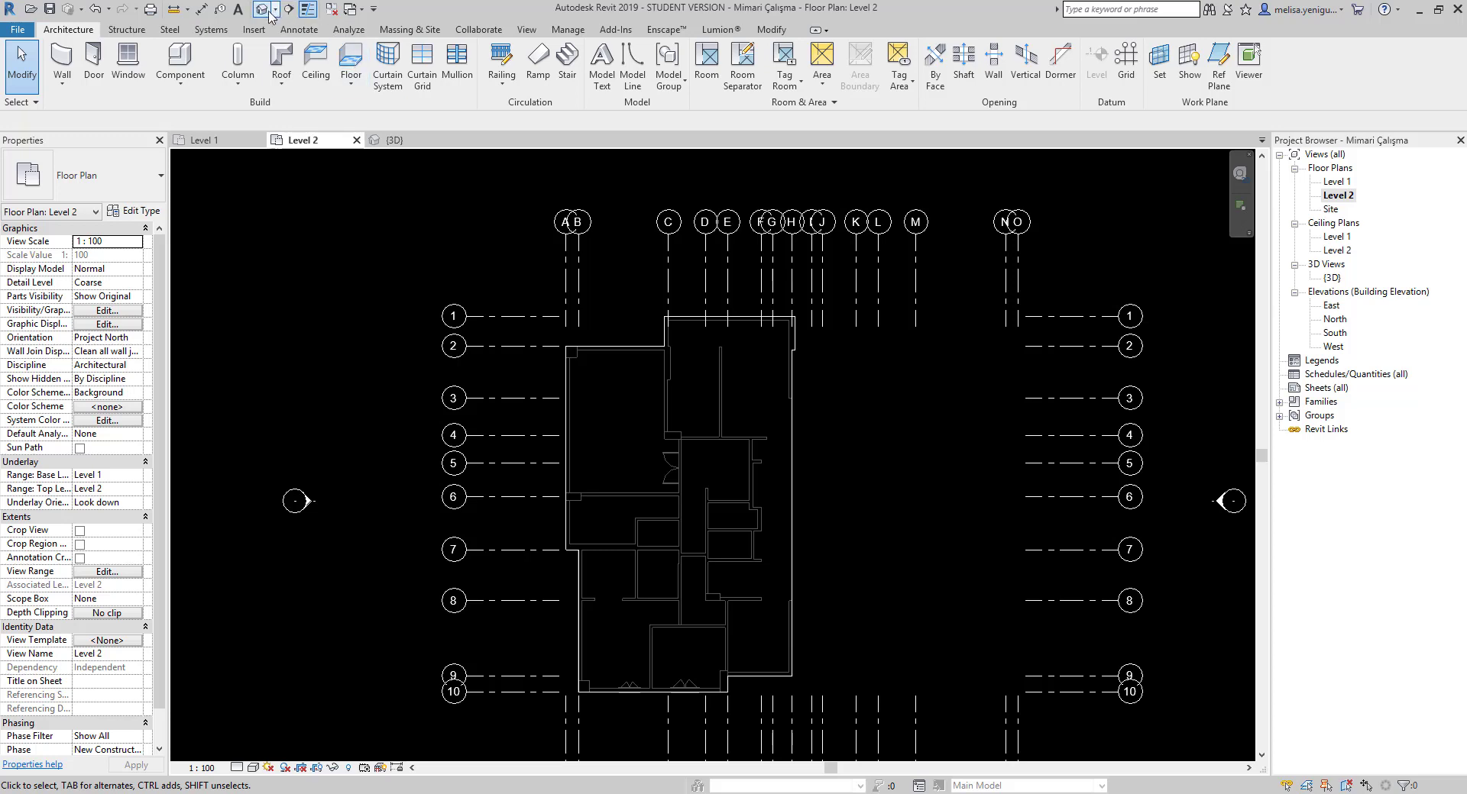
# Draw a section line across the plan and open the new Section 1 view.
pyautogui.click(271, 10)
pyautogui.click(493, 380)
pyautogui.click(873, 380)
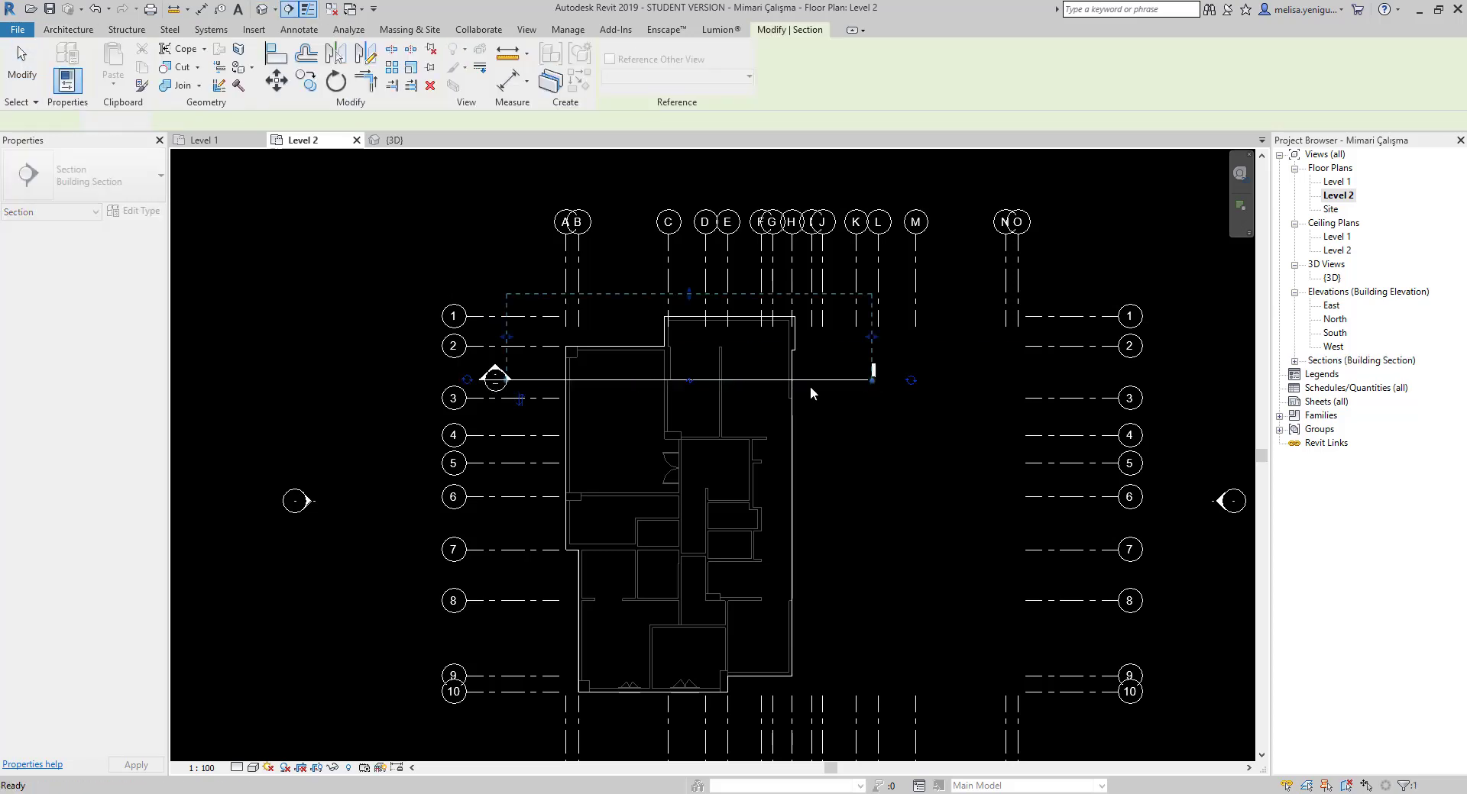
pyautogui.press('Escape')
pyautogui.doubleClick(495, 378)
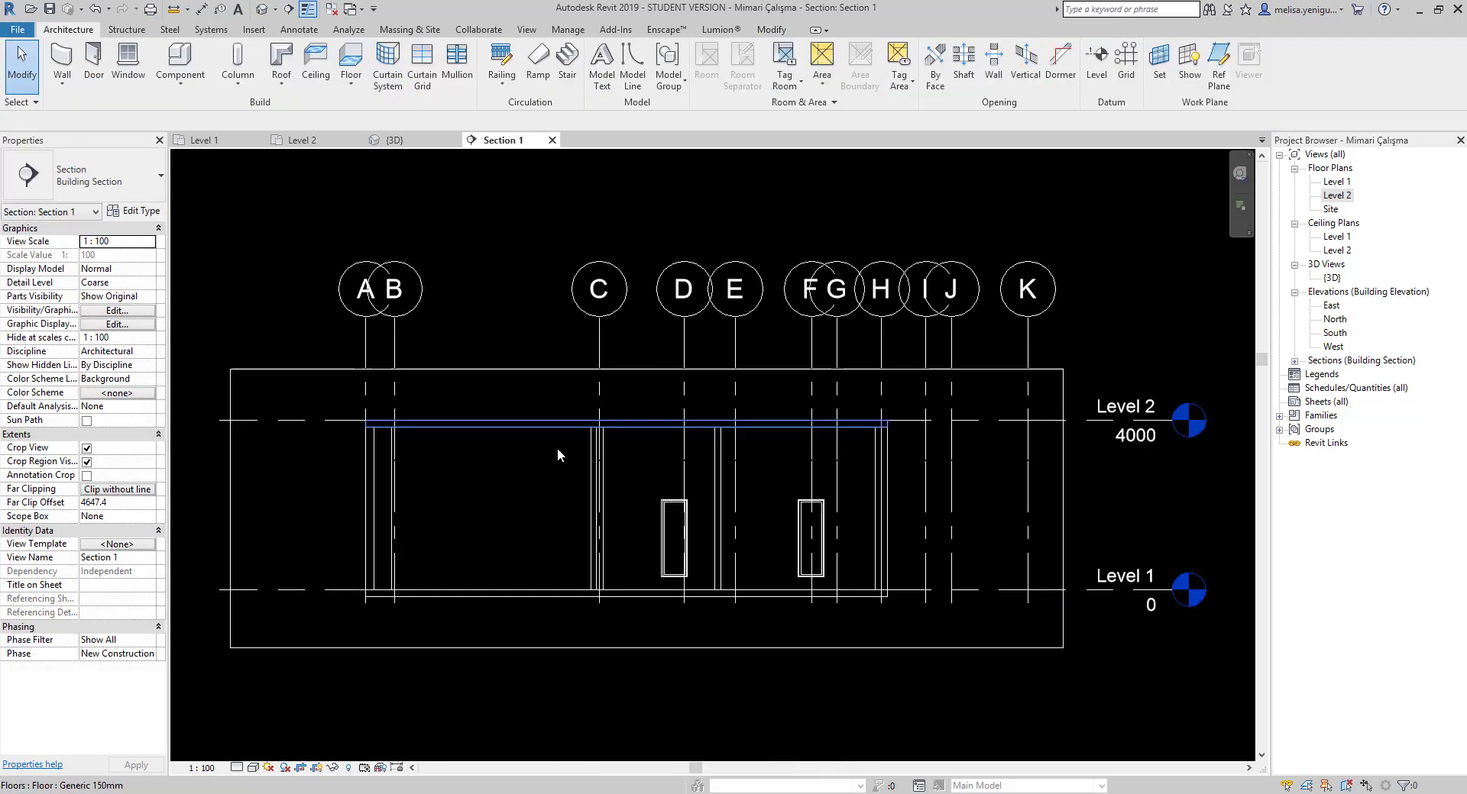
pyautogui.scroll(2, 550, 420)
# Delete the upper floor, move the Level 1 floor up to Level 2, and switch to 3D.
pyautogui.click(542, 419)
pyautogui.scroll(2, 535, 432)
pyautogui.press('Delete')
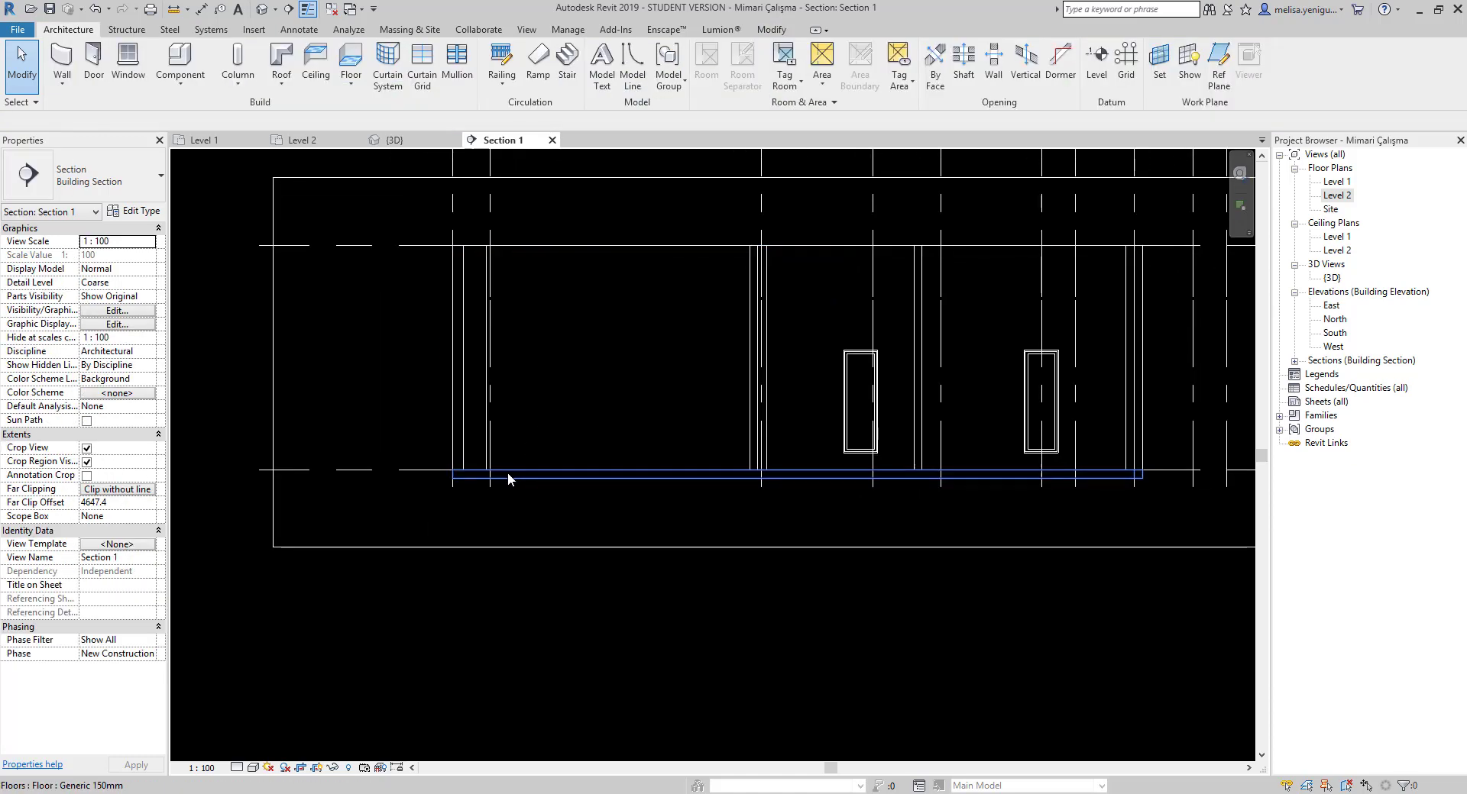
pyautogui.click(507, 475)
pyautogui.scroll(1, 611, 516)
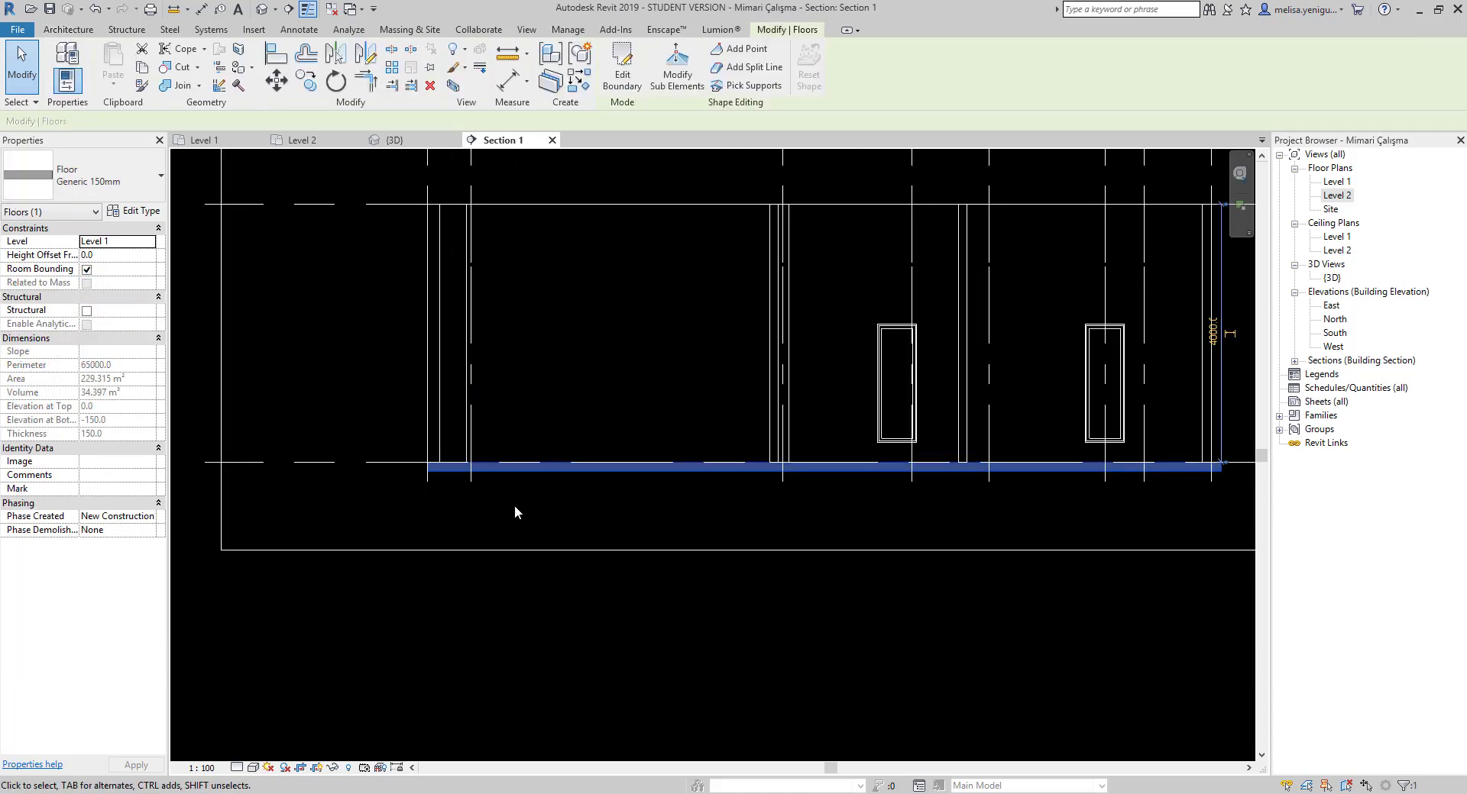
pyautogui.click(437, 468)
pyautogui.click(425, 207)
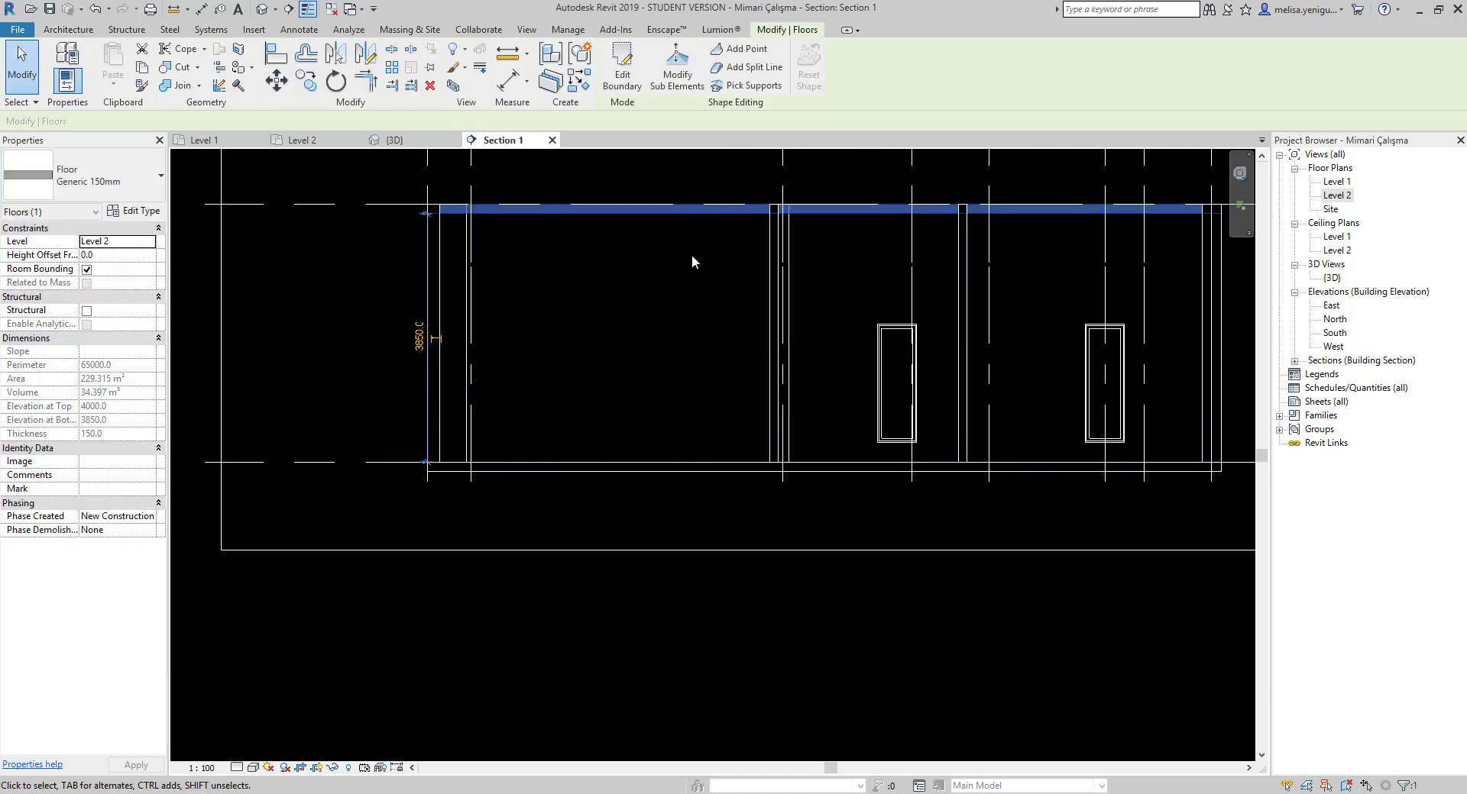
pyautogui.hotkey('ctrl', 'Tab')
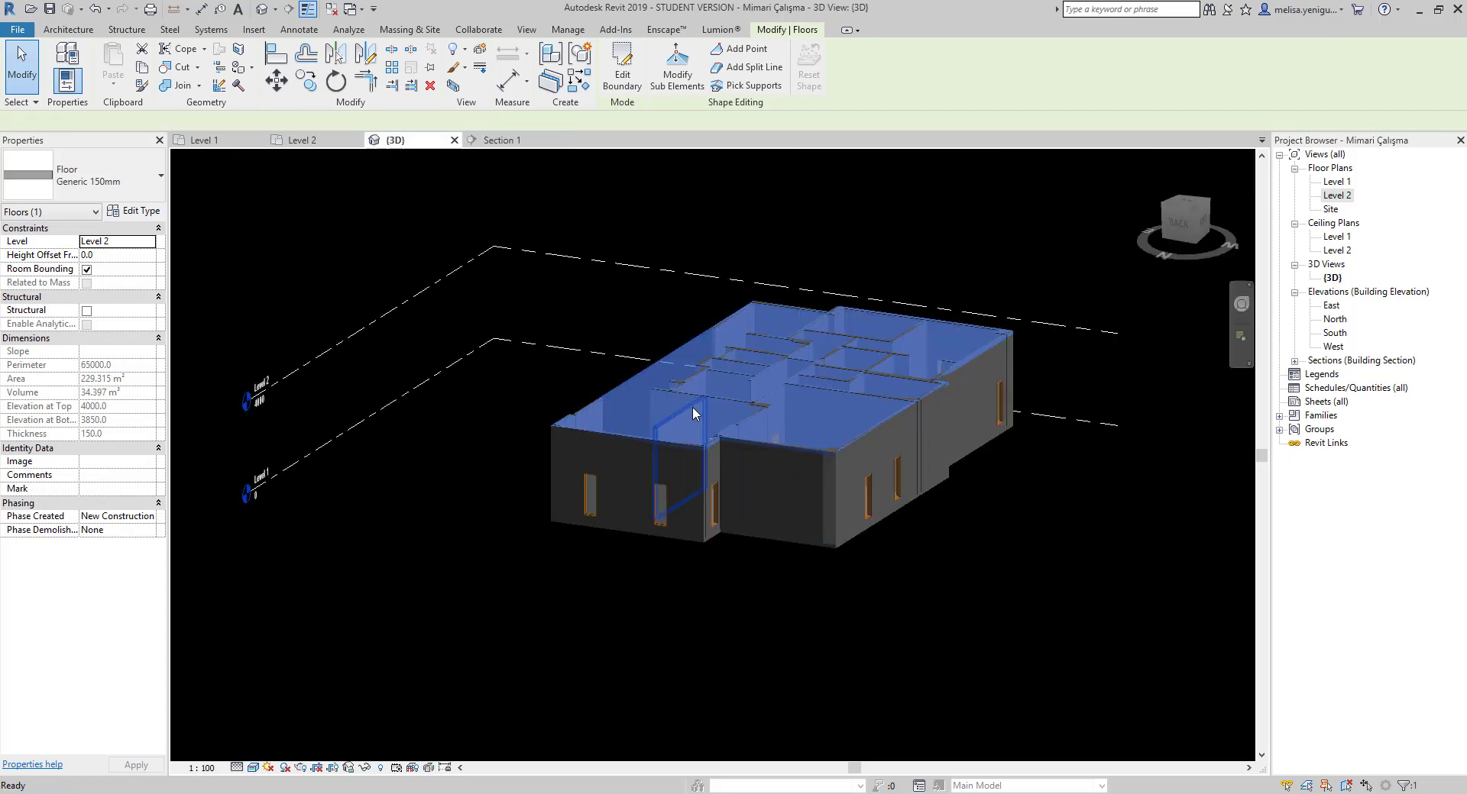
pyautogui.press('Escape')
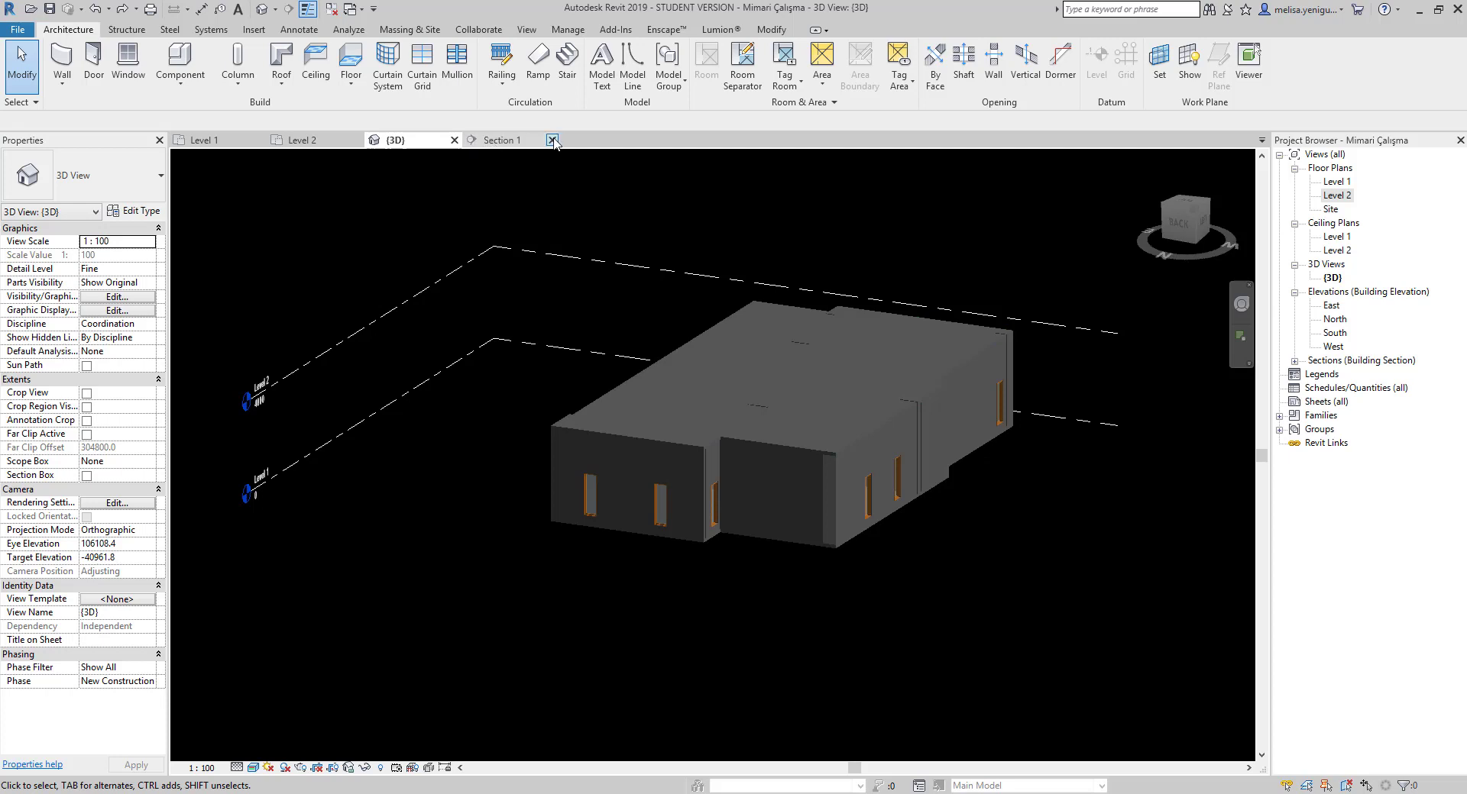
# Close Section 1 and delete its section line from the Level 2 plan.
pyautogui.click(552, 140)
pyautogui.scroll(-2, 814, 474)
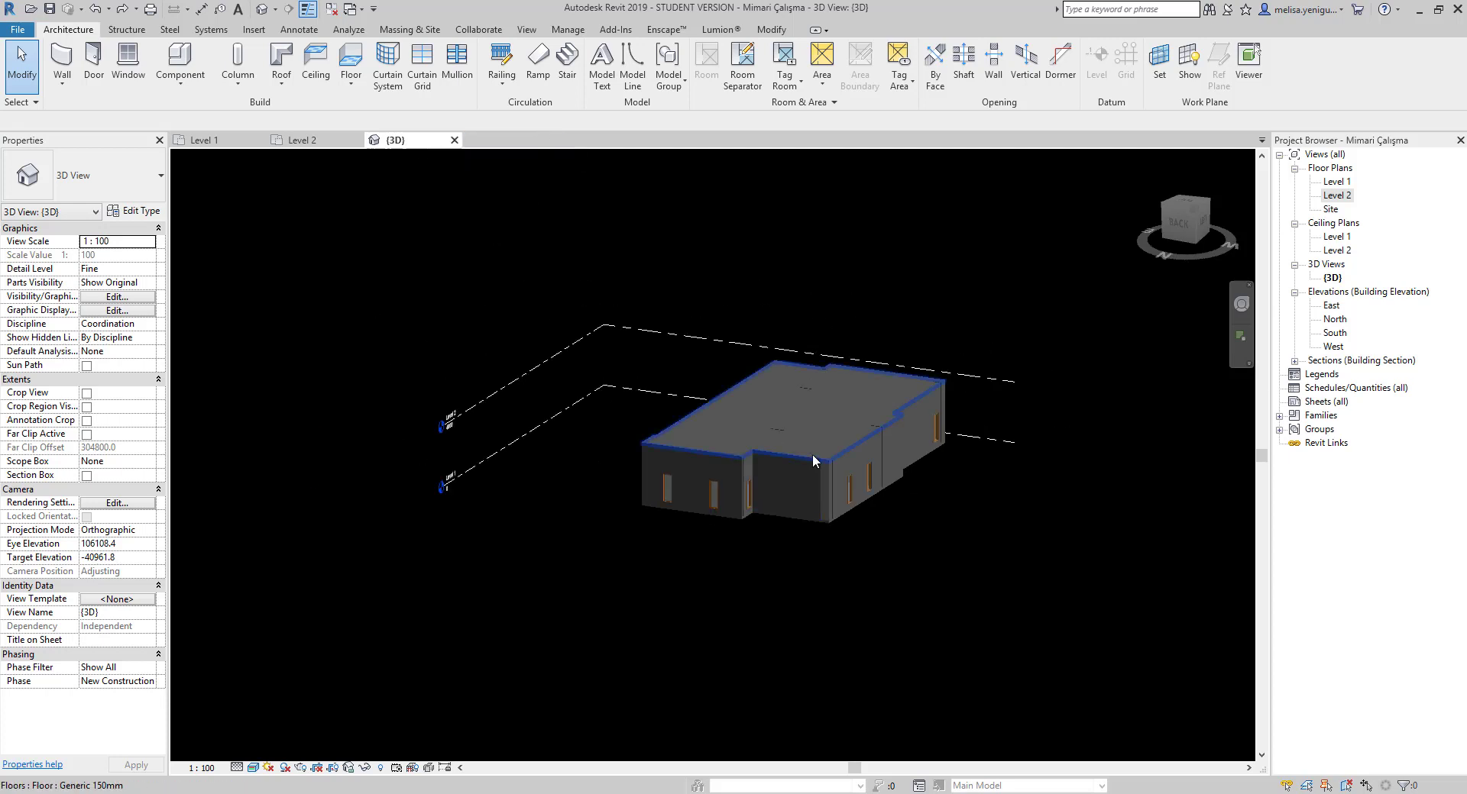
pyautogui.click(813, 453)
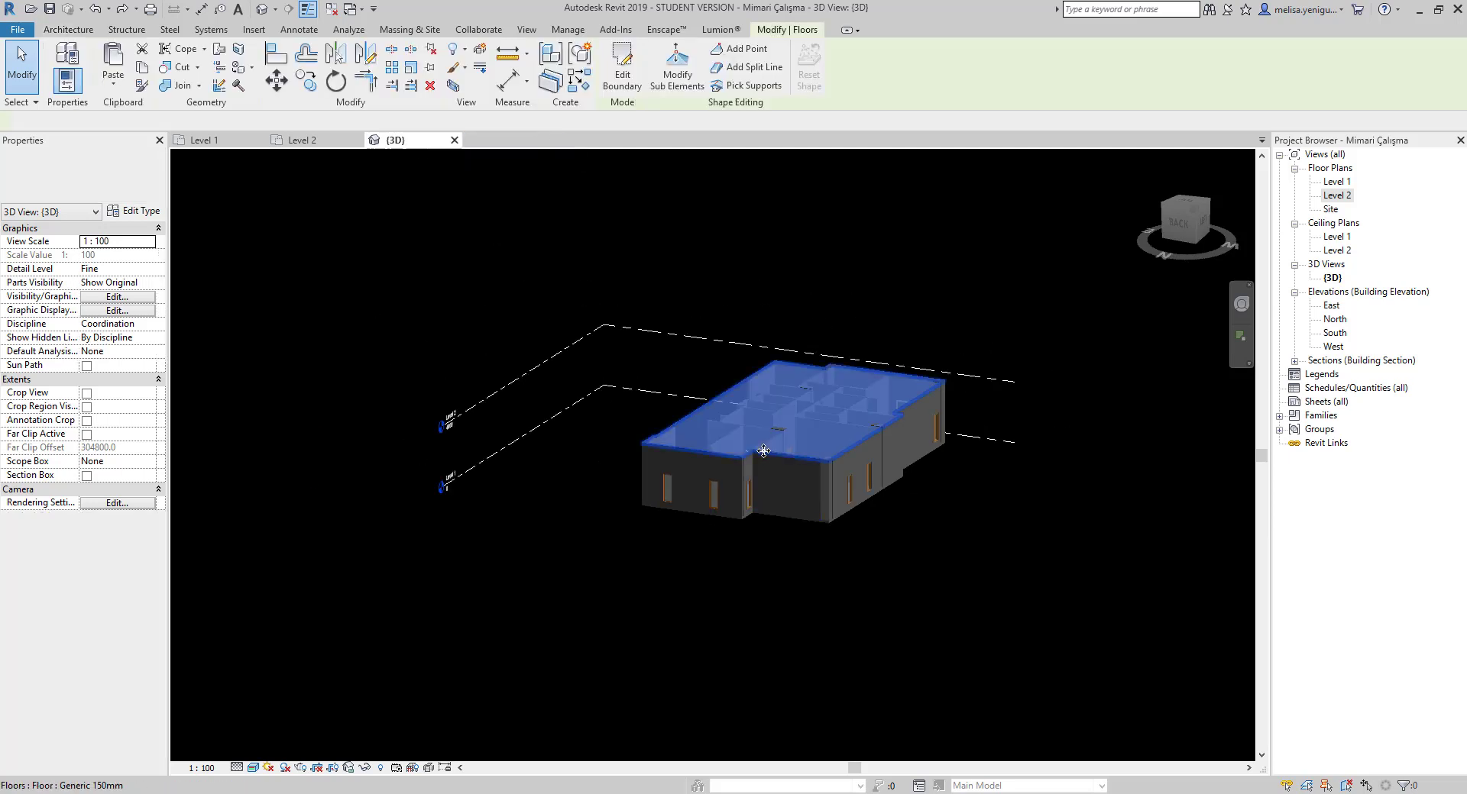
pyautogui.click(302, 141)
pyautogui.click(829, 377)
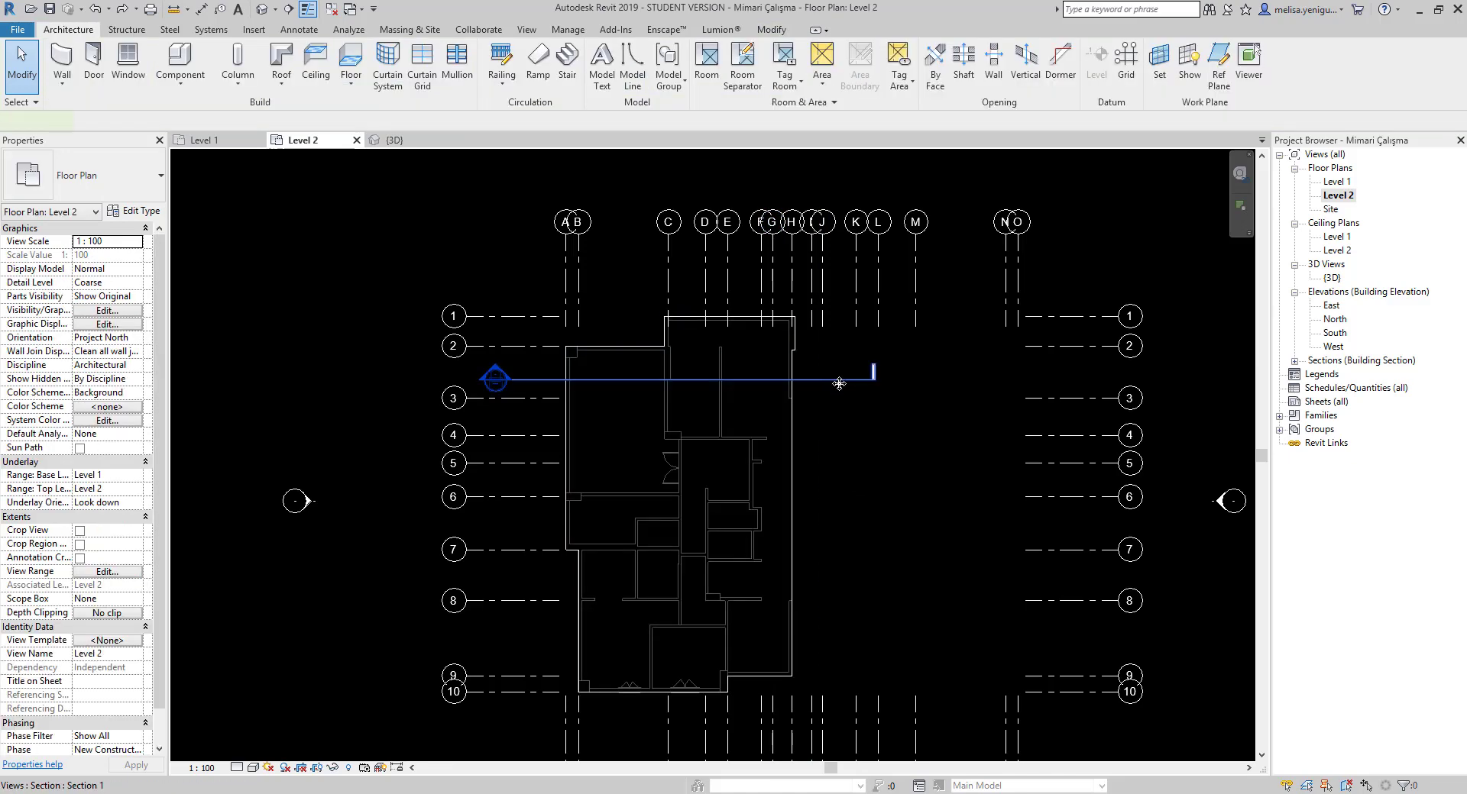
pyautogui.press('Delete')
pyautogui.click(783, 455)
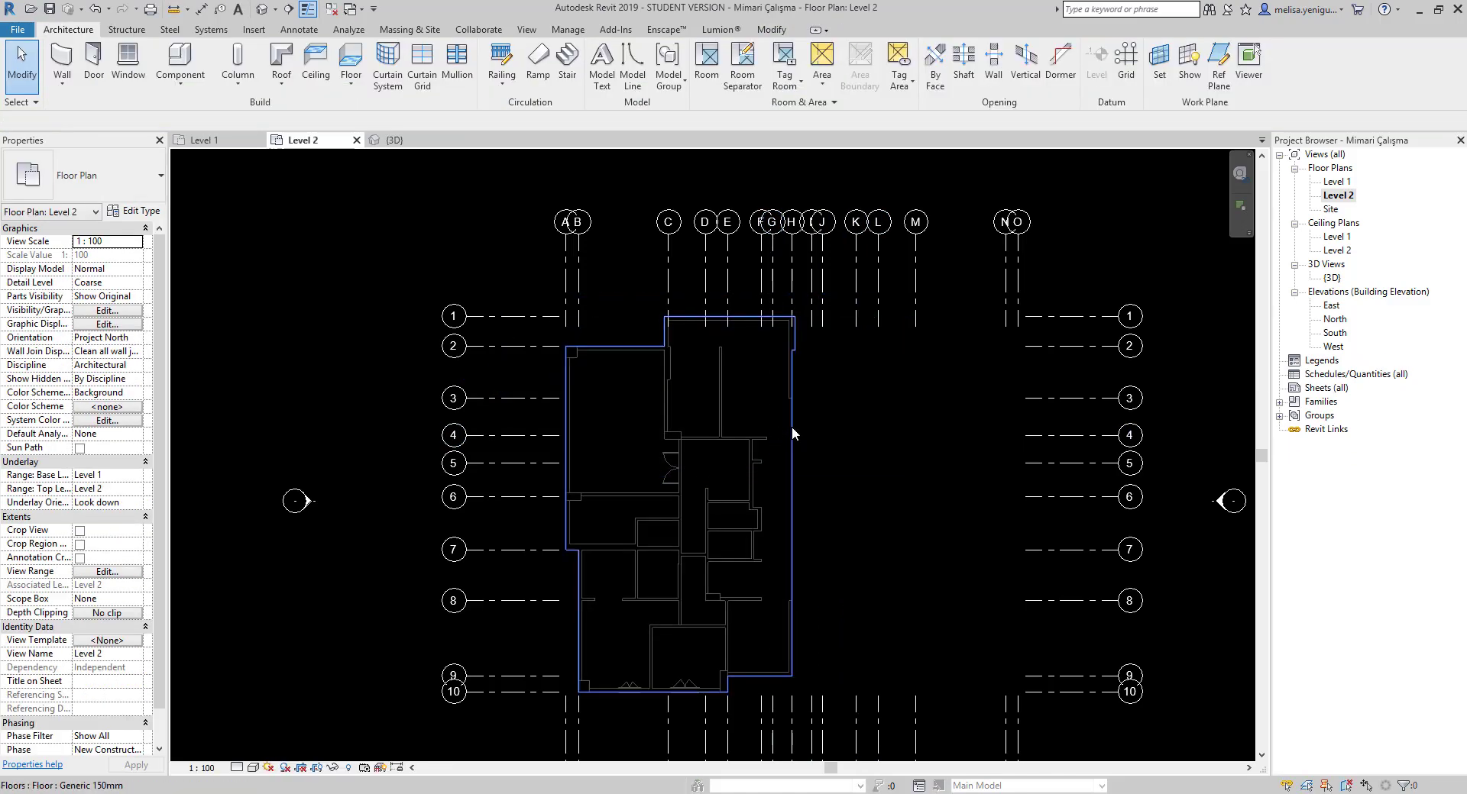
# Add a slope arrow from the bottom edge midpoint to the top edge, then finish the sketch.
pyautogui.click(791, 428)
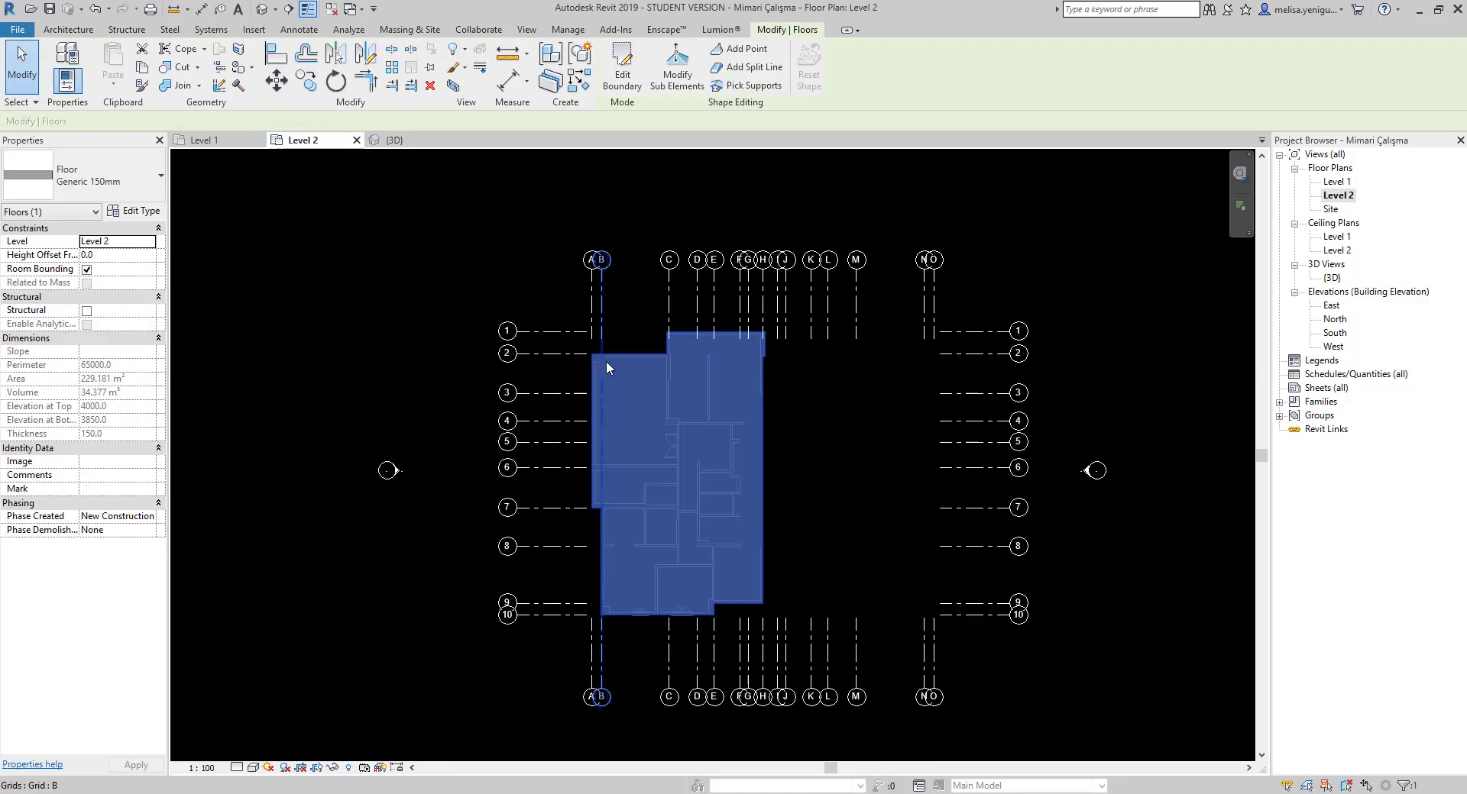
pyautogui.click(622, 68)
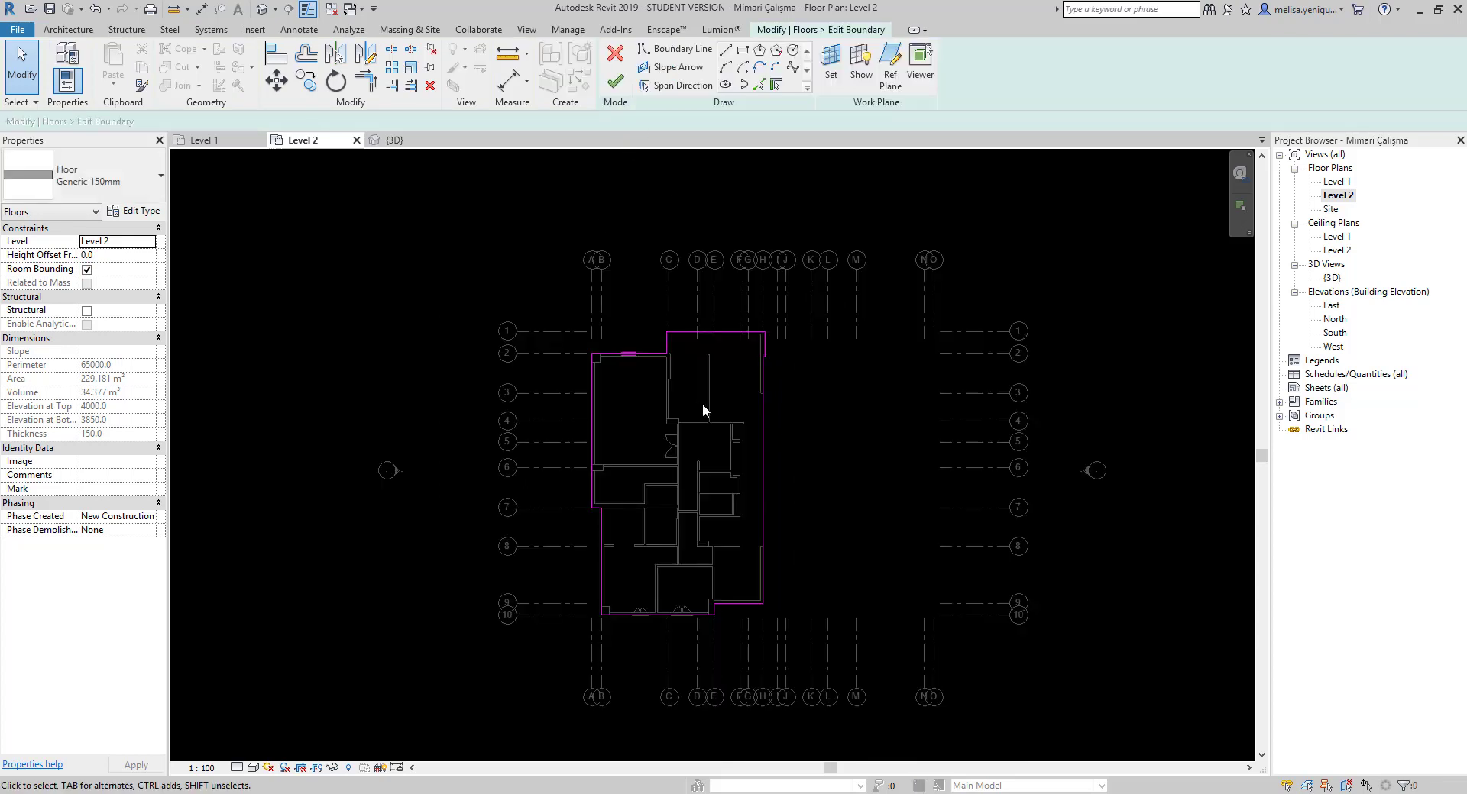
pyautogui.click(666, 67)
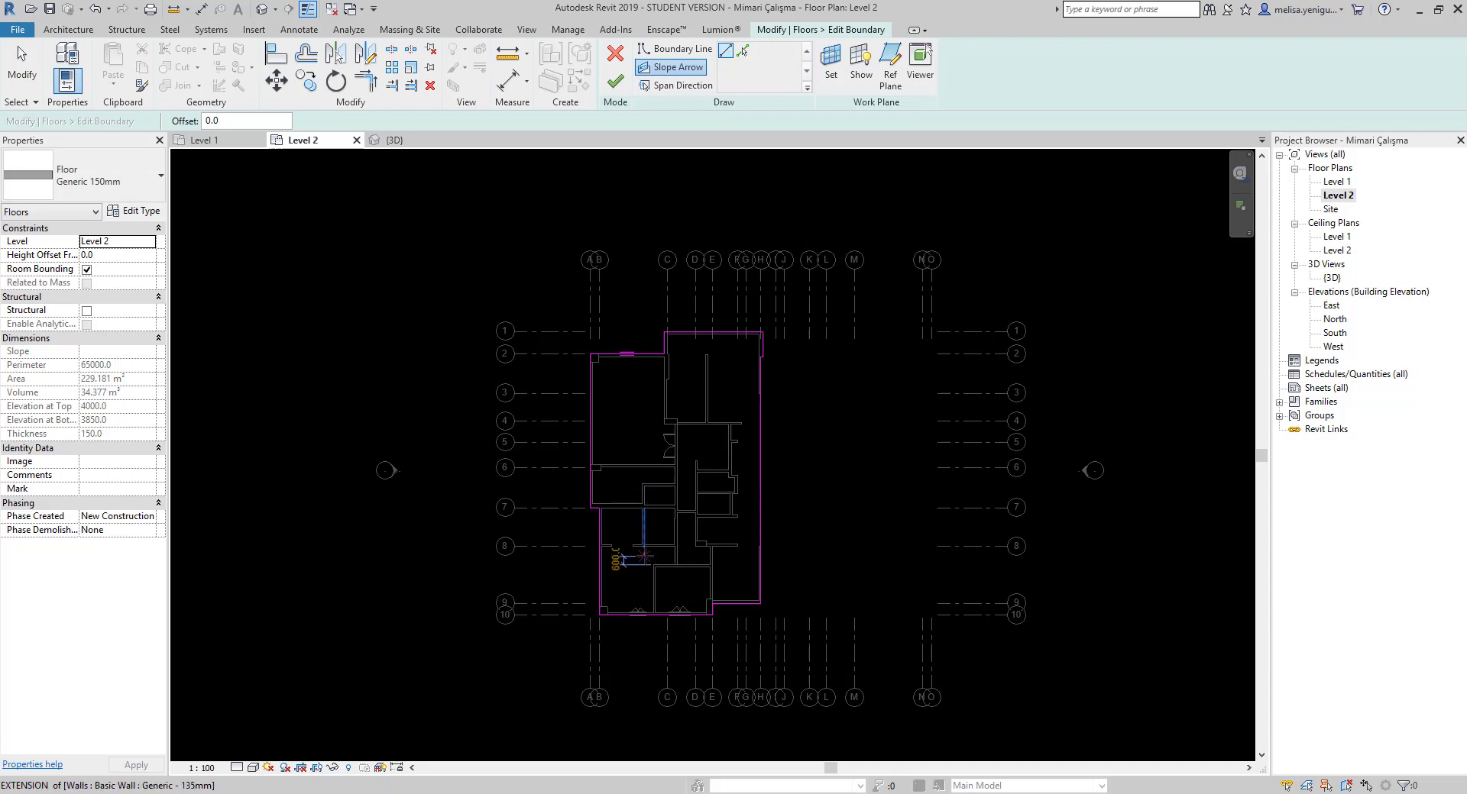
pyautogui.scroll(1, 653, 603)
pyautogui.scroll(2, 657, 596)
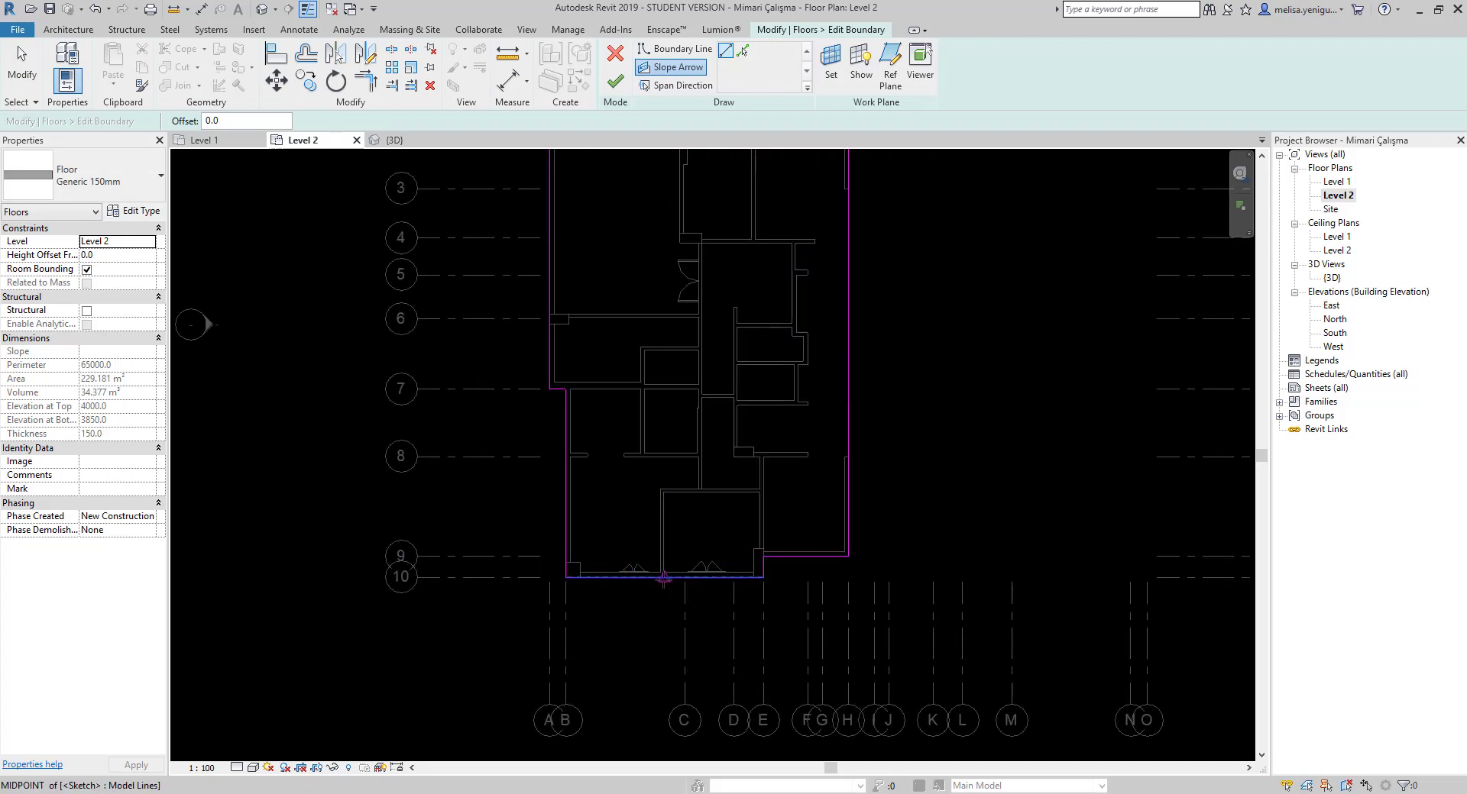
pyautogui.scroll(-2, 663, 578)
pyautogui.click(657, 597)
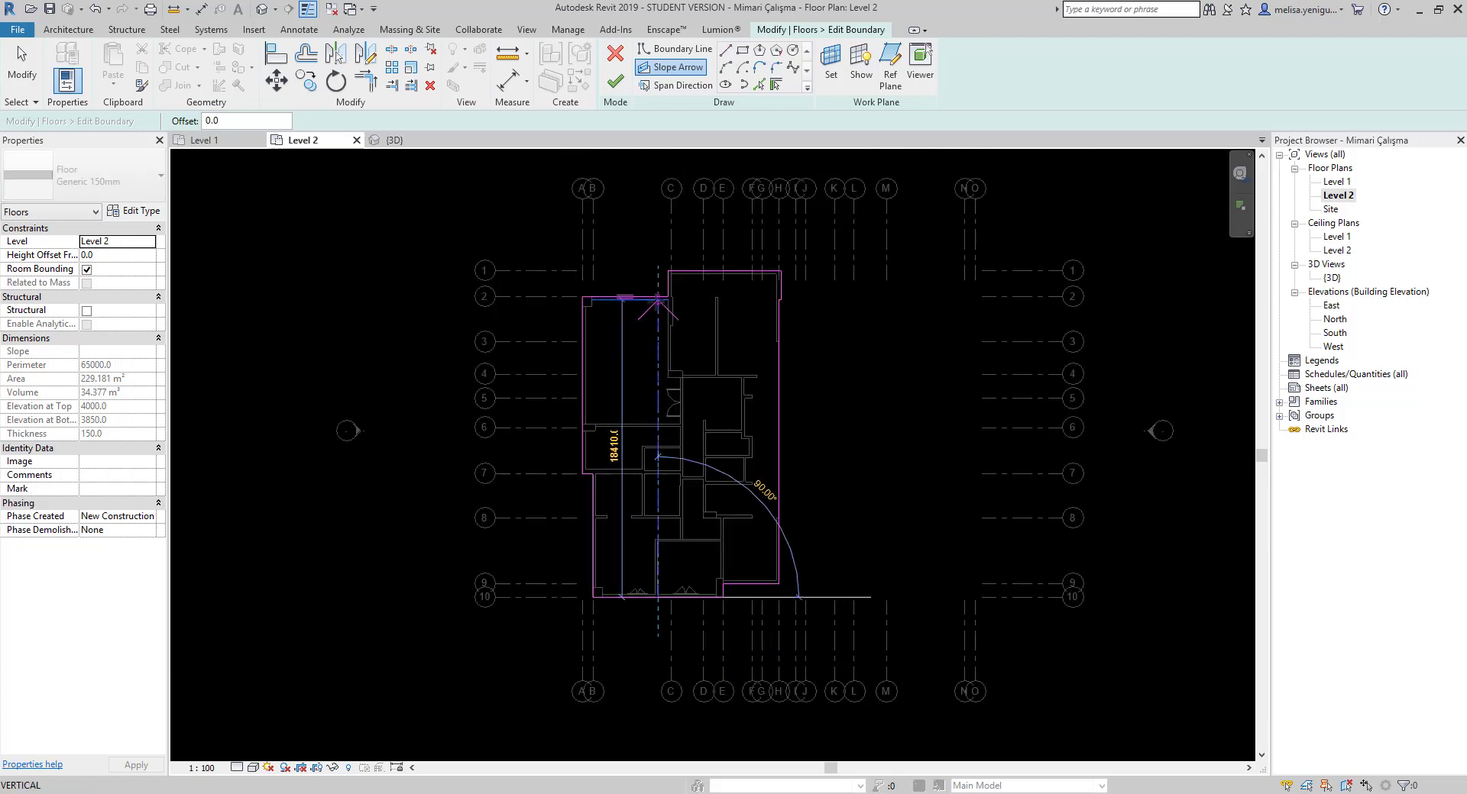
pyautogui.scroll(2, 657, 296)
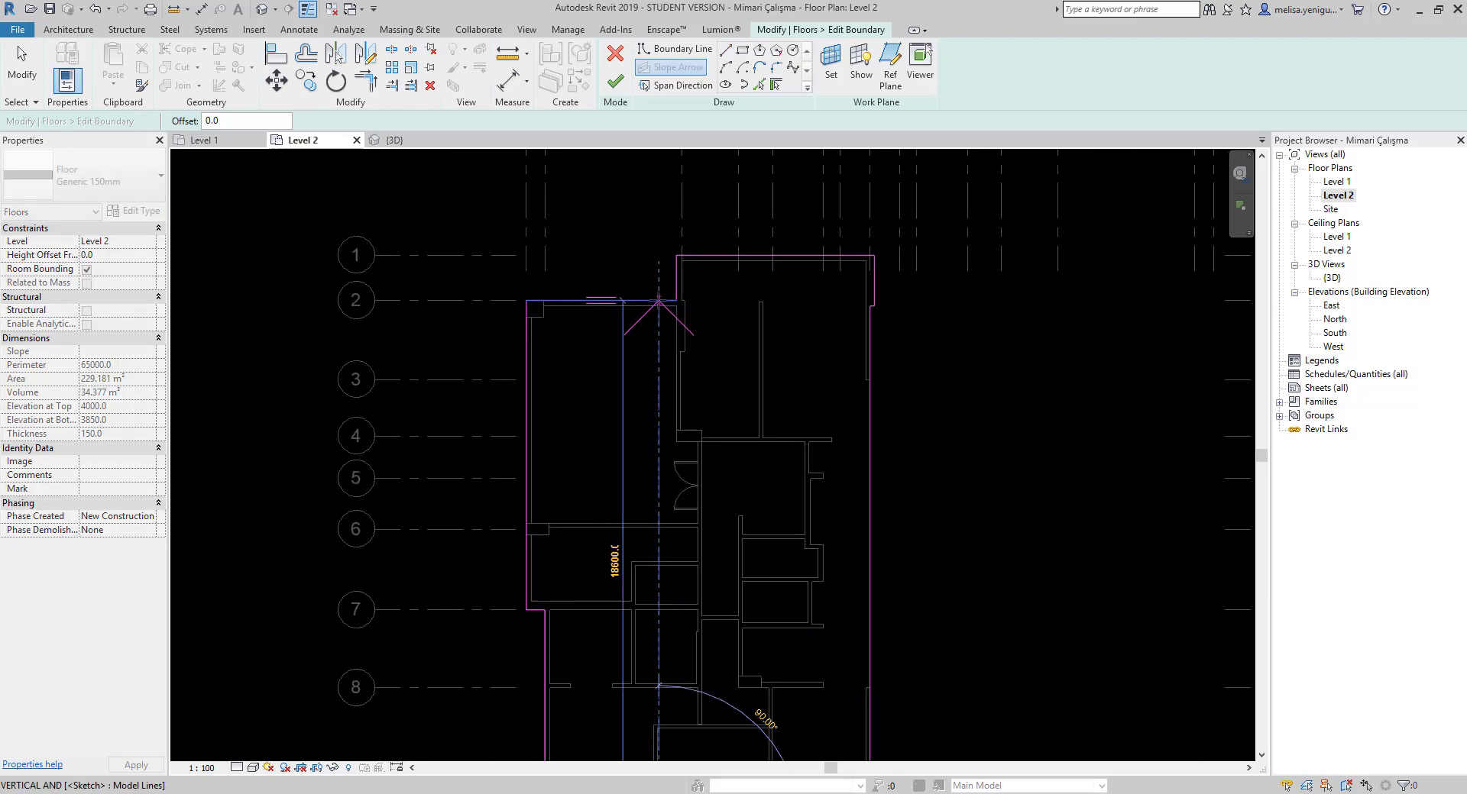
pyautogui.click(658, 300)
pyautogui.scroll(-2, 625, 388)
pyautogui.moveTo(655, 479); pyautogui.dragTo(657, 437, button='middle')
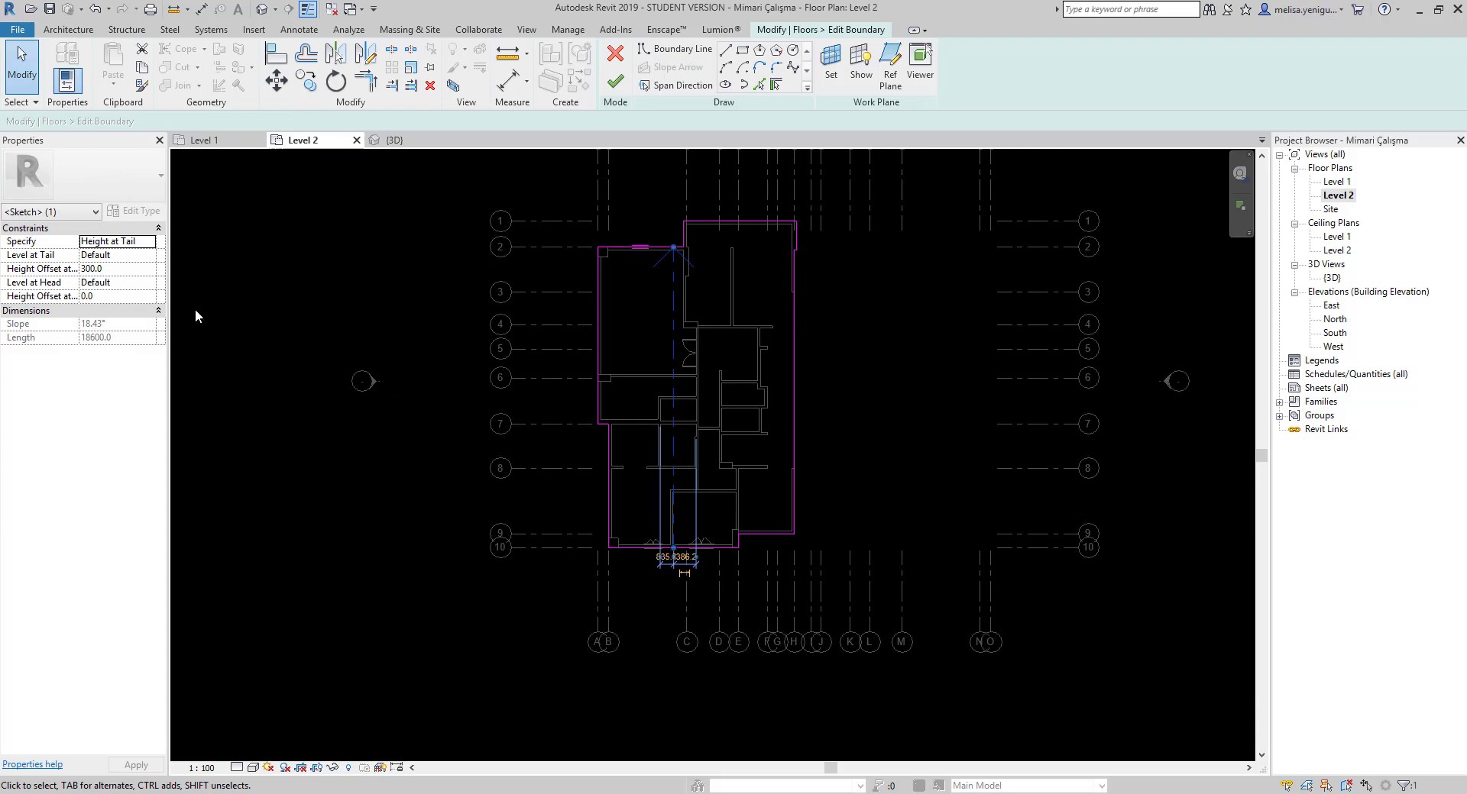
pyautogui.click(615, 81)
# Attach the walls to the sloped floor and orbit the 3D model to view it from the side and above.
pyautogui.click(770, 415)
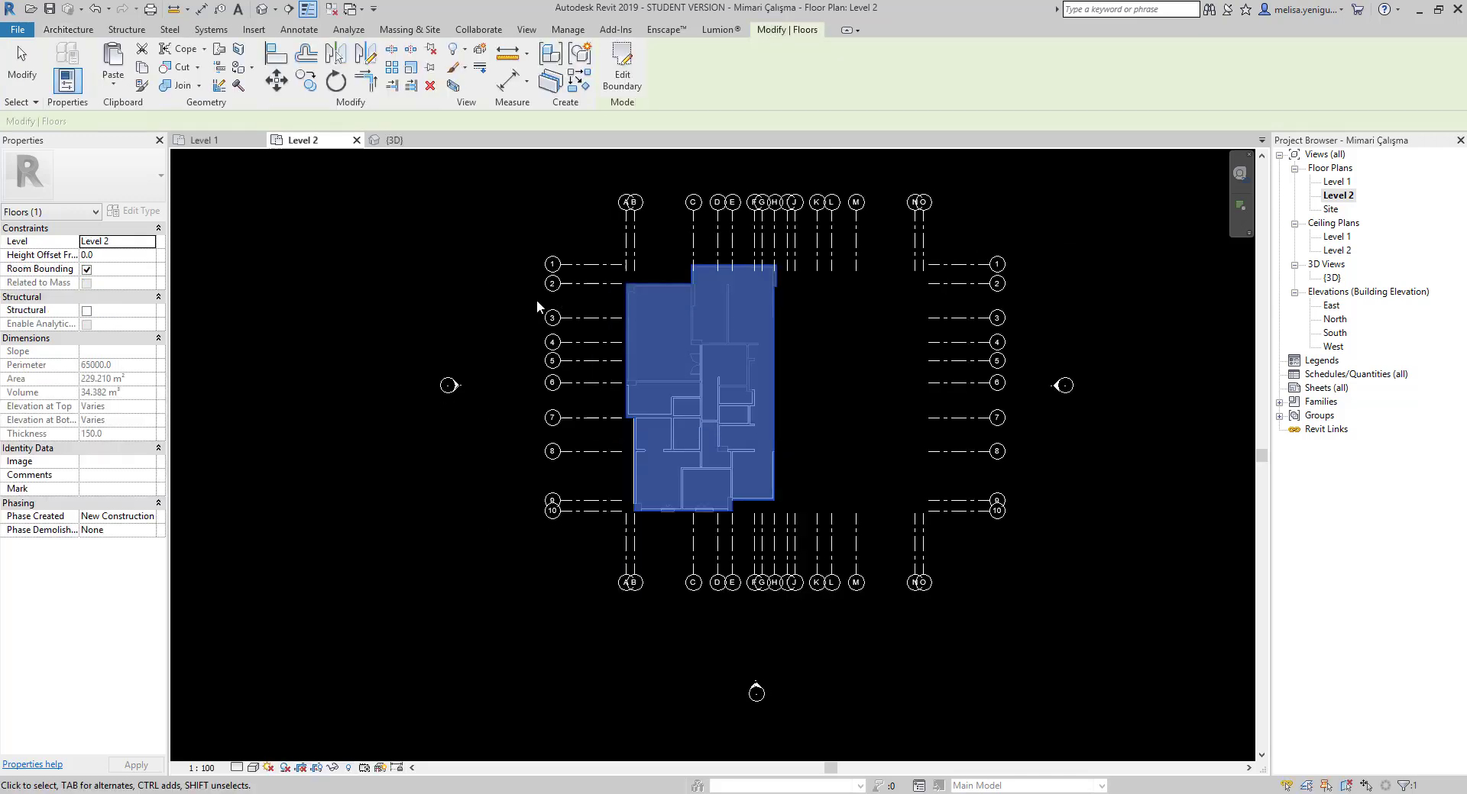
pyautogui.click(394, 140)
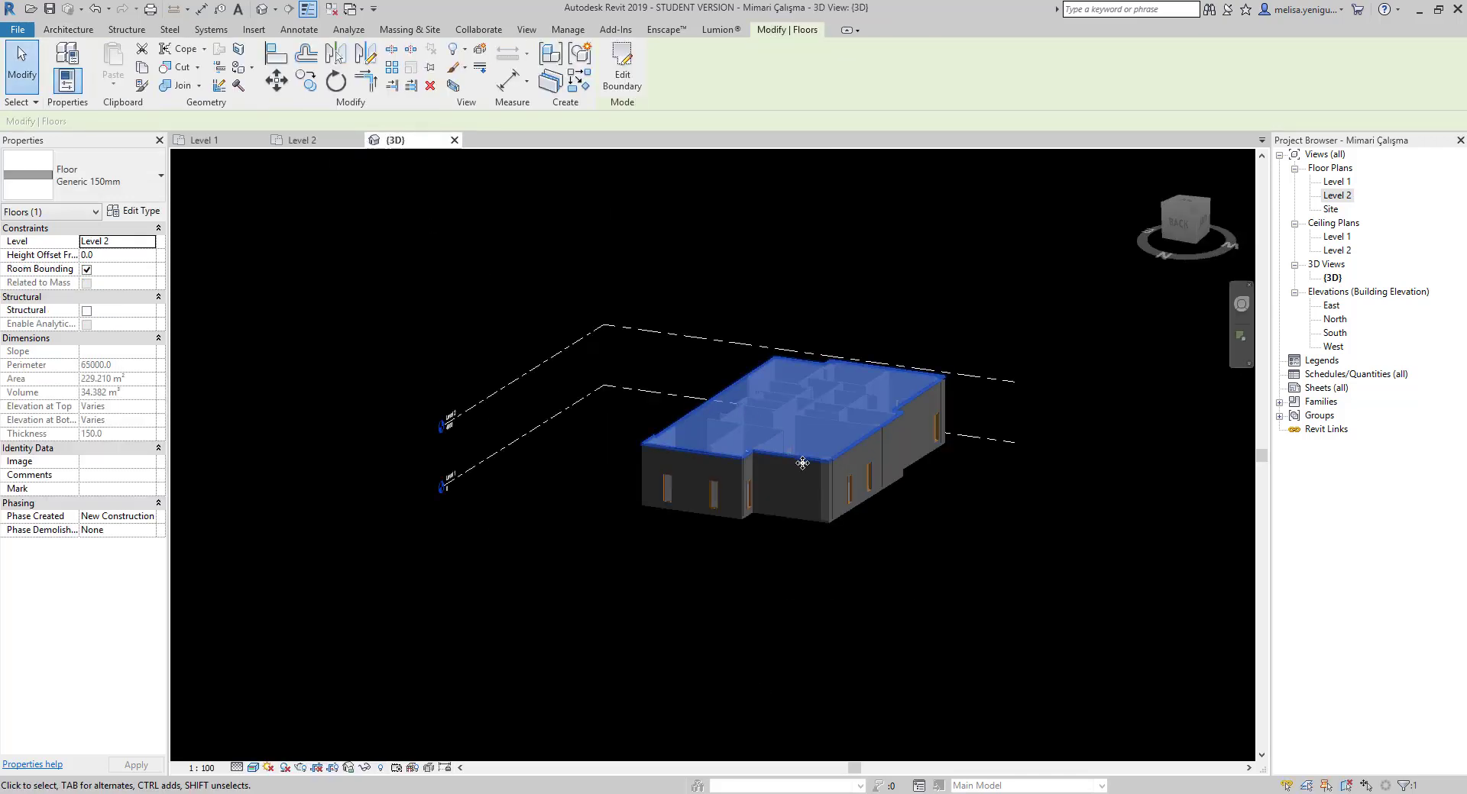
pyautogui.keyDown('shift'); pyautogui.moveTo(877, 497); pyautogui.dragTo(673, 411, button='middle'); pyautogui.keyUp('shift')
pyautogui.scroll(2, 672, 411)
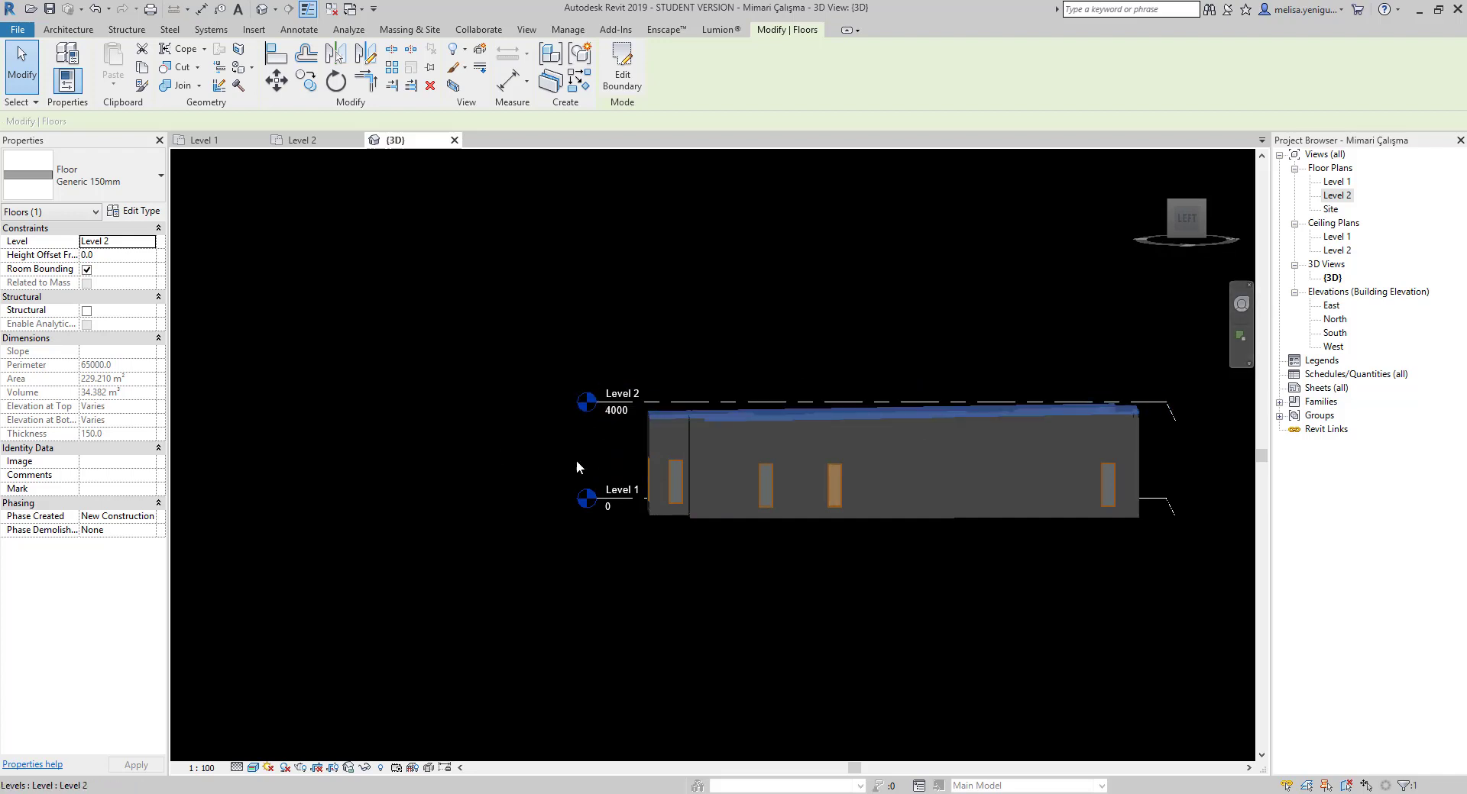
pyautogui.scroll(-2, 566, 451)
pyautogui.scroll(2, 840, 458)
pyautogui.scroll(1, 686, 391)
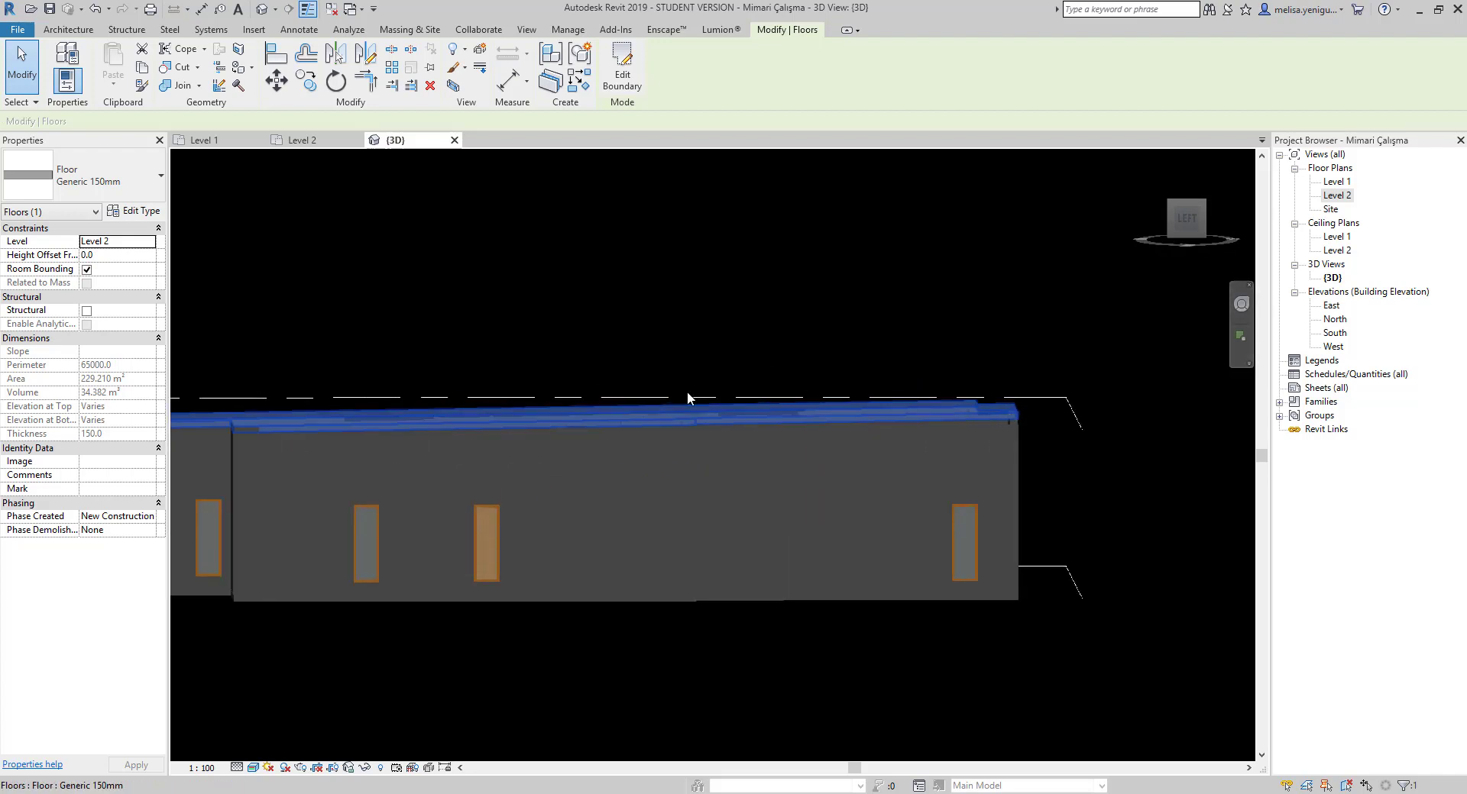
pyautogui.scroll(-1, 686, 391)
pyautogui.moveTo(676, 439); pyautogui.dragTo(428, 439, button='middle')
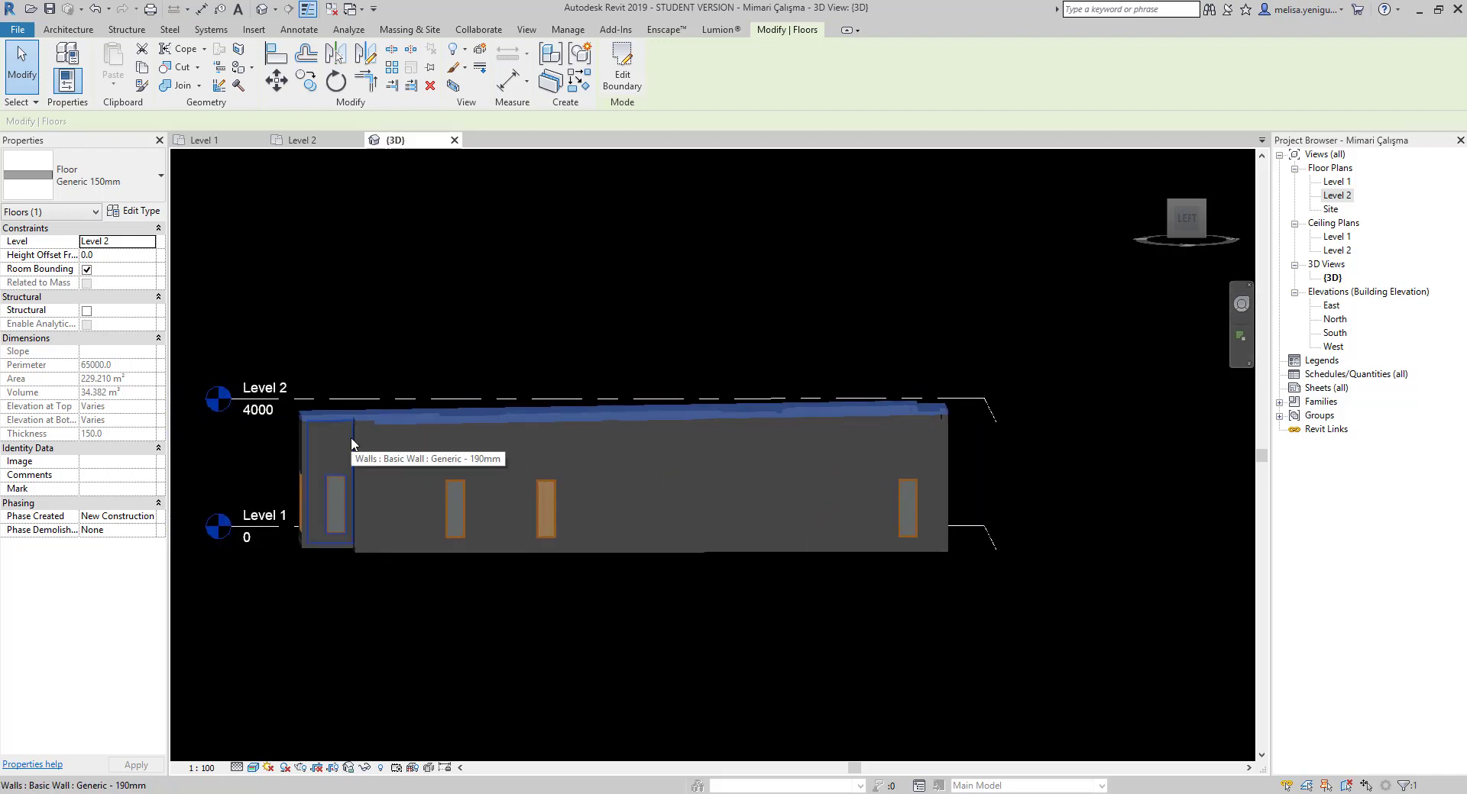
pyautogui.scroll(-2, 599, 443)
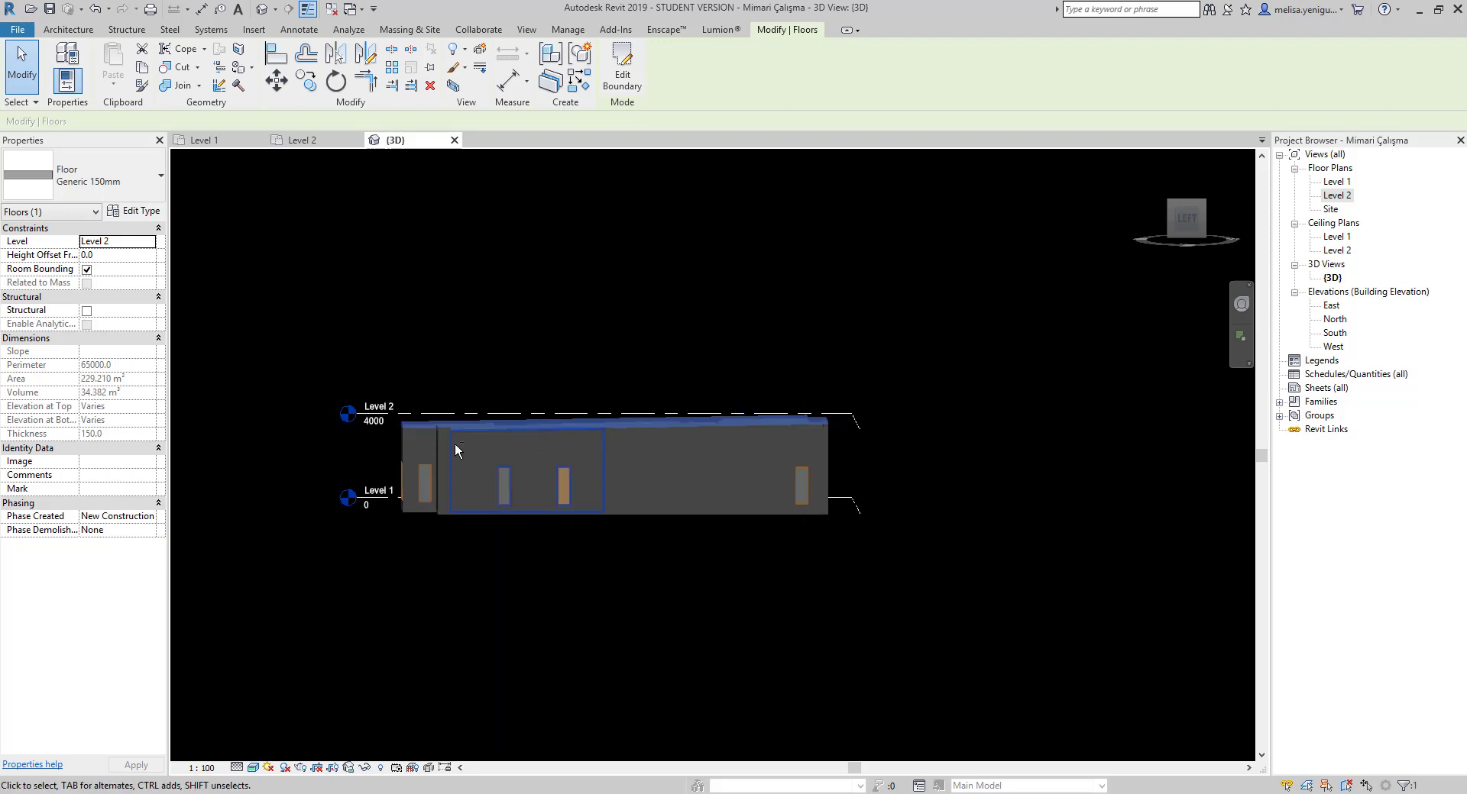
pyautogui.moveTo(455, 447)
pyautogui.keyDown('shift'); pyautogui.mouseDown(button='middle')
pyautogui.moveTo(707, 592)
pyautogui.moveTo(546, 527)
pyautogui.mouseUp(button='middle'); pyautogui.keyUp('shift')
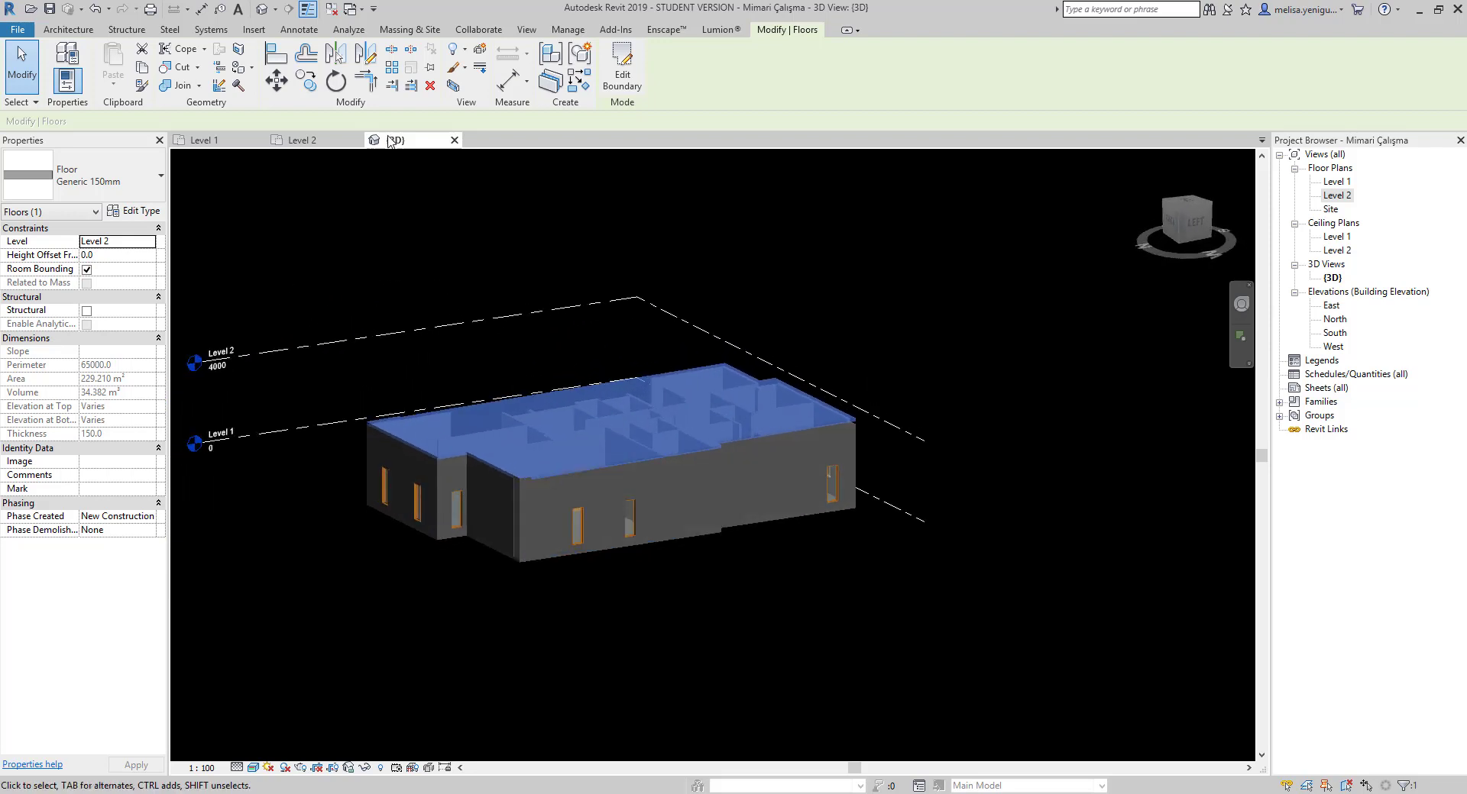
pyautogui.click(294, 143)
# Set the slope arrow to specify a 20° slope, finish the sketch, and attach walls.
pyautogui.click(622, 69)
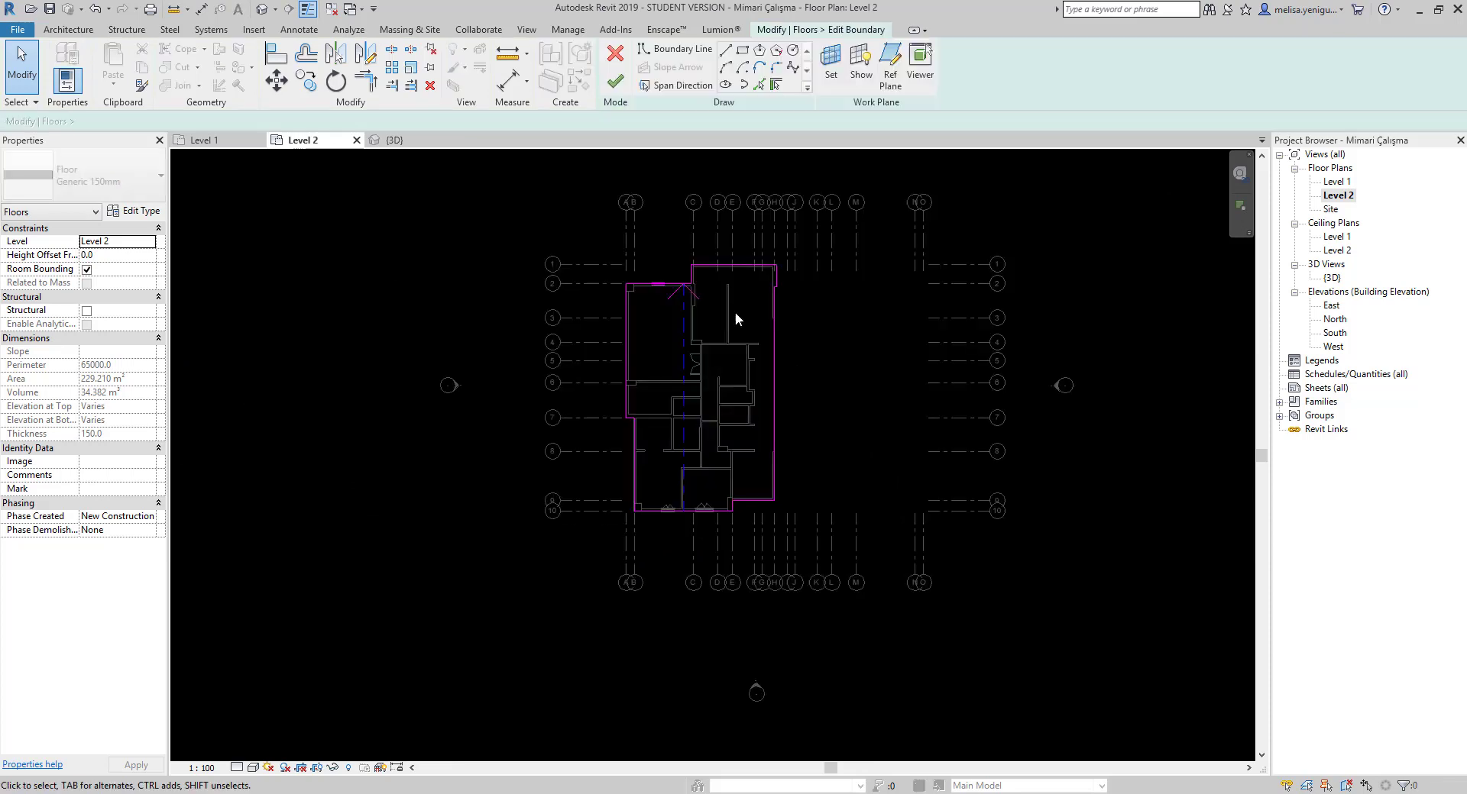
pyautogui.click(683, 343)
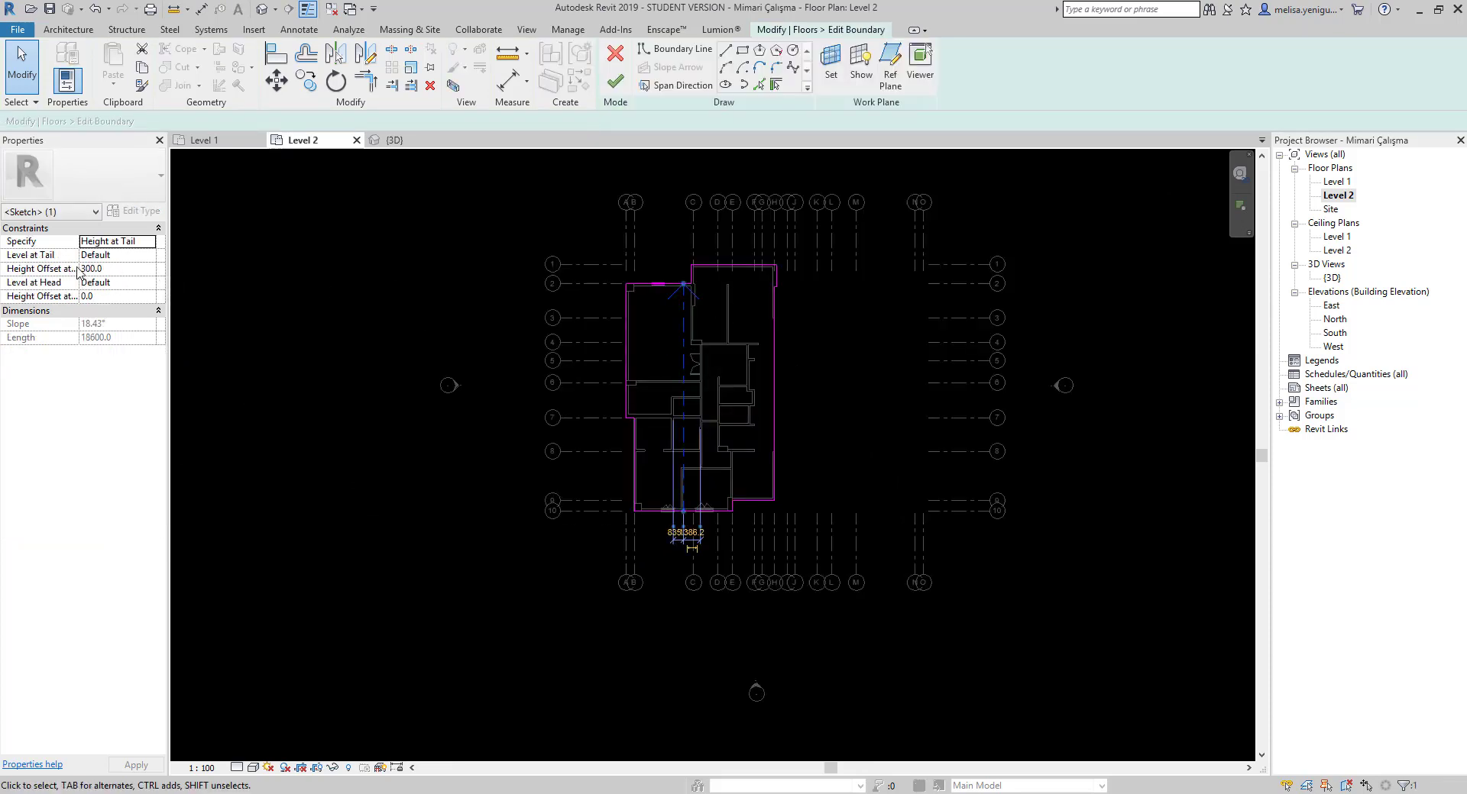
pyautogui.click(153, 243)
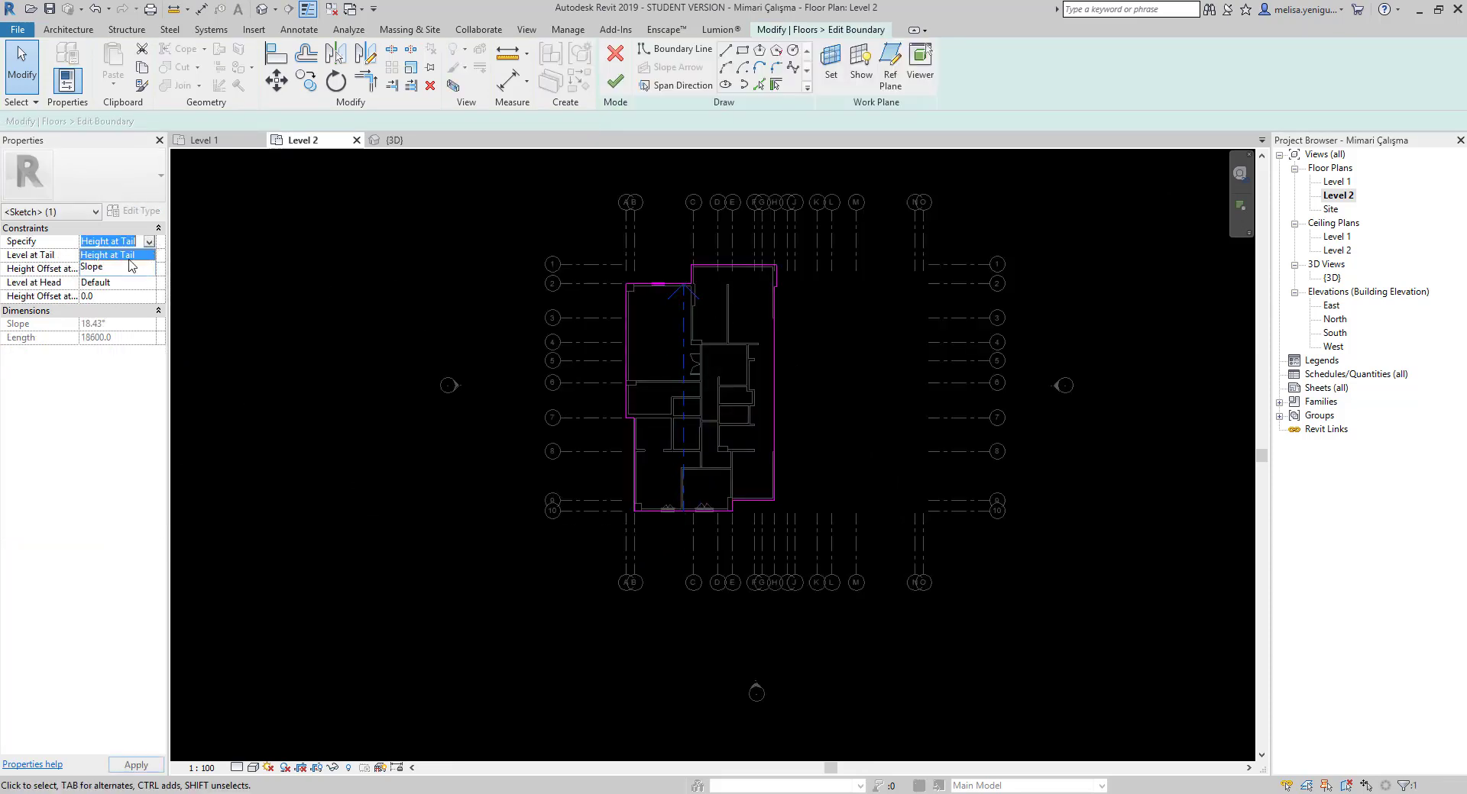
pyautogui.click(107, 269)
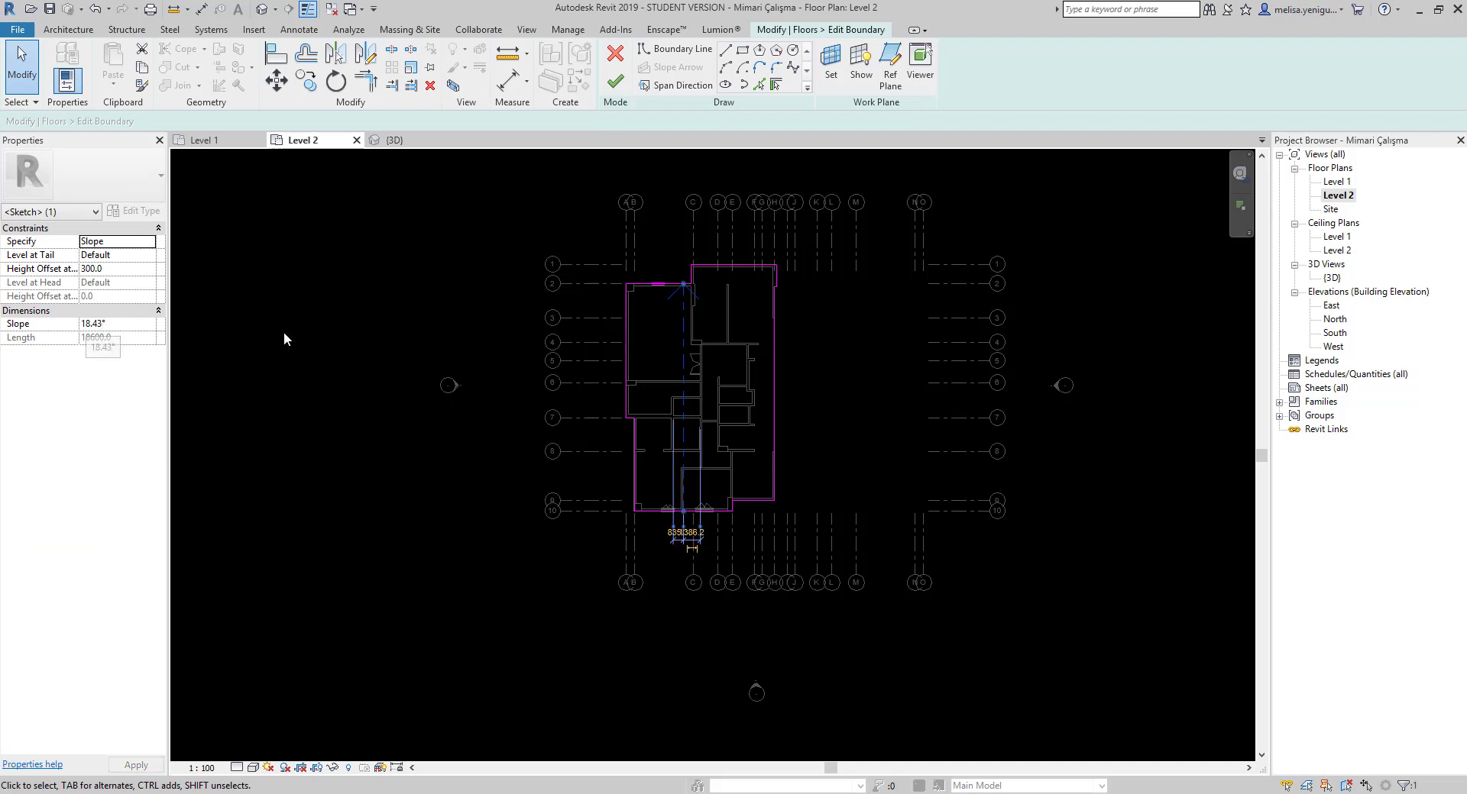
pyautogui.click(129, 325)
pyautogui.write('20')
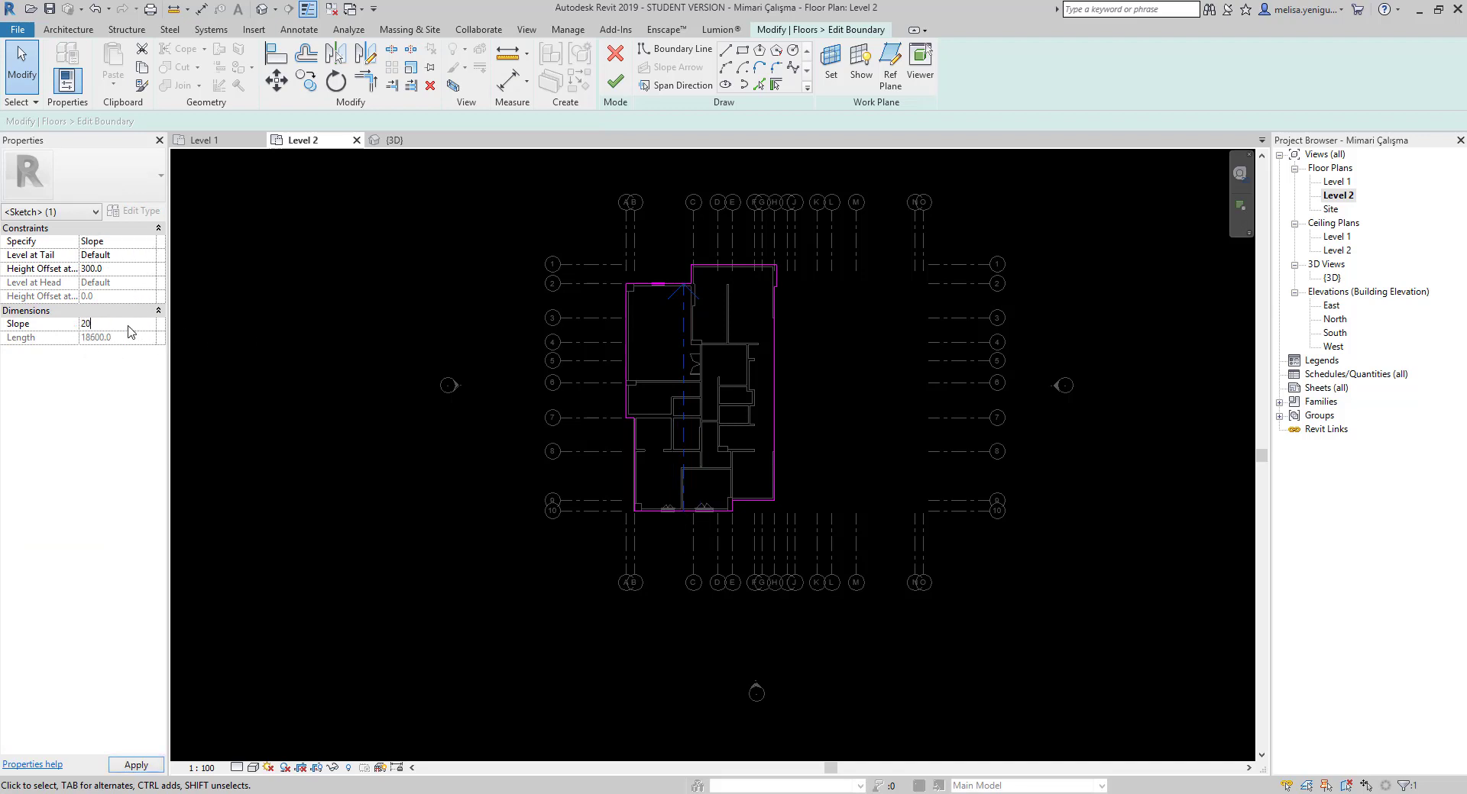
pyautogui.click(623, 86)
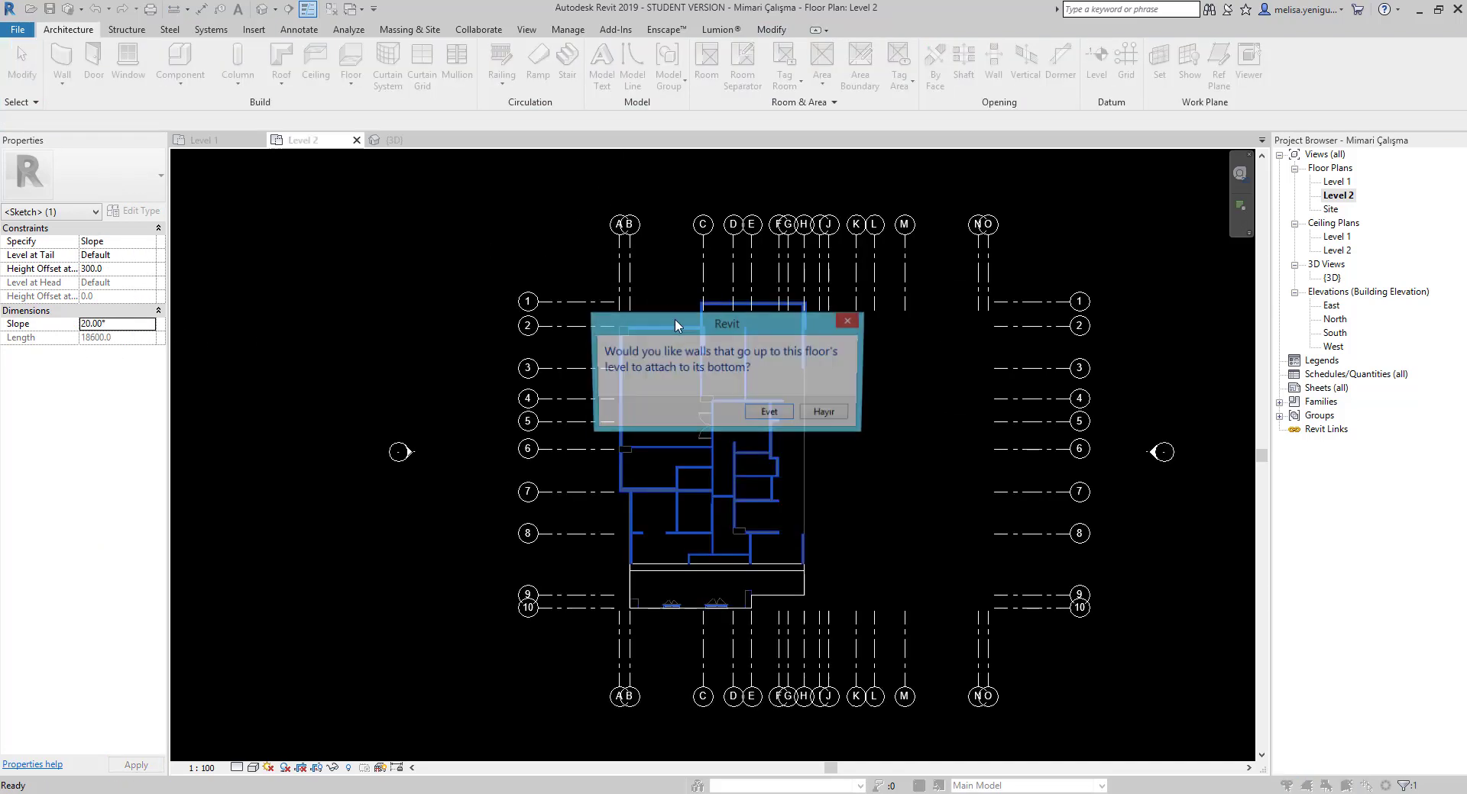
pyautogui.click(770, 413)
pyautogui.click(405, 140)
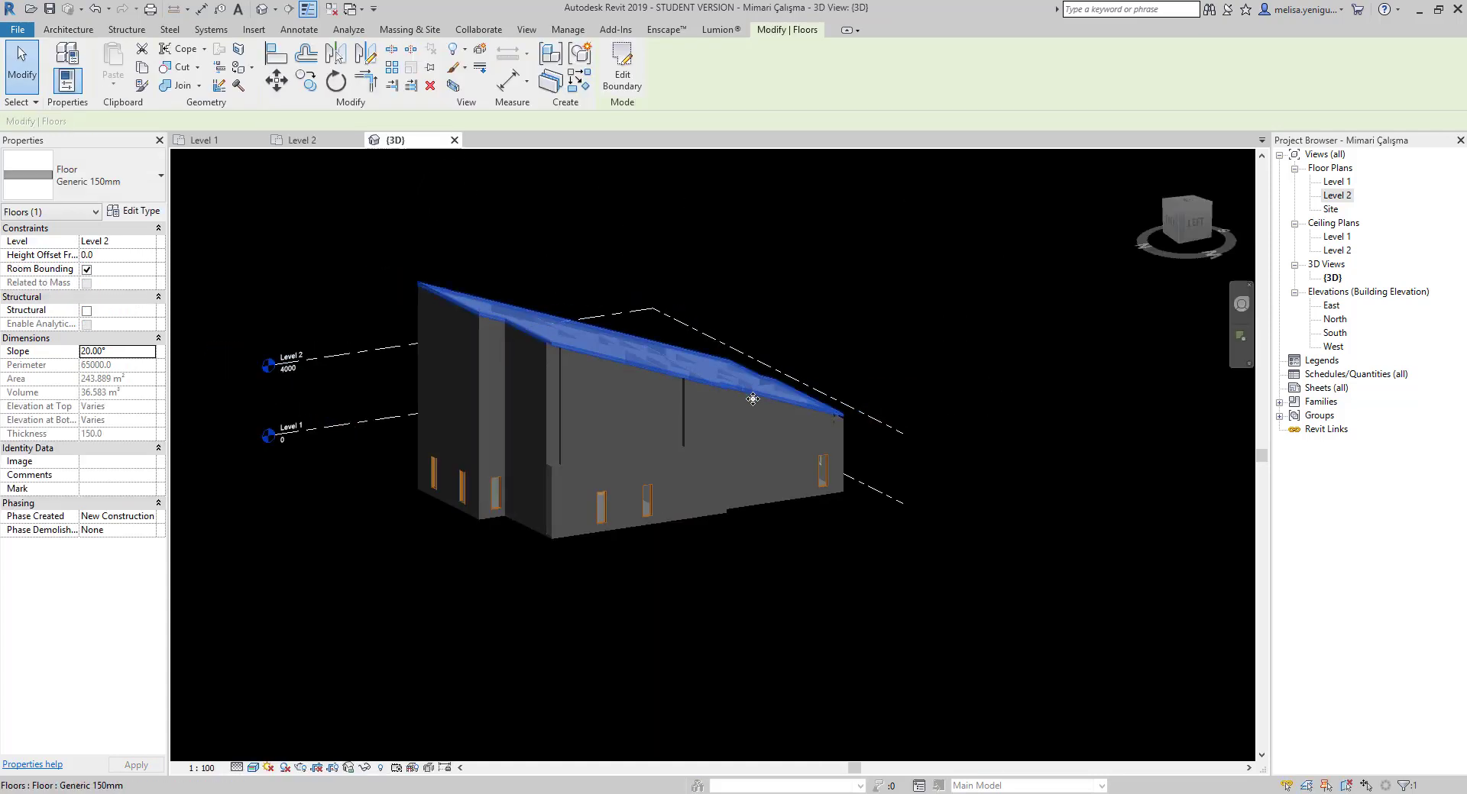
# Delete the 20° sloped floor in the 3D view and close the 3D tab.
pyautogui.moveTo(752, 398)
pyautogui.keyDown('shift'); pyautogui.mouseDown(button='middle')
pyautogui.moveTo(532, 357)
pyautogui.moveTo(883, 465)
pyautogui.moveTo(557, 492)
pyautogui.moveTo(1004, 488)
pyautogui.moveTo(727, 411)
pyautogui.mouseUp(button='middle'); pyautogui.keyUp('shift')
pyautogui.scroll(3, 723, 410)
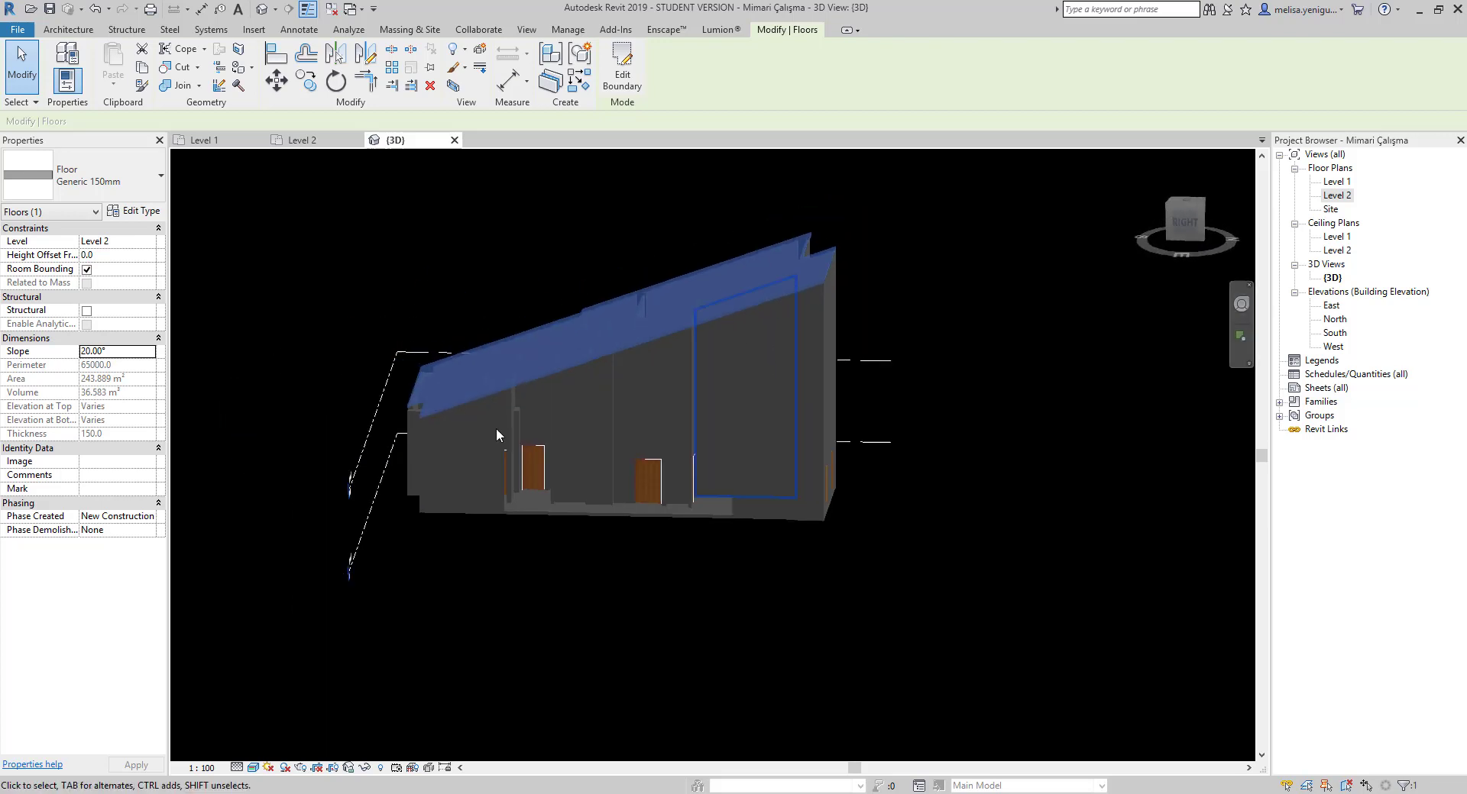
pyautogui.scroll(-2, 585, 366)
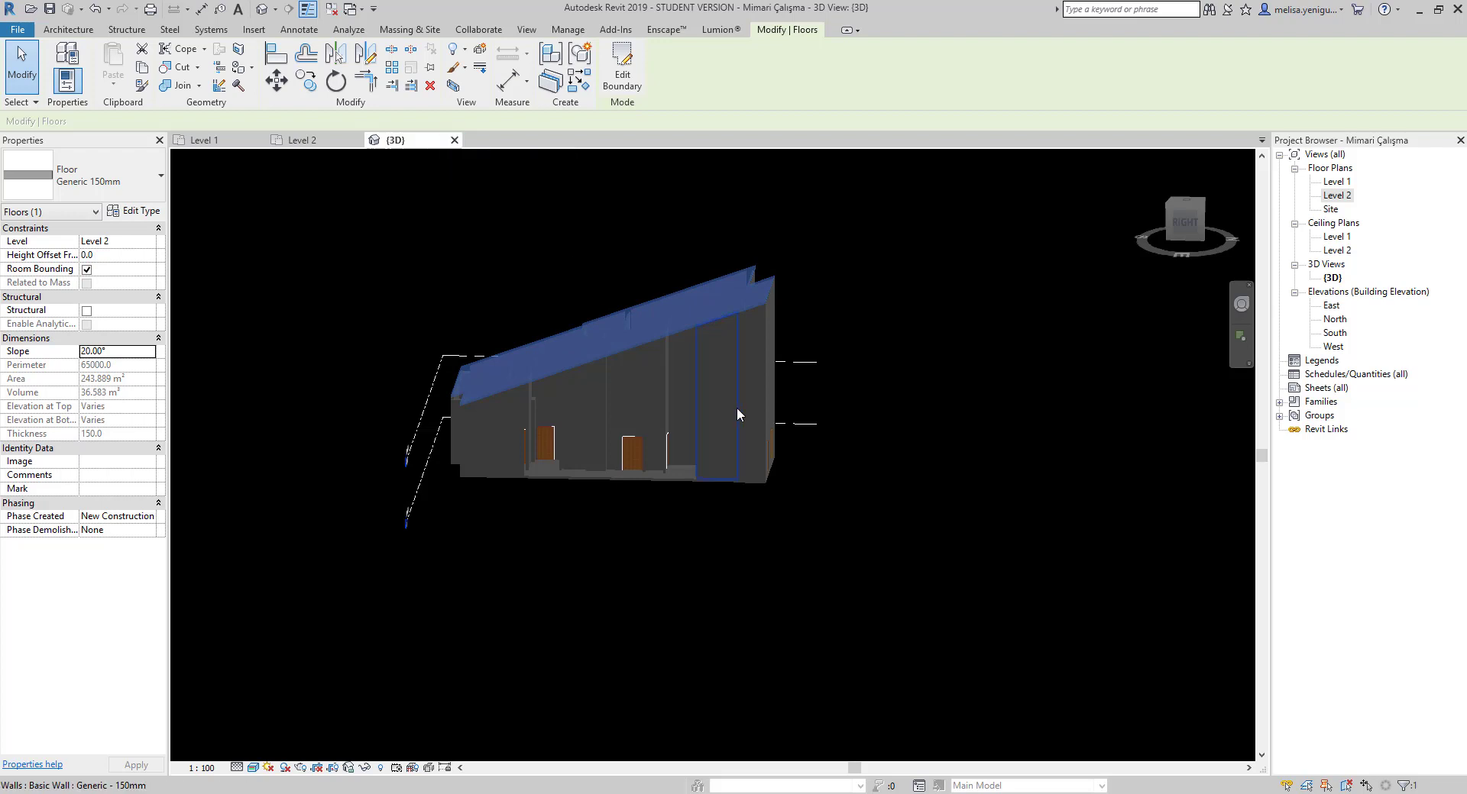
pyautogui.press('Delete')
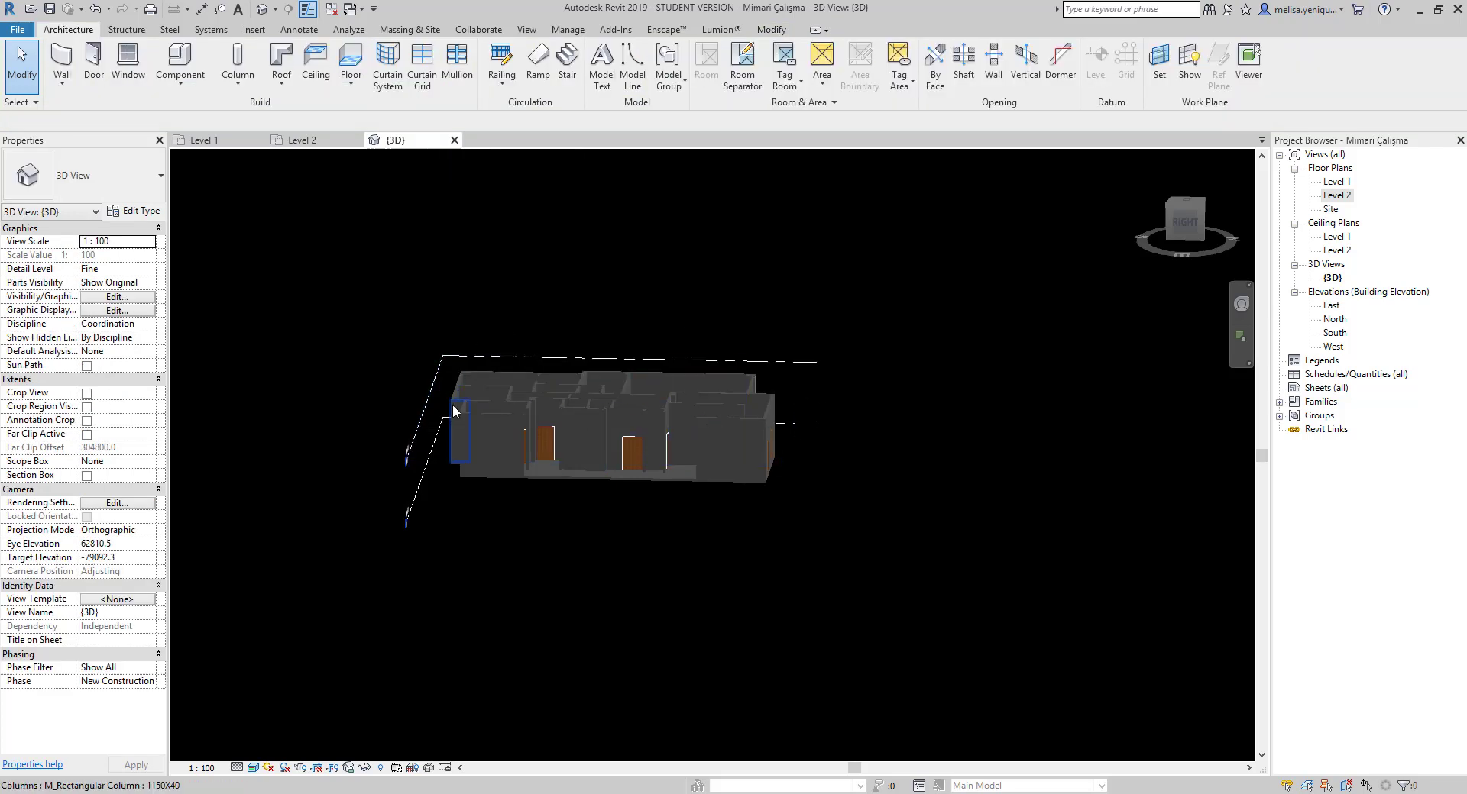
pyautogui.click(453, 142)
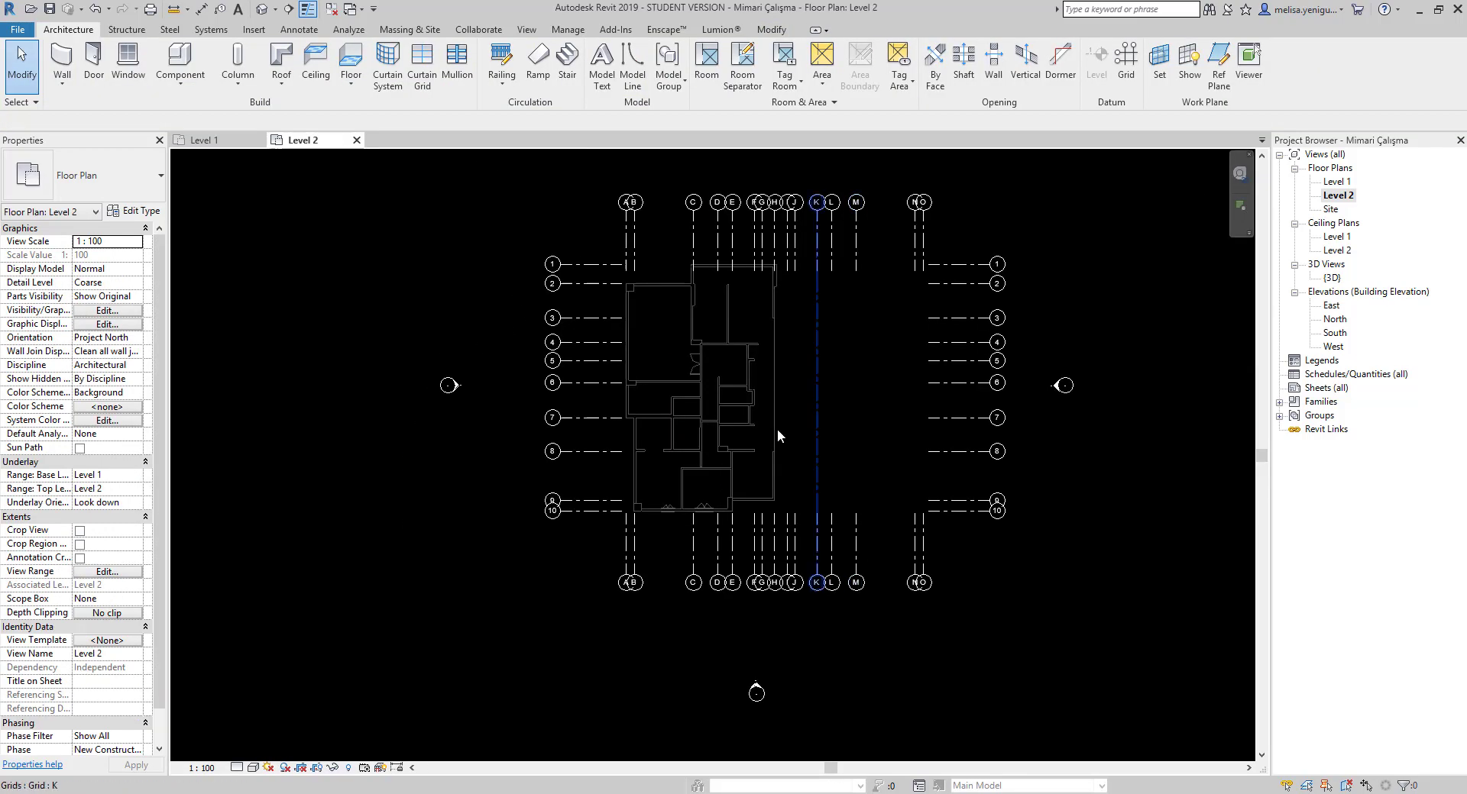
# Switch to the Level 1 plan and select the Level 1 floor slab to review it.
pyautogui.scroll(-2, 777, 428)
pyautogui.scroll(-2, 703, 451)
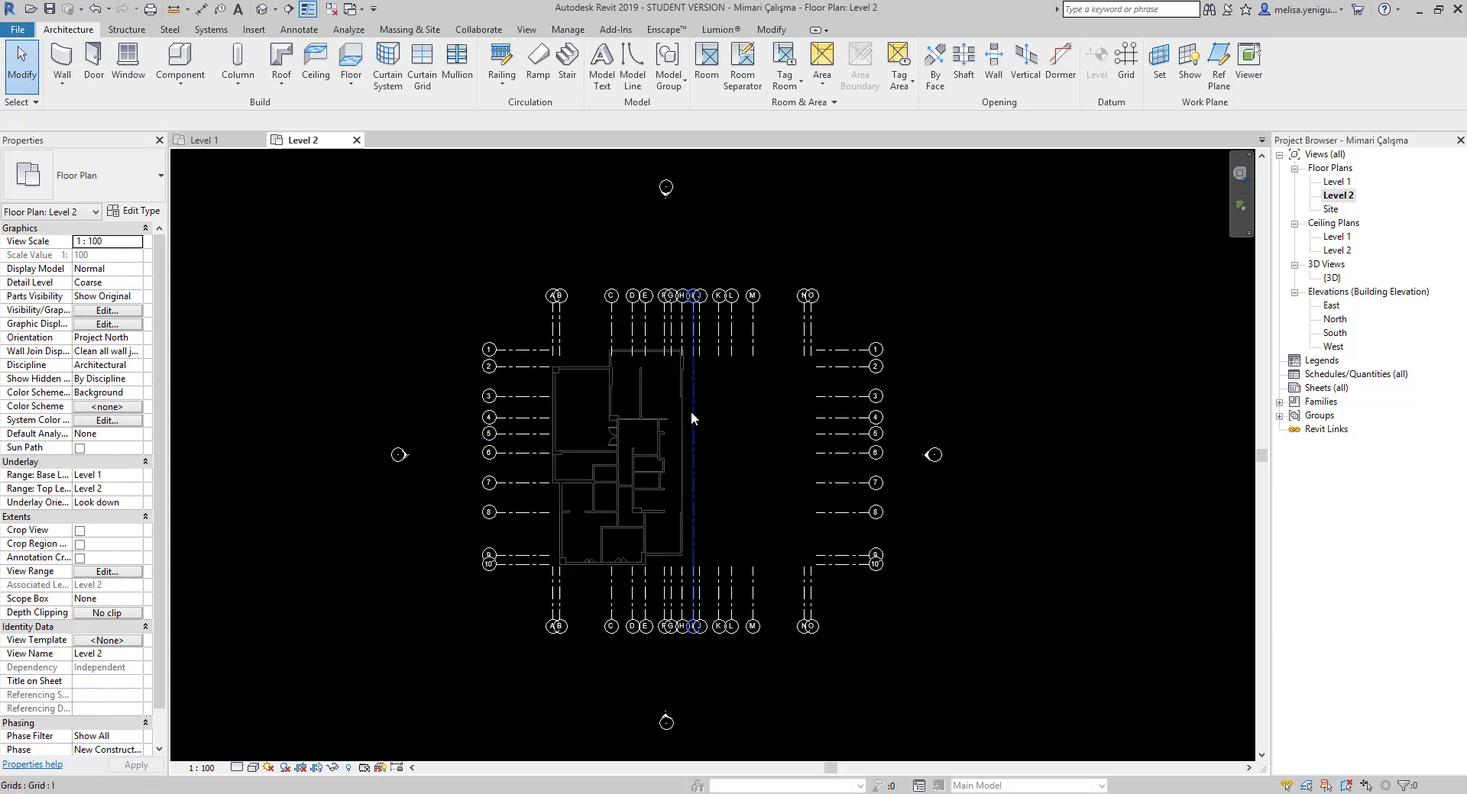
pyautogui.click(210, 142)
pyautogui.scroll(2, 816, 428)
pyautogui.moveTo(933, 431); pyautogui.dragTo(738, 433, button='middle')
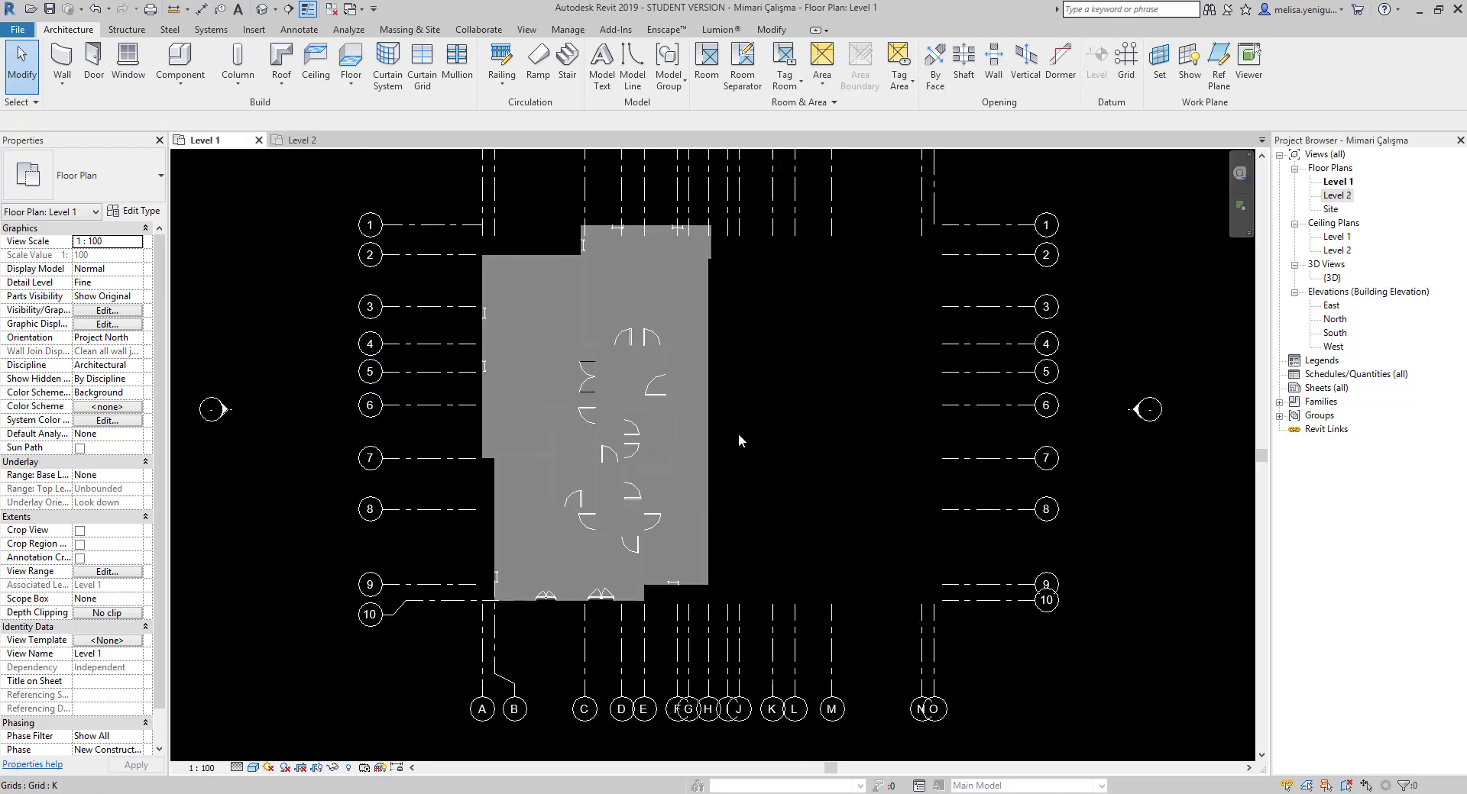
pyautogui.click(706, 438)
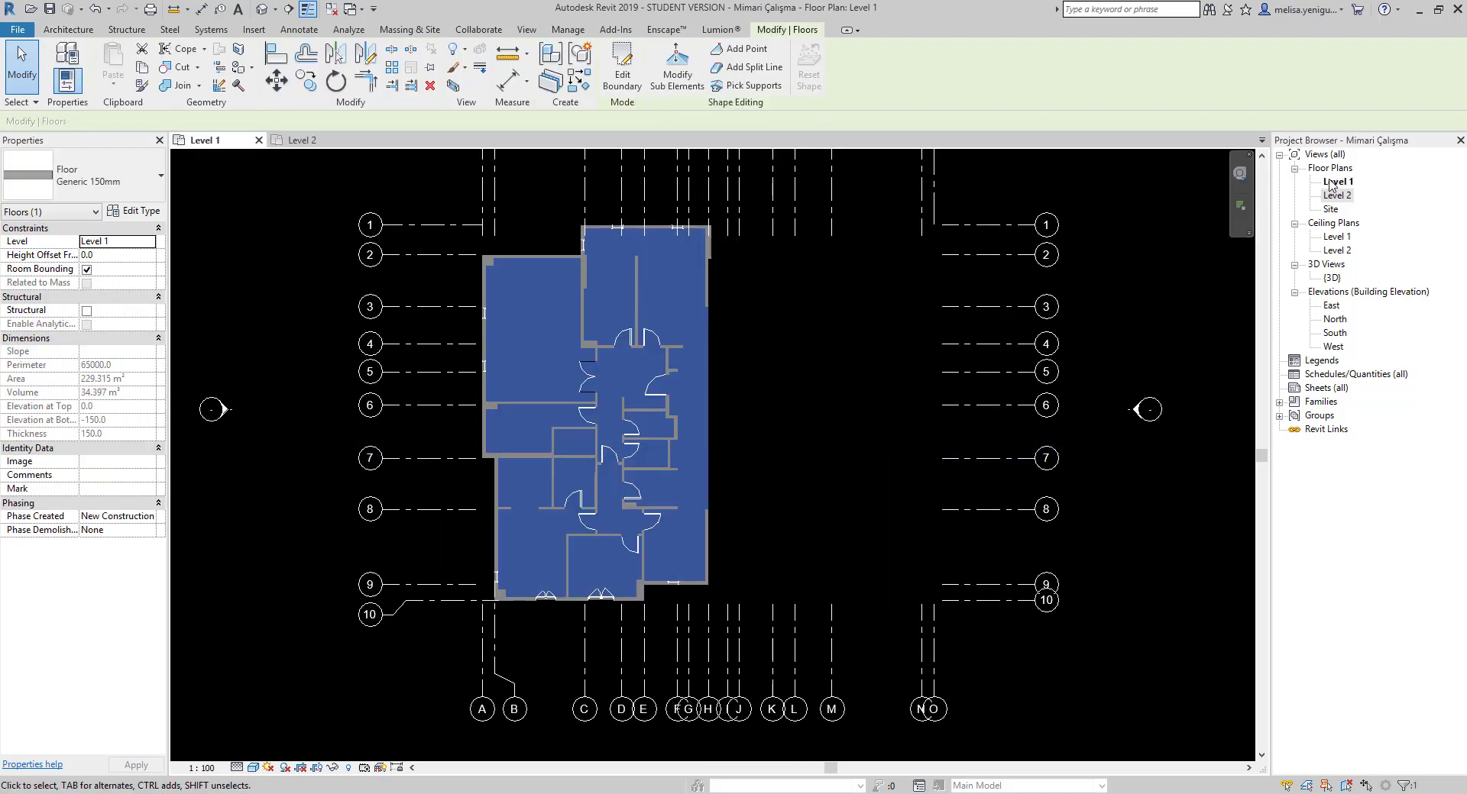
pyautogui.click(790, 424)
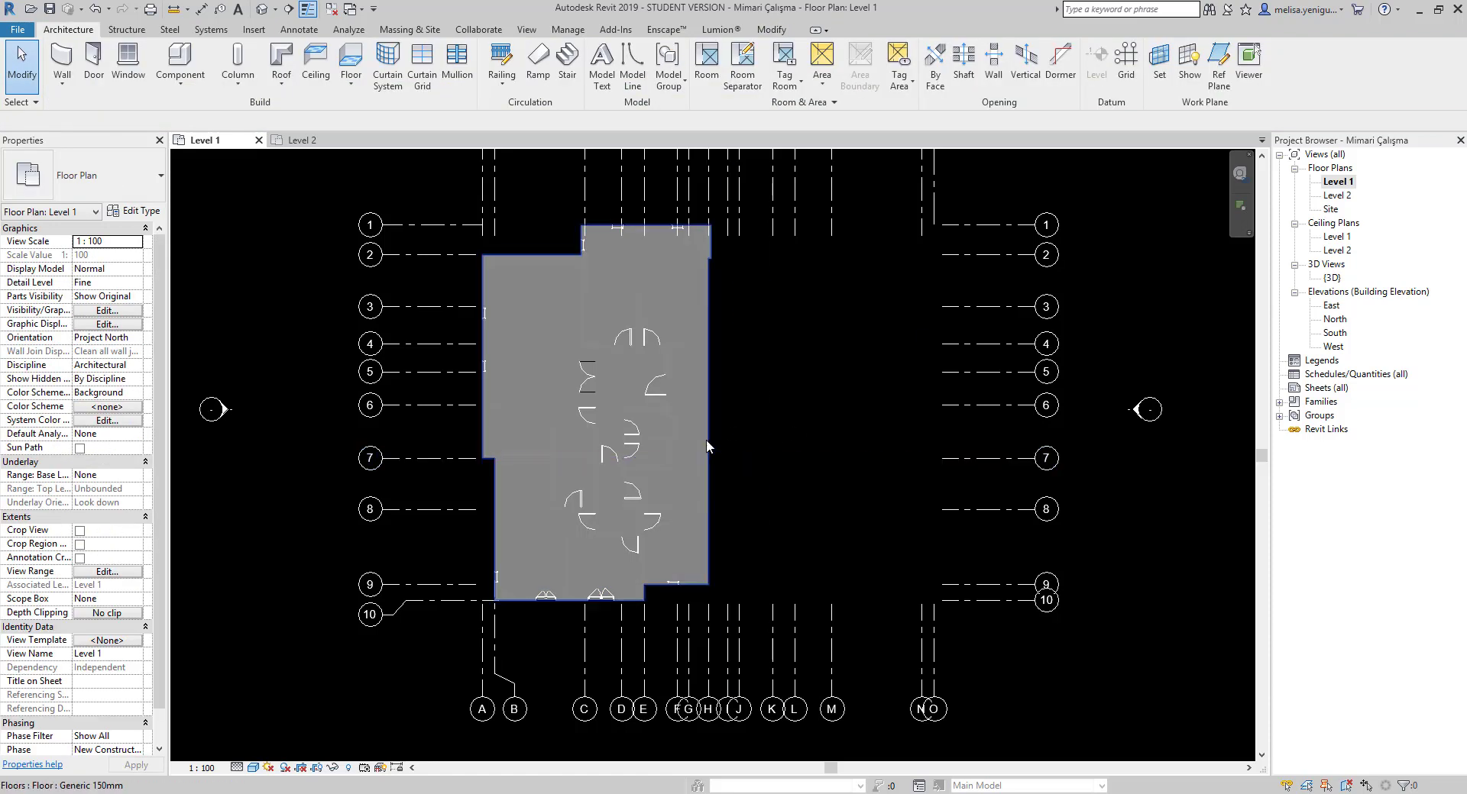
pyautogui.click(710, 443)
# Check the 229.315 m² Level 1 floor in 3D, review it back in plan, then deselect it.
pyautogui.click(262, 9)
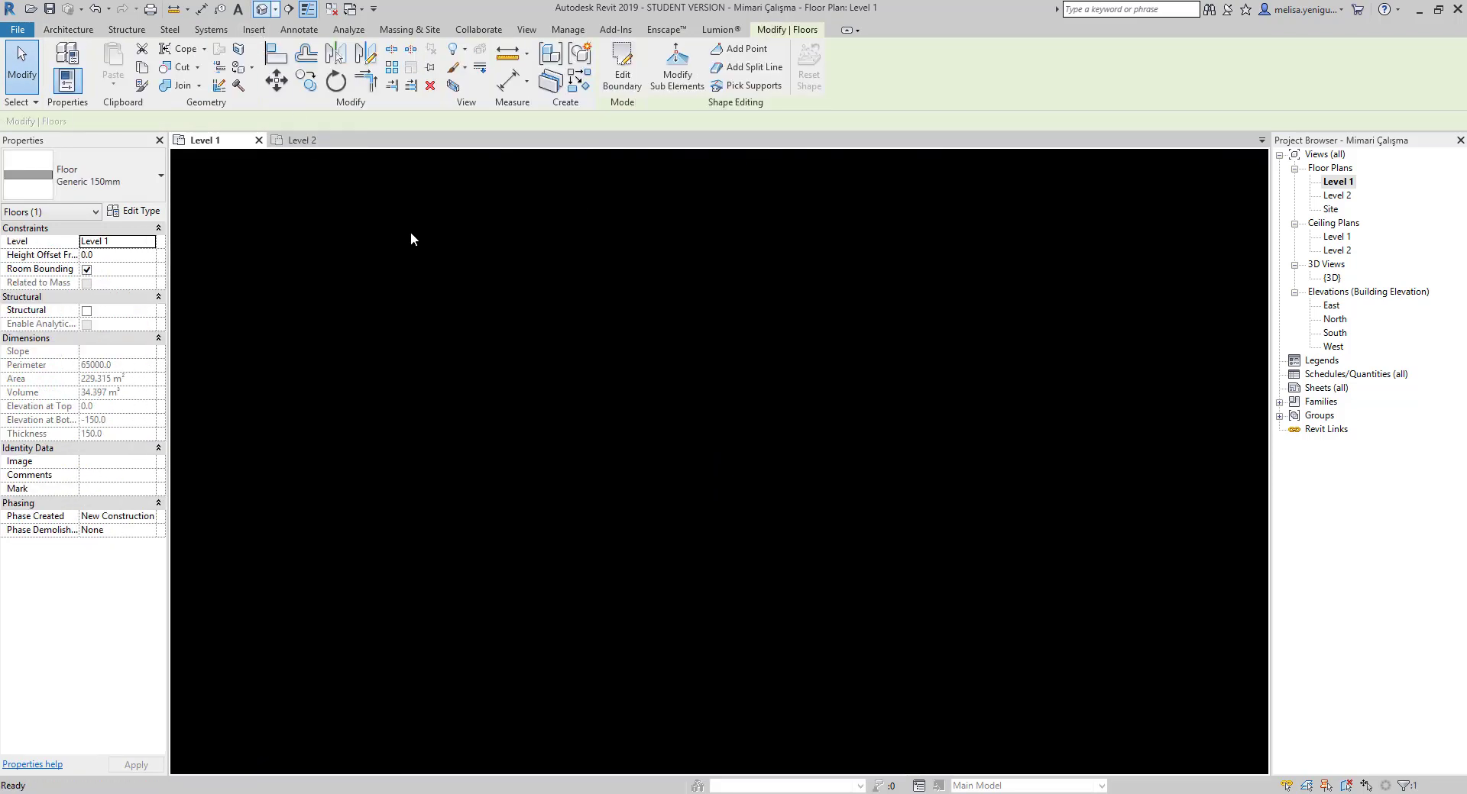
pyautogui.keyDown('shift'); pyautogui.moveTo(713, 349); pyautogui.dragTo(828, 593, button='middle'); pyautogui.keyUp('shift')
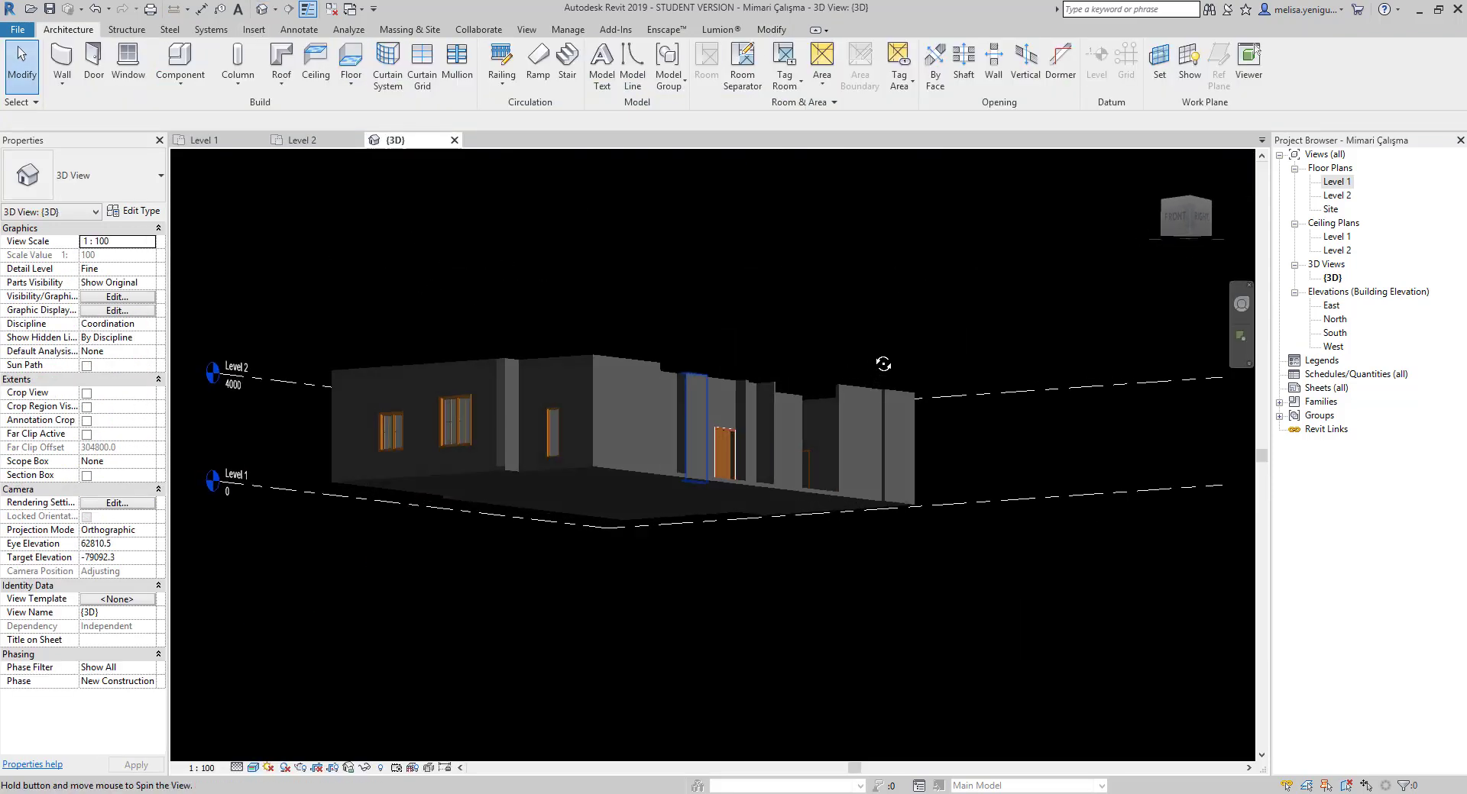
pyautogui.click(454, 140)
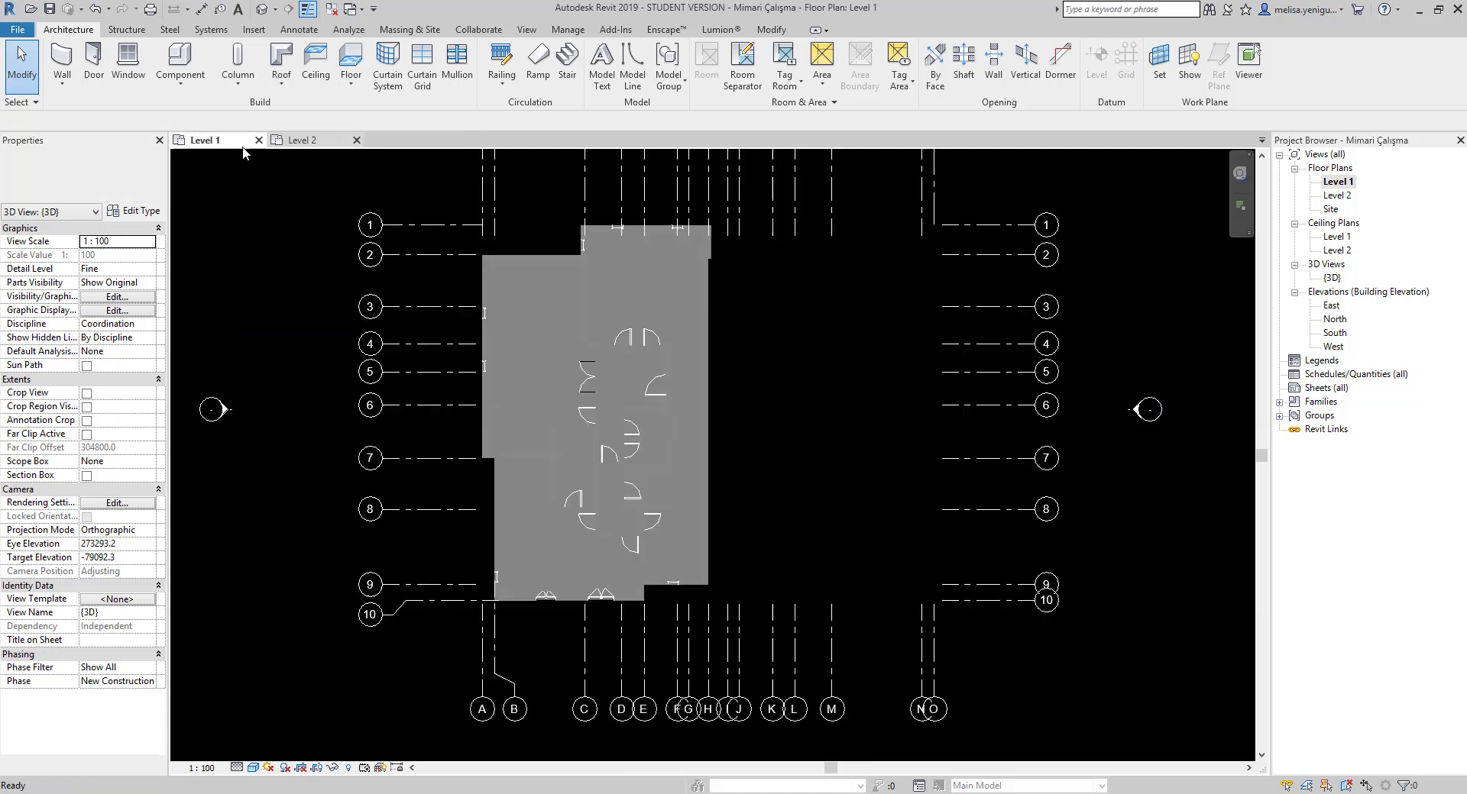
pyautogui.scroll(1, 745, 481)
pyautogui.scroll(2, 738, 443)
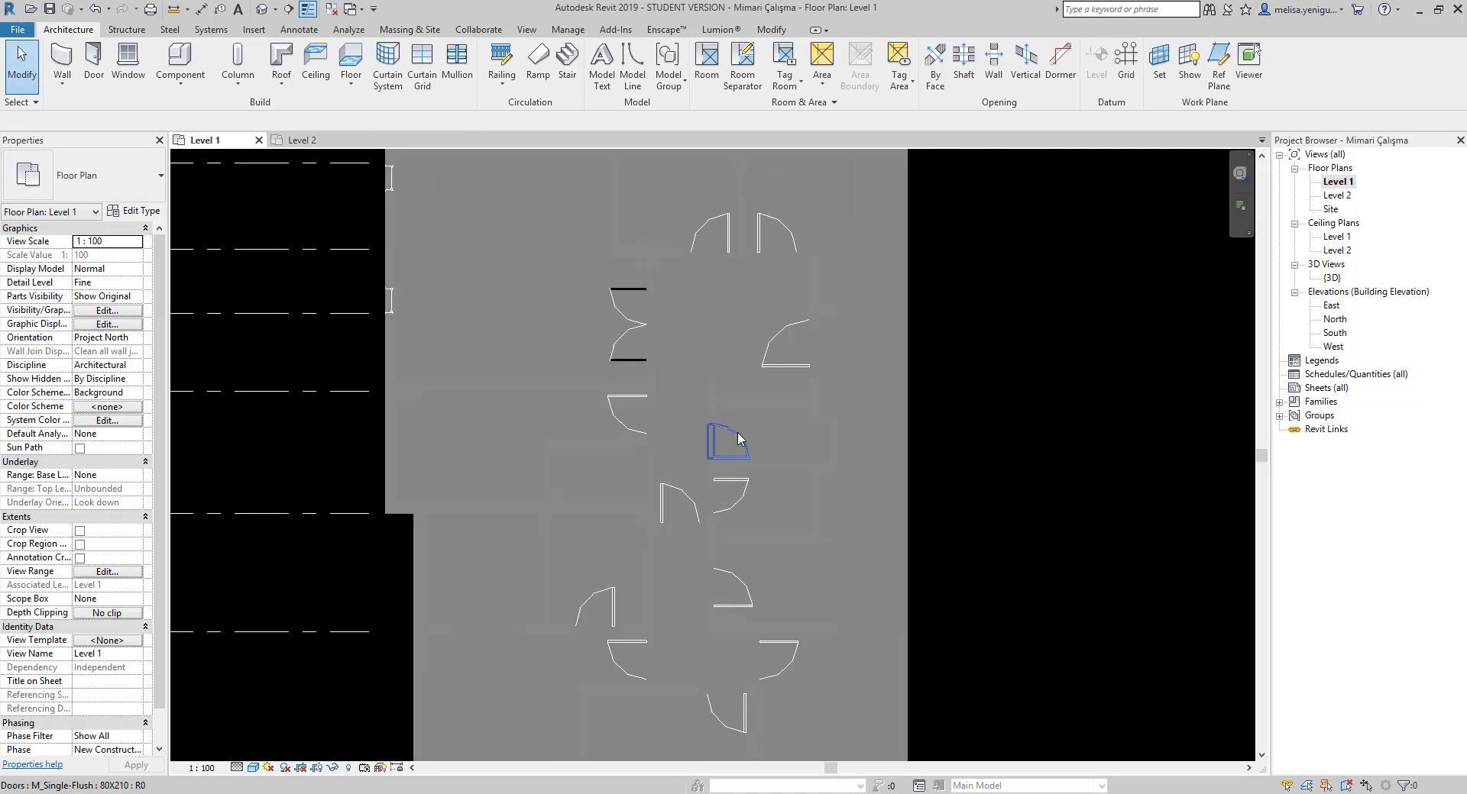
pyautogui.click(909, 421)
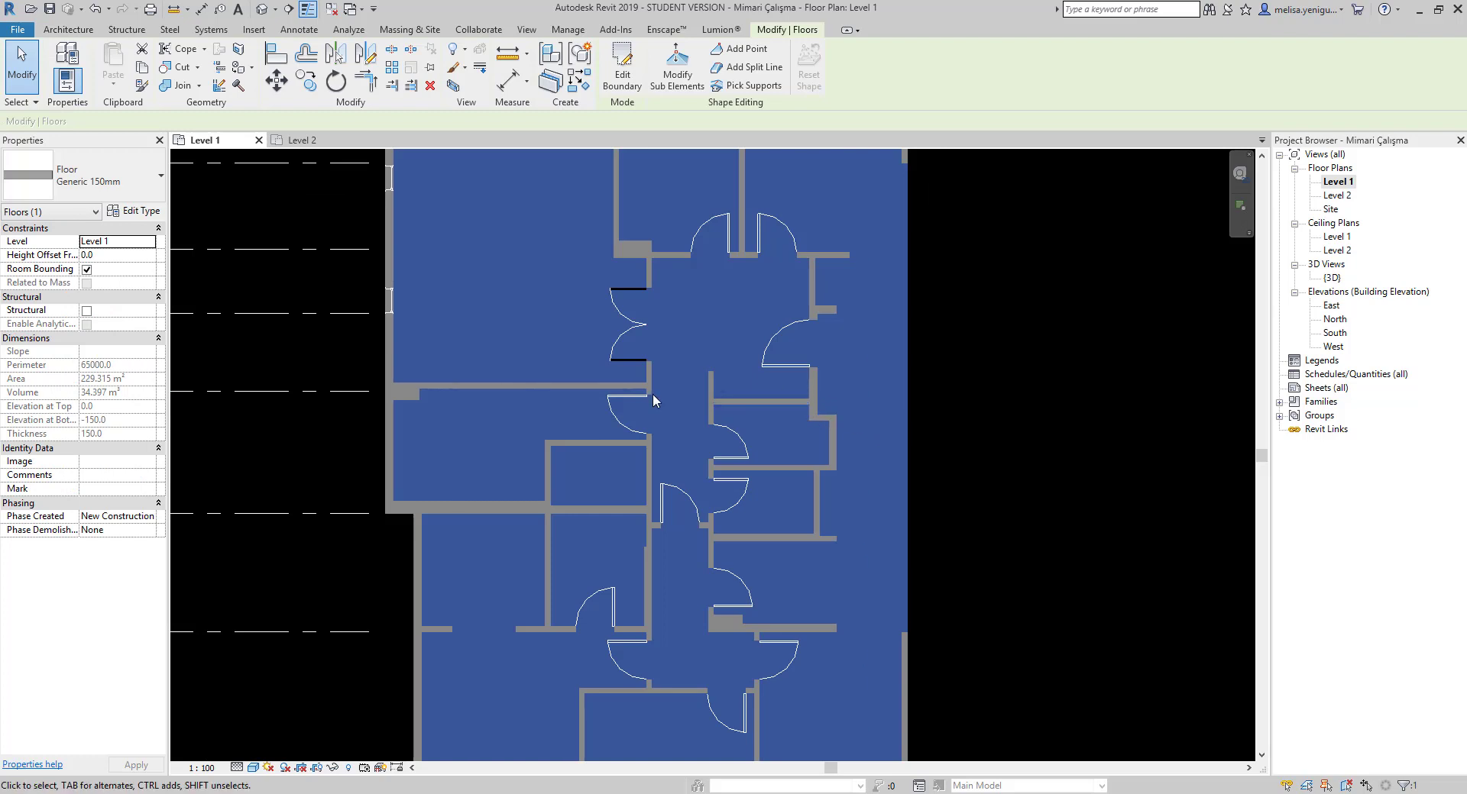
pyautogui.scroll(-2, 653, 397)
pyautogui.scroll(-1, 686, 525)
pyautogui.scroll(2, 664, 382)
pyautogui.scroll(1, 659, 344)
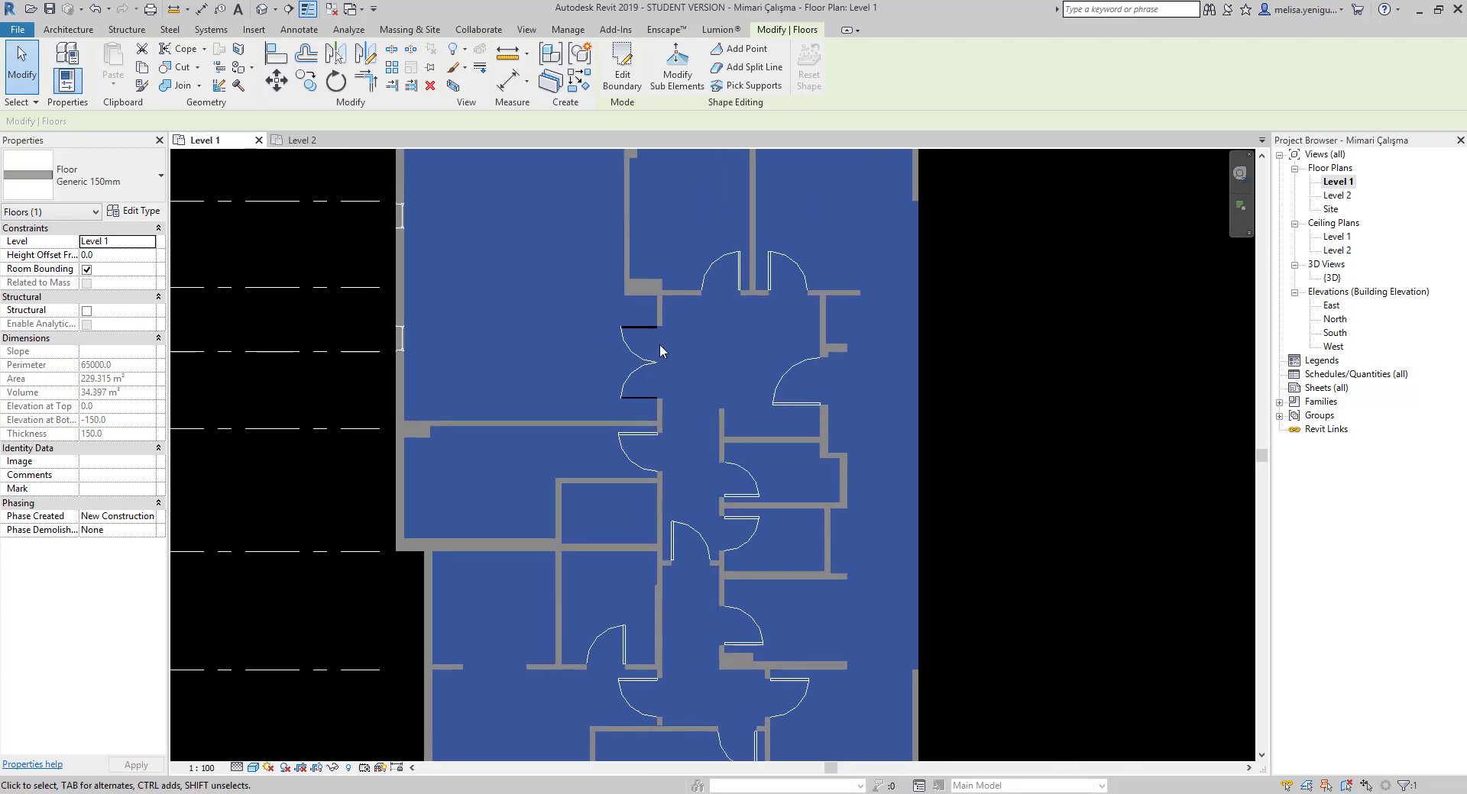
pyautogui.scroll(-1, 715, 413)
pyautogui.moveTo(766, 341); pyautogui.dragTo(750, 317, button='middle')
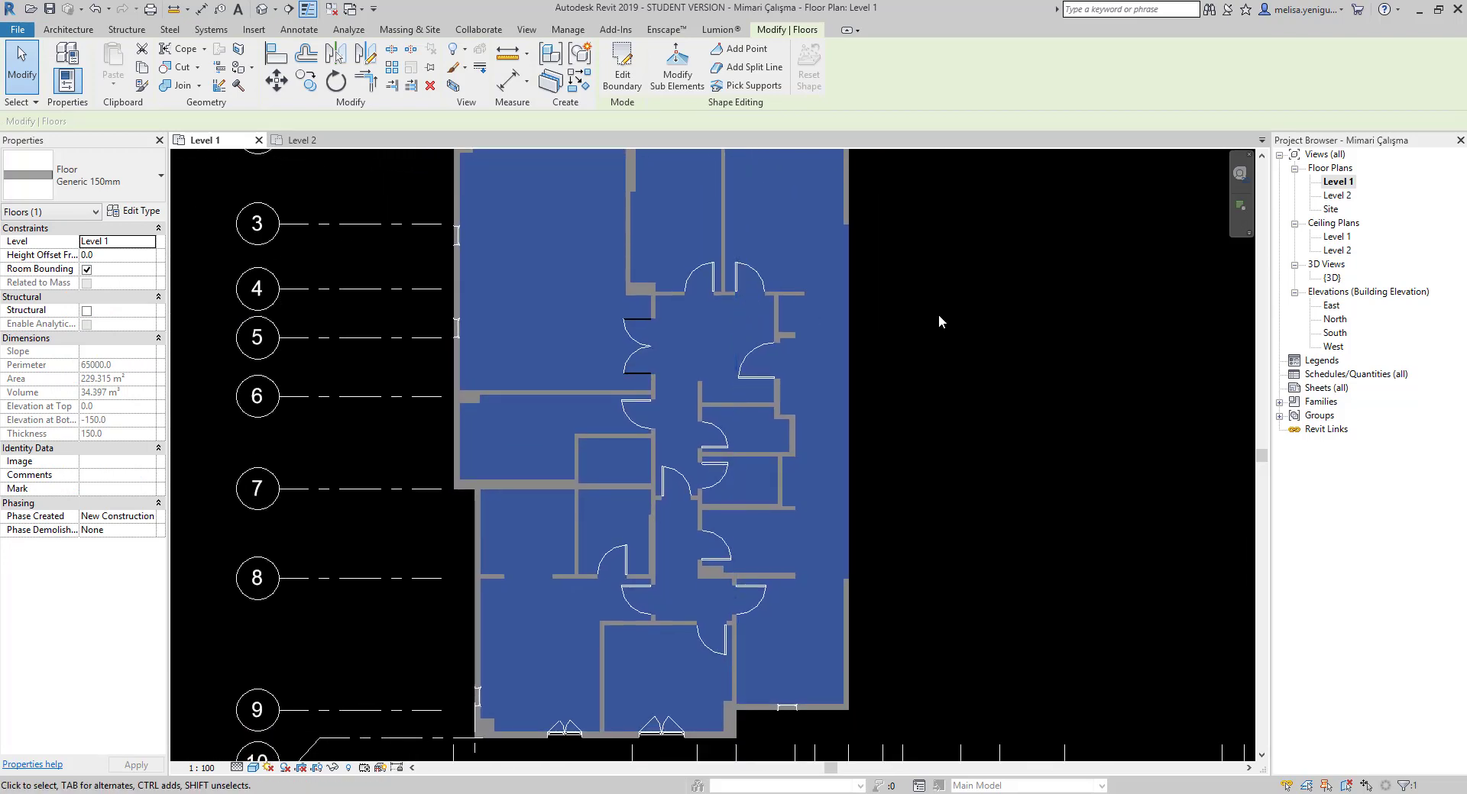
pyautogui.click(970, 322)
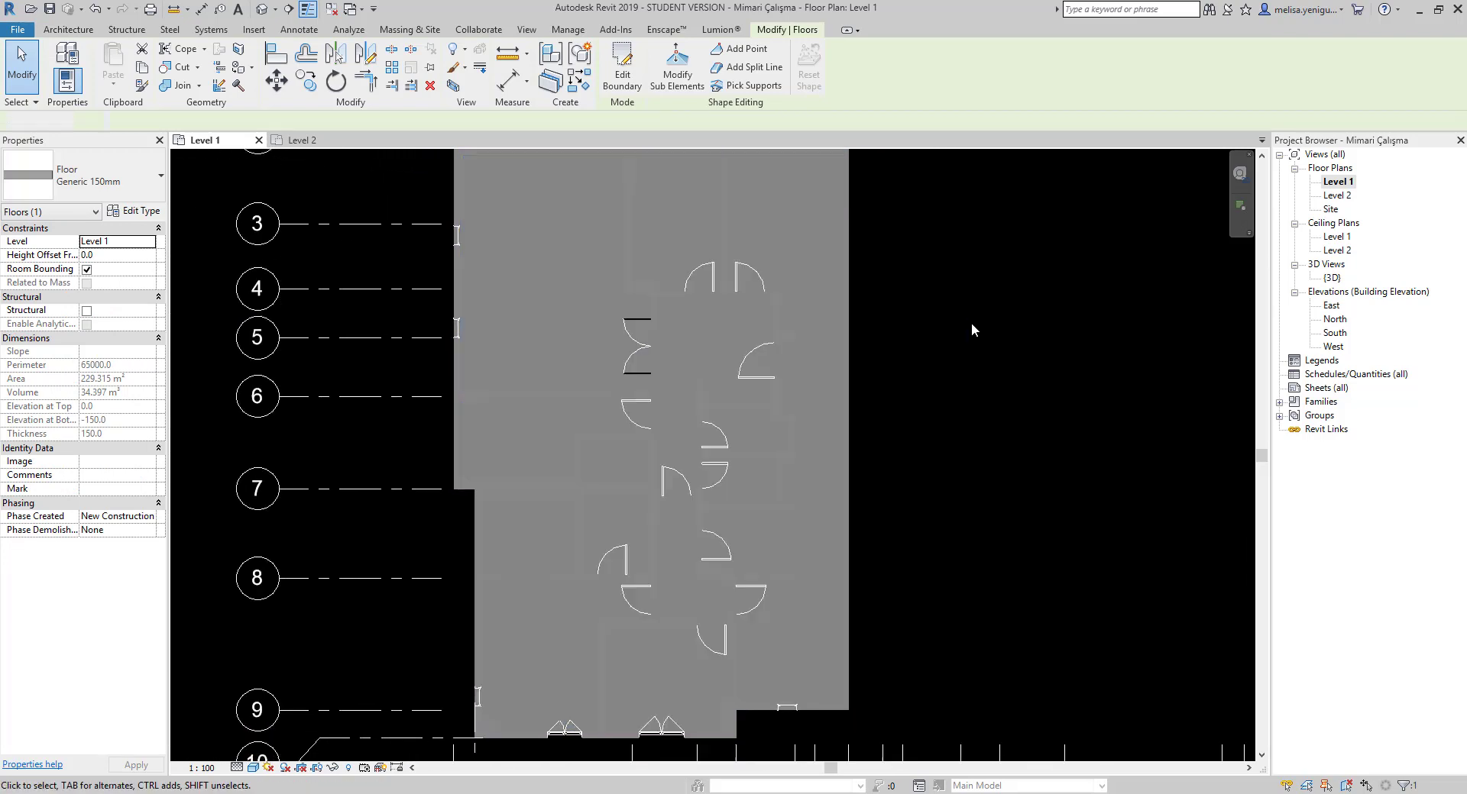
# Open the Level 1 ceiling plan and place a trial grid ceiling in the L-shaped room.
pyautogui.doubleClick(1342, 239)
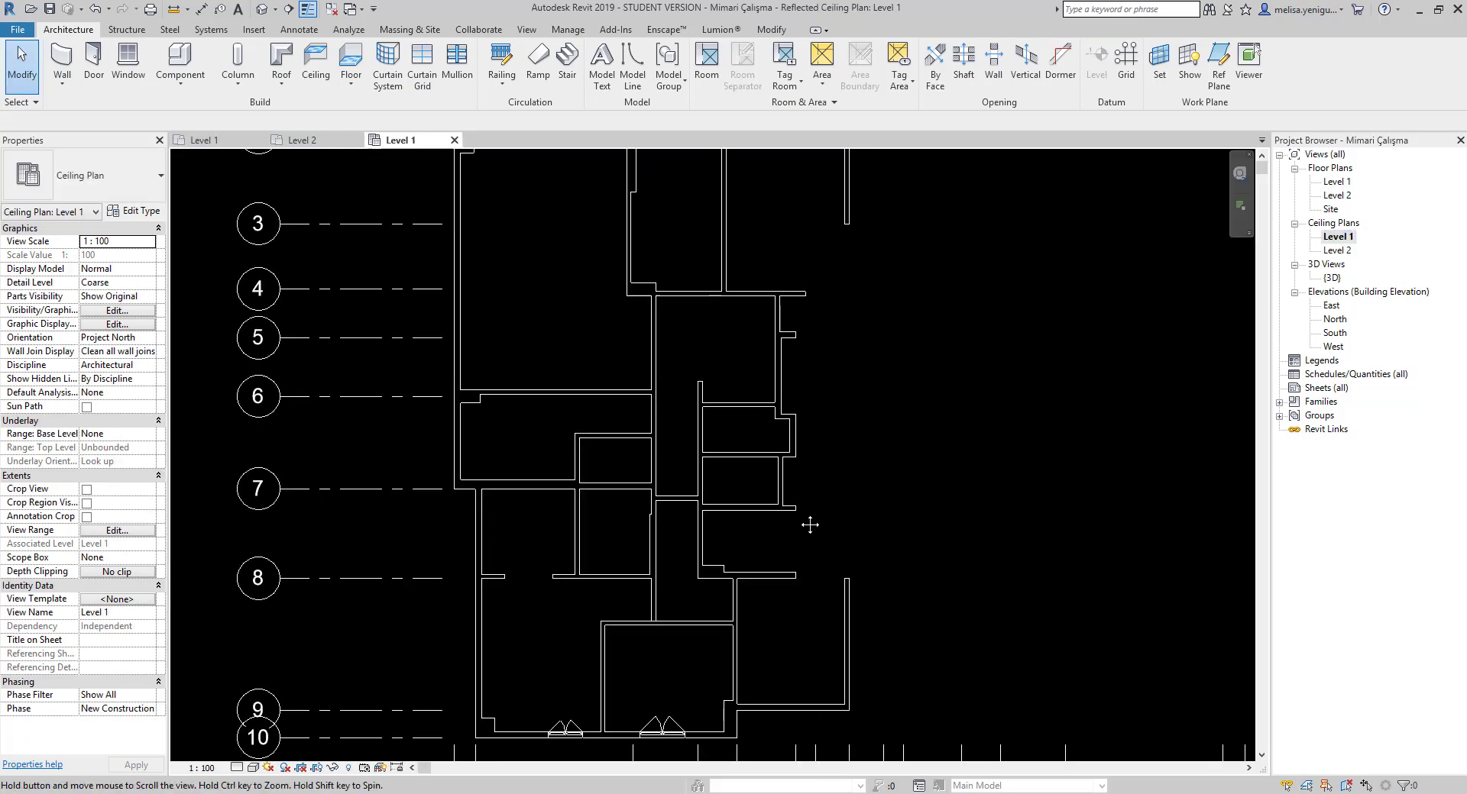
pyautogui.scroll(-1, 669, 561)
pyautogui.scroll(-1, 669, 562)
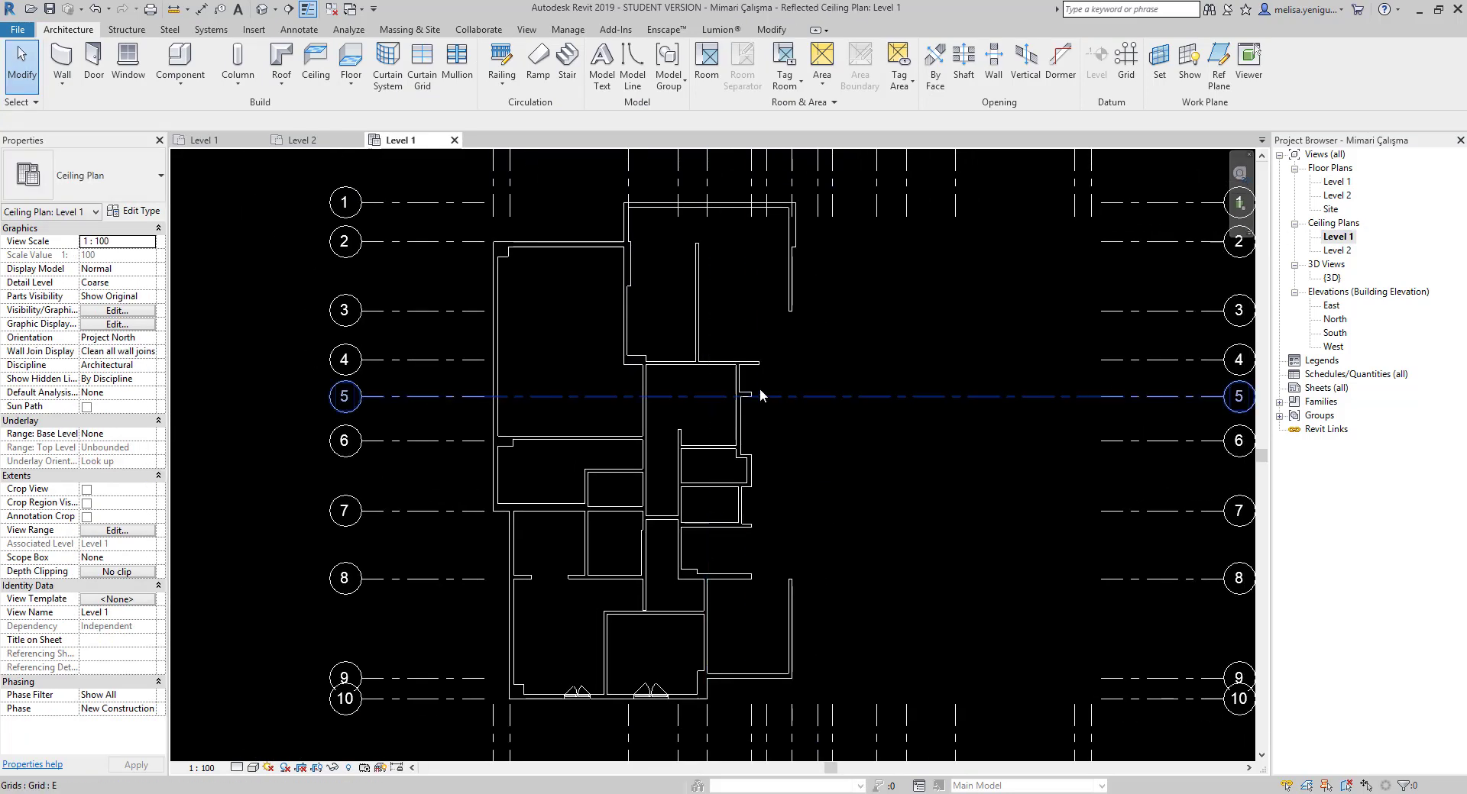
pyautogui.click(329, 71)
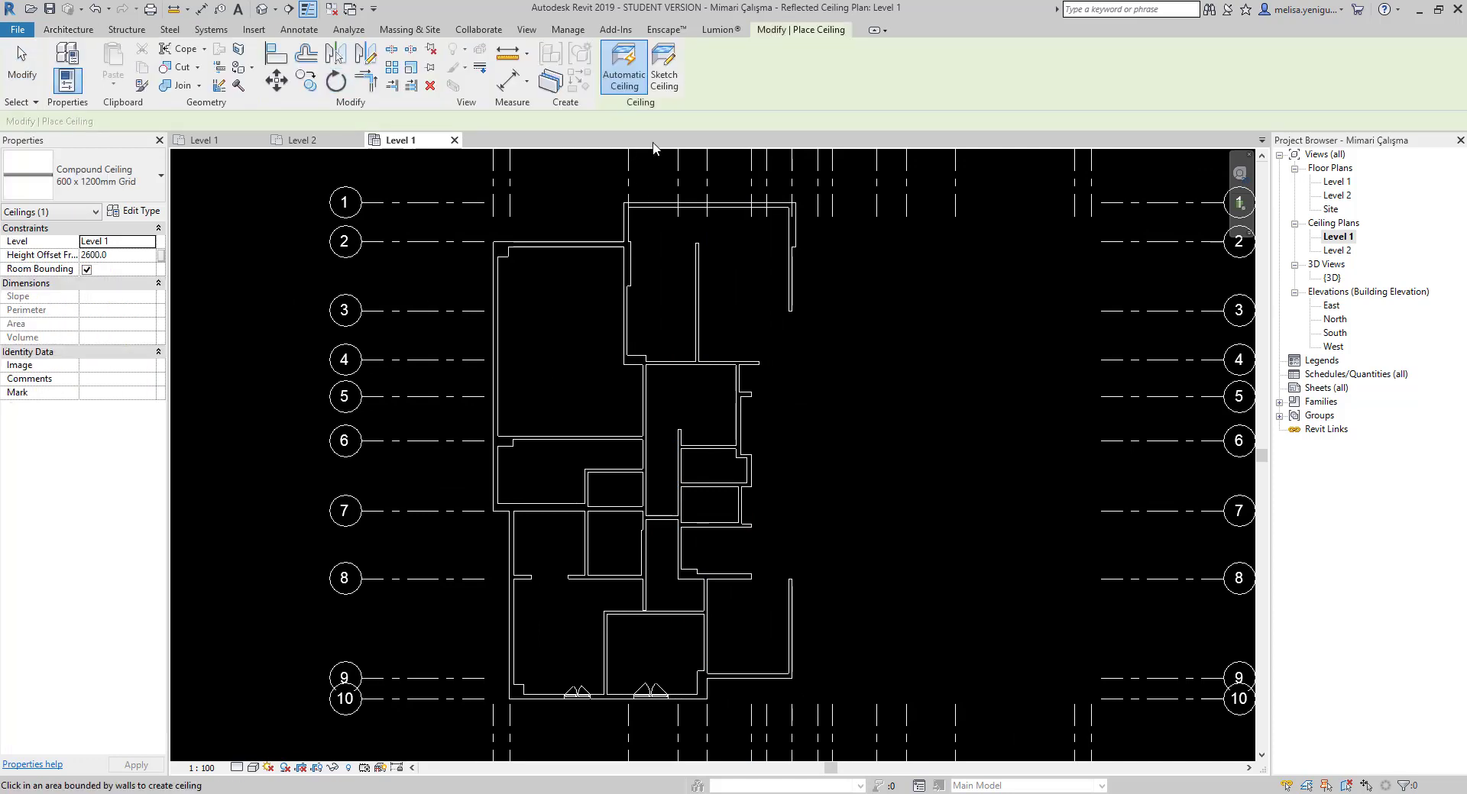
pyautogui.scroll(3, 719, 423)
pyautogui.click(749, 420)
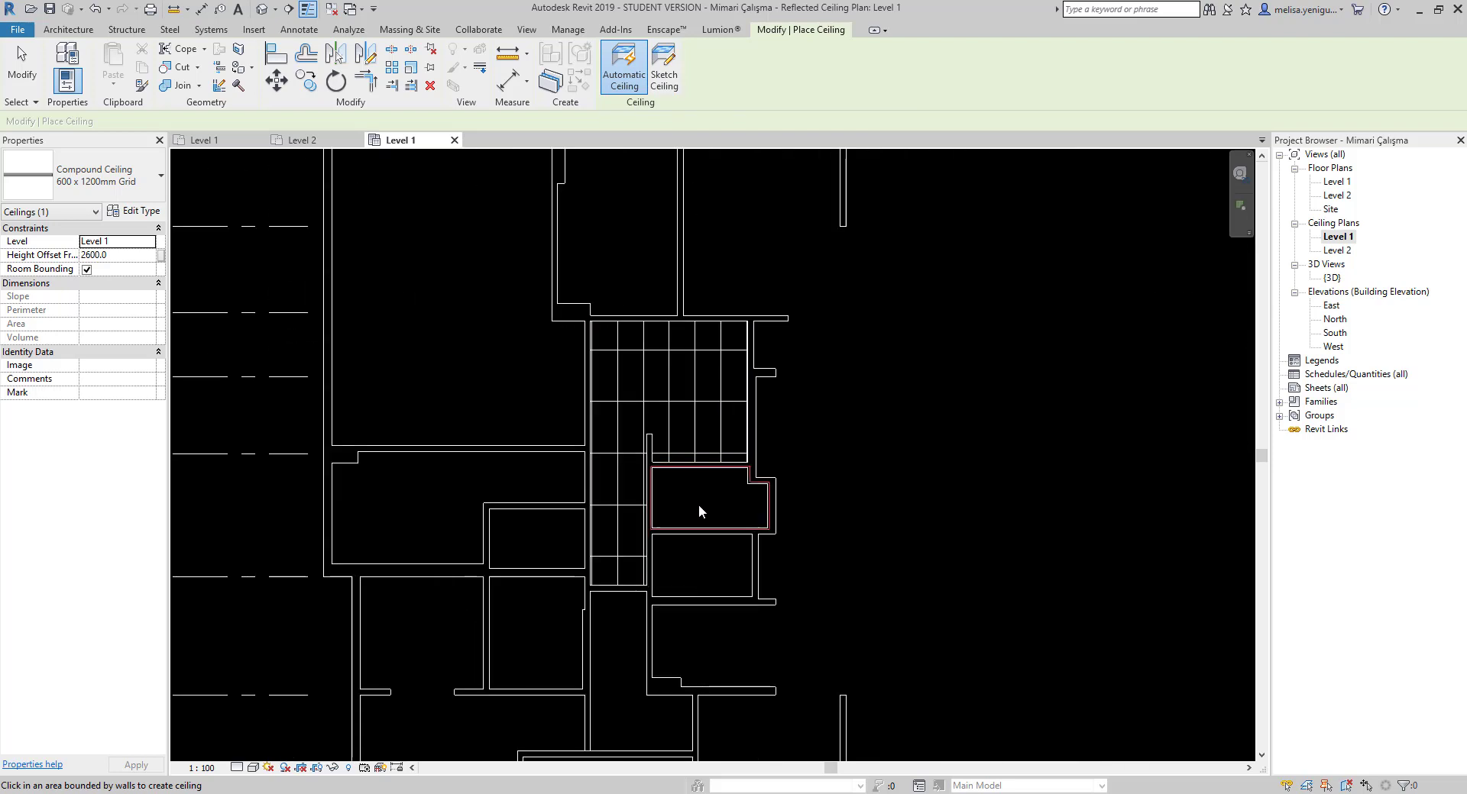
pyautogui.moveTo(698, 504); pyautogui.dragTo(722, 405, button='middle')
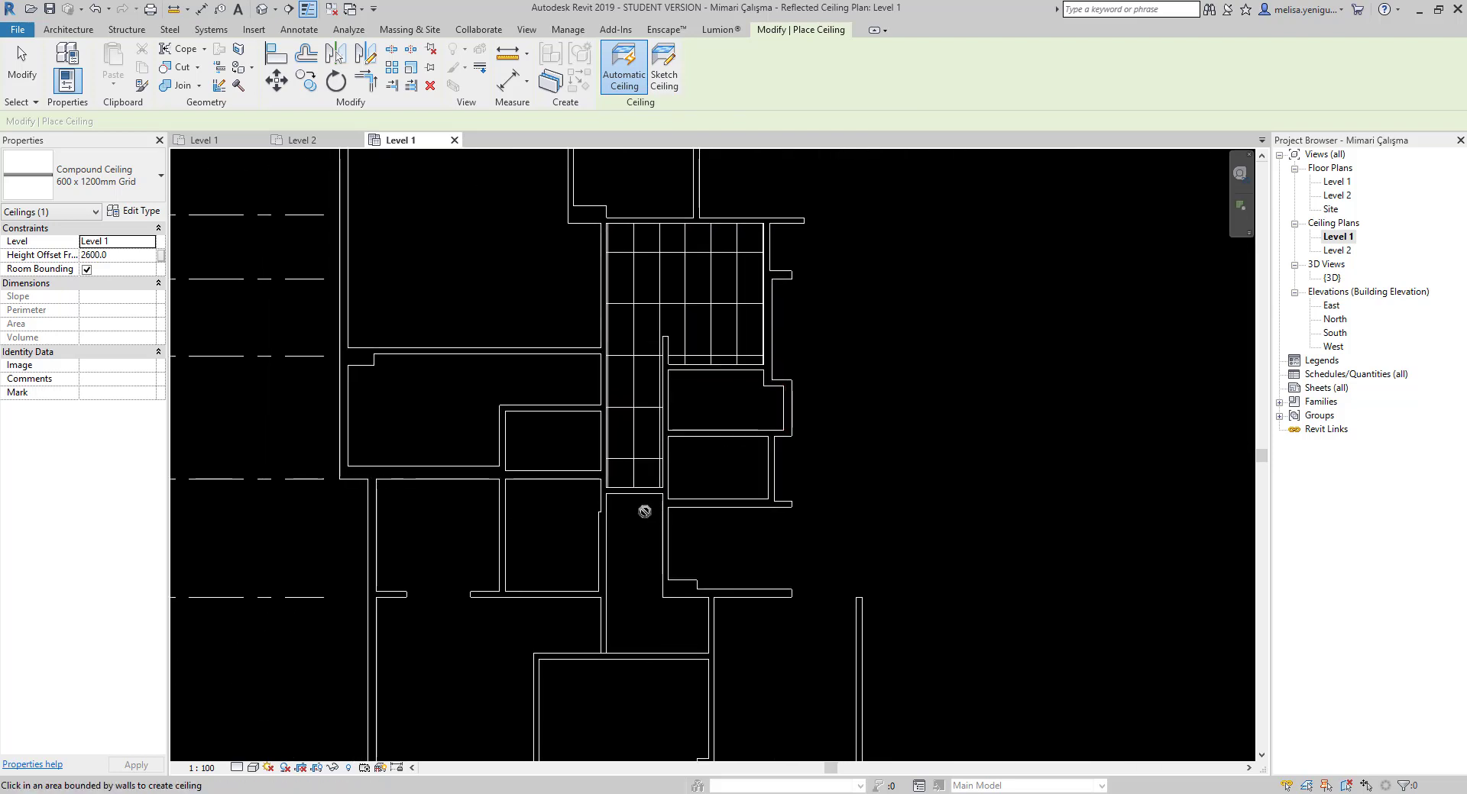
# Select and delete the unwanted trial grid ceiling.
pyautogui.press('Escape')
pyautogui.click(711, 321)
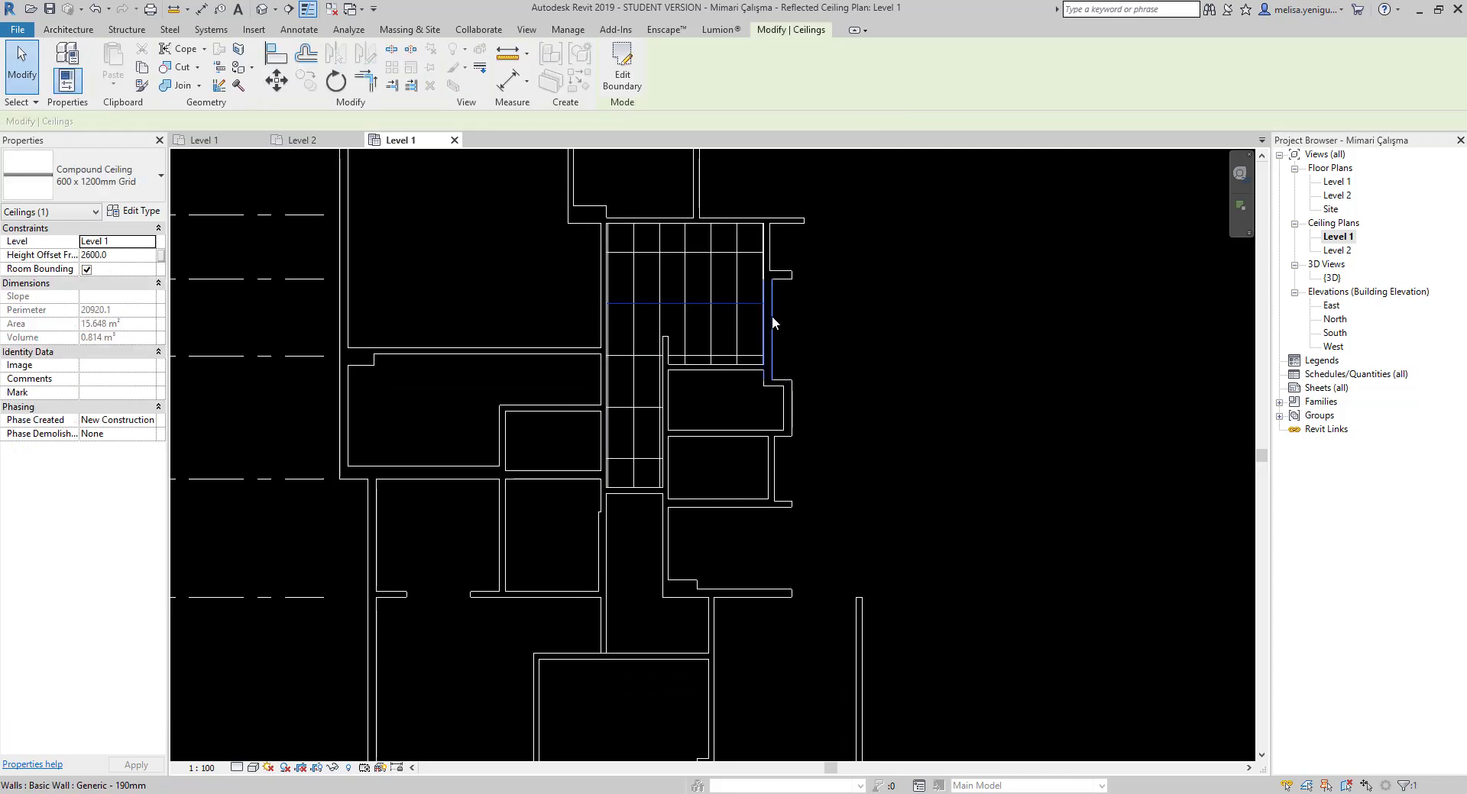
pyautogui.press('Delete')
# Restart ceiling placement and switch to Sketch Ceiling for a hand-drawn boundary.
pyautogui.scroll(-5, 771, 304)
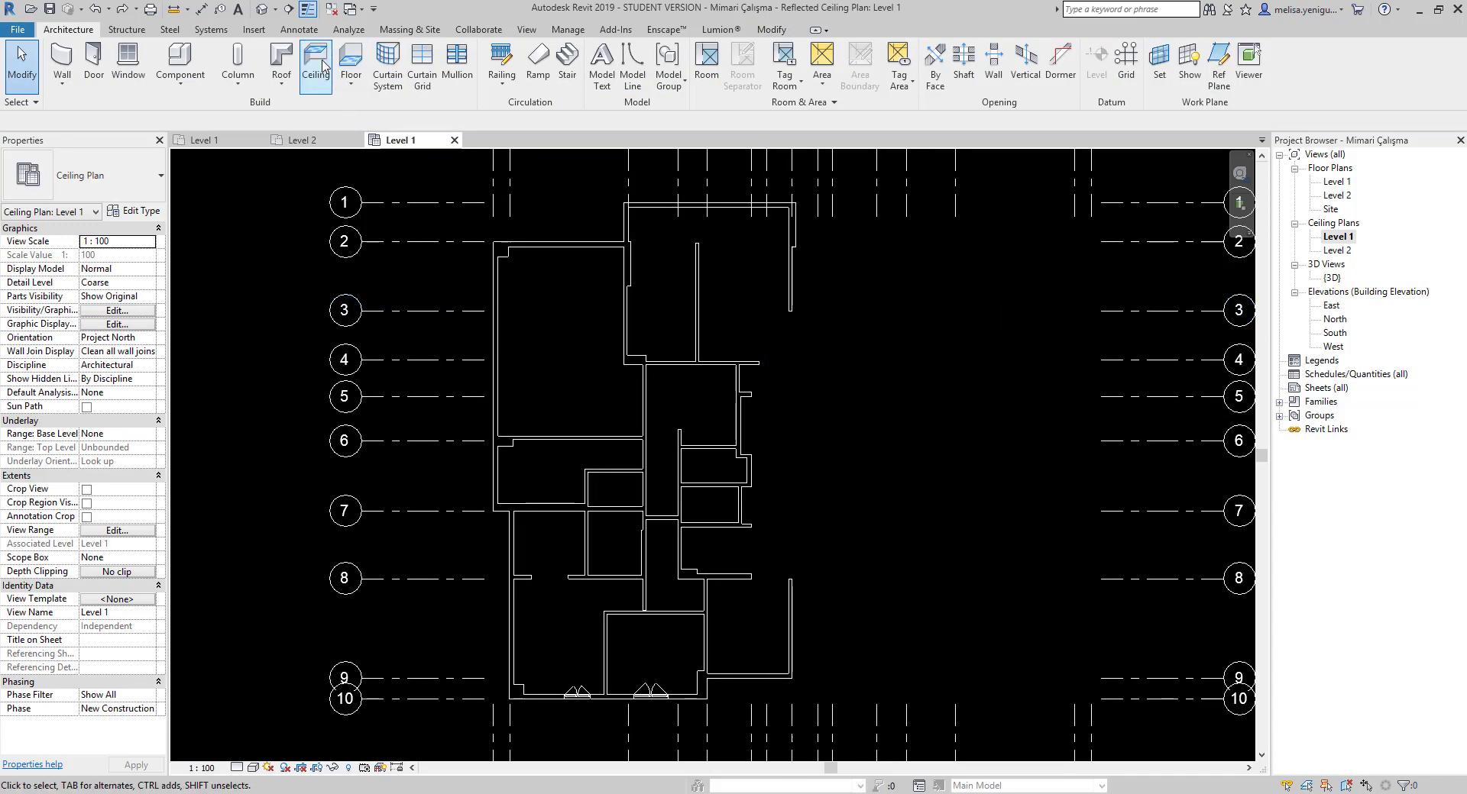
pyautogui.click(313, 62)
pyautogui.scroll(2, 776, 383)
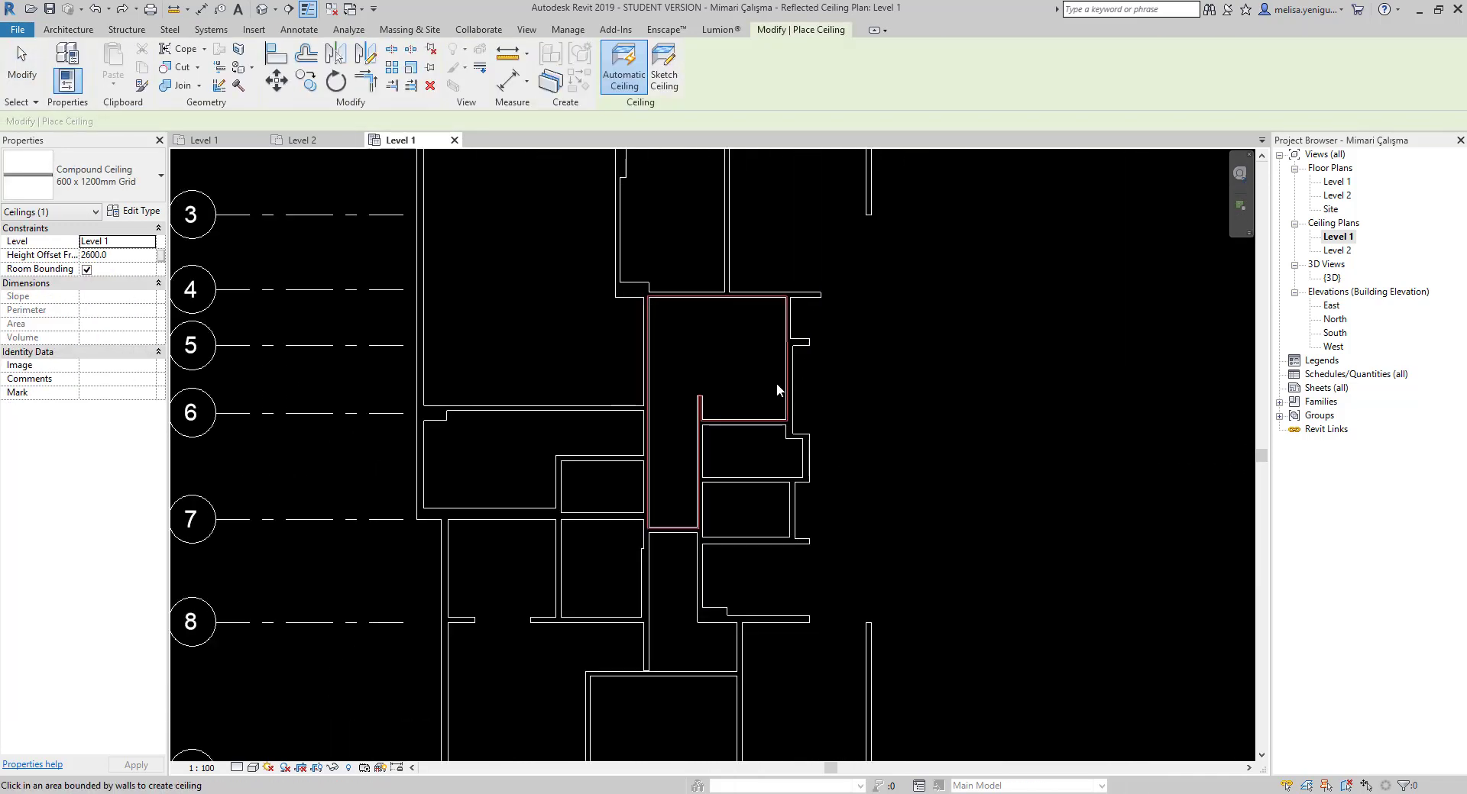
pyautogui.scroll(3, 776, 383)
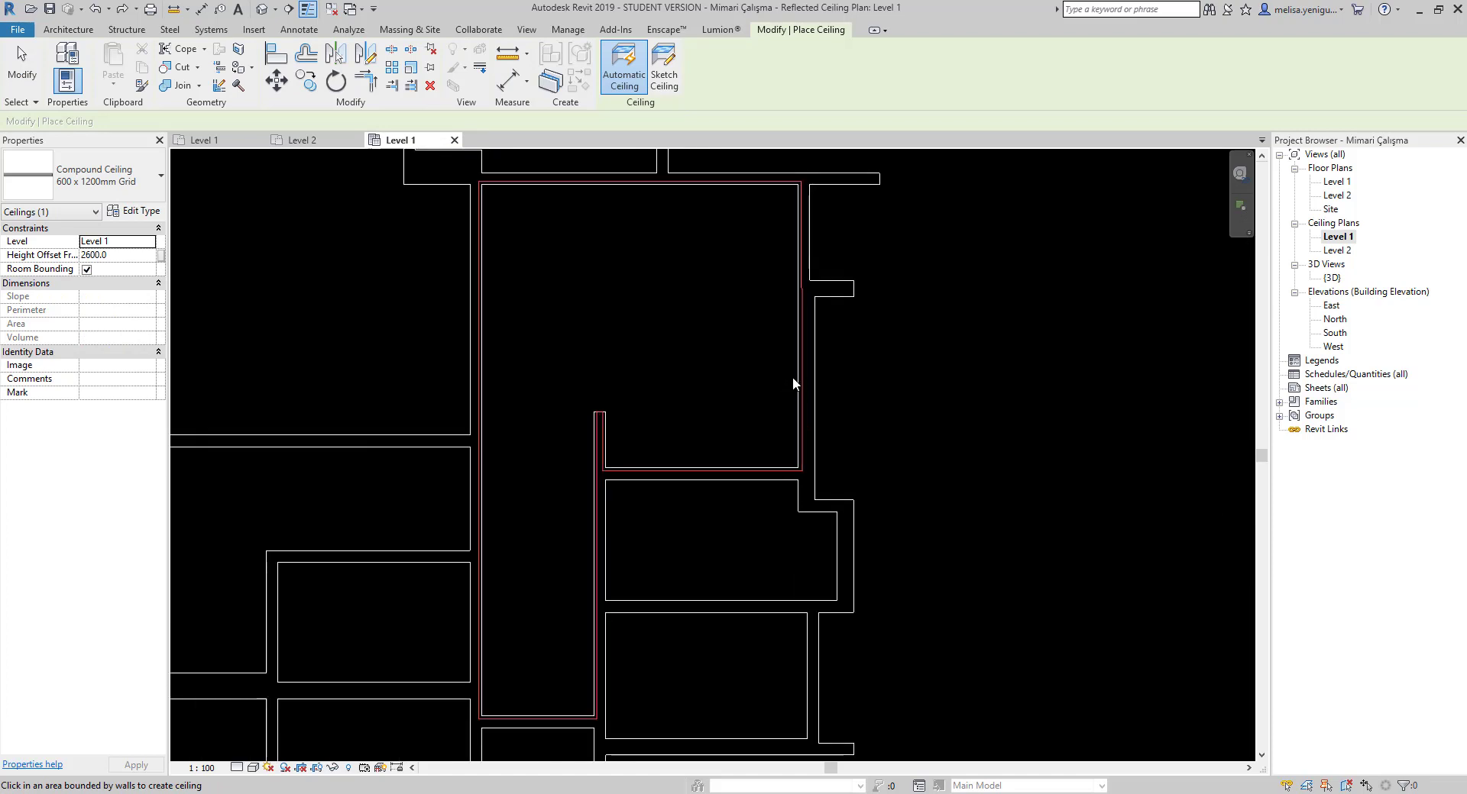
pyautogui.click(664, 68)
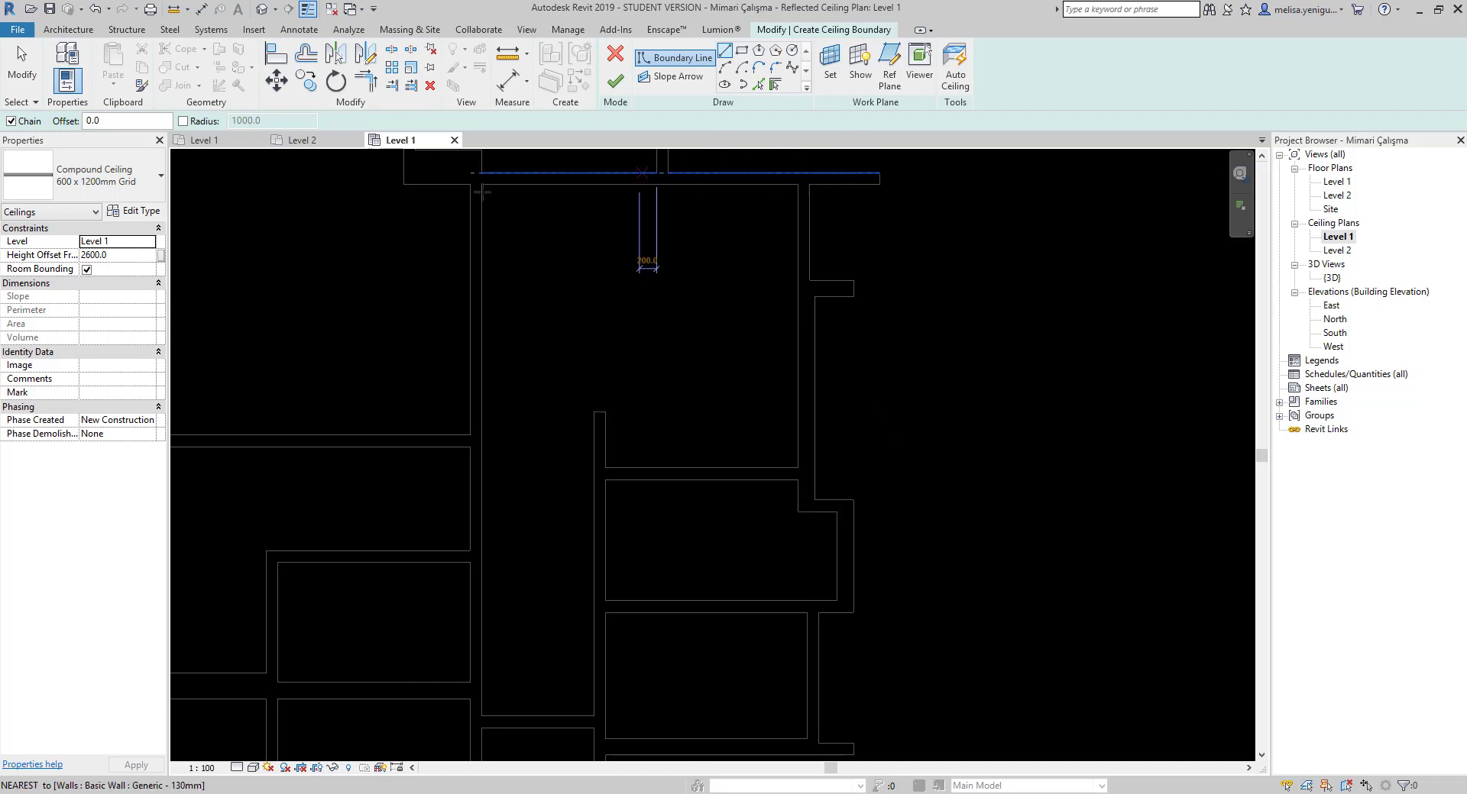
# Abandon the pick-lines ceiling boundary sketch by cancelling edit mode.
pyautogui.click(759, 84)
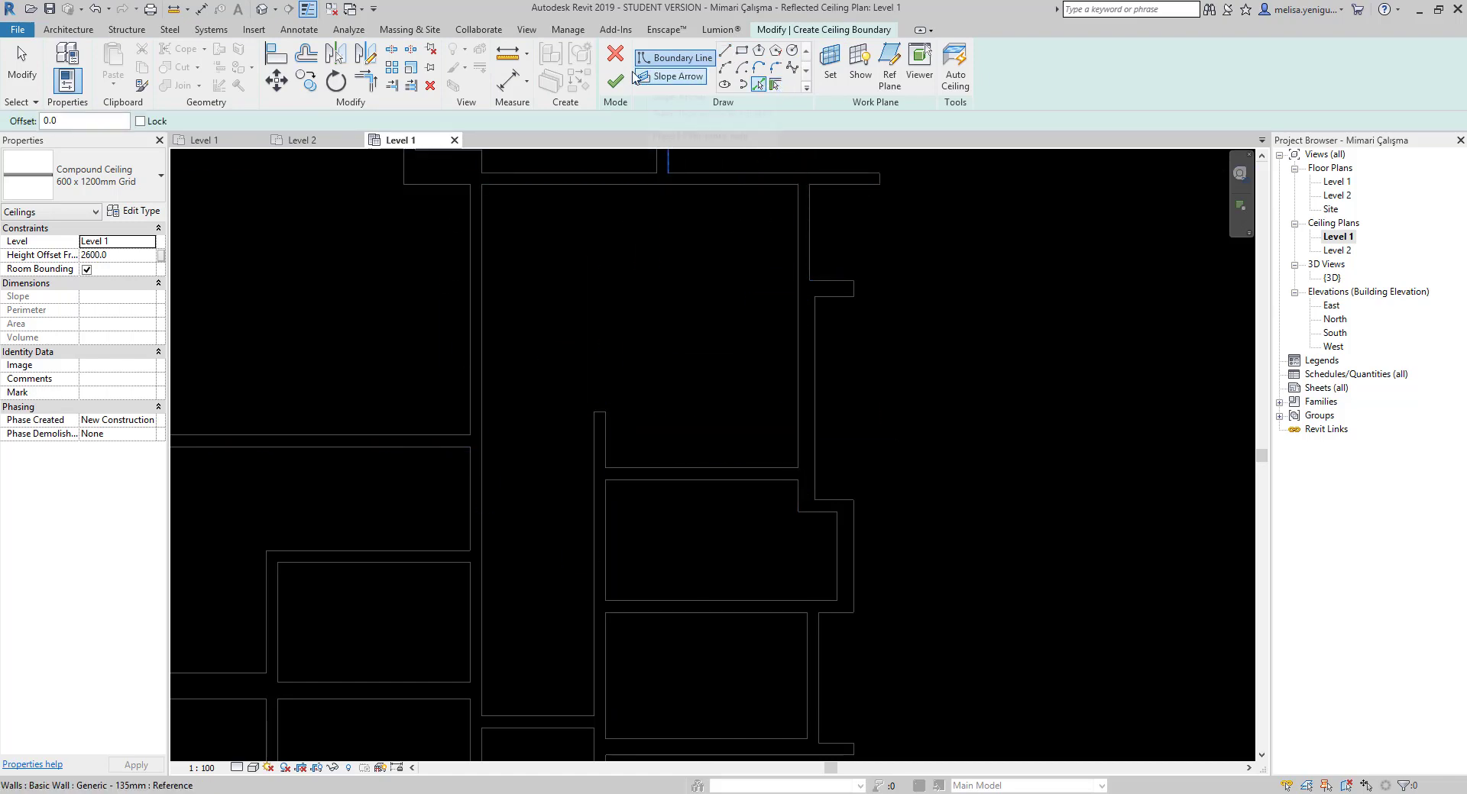
pyautogui.click(608, 60)
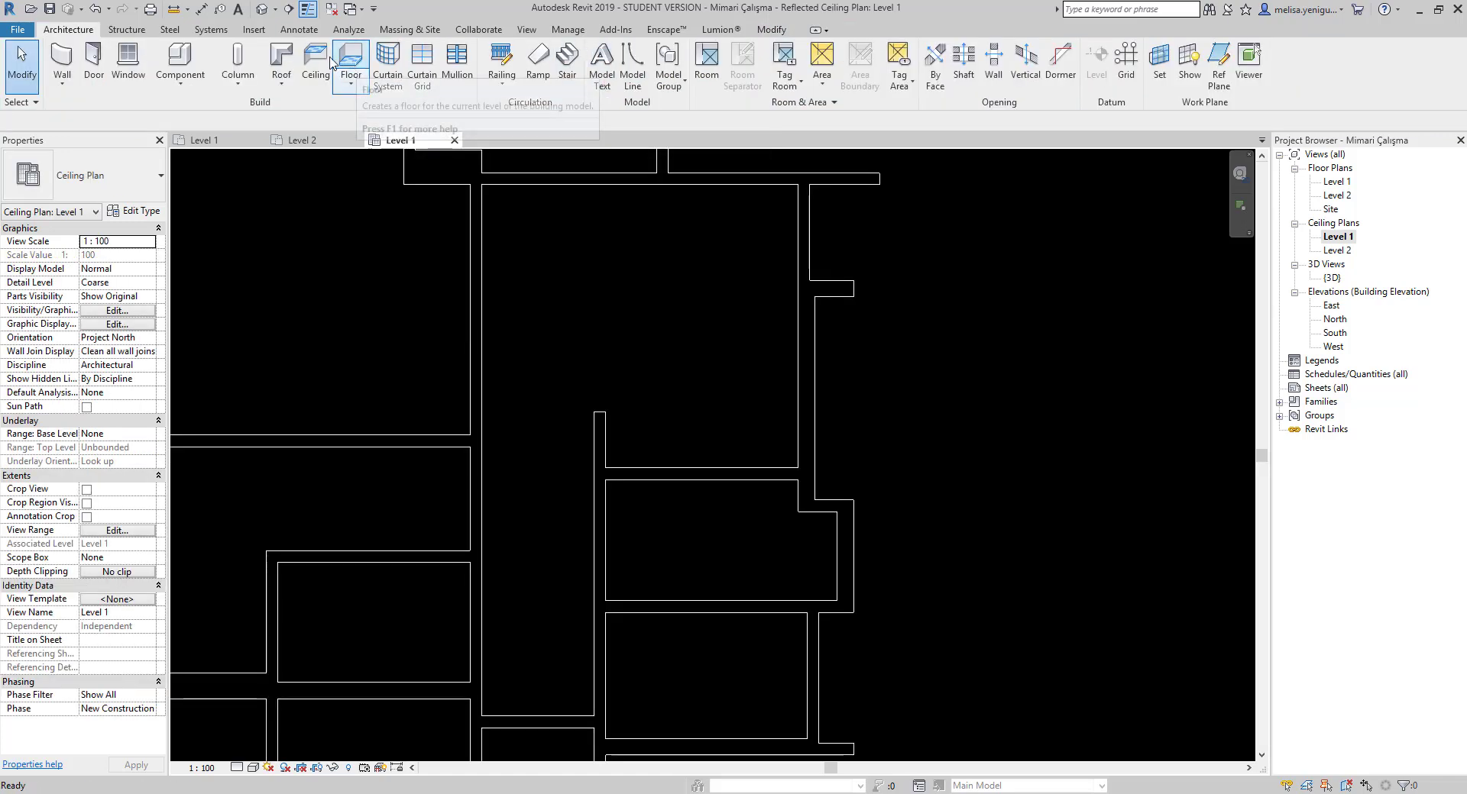
pyautogui.scroll(-2, 758, 365)
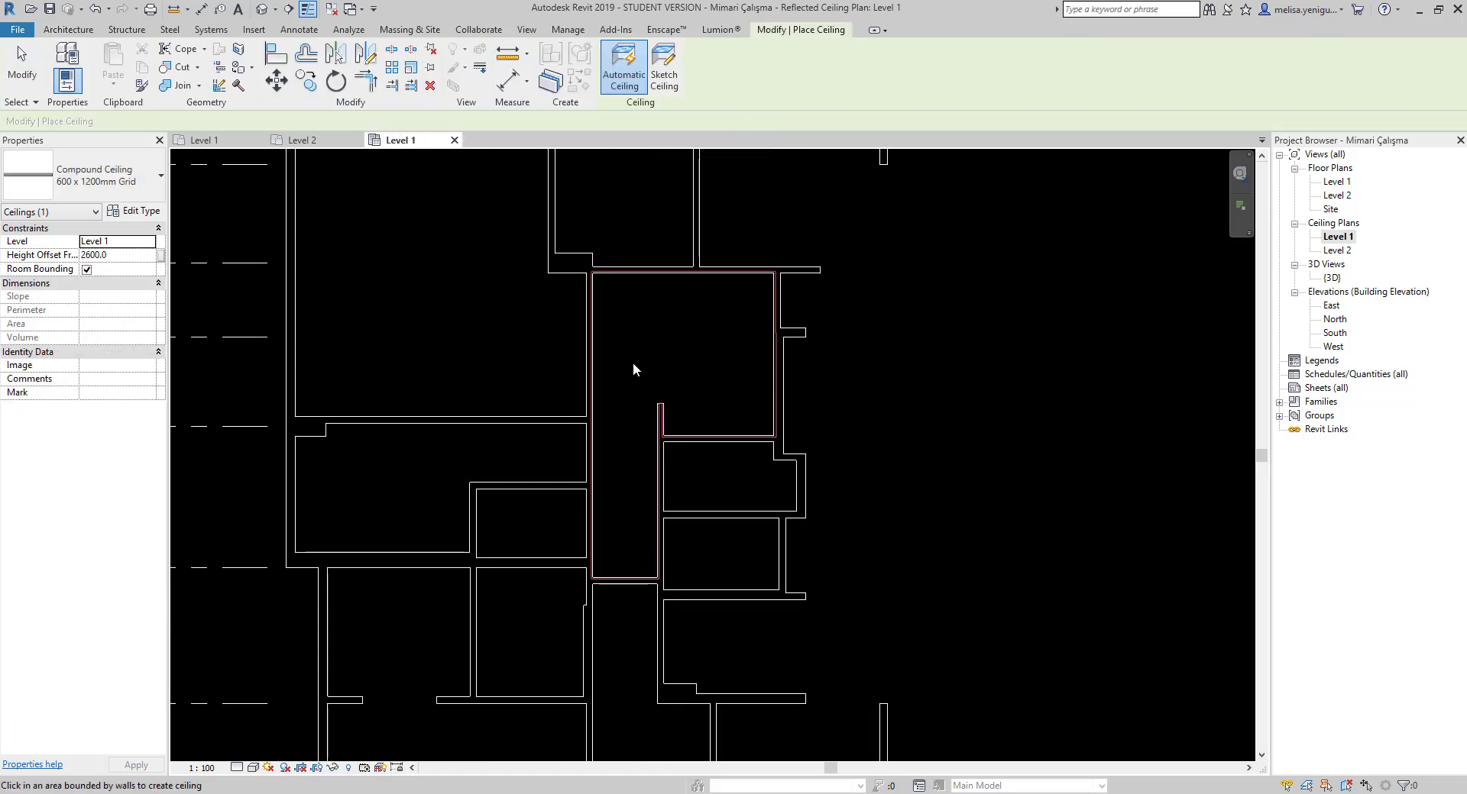
# Place automatic 600 x 1200mm grid ceilings in five small Level 1 rooms.
pyautogui.click(776, 390)
pyautogui.moveTo(676, 538); pyautogui.dragTo(664, 348, button='middle')
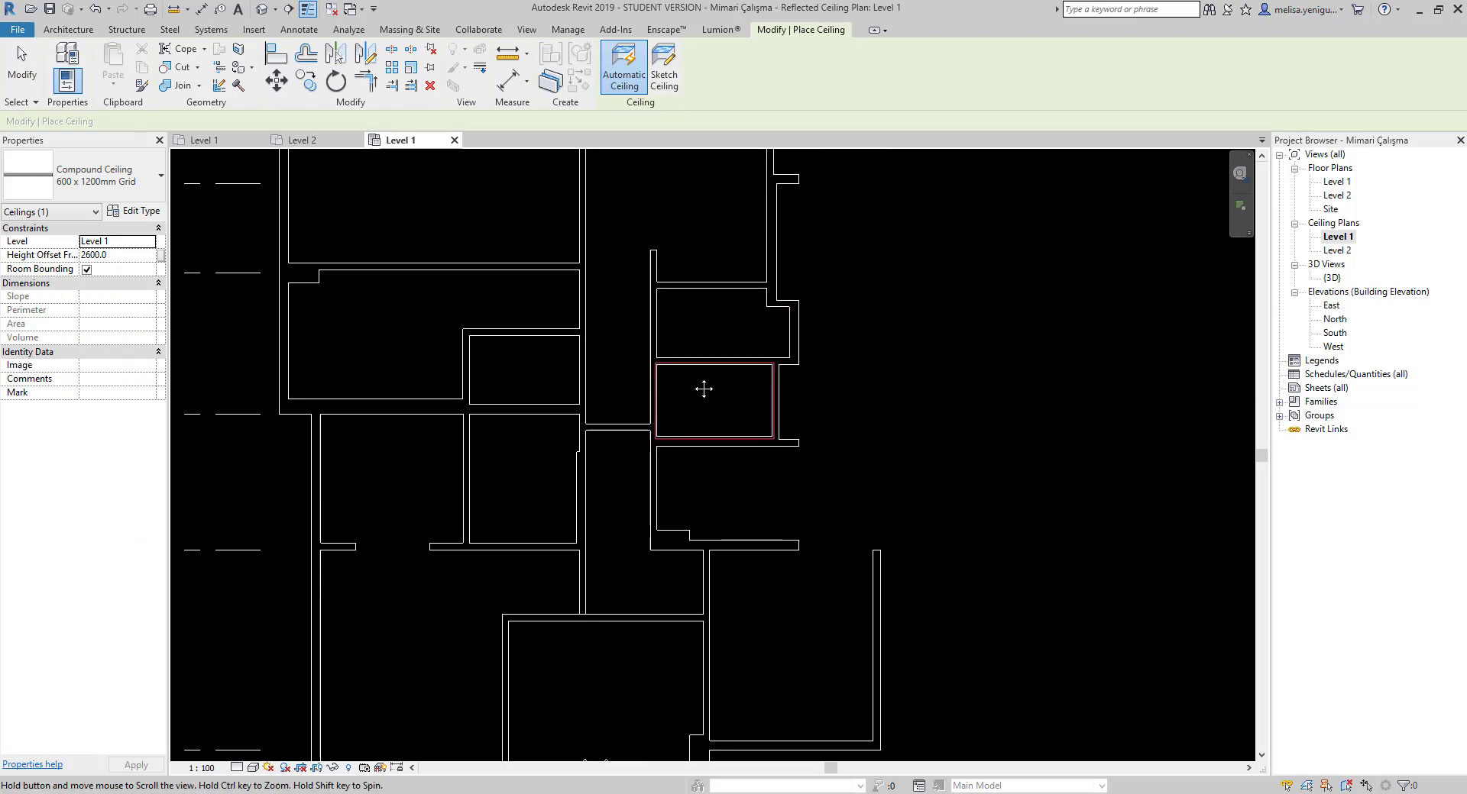
pyautogui.click(719, 353)
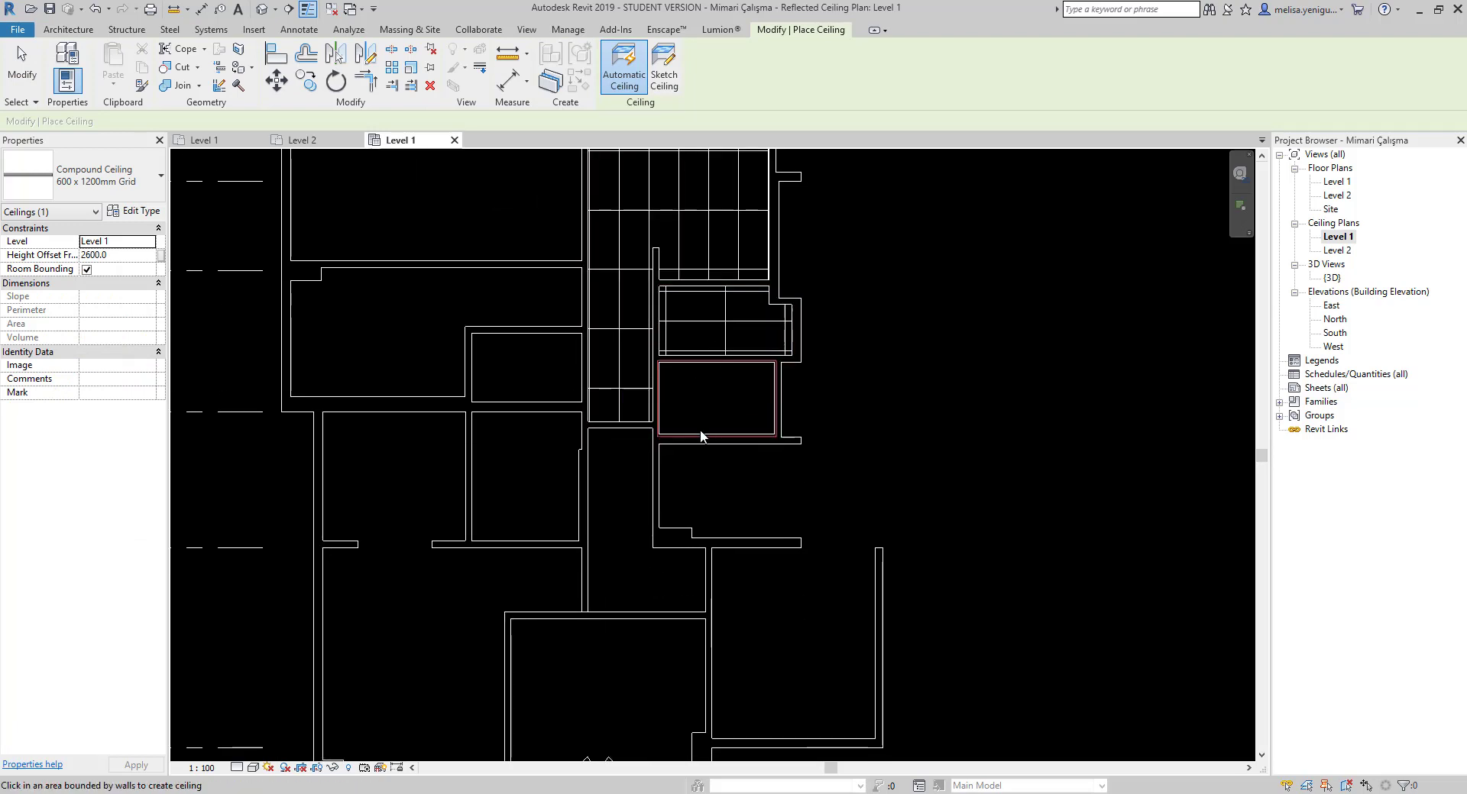
pyautogui.click(701, 437)
pyautogui.moveTo(599, 497); pyautogui.dragTo(688, 388, button='middle')
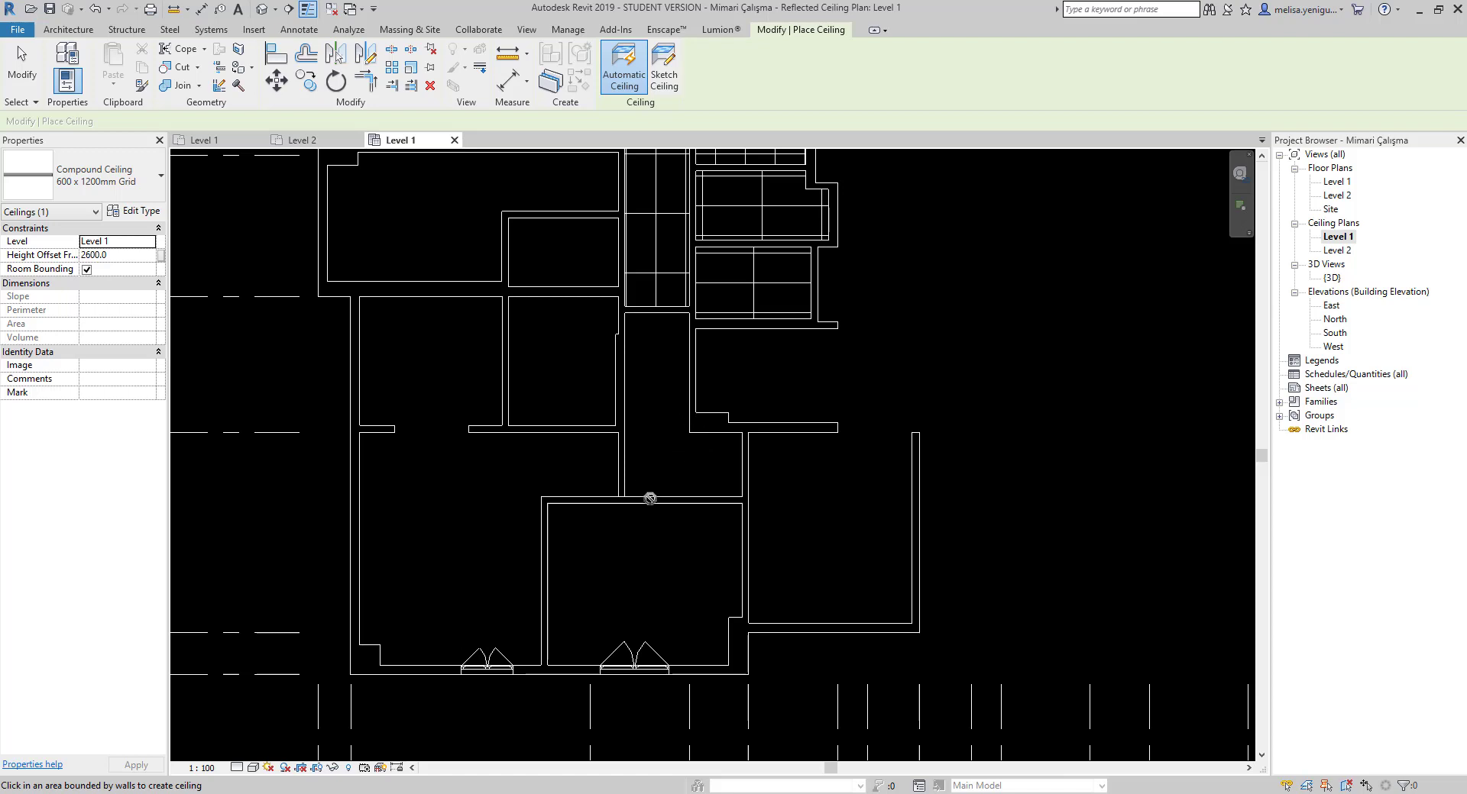
pyautogui.scroll(2, 733, 497)
pyautogui.scroll(1, 733, 498)
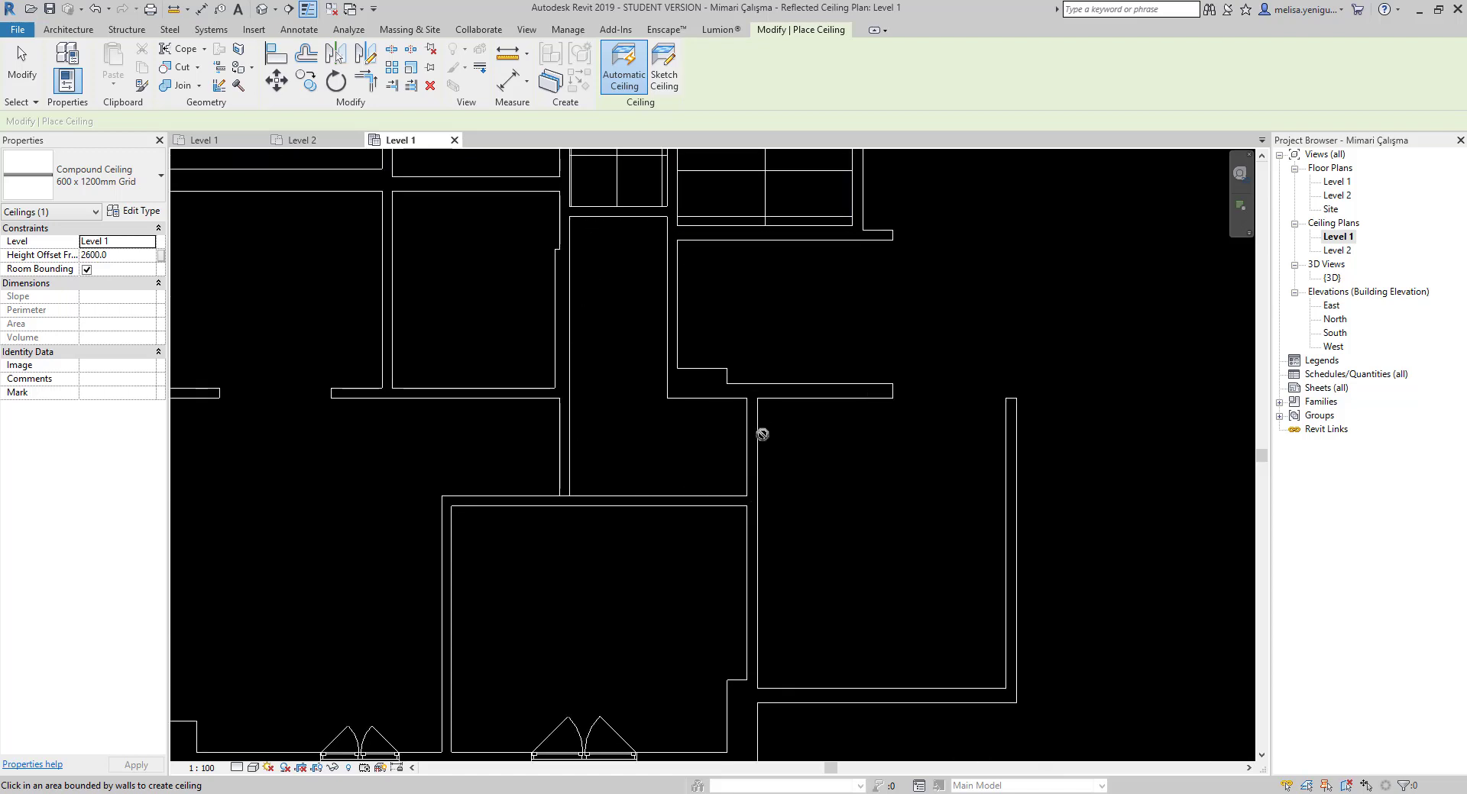
pyautogui.click(467, 389)
pyautogui.moveTo(467, 389)
pyautogui.mouseDown(button='middle')
pyautogui.moveTo(520, 412)
pyautogui.moveTo(558, 497)
pyautogui.mouseUp(button='middle')
pyautogui.click(512, 324)
pyautogui.scroll(-2, 539, 340)
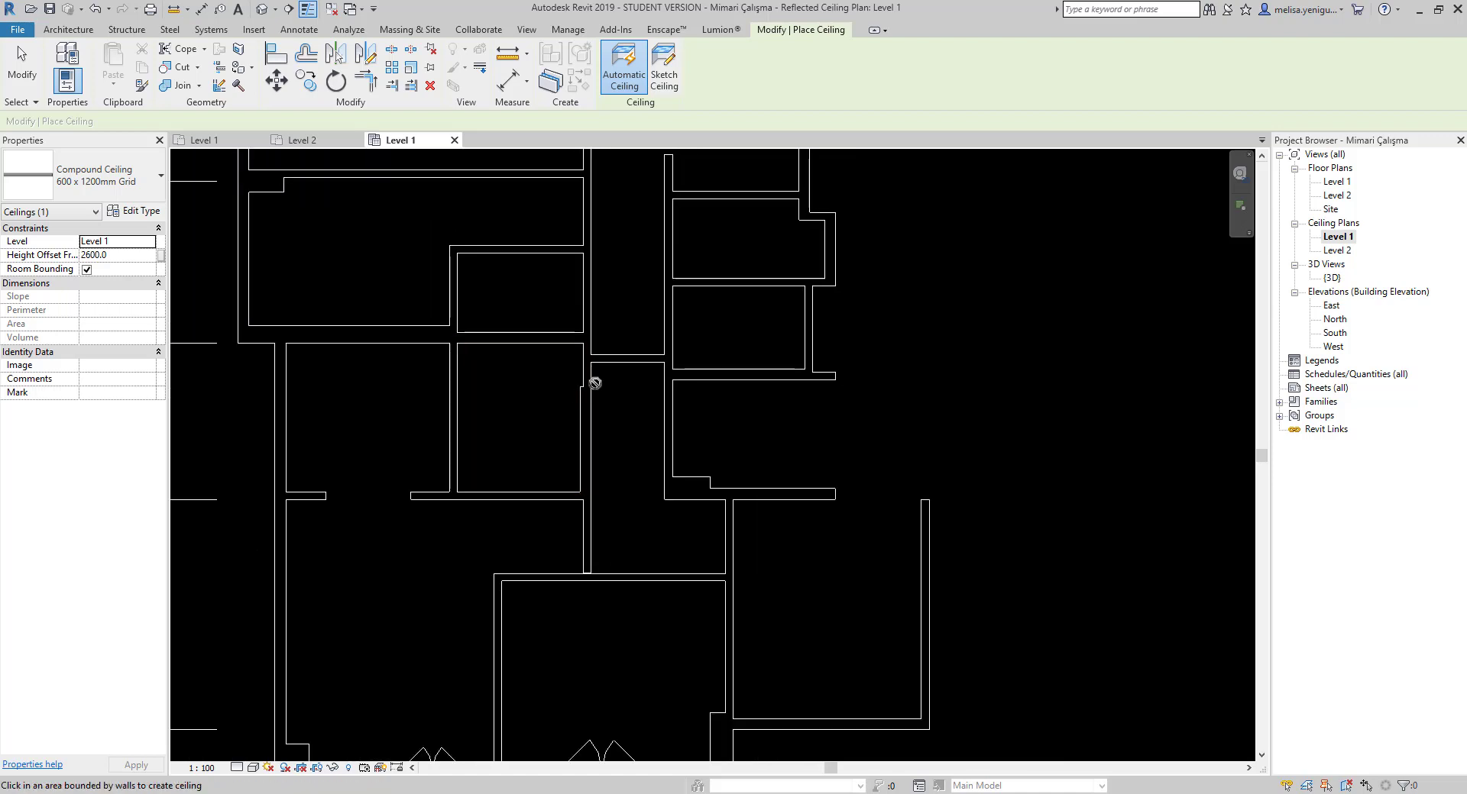
# Sketch a ceiling boundary by picking the five walls around the stepped space.
pyautogui.click(663, 69)
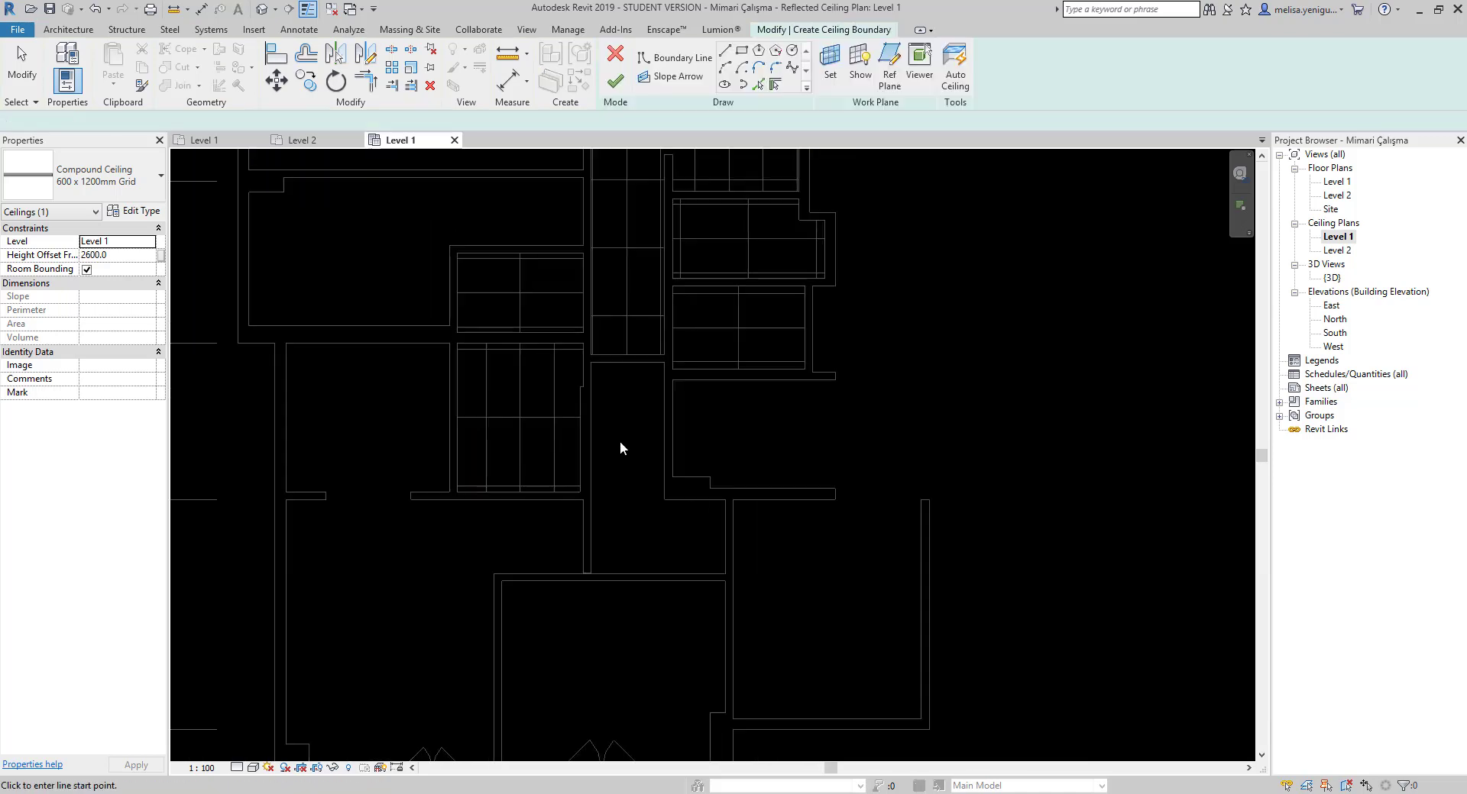
pyautogui.click(756, 86)
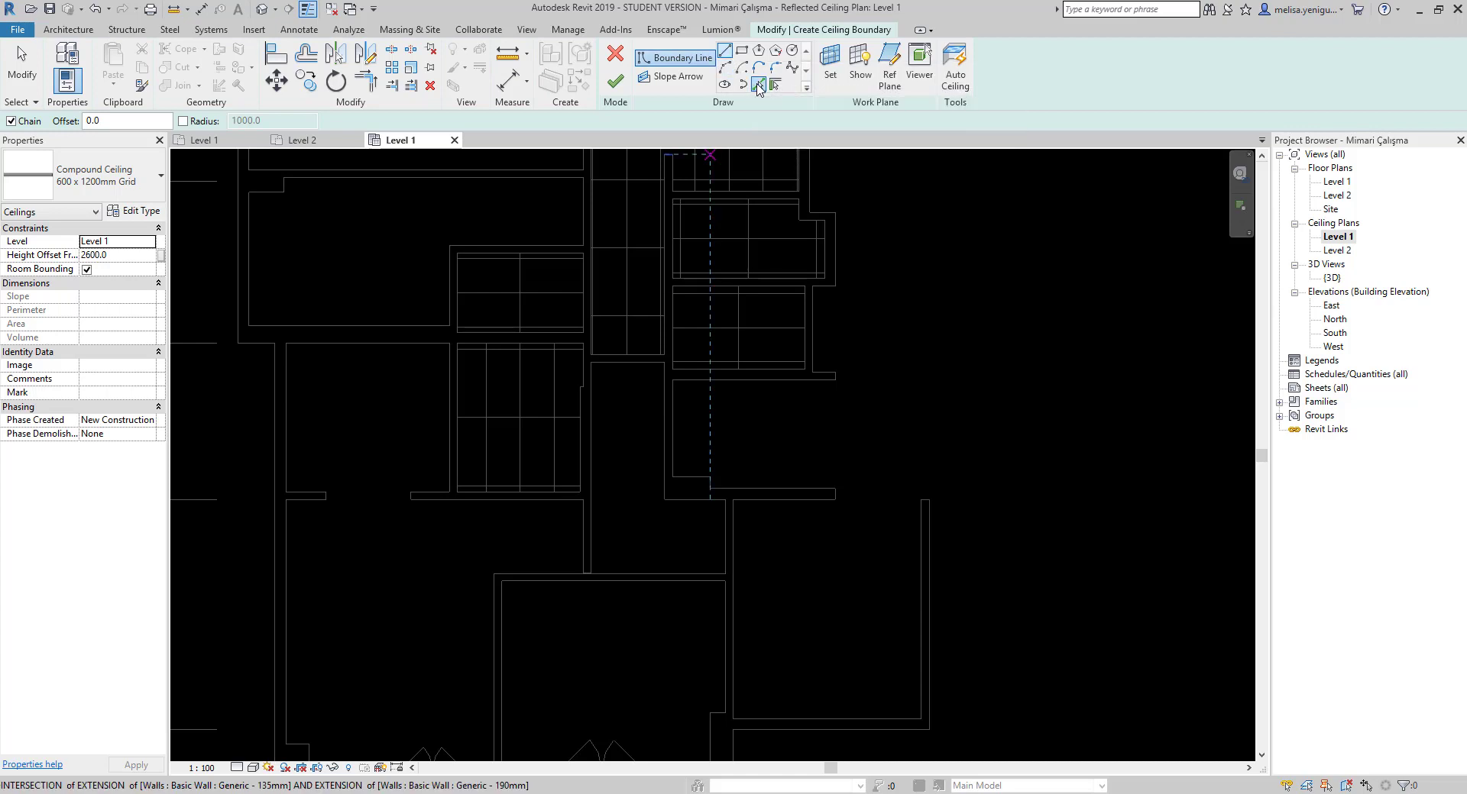
pyautogui.click(660, 421)
pyautogui.click(675, 501)
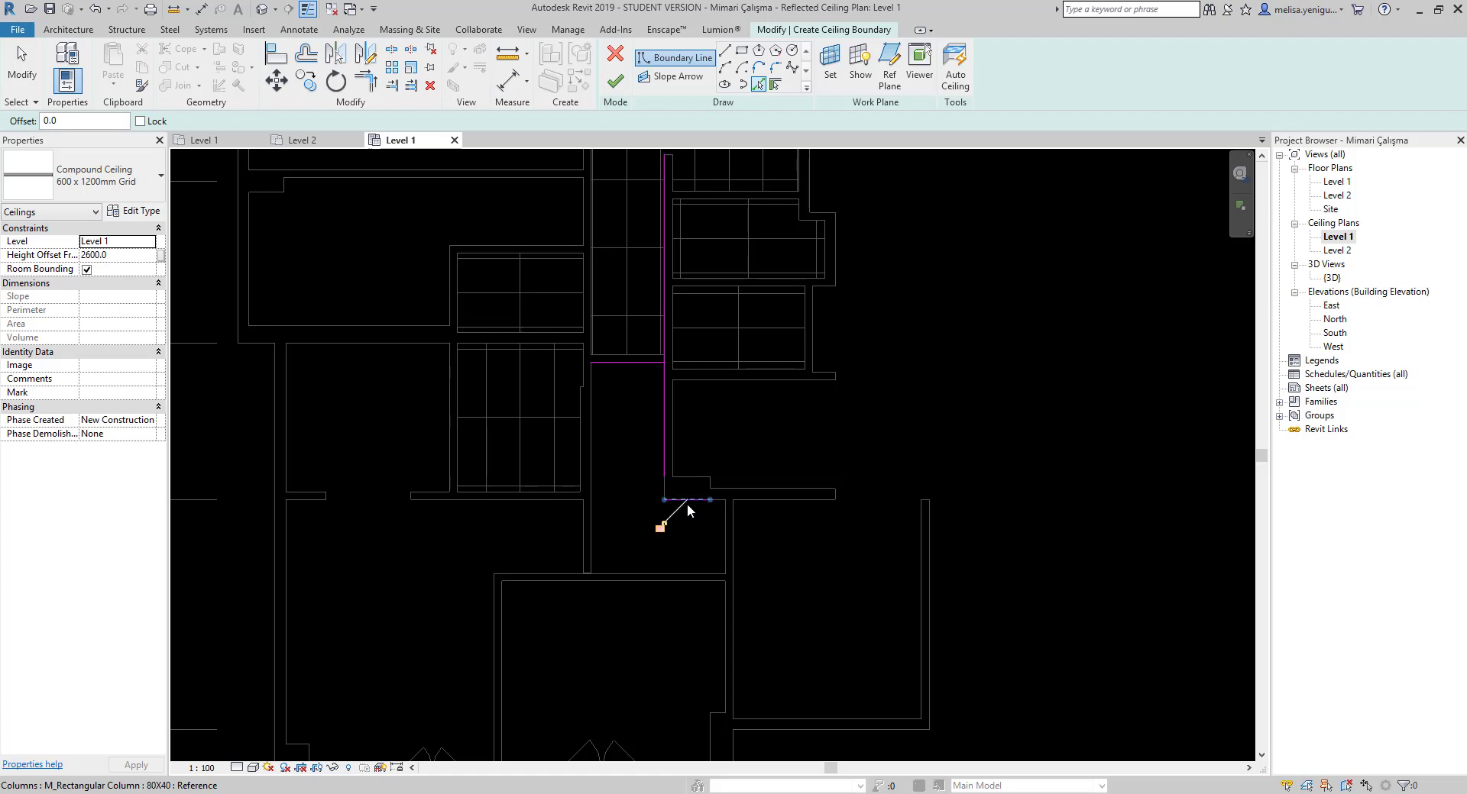
pyautogui.click(726, 526)
pyautogui.click(666, 571)
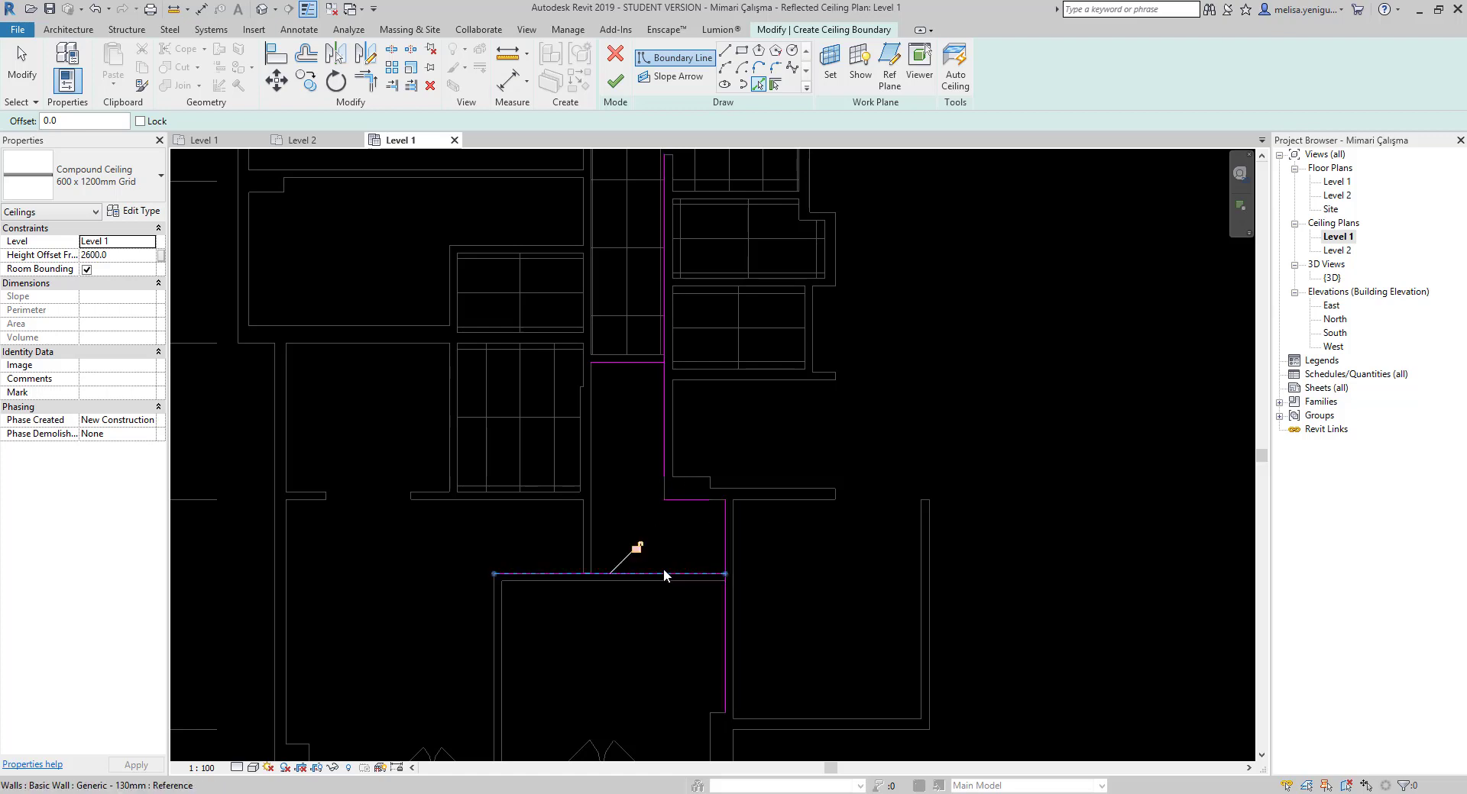
pyautogui.click(595, 527)
# Use Trim/Extend to Corner (TR) to join the top and long vertical outline lines.
pyautogui.press('t')
pyautogui.press('r')
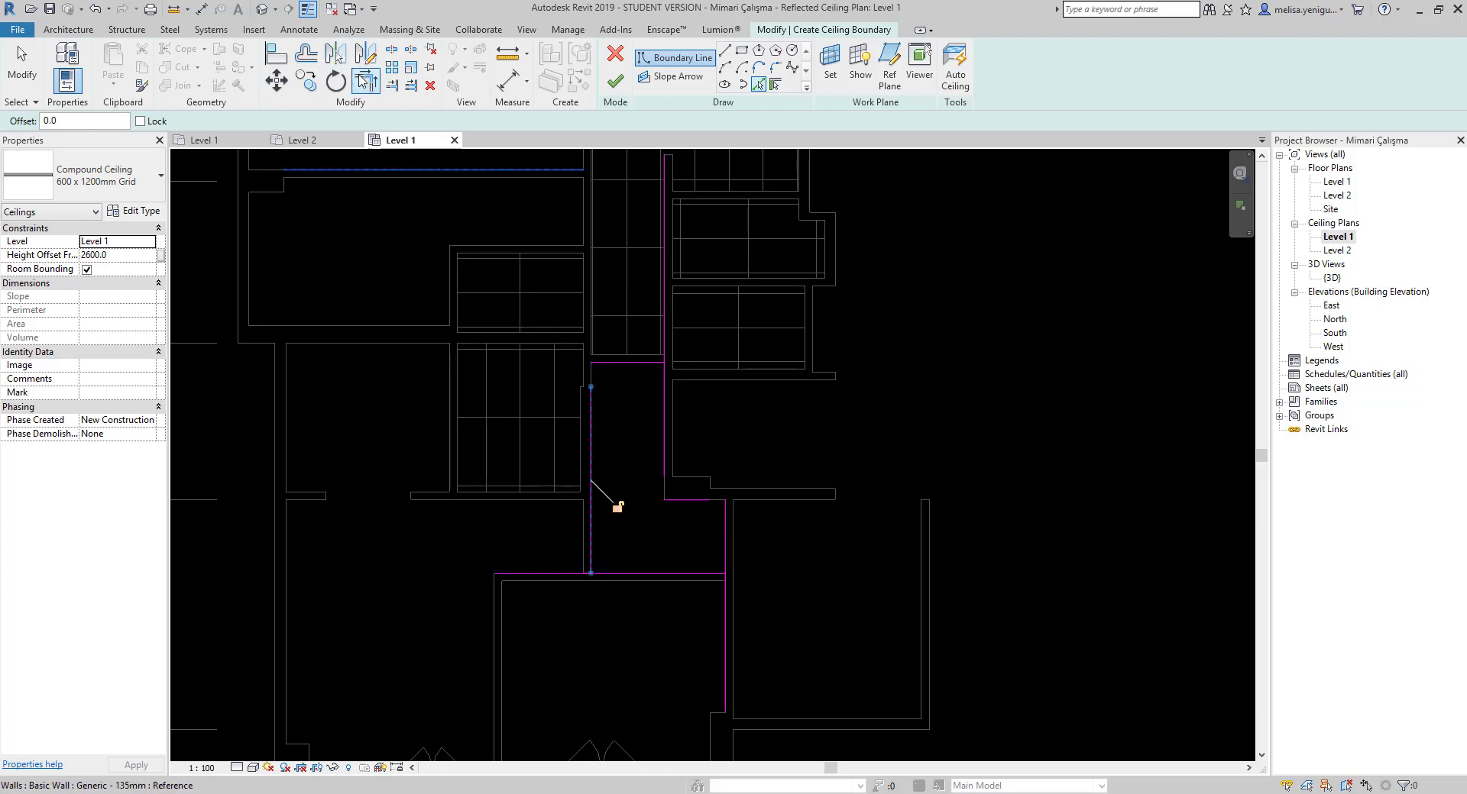
pyautogui.click(594, 441)
pyautogui.click(626, 361)
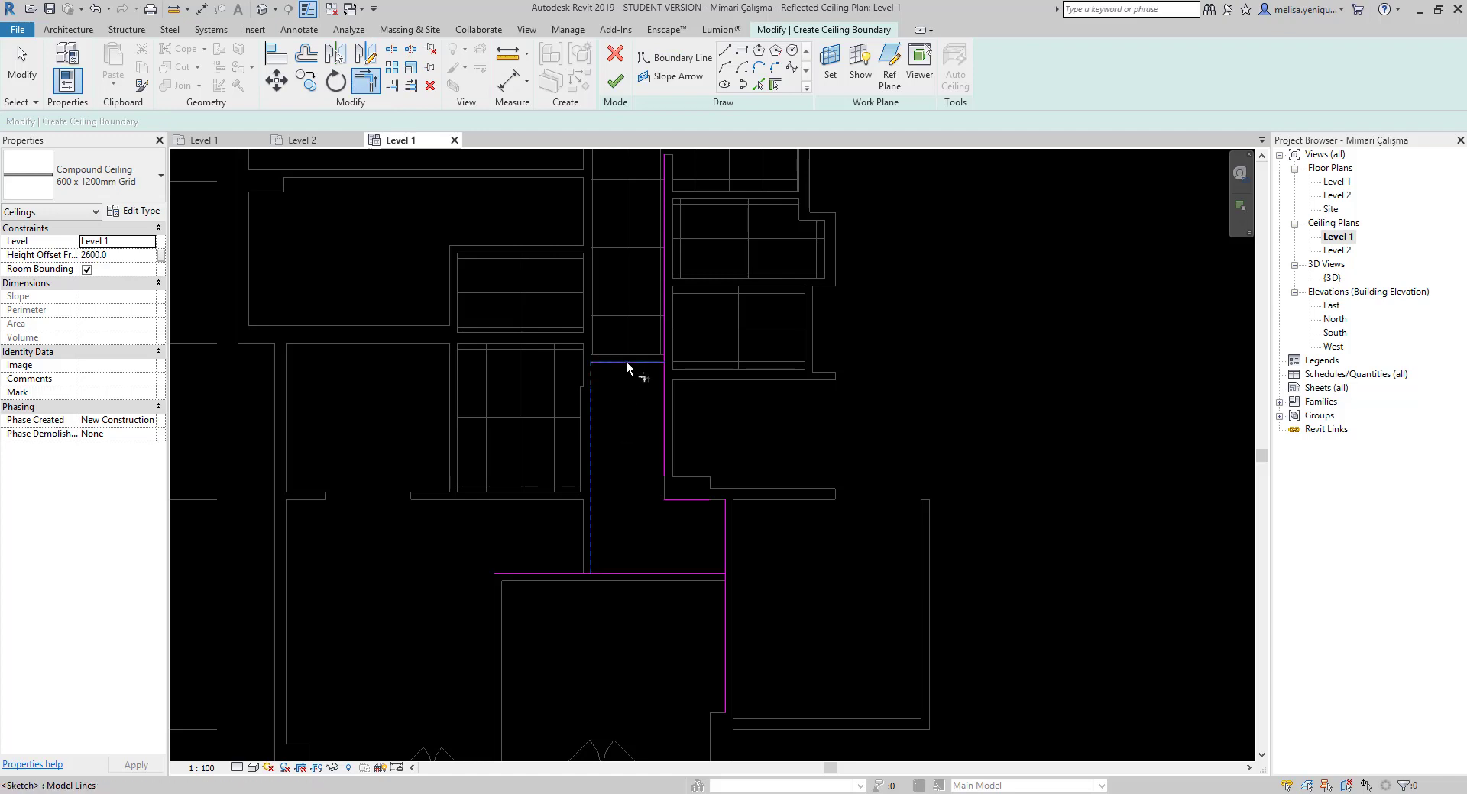
pyautogui.click(625, 361)
pyautogui.click(664, 390)
pyautogui.click(664, 466)
# Trim the remaining corners to close the outline and finish the grid ceiling.
pyautogui.click(681, 498)
pyautogui.click(724, 524)
pyautogui.click(685, 507)
pyautogui.click(725, 548)
pyautogui.click(689, 572)
pyautogui.click(636, 572)
pyautogui.click(594, 539)
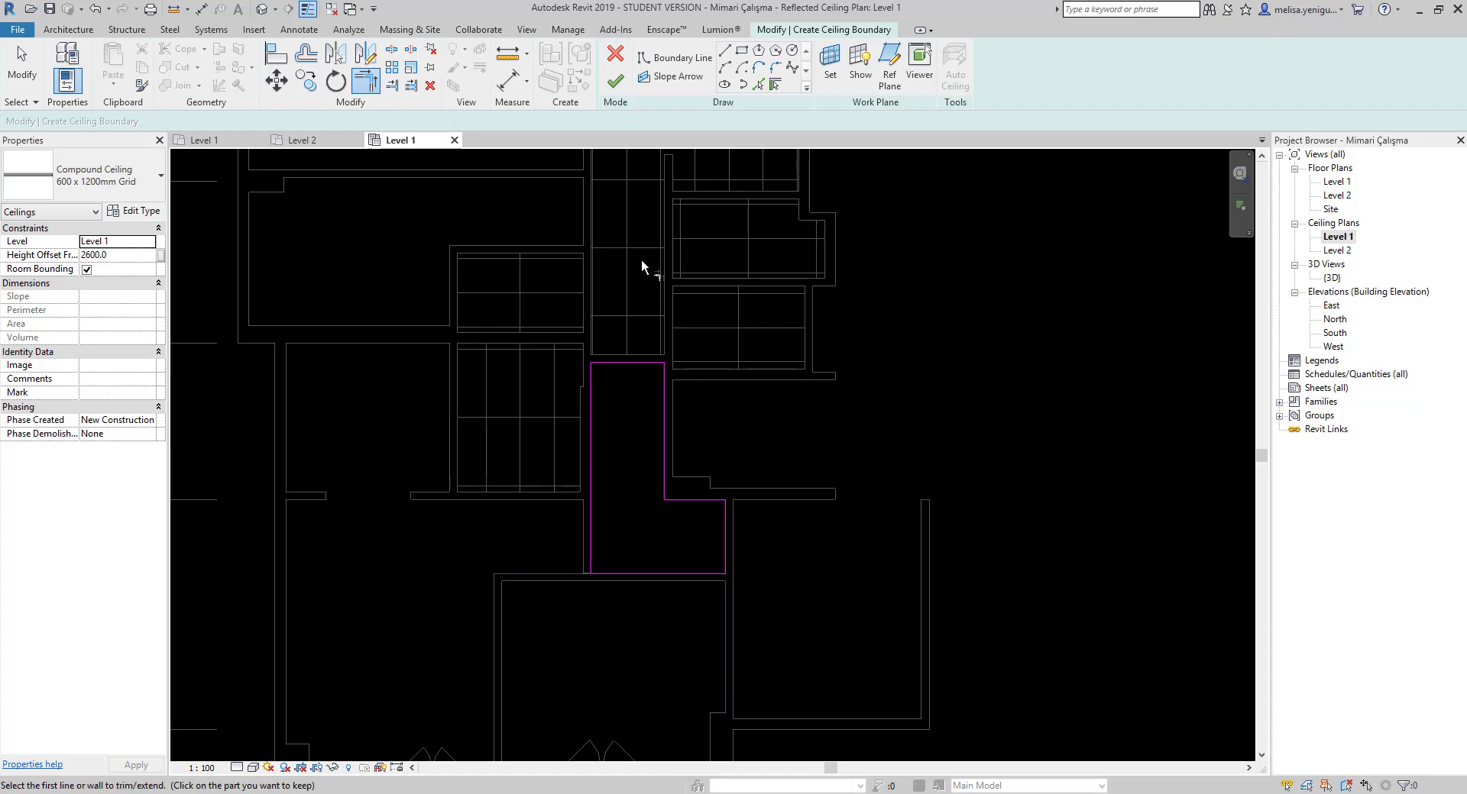
pyautogui.click(617, 81)
pyautogui.click(871, 413)
# Select a placed grid ceiling and look through the ceiling type list without changing it.
pyautogui.scroll(-2, 876, 393)
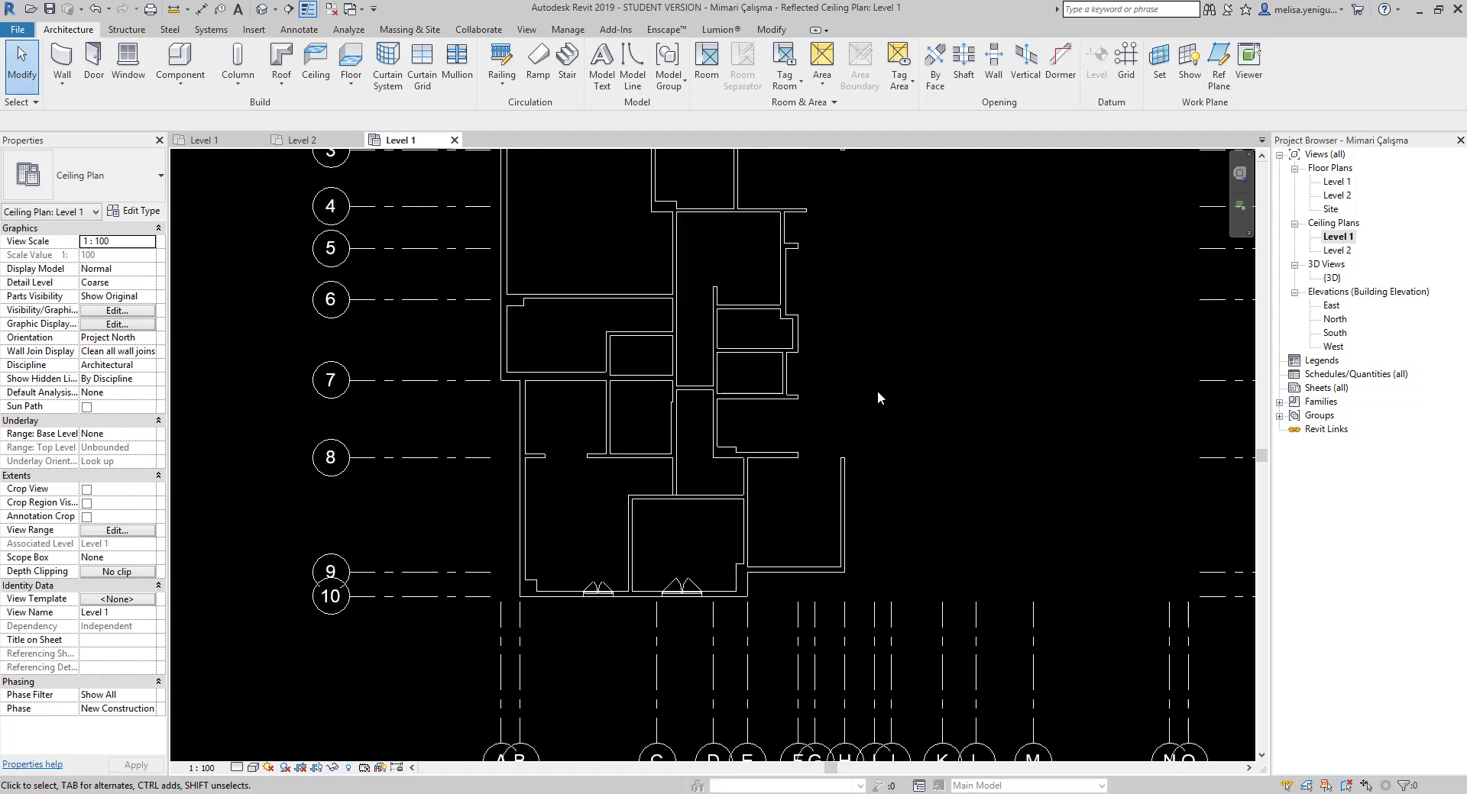
pyautogui.scroll(1, 638, 350)
pyautogui.scroll(1, 689, 340)
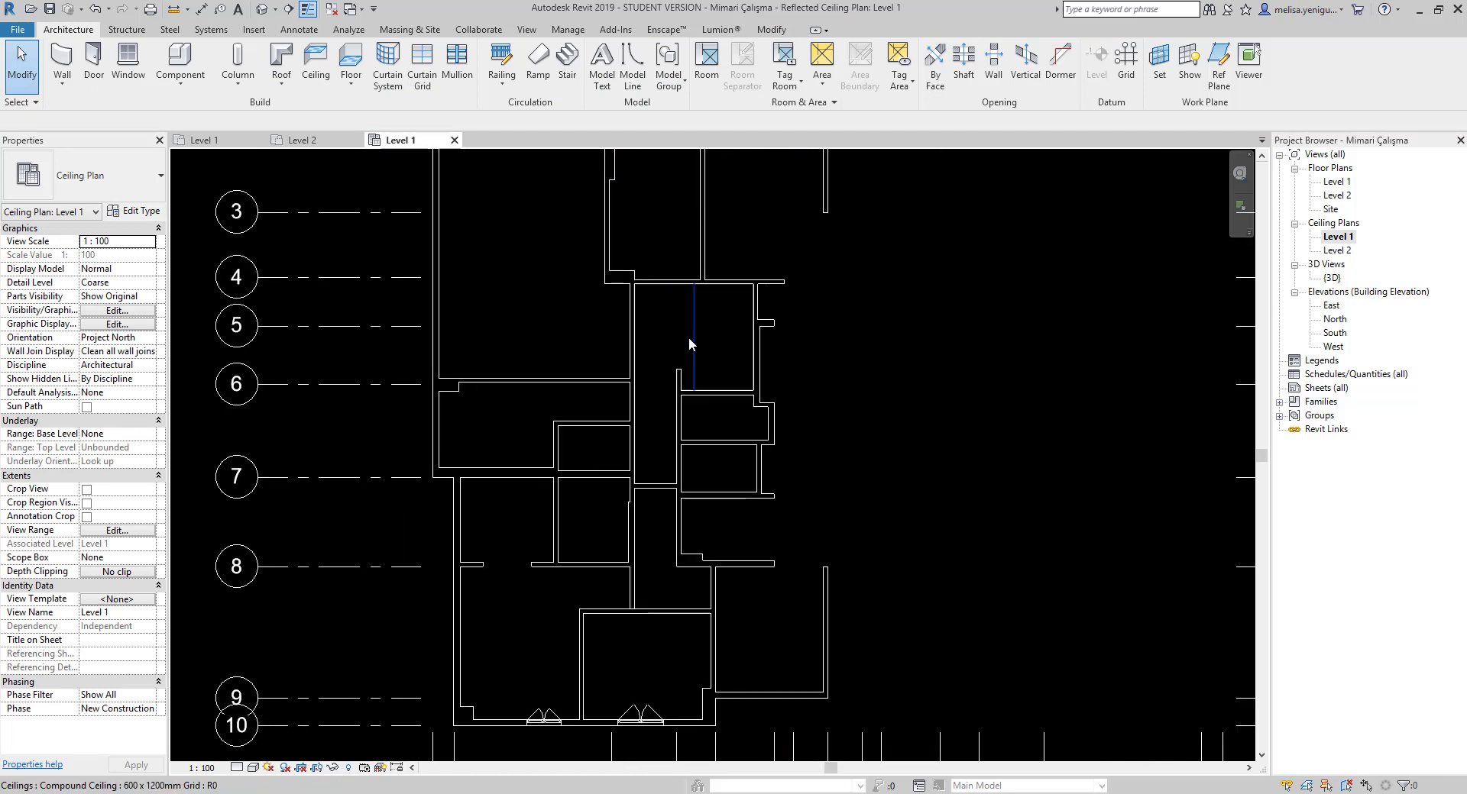
pyautogui.scroll(-1, 815, 314)
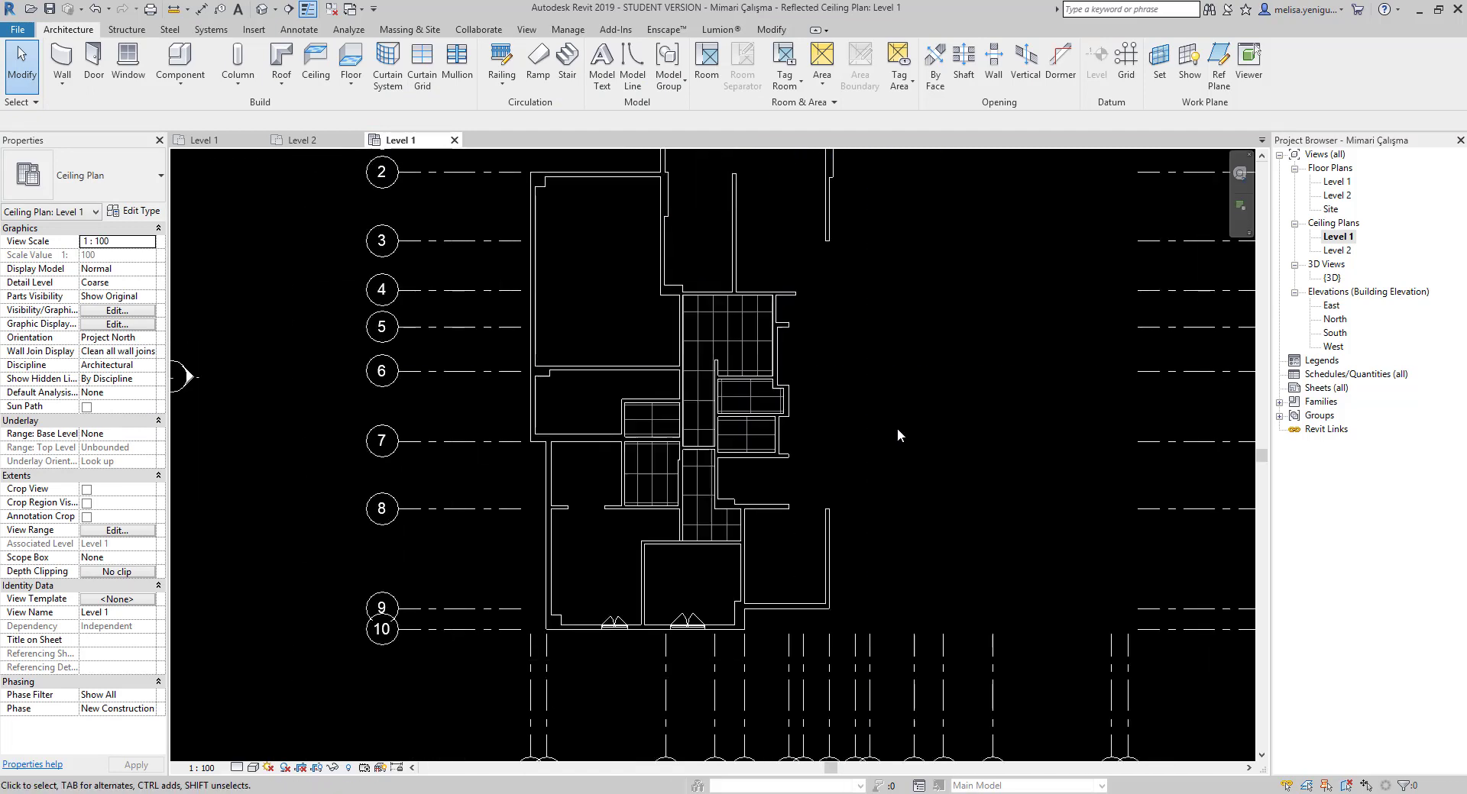
pyautogui.moveTo(898, 435); pyautogui.dragTo(844, 416, button='middle')
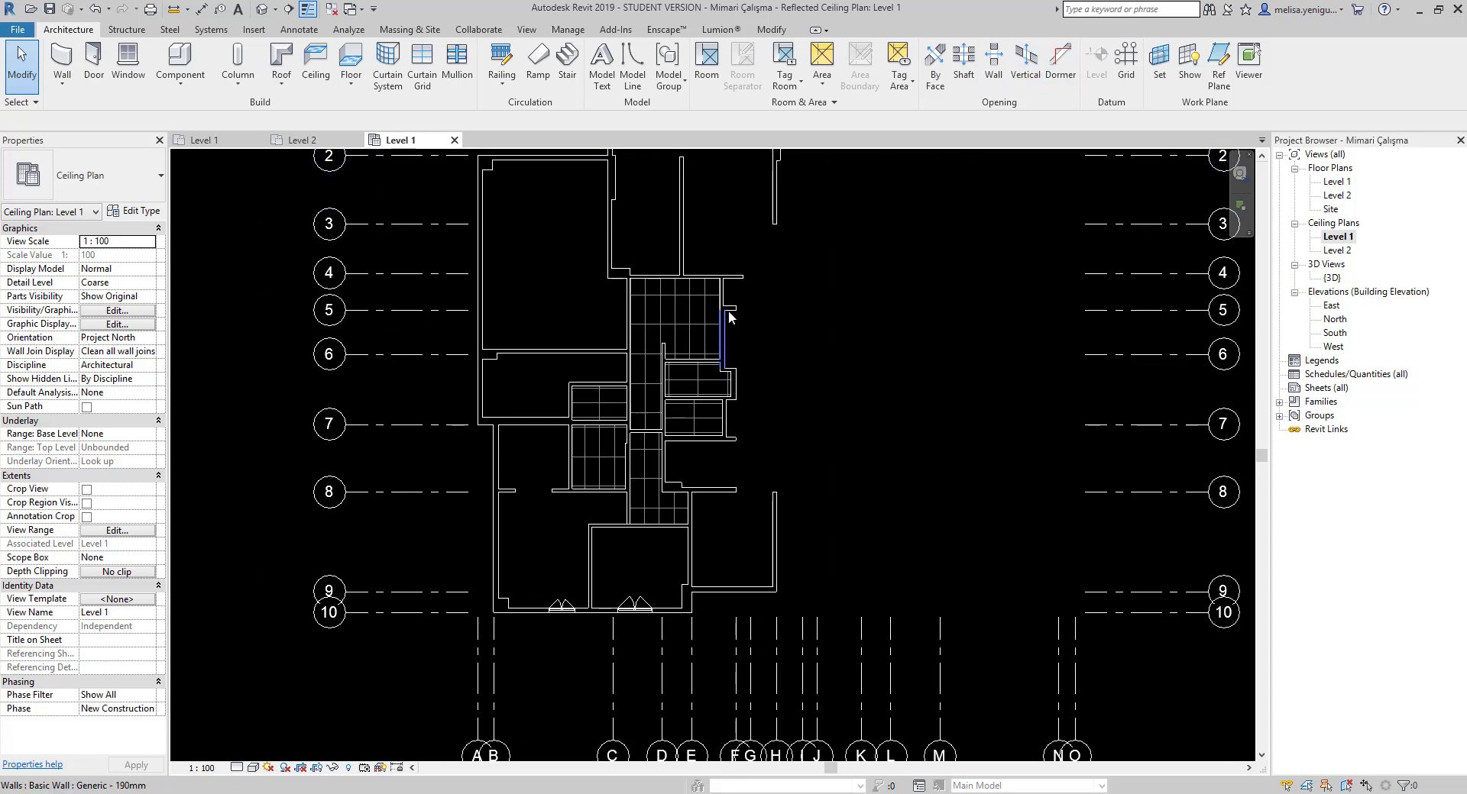
pyautogui.click(696, 325)
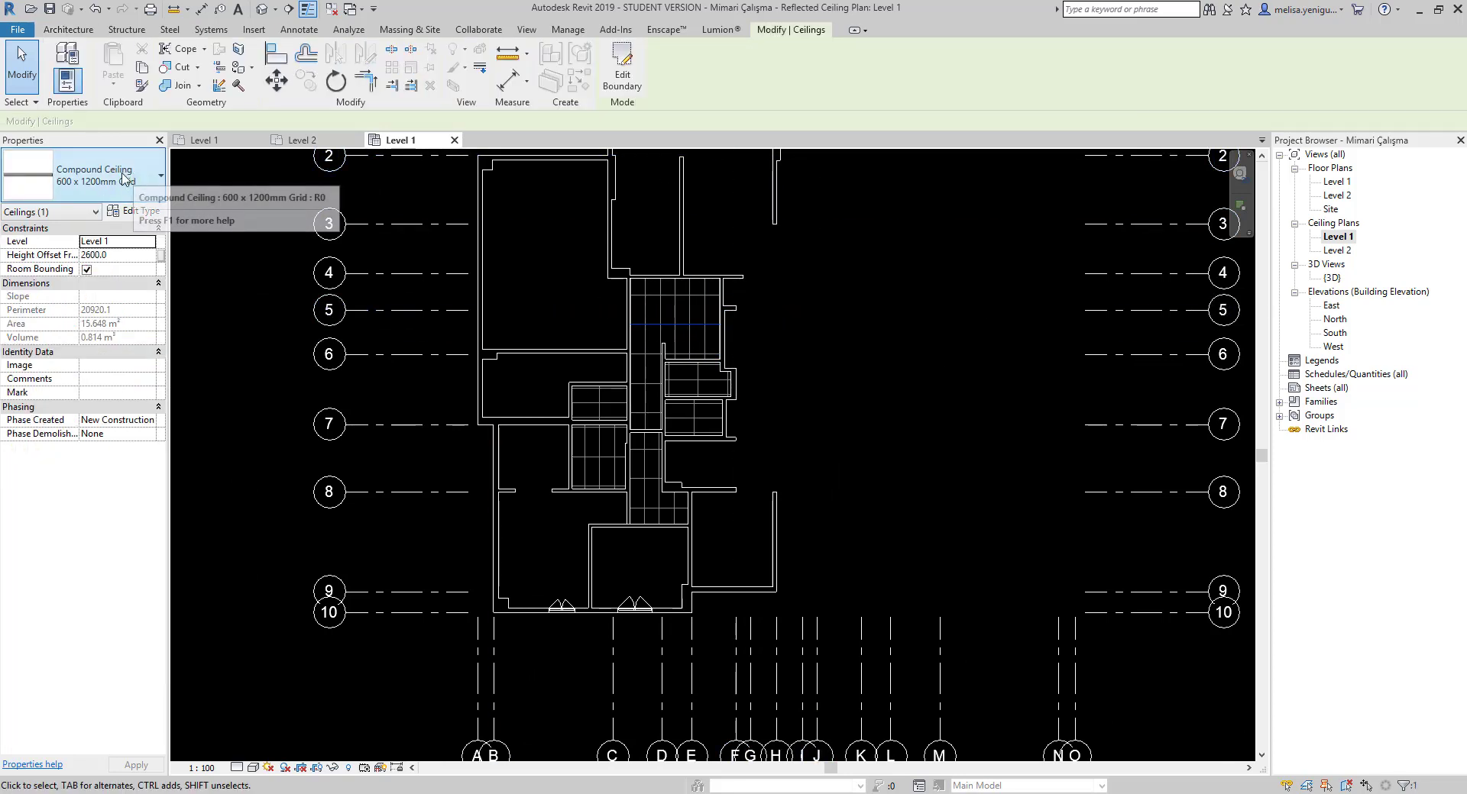
pyautogui.click(113, 178)
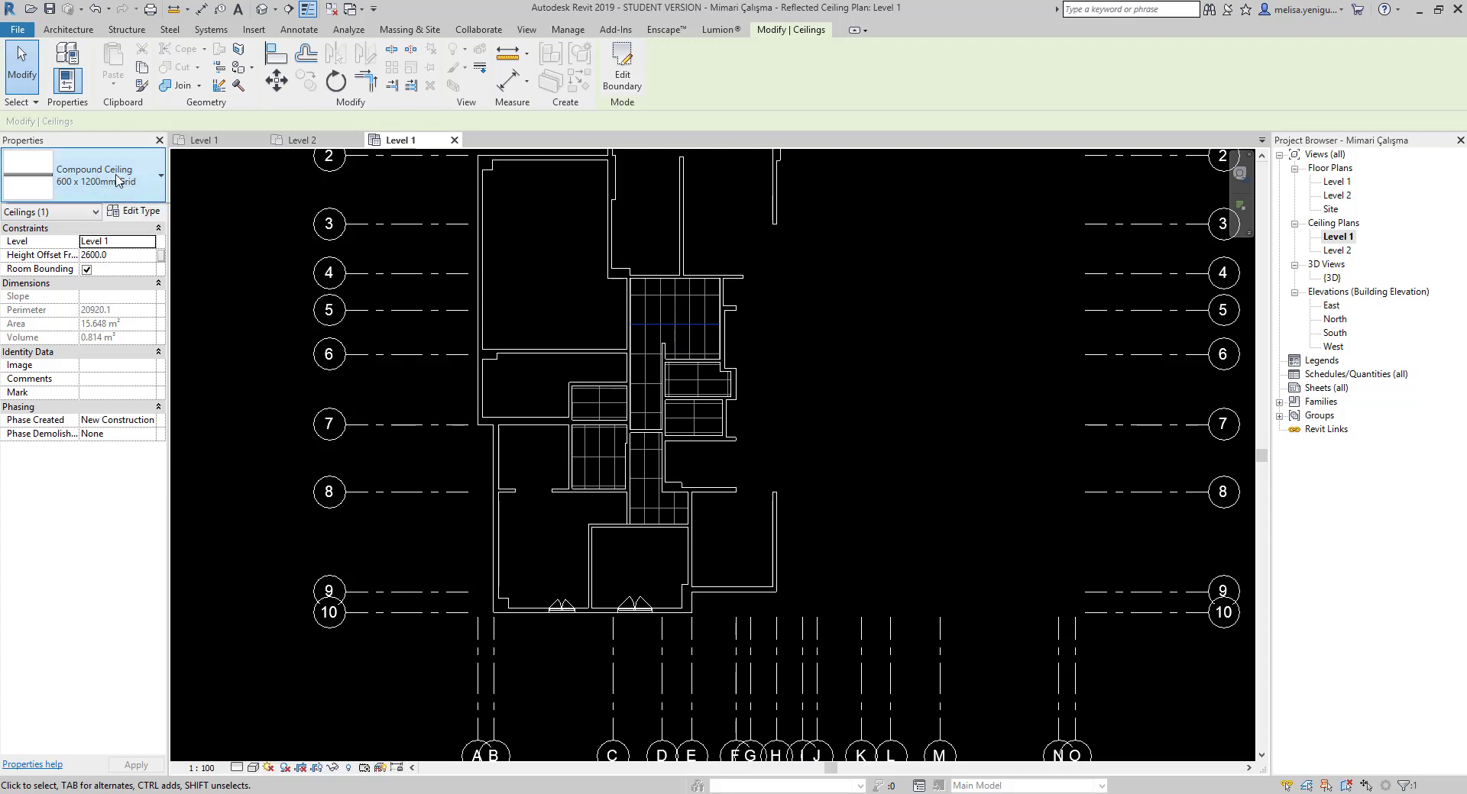
pyautogui.click(94, 330)
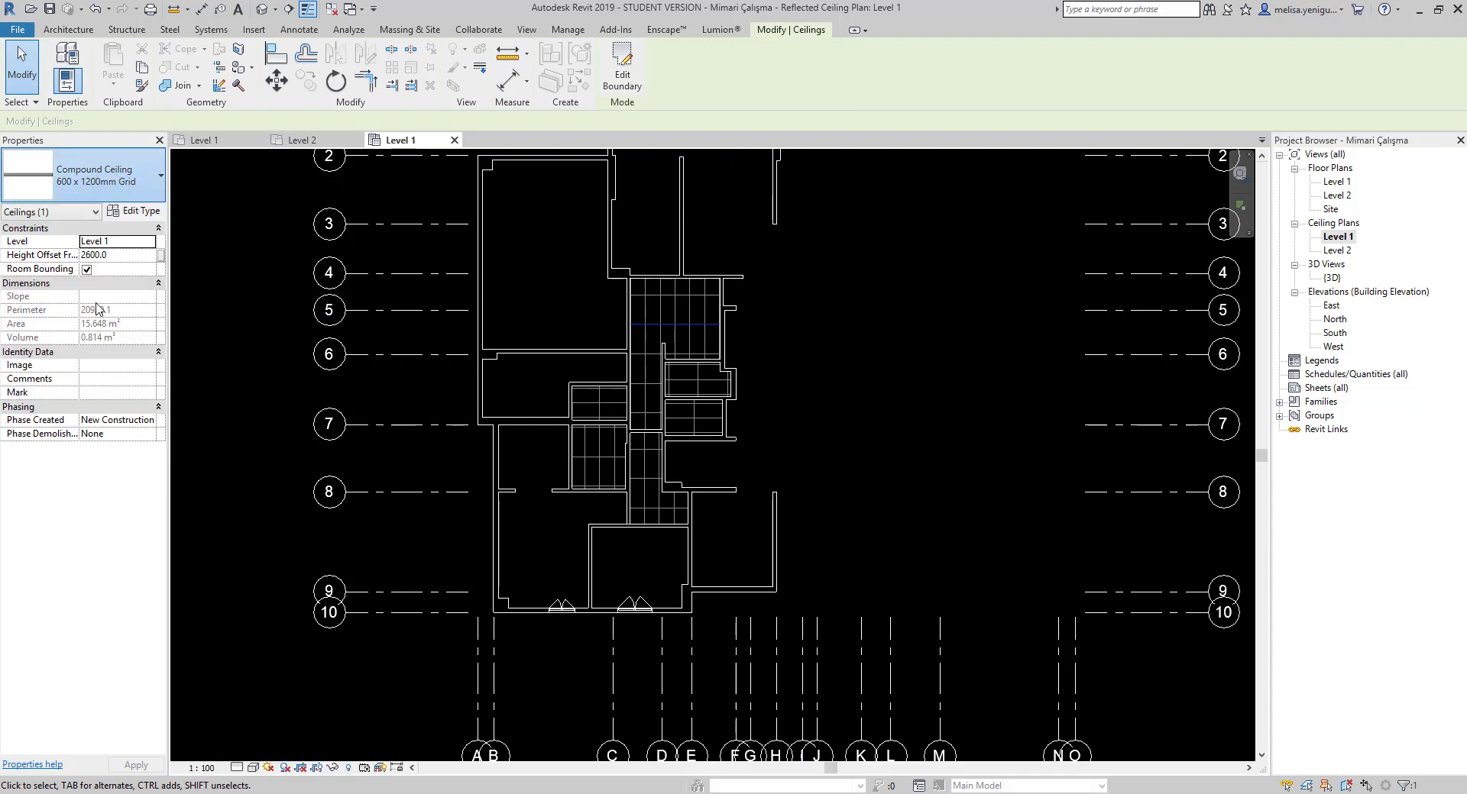
# Select the small ceiling beside the stair and review its ceiling type options.
pyautogui.click(814, 336)
pyautogui.scroll(3, 673, 334)
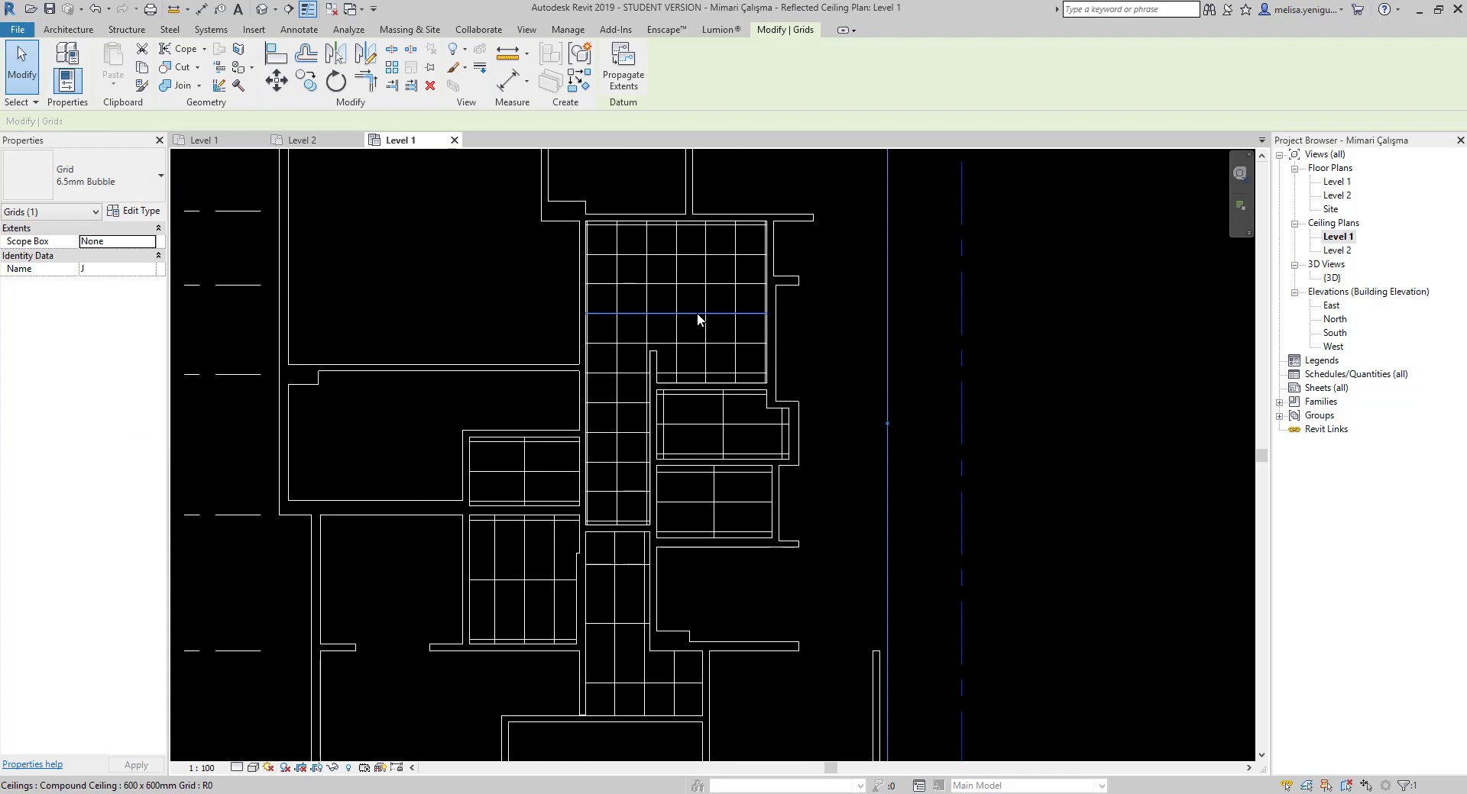
pyautogui.click(718, 420)
pyautogui.click(103, 178)
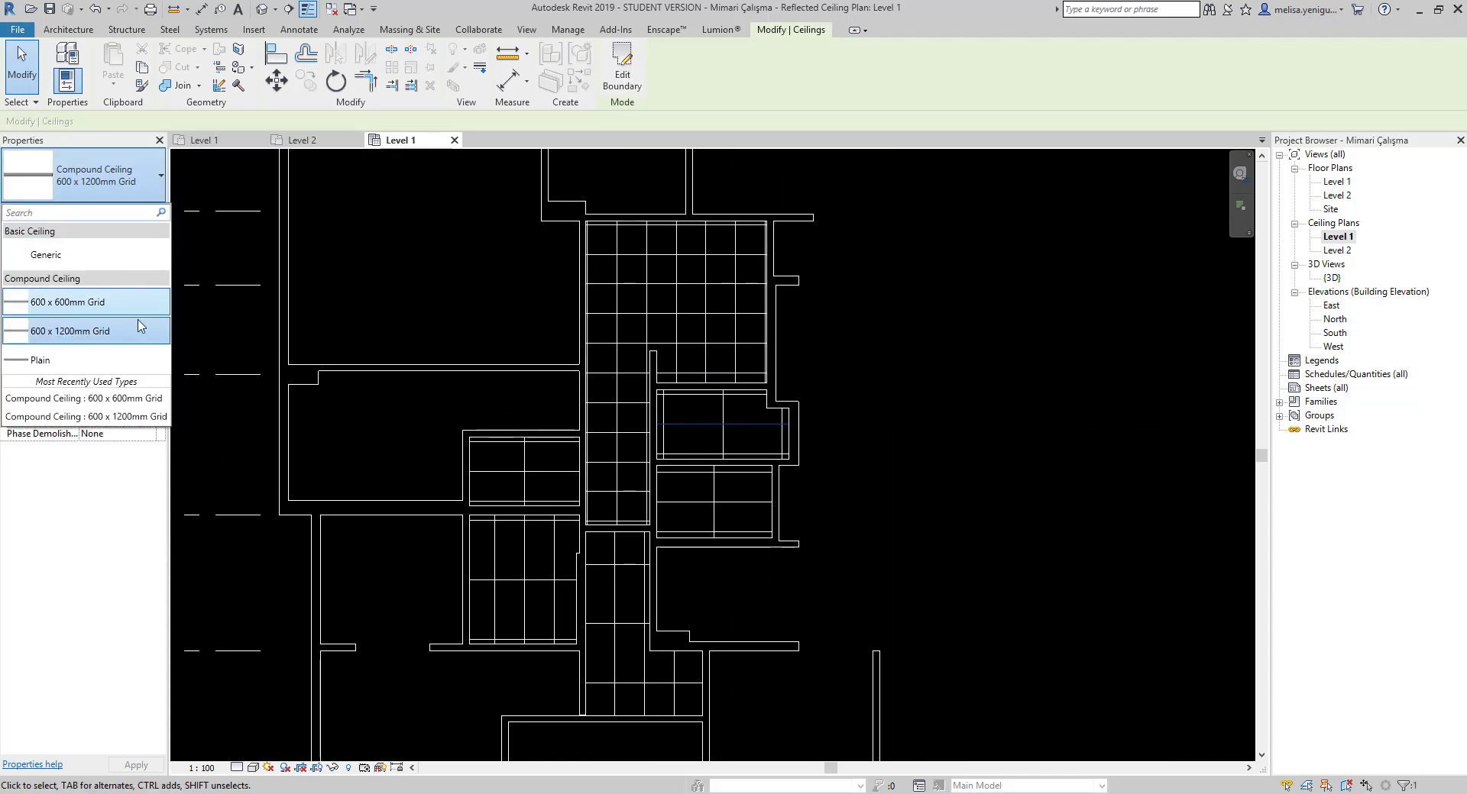
pyautogui.click(938, 367)
pyautogui.click(932, 367)
# Change the small ceiling left of the stair to the 600 x 600mm Grid type.
pyautogui.moveTo(517, 489); pyautogui.dragTo(537, 403, button='middle')
pyautogui.click(537, 402)
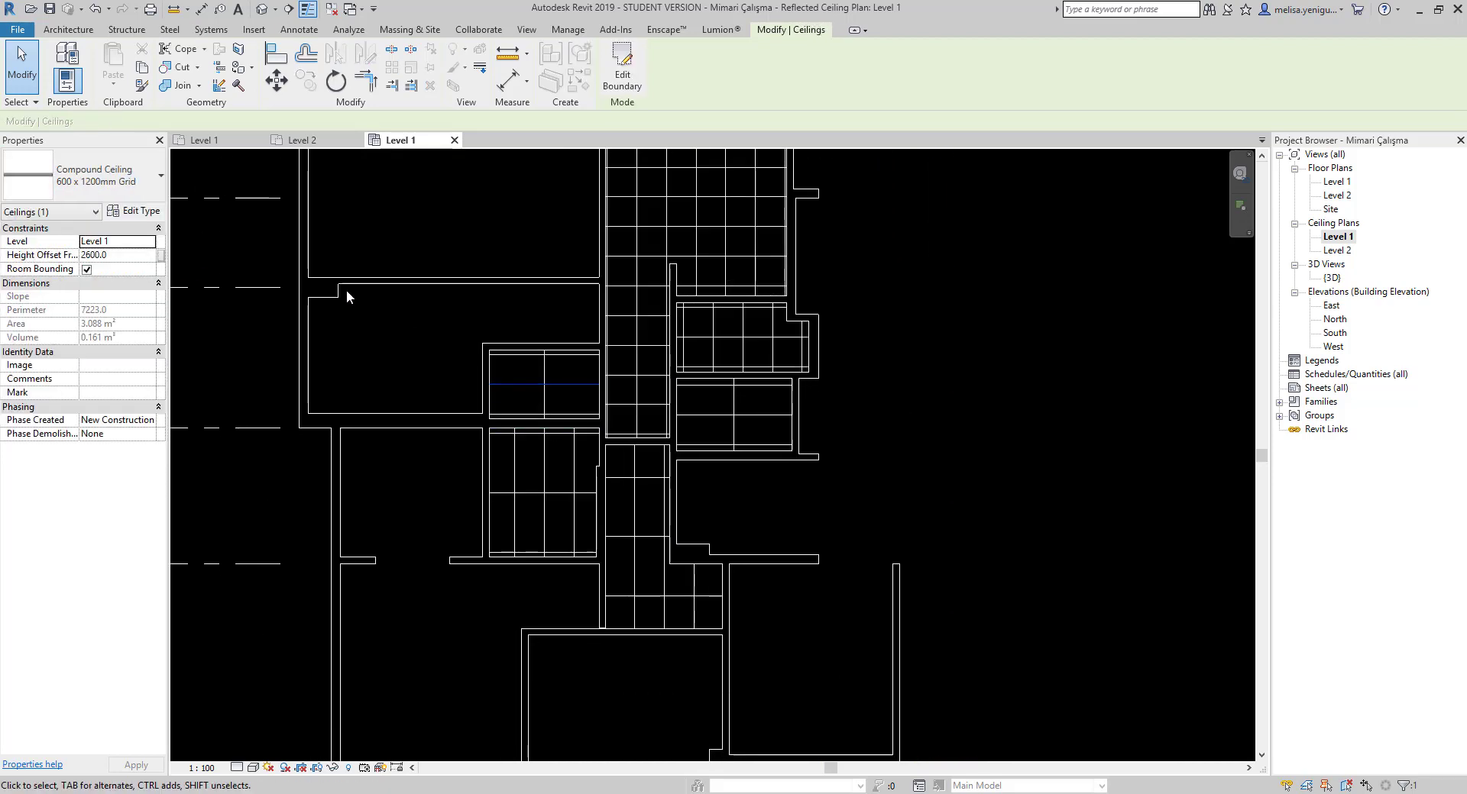
pyautogui.click(103, 178)
pyautogui.click(946, 457)
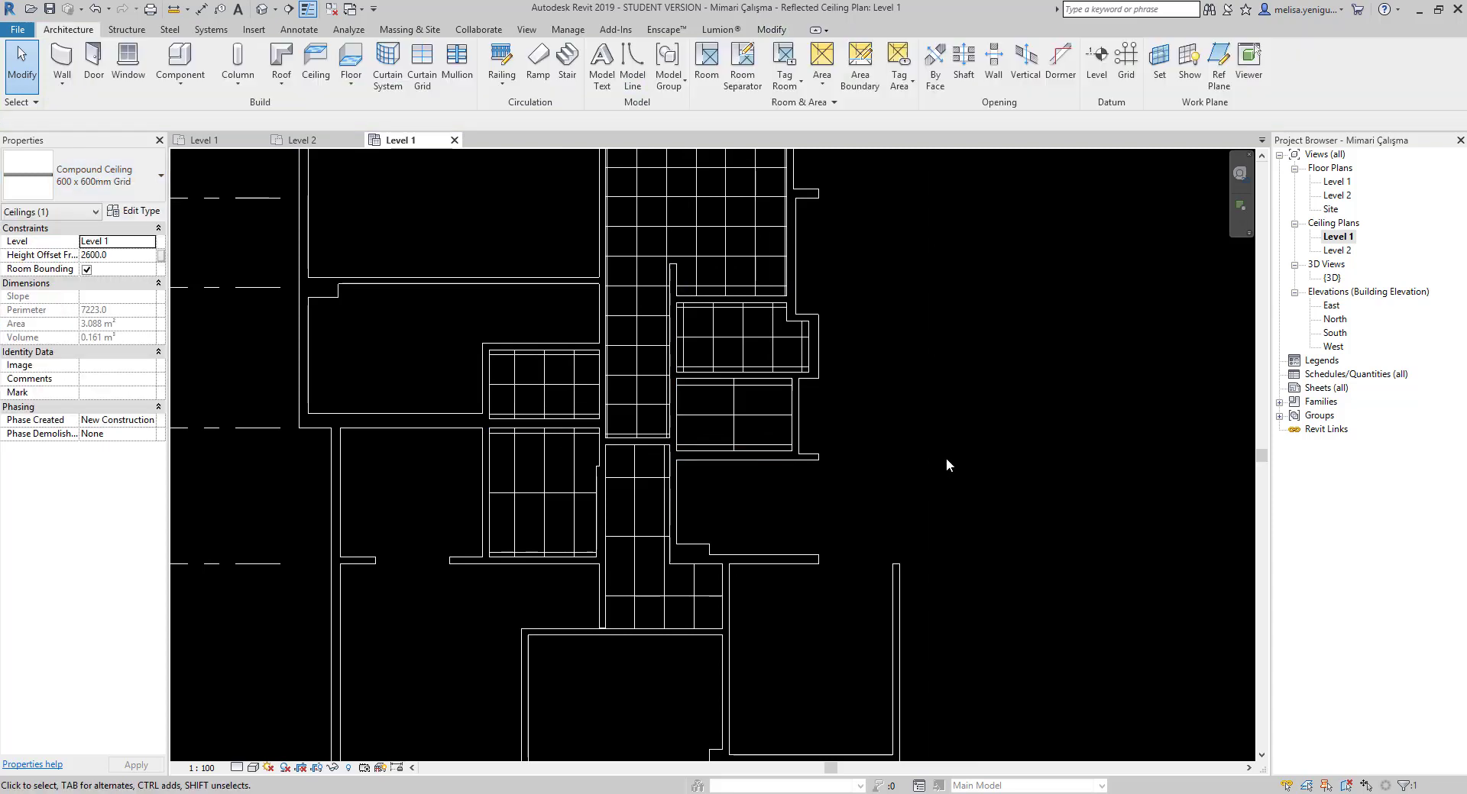
# Select the large stair-area ceiling.
pyautogui.scroll(-2, 661, 393)
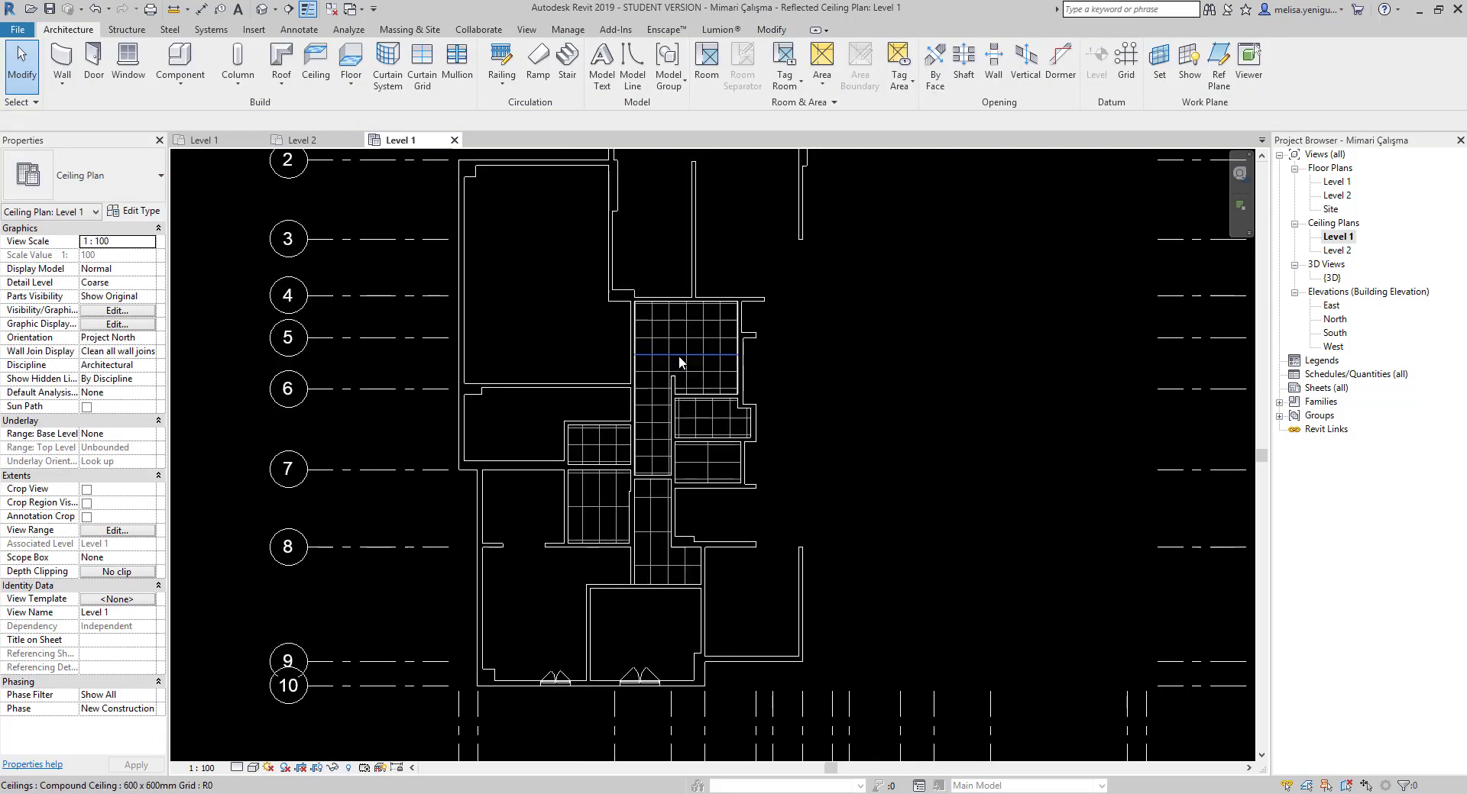
pyautogui.click(678, 355)
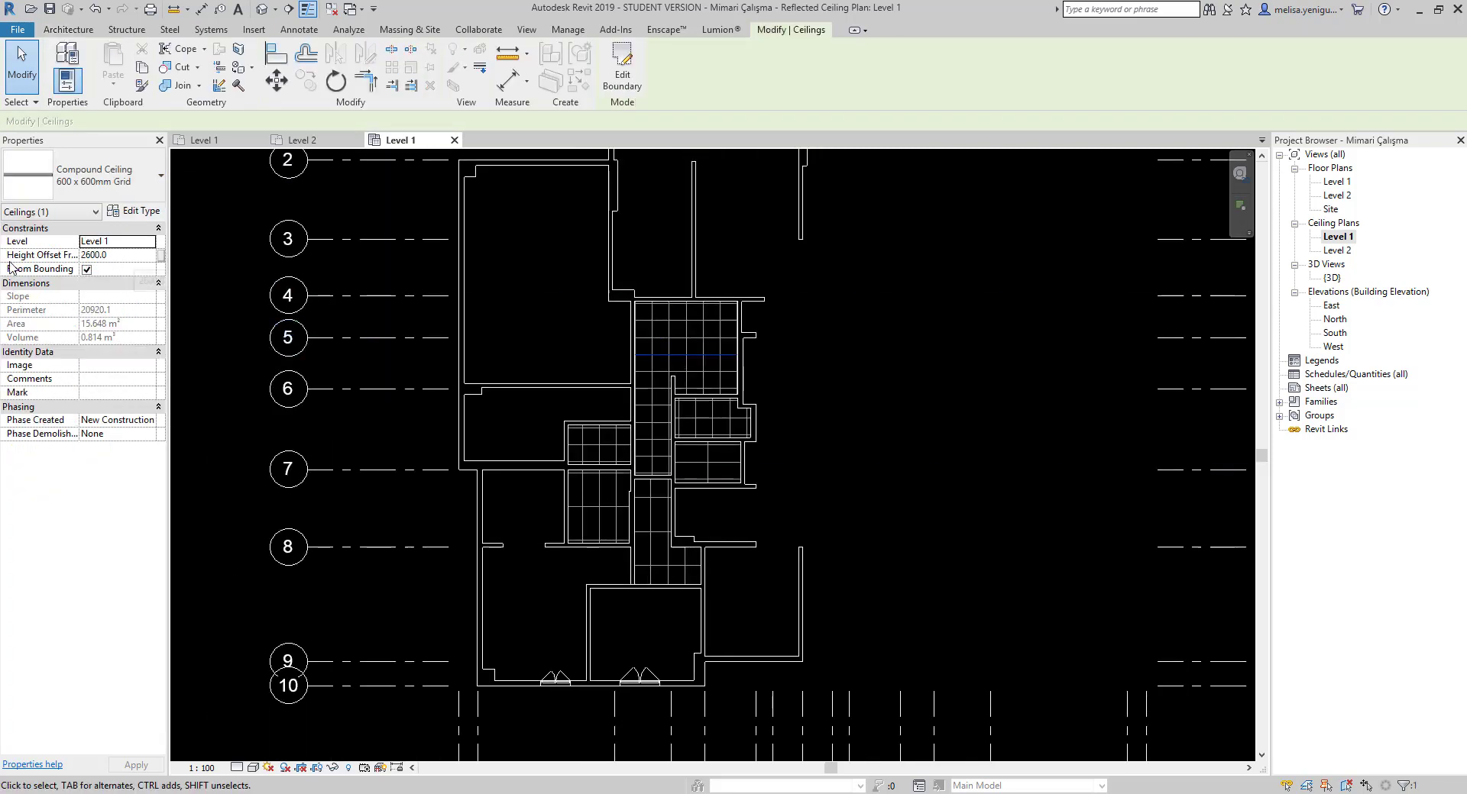
pyautogui.scroll(-2, 640, 441)
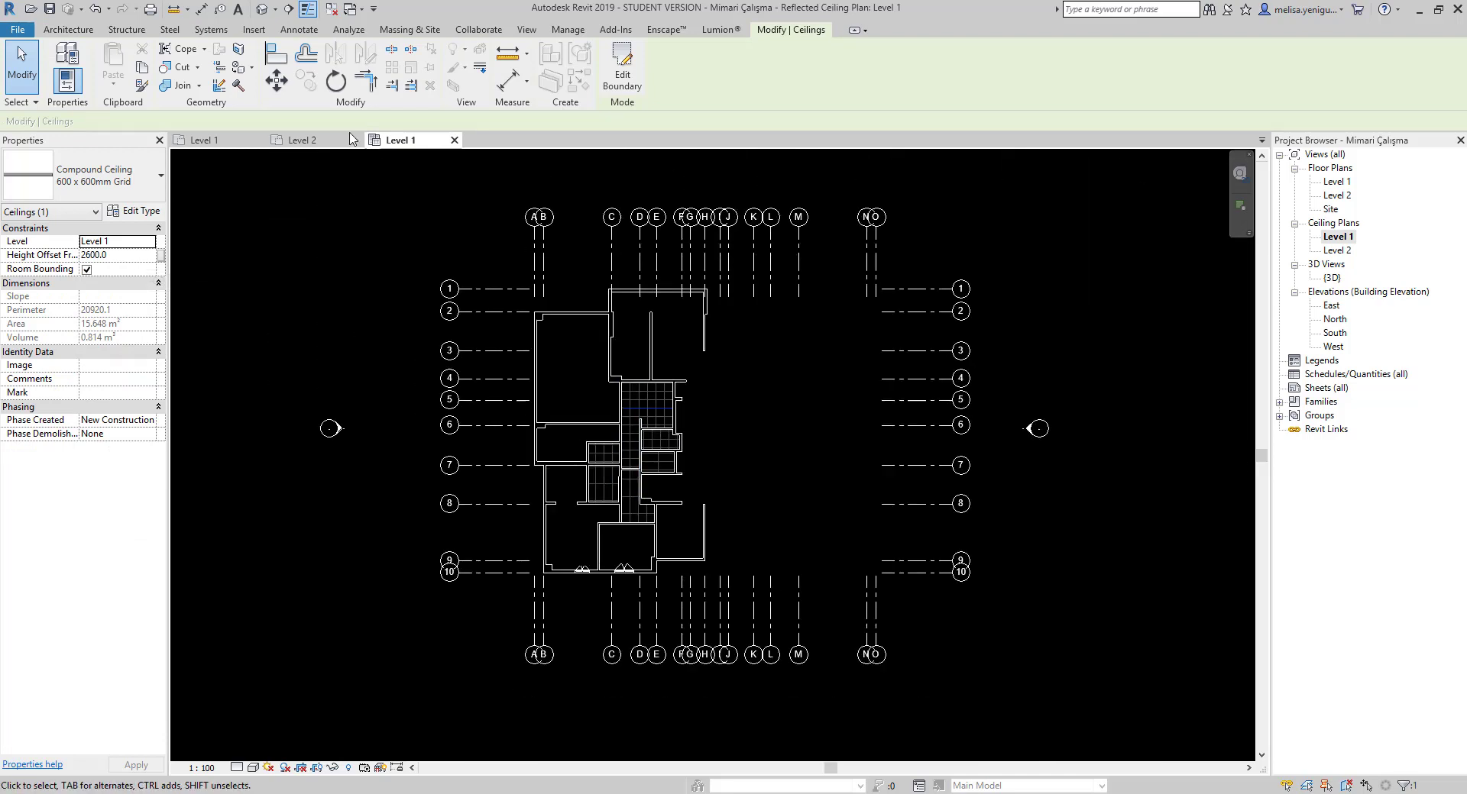
# Check the Level 2 height in the West elevation, then close it.
pyautogui.doubleClick(1329, 349)
pyautogui.scroll(2, 1100, 459)
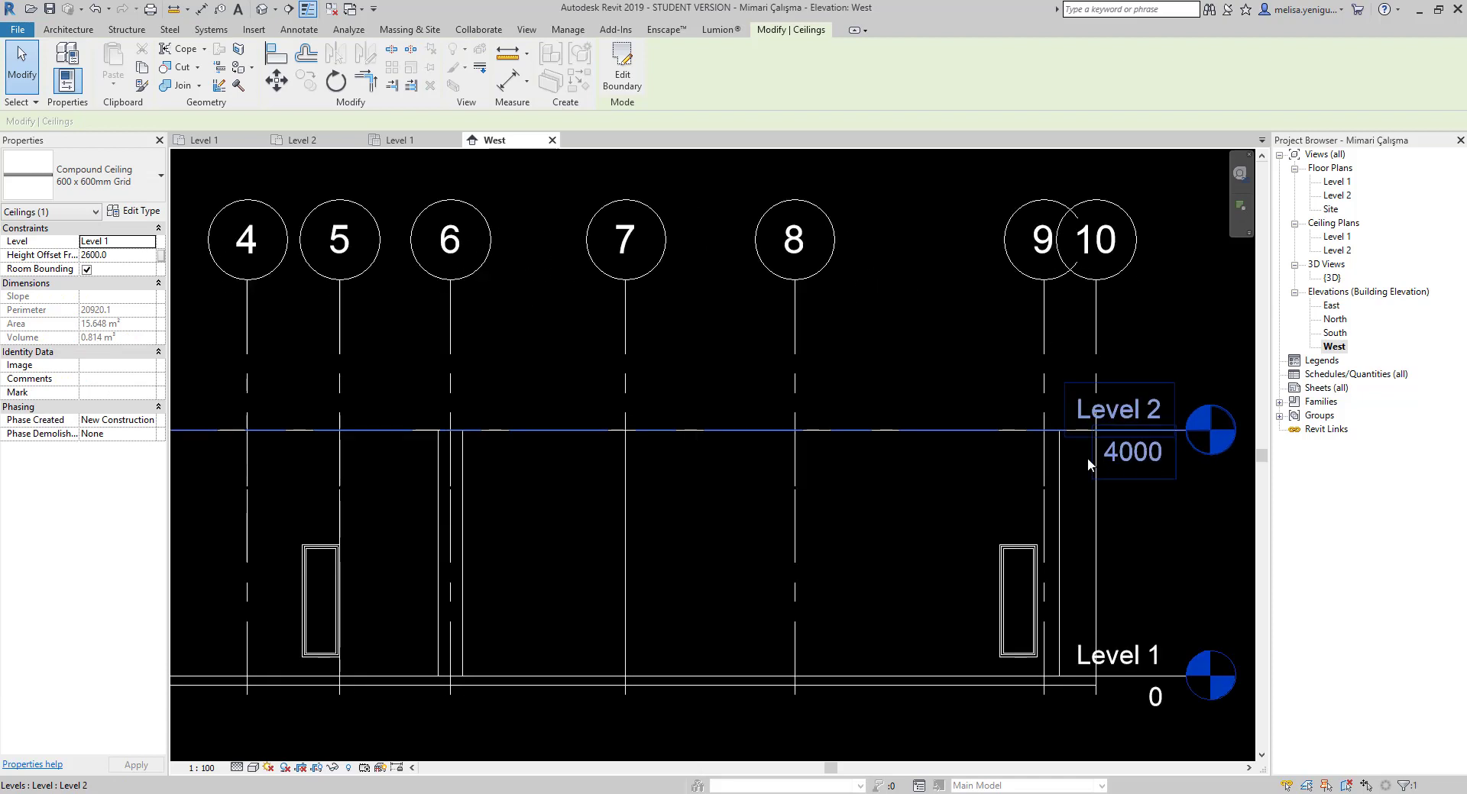
pyautogui.scroll(-2, 1088, 457)
pyautogui.moveTo(496, 627); pyautogui.dragTo(602, 584, button='middle')
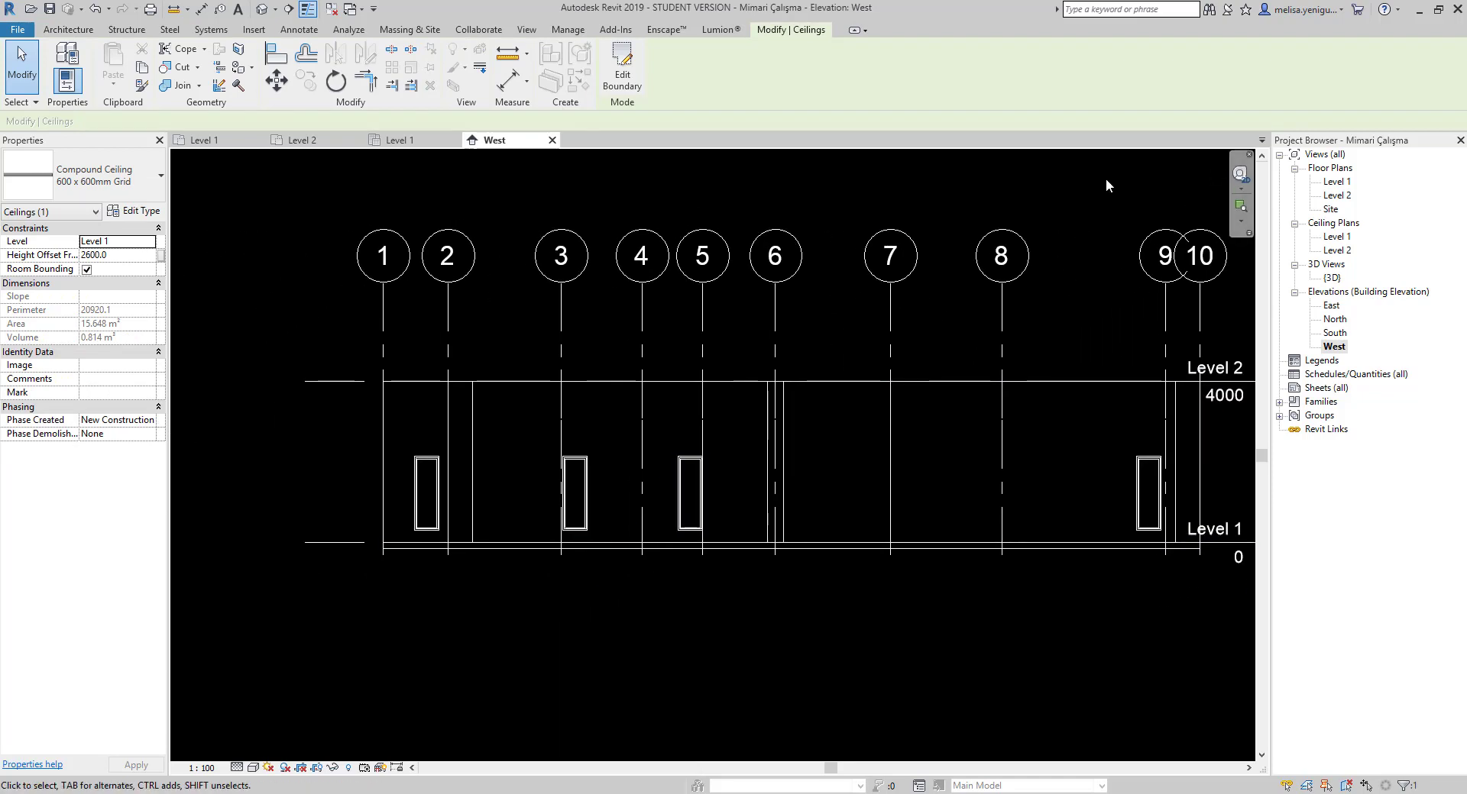
pyautogui.click(552, 140)
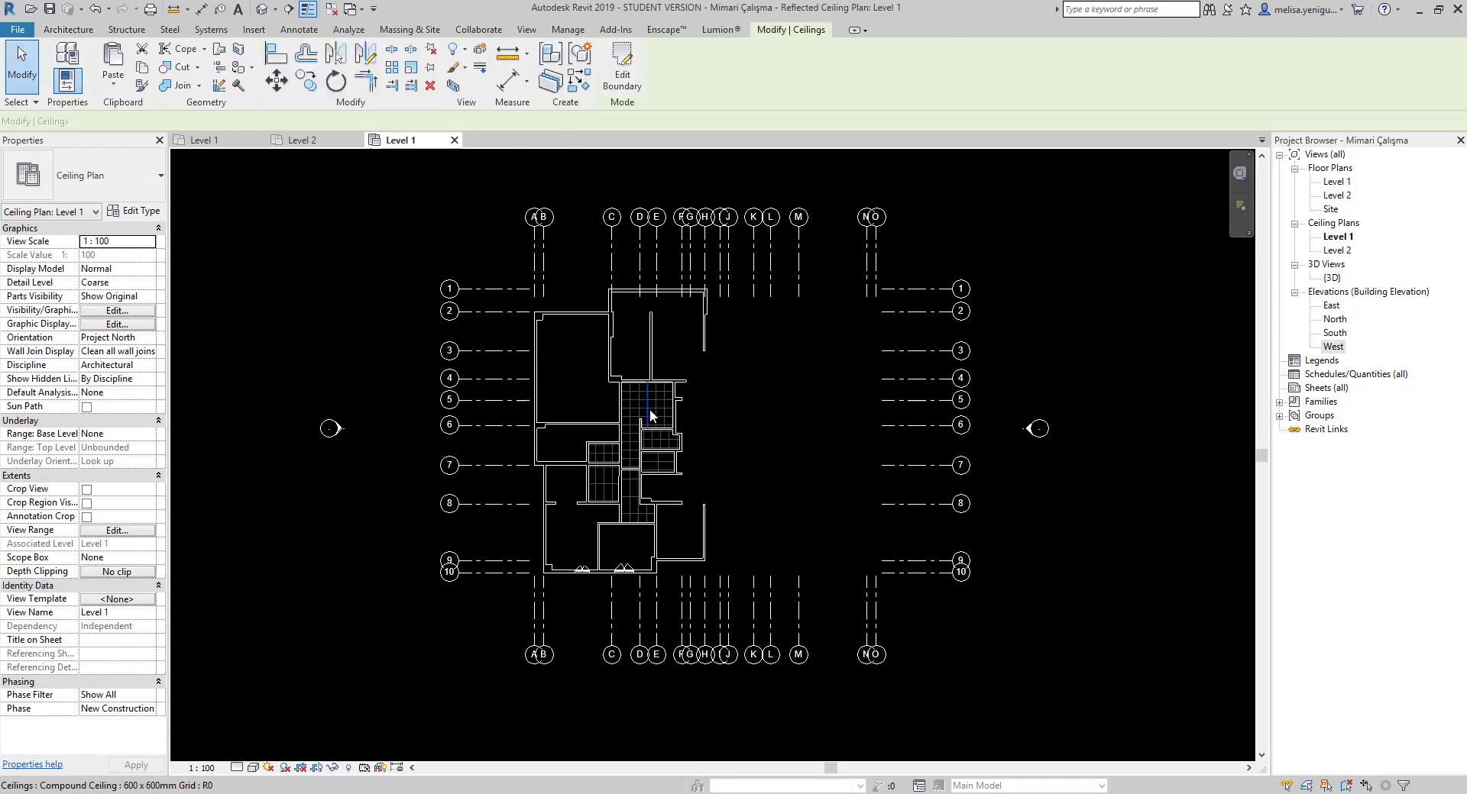
# Set the large stair-area ceiling's Height Offset to 3000.
pyautogui.click(649, 411)
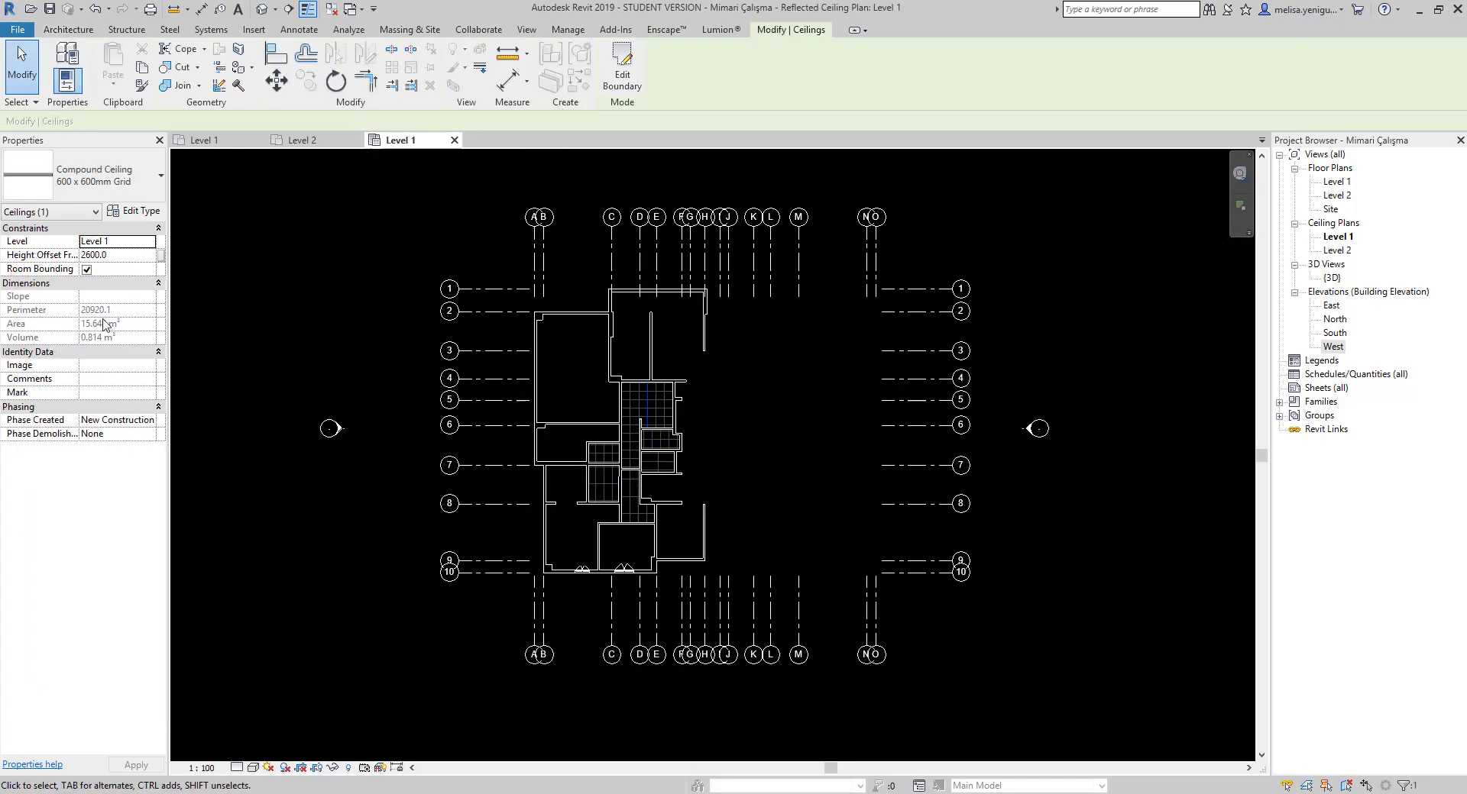
pyautogui.click(125, 254)
pyautogui.write('3')
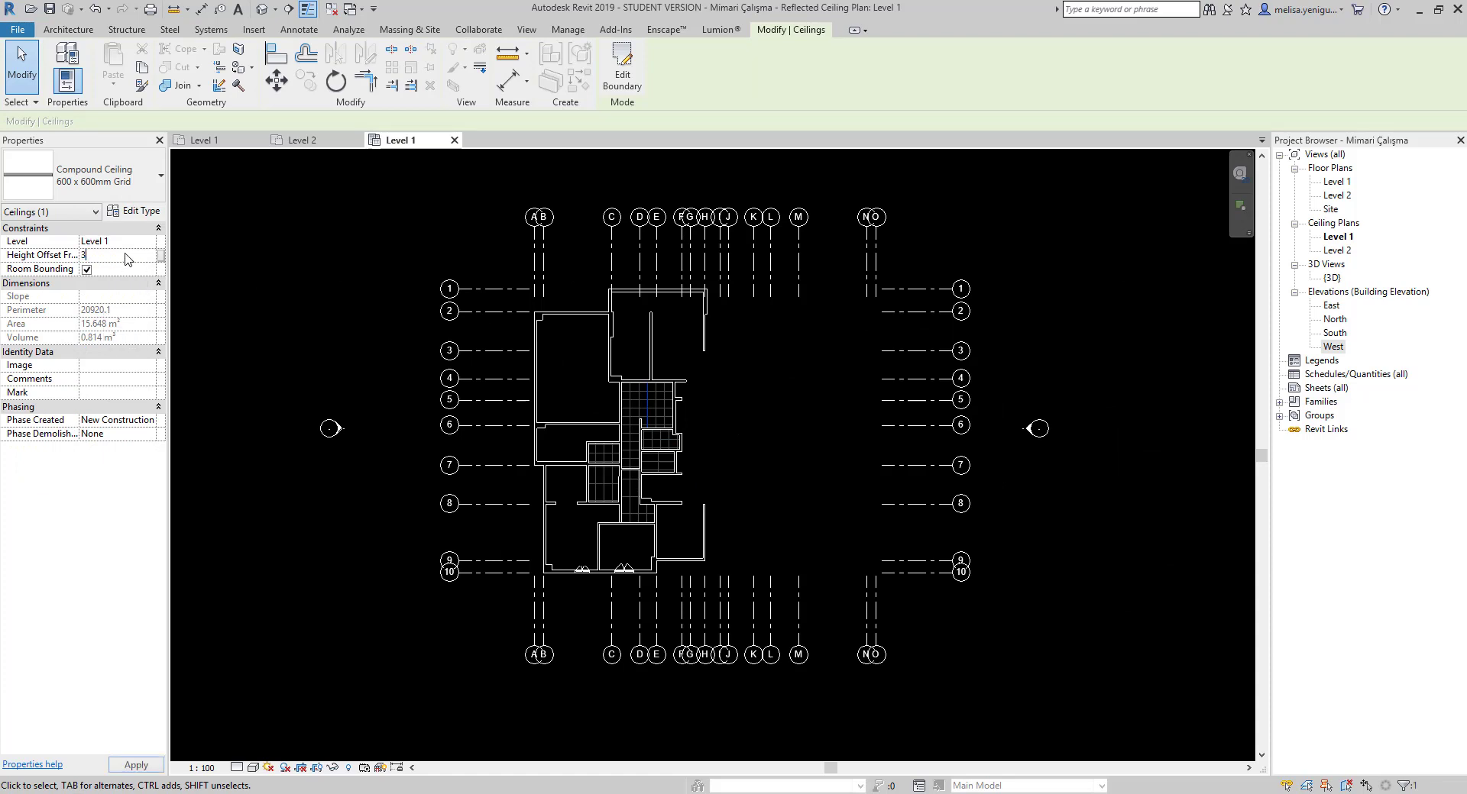
pyautogui.click(768, 420)
pyautogui.scroll(3, 767, 420)
# Begin a section line to the left of the stair rooms.
pyautogui.moveTo(644, 423); pyautogui.dragTo(674, 425, button='middle')
pyautogui.scroll(1, 675, 425)
pyautogui.press('Escape')
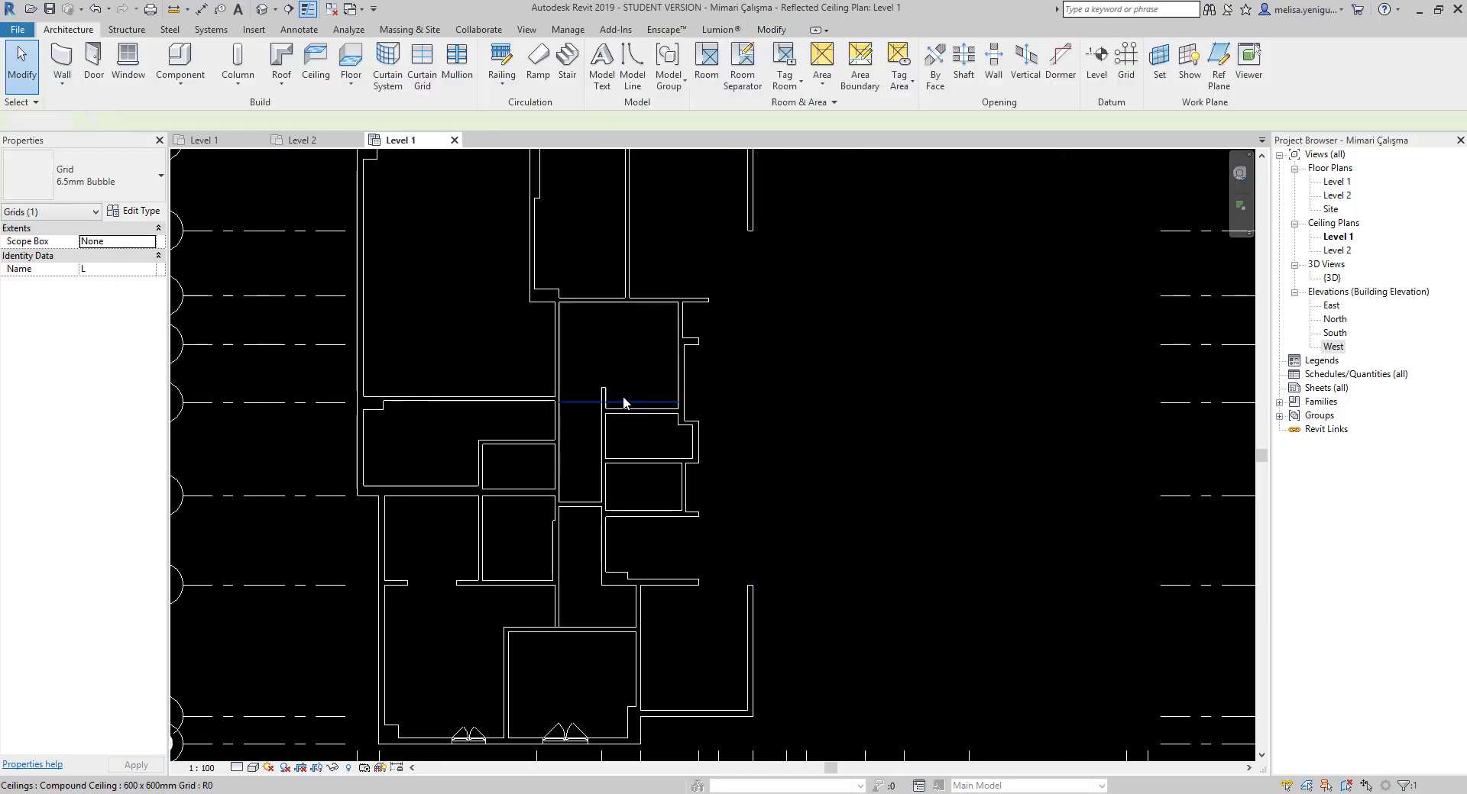
pyautogui.click(288, 9)
# Finish the section line across the stair and open the new Section 1 view.
pyautogui.click(468, 361)
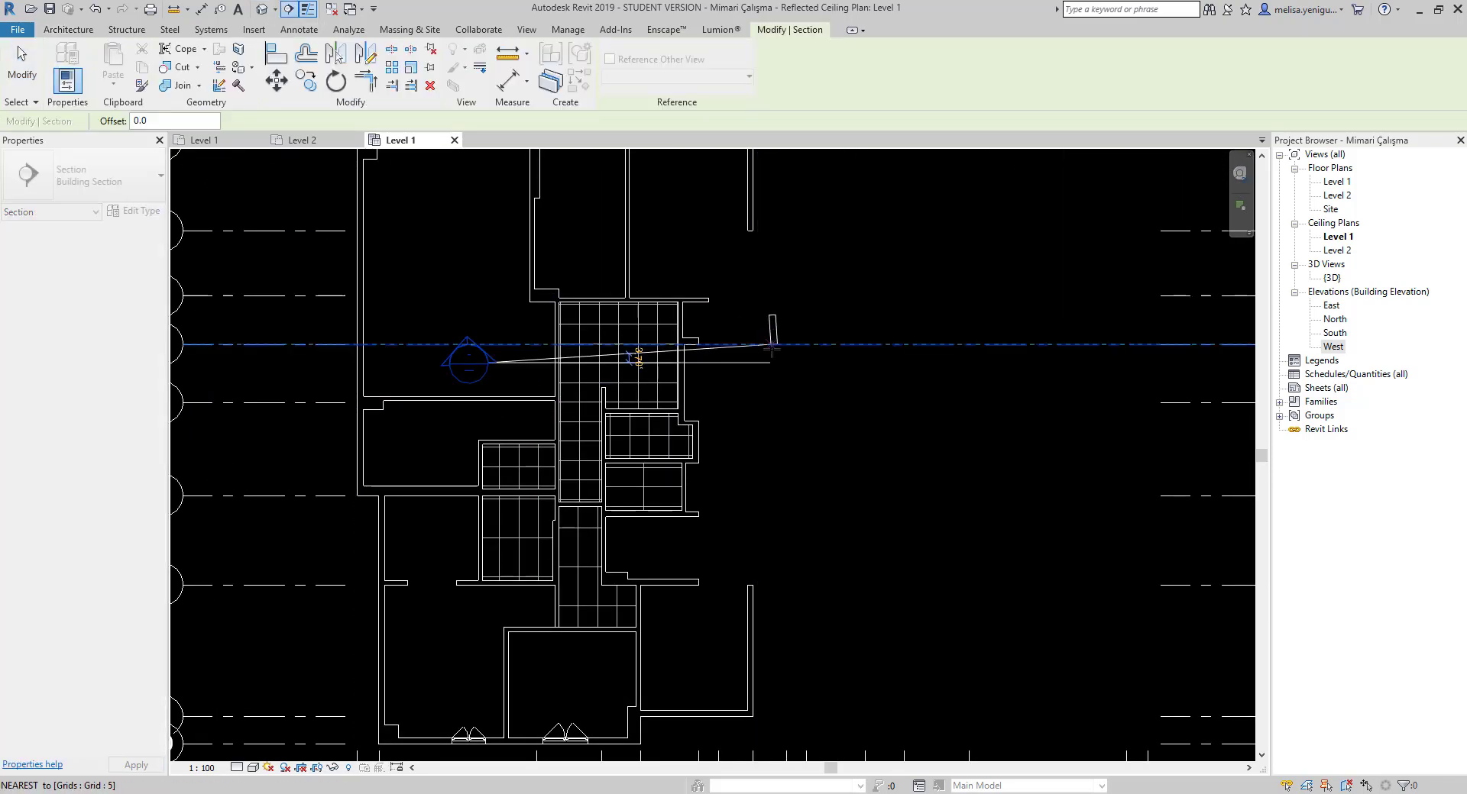
pyautogui.click(780, 362)
pyautogui.press('Escape')
pyautogui.press('Escape')
pyautogui.doubleClick(470, 382)
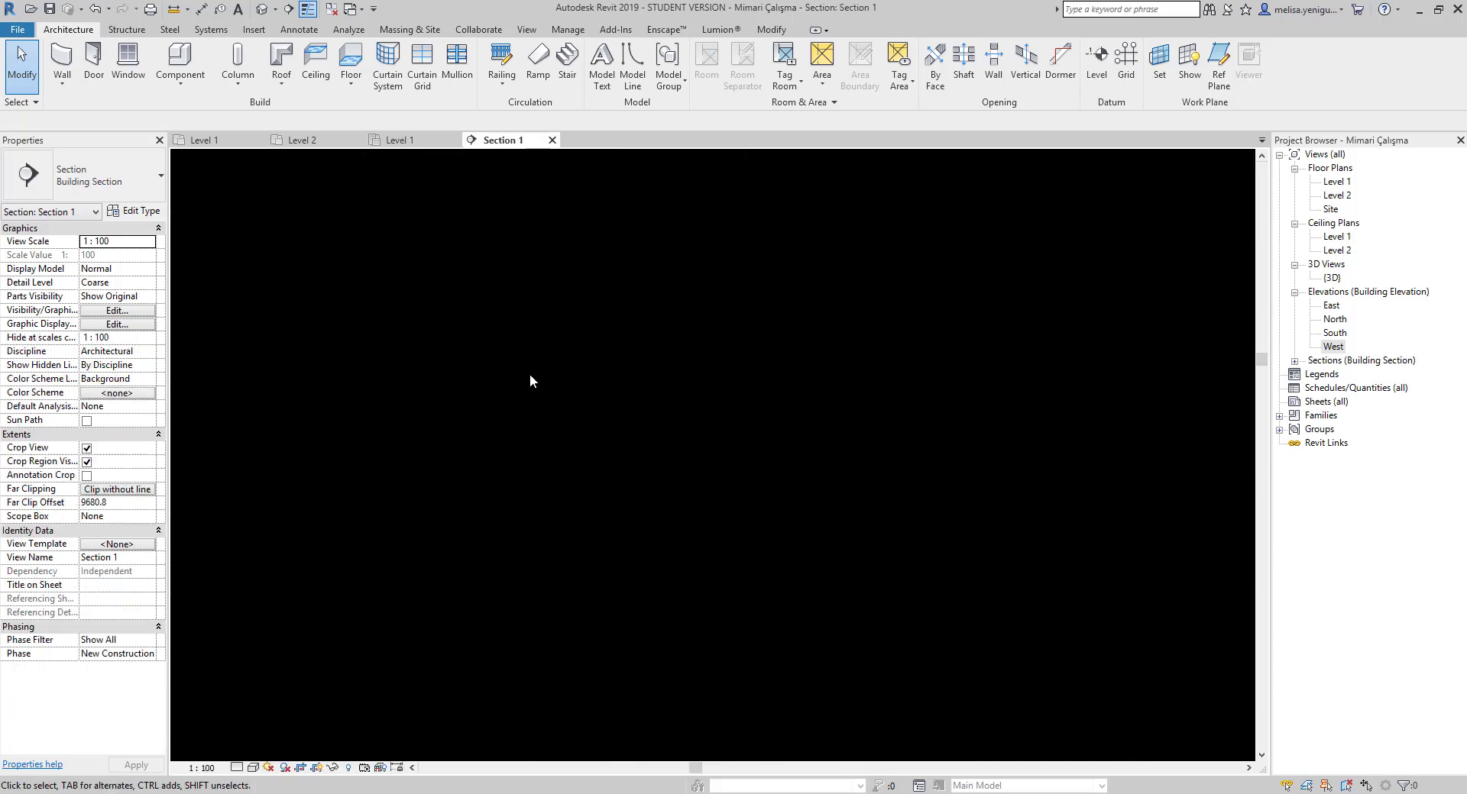
# Give the ceiling a 3500 Height Offset in Section 1, then return to the Level 1 ceiling plan.
pyautogui.click(611, 465)
pyautogui.scroll(3, 618, 481)
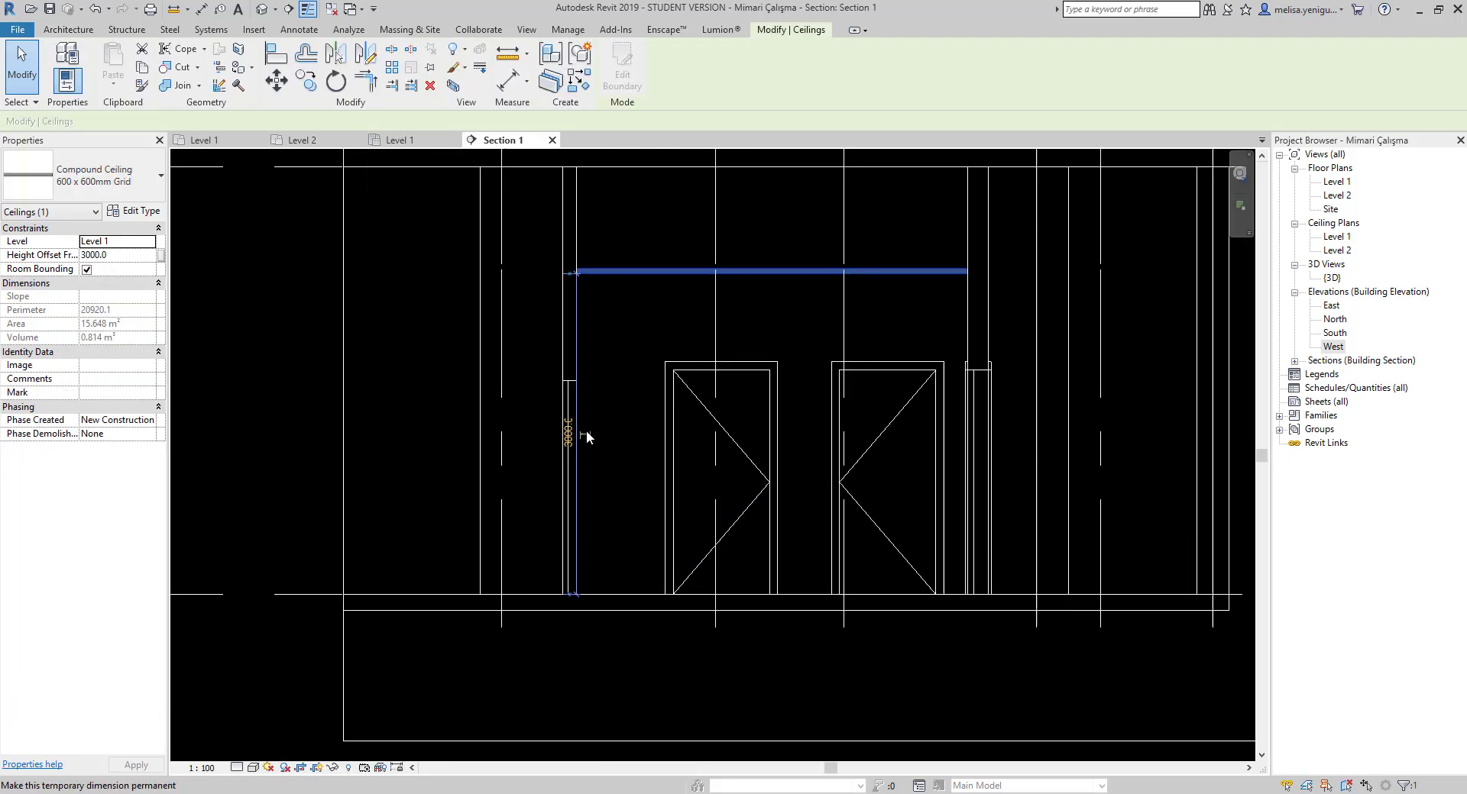
pyautogui.scroll(2, 583, 430)
pyautogui.scroll(2, 593, 448)
pyautogui.scroll(-3, 611, 443)
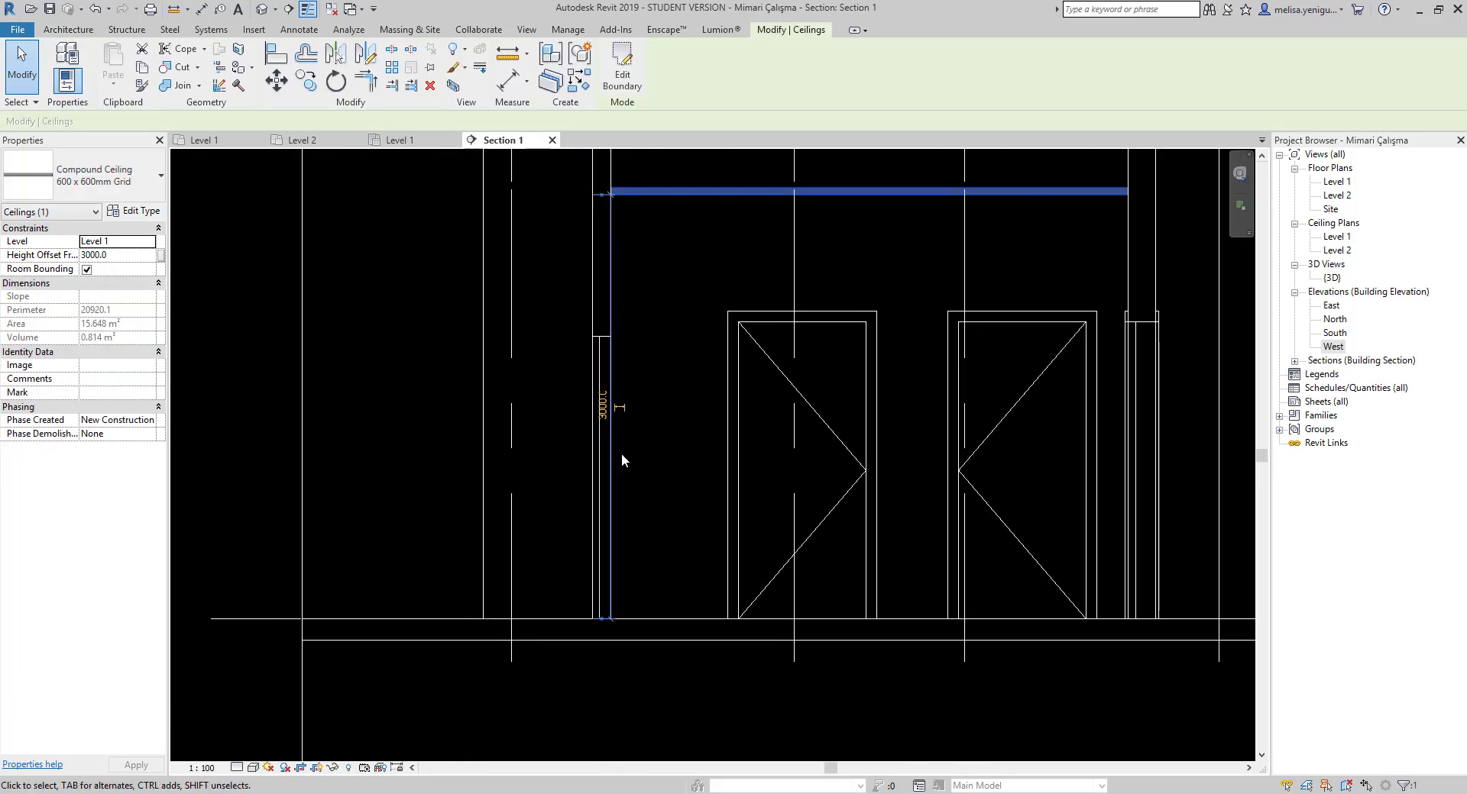
pyautogui.scroll(-2, 634, 382)
pyautogui.scroll(-1, 643, 344)
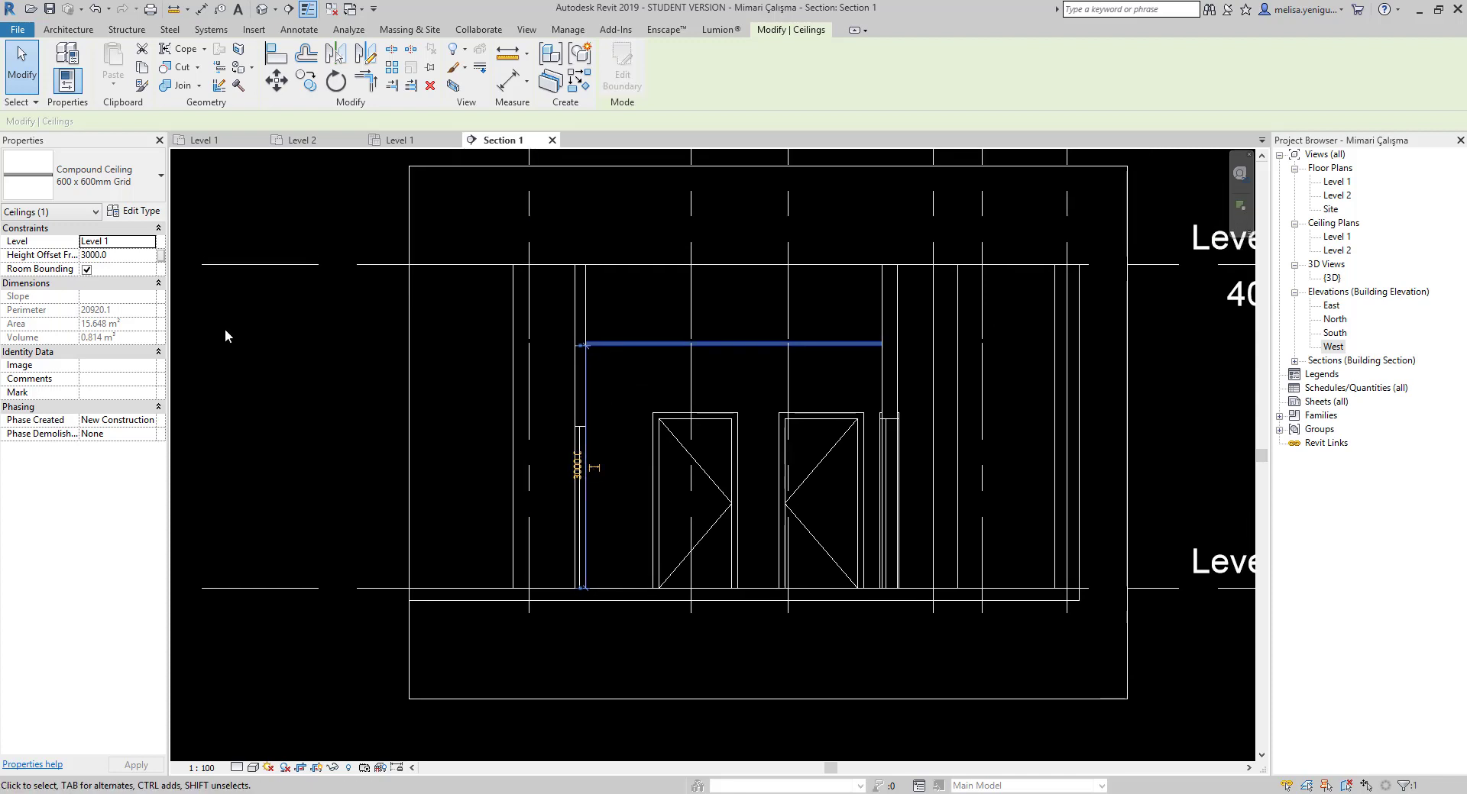
pyautogui.click(108, 256)
pyautogui.write('350')
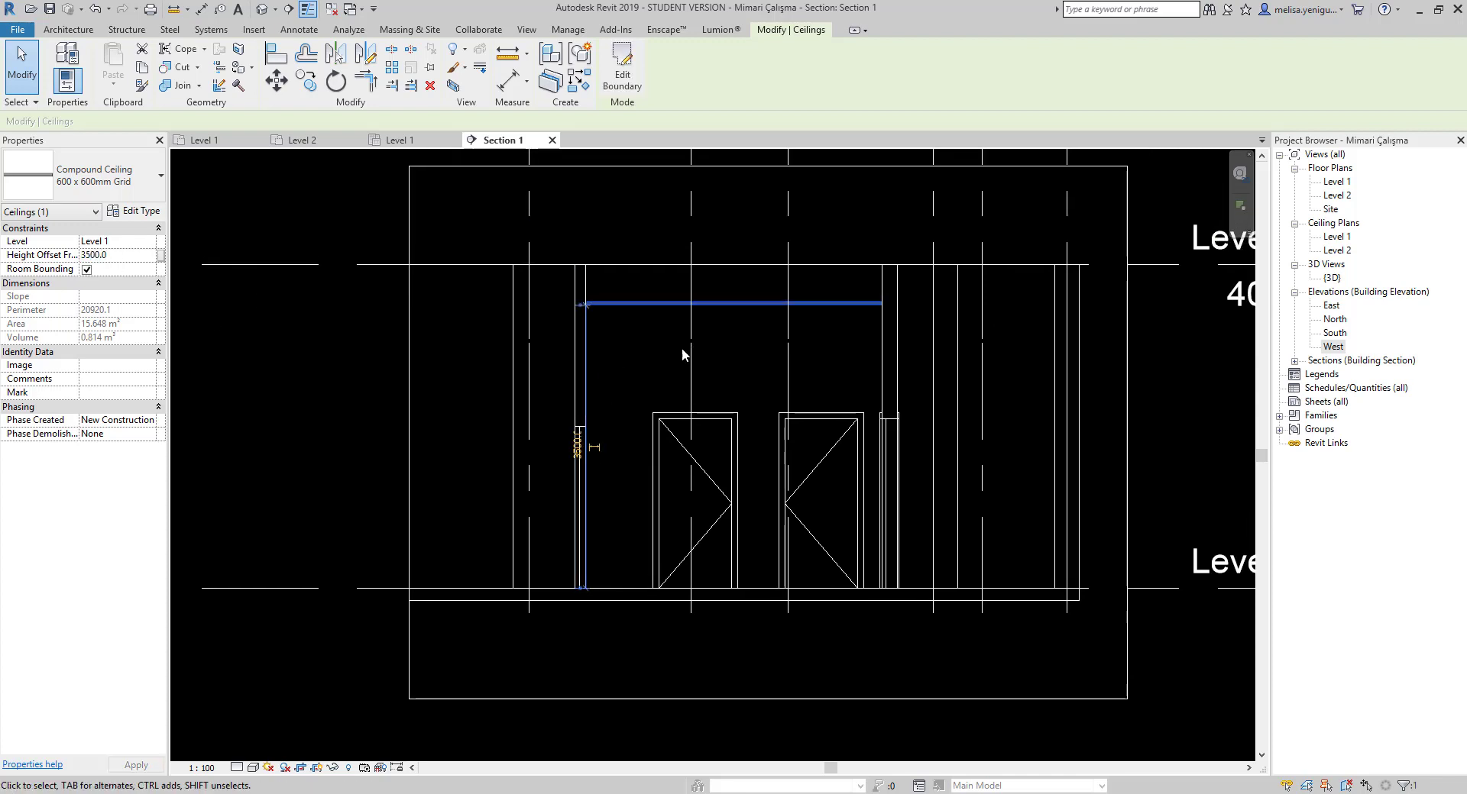
pyautogui.scroll(-1, 637, 403)
pyautogui.scroll(-1, 638, 404)
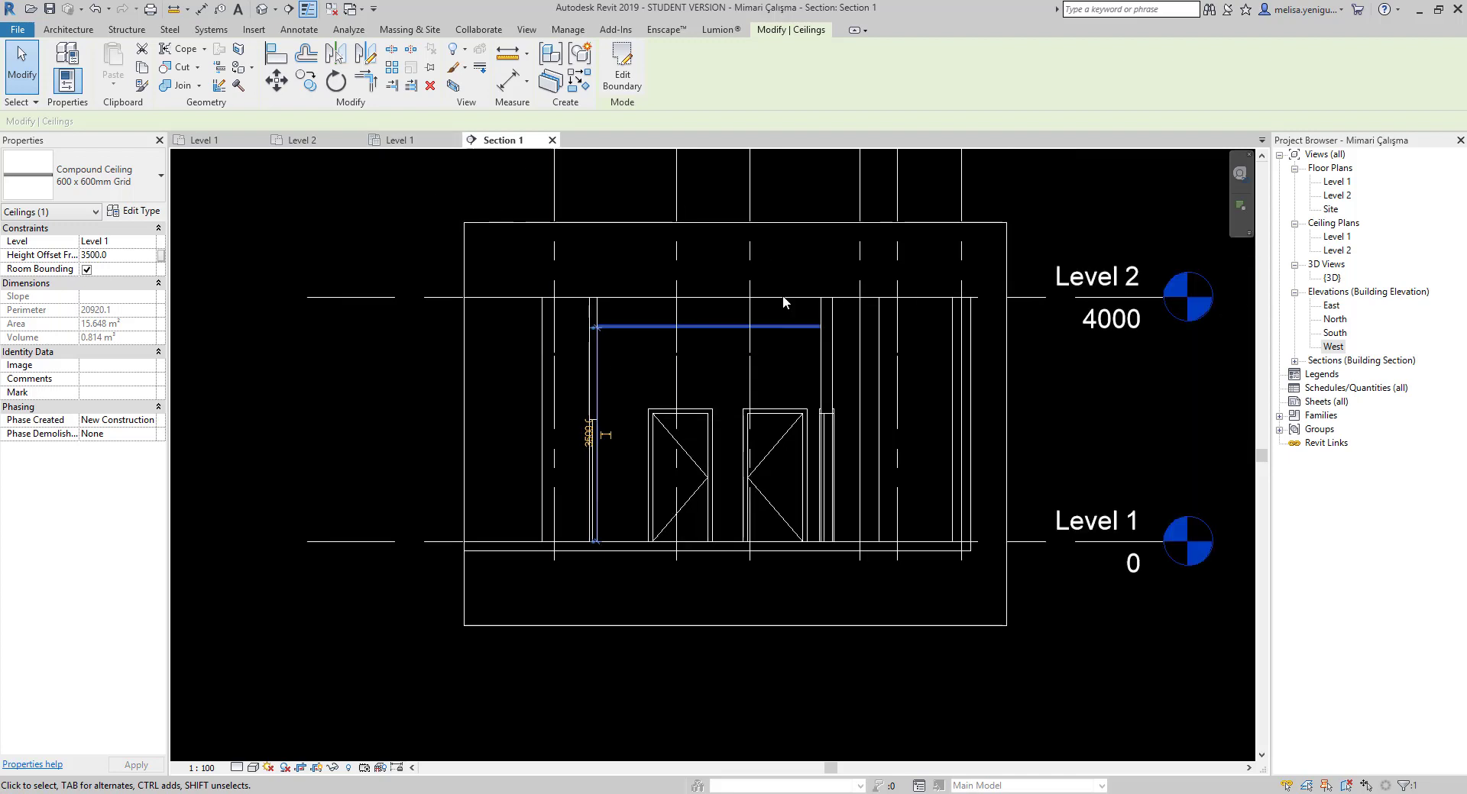
pyautogui.click(396, 142)
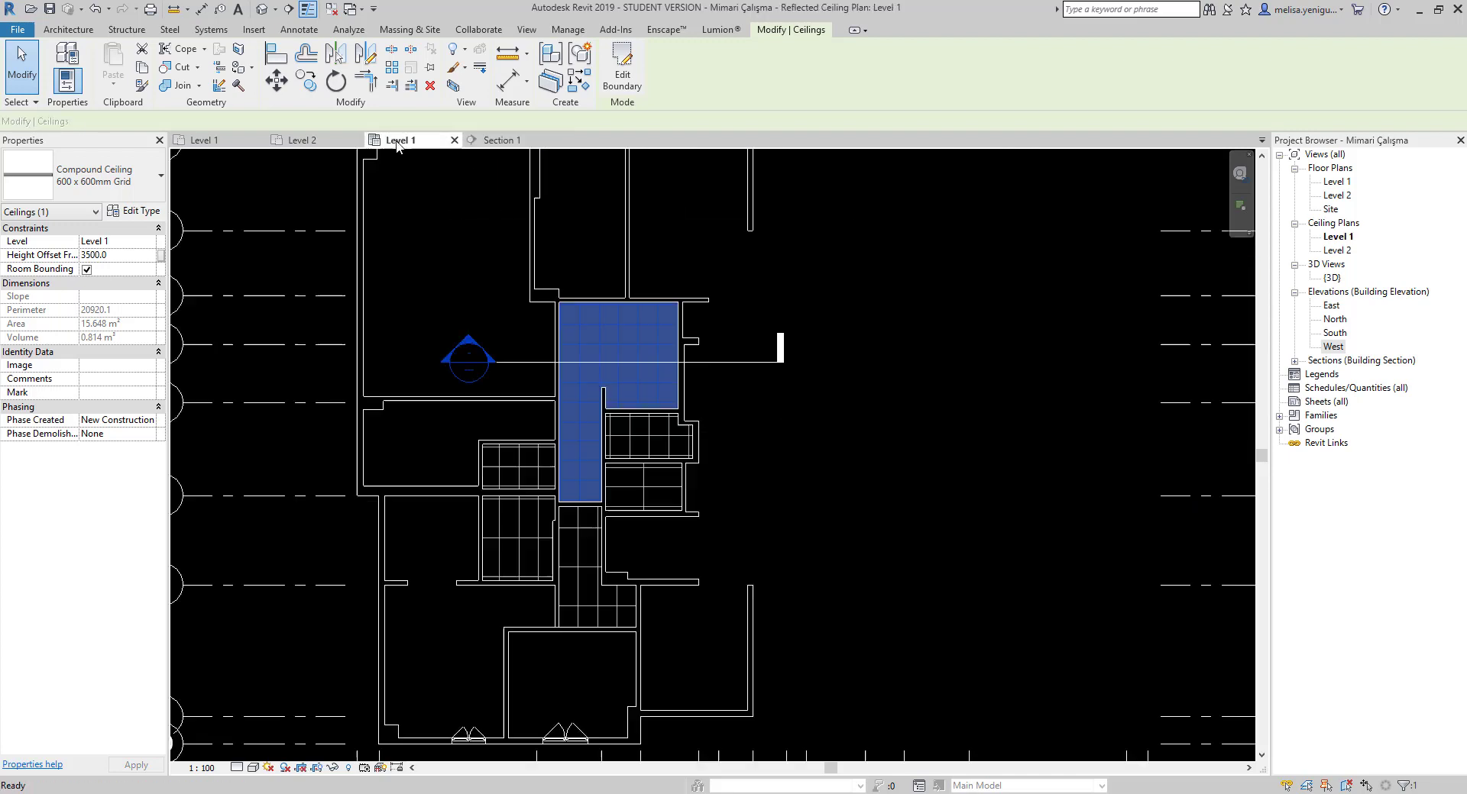
# Edit the small ceilings' height offsets, setting the 3.088 m² one left of the stair to 3000.
pyautogui.click(655, 457)
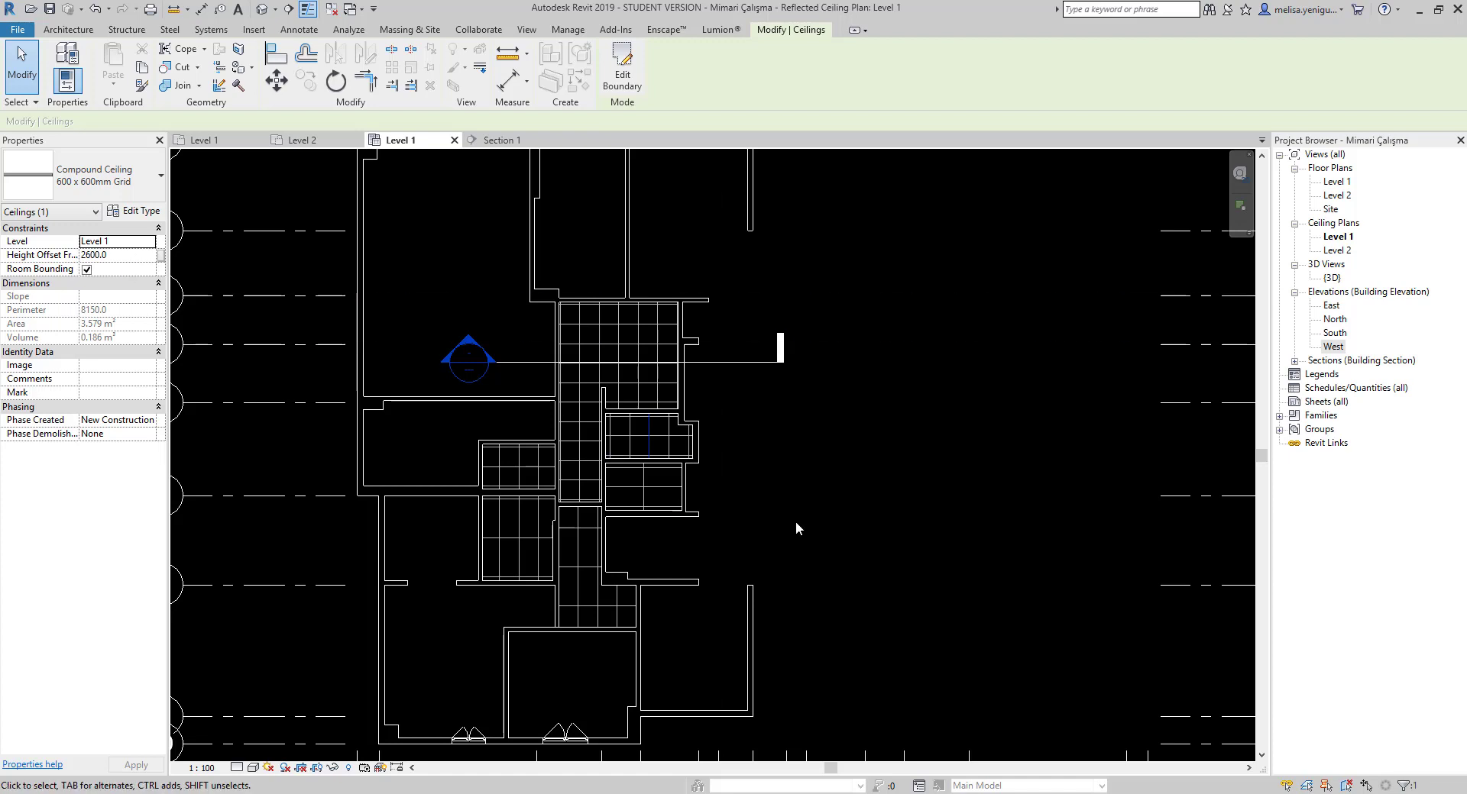
pyautogui.click(89, 257)
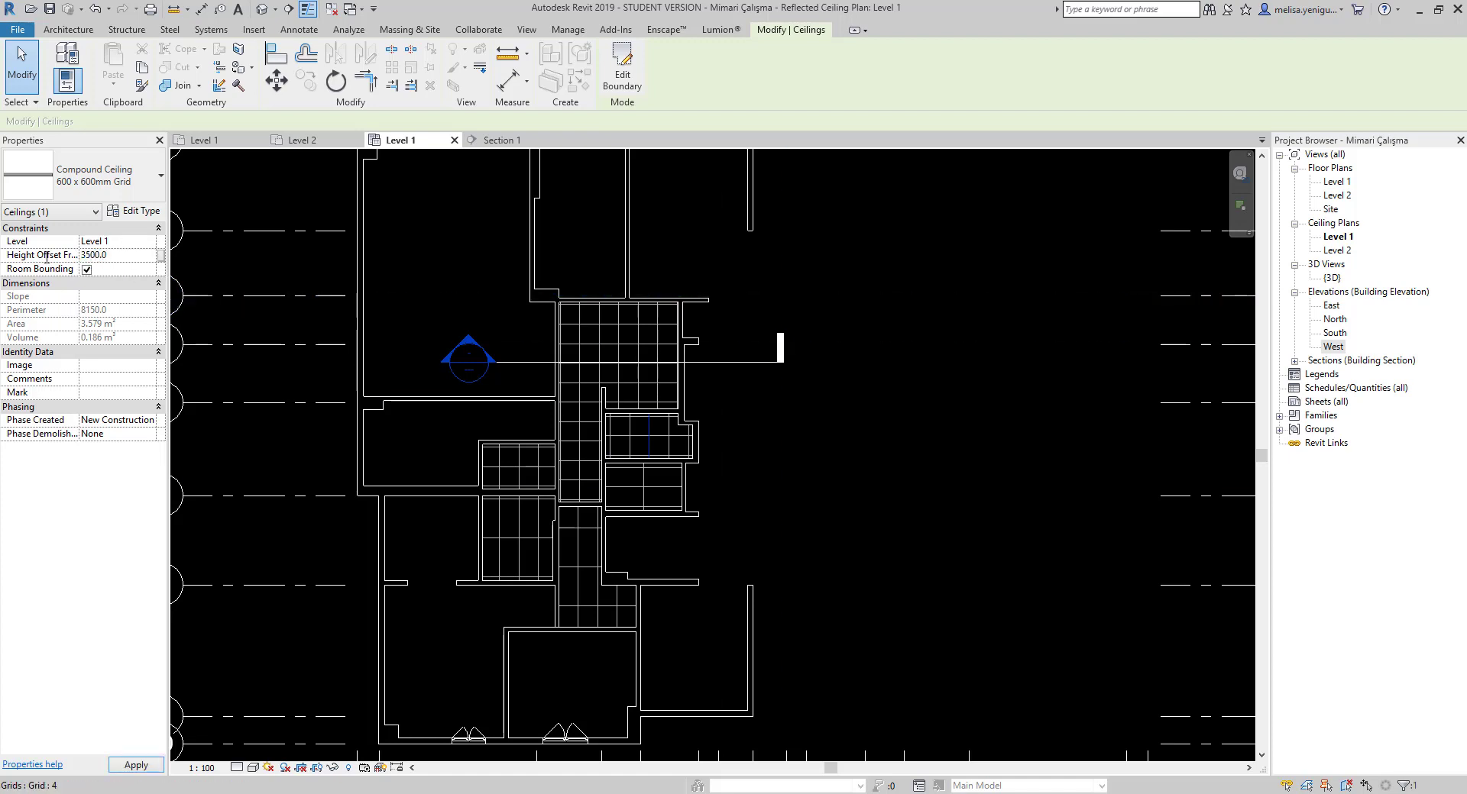
pyautogui.click(514, 467)
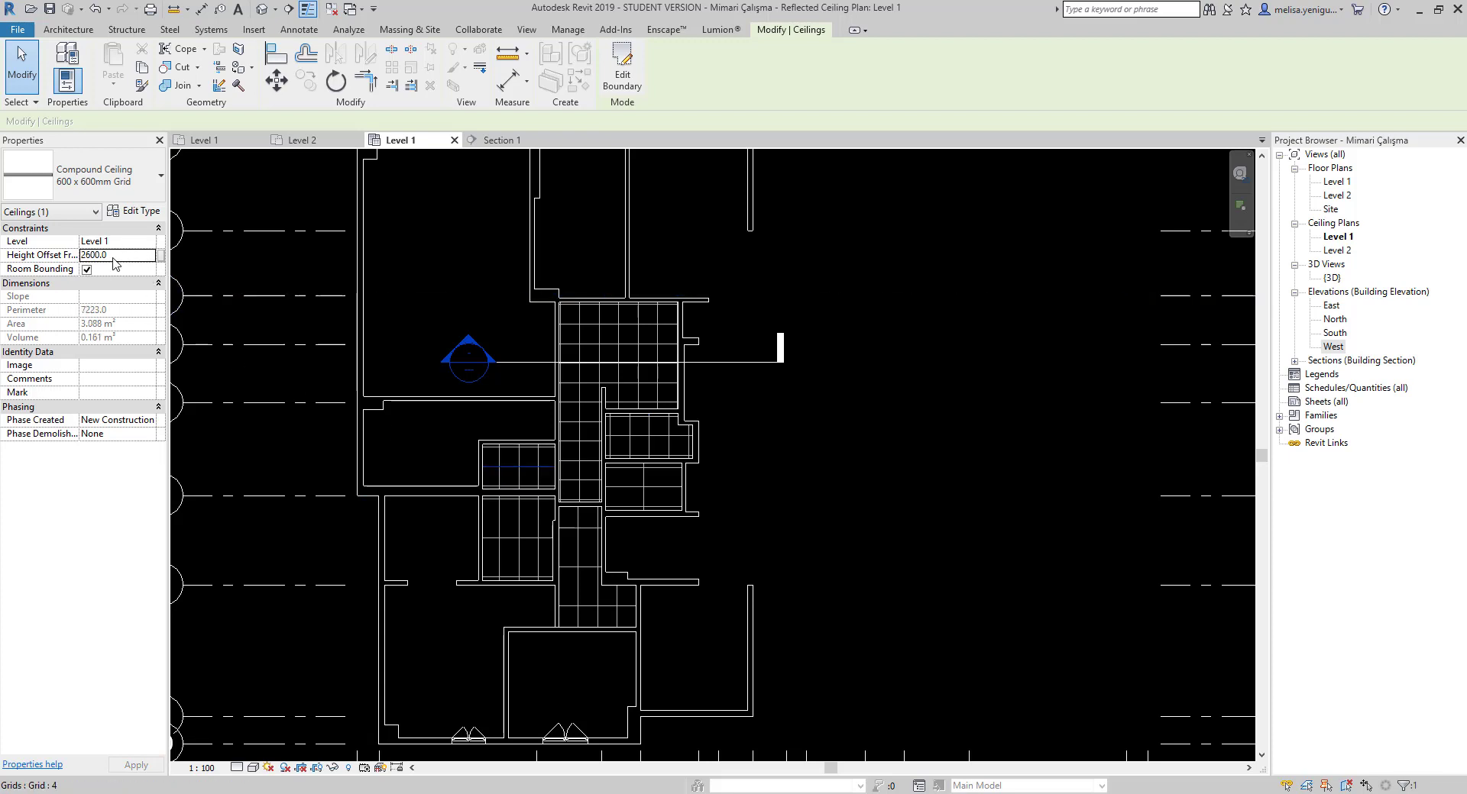
pyautogui.doubleClick(84, 256)
pyautogui.write('30')
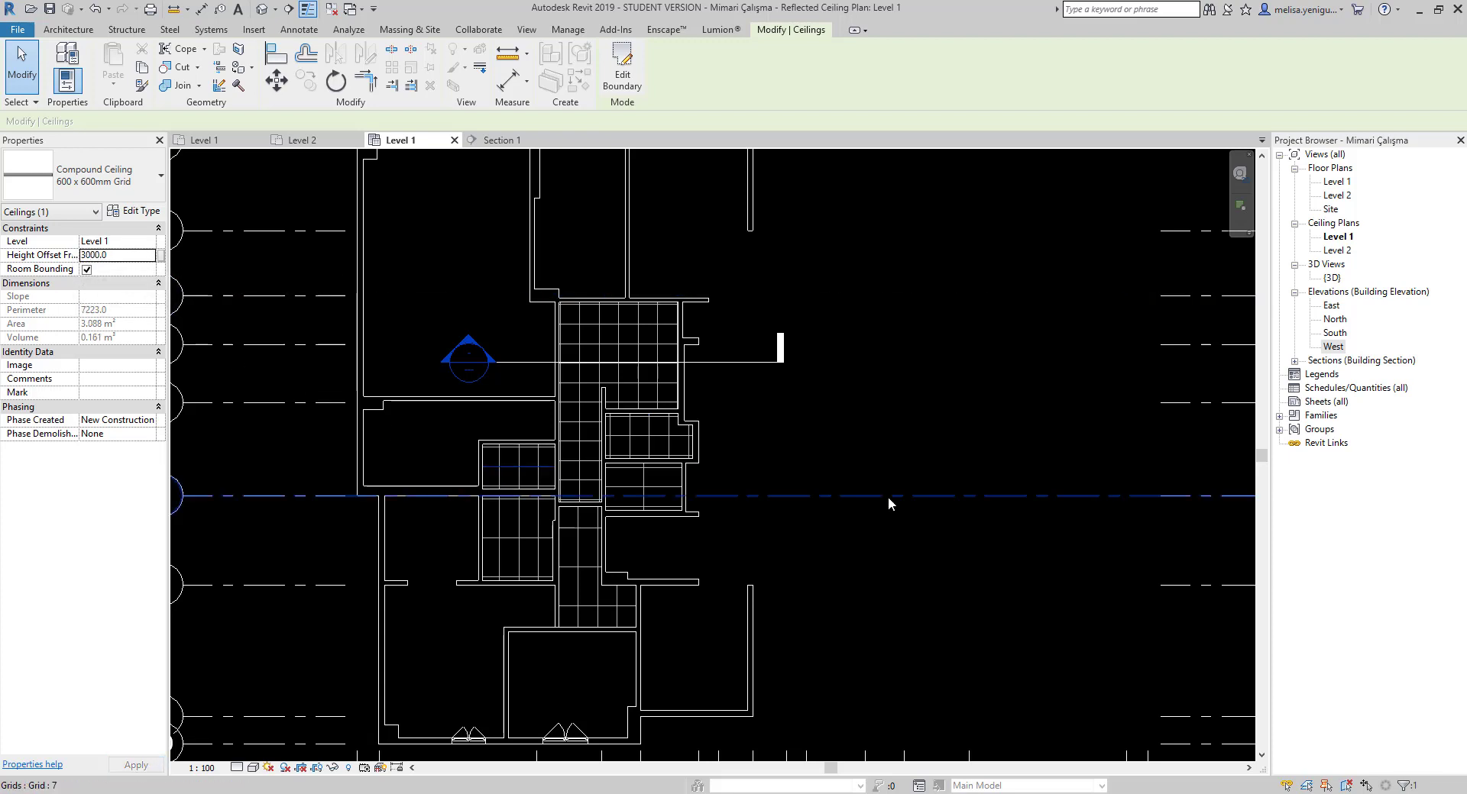
pyautogui.scroll(-2, 824, 448)
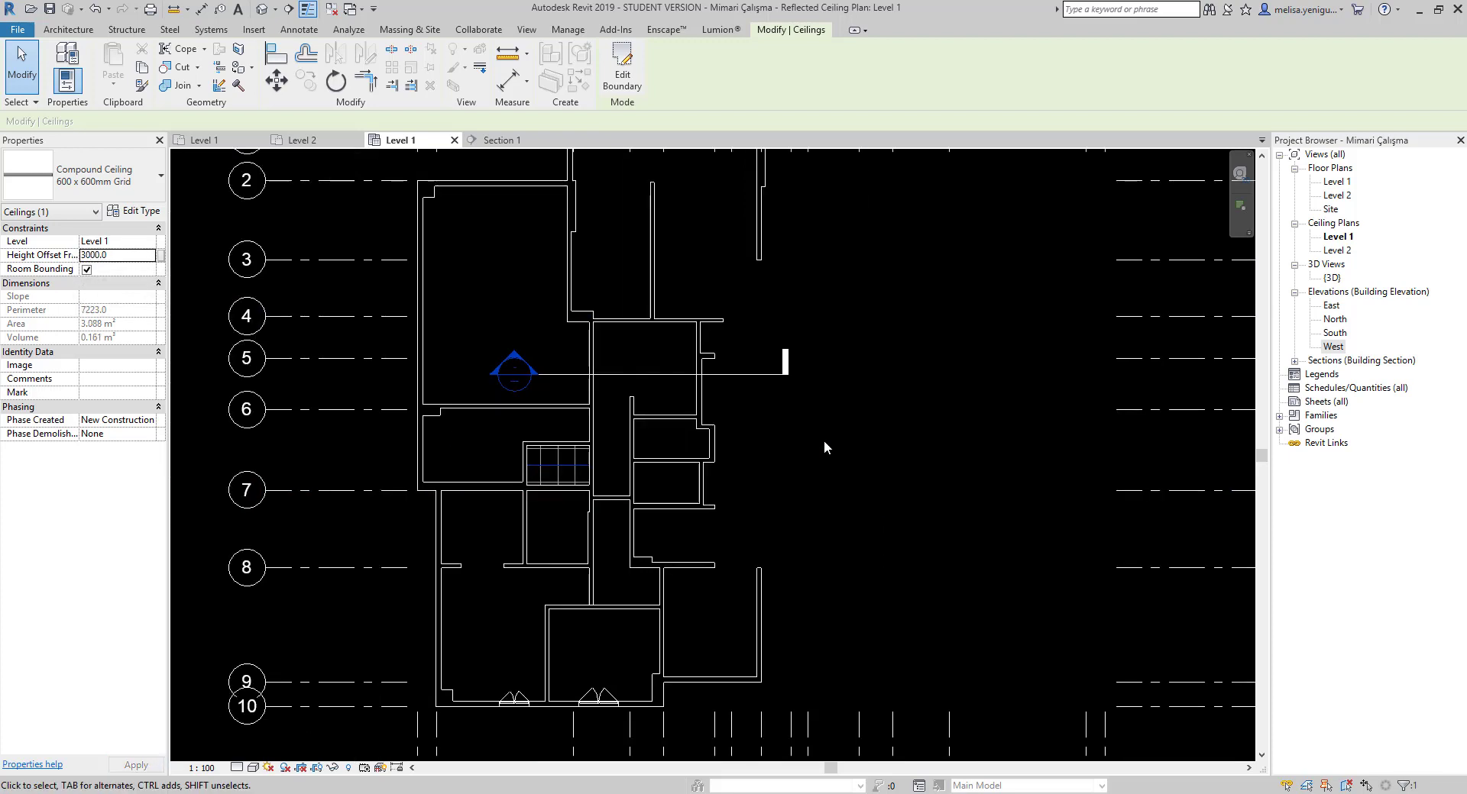
# Delete the Section 1 section line from the Level 1 floor plan.
pyautogui.doubleClick(1337, 182)
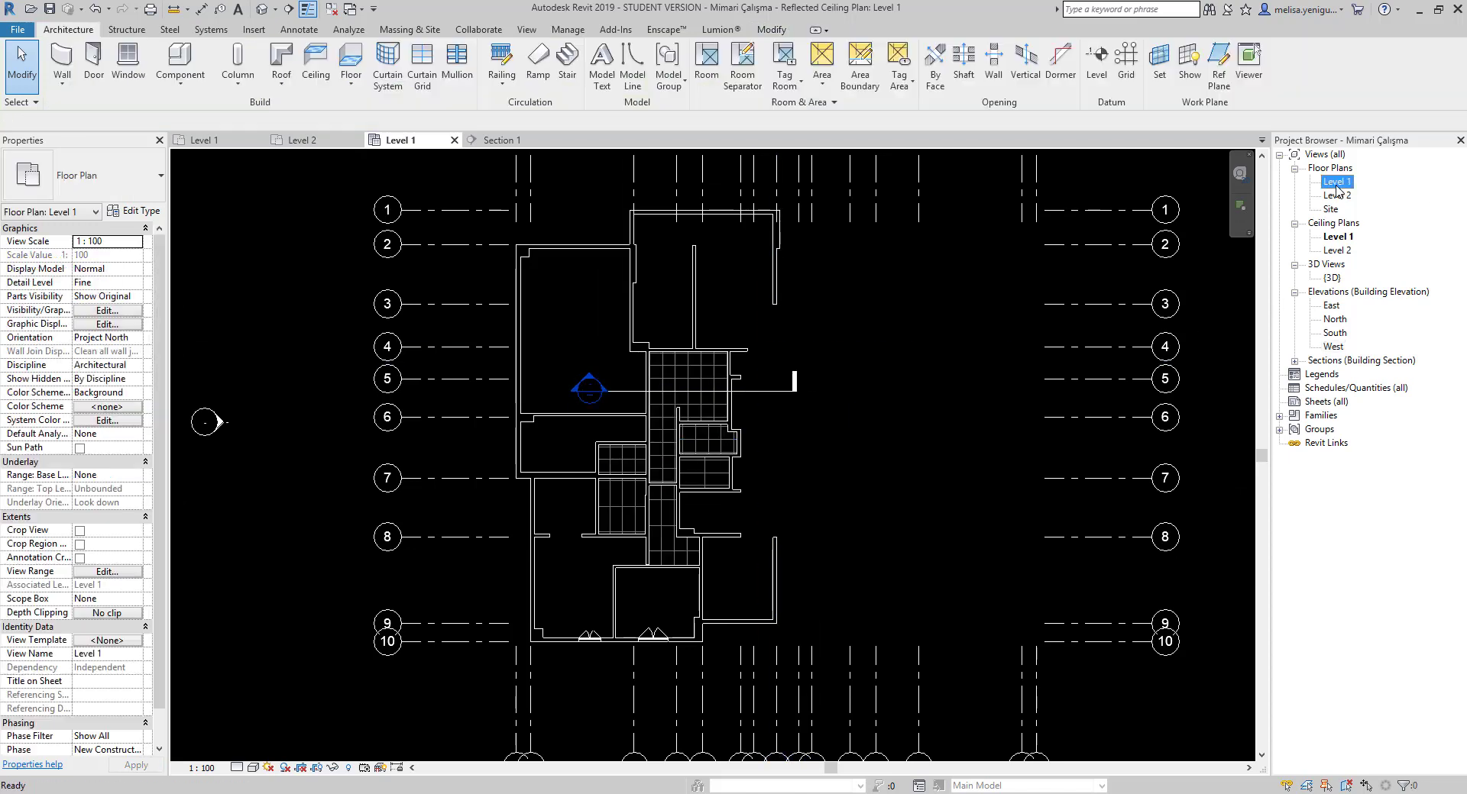
pyautogui.scroll(-2, 748, 384)
pyautogui.click(722, 394)
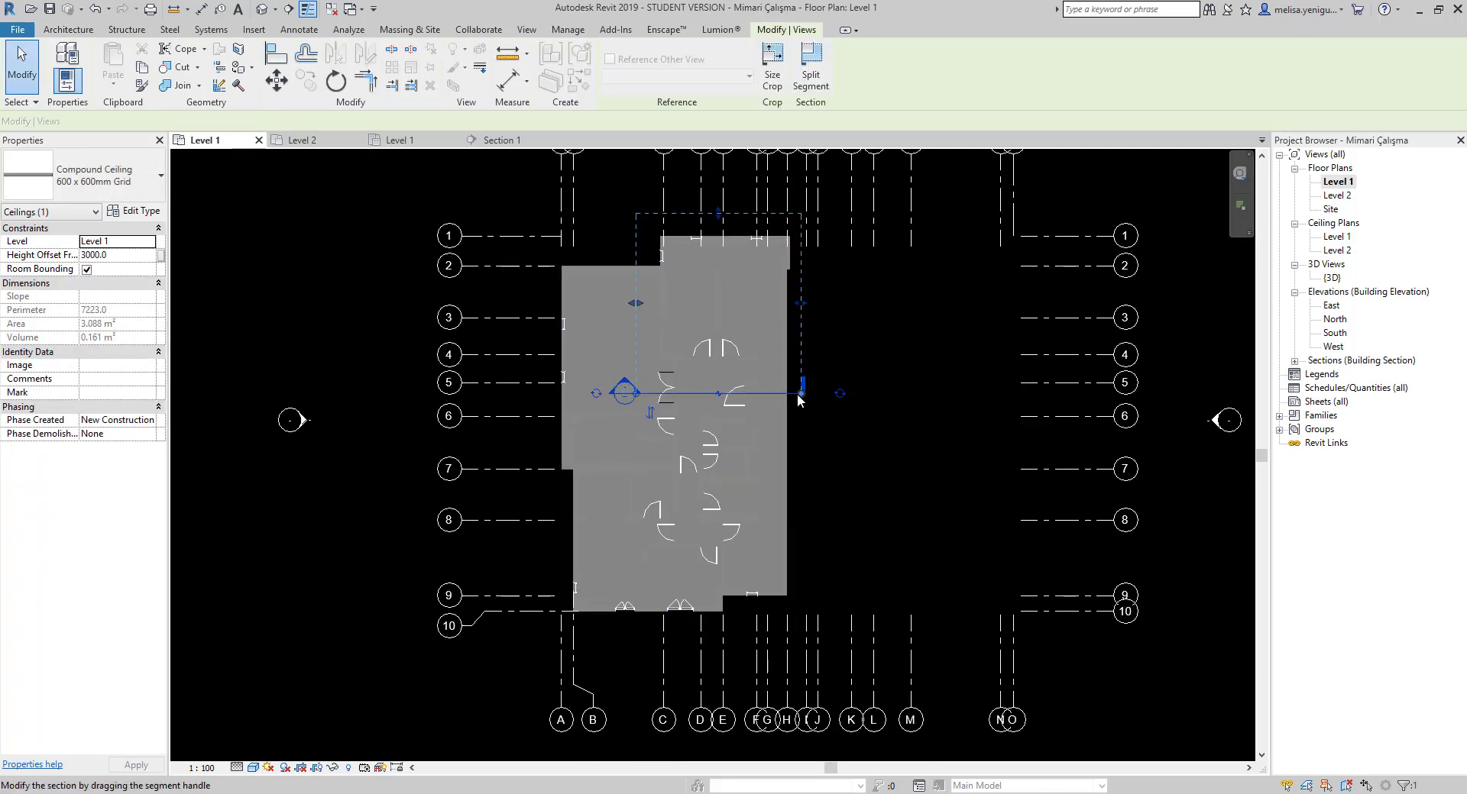
pyautogui.press('Delete')
pyautogui.click(789, 456)
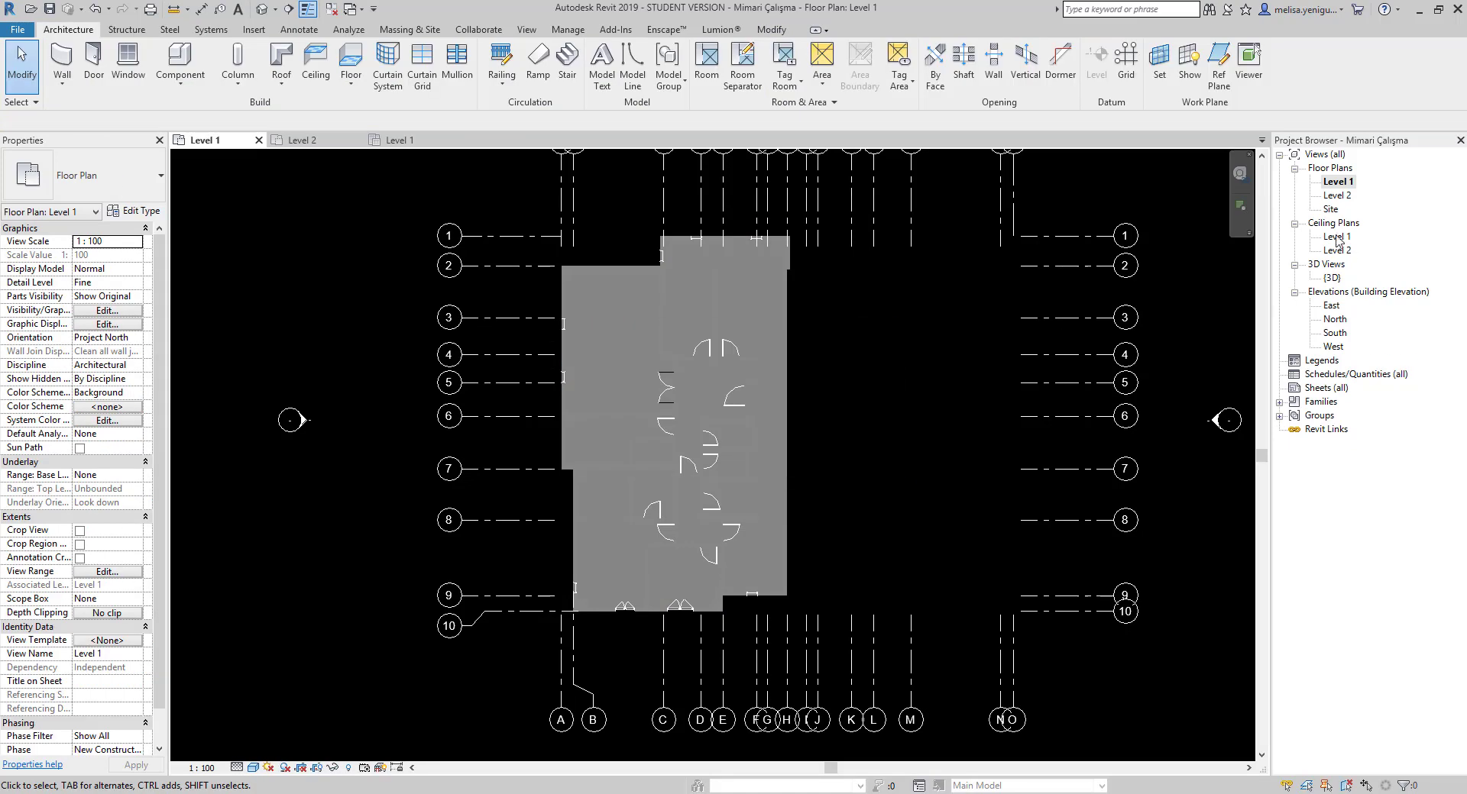
# On the Level 2 floor plan, start a Roof by Footprint sketch using Basic Roof Generic - 400mm.
pyautogui.doubleClick(1338, 195)
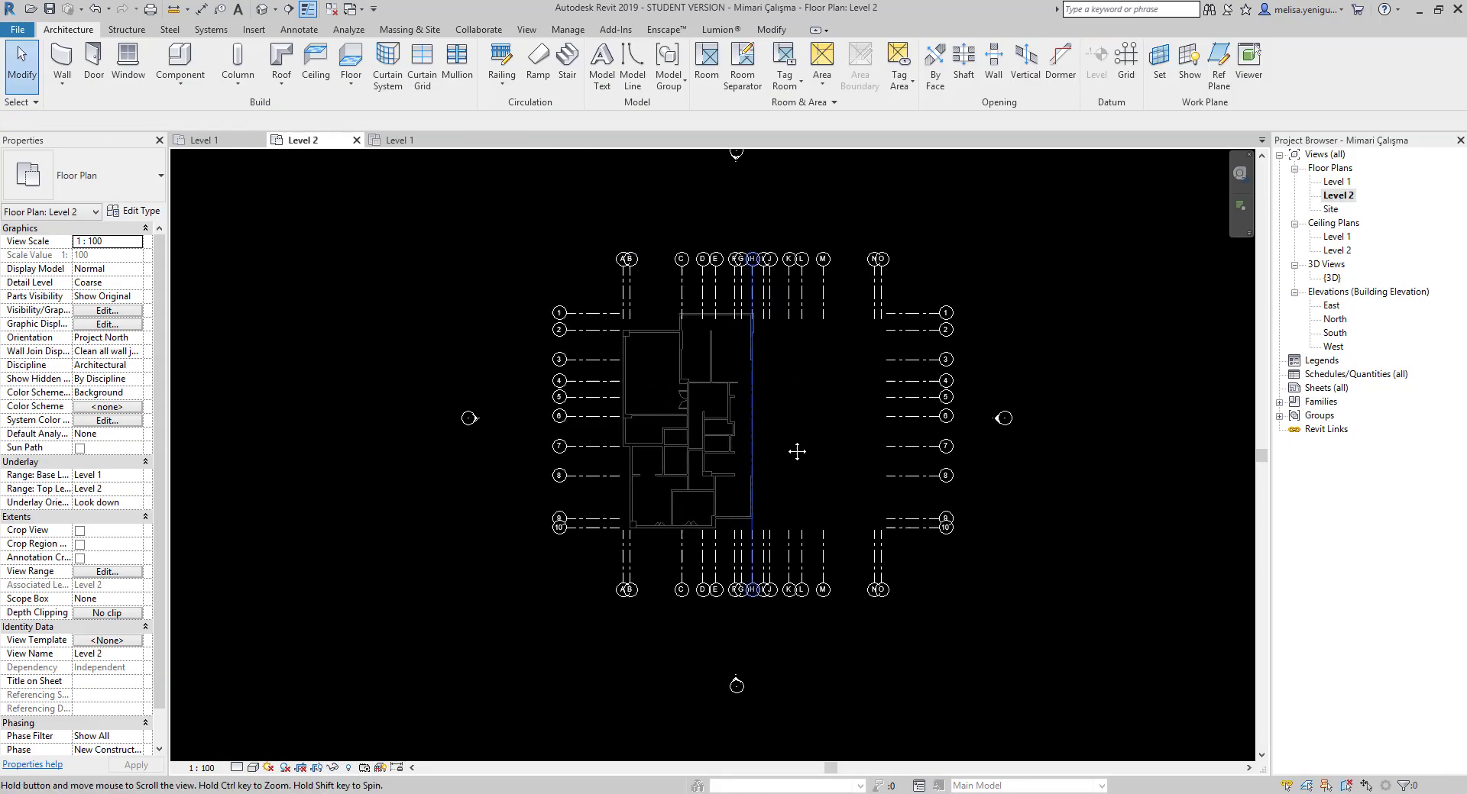
pyautogui.moveTo(701, 285); pyautogui.dragTo(642, 356, button='middle')
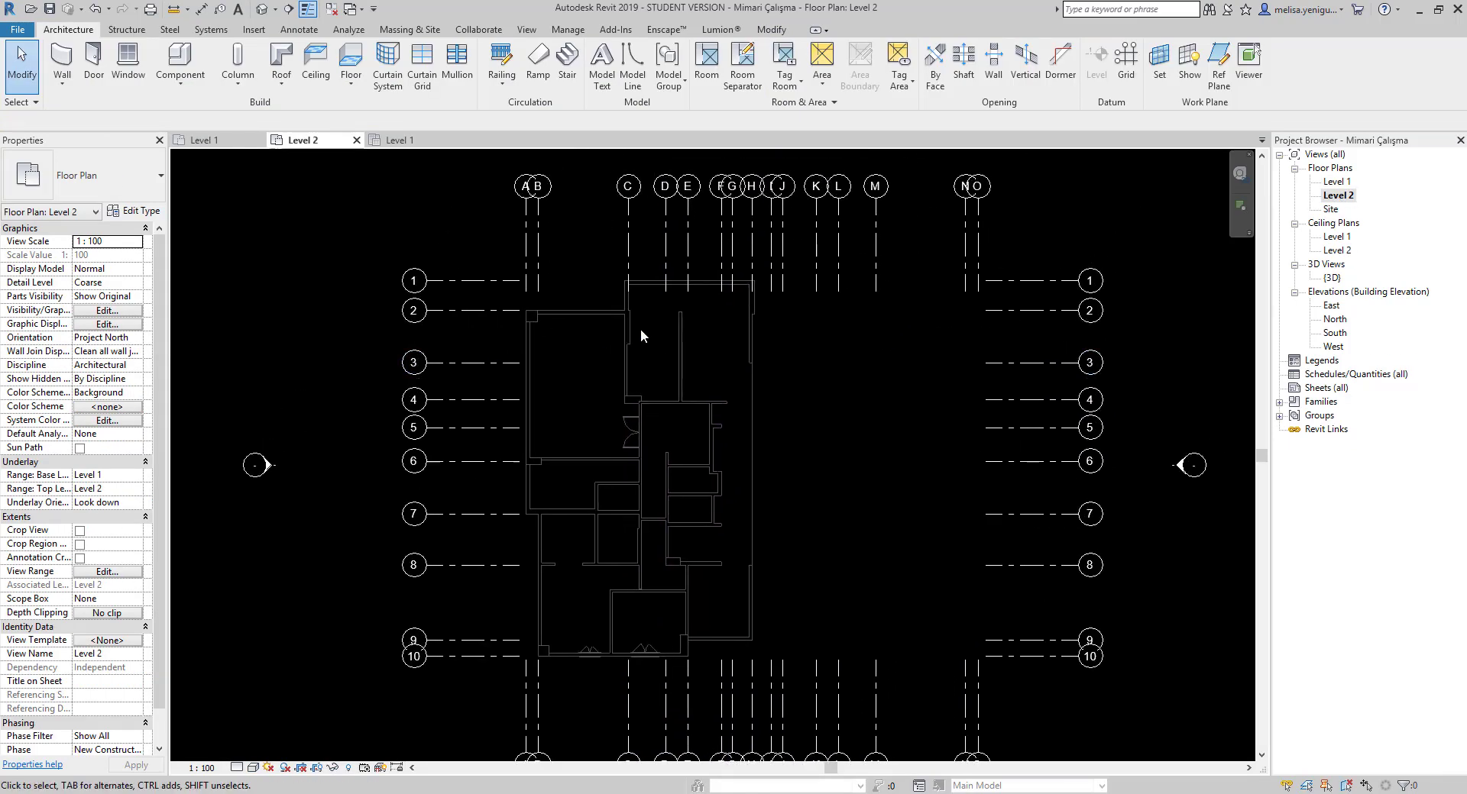
pyautogui.scroll(-1, 539, 337)
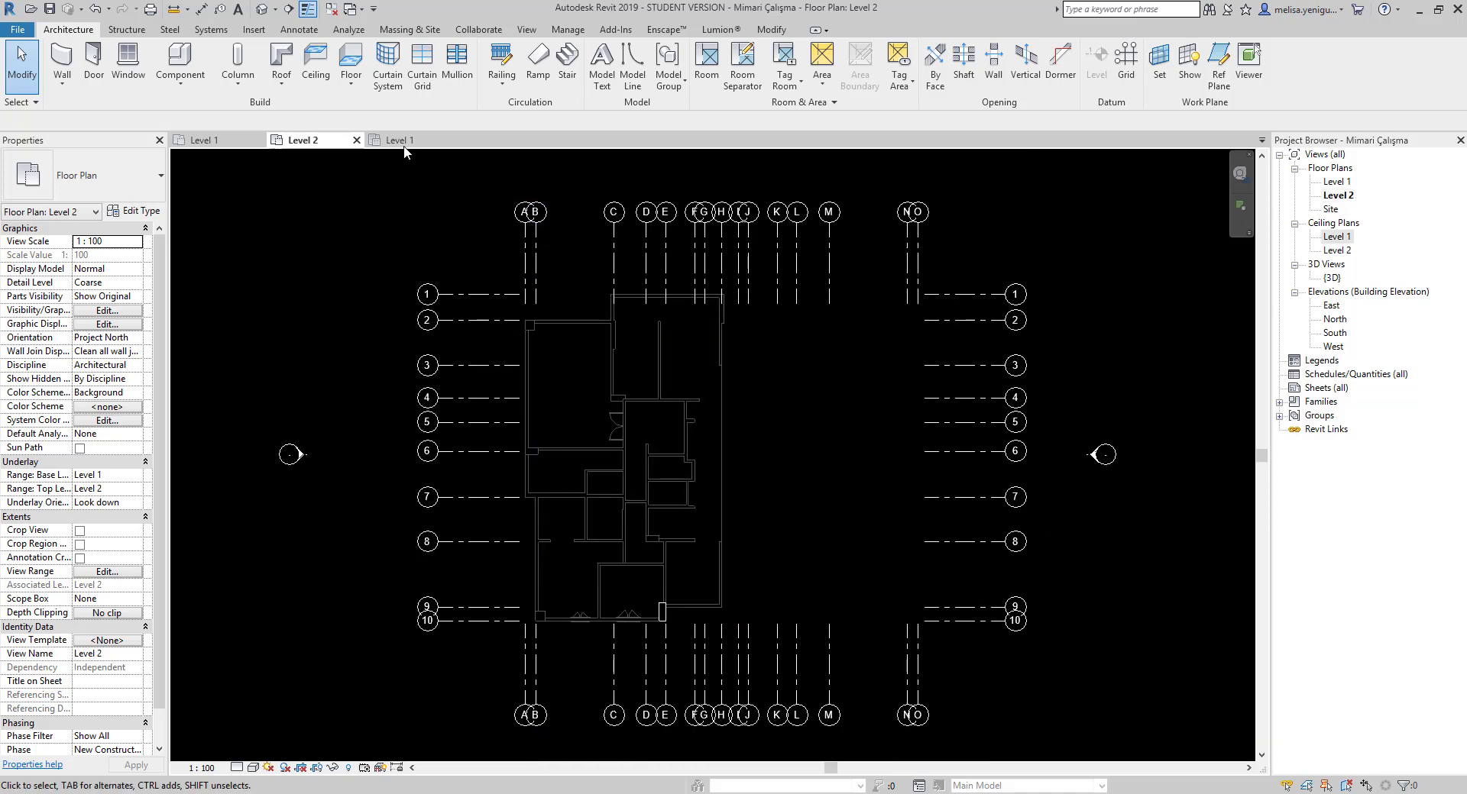
pyautogui.click(281, 59)
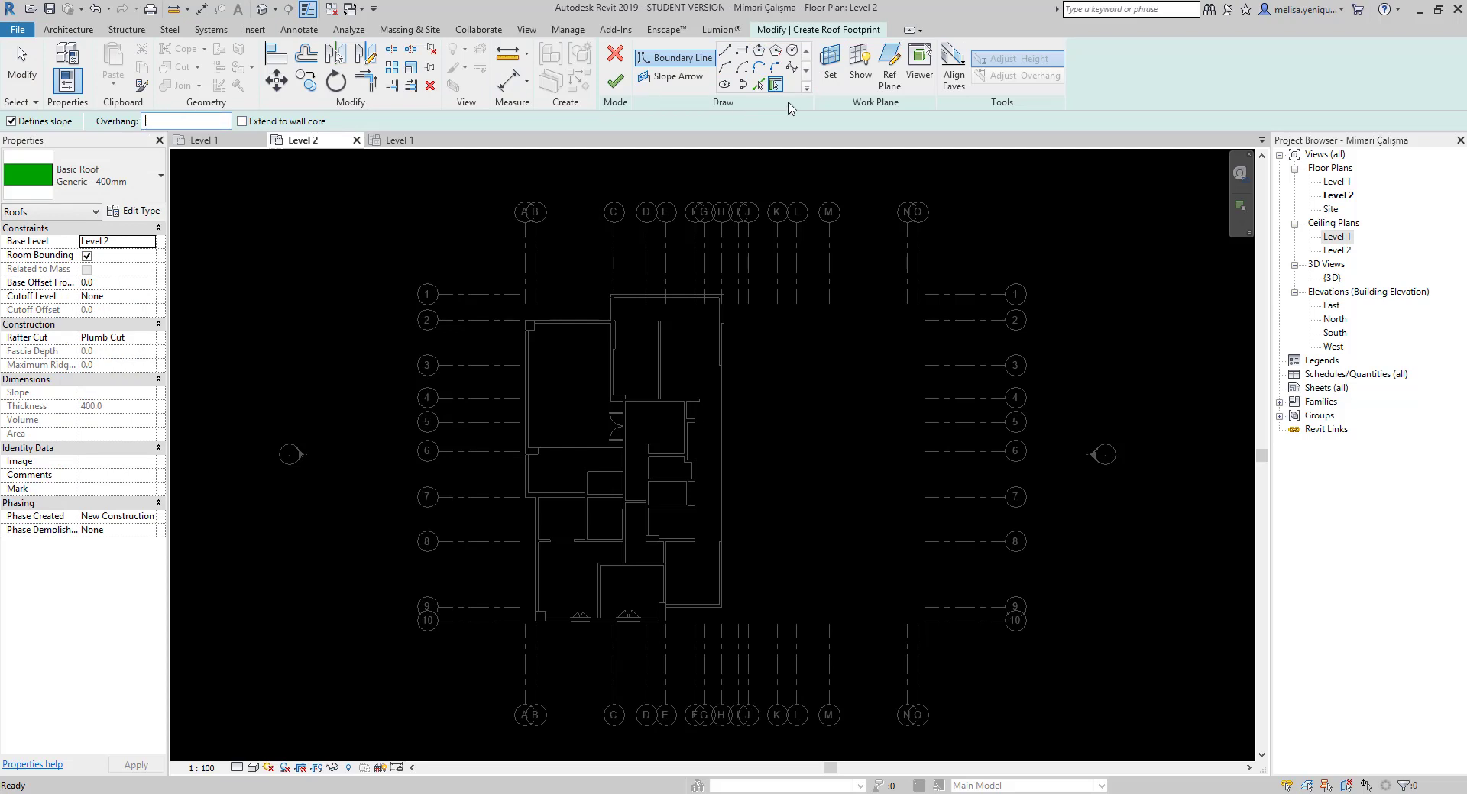
# Switch to Pick Walls and pick the top wall with a 500 overhang.
pyautogui.click(761, 86)
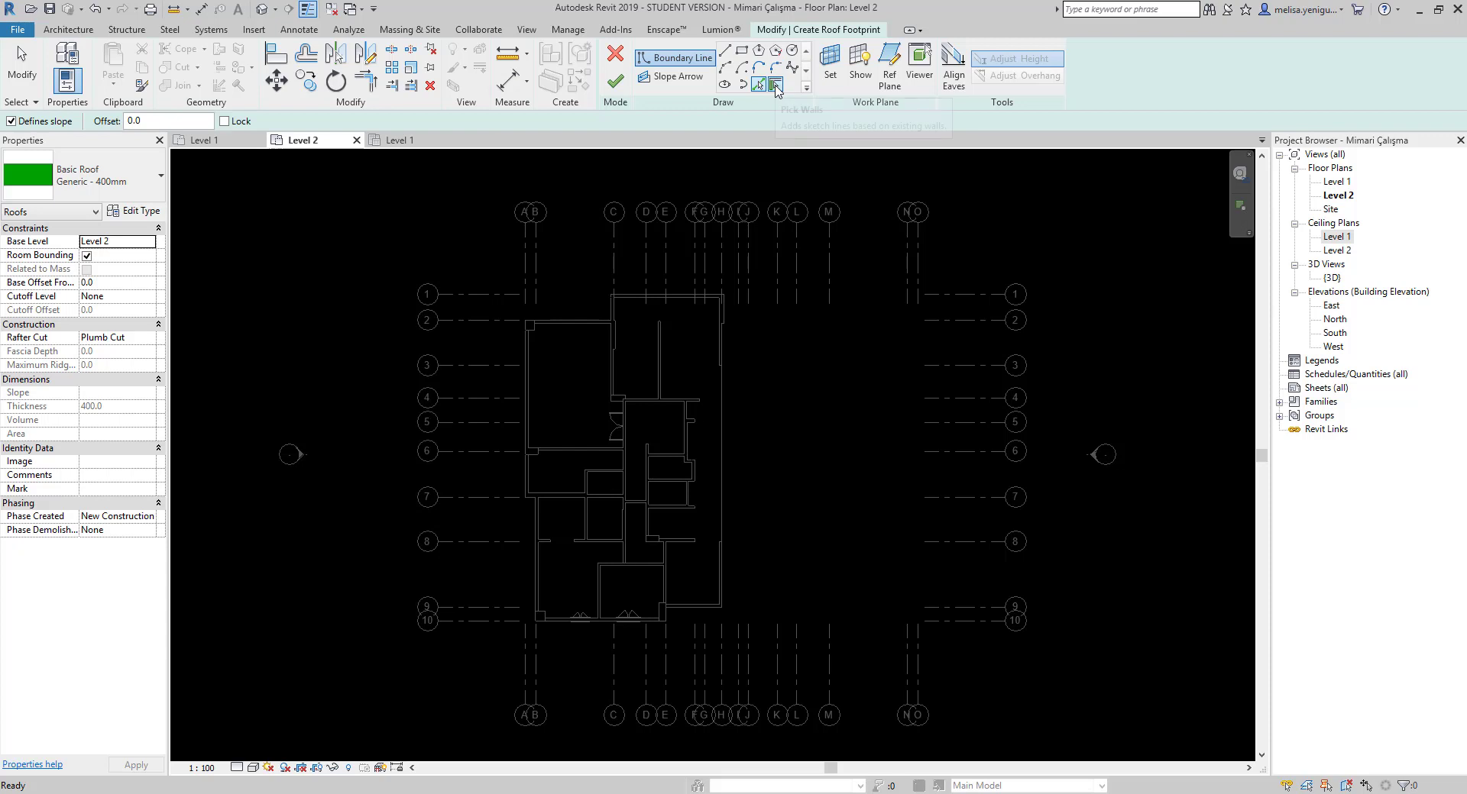
pyautogui.click(776, 86)
pyautogui.scroll(5, 570, 327)
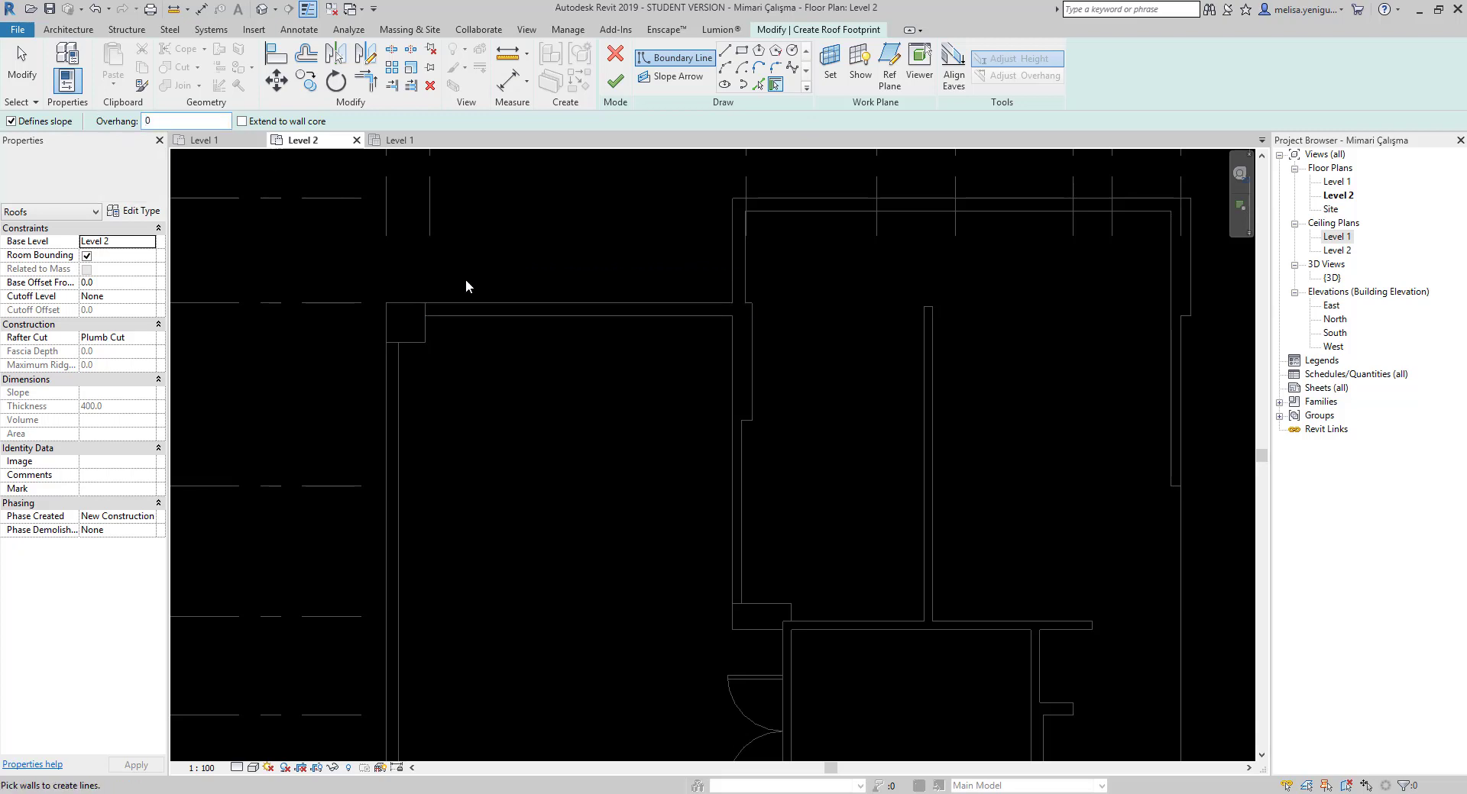
pyautogui.click(502, 304)
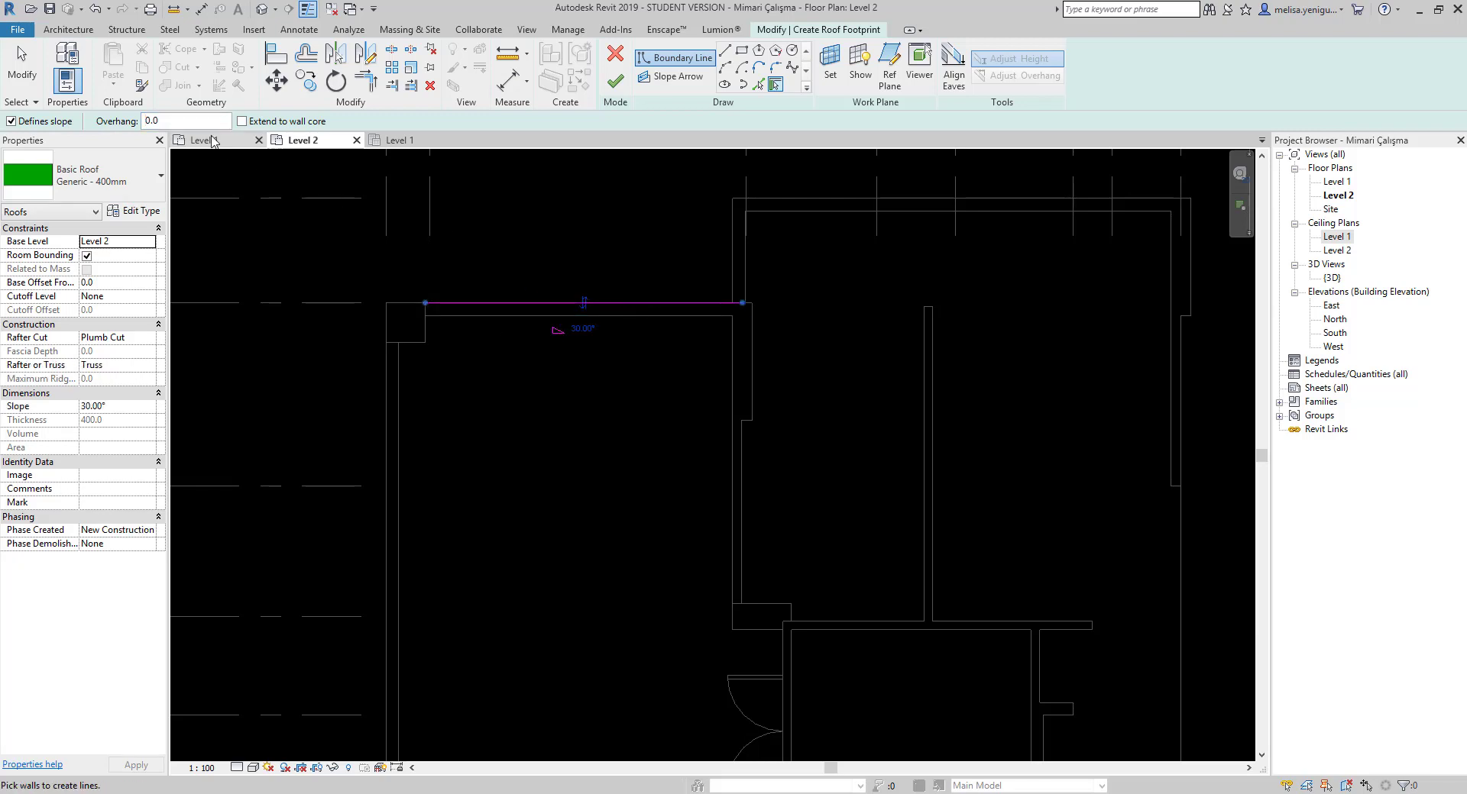
pyautogui.click(147, 121)
pyautogui.write('500')
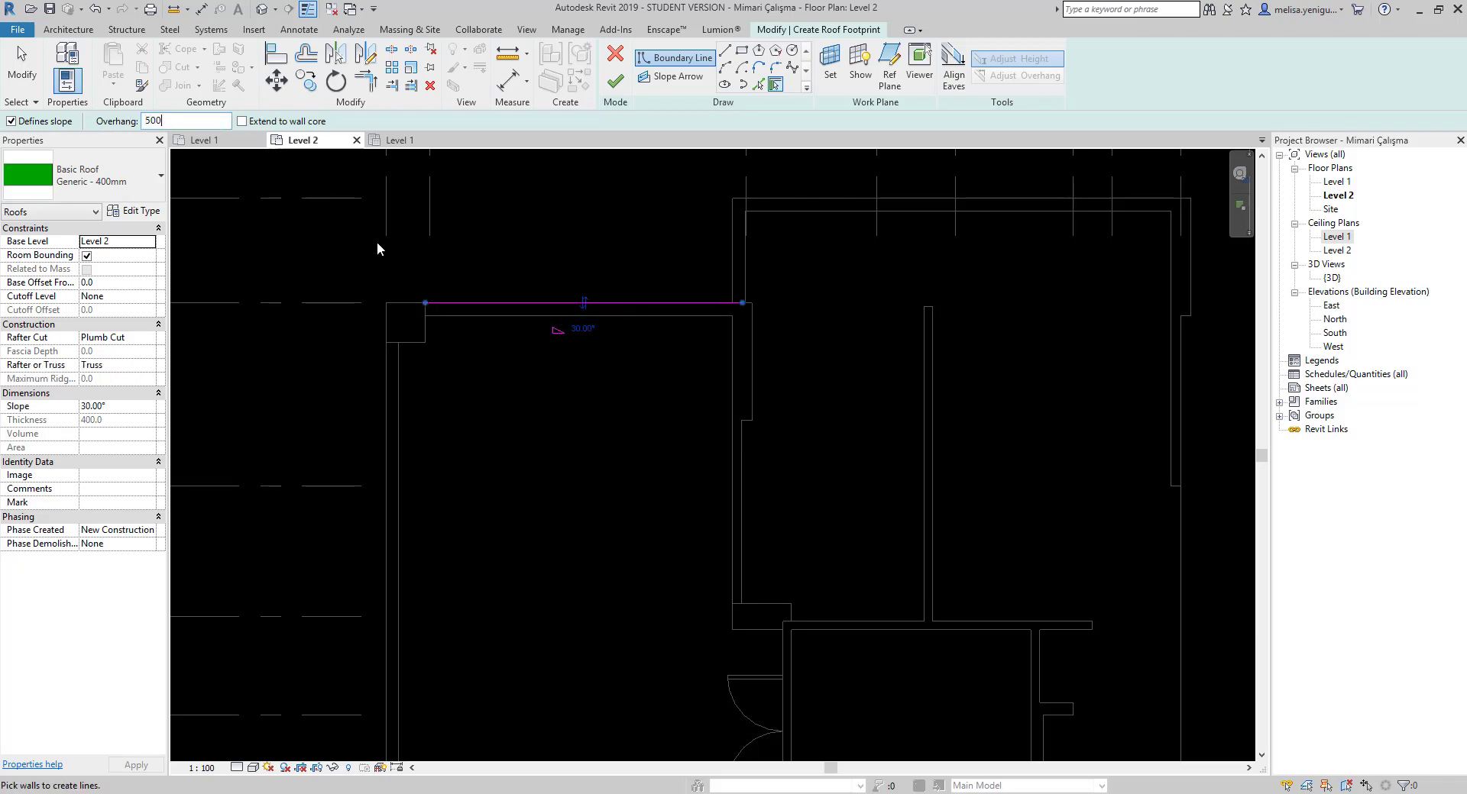
pyautogui.click(806, 195)
pyautogui.moveTo(805, 195); pyautogui.dragTo(726, 296, button='middle')
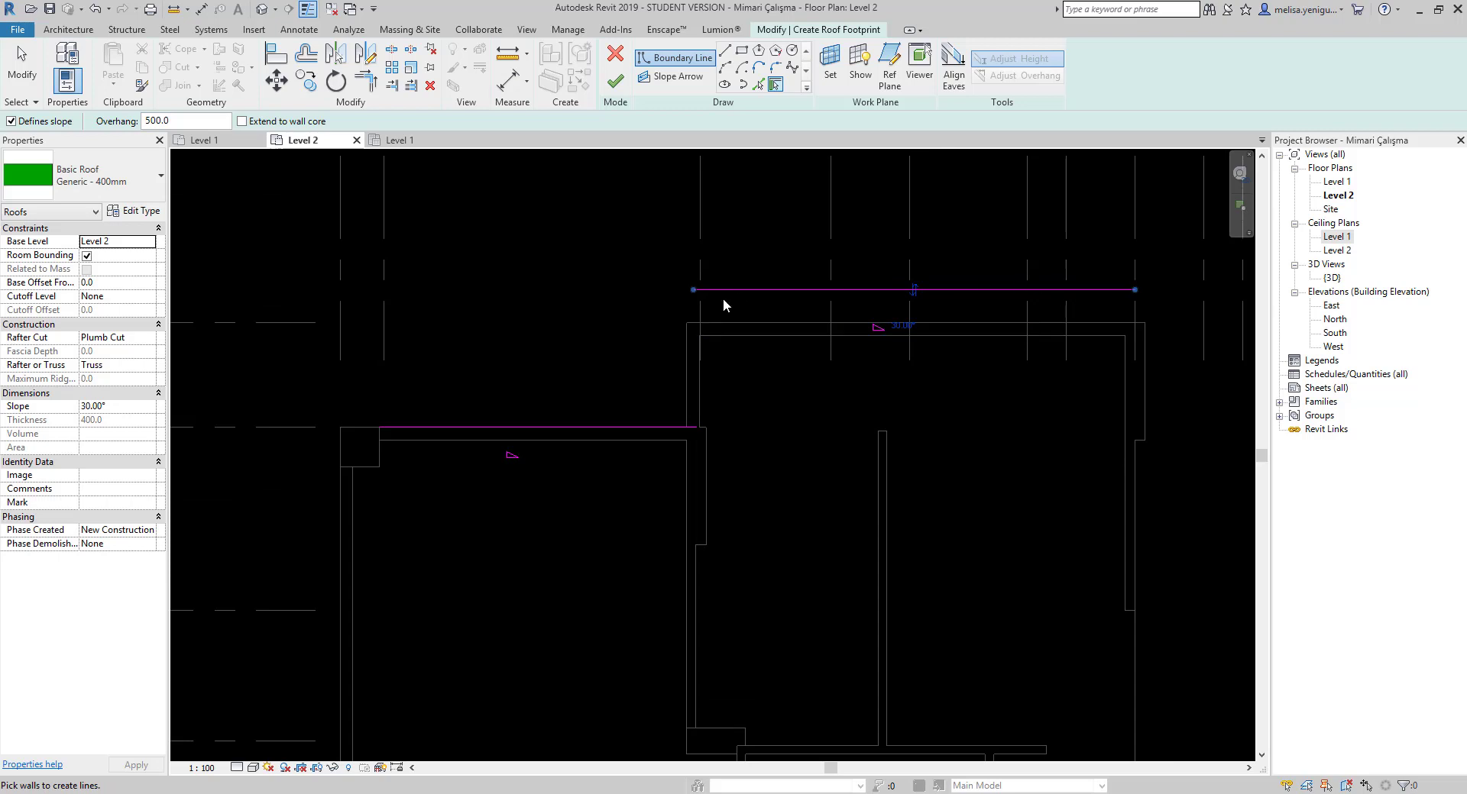
# Delete the first two roof boundary lines that were picked.
pyautogui.press('Escape')
pyautogui.click(757, 290)
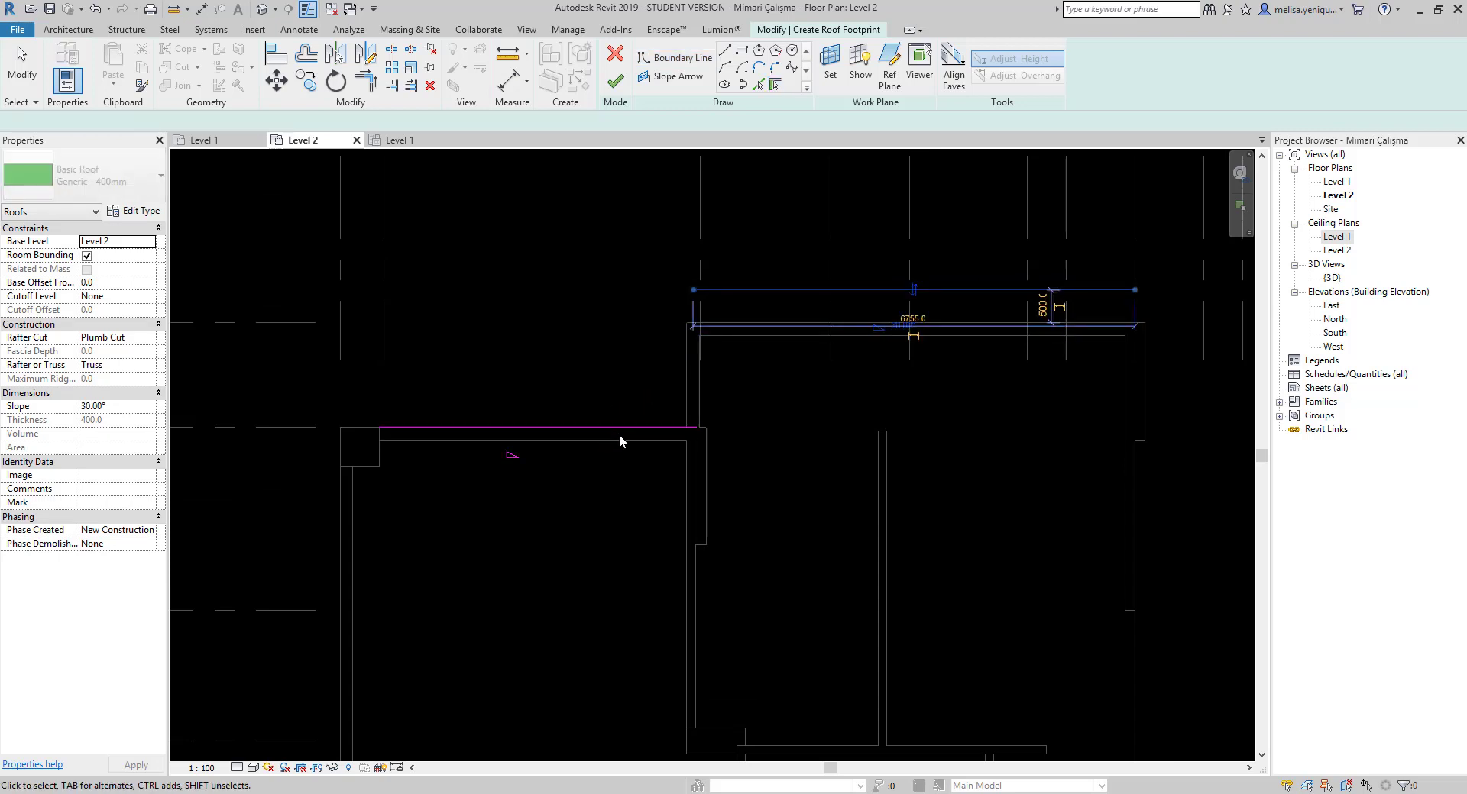
pyautogui.keyDown('ctrl'); pyautogui.click(603, 427); pyautogui.keyUp('ctrl')
pyautogui.press('Delete')
# With Extend to wall core on, pick the upper-left, adjoining and top walls.
pyautogui.click(775, 84)
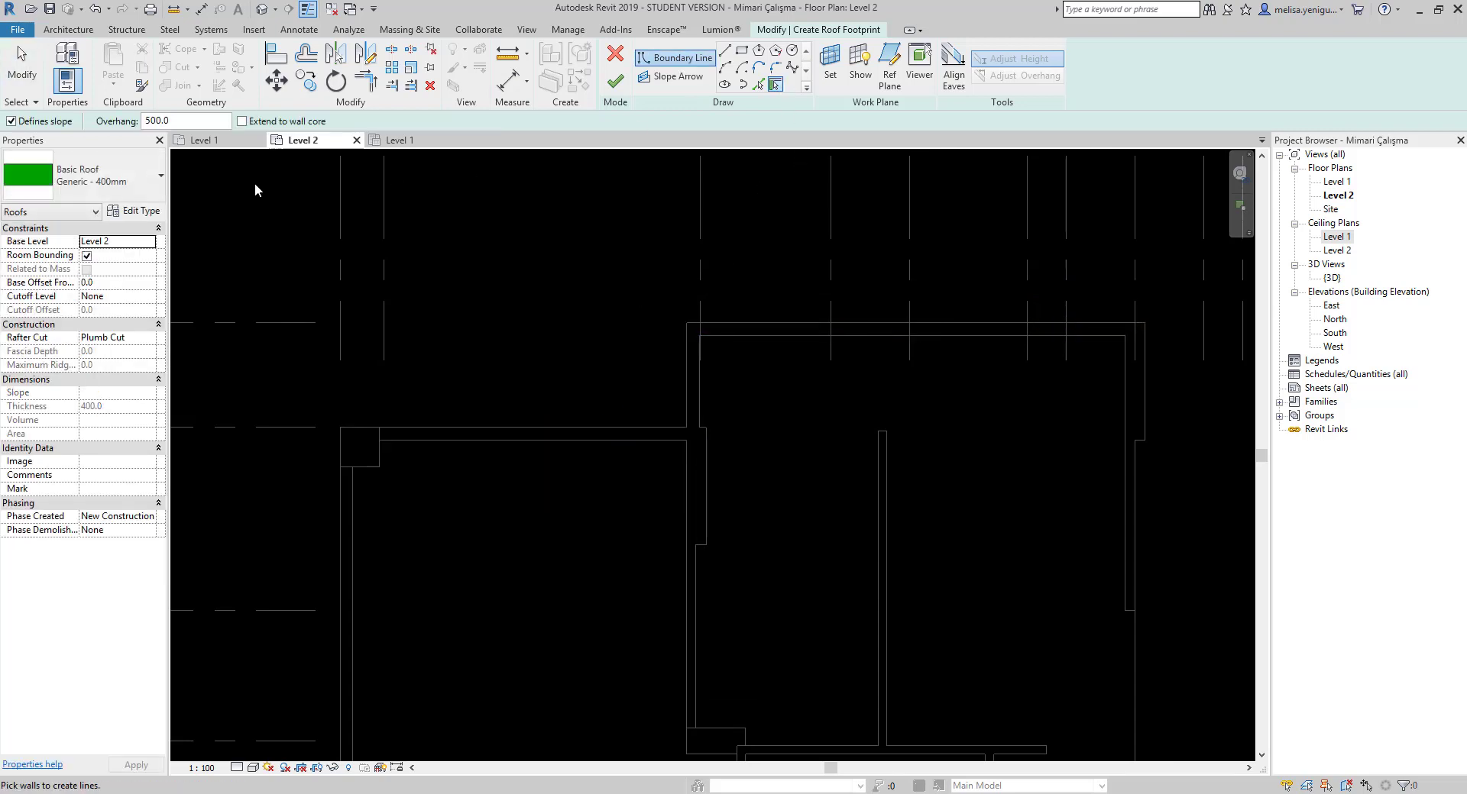
pyautogui.click(241, 121)
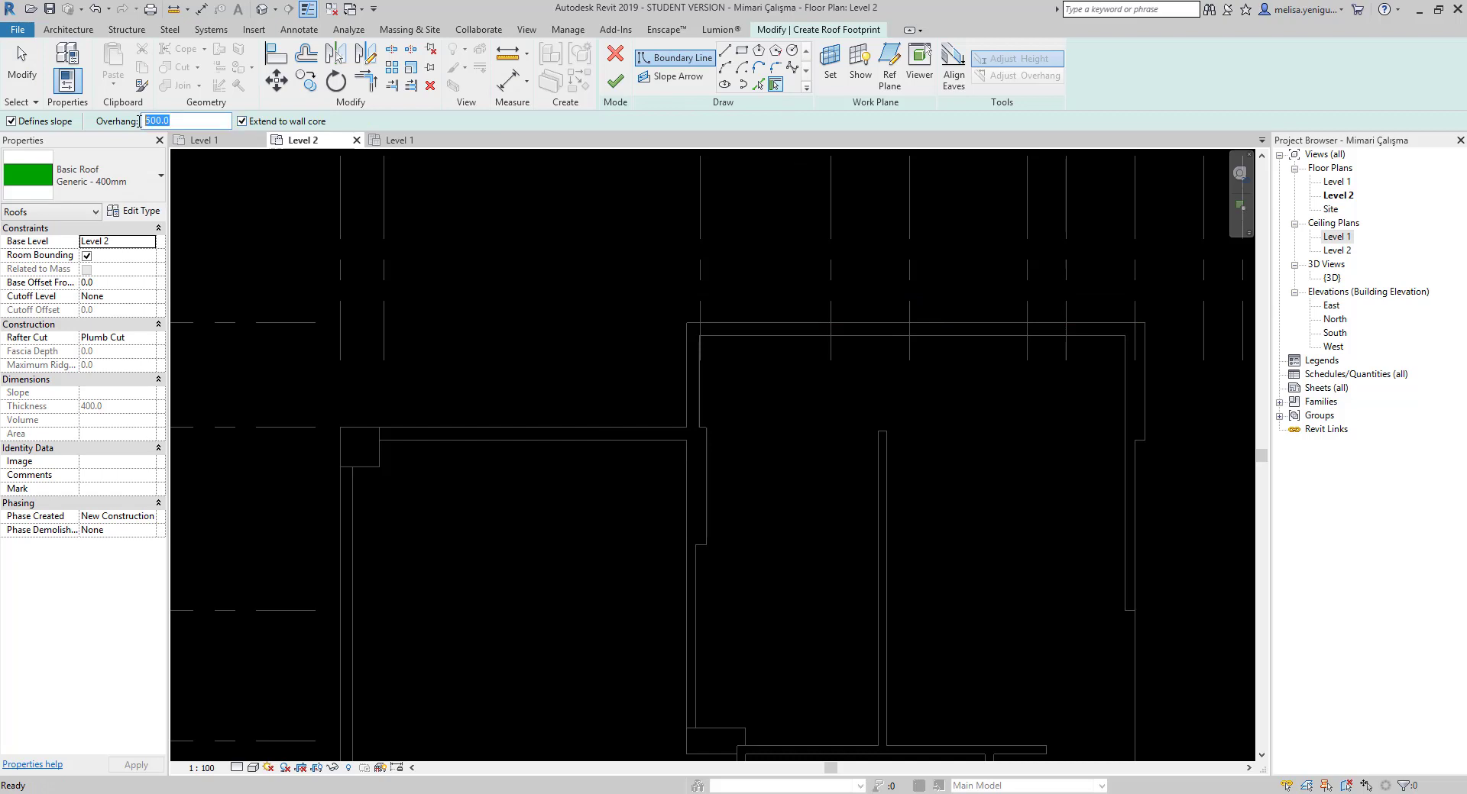
pyautogui.click(436, 427)
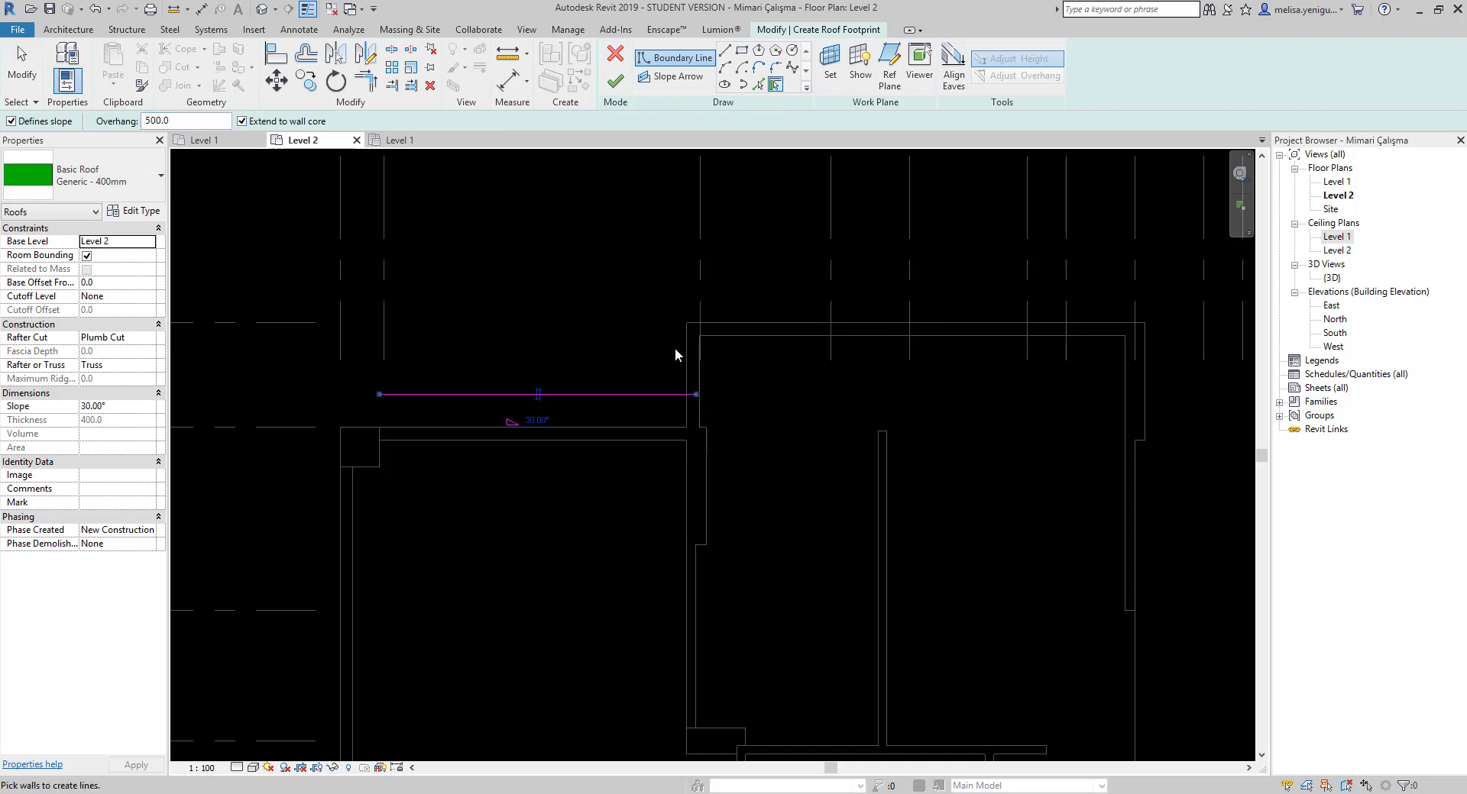
pyautogui.click(682, 349)
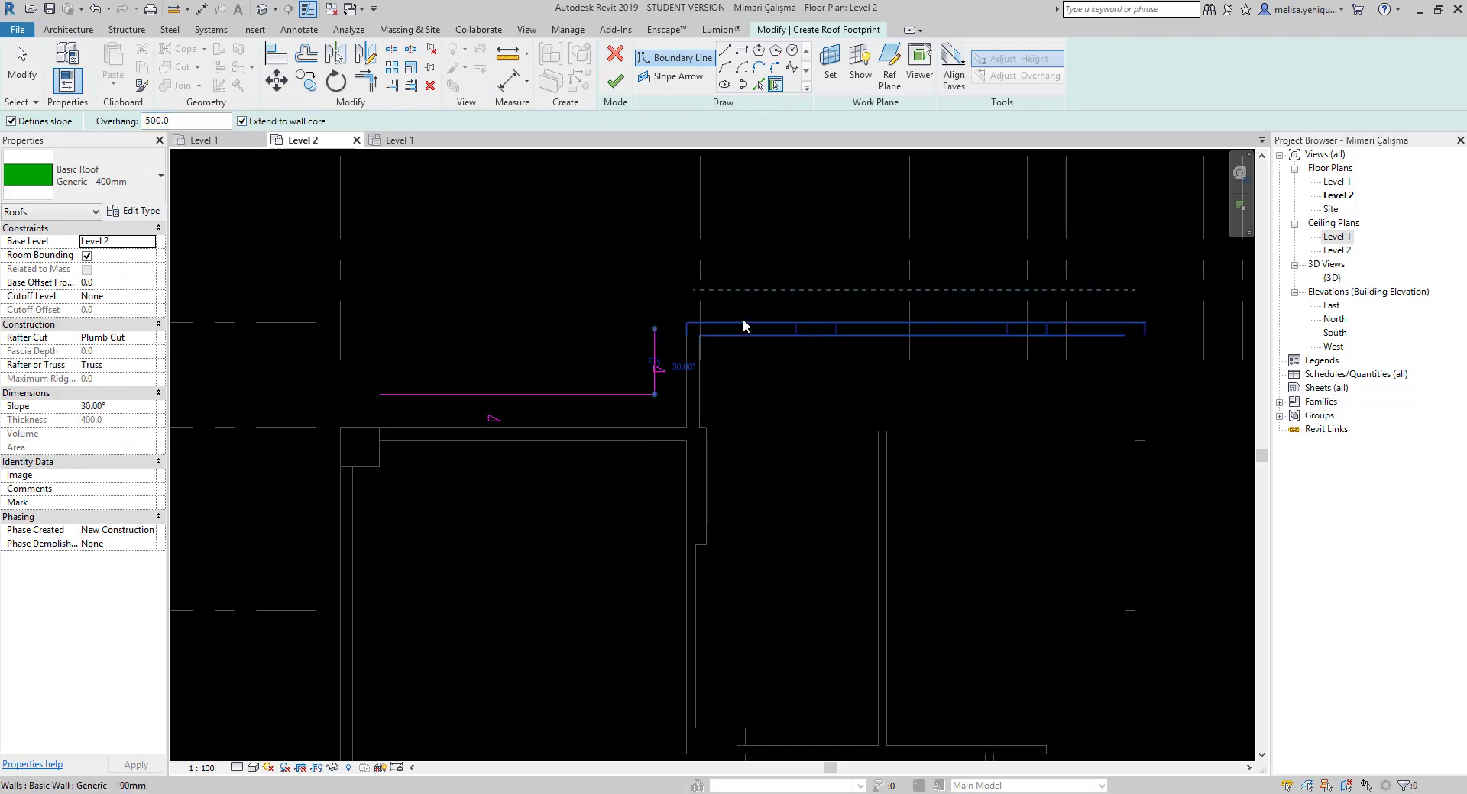
pyautogui.click(746, 323)
# Add boundary lines along the right, lower-right and bottom outer walls.
pyautogui.scroll(2, 1100, 415)
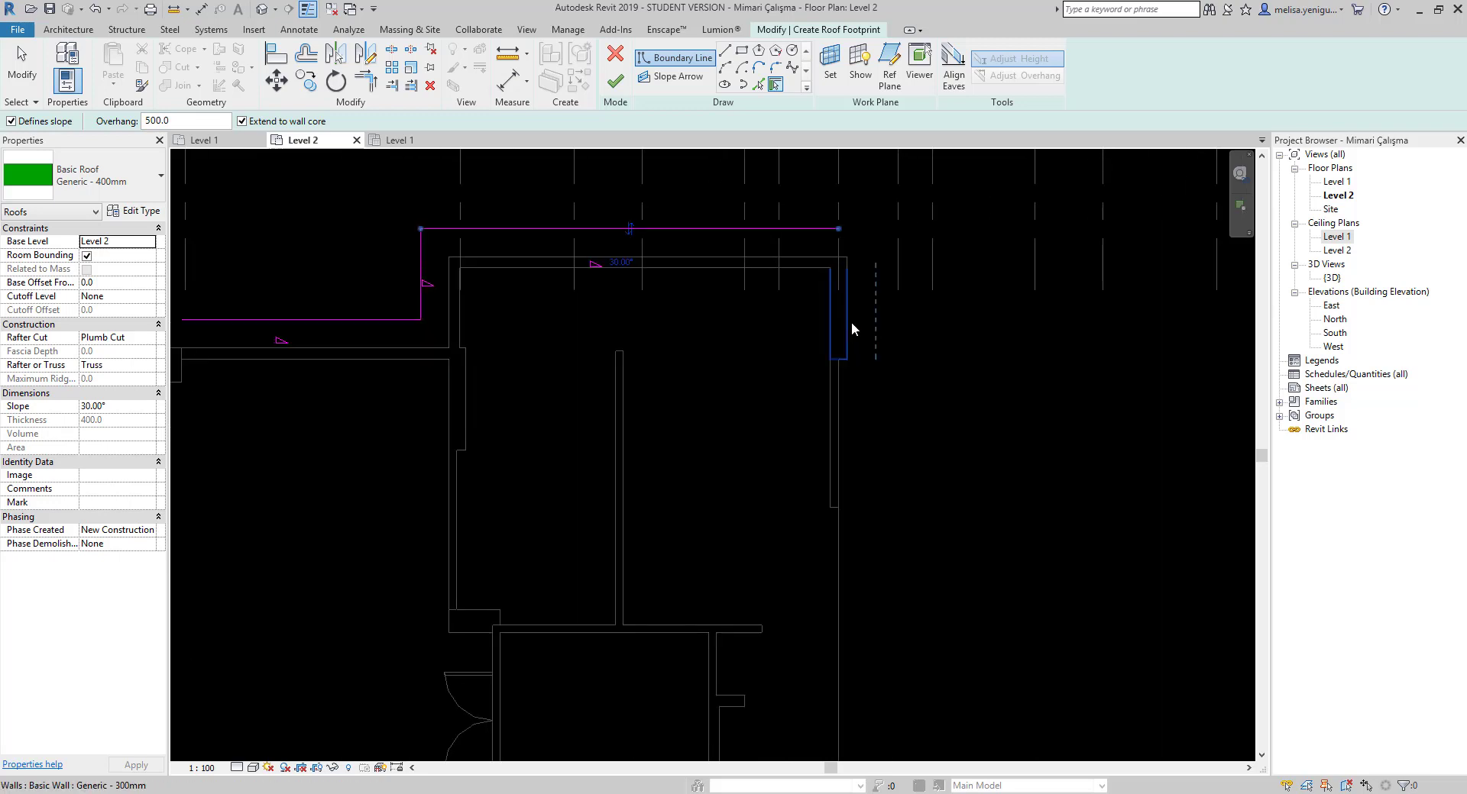
pyautogui.click(851, 322)
pyautogui.scroll(-2, 884, 422)
pyautogui.scroll(2, 885, 421)
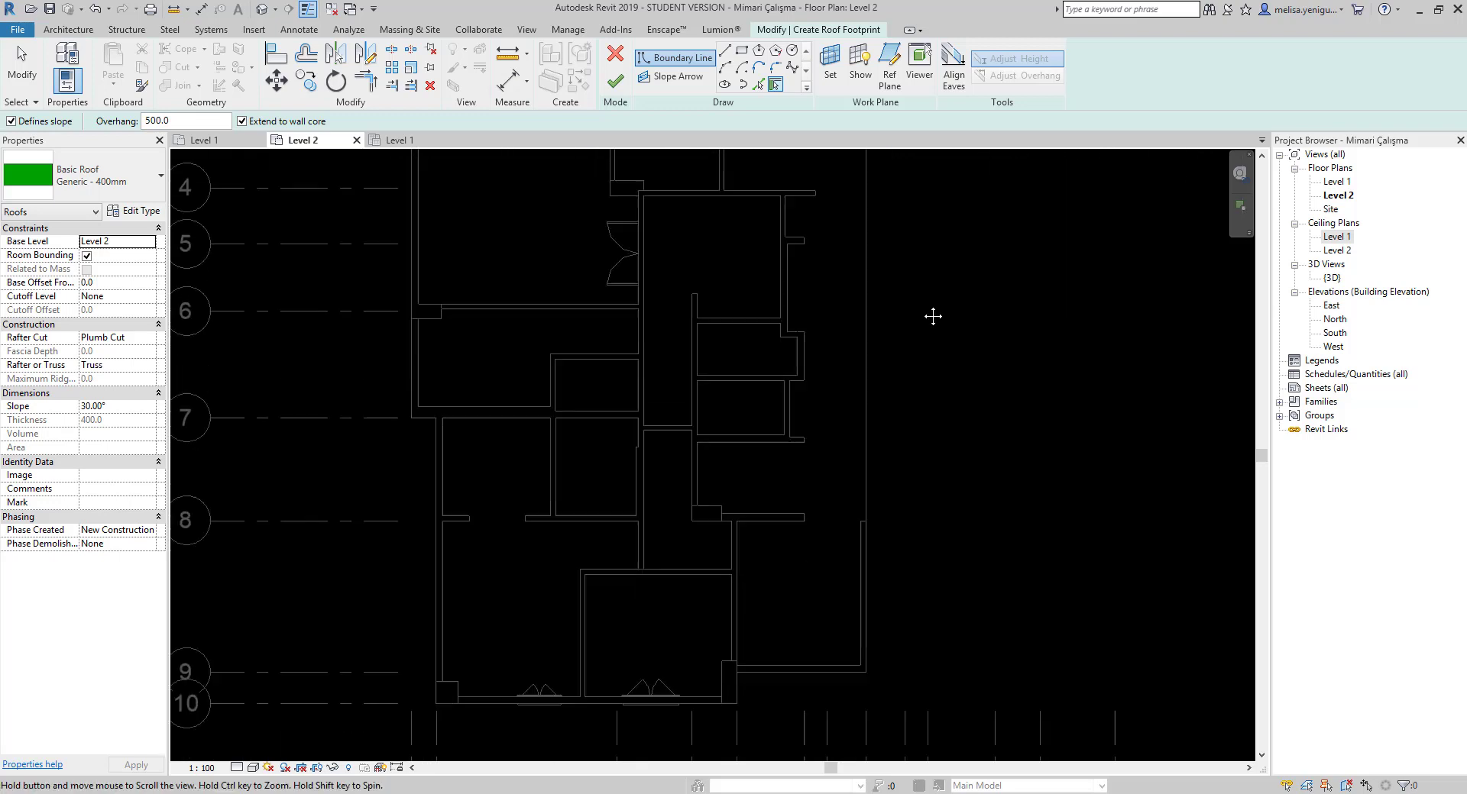
pyautogui.click(868, 584)
pyautogui.scroll(-1, 910, 573)
pyautogui.scroll(-1, 966, 655)
pyautogui.scroll(2, 966, 655)
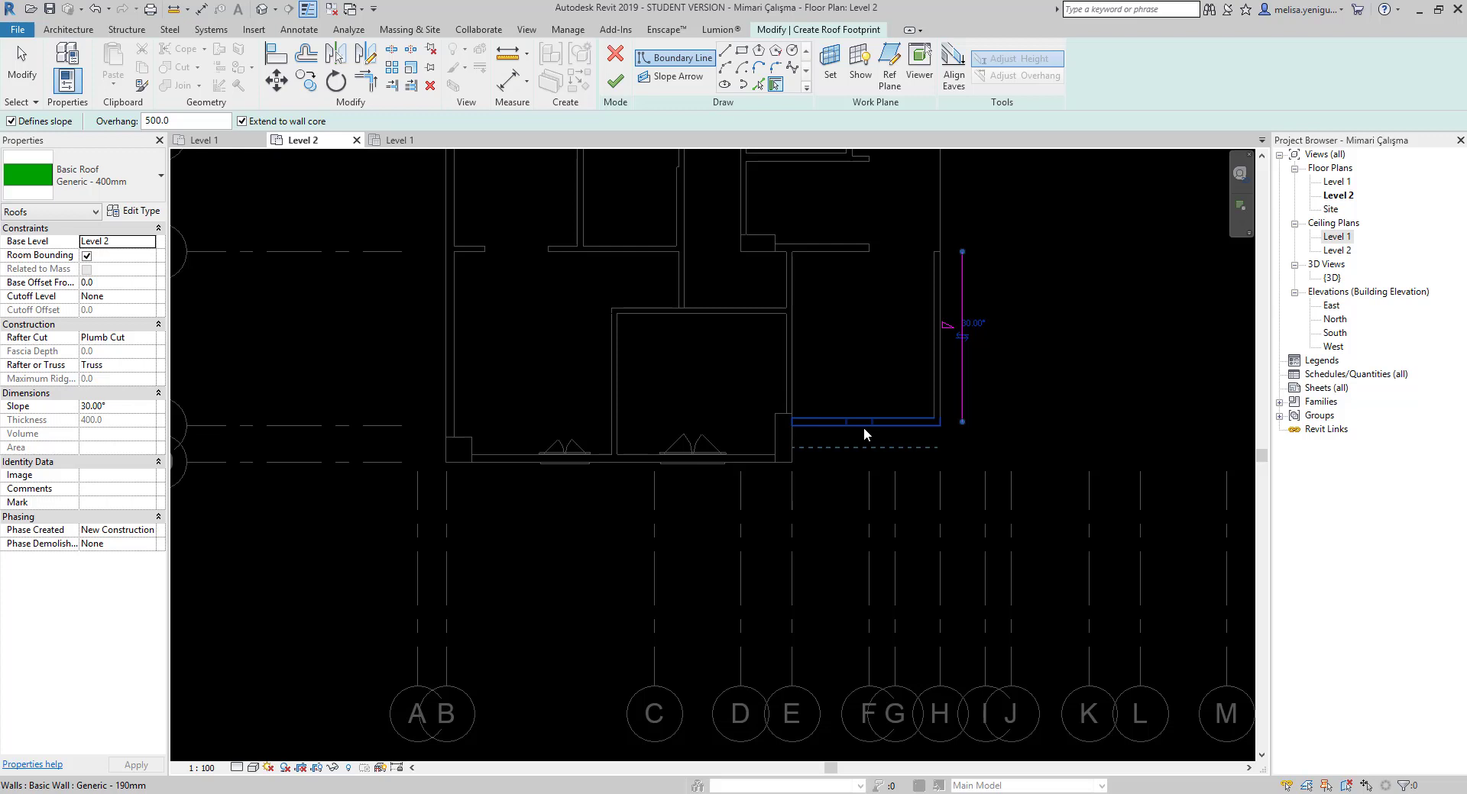
pyautogui.click(863, 429)
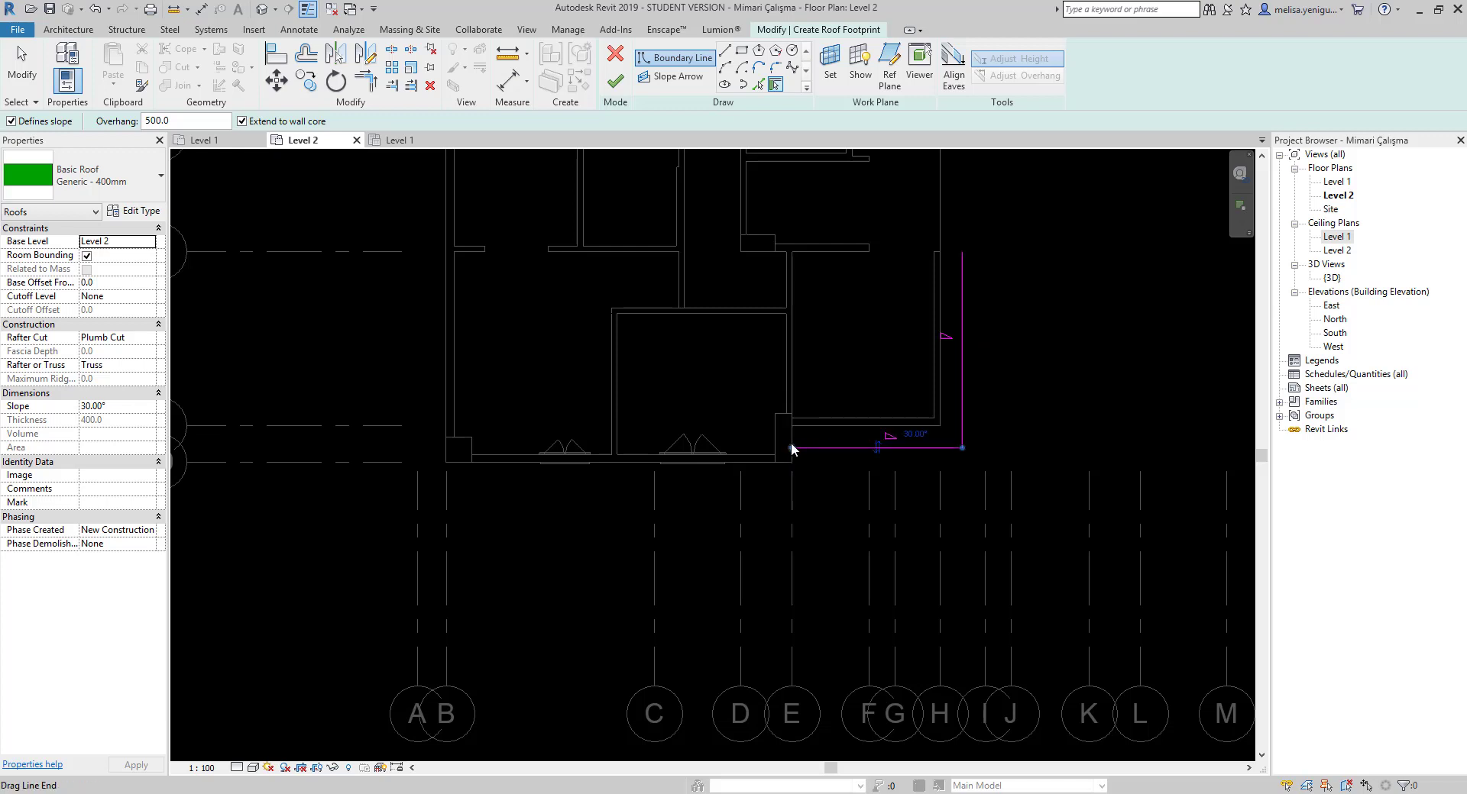
# Add boundary lines along the lowest bottom wall and the left-side walls.
pyautogui.scroll(2, 791, 447)
pyautogui.click(731, 480)
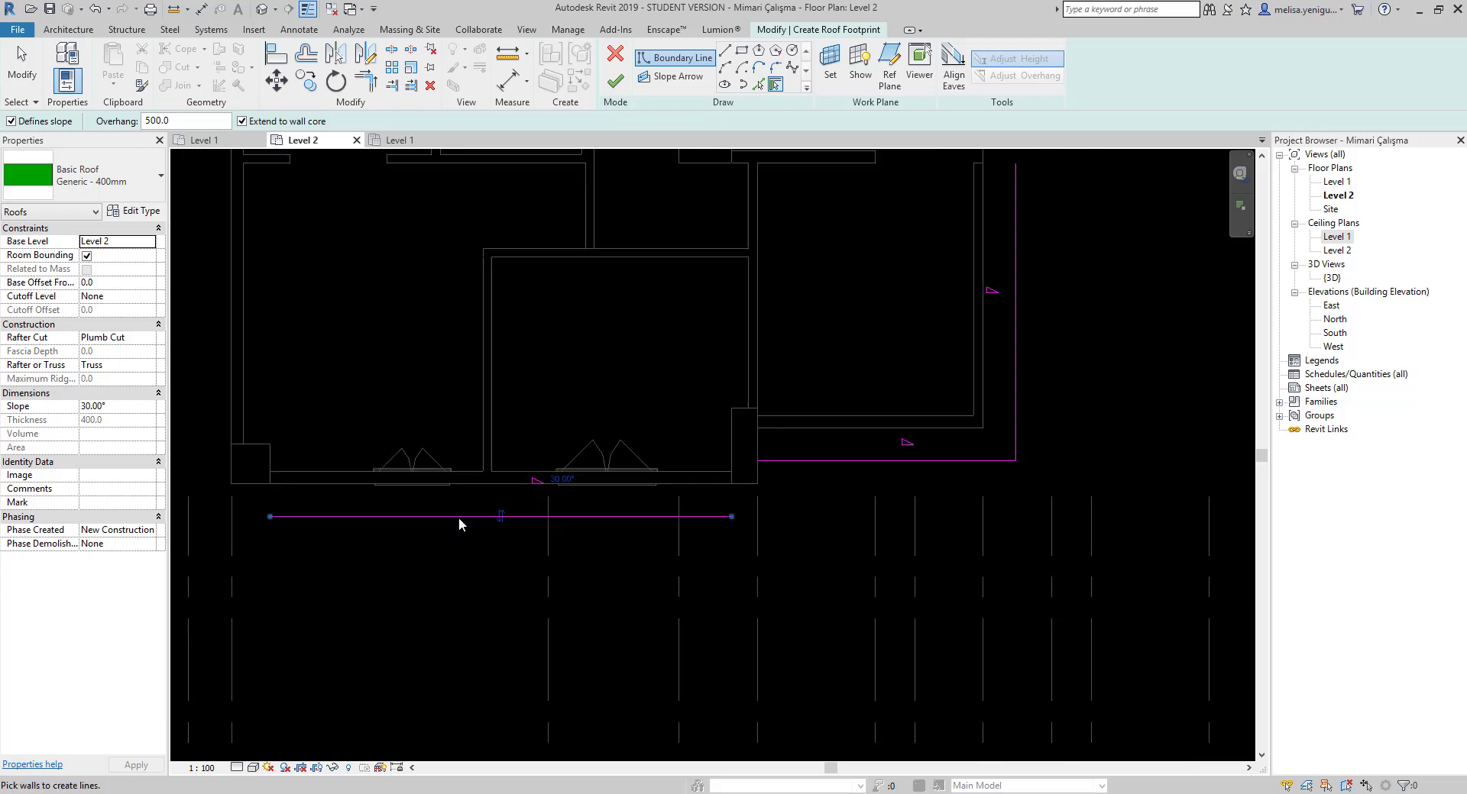
pyautogui.scroll(-2, 683, 369)
pyautogui.click(685, 364)
pyautogui.moveTo(684, 443); pyautogui.dragTo(696, 541, button='middle')
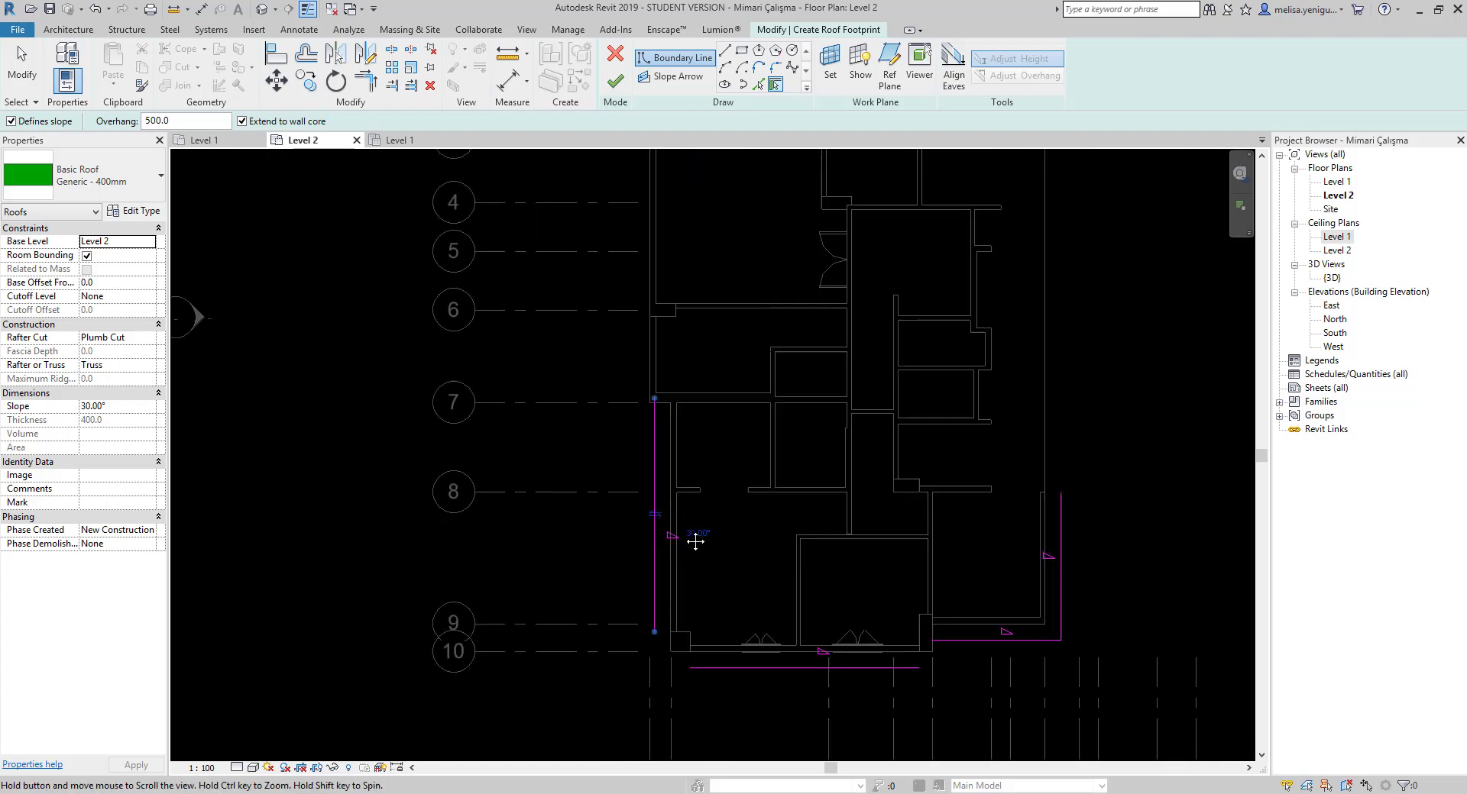
pyautogui.scroll(2, 680, 282)
pyautogui.click(643, 409)
pyautogui.click(646, 291)
pyautogui.moveTo(646, 290); pyautogui.dragTo(683, 612, button='middle')
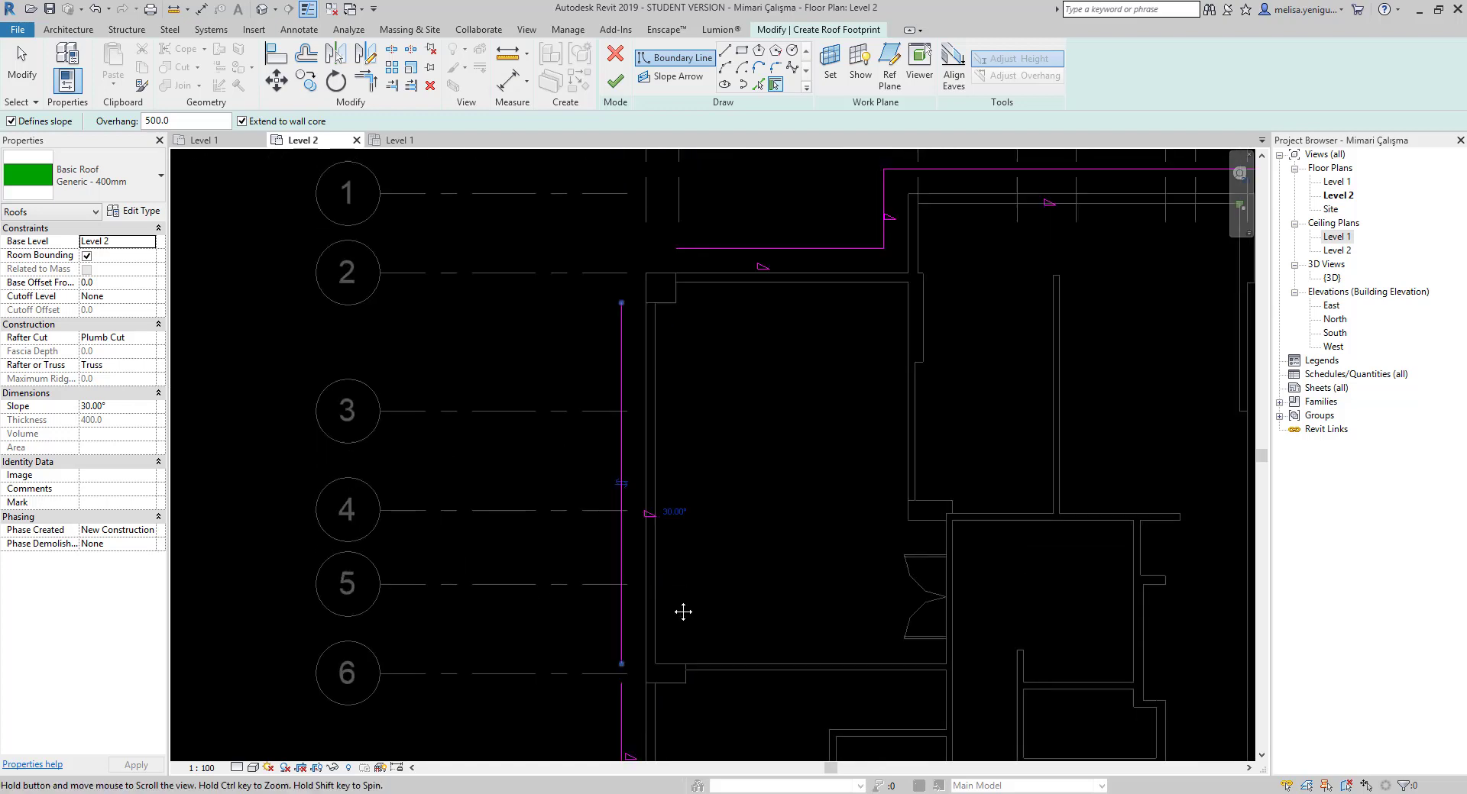
pyautogui.scroll(-1, 602, 366)
pyautogui.moveTo(644, 393); pyautogui.dragTo(565, 503, button='middle')
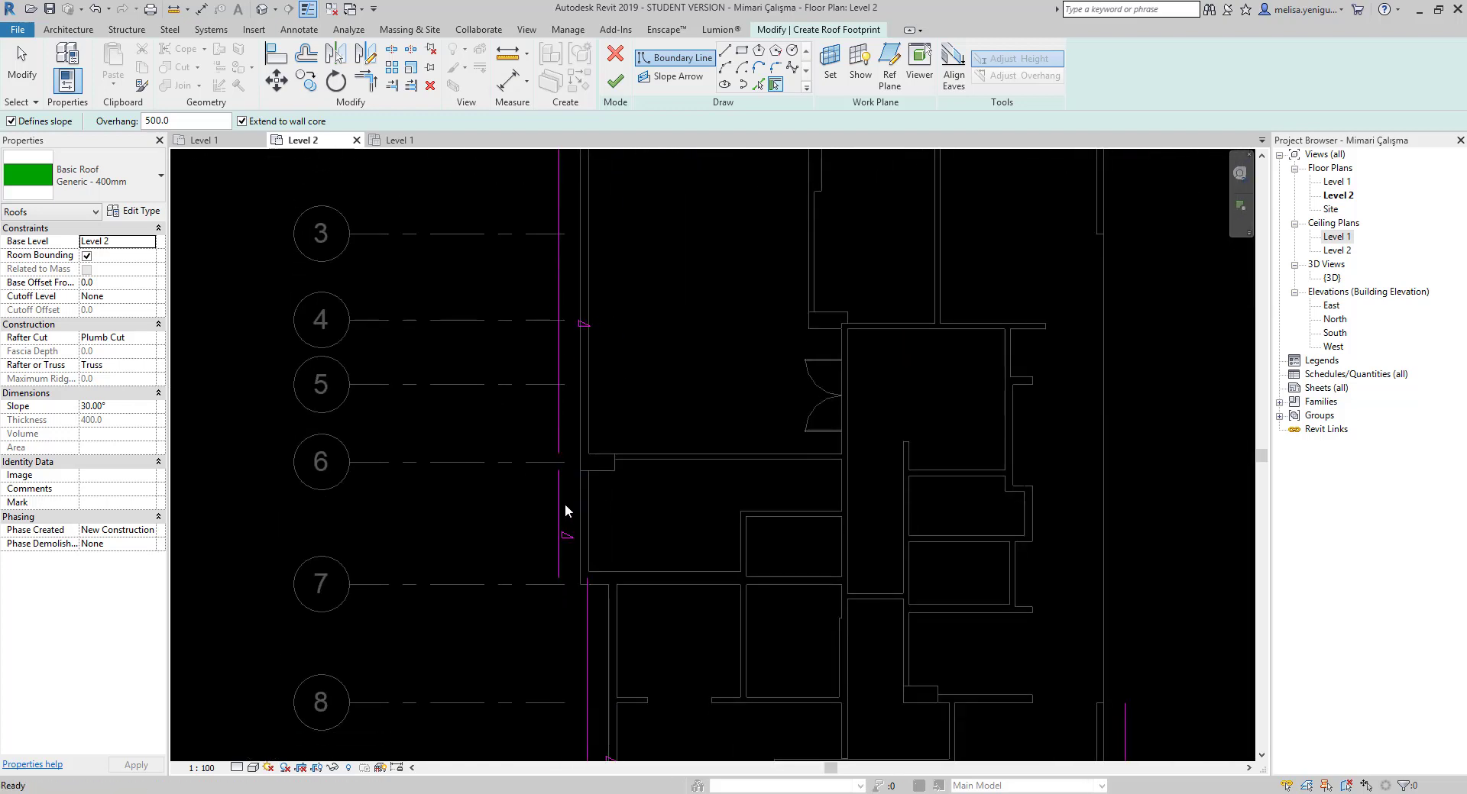
# Delete the stray boundary segment between grids 6 and 7.
pyautogui.press('Escape')
pyautogui.click(560, 513)
pyautogui.scroll(1, 617, 549)
pyautogui.moveTo(617, 549); pyautogui.dragTo(600, 282, button='middle')
pyautogui.press('Delete')
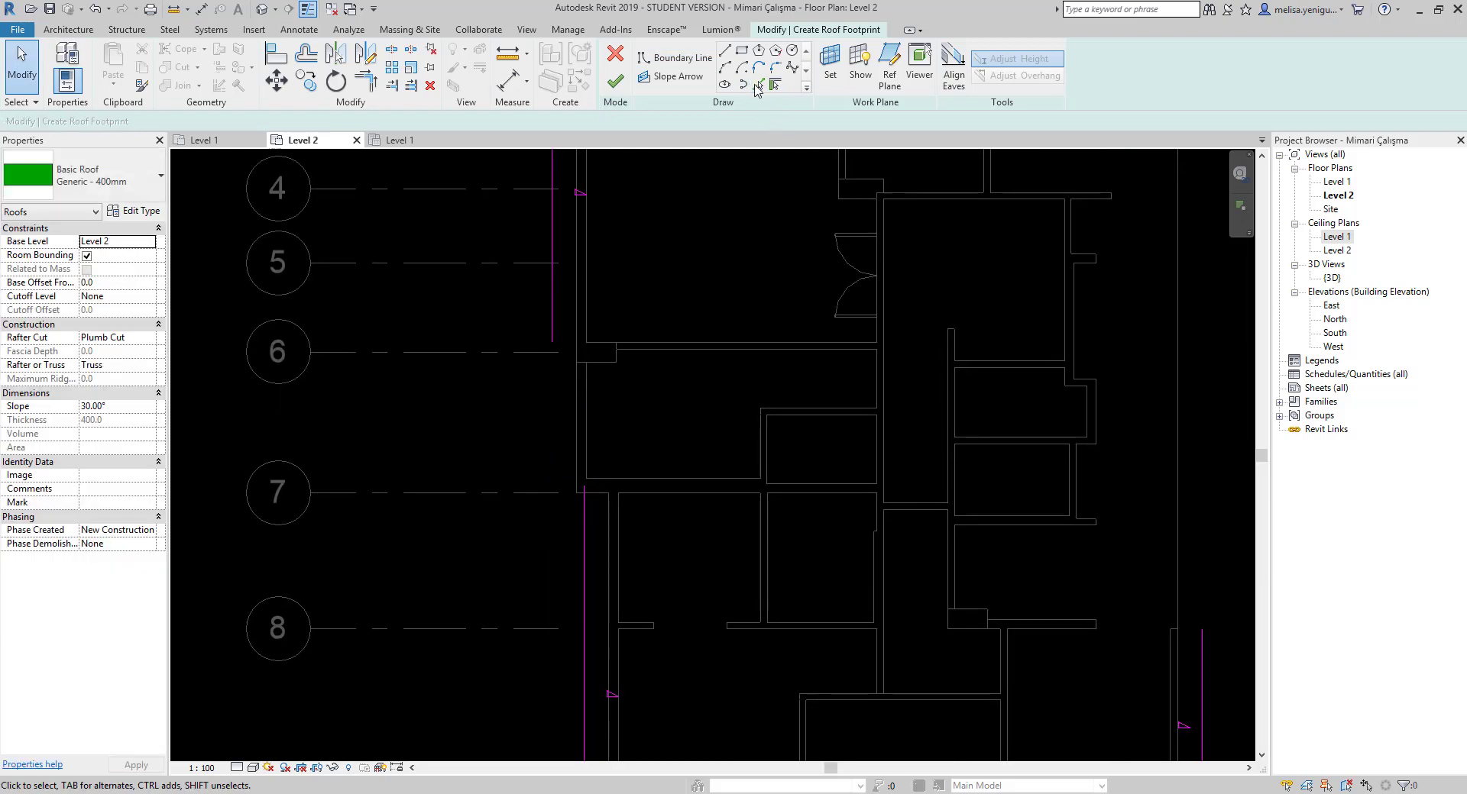
# Add a roof boundary line offset 500 from grid 7 using Pick Lines.
pyautogui.click(757, 85)
pyautogui.scroll(2, 605, 492)
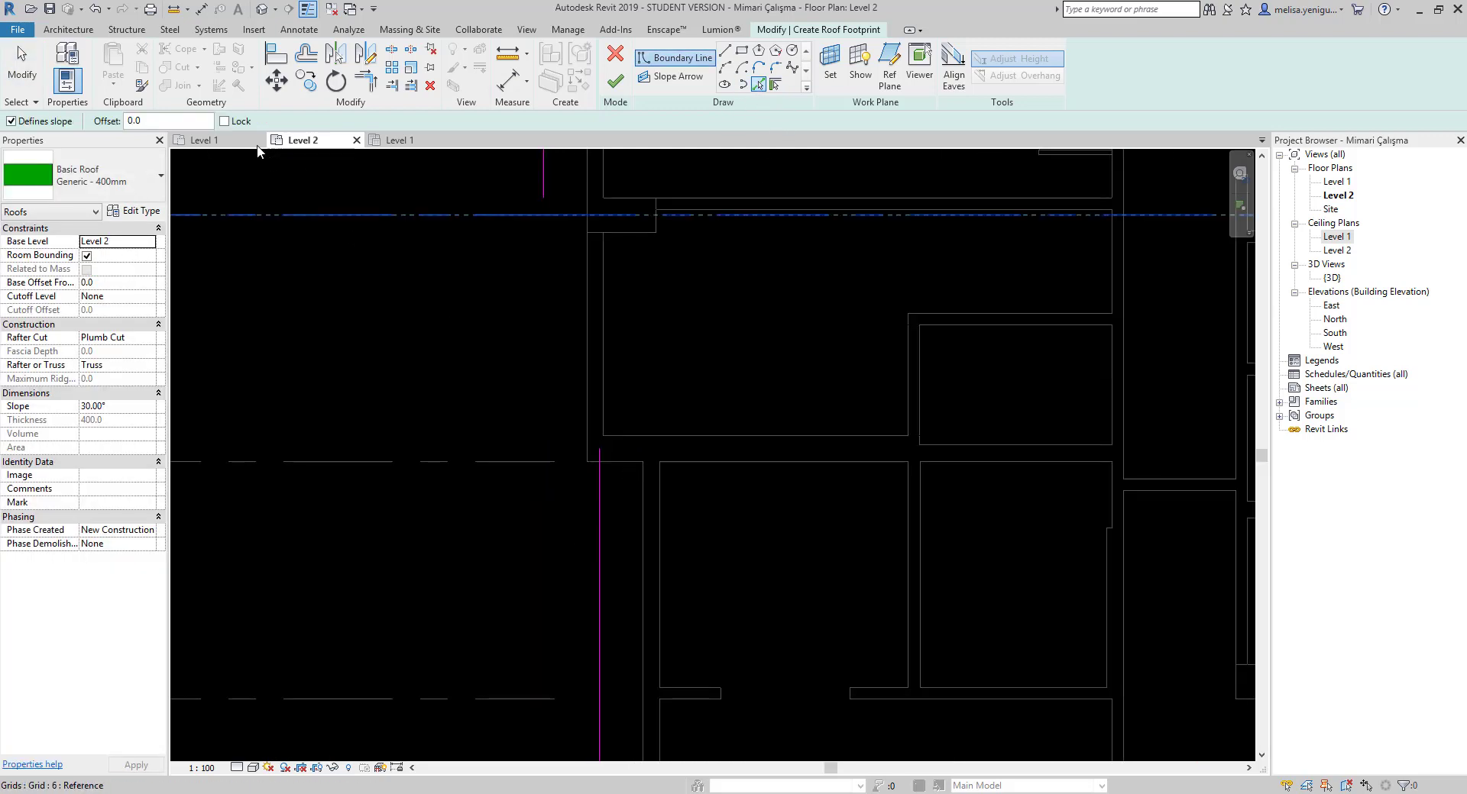
pyautogui.moveTo(136, 121); pyautogui.dragTo(84, 121)
pyautogui.write('500')
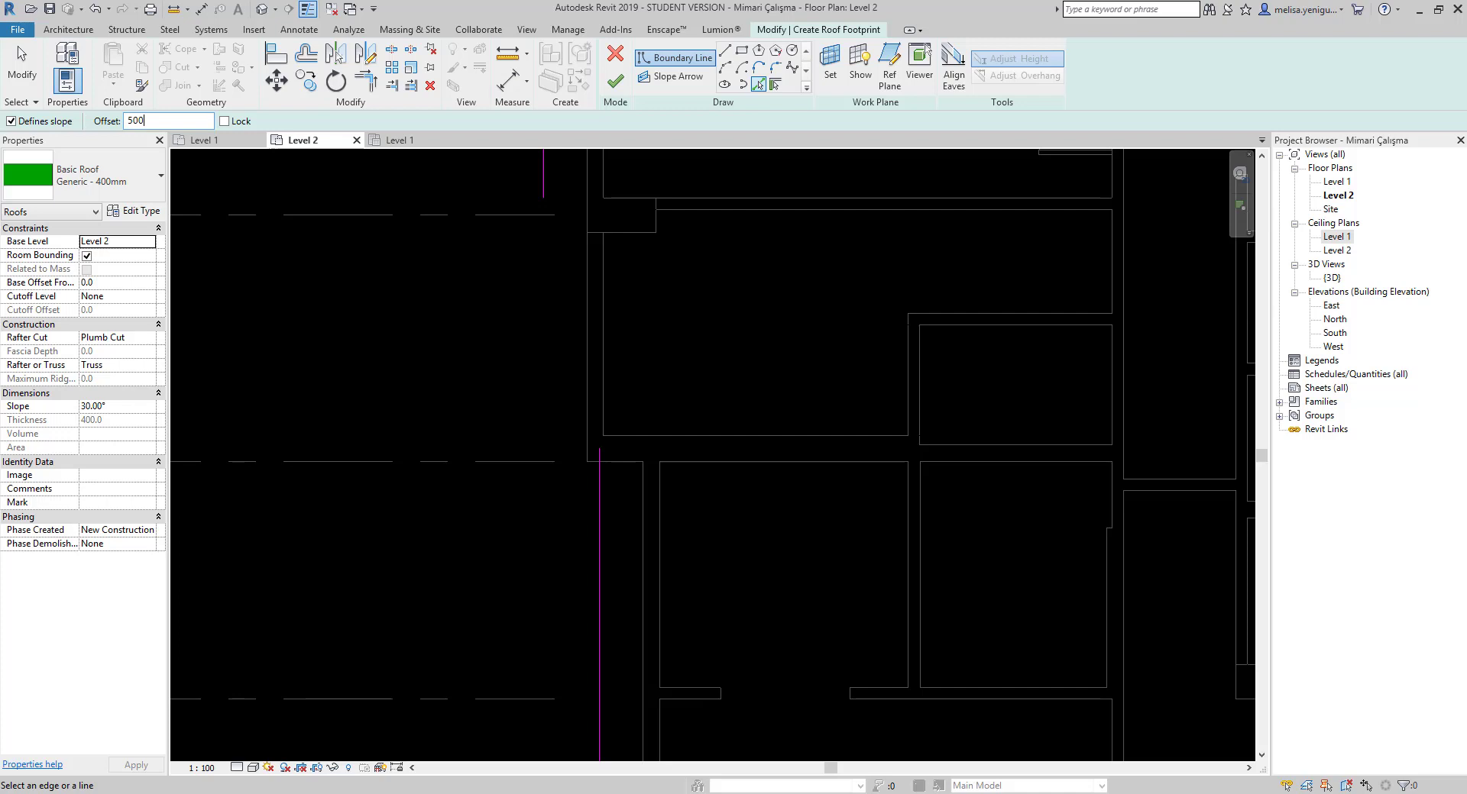
pyautogui.click(621, 462)
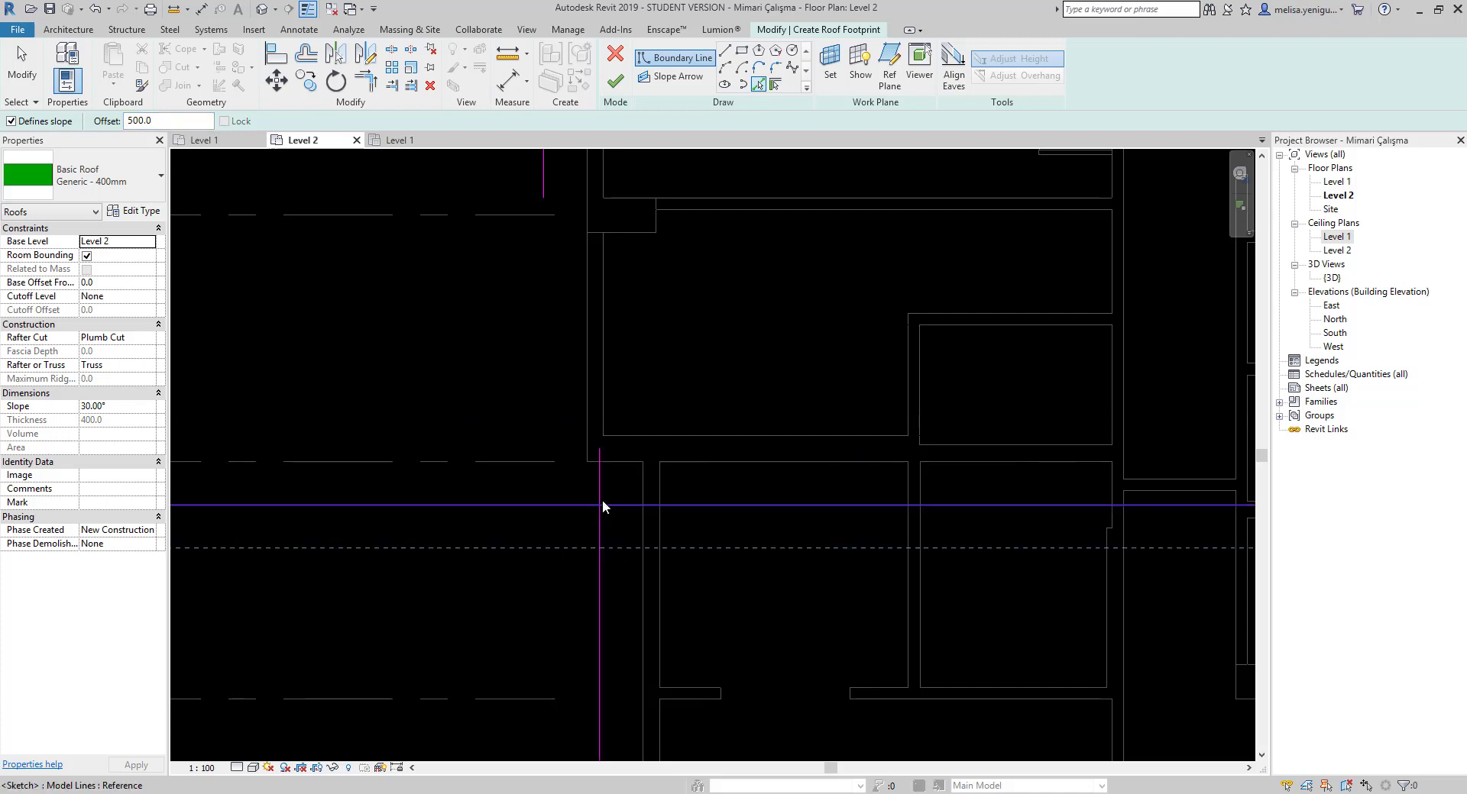
pyautogui.scroll(-1, 601, 500)
pyautogui.press('Escape')
# Trim the boundary line pairs to clean corners, including the left and top lines.
pyautogui.click(361, 74)
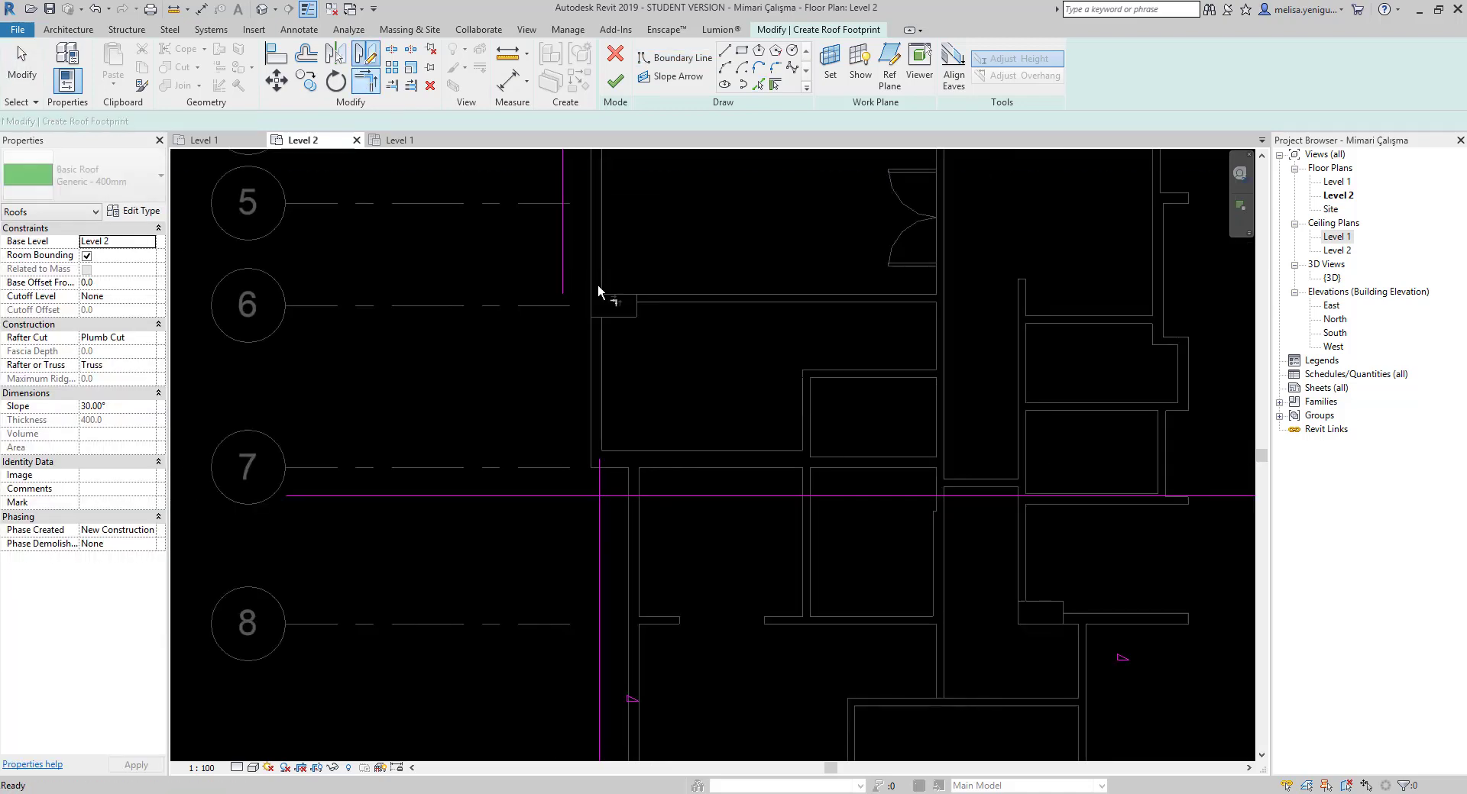
pyautogui.click(599, 563)
pyautogui.click(570, 496)
pyautogui.scroll(-1, 576, 505)
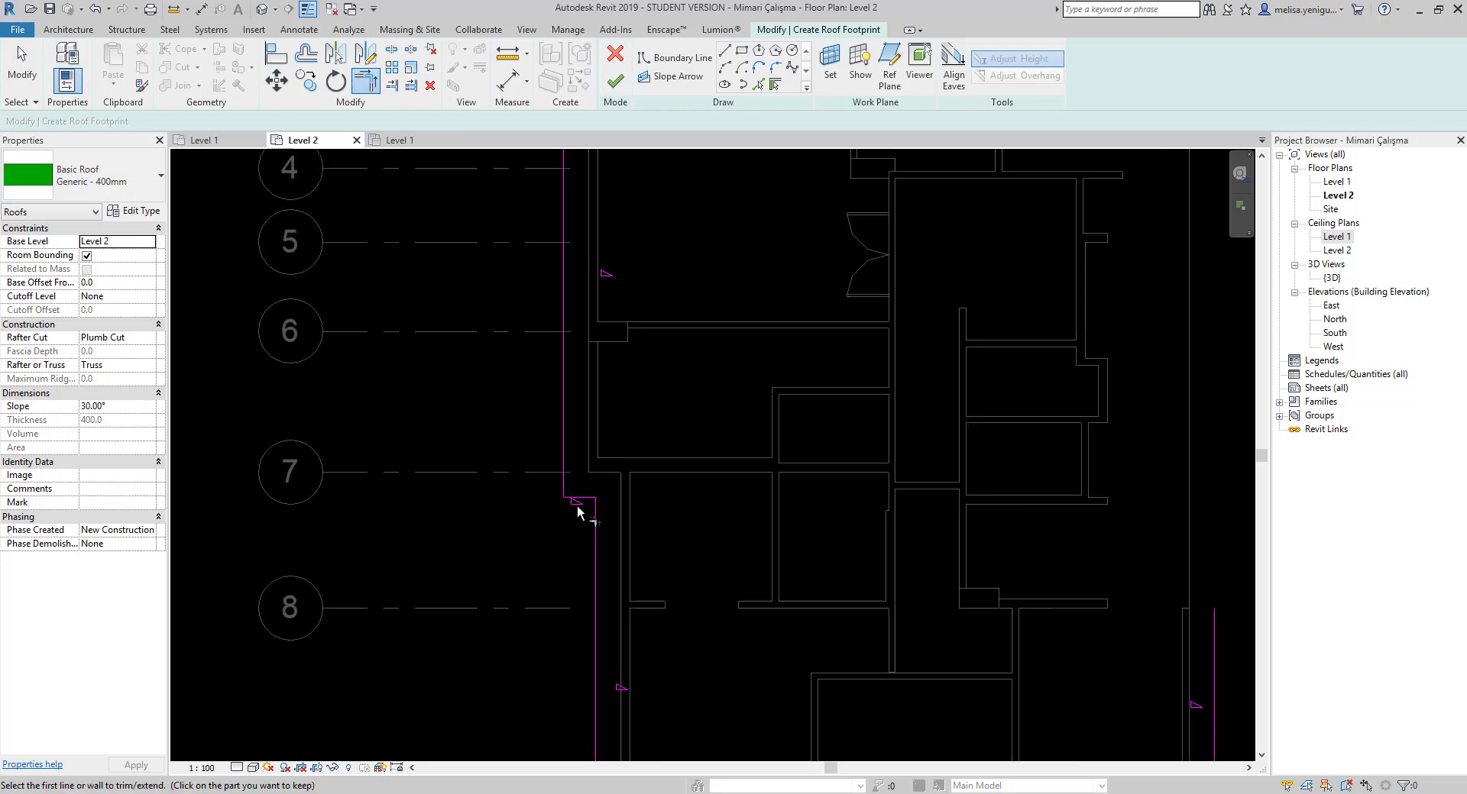
pyautogui.scroll(-2, 623, 410)
pyautogui.scroll(2, 582, 269)
pyautogui.click(573, 302)
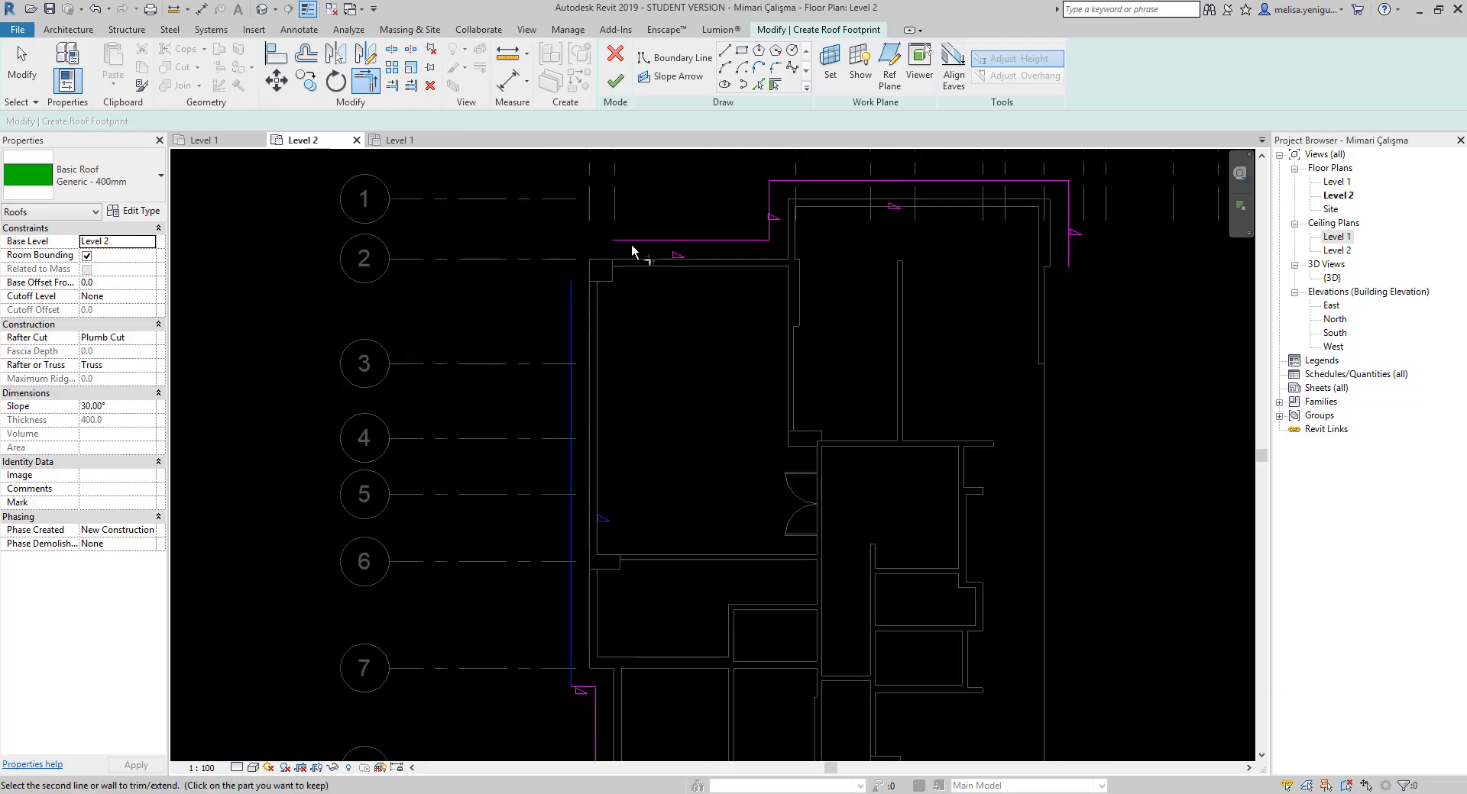
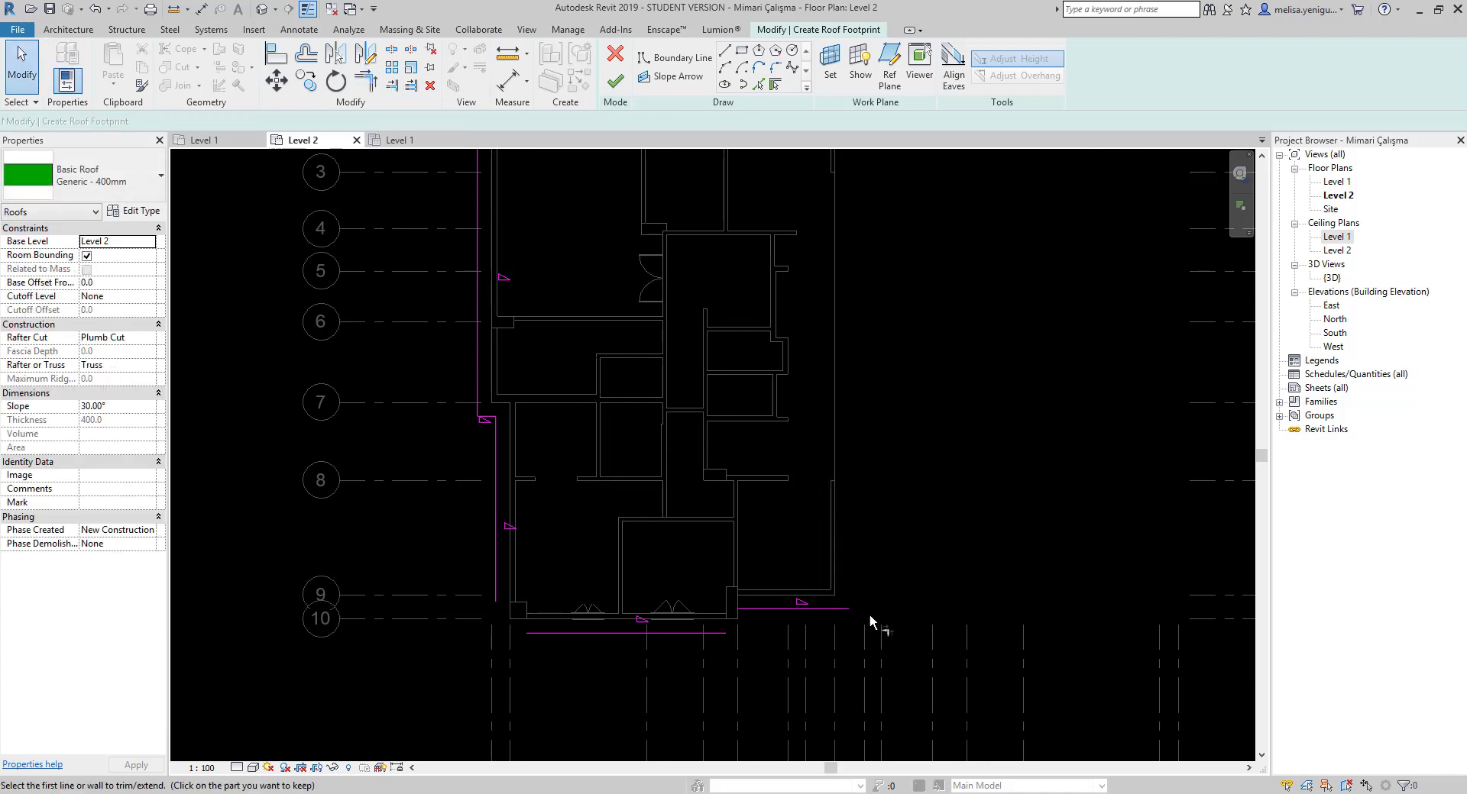
# Trim the right footprint boundary line so it meets the bottom line.
pyautogui.click(837, 609)
pyautogui.scroll(-1, 838, 615)
pyautogui.scroll(-1, 838, 515)
pyautogui.click(851, 229)
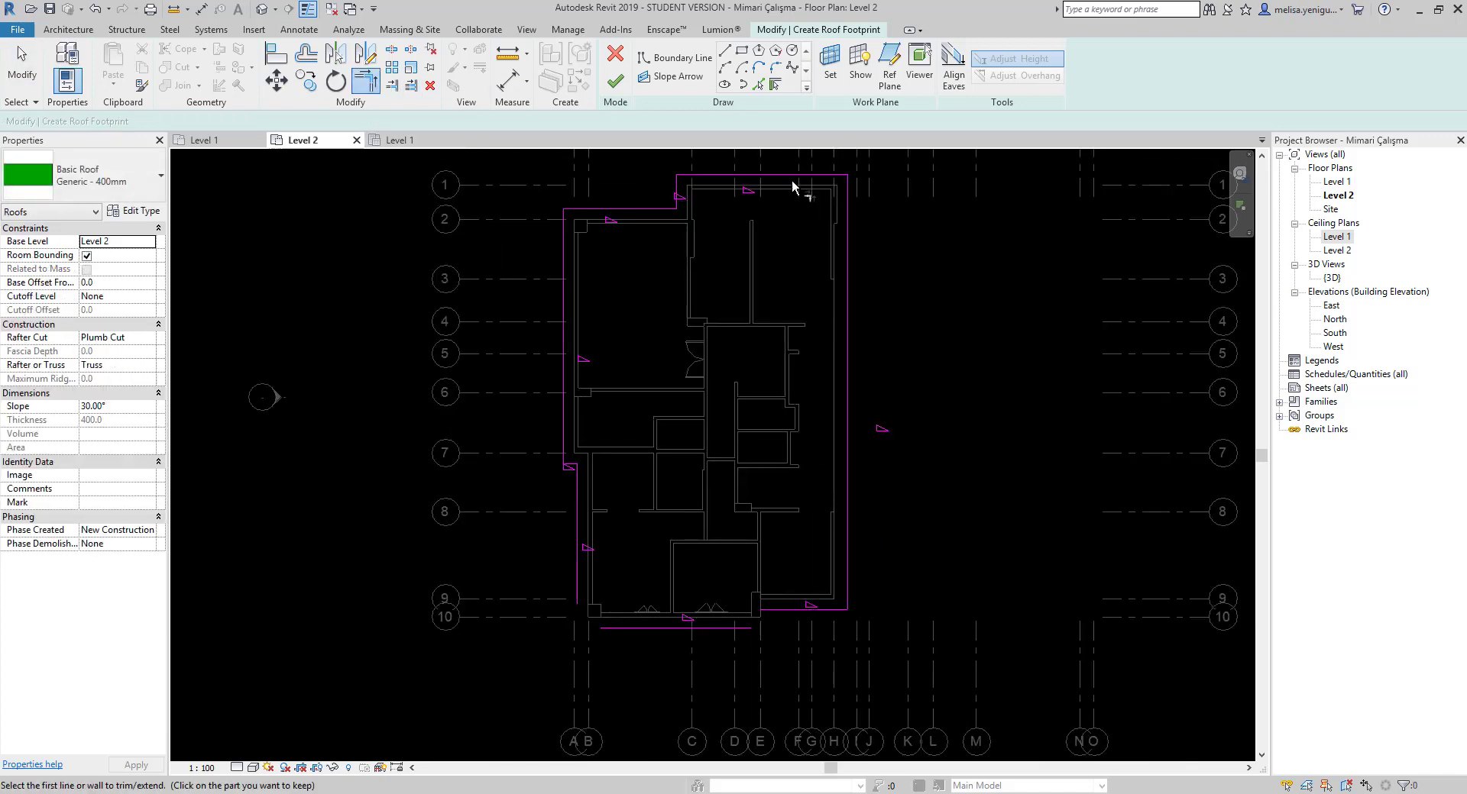
pyautogui.press('Escape')
# Use Pick Lines with a 500 offset to add a boundary line beside the column.
pyautogui.click(758, 84)
pyautogui.scroll(3, 764, 643)
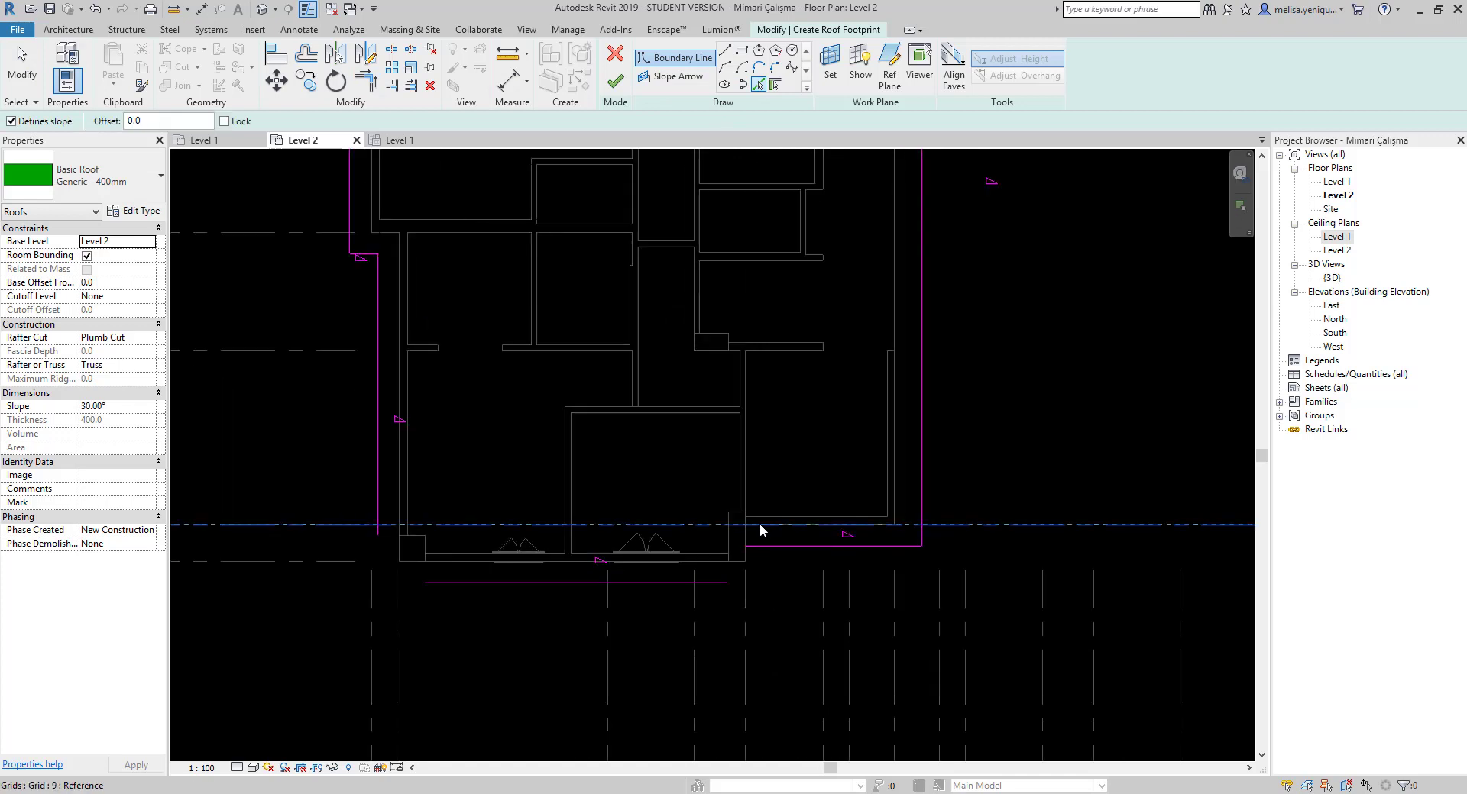
pyautogui.scroll(2, 773, 581)
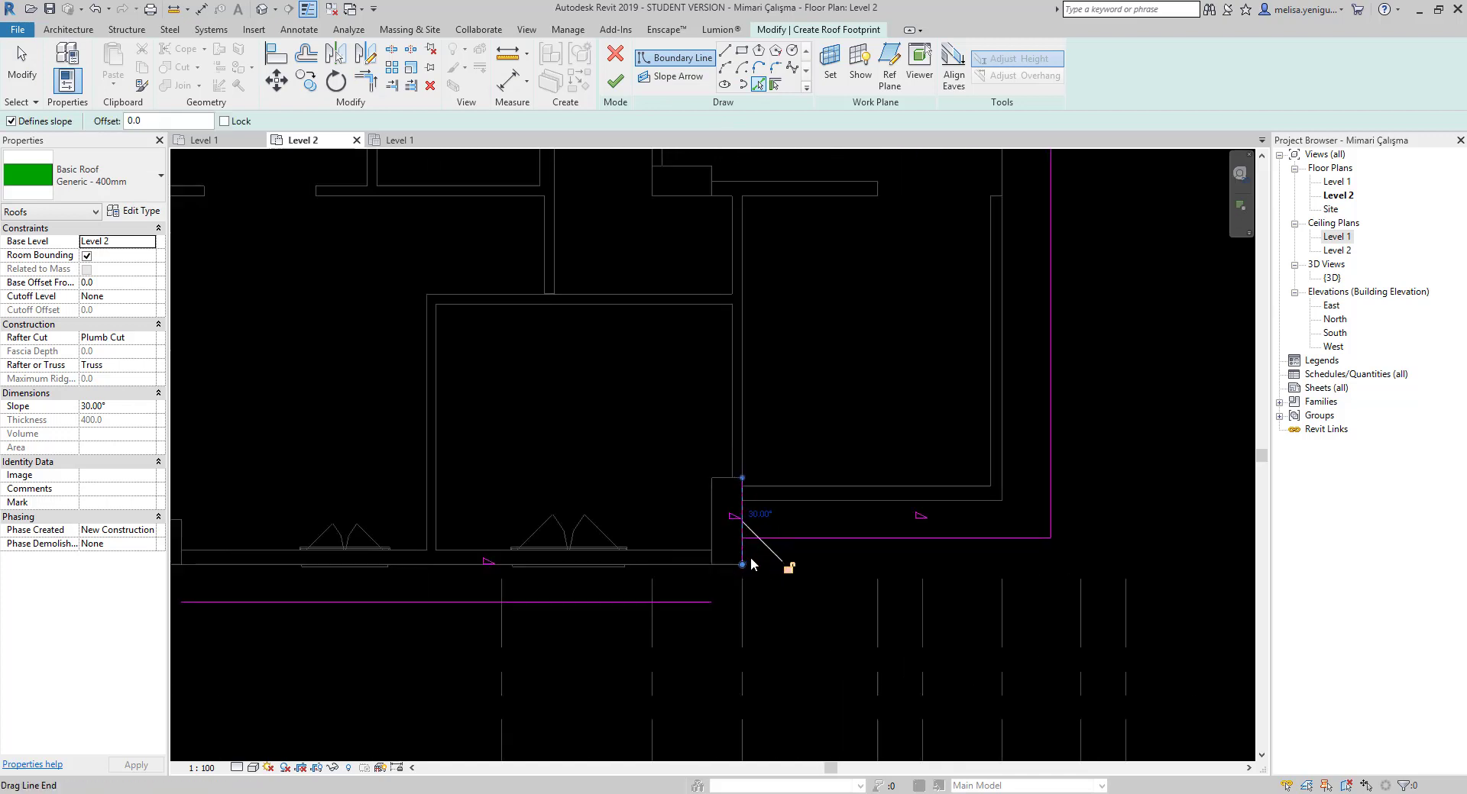
pyautogui.click(742, 534)
pyautogui.hotkey('ctrl', 'z')
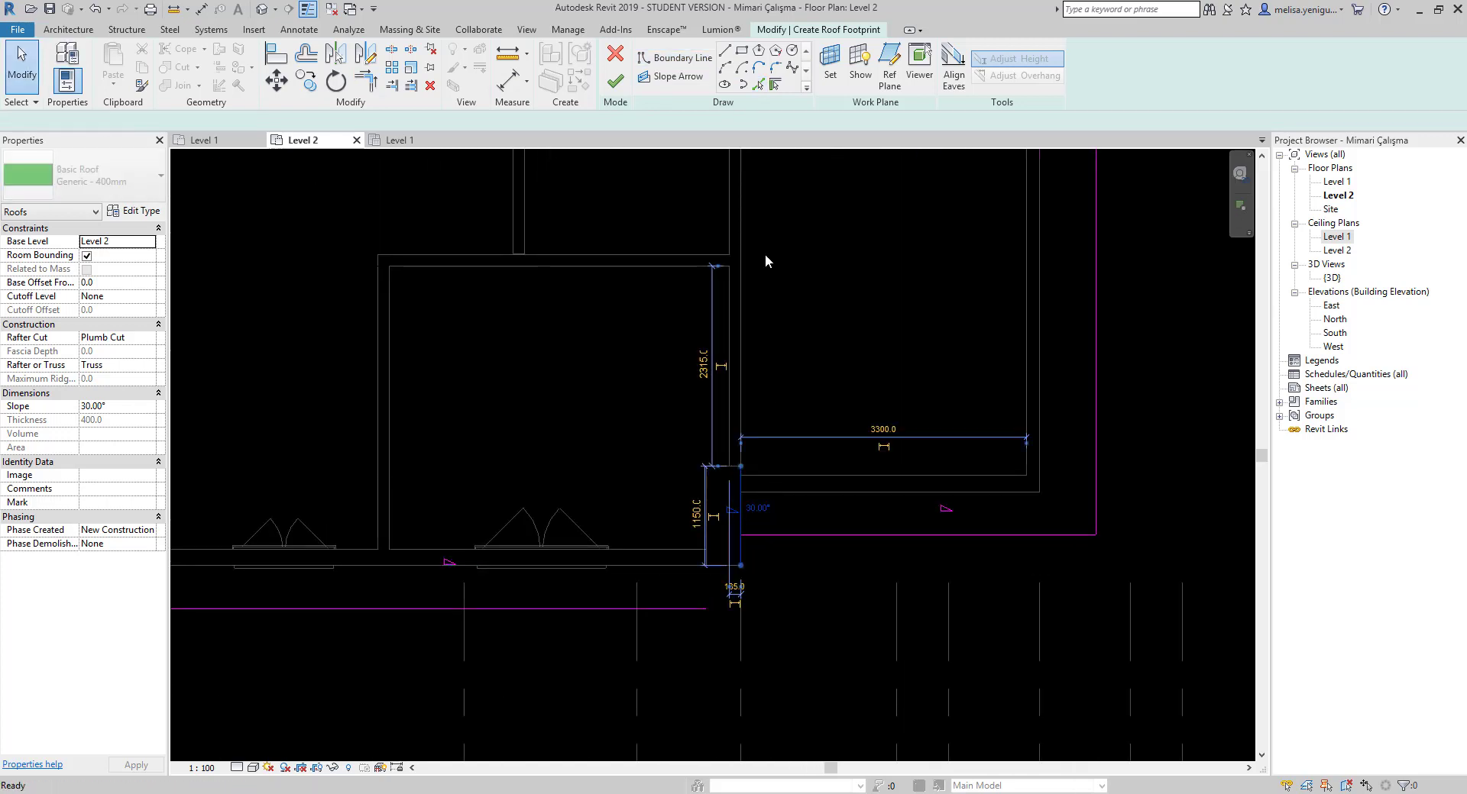
pyautogui.click(763, 84)
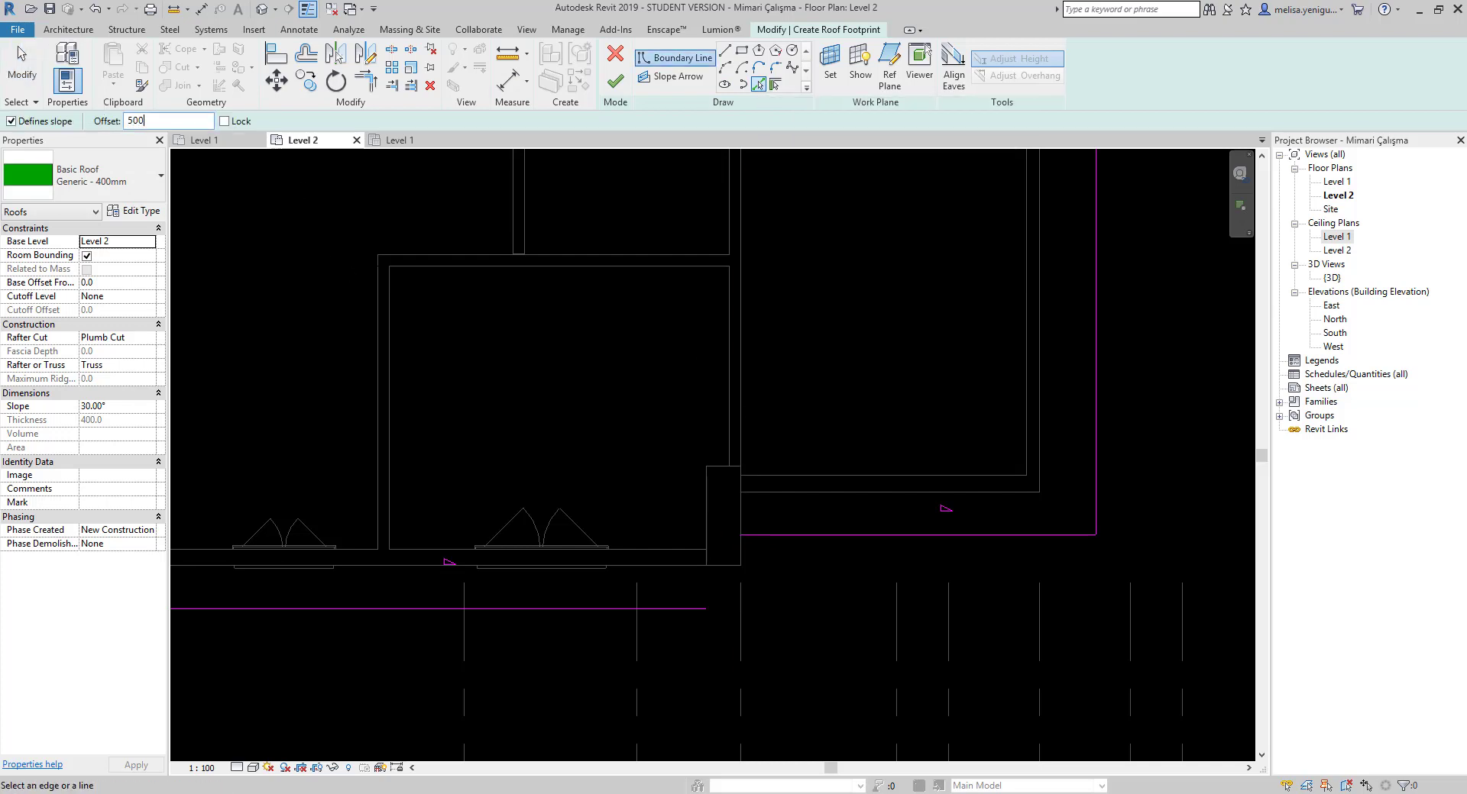
pyautogui.click(739, 527)
pyautogui.scroll(-2, 757, 554)
pyautogui.press('Escape')
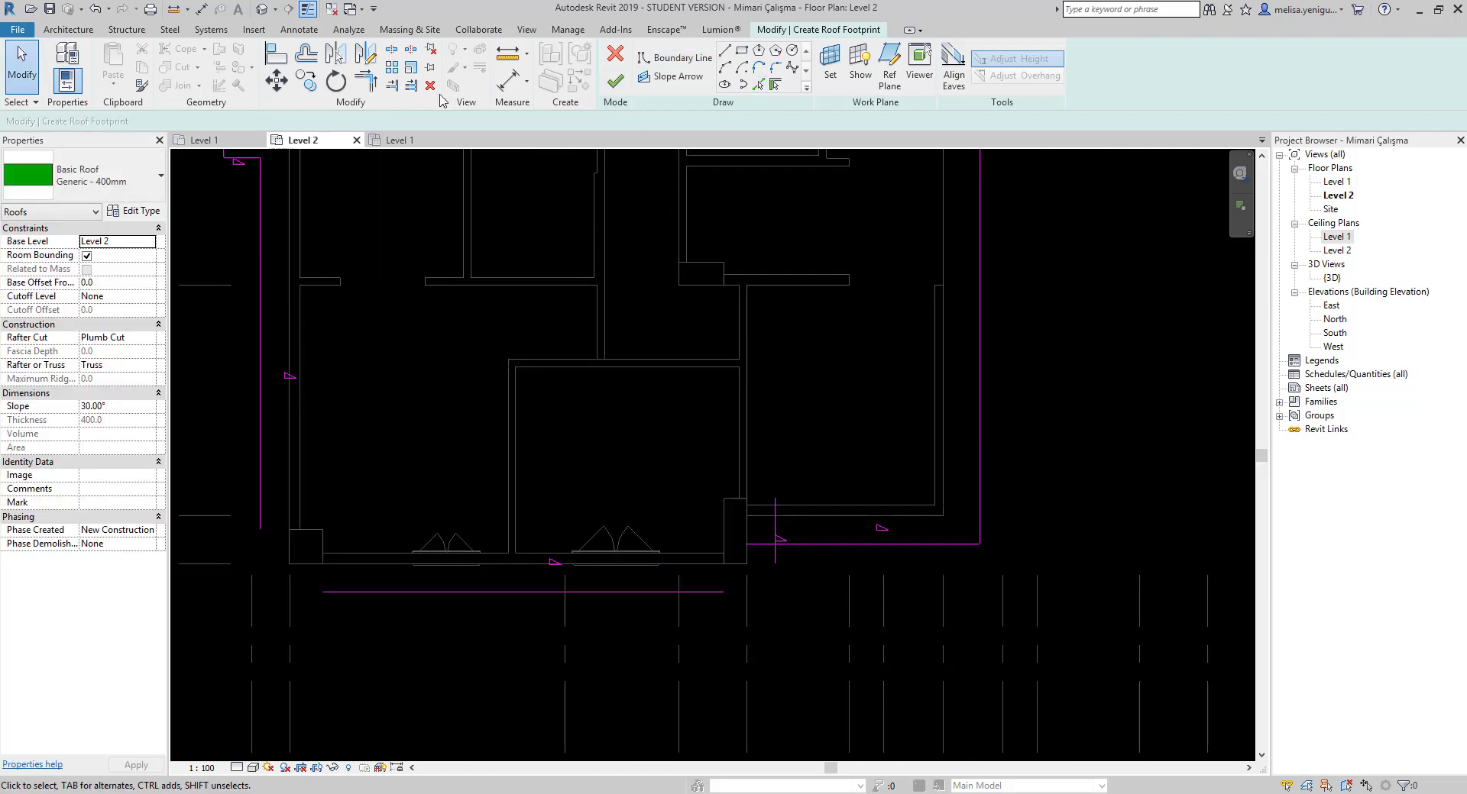
# Join the horizontal and bottom boundary lines to the new vertical line with Trim/Extend to Corner.
pyautogui.click(366, 80)
pyautogui.click(691, 592)
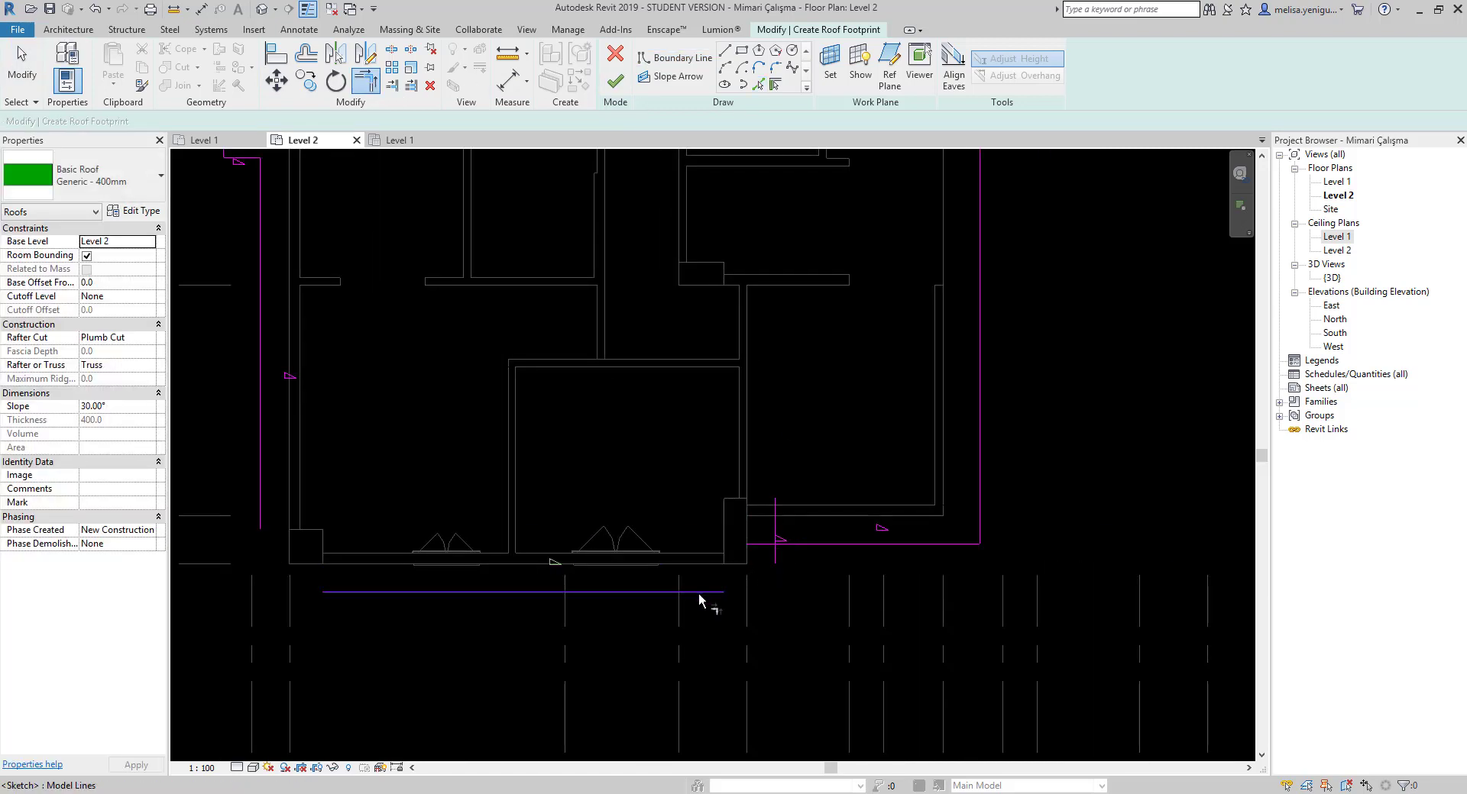
pyautogui.click(775, 565)
pyautogui.scroll(-1, 845, 553)
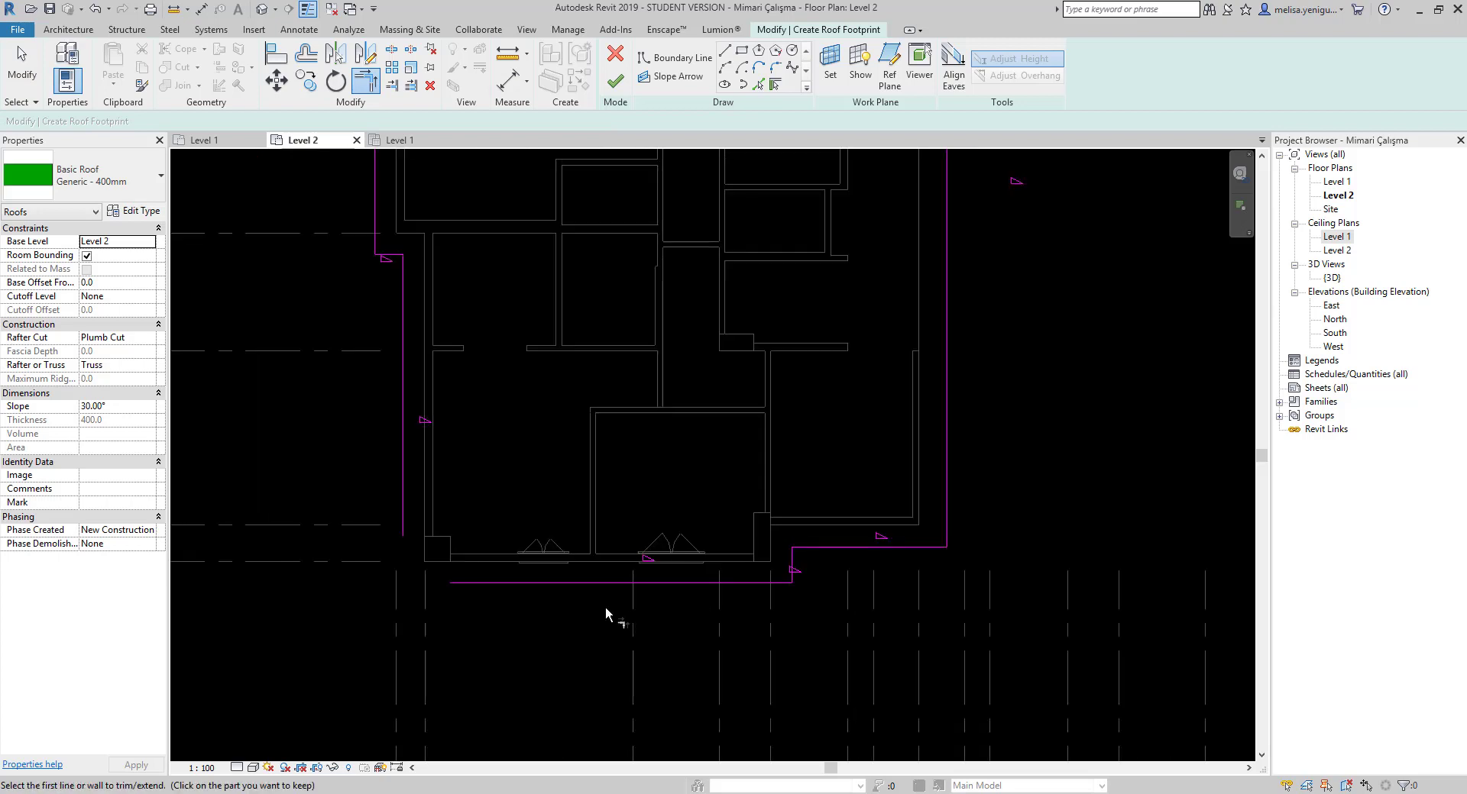
pyautogui.click(534, 584)
pyautogui.click(407, 494)
pyautogui.scroll(-2, 600, 515)
pyautogui.scroll(-2, 694, 489)
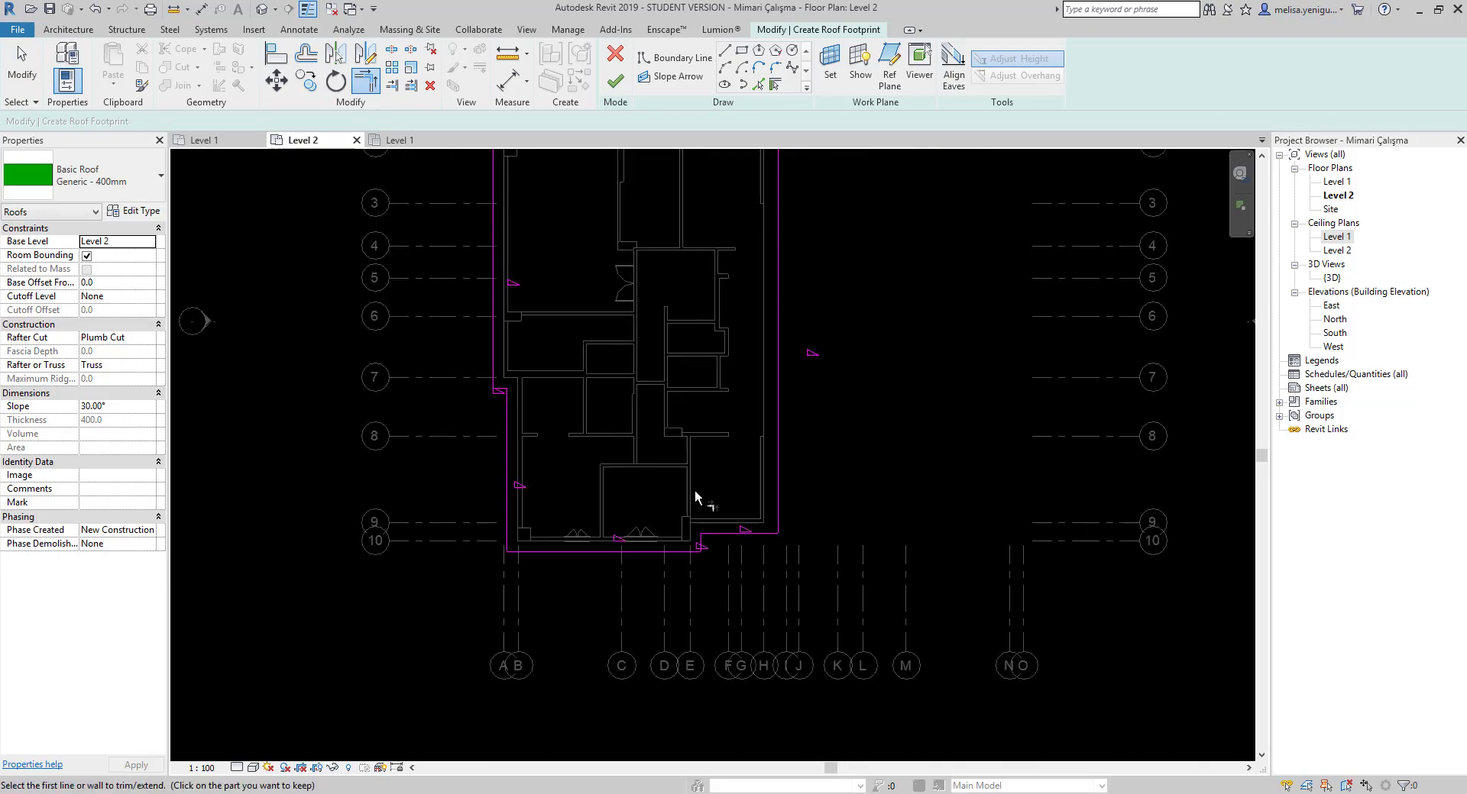
pyautogui.scroll(-2, 736, 573)
pyautogui.scroll(-1, 731, 399)
pyautogui.press('Escape')
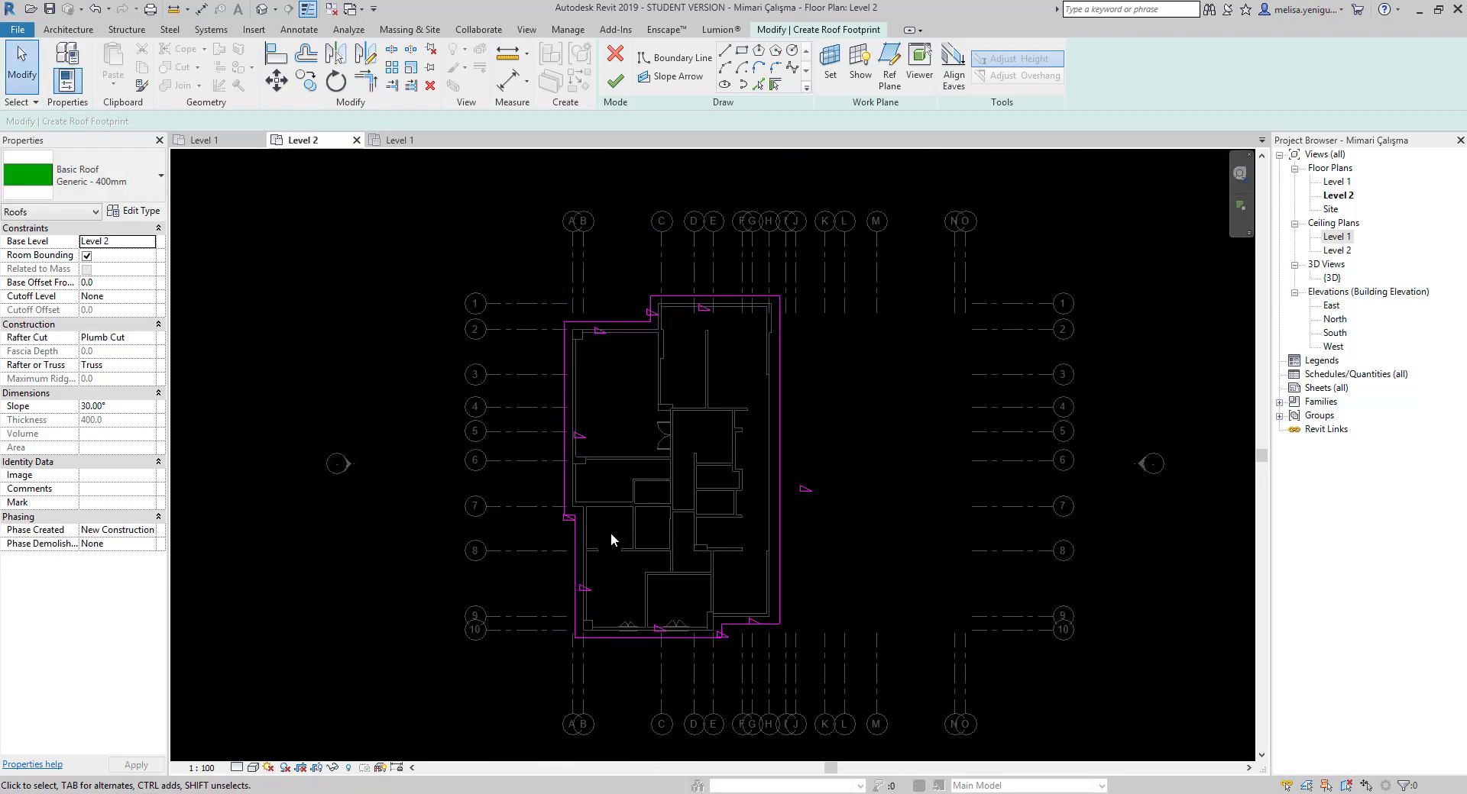
# Check the short vertical boundary segment at the footprint's lower-right corner.
pyautogui.scroll(2, 561, 516)
pyautogui.scroll(2, 581, 489)
pyautogui.scroll(-2, 594, 451)
pyautogui.scroll(-2, 617, 466)
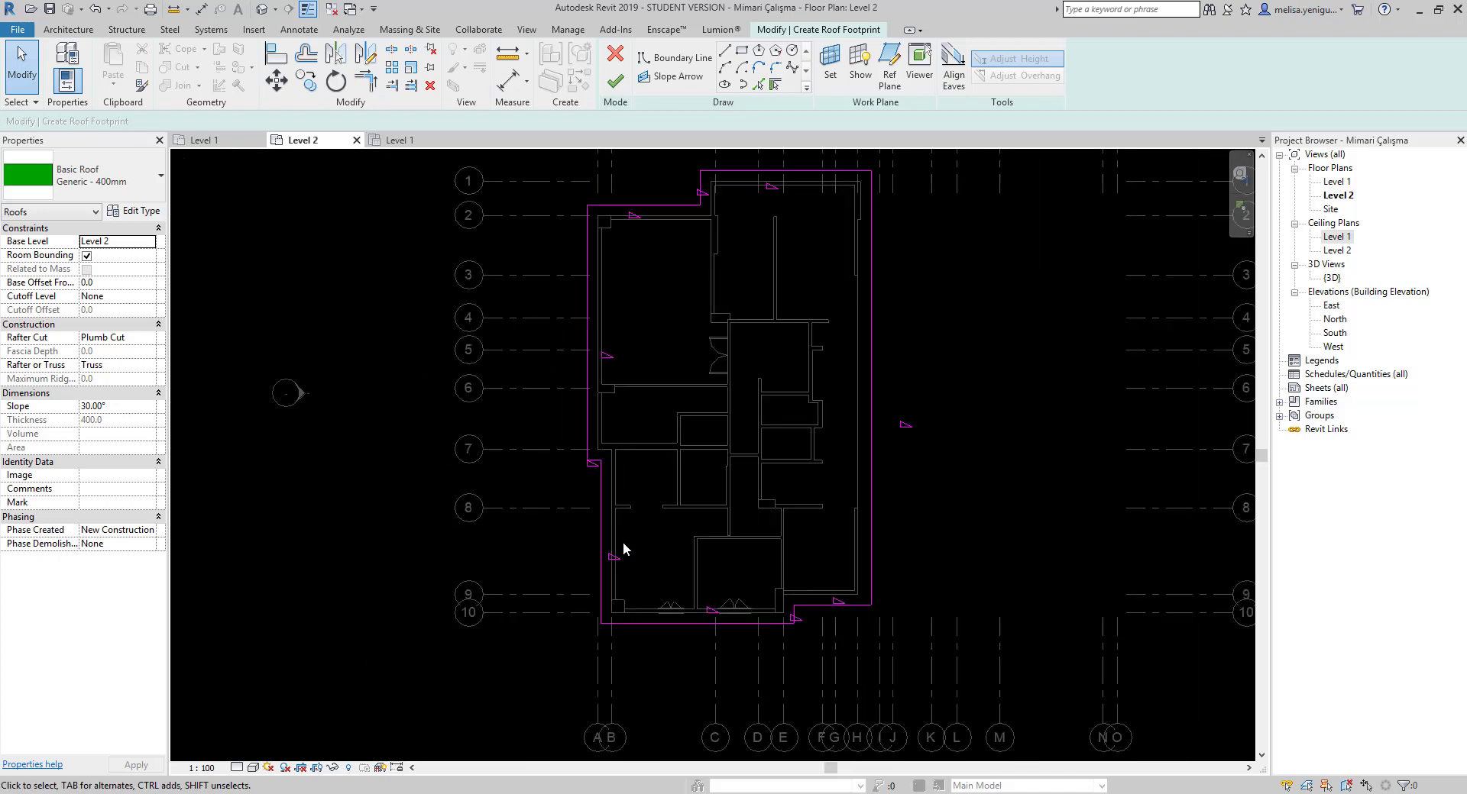
pyautogui.scroll(3, 622, 542)
pyautogui.moveTo(718, 642); pyautogui.dragTo(679, 511, button='middle')
pyautogui.scroll(2, 929, 587)
pyautogui.scroll(1, 907, 543)
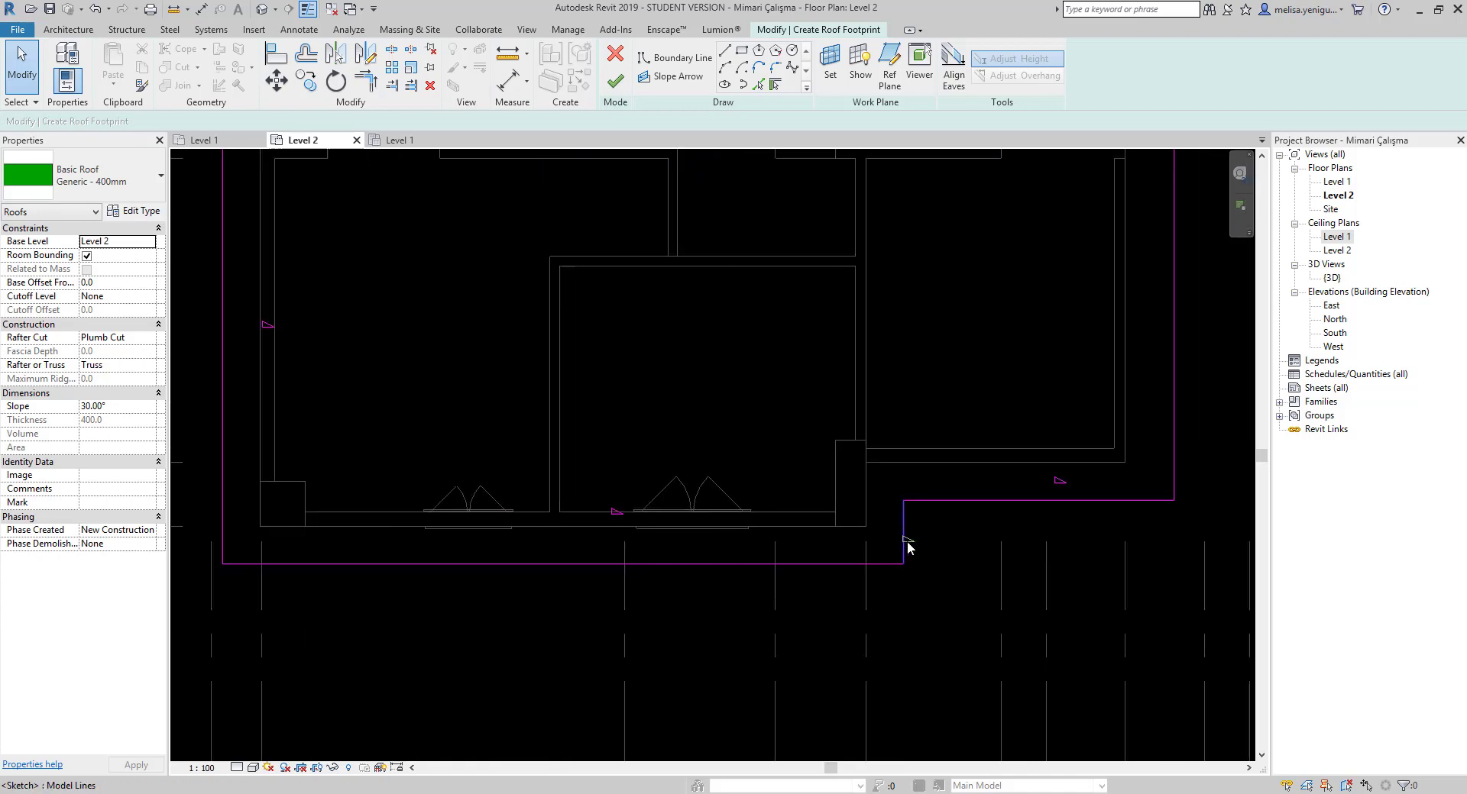
pyautogui.click(903, 542)
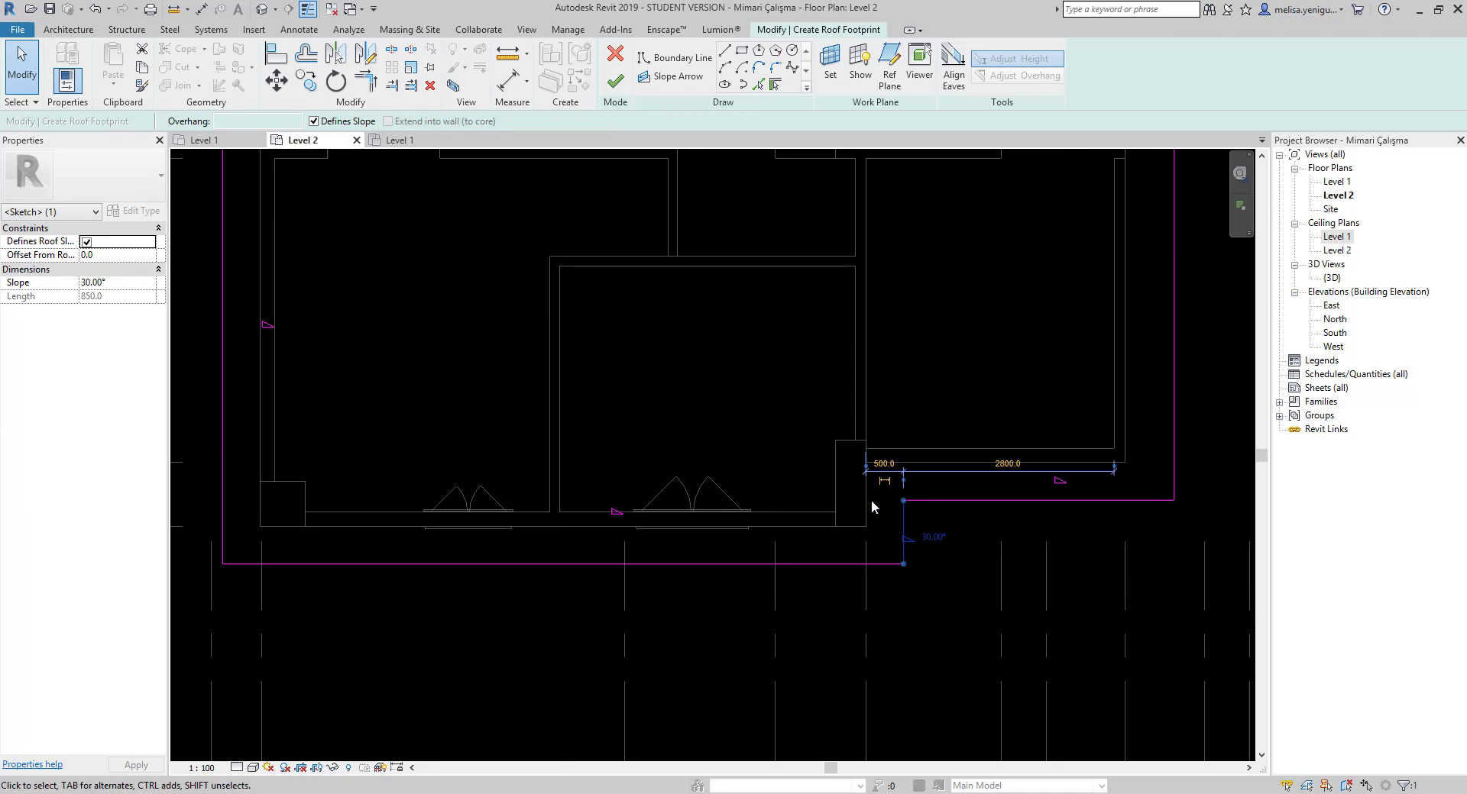
pyautogui.scroll(-3, 869, 593)
pyautogui.scroll(1, 799, 519)
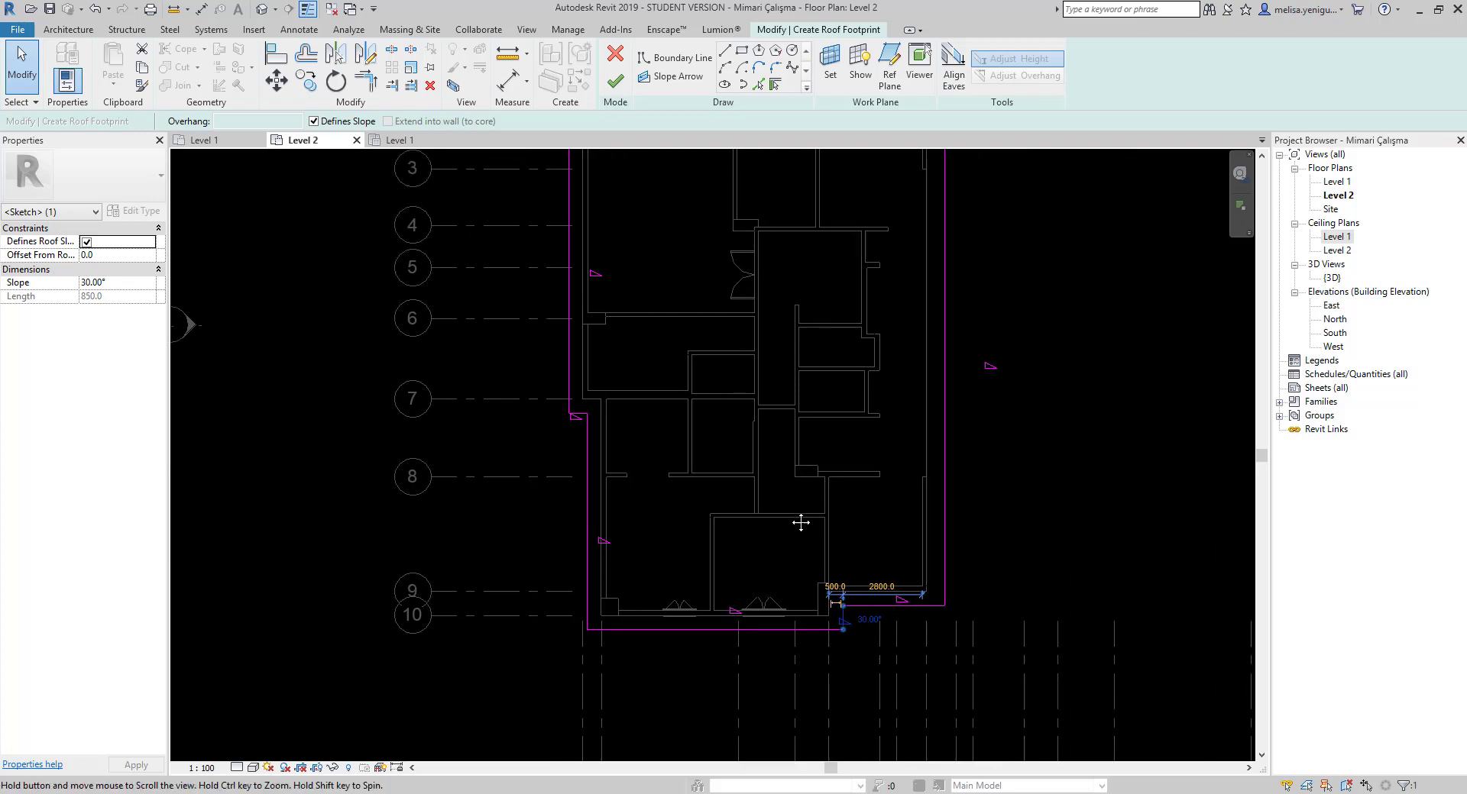
pyautogui.moveTo(821, 359); pyautogui.dragTo(773, 419, button='middle')
pyautogui.scroll(-1, 773, 419)
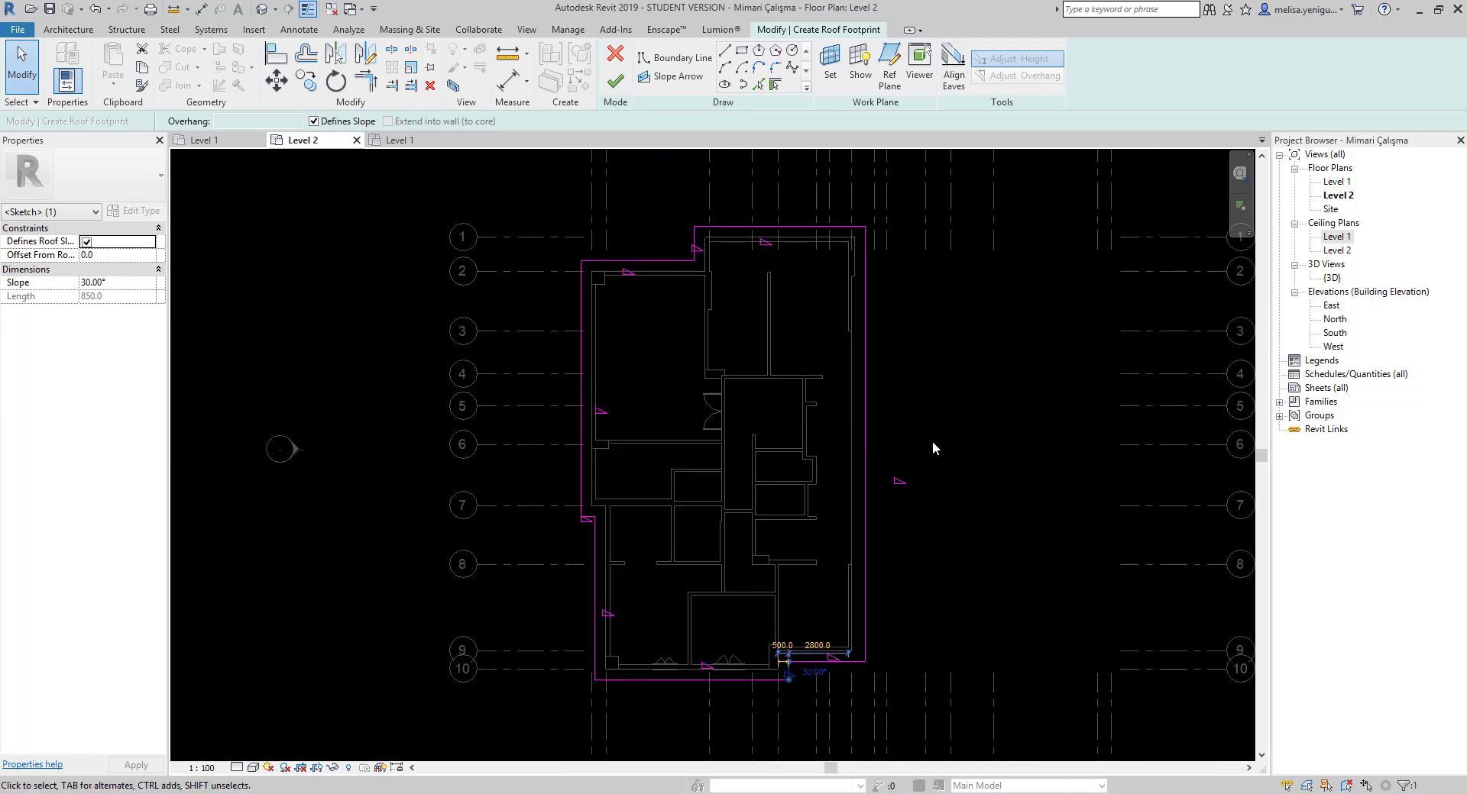
pyautogui.click(919, 391)
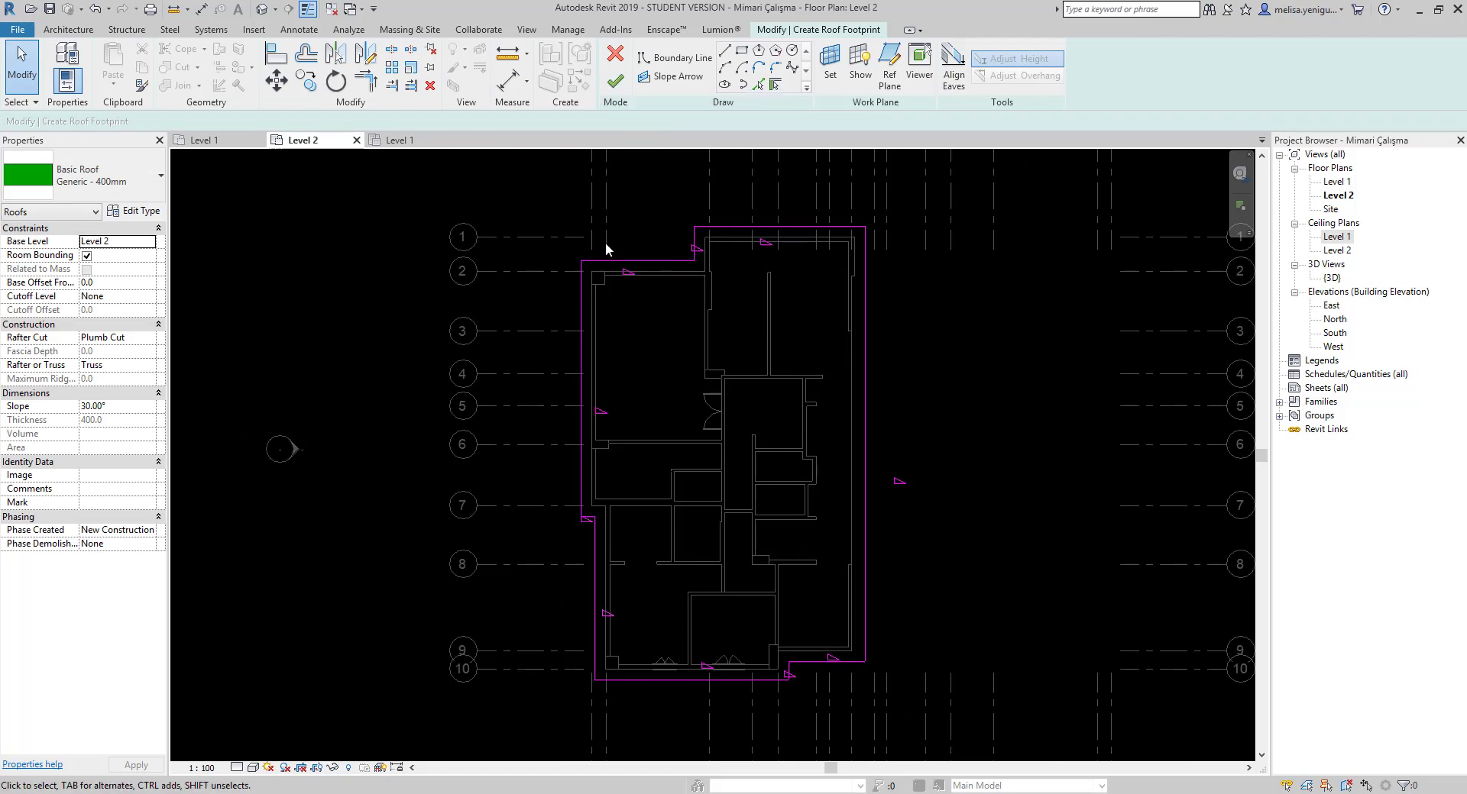
# Finish the footprint into a hipped Generic 400mm roof and view it in 3D.
pyautogui.click(614, 86)
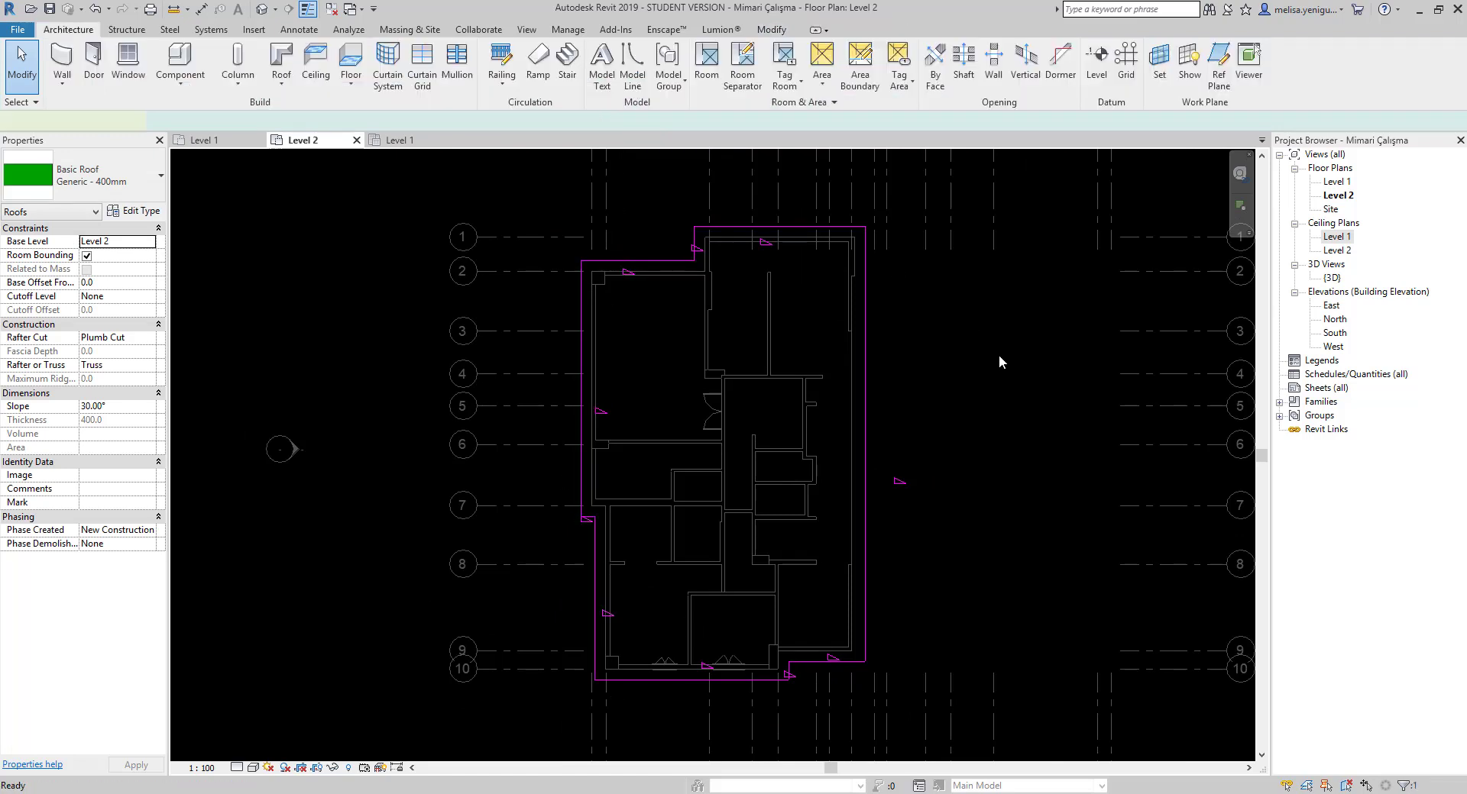
pyautogui.scroll(-2, 658, 386)
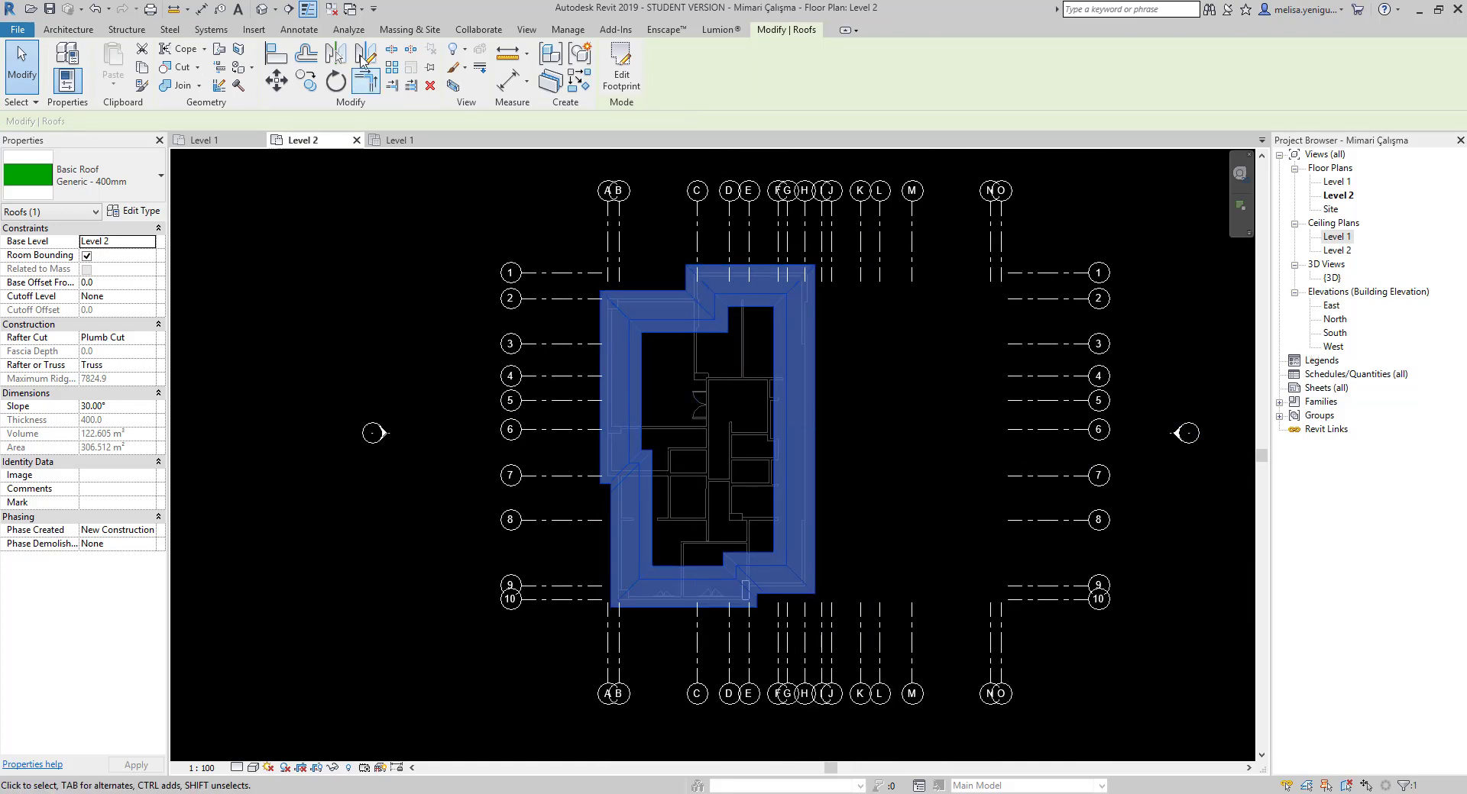
pyautogui.click(262, 9)
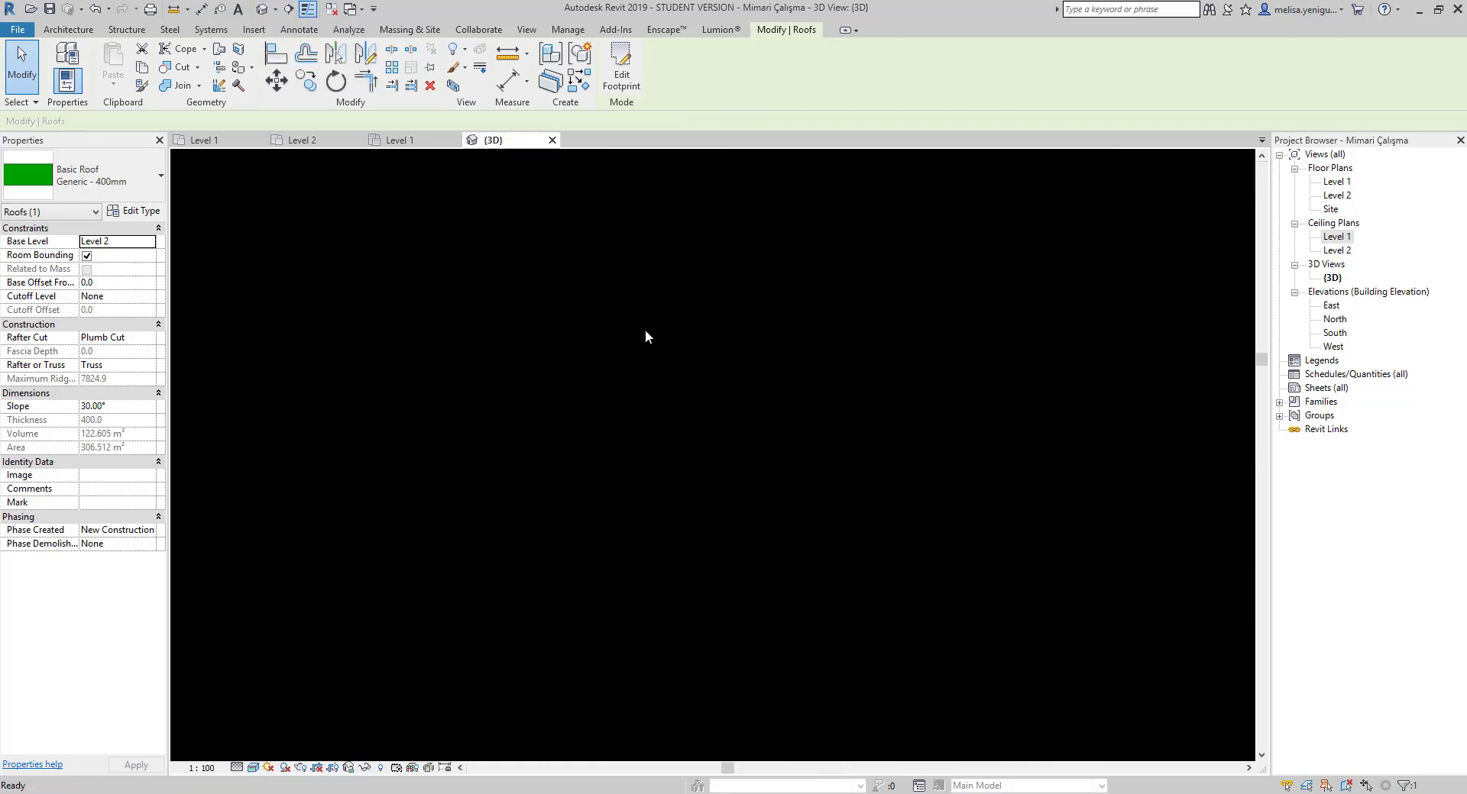
pyautogui.scroll(-2, 787, 412)
pyautogui.keyDown('shift'); pyautogui.moveTo(869, 451); pyautogui.dragTo(1032, 299, button='middle'); pyautogui.keyUp('shift')
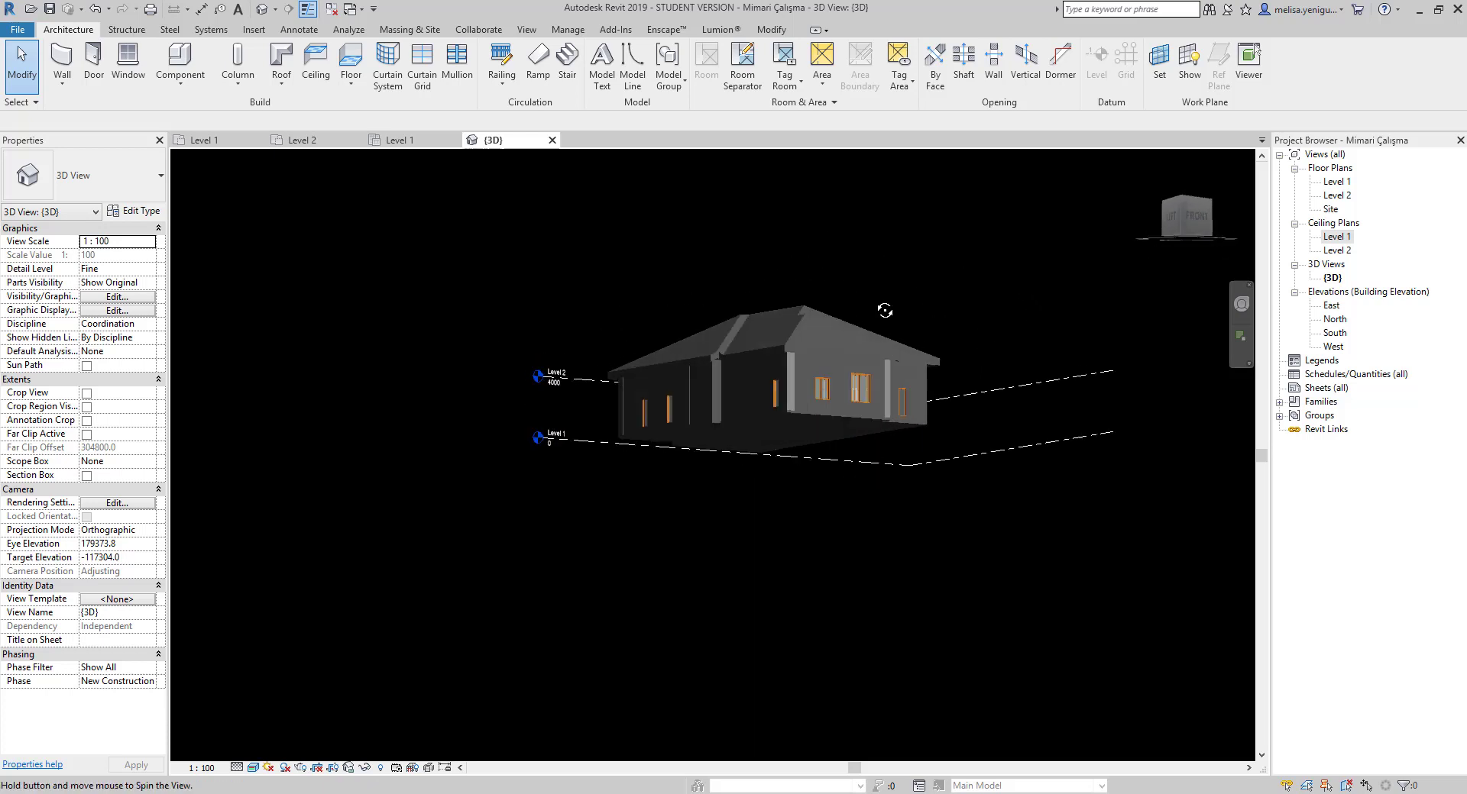
pyautogui.keyDown('shift'); pyautogui.moveTo(1032, 298); pyautogui.dragTo(659, 341, button='middle'); pyautogui.keyUp('shift')
pyautogui.scroll(3, 659, 340)
pyautogui.scroll(2, 737, 504)
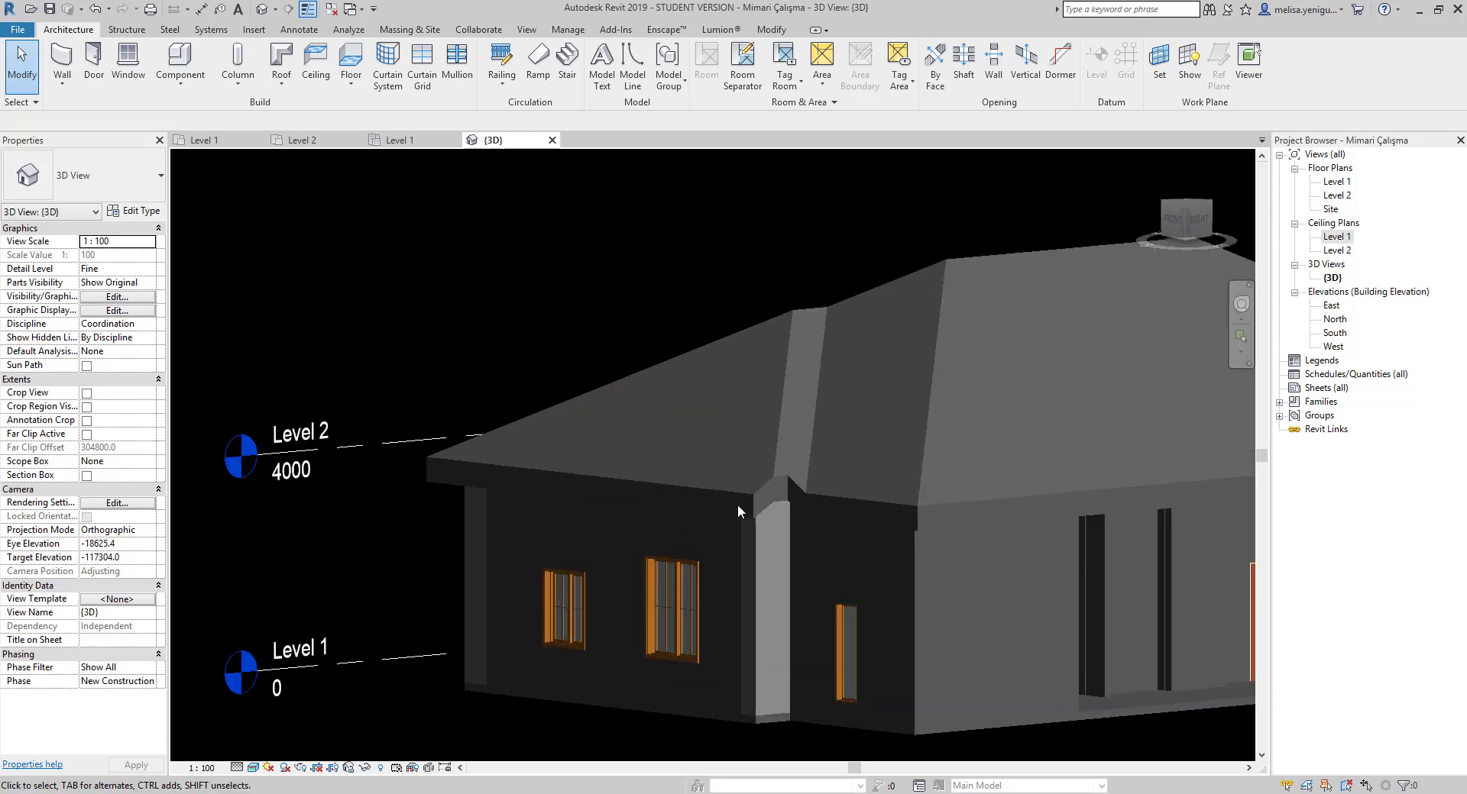
# Select the roof and orbit around the house, then go to the Level 2 floor plan.
pyautogui.click(745, 456)
pyautogui.scroll(-1, 745, 456)
pyautogui.moveTo(745, 456)
pyautogui.keyDown('shift'); pyautogui.mouseDown(button='middle')
pyautogui.moveTo(619, 379)
pyautogui.moveTo(946, 426)
pyautogui.mouseUp(button='middle'); pyautogui.keyUp('shift')
pyautogui.scroll(3, 945, 426)
pyautogui.scroll(2, 864, 487)
pyautogui.scroll(-4, 865, 488)
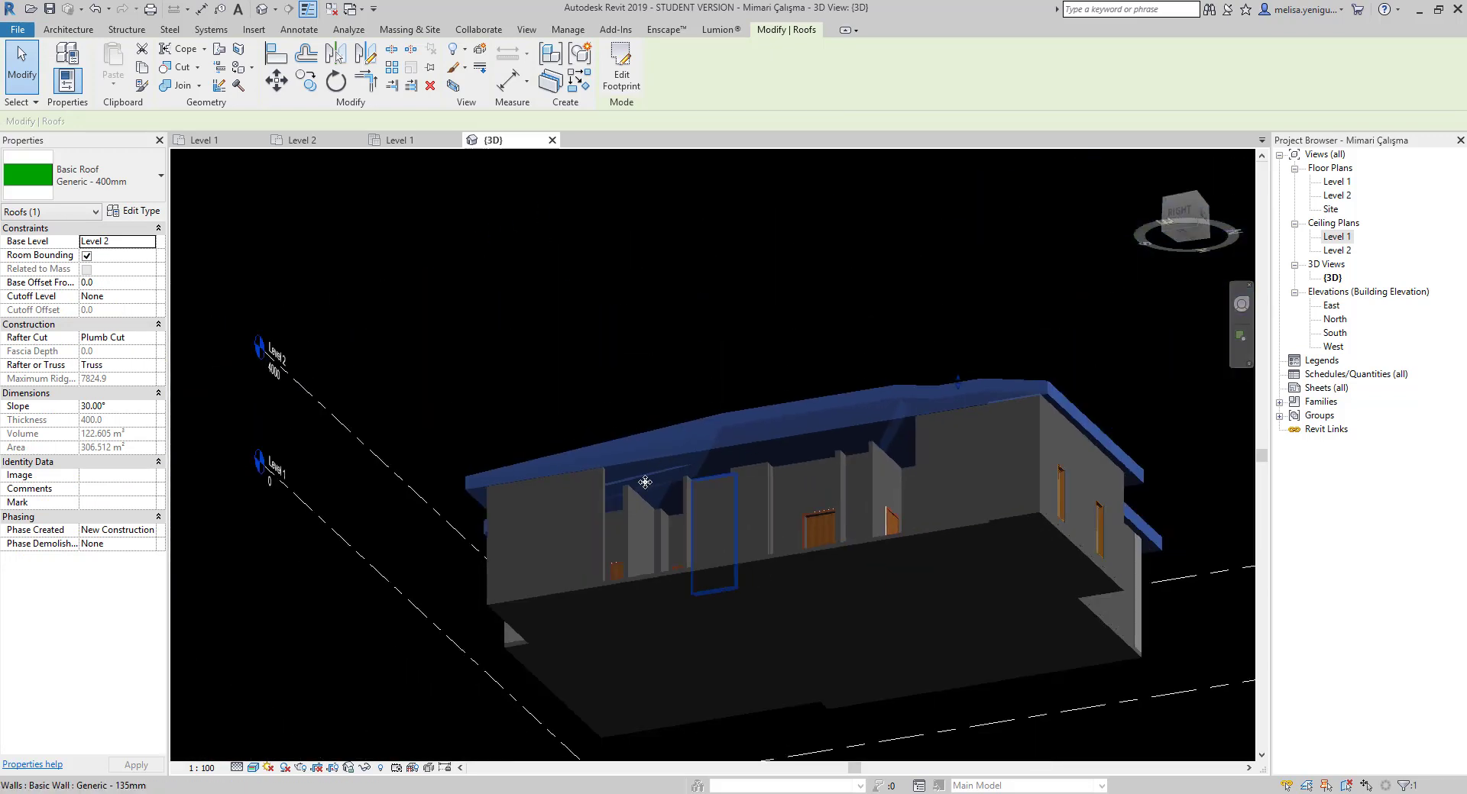
pyautogui.moveTo(864, 487)
pyautogui.keyDown('shift'); pyautogui.mouseDown(button='middle')
pyautogui.moveTo(684, 619)
pyautogui.moveTo(884, 710)
pyautogui.moveTo(866, 713)
pyautogui.moveTo(897, 598)
pyautogui.mouseUp(button='middle'); pyautogui.keyUp('shift')
pyautogui.scroll(1, 699, 615)
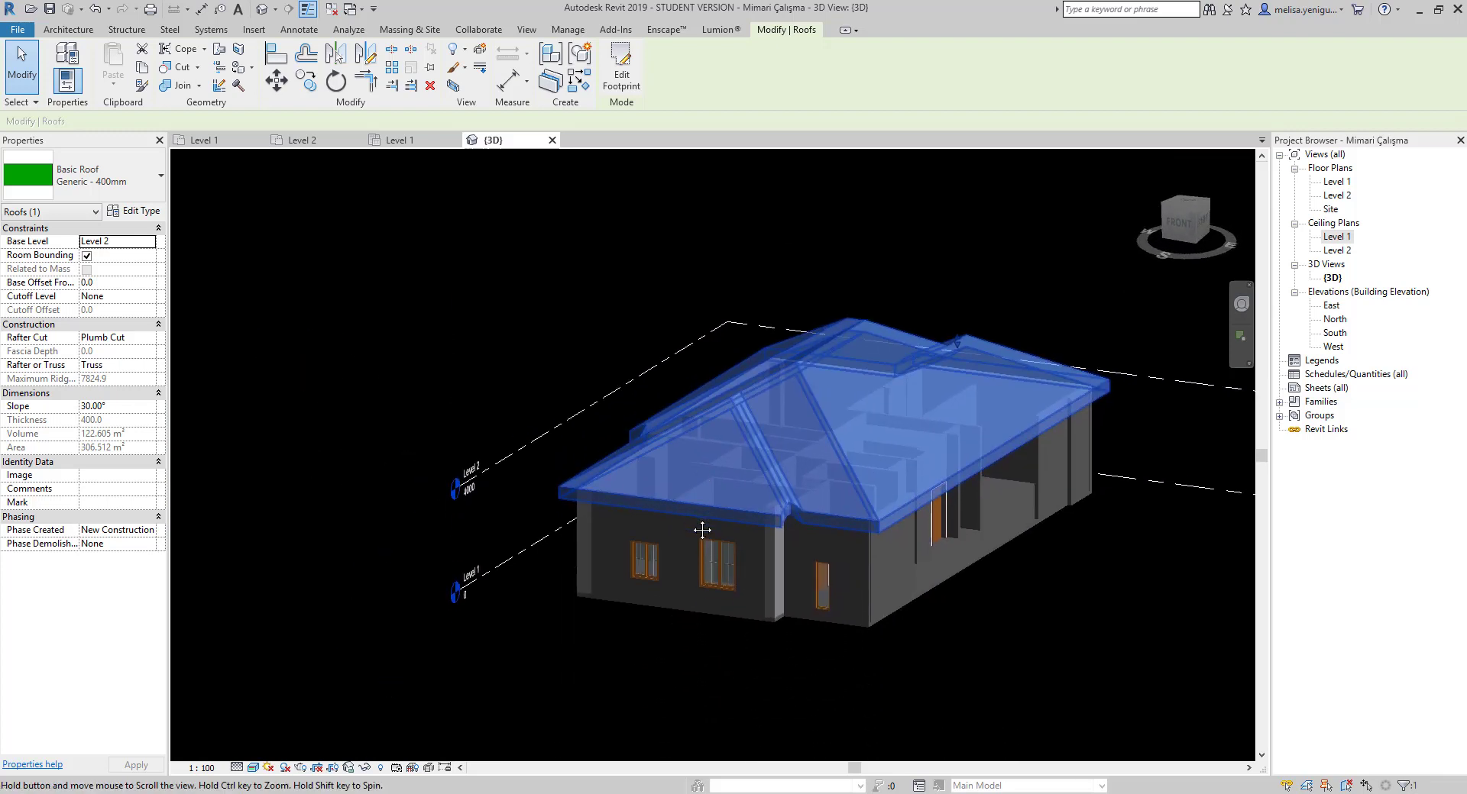
pyautogui.scroll(2, 697, 611)
pyautogui.scroll(-3, 589, 409)
pyautogui.scroll(-1, 722, 433)
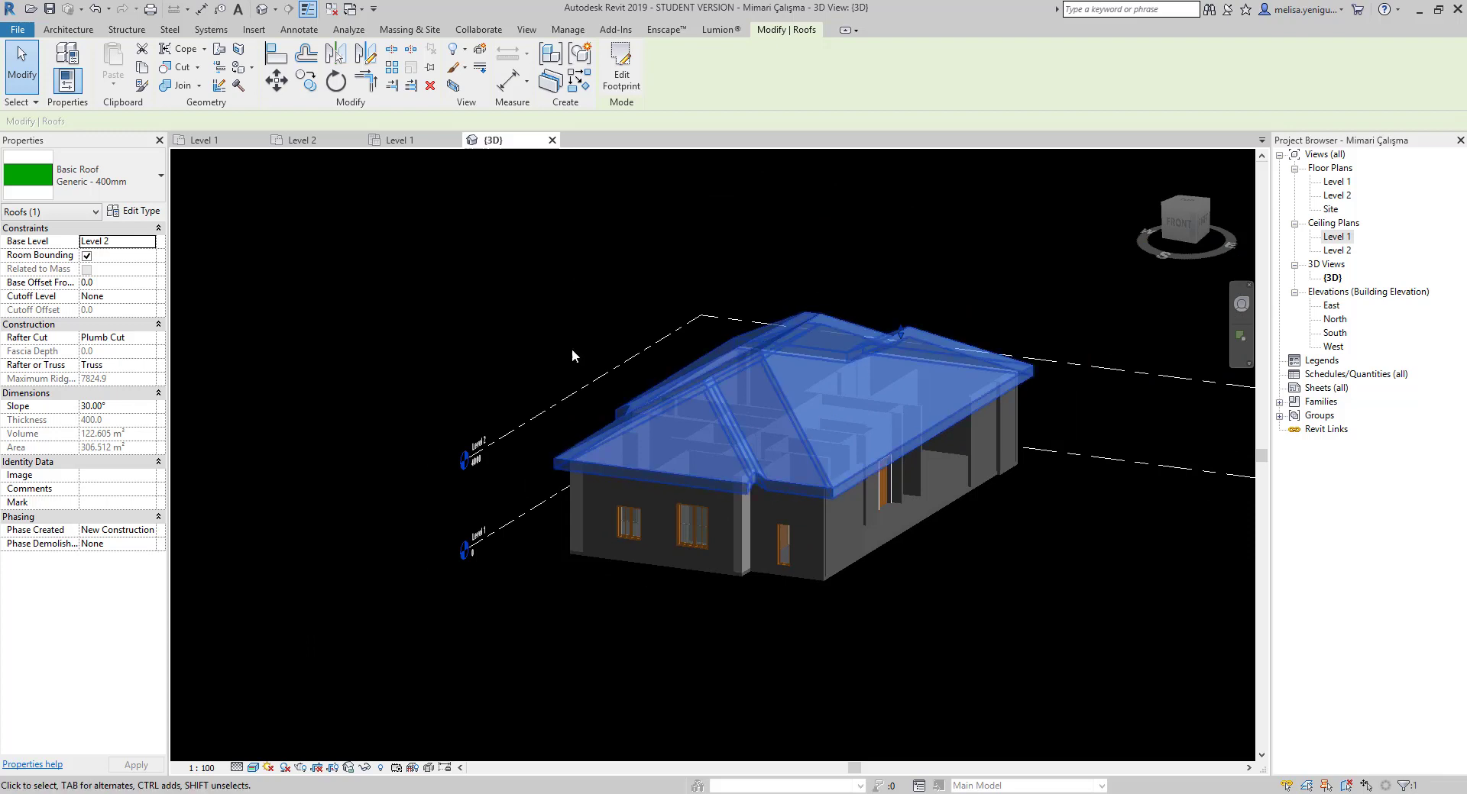
pyautogui.click(304, 140)
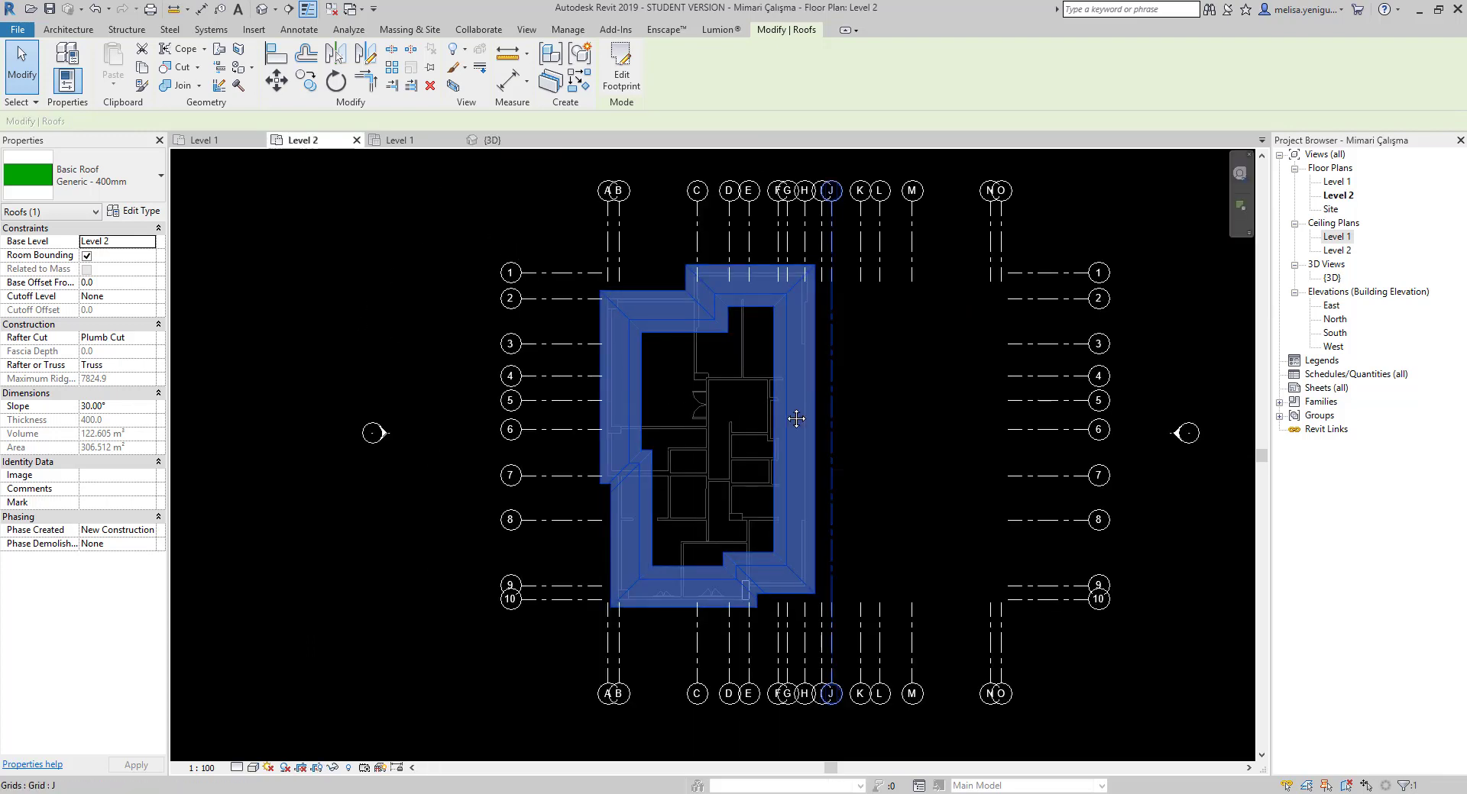
# Turn off Defines Slope on the right footprint edge, finish the roof, and view the gable in 3D.
pyautogui.moveTo(886, 420)
pyautogui.mouseDown(button='middle')
pyautogui.moveTo(776, 421)
pyautogui.moveTo(804, 365)
pyautogui.mouseUp(button='middle')
pyautogui.scroll(1, 664, 344)
pyautogui.click(784, 381)
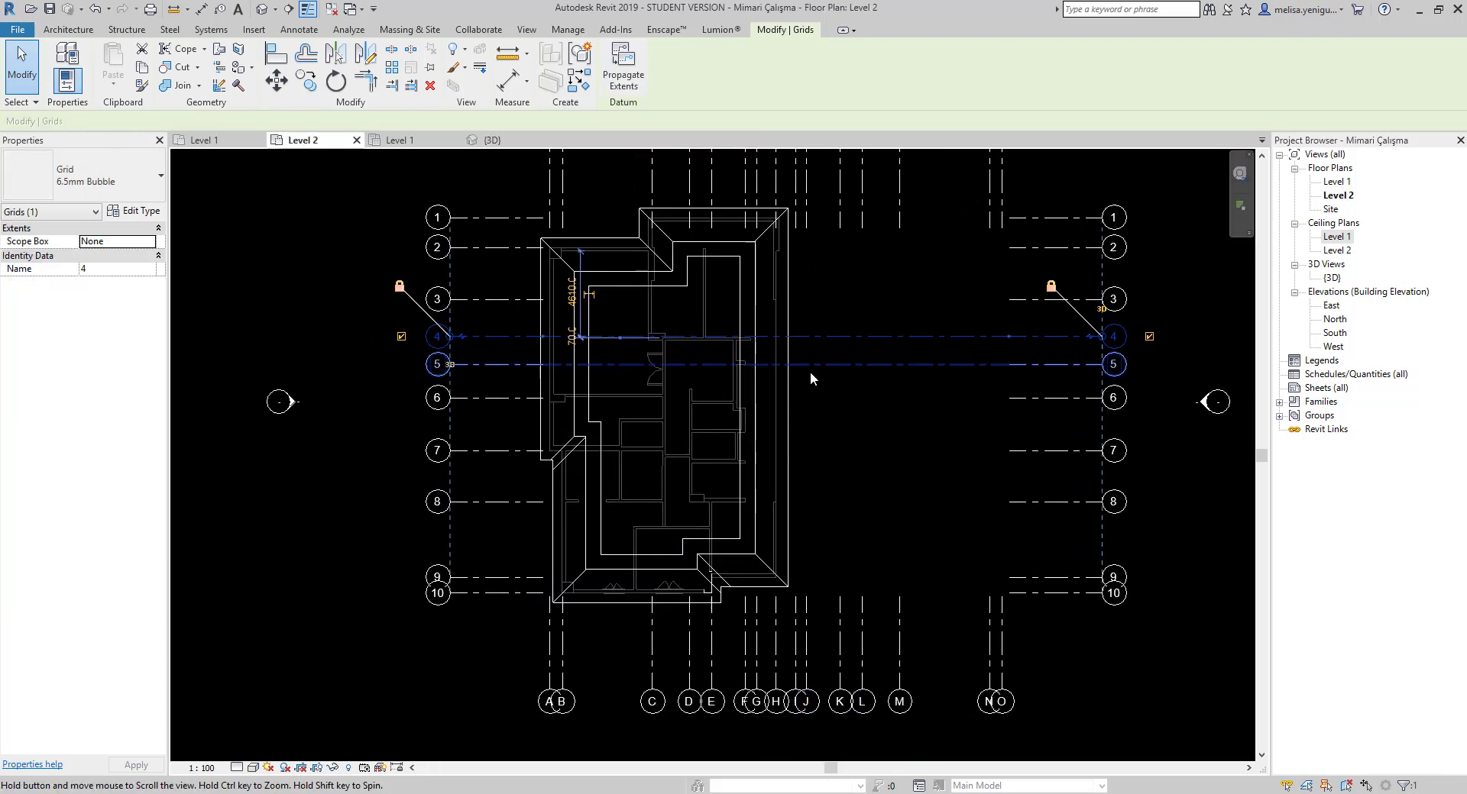
pyautogui.click(789, 388)
pyautogui.doubleClick(803, 440)
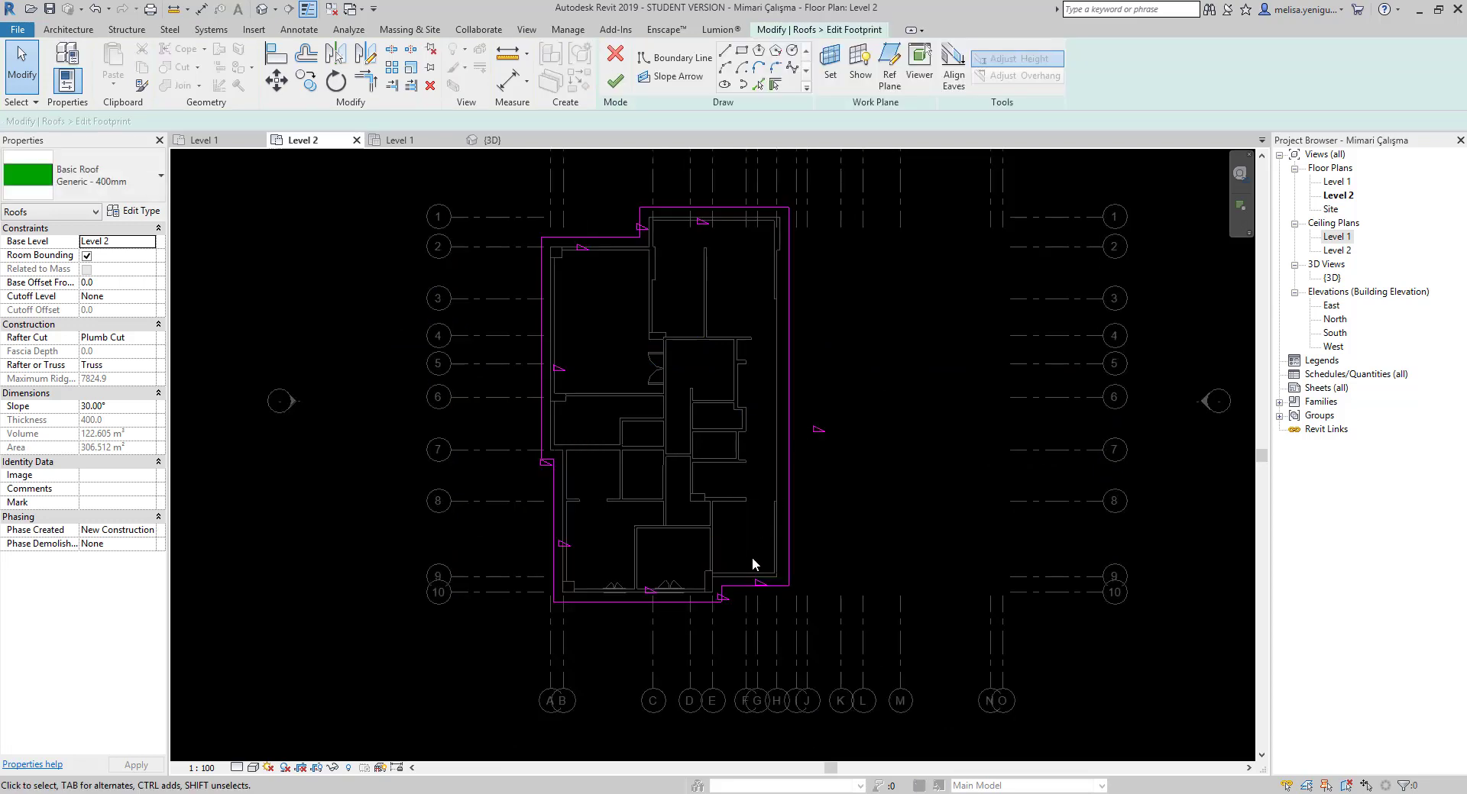
pyautogui.scroll(1, 752, 557)
pyautogui.moveTo(801, 428); pyautogui.dragTo(789, 475, button='middle')
pyautogui.click(786, 443)
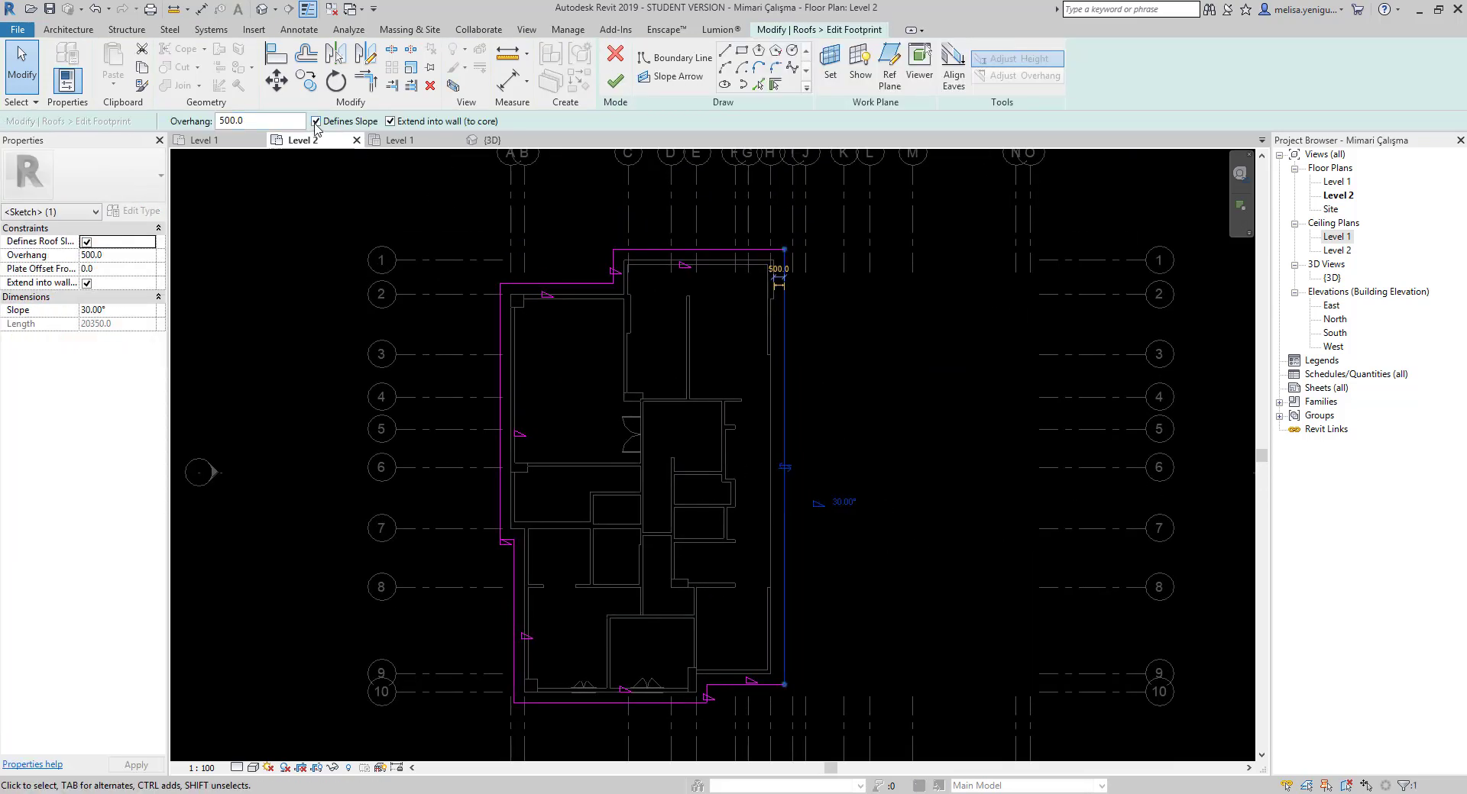
pyautogui.click(315, 122)
pyautogui.click(615, 80)
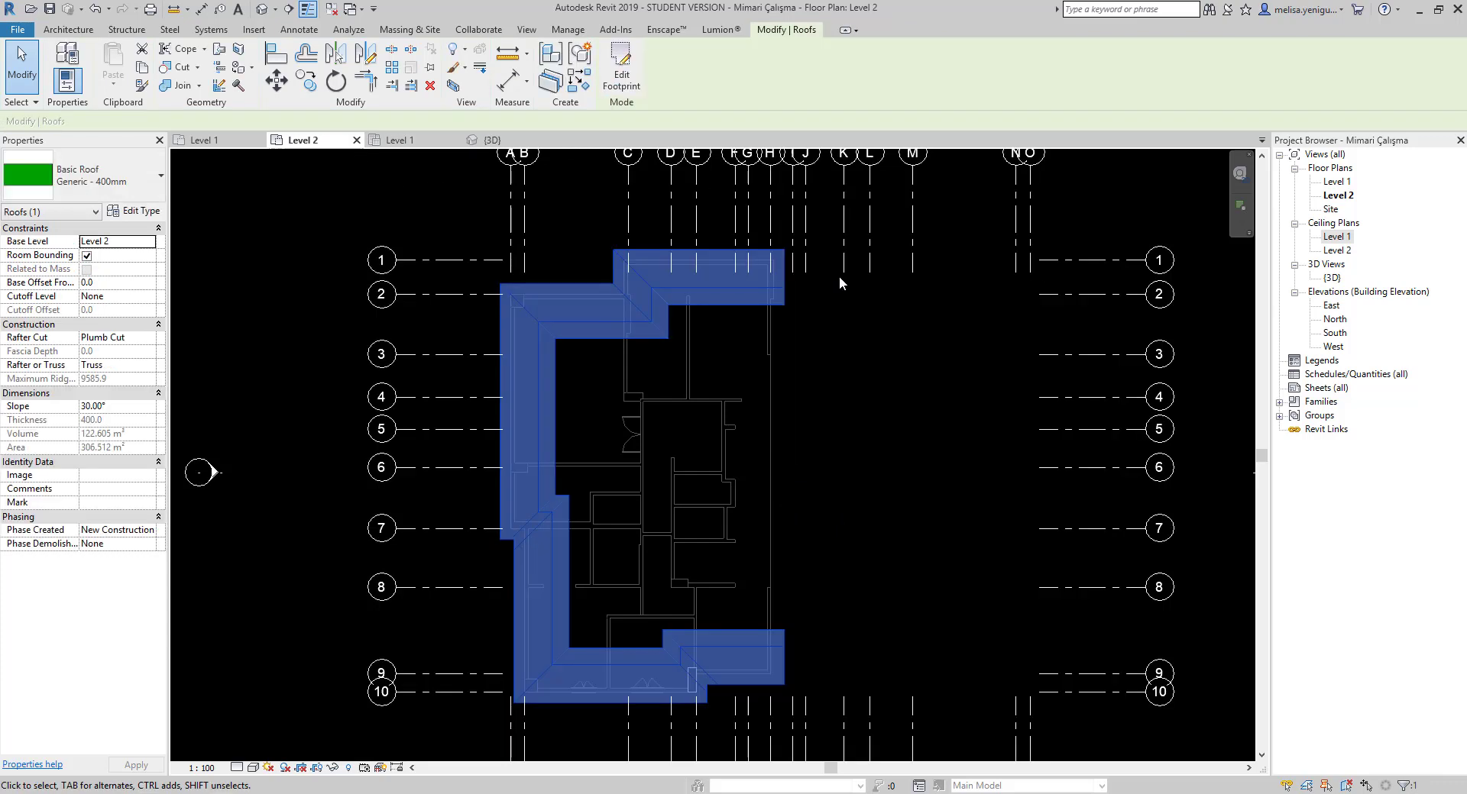
pyautogui.click(262, 12)
pyautogui.moveTo(982, 515)
pyautogui.keyDown('shift'); pyautogui.mouseDown(button='middle')
pyautogui.moveTo(877, 419)
pyautogui.moveTo(731, 452)
pyautogui.mouseUp(button='middle'); pyautogui.keyUp('shift')
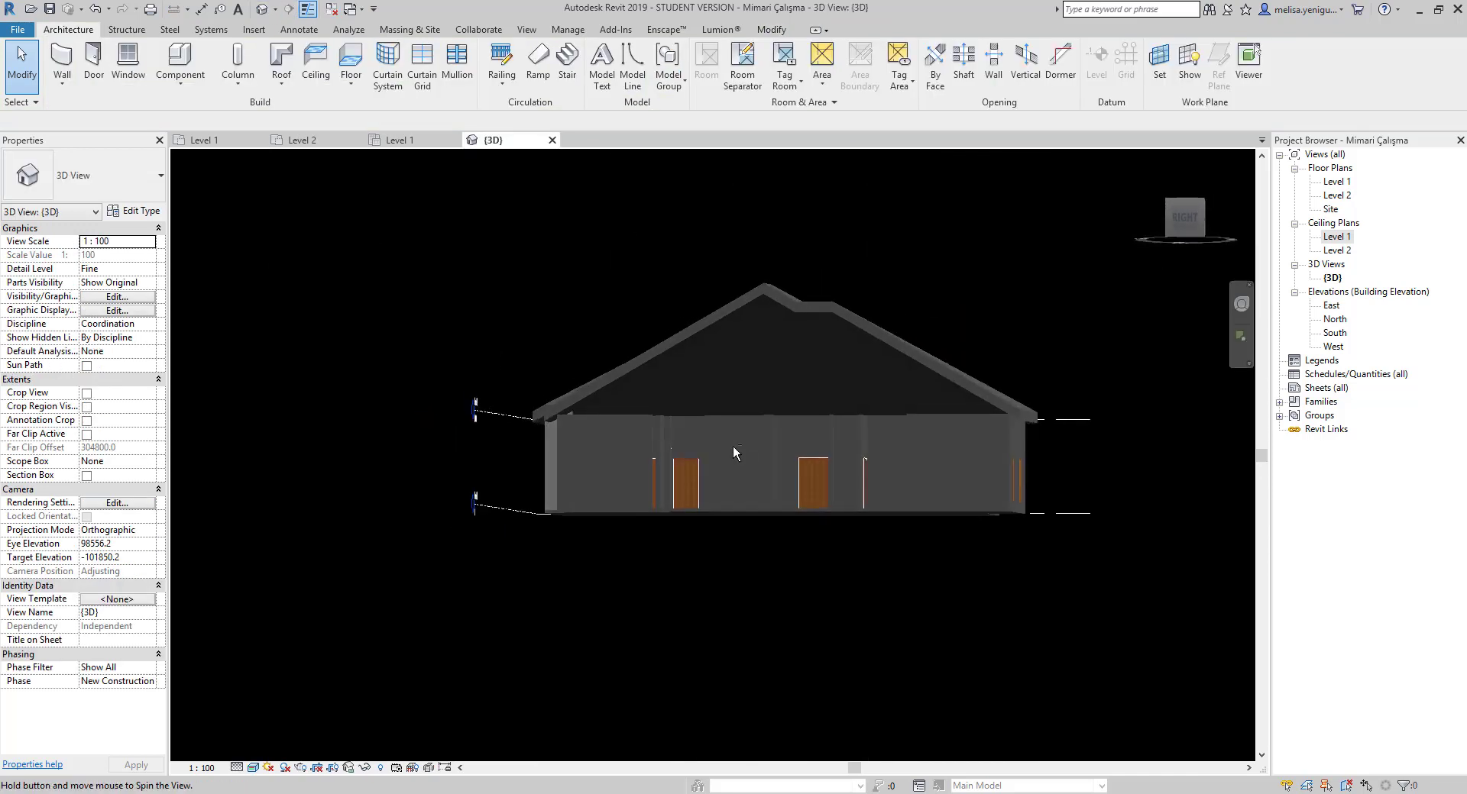
# Select the right, left and third gable-end walls together.
pyautogui.scroll(3, 878, 451)
pyautogui.click(993, 455)
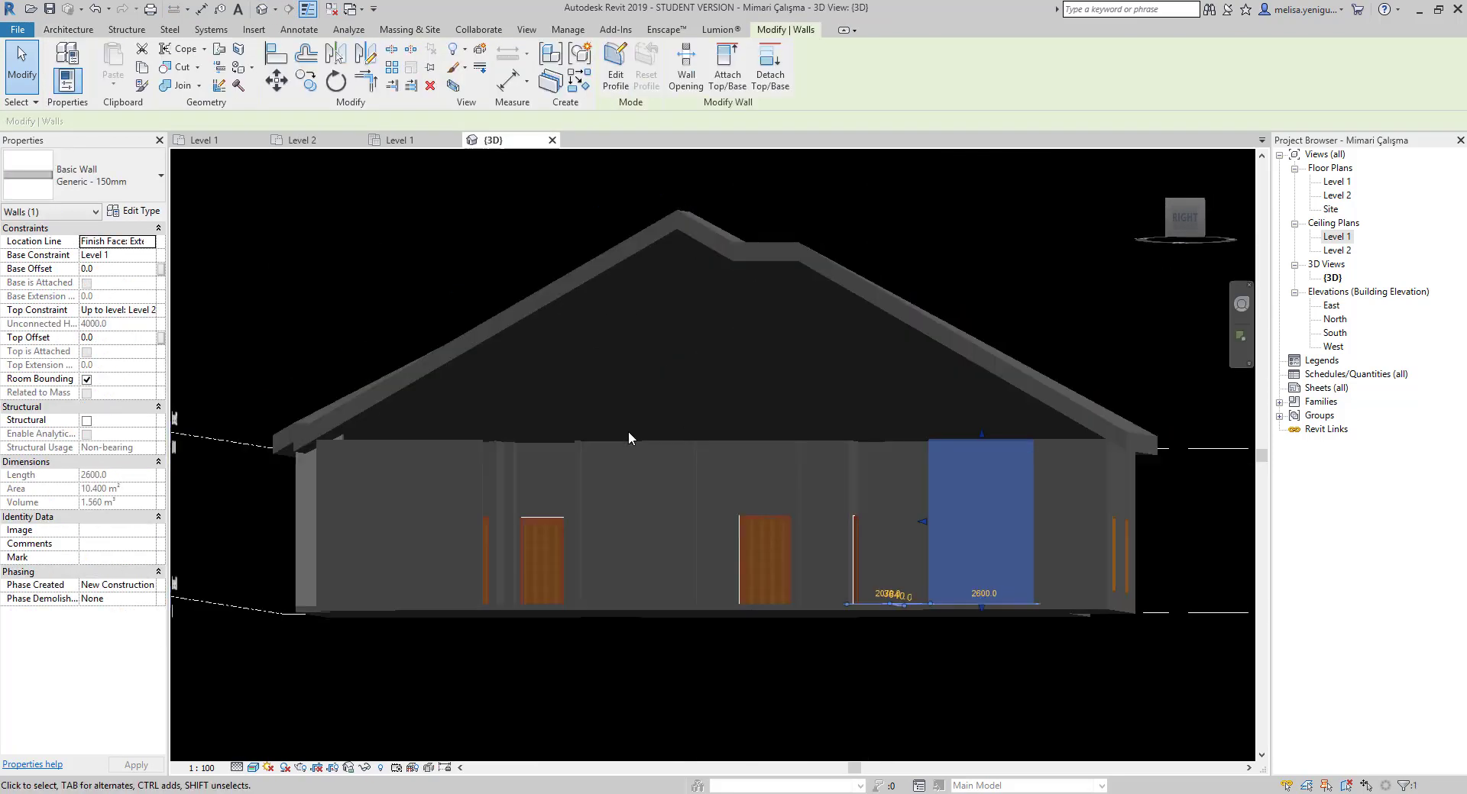
pyautogui.scroll(-1, 628, 431)
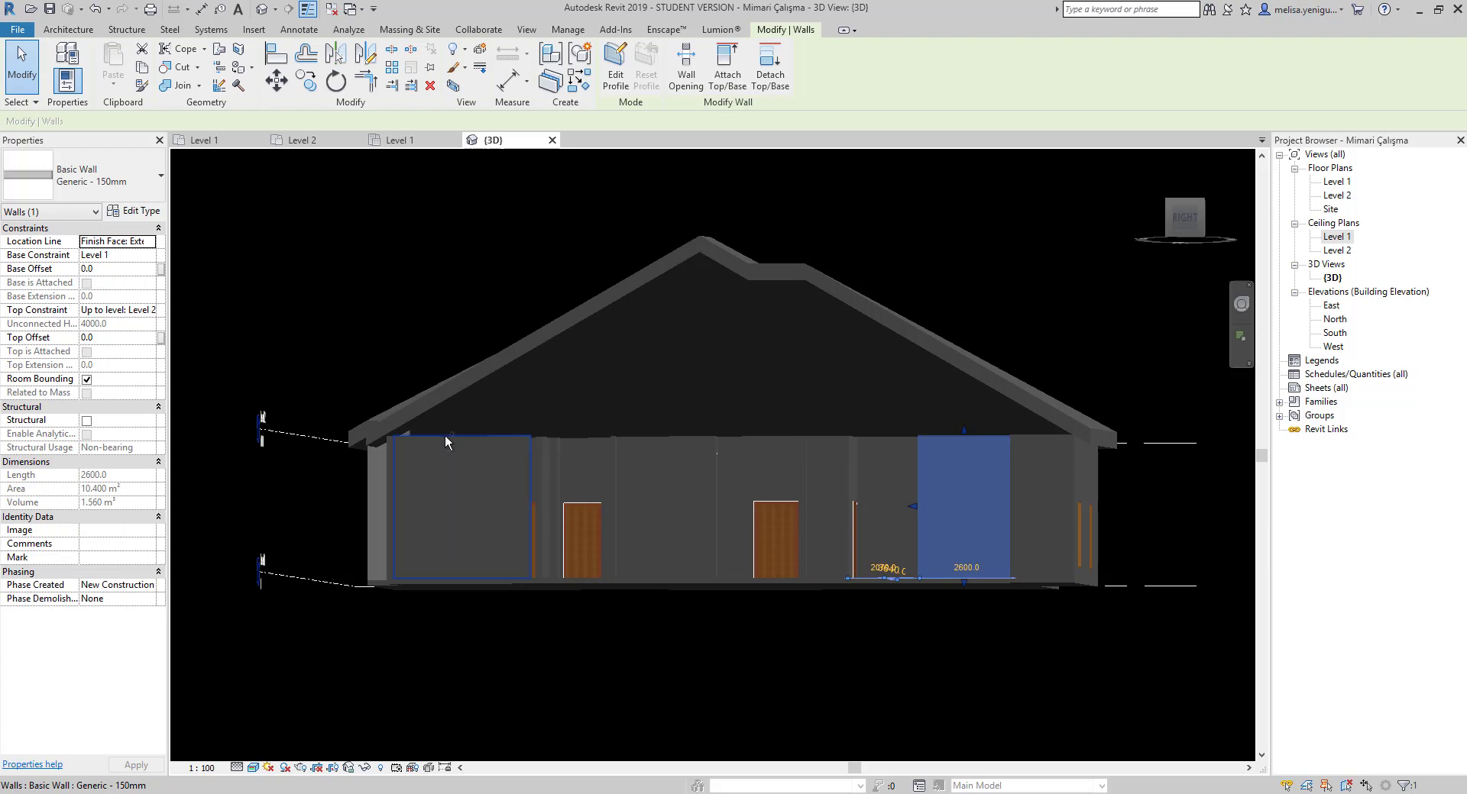
pyautogui.keyDown('ctrl'); pyautogui.click(446, 441); pyautogui.keyUp('ctrl')
pyautogui.scroll(-1, 794, 496)
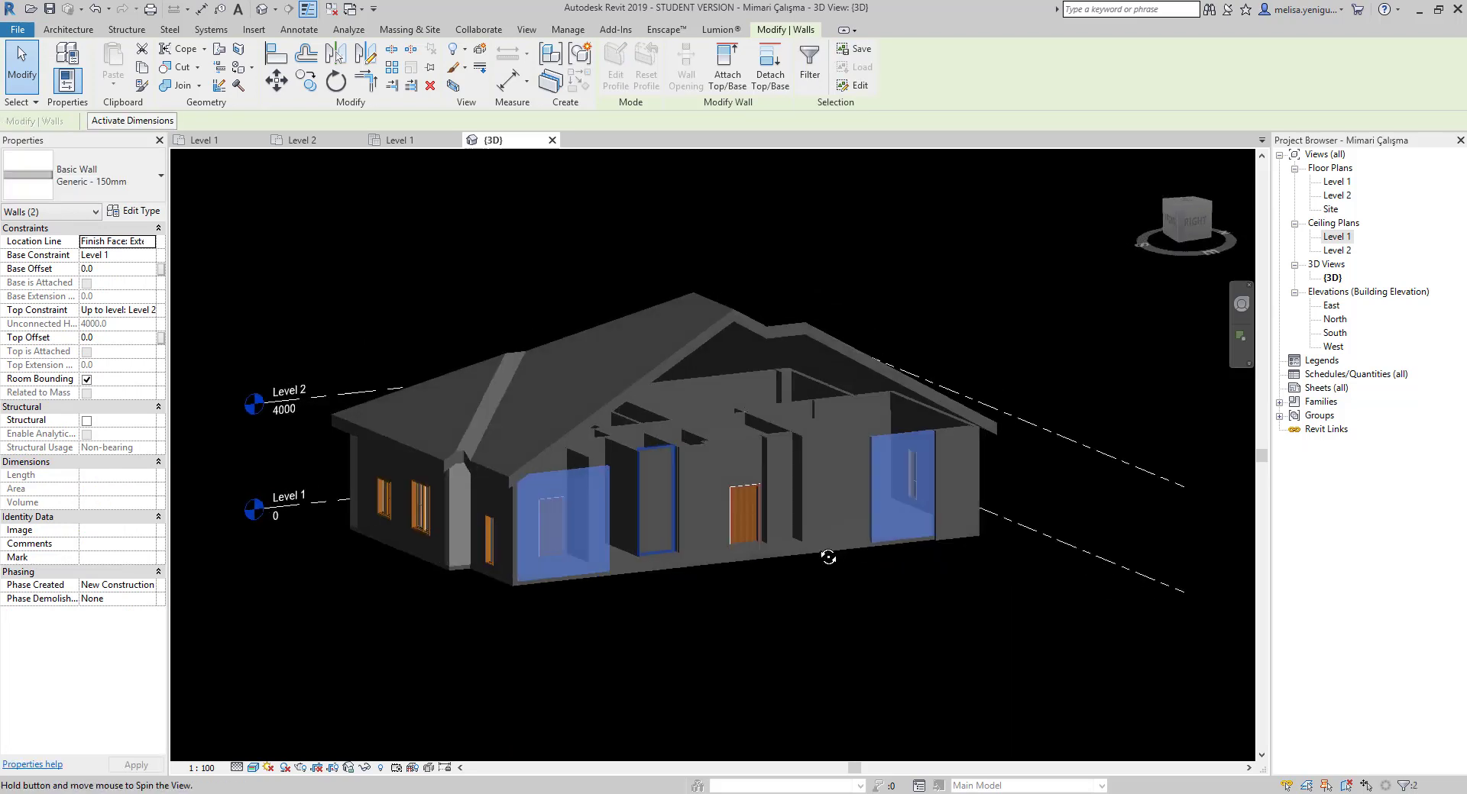
pyautogui.keyDown('shift'); pyautogui.moveTo(690, 469); pyautogui.dragTo(906, 455, button='middle'); pyautogui.keyUp('shift')
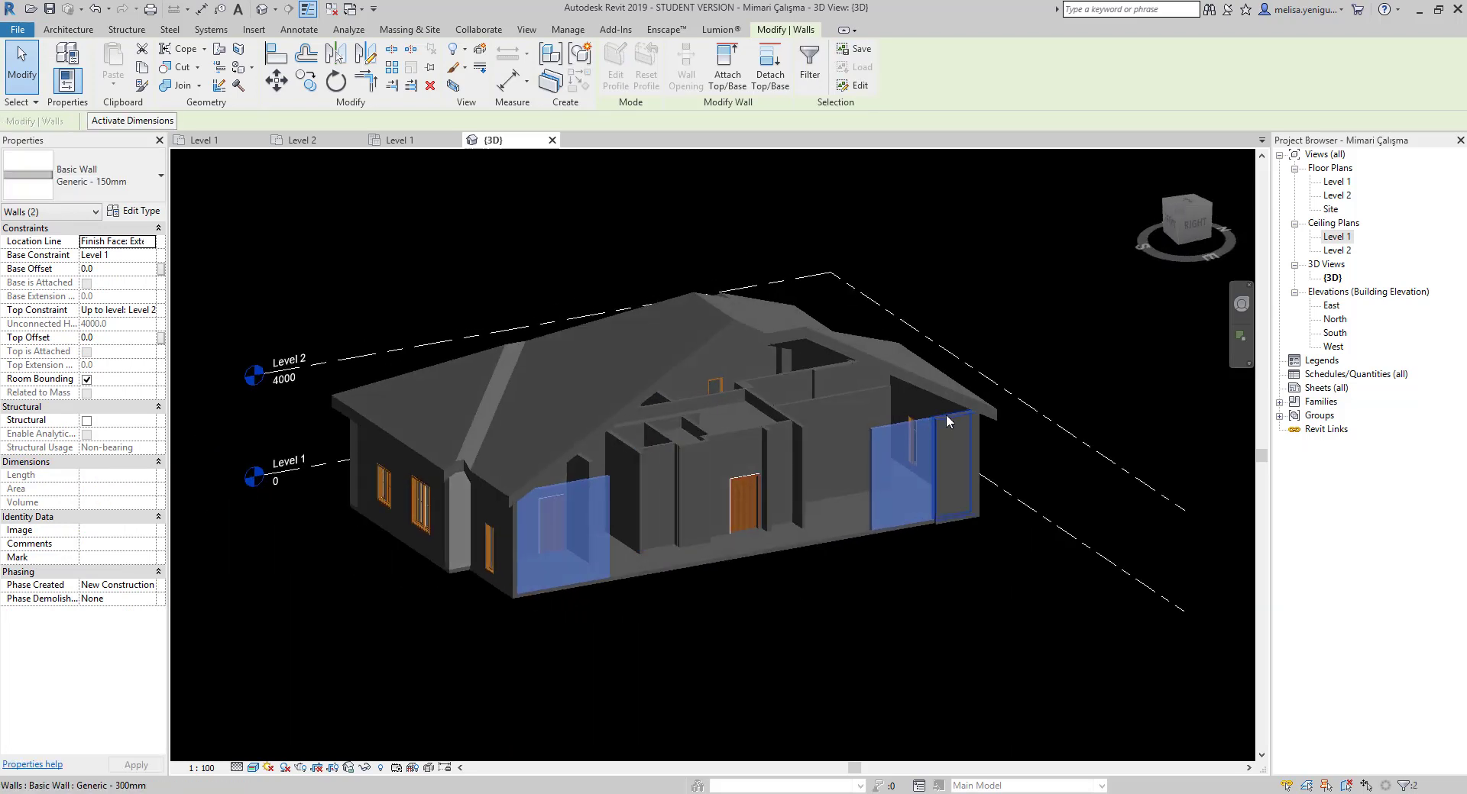
pyautogui.scroll(1, 947, 414)
pyautogui.keyDown('ctrl'); pyautogui.click(951, 440); pyautogui.keyUp('ctrl')
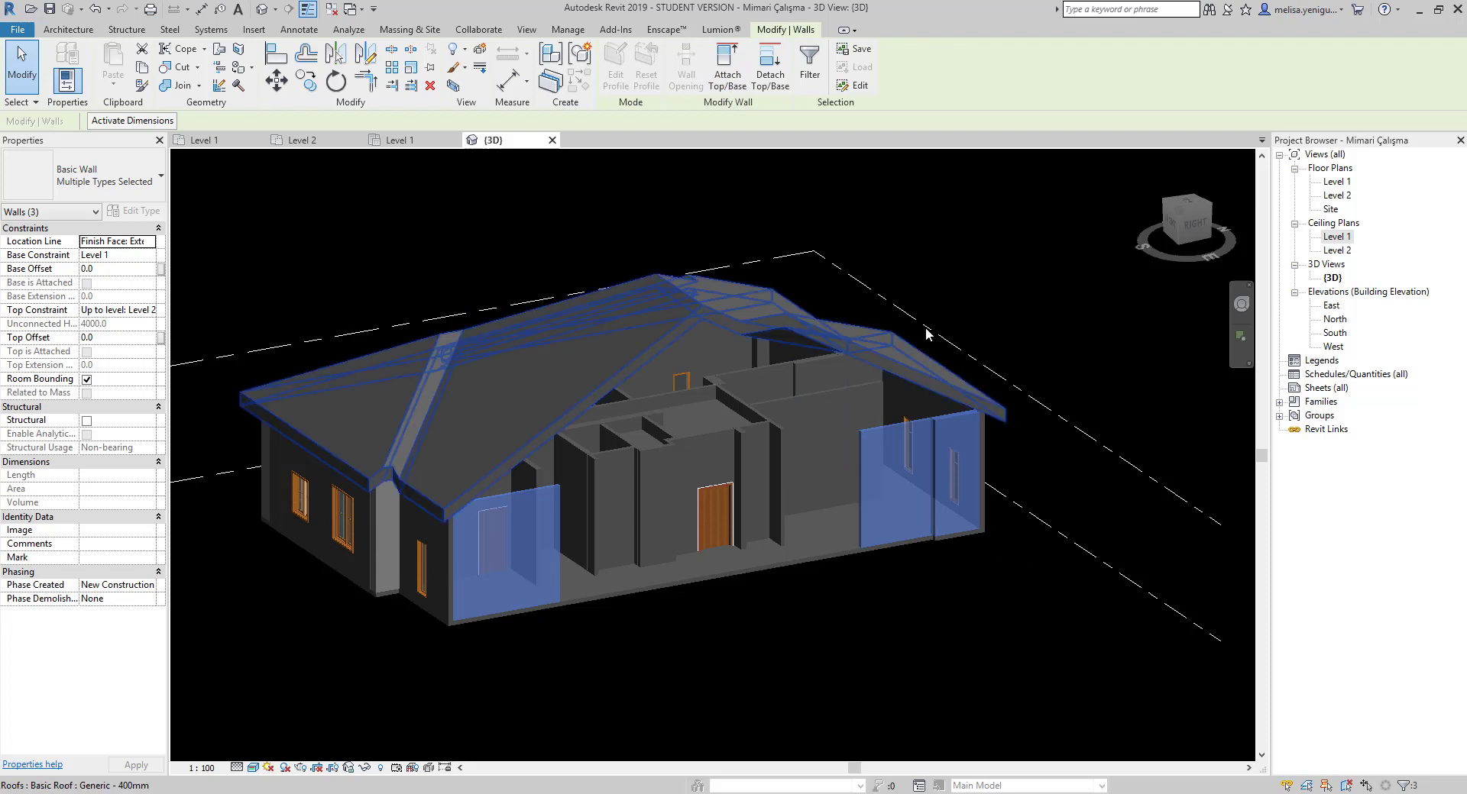
# Attach the selected walls' tops to the roof and check them from several angles.
pyautogui.click(729, 64)
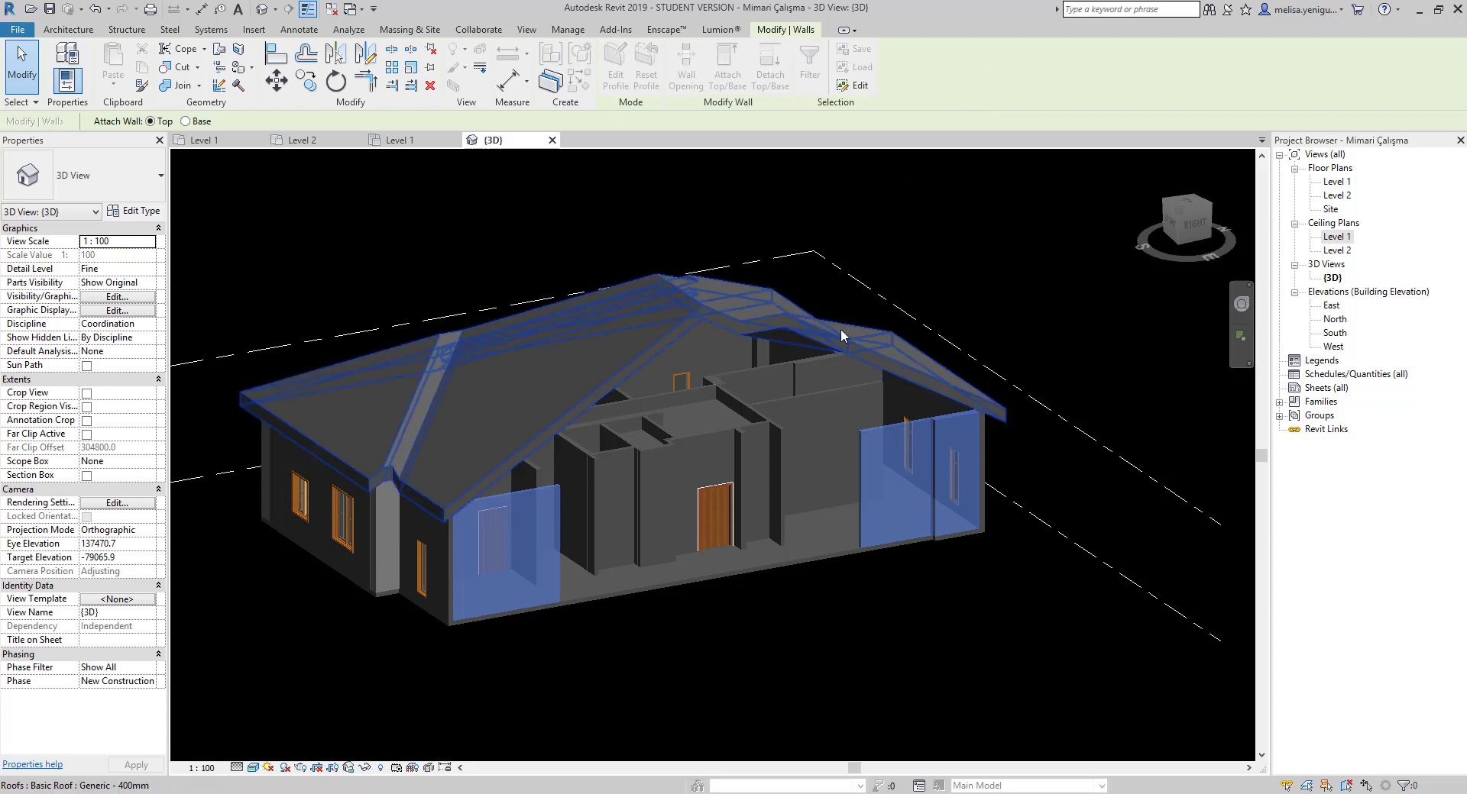
pyautogui.click(814, 330)
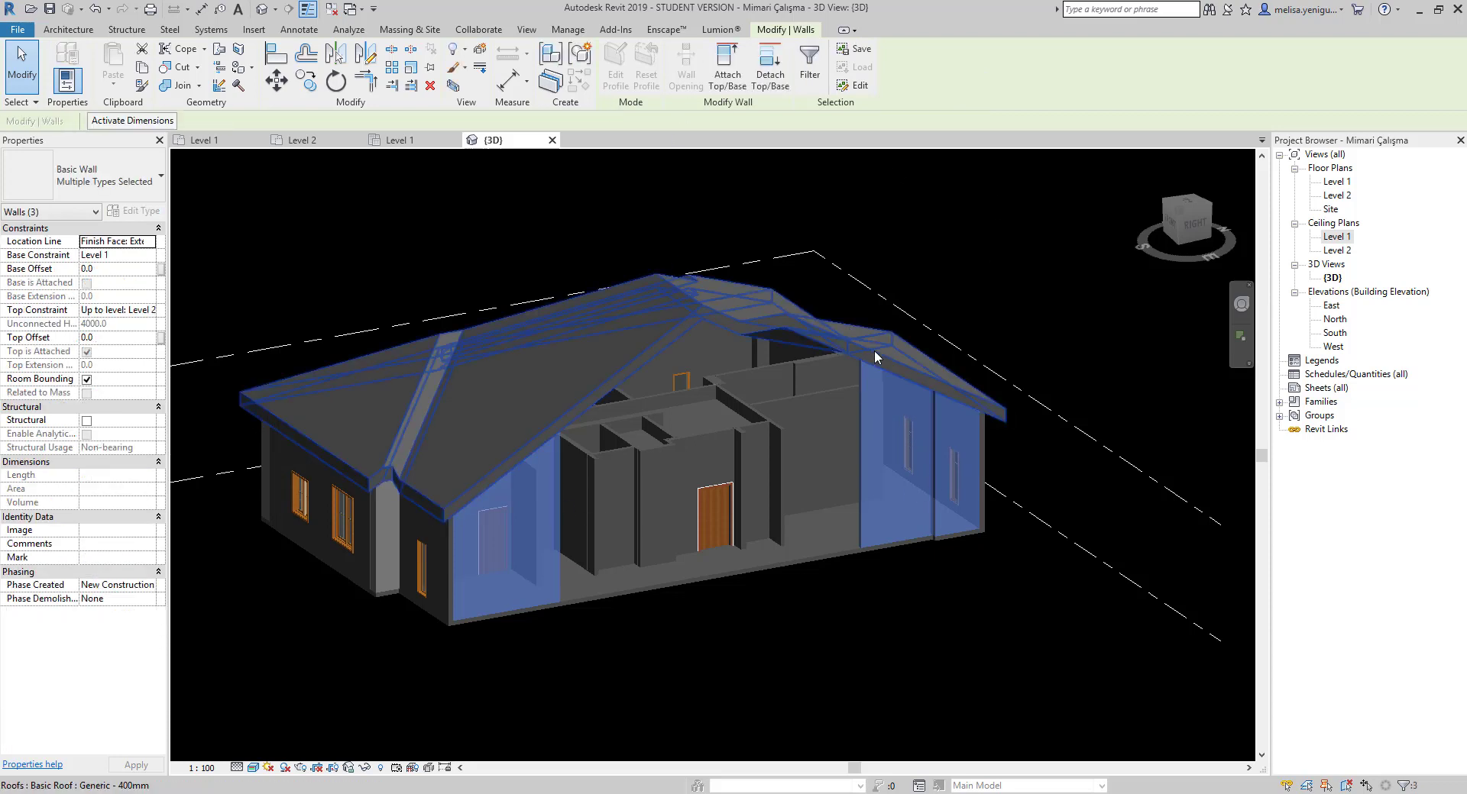
pyautogui.moveTo(810, 427)
pyautogui.keyDown('shift'); pyautogui.mouseDown(button='middle')
pyautogui.moveTo(798, 472)
pyautogui.moveTo(856, 469)
pyautogui.mouseUp(button='middle'); pyautogui.keyUp('shift')
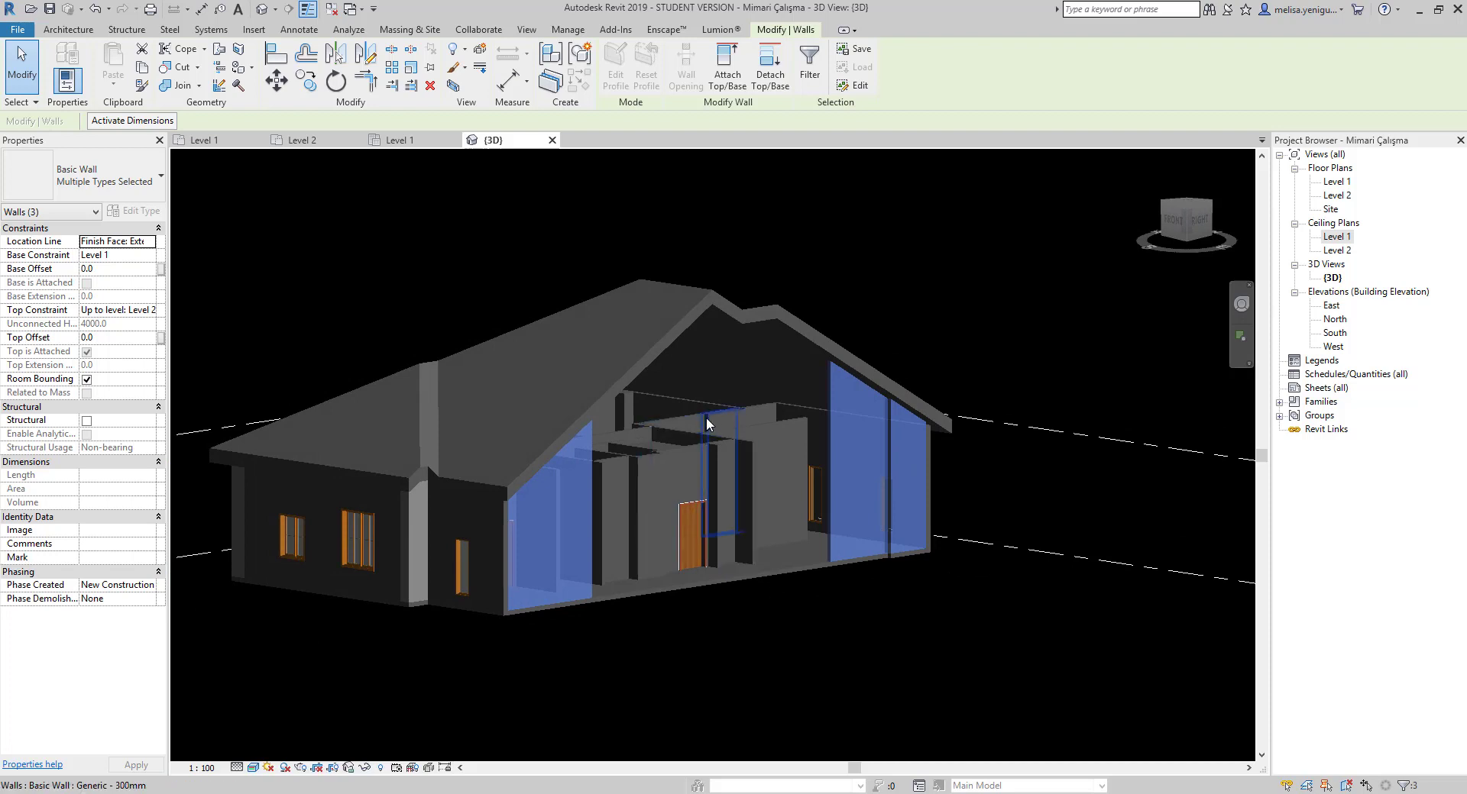
pyautogui.moveTo(795, 419)
pyautogui.keyDown('shift'); pyautogui.mouseDown(button='middle')
pyautogui.moveTo(510, 426)
pyautogui.moveTo(416, 379)
pyautogui.moveTo(759, 402)
pyautogui.moveTo(691, 455)
pyautogui.moveTo(682, 348)
pyautogui.mouseUp(button='middle'); pyautogui.keyUp('shift')
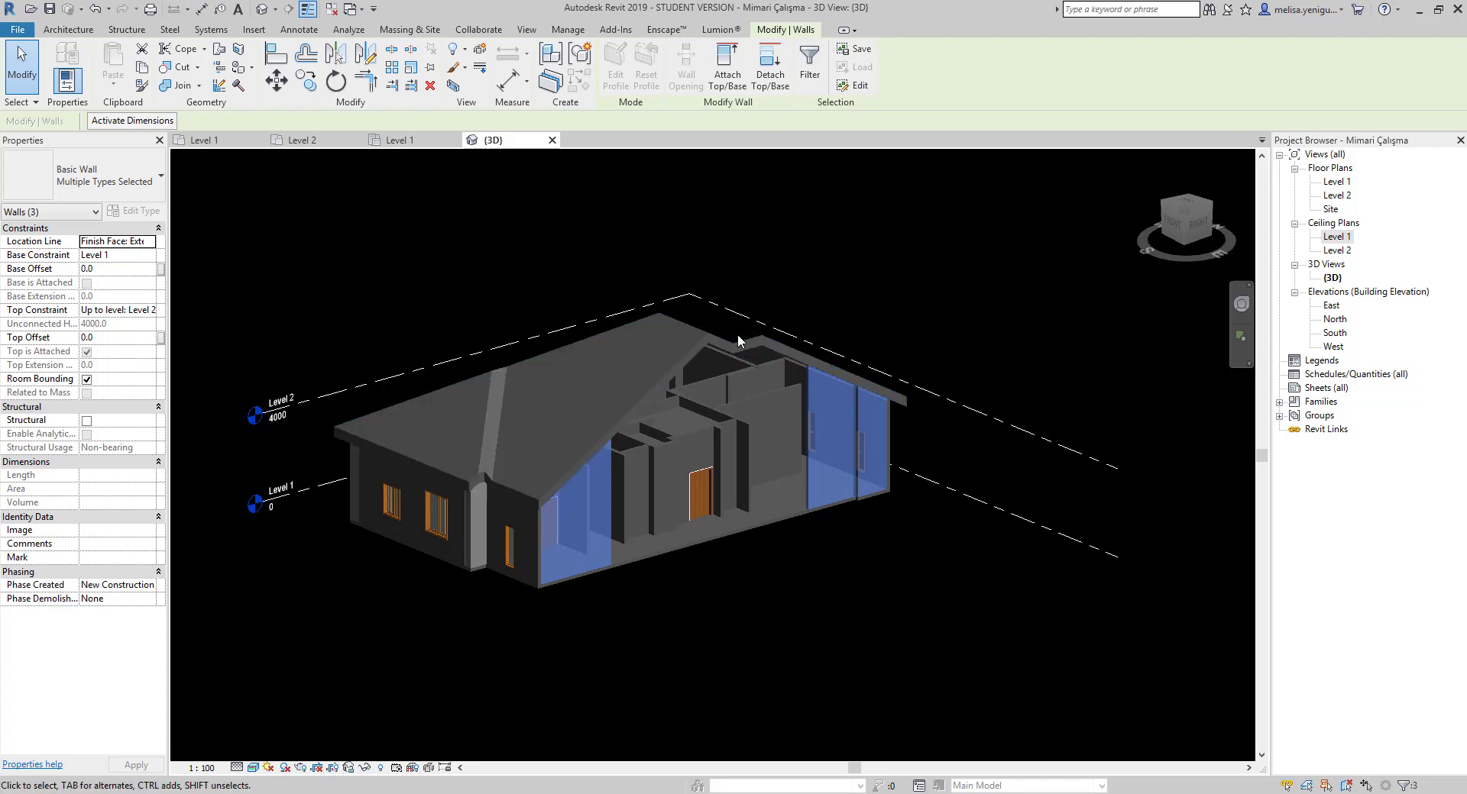
pyautogui.scroll(2, 755, 386)
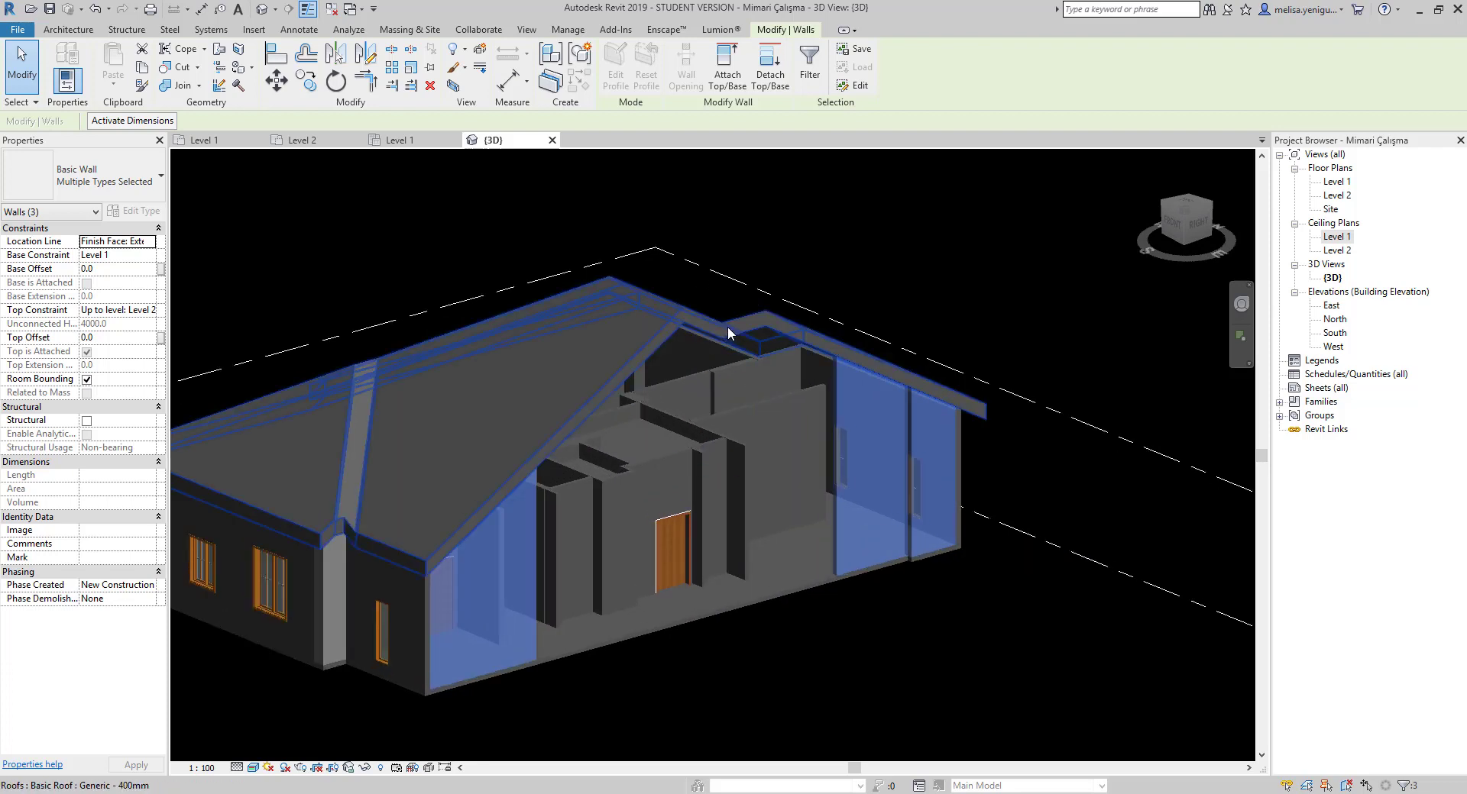
pyautogui.moveTo(726, 348)
pyautogui.keyDown('shift'); pyautogui.mouseDown(button='middle')
pyautogui.moveTo(513, 373)
pyautogui.moveTo(765, 483)
pyautogui.mouseUp(button='middle'); pyautogui.keyUp('shift')
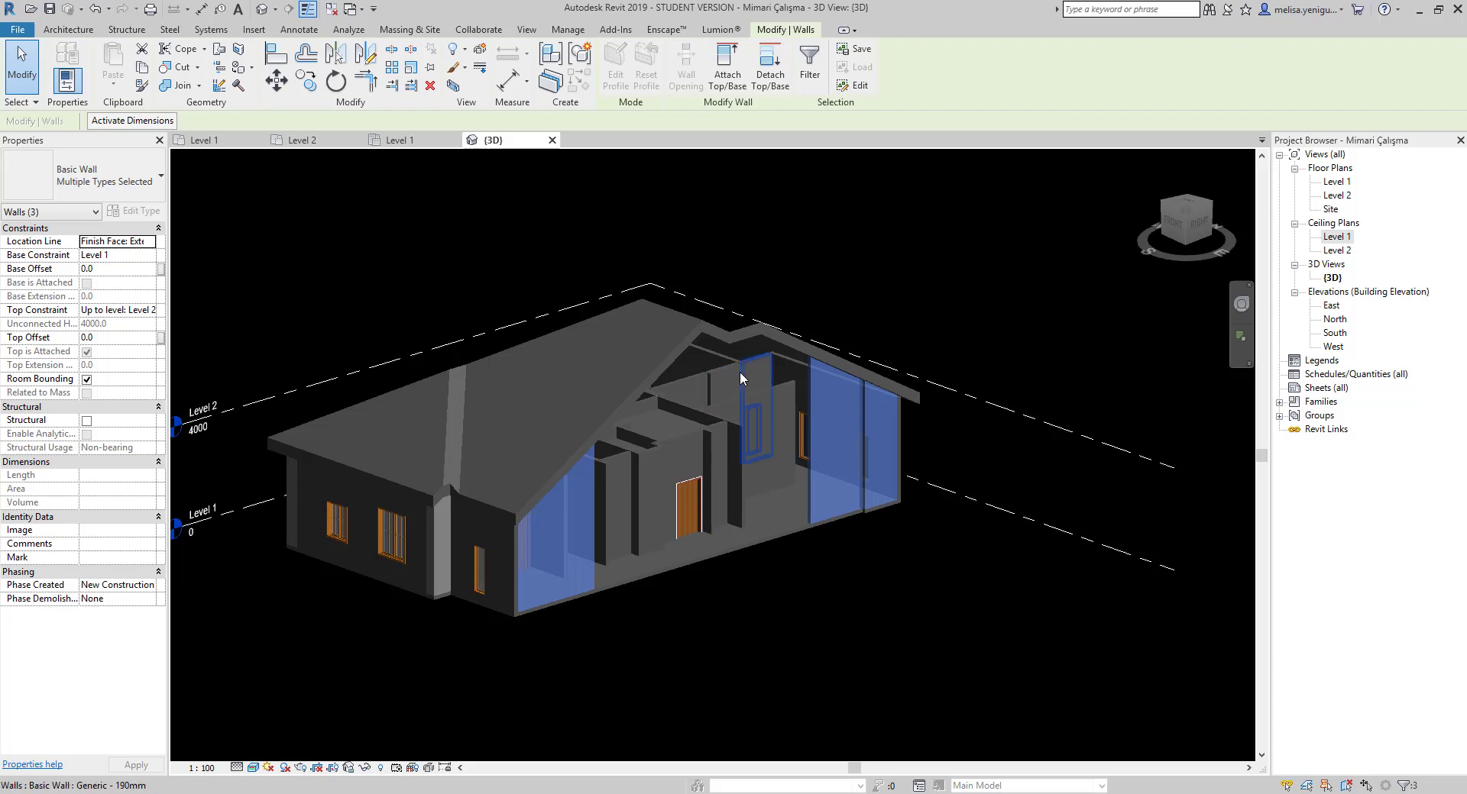
pyautogui.click(929, 278)
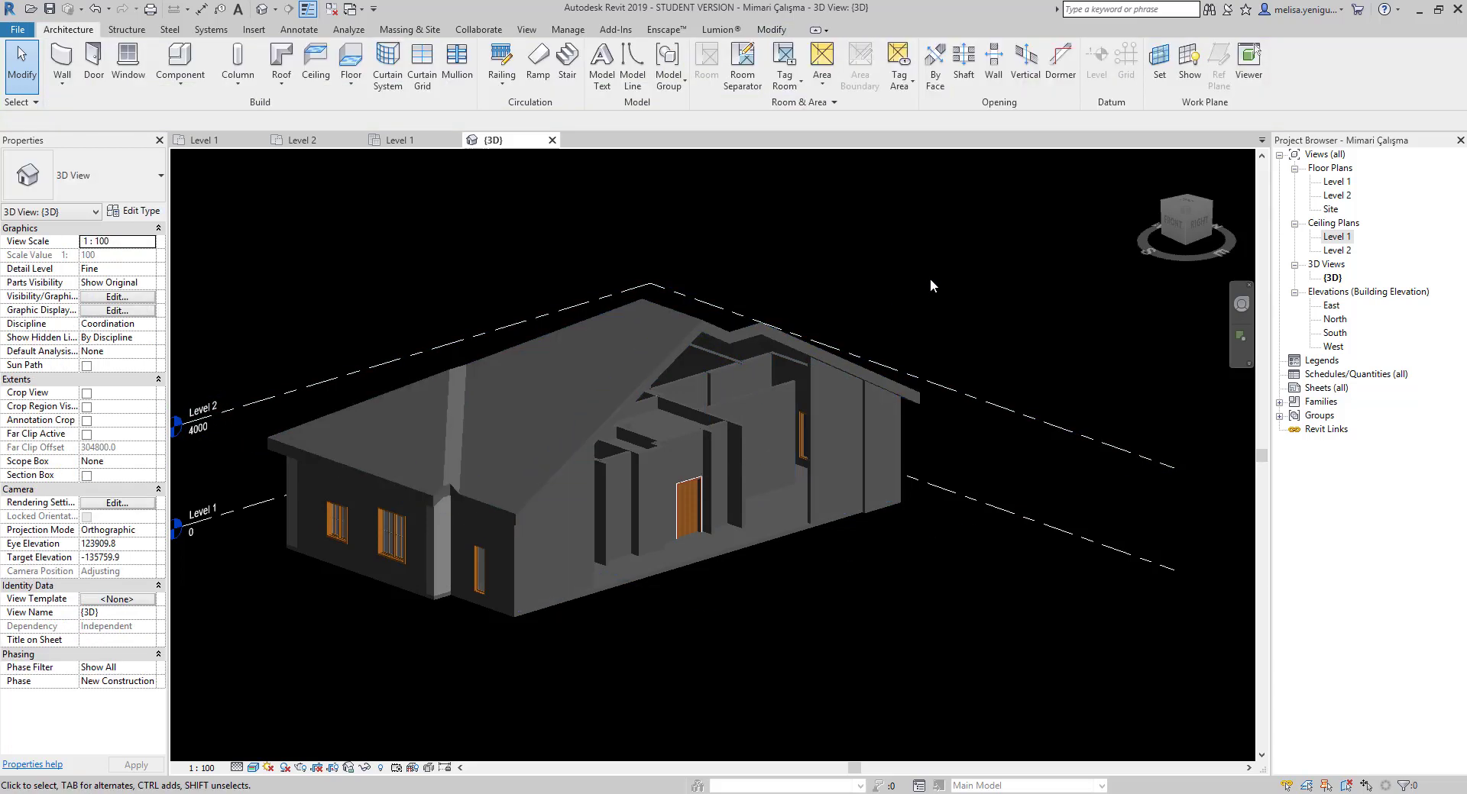
# Open the roof's footprint sketch and select the non-sloping end edge.
pyautogui.scroll(-1, 796, 447)
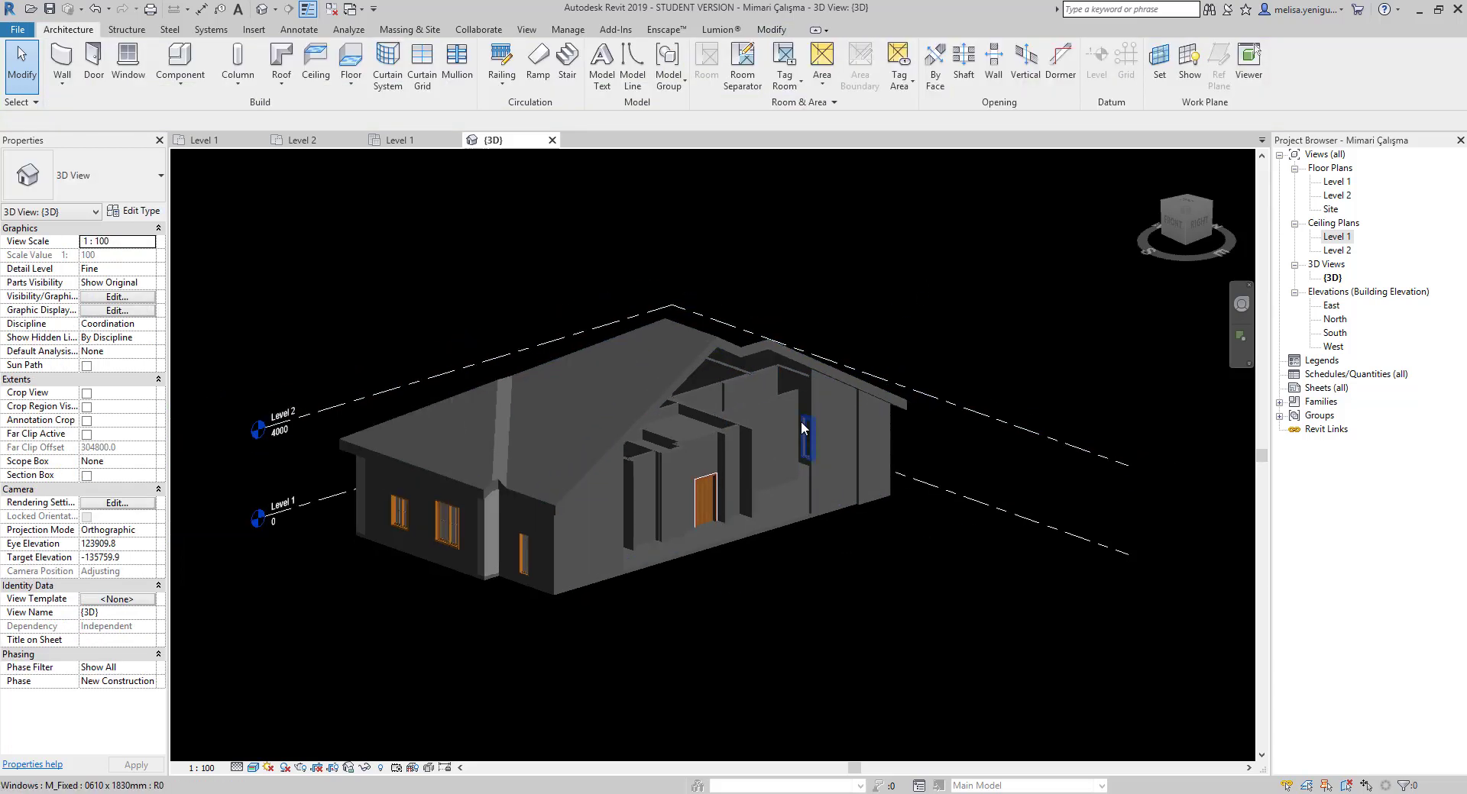
pyautogui.click(810, 366)
pyautogui.moveTo(786, 412)
pyautogui.keyDown('shift'); pyautogui.mouseDown(button='middle')
pyautogui.moveTo(761, 453)
pyautogui.moveTo(514, 202)
pyautogui.mouseUp(button='middle'); pyautogui.keyUp('shift')
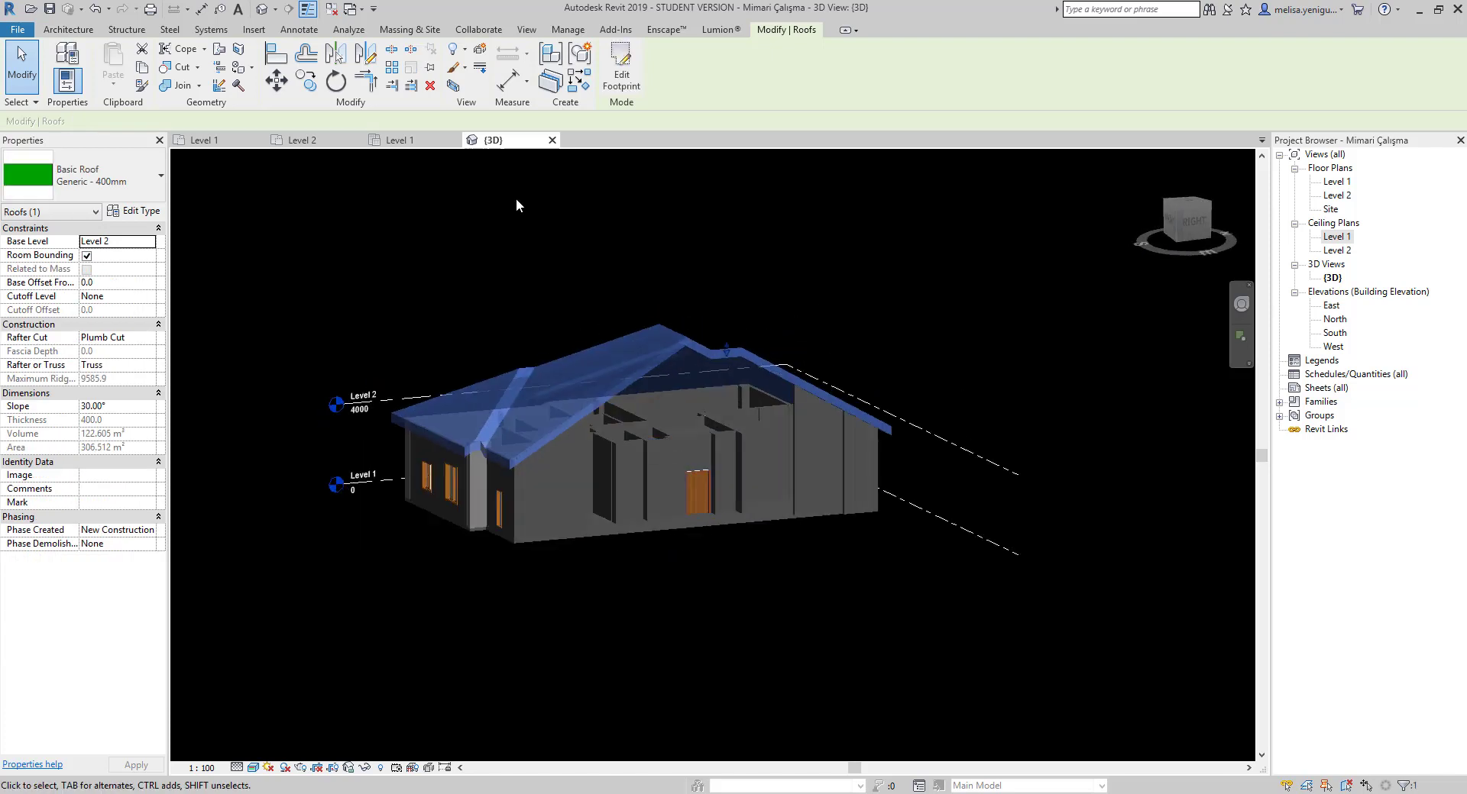
pyautogui.click(621, 65)
pyautogui.click(716, 450)
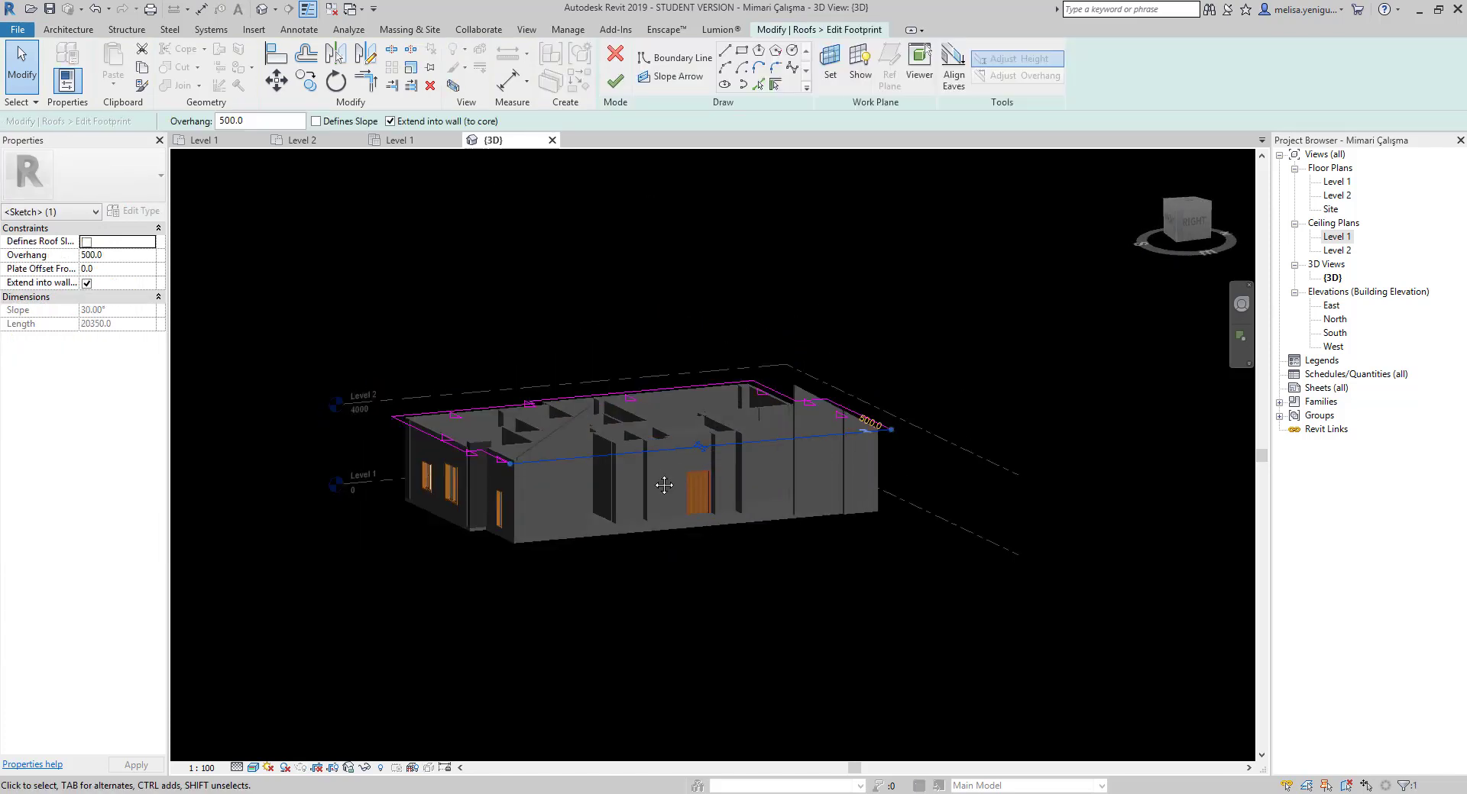
pyautogui.moveTo(658, 484)
pyautogui.keyDown('shift'); pyautogui.mouseDown(button='middle')
pyautogui.moveTo(838, 595)
pyautogui.moveTo(370, 175)
pyautogui.mouseUp(button='middle'); pyautogui.keyUp('shift')
# Make that edge define a 15° slope and finish the roof.
pyautogui.click(316, 122)
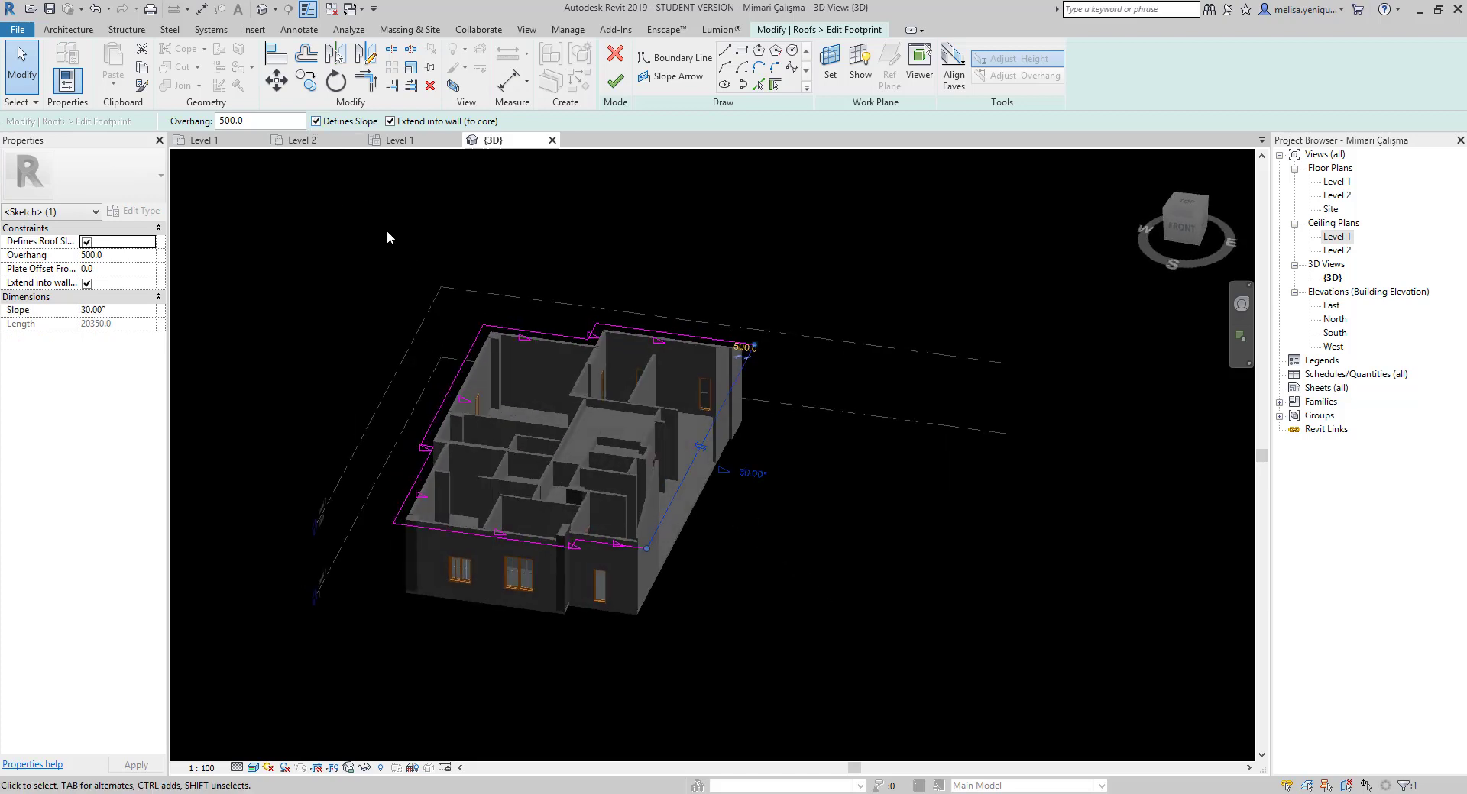
pyautogui.click(740, 468)
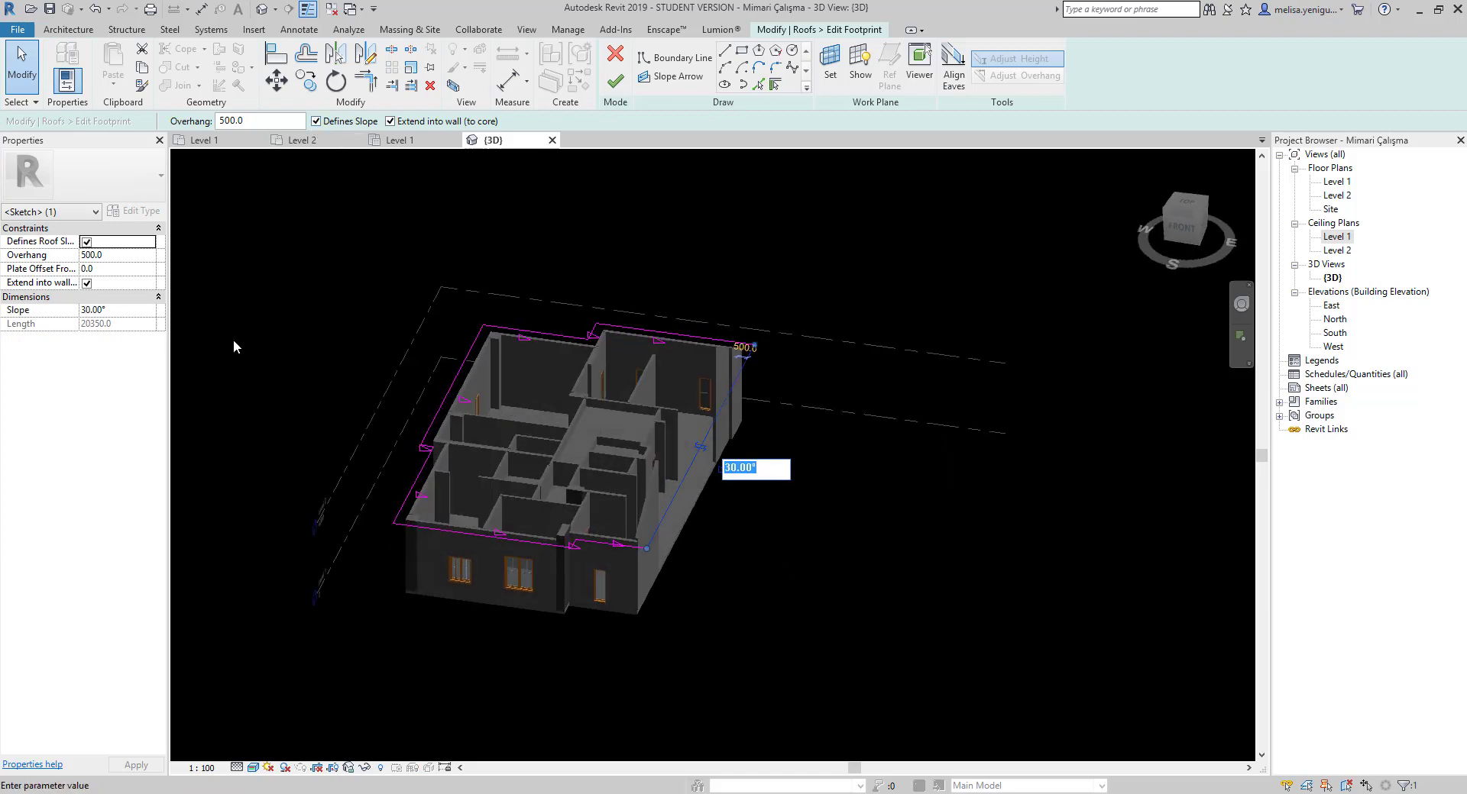
pyautogui.click(155, 312)
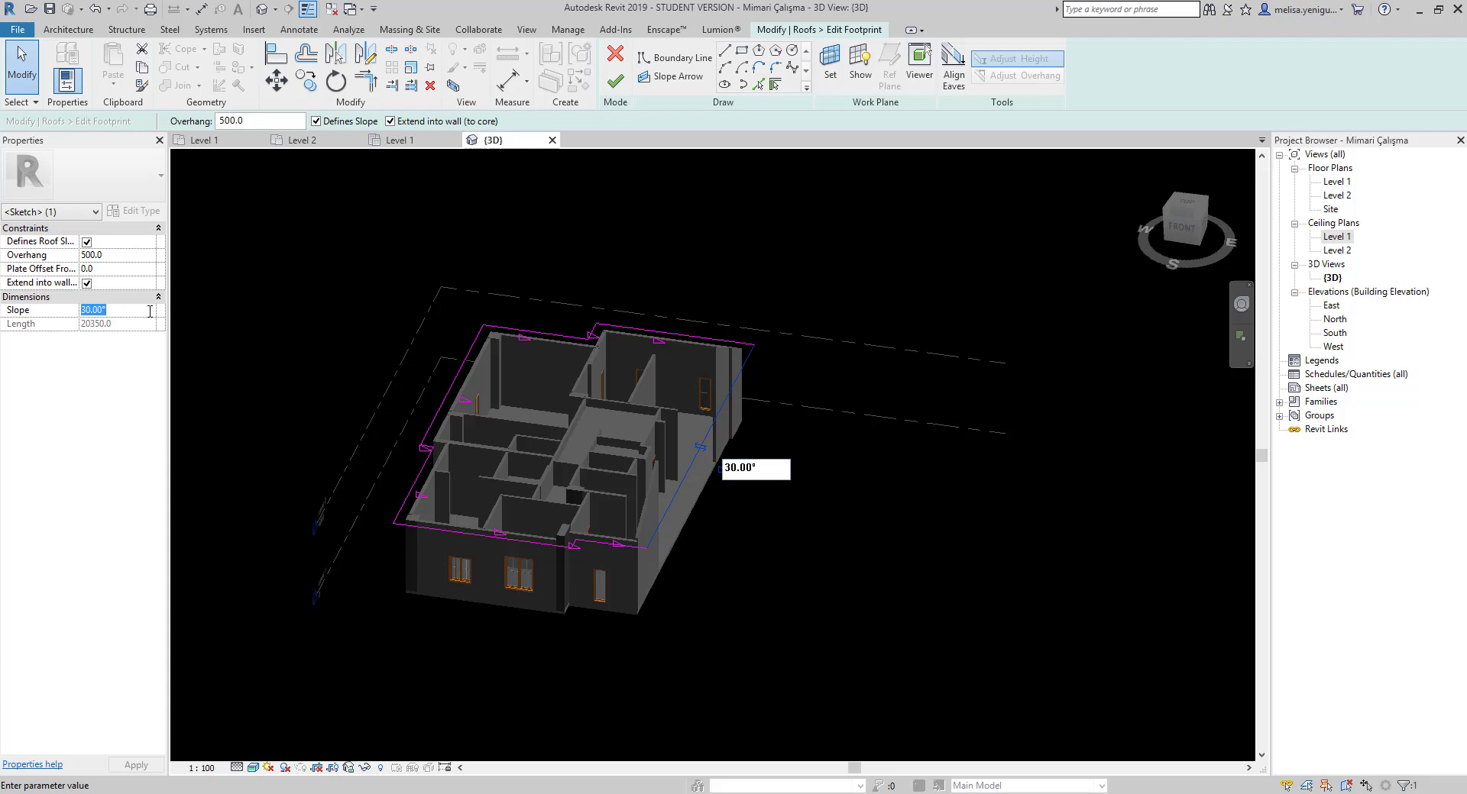
pyautogui.write('15')
pyautogui.press('Return')
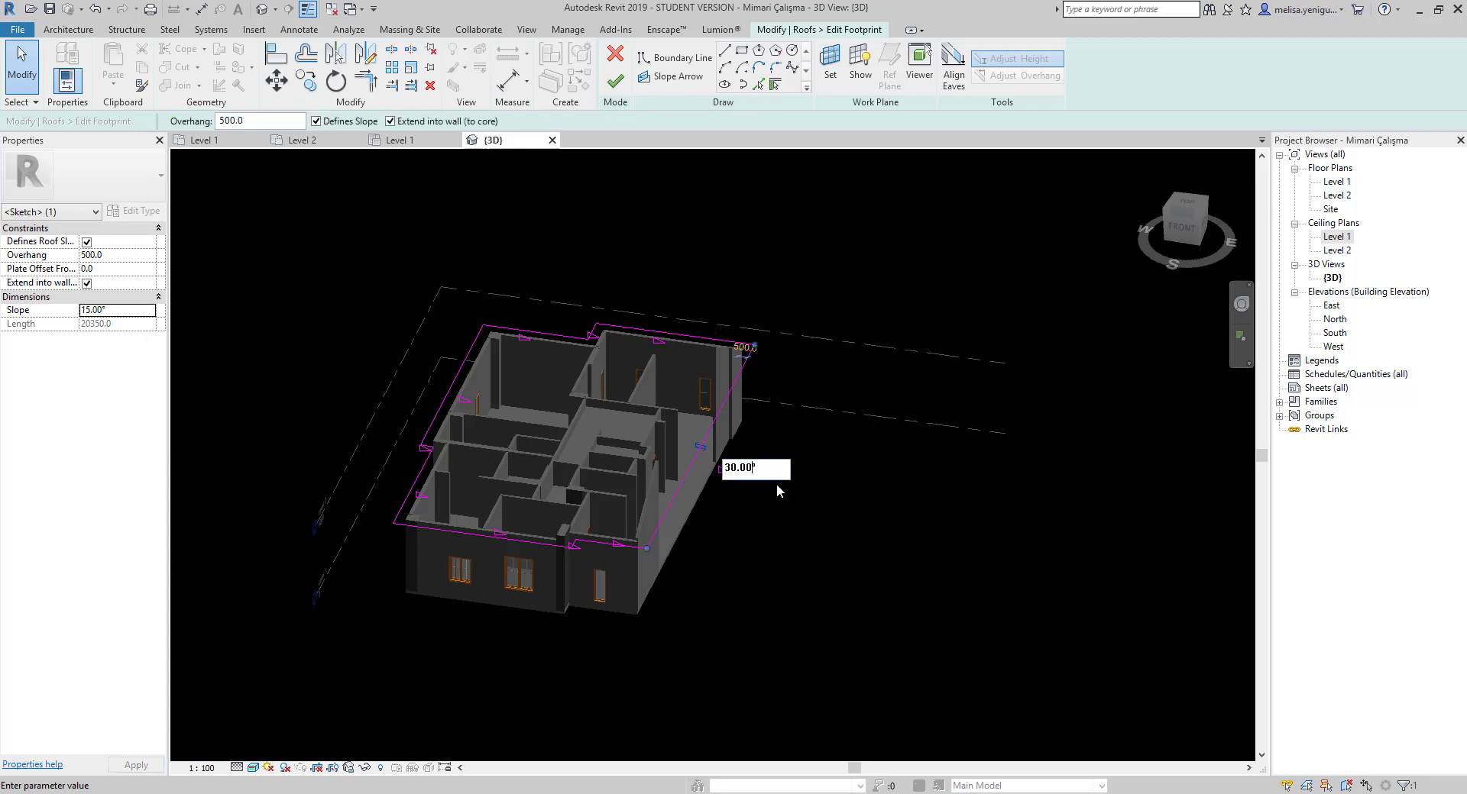
pyautogui.write('15')
pyautogui.press('Return')
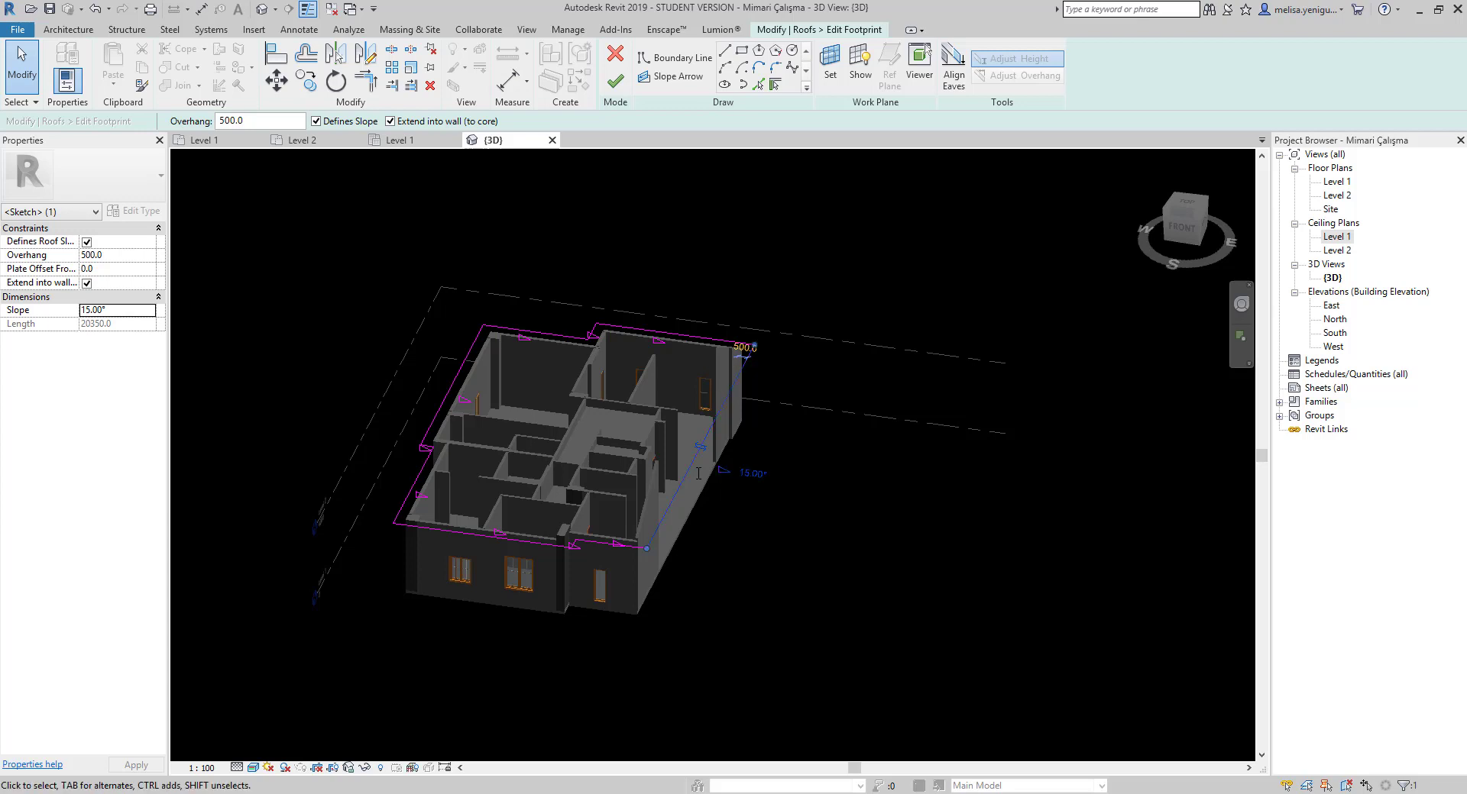
pyautogui.click(615, 82)
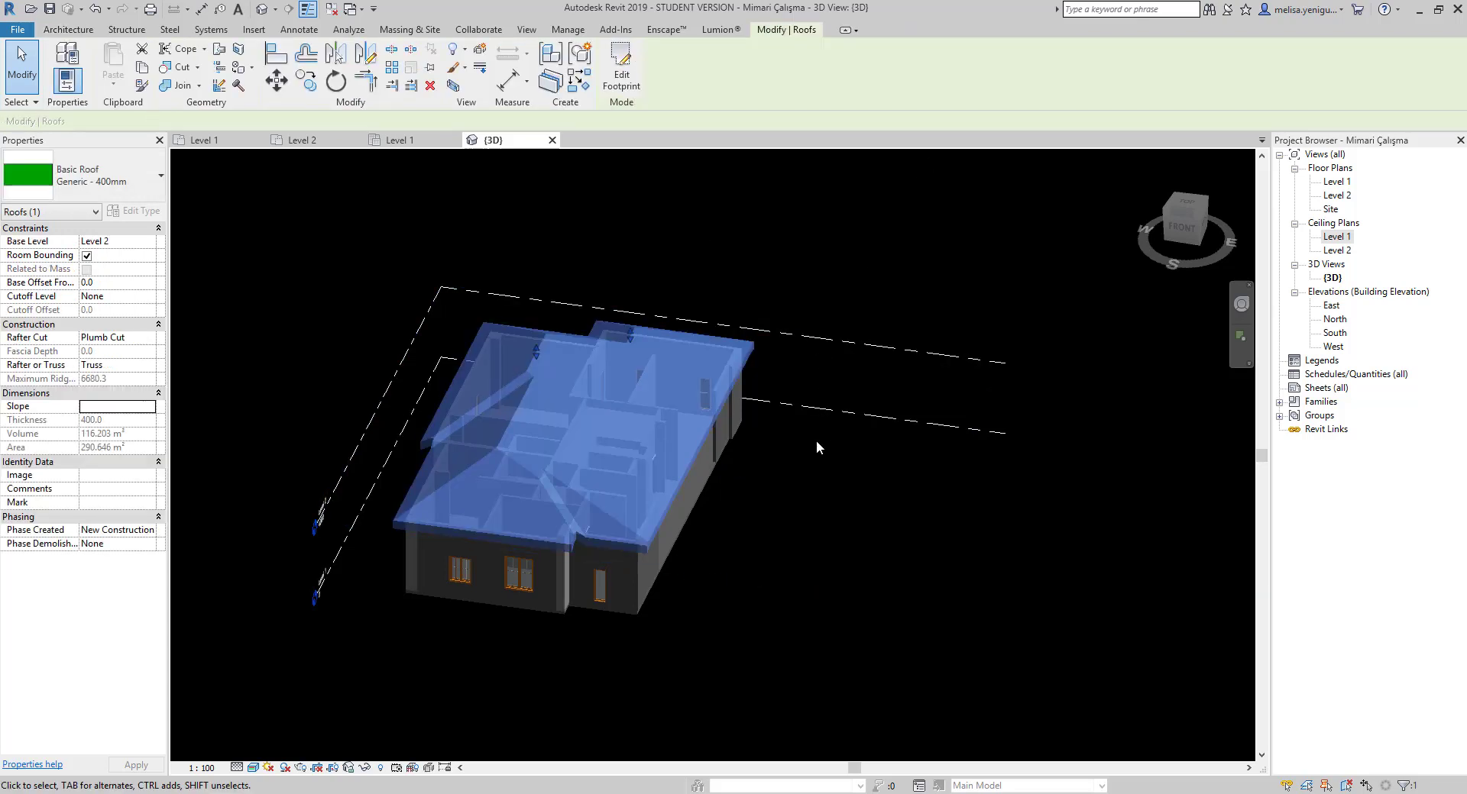
# Orbit around the mixed-slope roof, then reopen its footprint sketch with Edit Footprint.
pyautogui.keyDown('shift'); pyautogui.moveTo(804, 537); pyautogui.dragTo(672, 324, button='middle'); pyautogui.keyUp('shift')
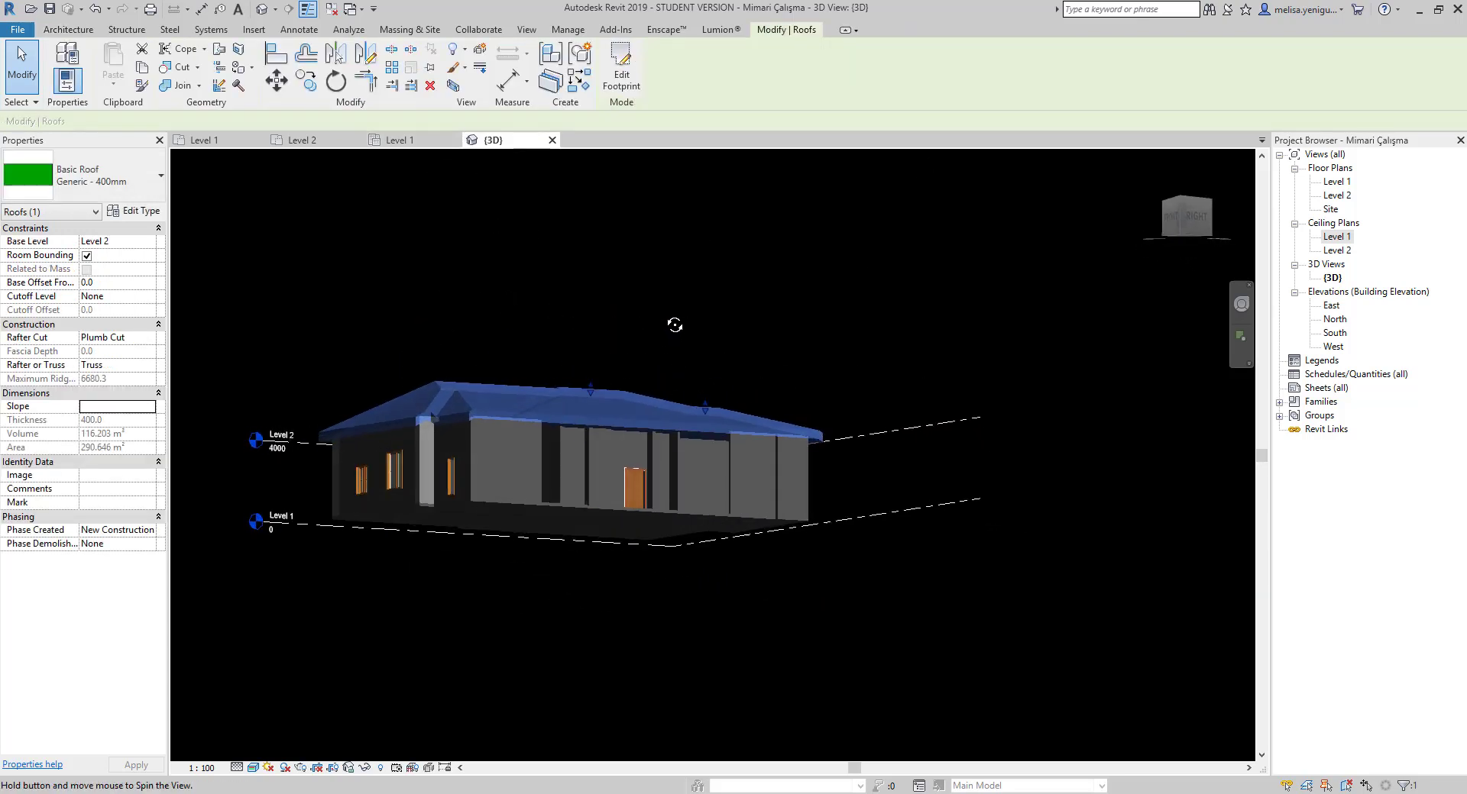
pyautogui.scroll(3, 796, 448)
pyautogui.scroll(3, 881, 465)
pyautogui.scroll(-3, 881, 465)
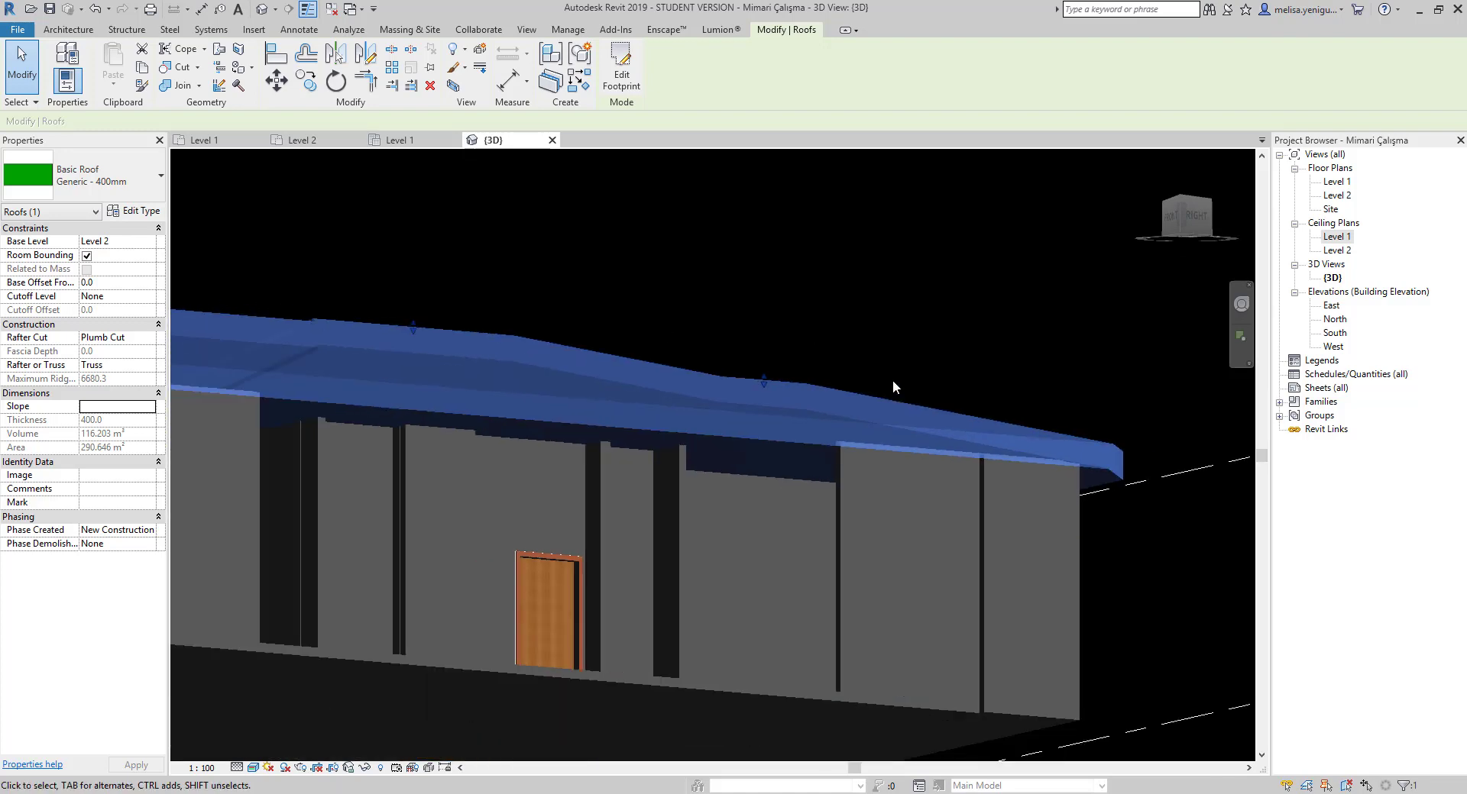
pyautogui.scroll(-3, 892, 379)
pyautogui.moveTo(671, 415)
pyautogui.keyDown('shift'); pyautogui.mouseDown(button='middle')
pyautogui.moveTo(873, 539)
pyautogui.moveTo(897, 534)
pyautogui.moveTo(845, 626)
pyautogui.moveTo(864, 553)
pyautogui.moveTo(802, 566)
pyautogui.moveTo(972, 511)
pyautogui.moveTo(789, 589)
pyautogui.moveTo(940, 605)
pyautogui.mouseUp(button='middle'); pyautogui.keyUp('shift')
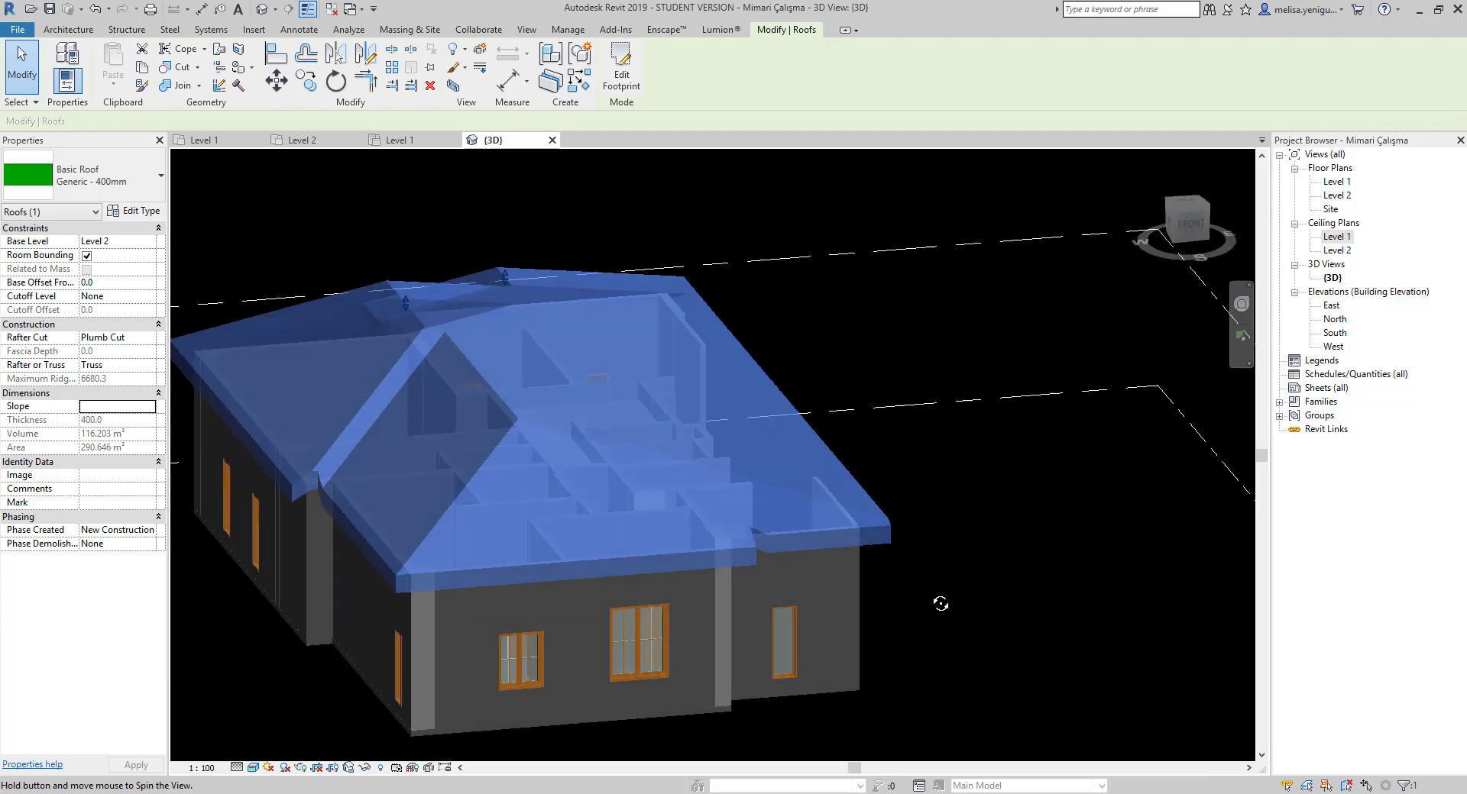
pyautogui.click(621, 74)
# Change the left footprint edge's slope from 30° to 50° and finish the roof.
pyautogui.keyDown('shift'); pyautogui.moveTo(640, 319); pyautogui.dragTo(345, 384, button='middle'); pyautogui.keyUp('shift')
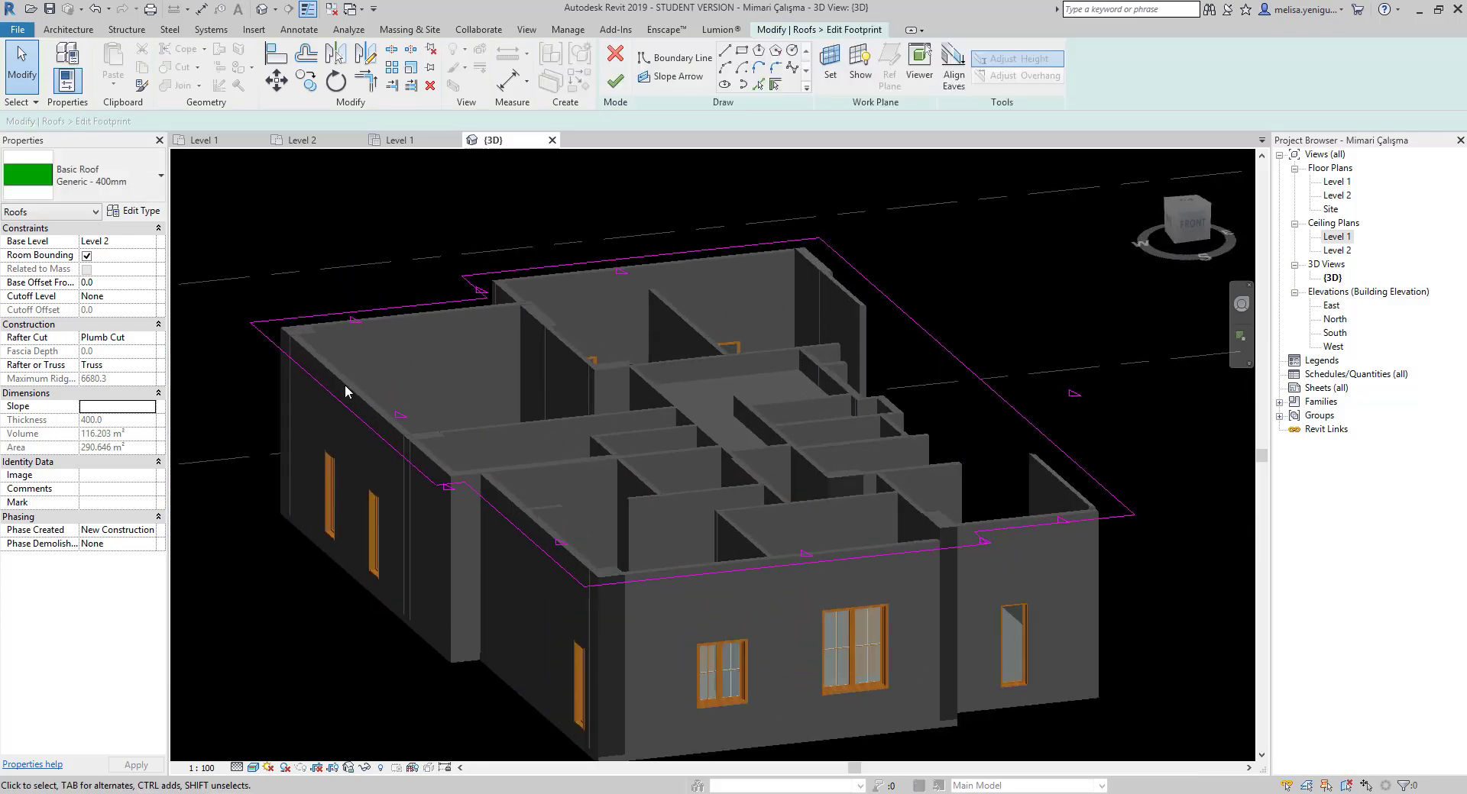
pyautogui.click(334, 395)
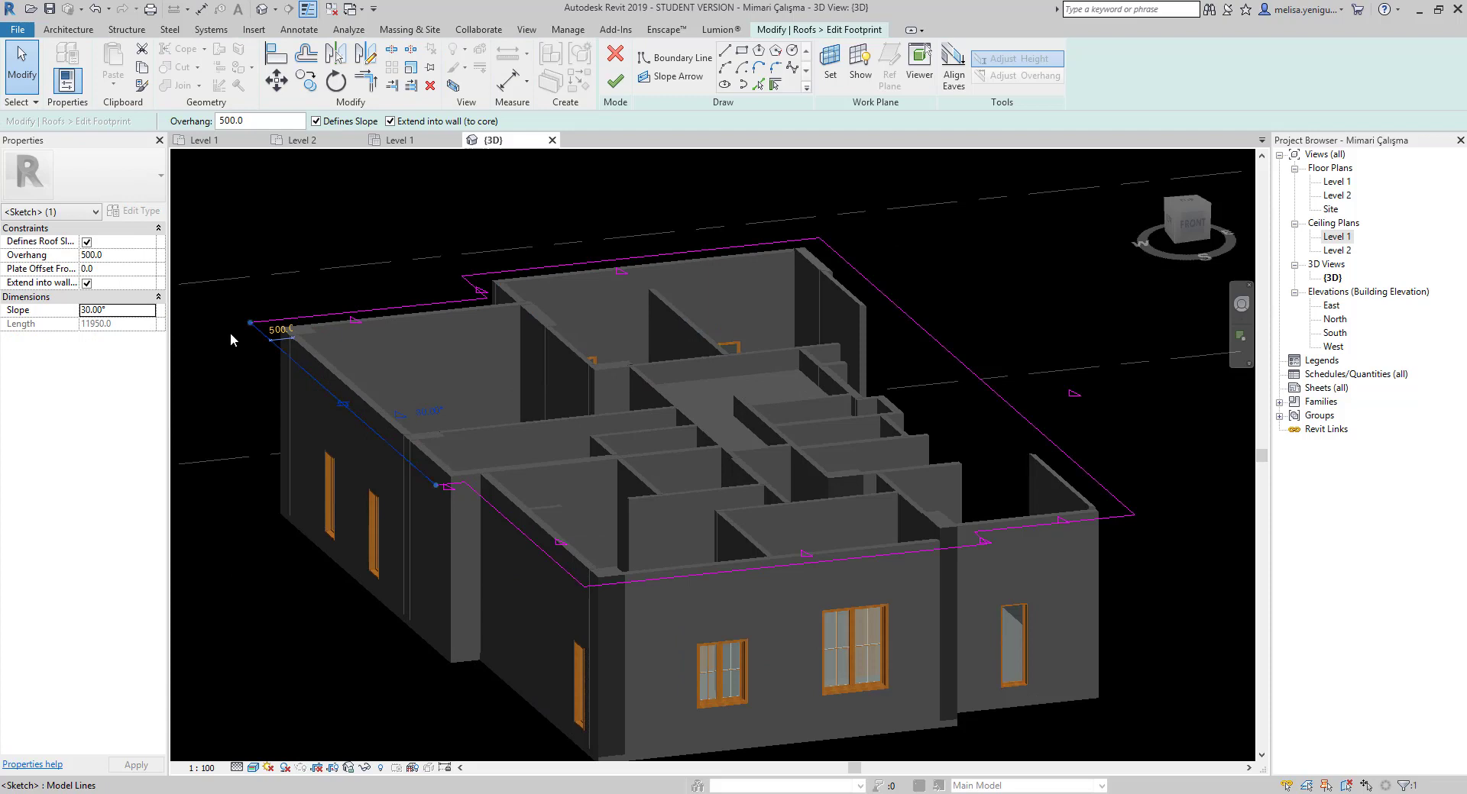
pyautogui.click(427, 412)
pyautogui.write('0')
pyautogui.press('Return')
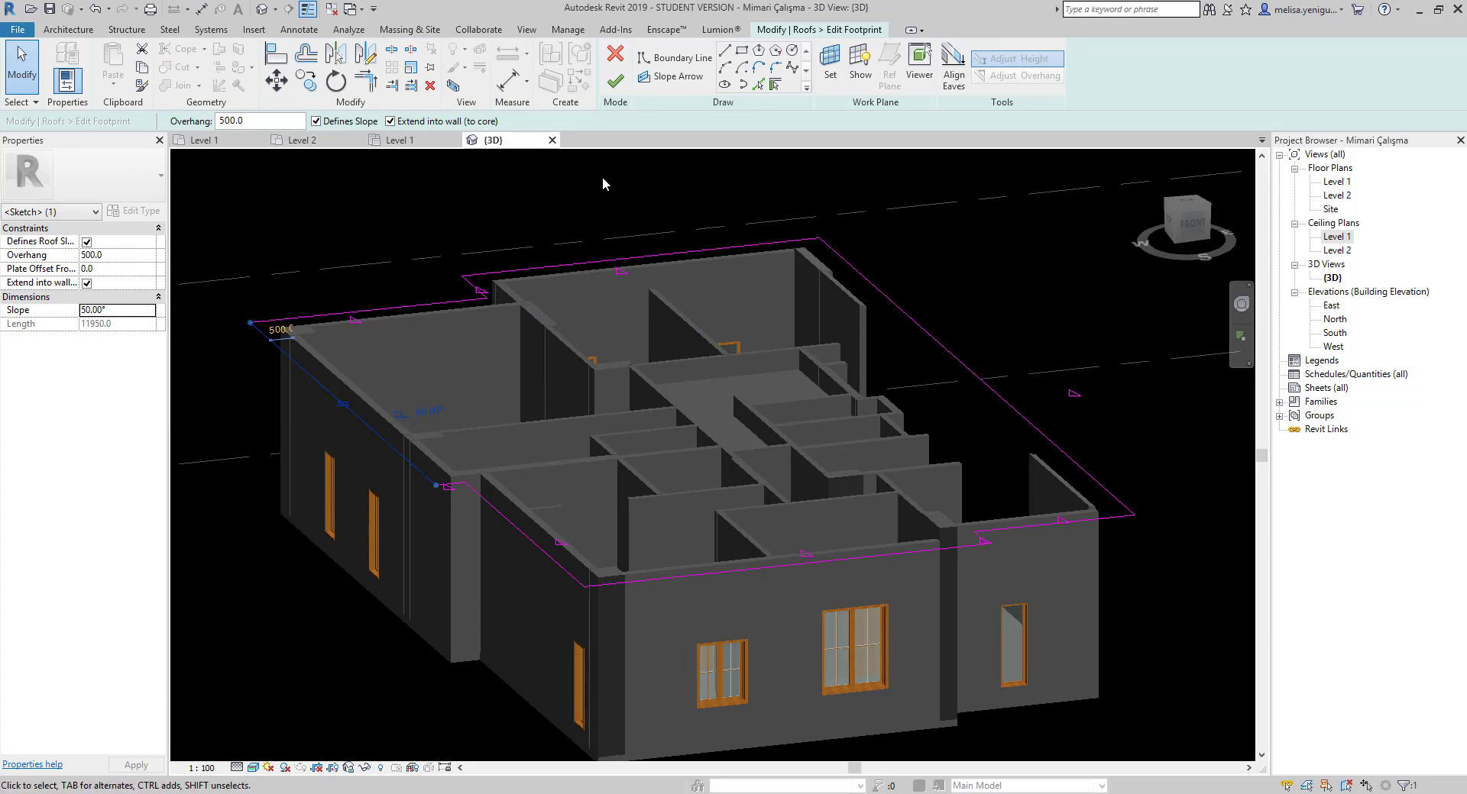
pyautogui.click(616, 81)
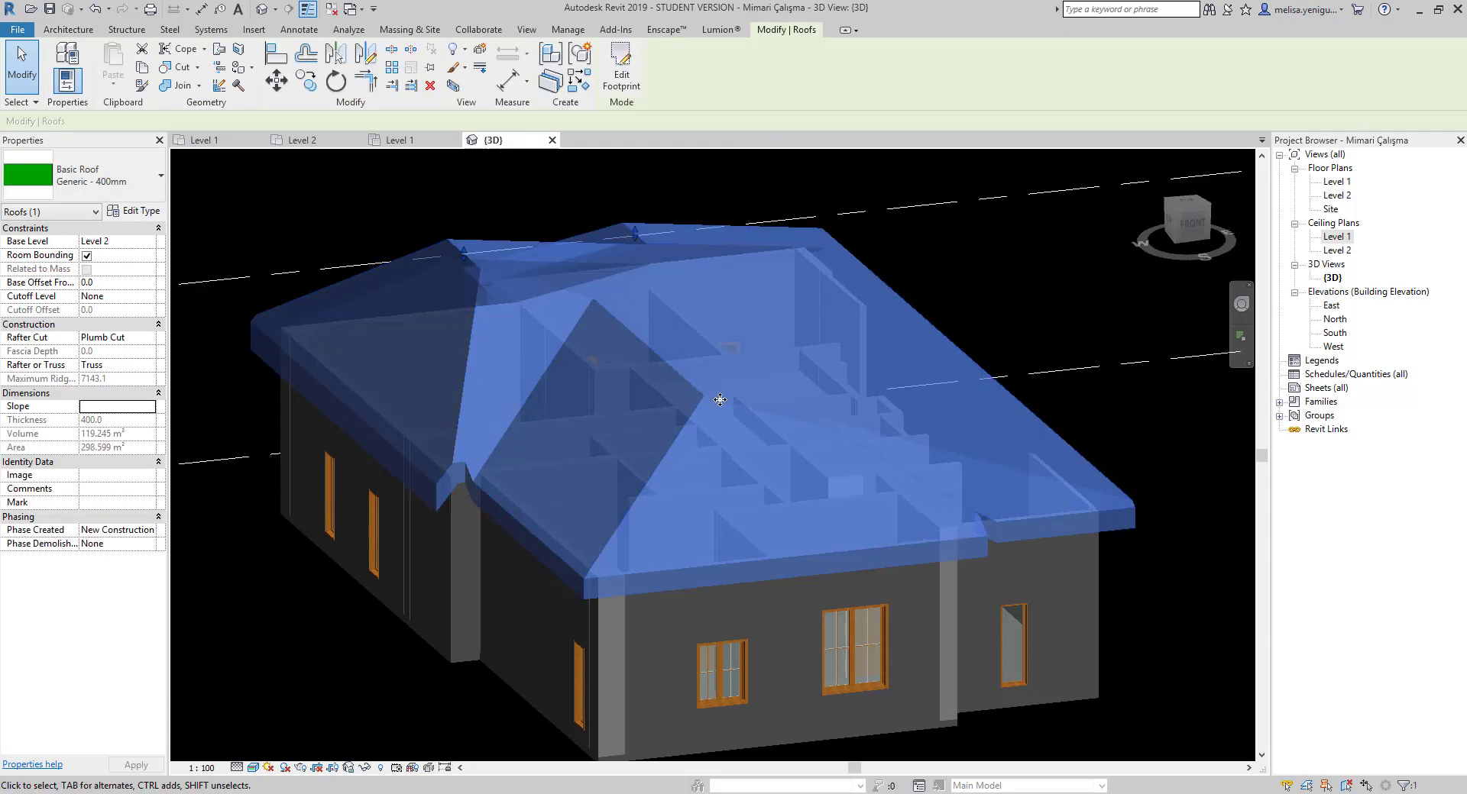
pyautogui.scroll(-2, 532, 295)
pyautogui.moveTo(477, 414)
pyautogui.keyDown('shift'); pyautogui.mouseDown(button='middle')
pyautogui.moveTo(404, 497)
pyautogui.moveTo(414, 217)
pyautogui.mouseUp(button='middle'); pyautogui.keyUp('shift')
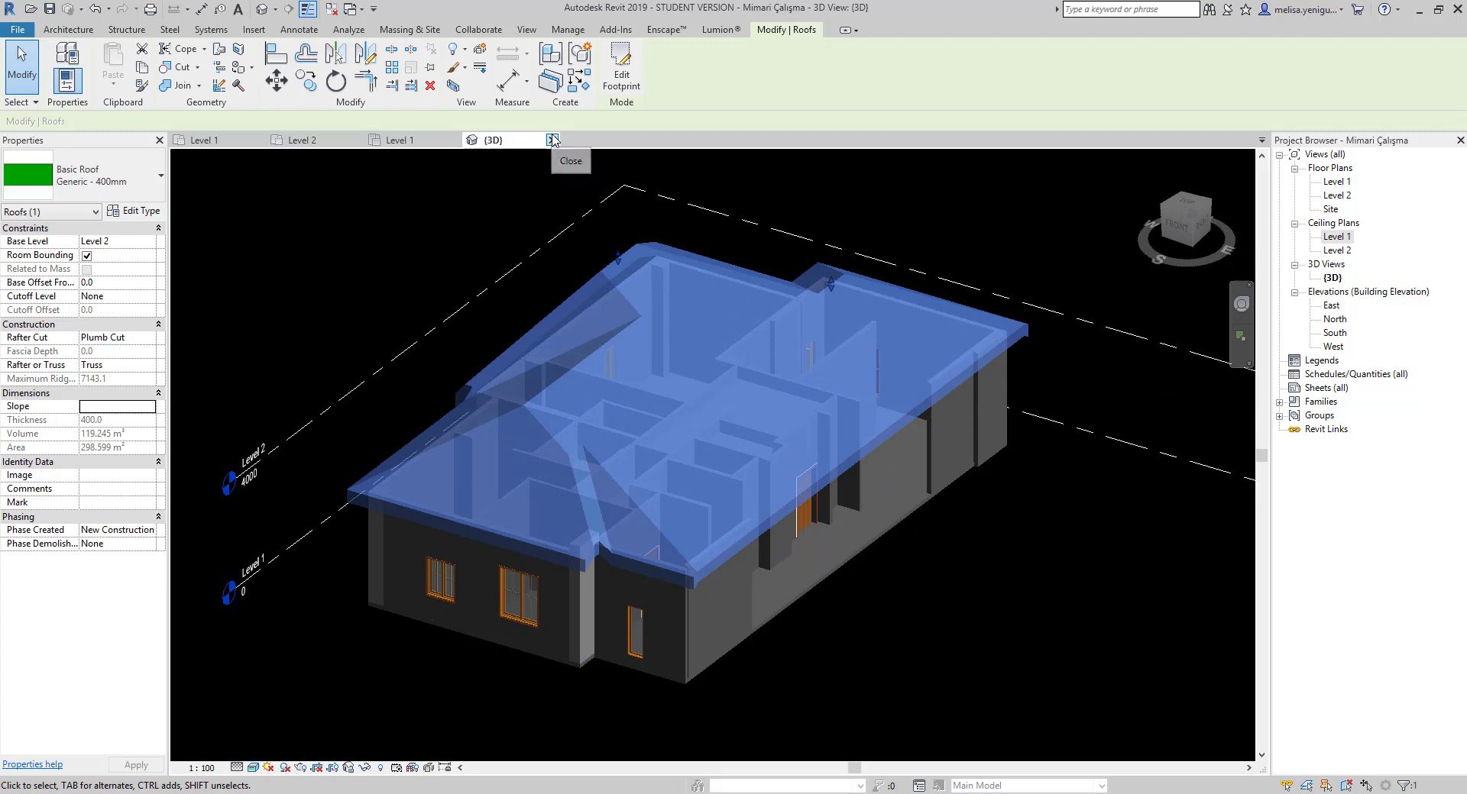
# Close the 3D view and open the Level 1 ceiling plan, framing the whole house.
pyautogui.click(552, 140)
pyautogui.scroll(-2, 795, 470)
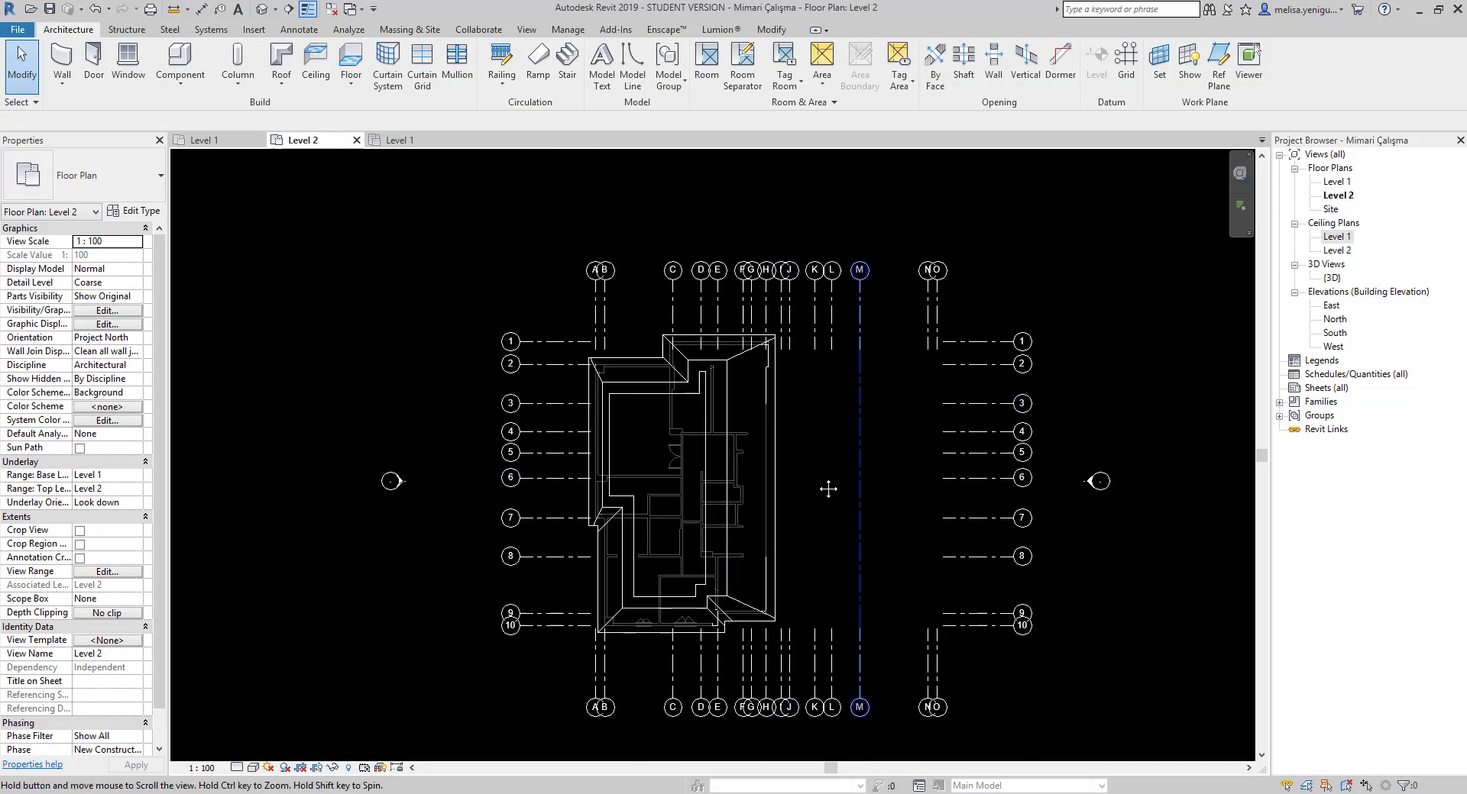
pyautogui.moveTo(828, 484)
pyautogui.mouseDown(button='middle')
pyautogui.moveTo(761, 457)
pyautogui.moveTo(743, 347)
pyautogui.mouseUp(button='middle')
pyautogui.click(1336, 237)
pyautogui.doubleClick(1336, 237)
pyautogui.scroll(-2, 733, 424)
pyautogui.moveTo(692, 557); pyautogui.dragTo(643, 476, button='middle')
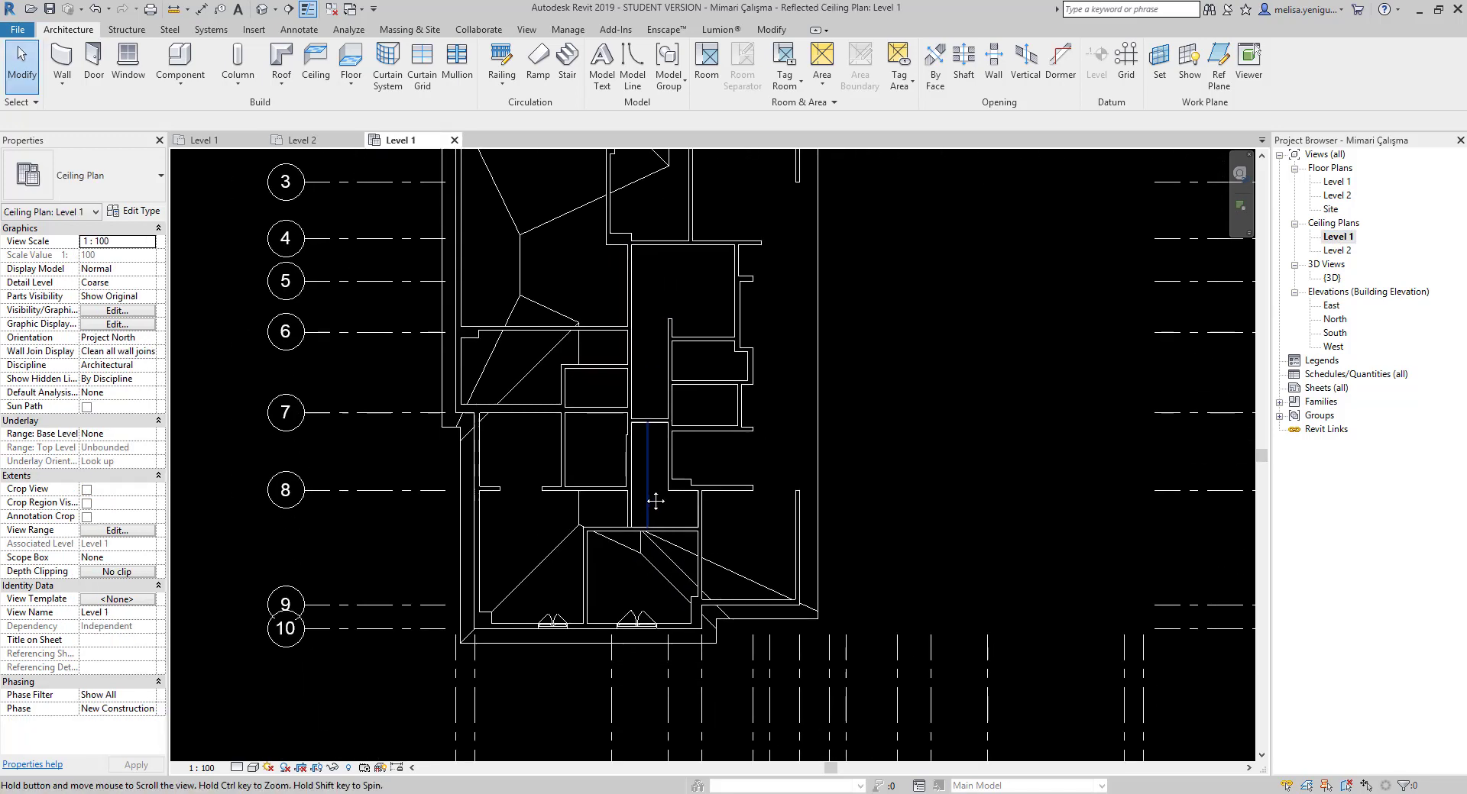
pyautogui.scroll(-2, 704, 392)
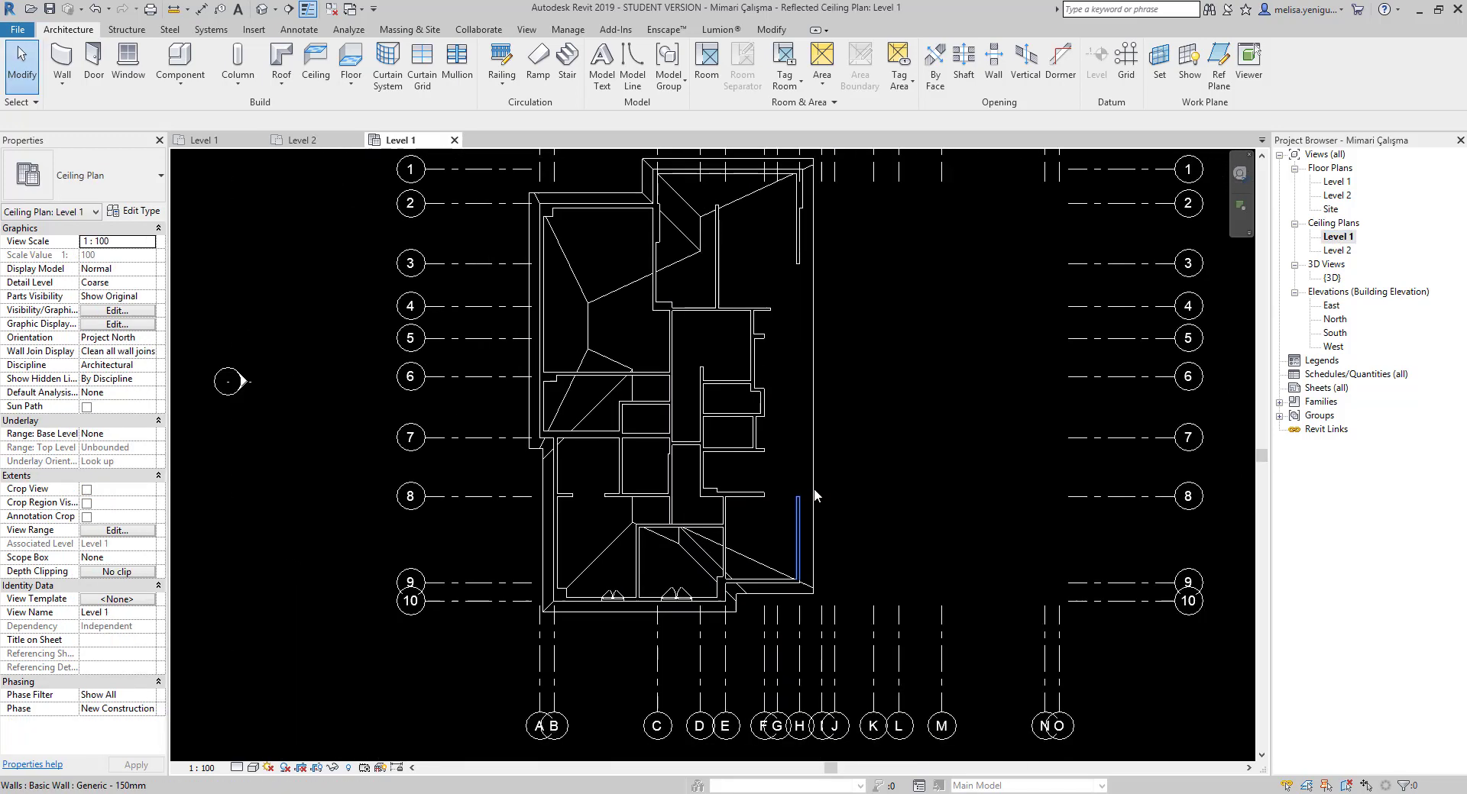
pyautogui.moveTo(968, 359); pyautogui.dragTo(939, 435, button='middle')
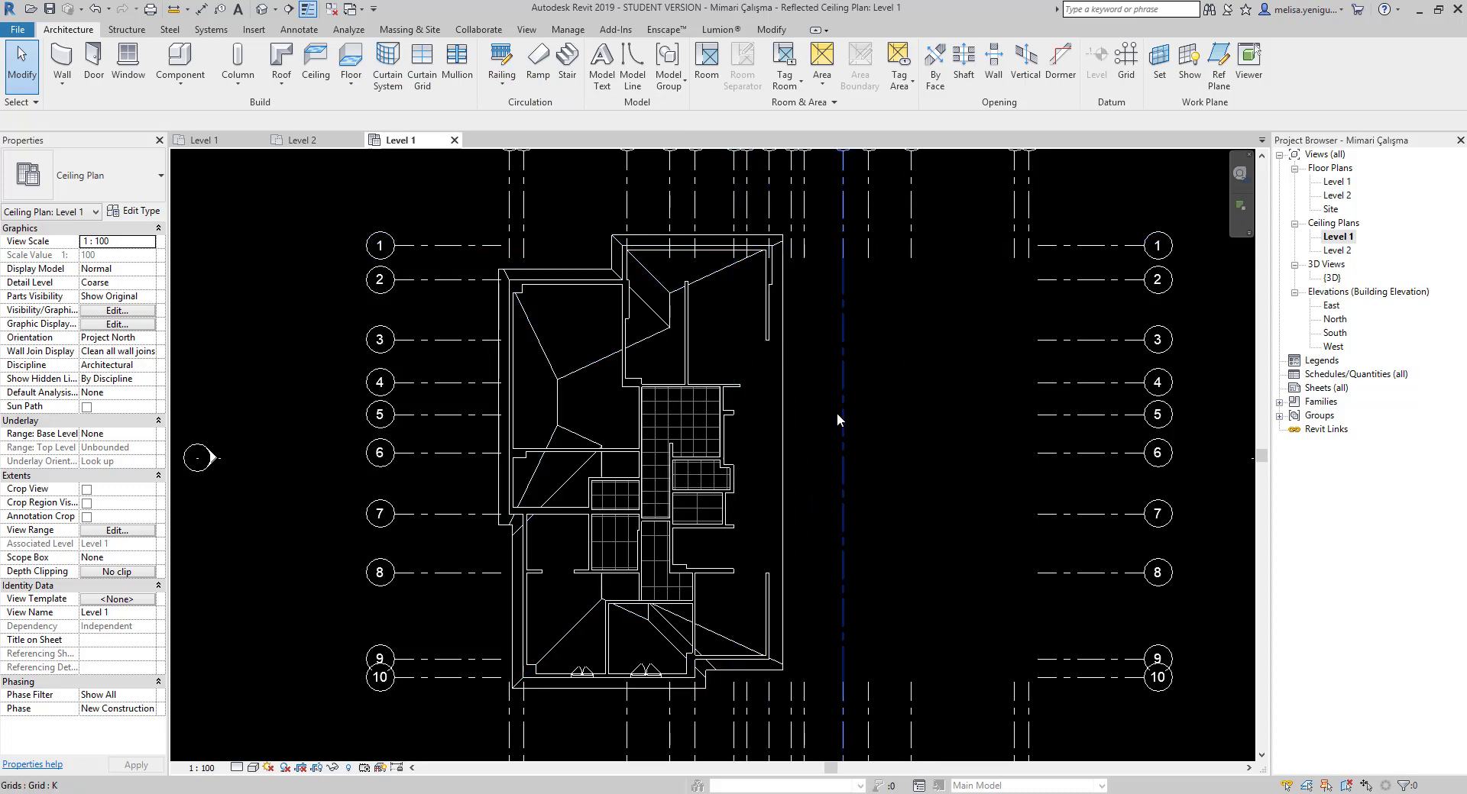
pyautogui.moveTo(791, 427); pyautogui.dragTo(714, 404, button='middle')
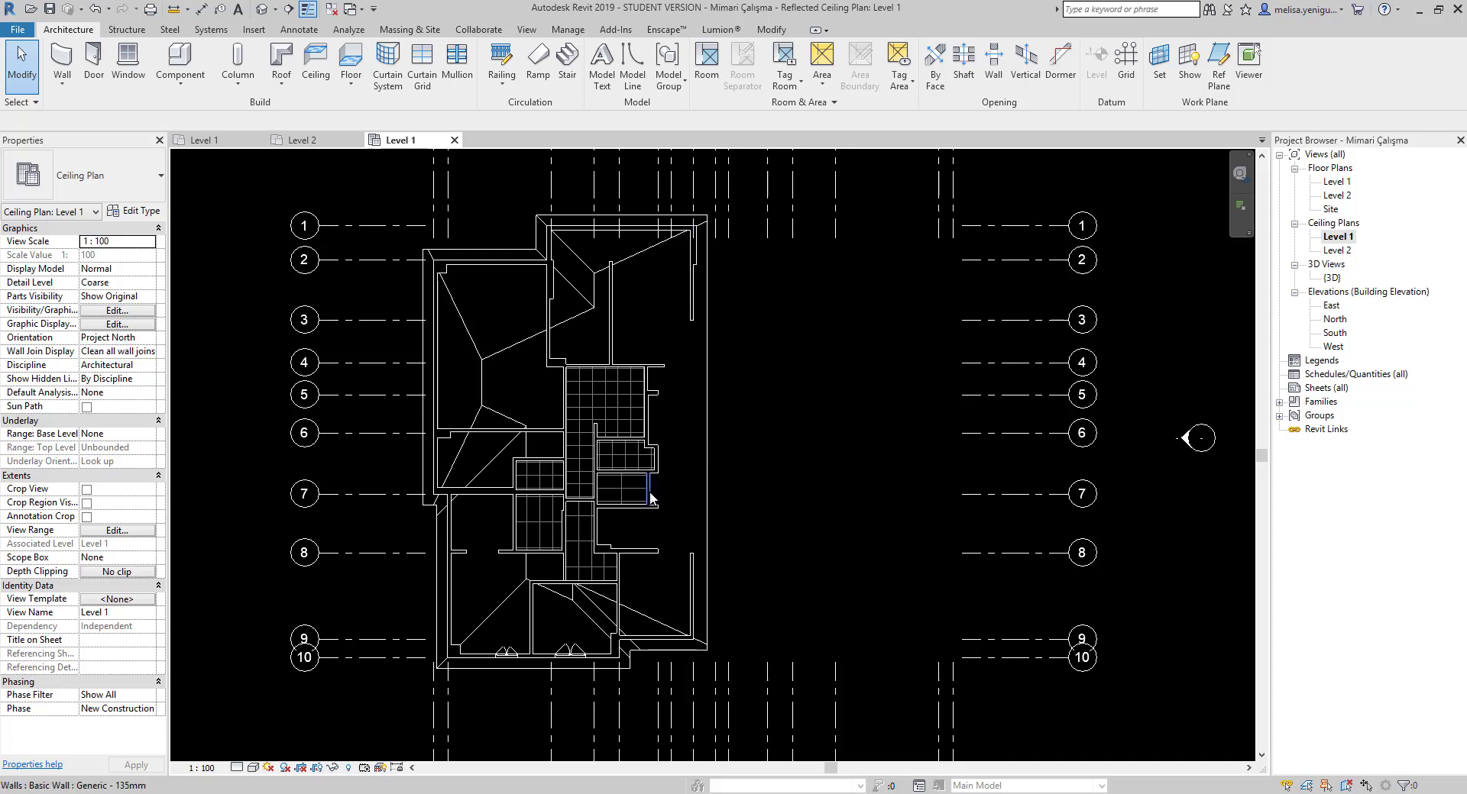